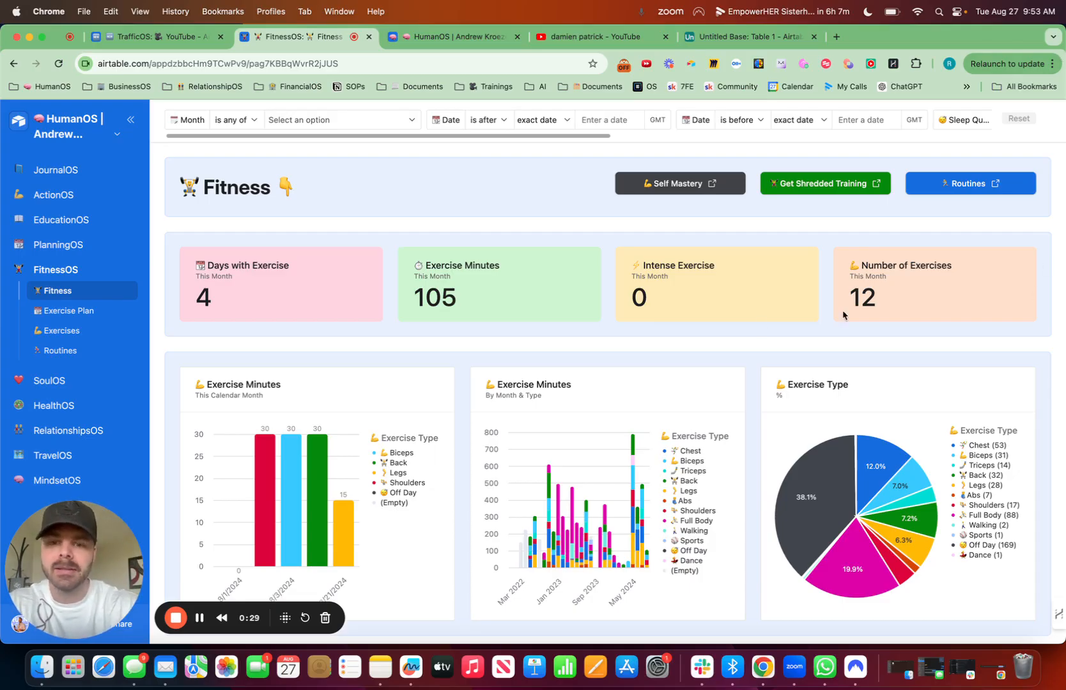
scroll(612, 354, "down", 15)
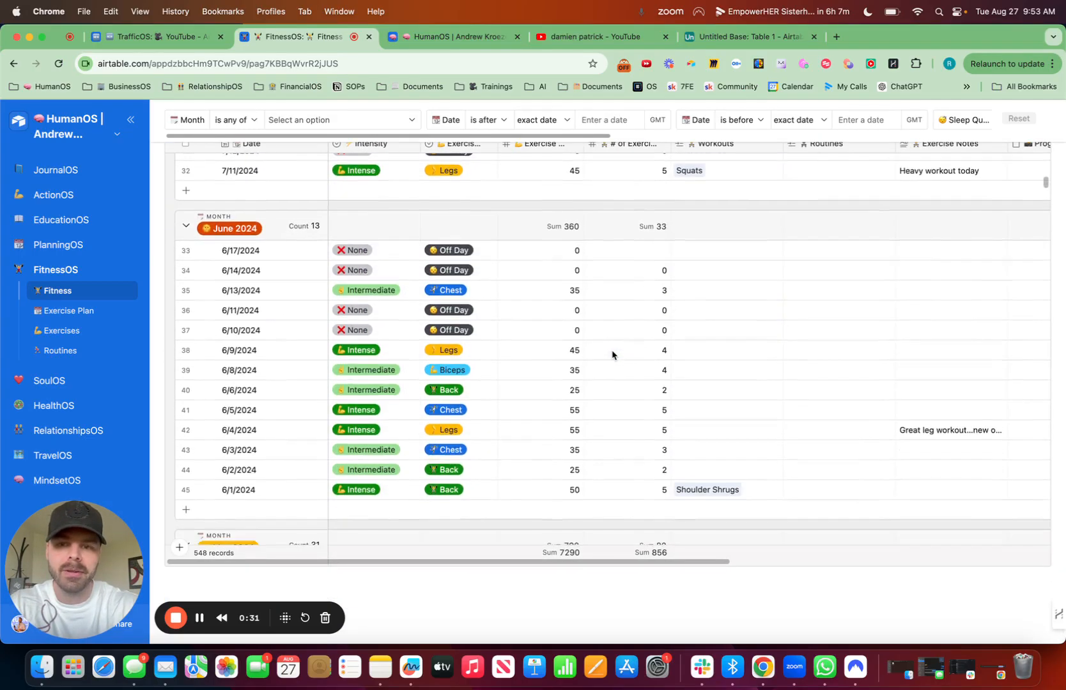
scroll(611, 354, "up", 15)
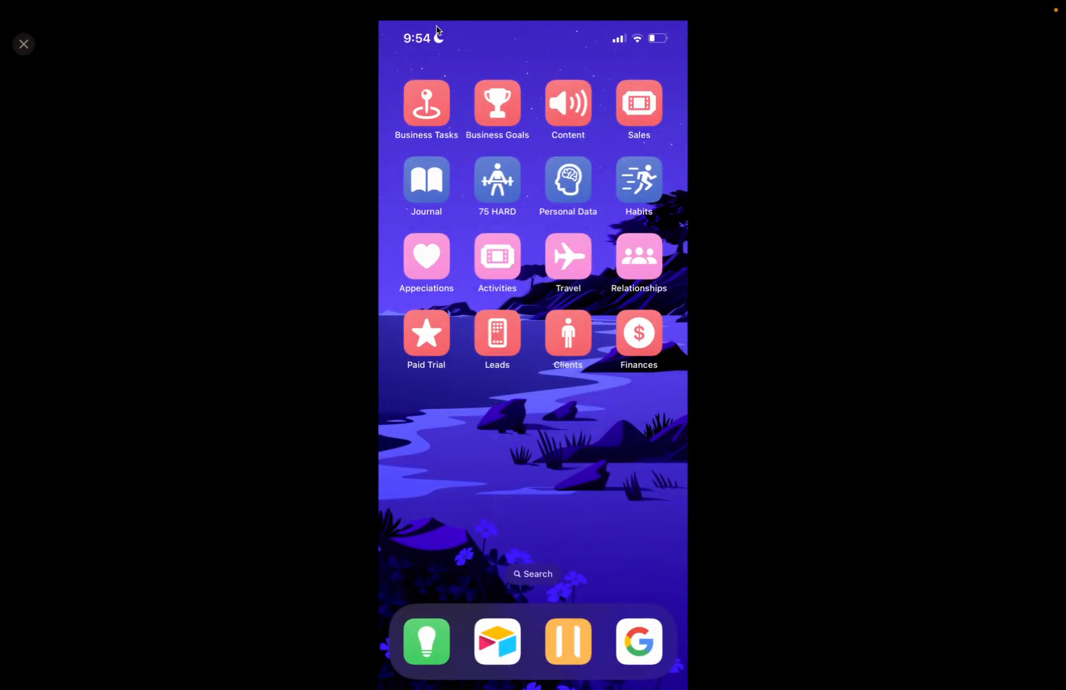
Step: Open the phone's Journal shortcut and examine the 07/23/2024 fitness record with its workouts, routine and weigh-in fields
left_click(426, 180)
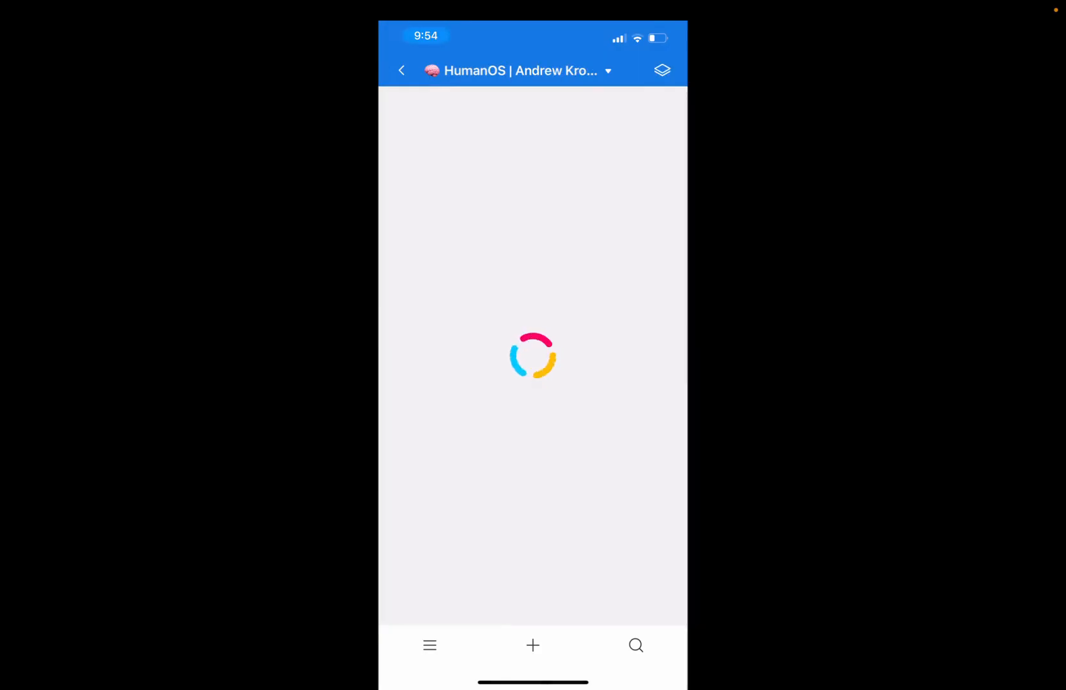
scroll(533, 377, "down", 15)
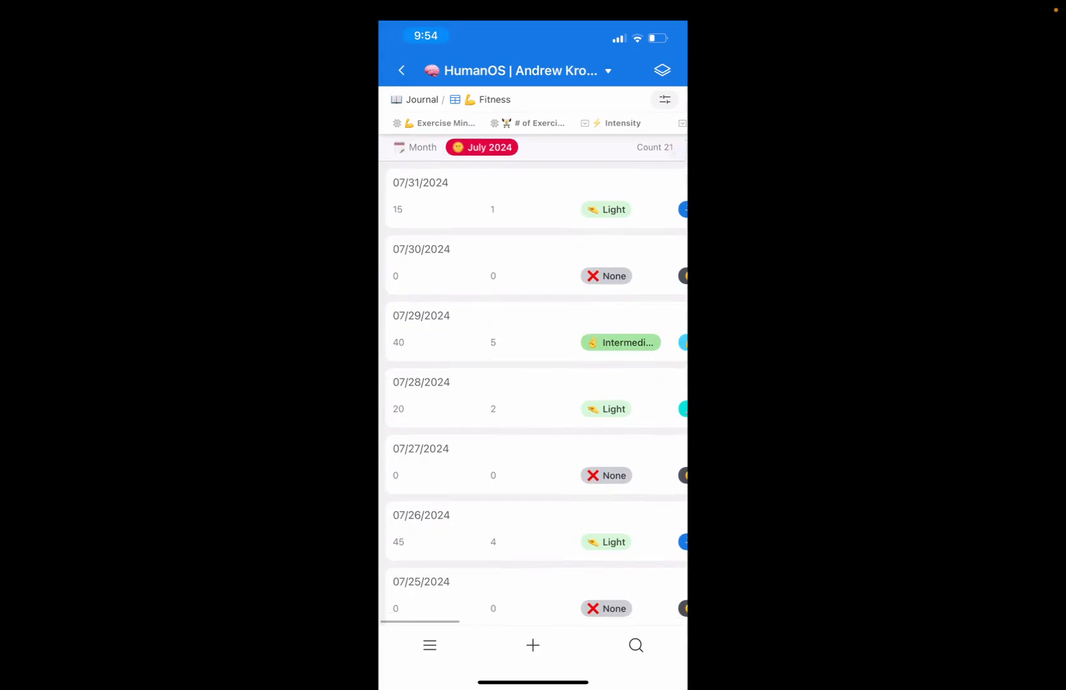
scroll(532, 377, "down", 3)
scroll(533, 377, "down", 3)
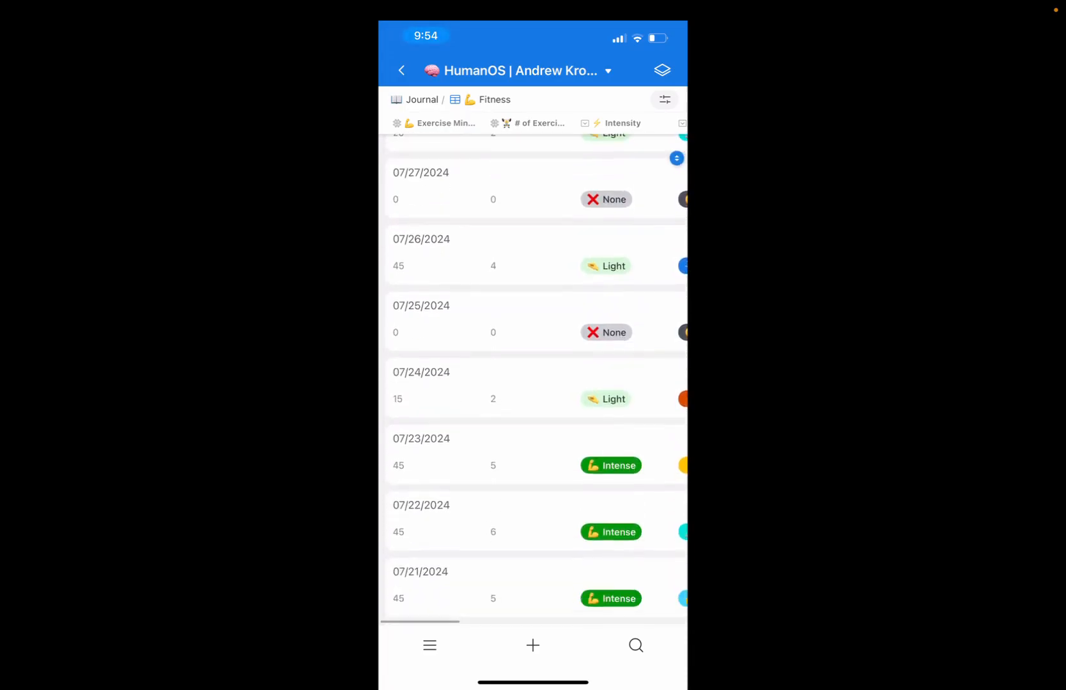
left_click(533, 451)
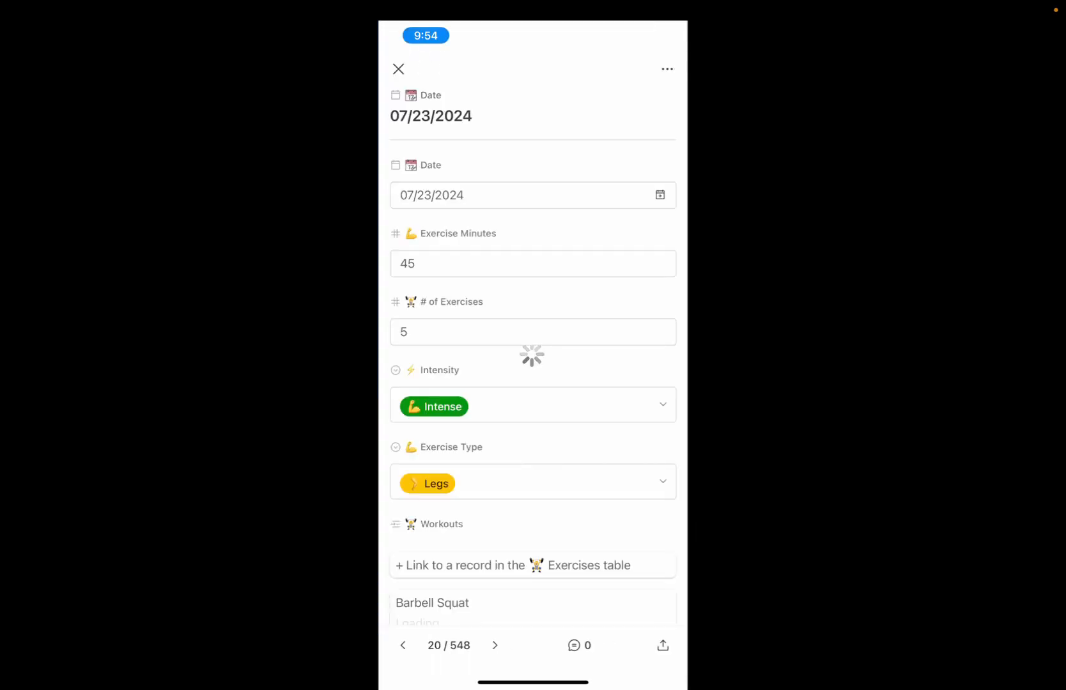
scroll(532, 352, "down", 5)
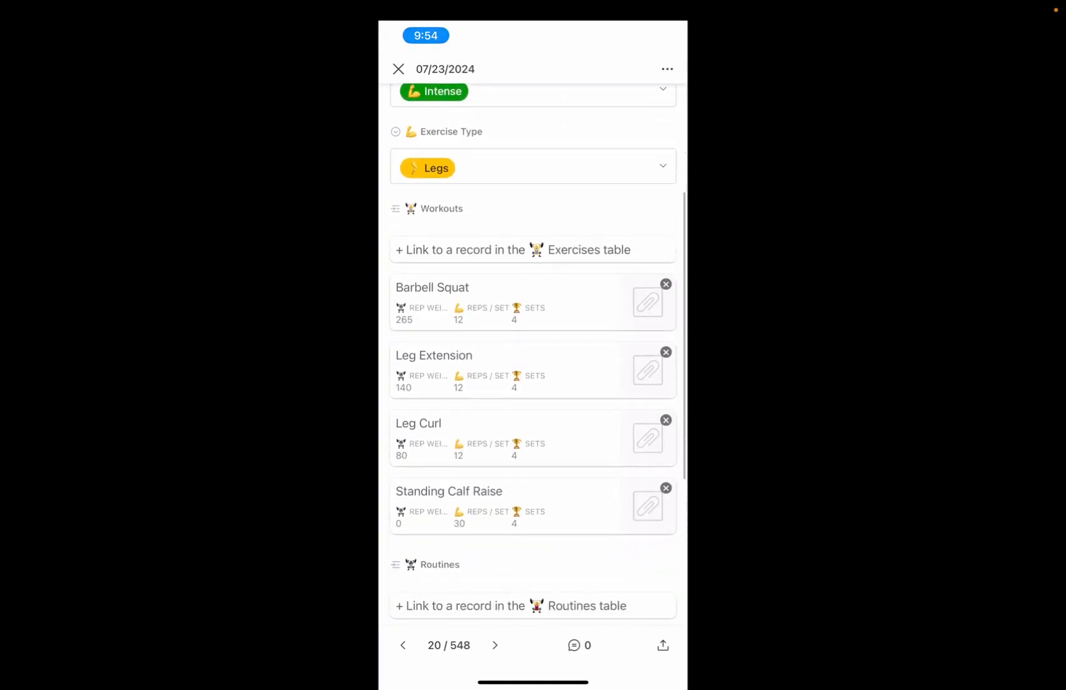
scroll(533, 377, "down", 7)
left_click_drag(533, 683, 538, 662)
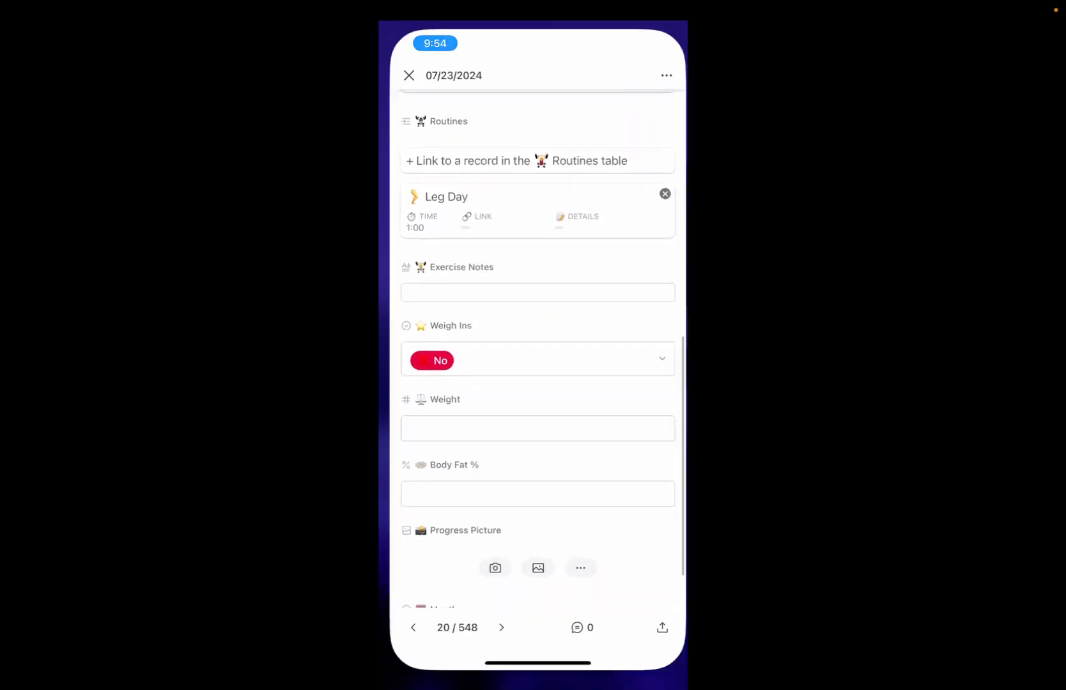
Step: Stop mirroring the phone's screen to the Mac
left_click_drag(665, 29, 665, 288)
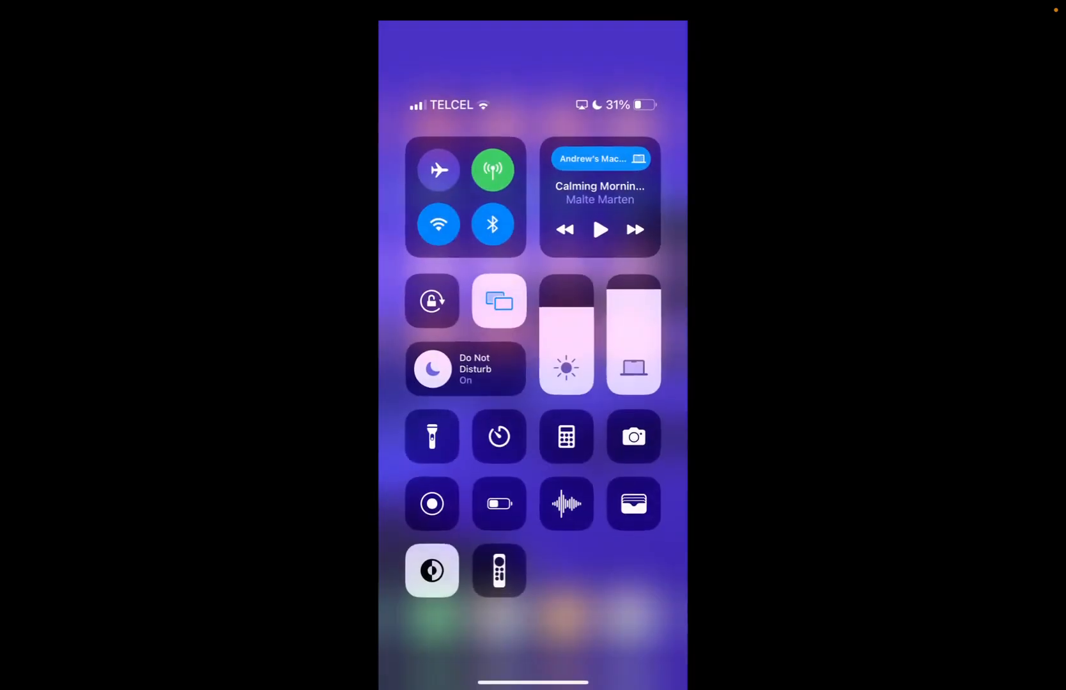
left_click(499, 300)
left_click(533, 464)
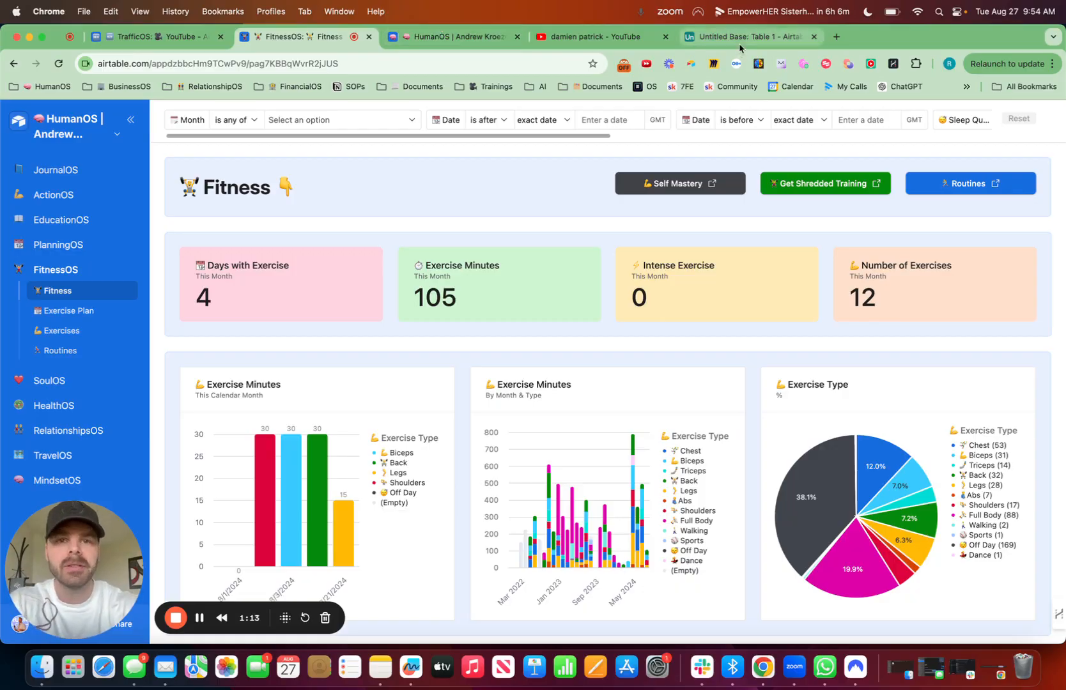
Step: Switch to the Untitled Base and delete the Notes, Assignee and Status fields from Table 1
left_click(749, 33)
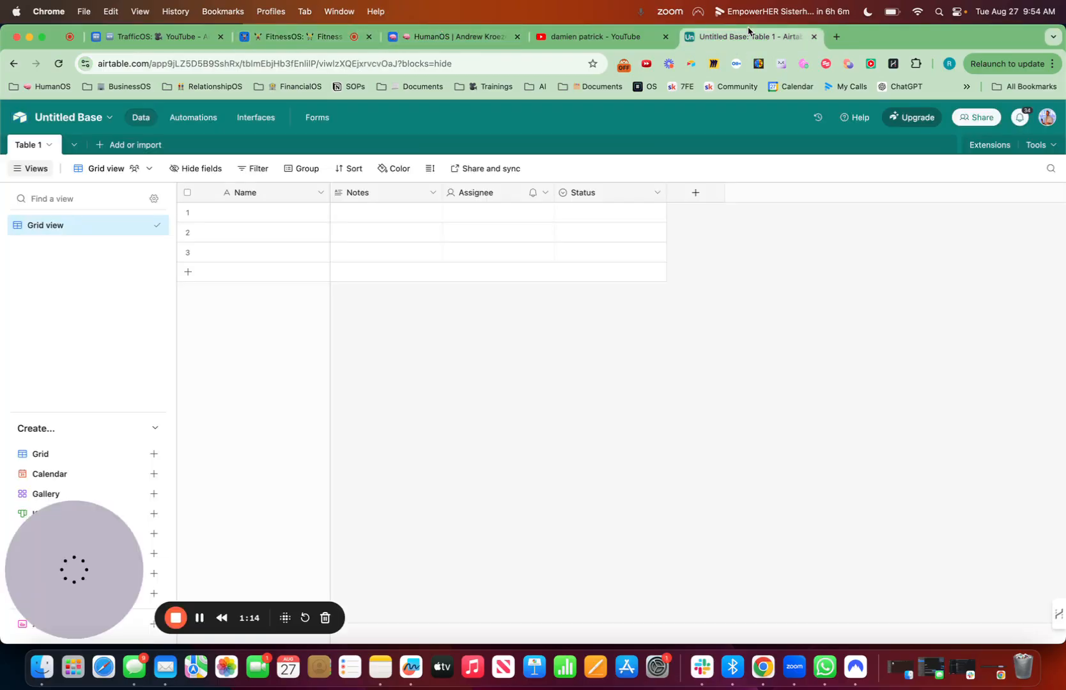
left_click(431, 192)
left_click(419, 555)
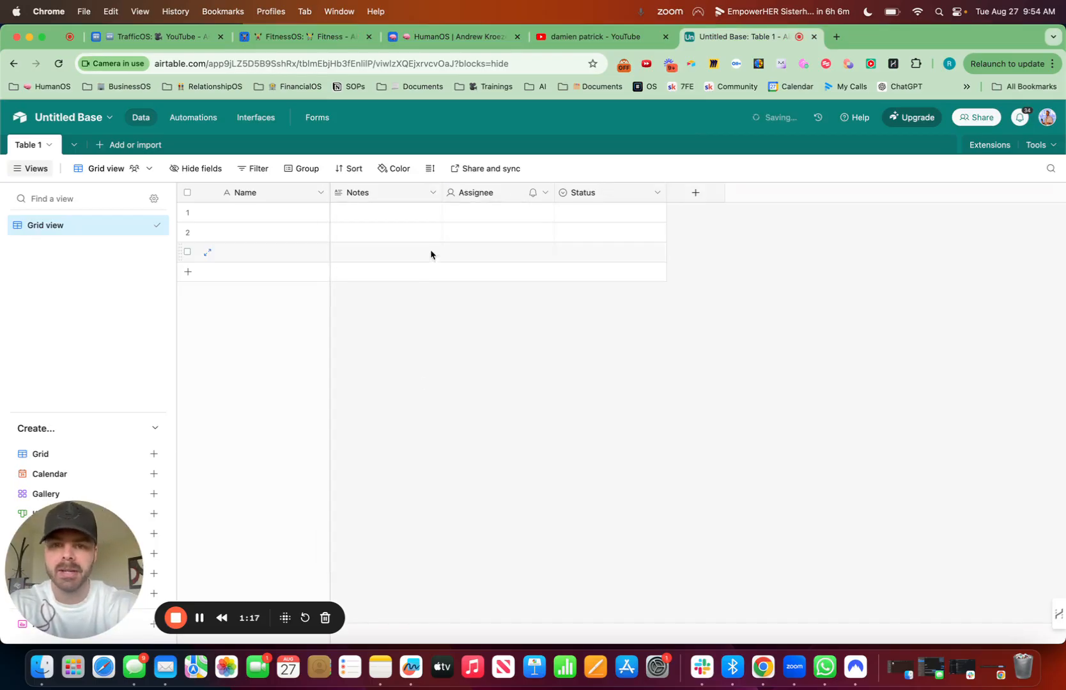
left_click(433, 193)
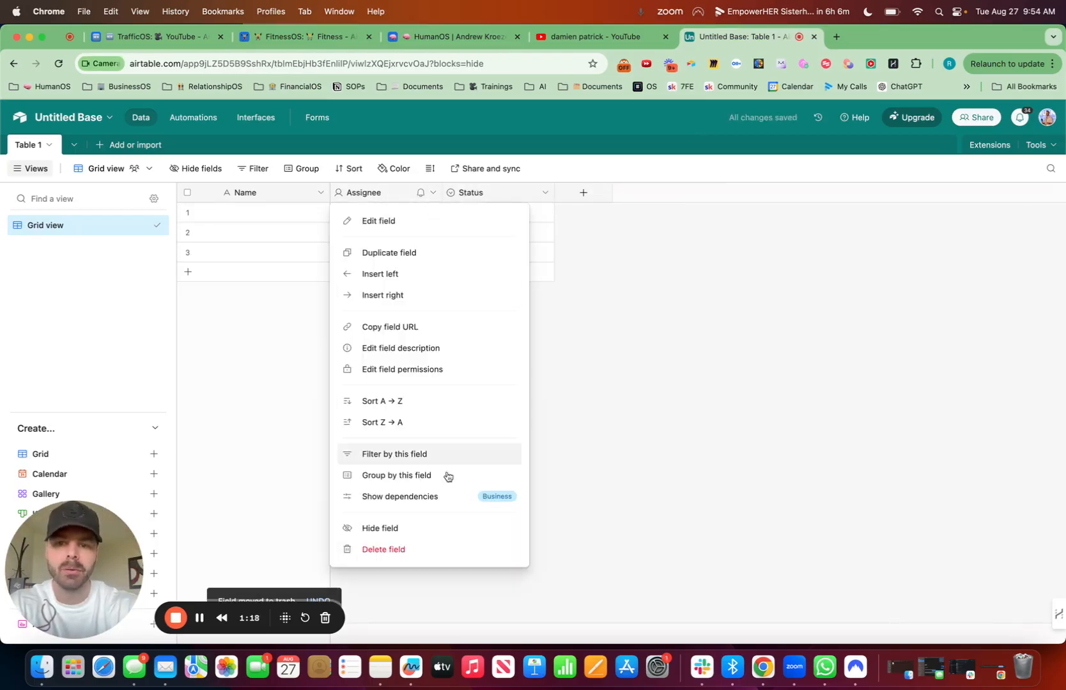
left_click(423, 549)
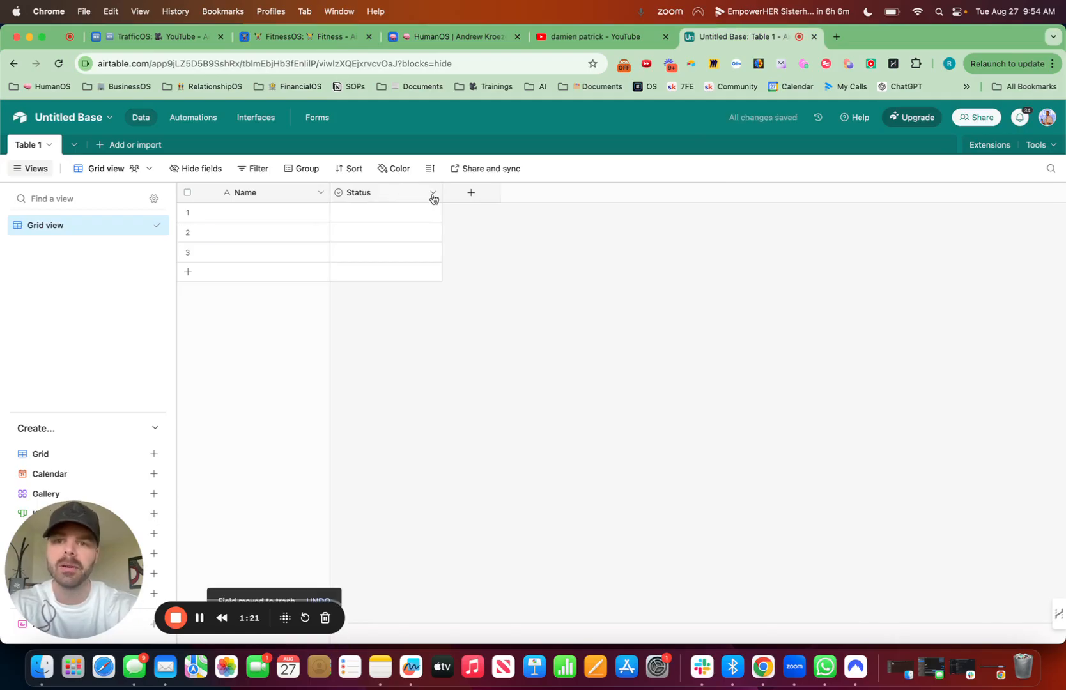
left_click(432, 194)
left_click(405, 552)
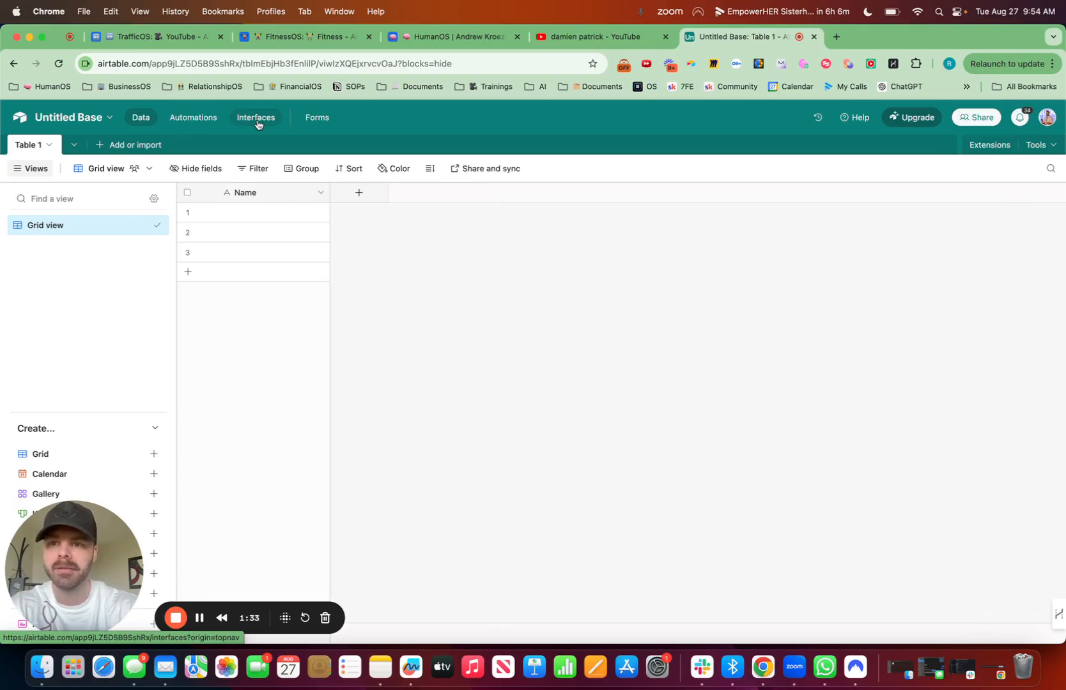
Step: Rename the primary Name field to "Date" with a calendar emoji in front
left_click(322, 194)
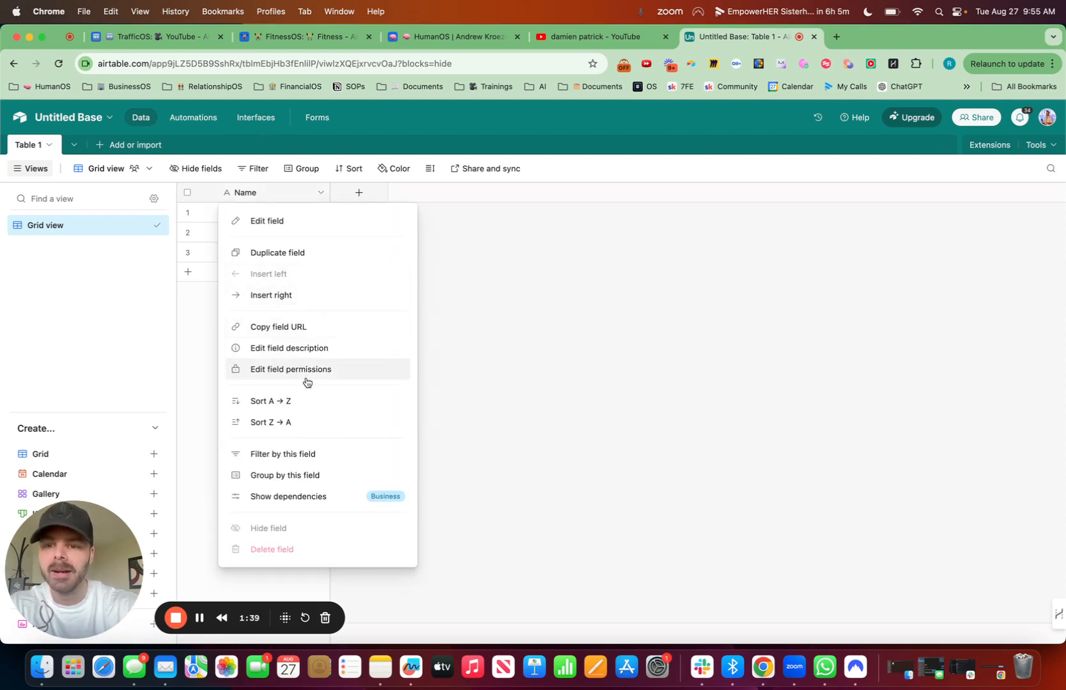
left_click(286, 221)
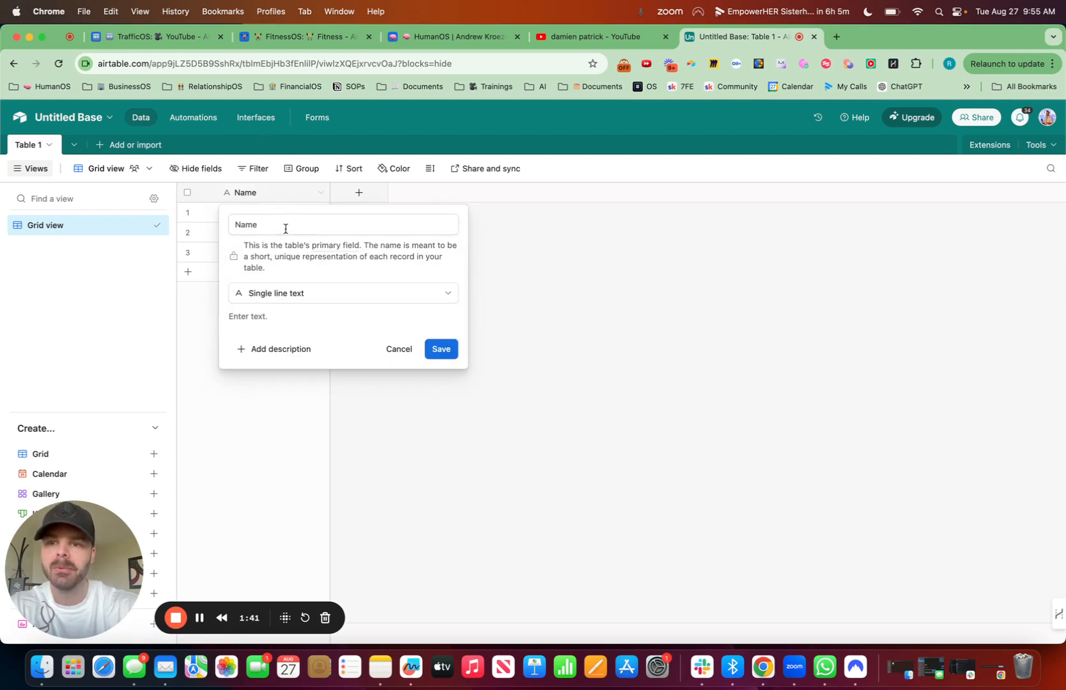
left_click_drag(286, 228, 231, 222)
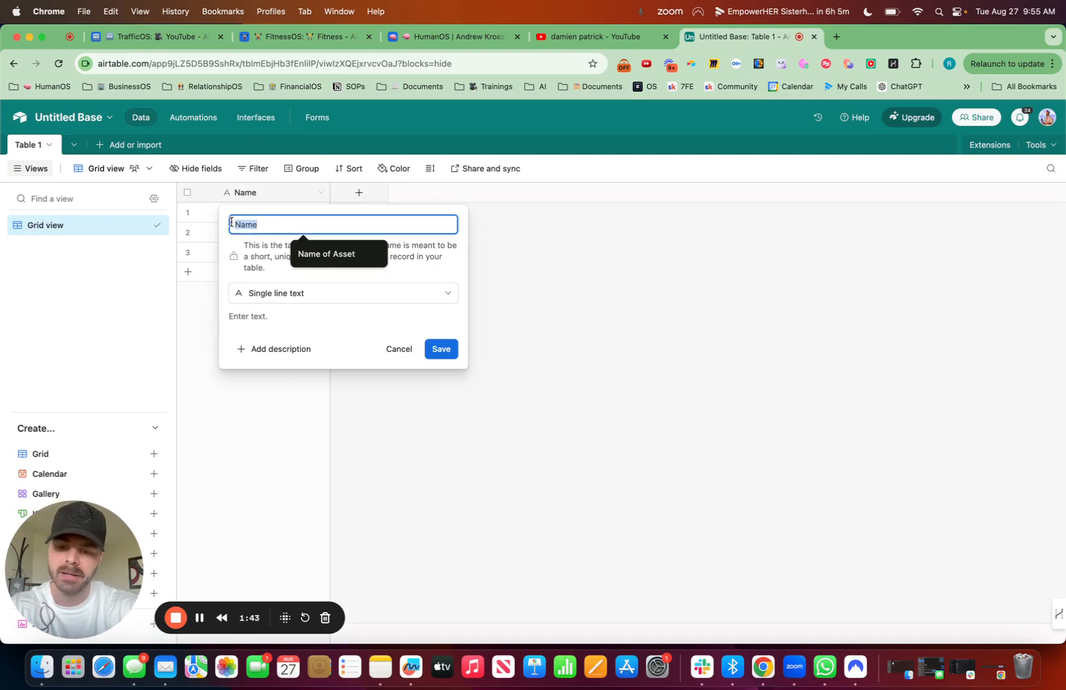
key("ctrl+super+space")
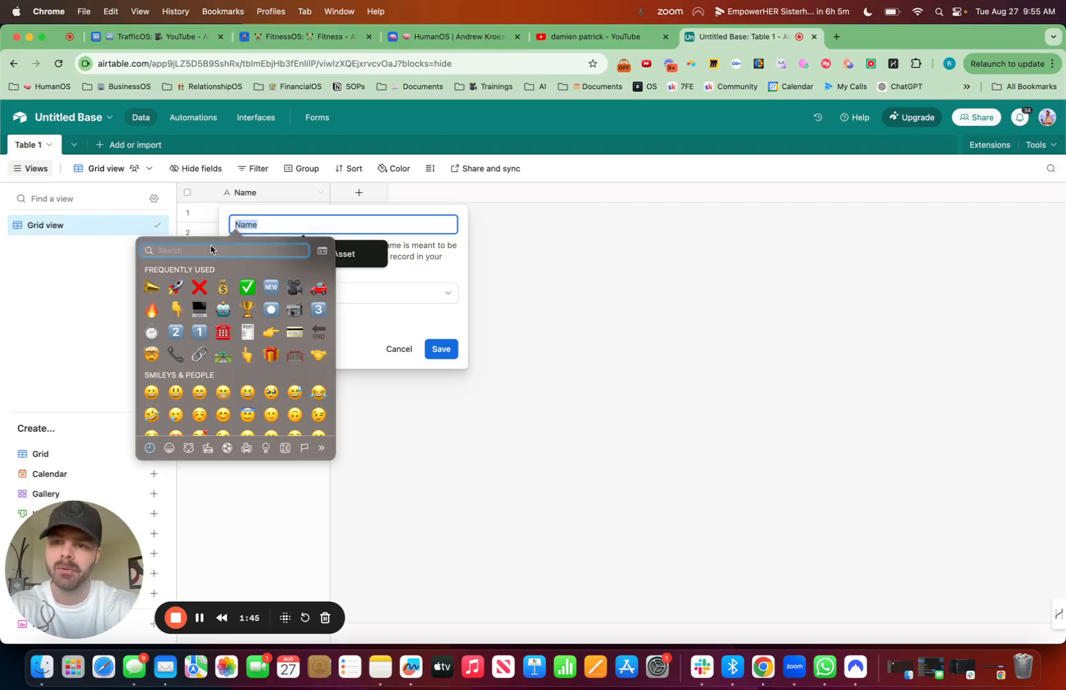
type("cal")
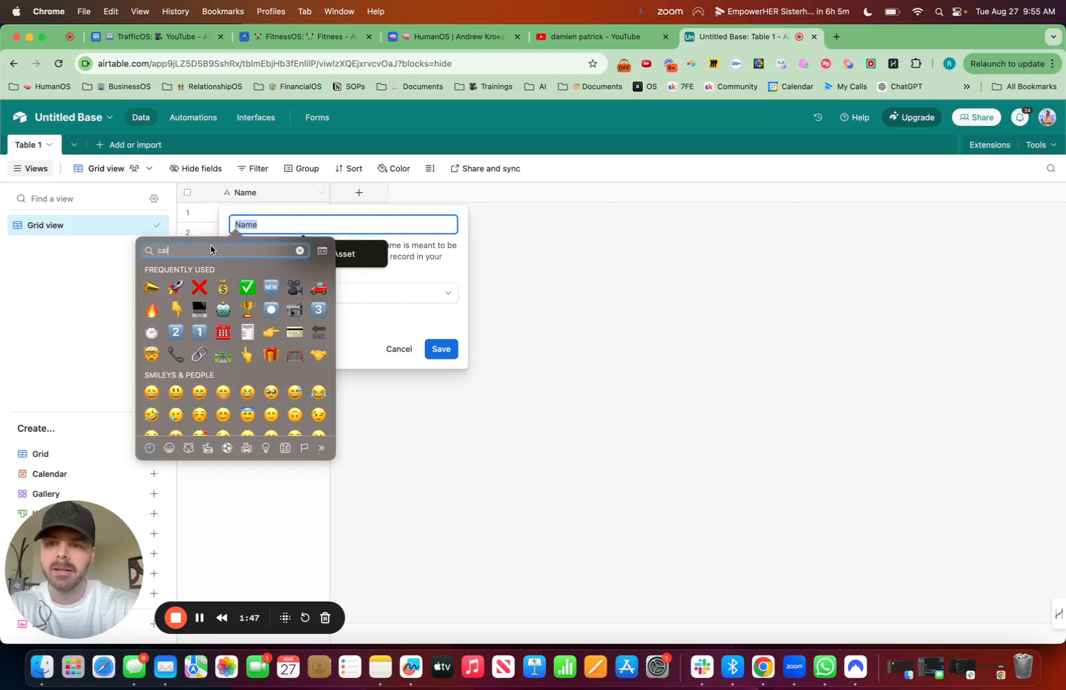
left_click(176, 297)
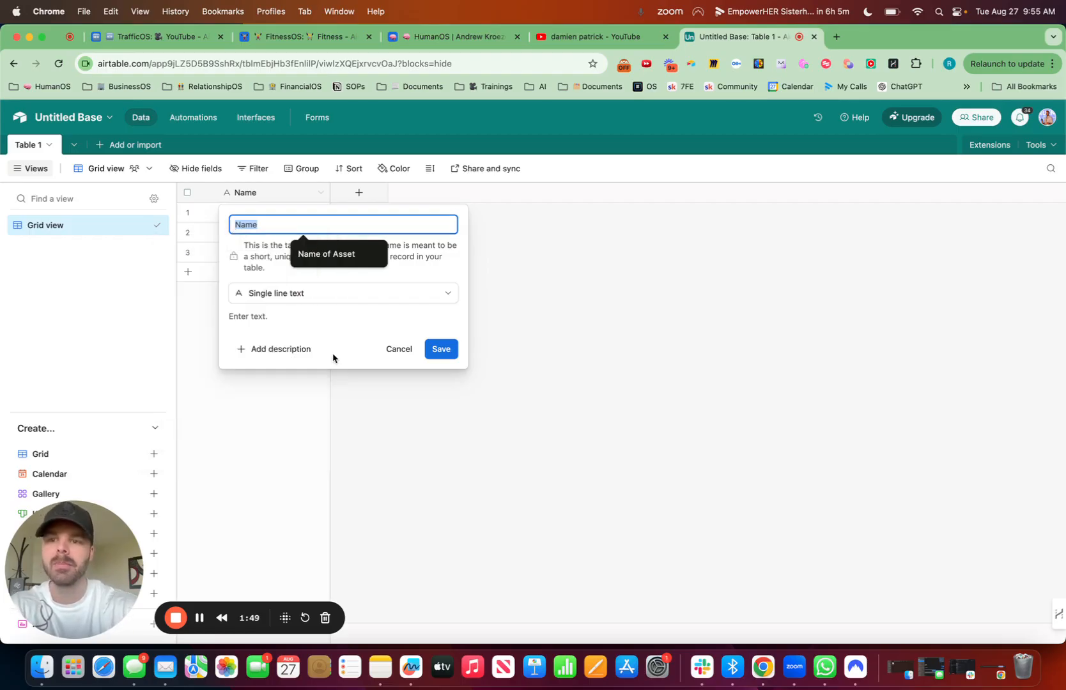
type("Date")
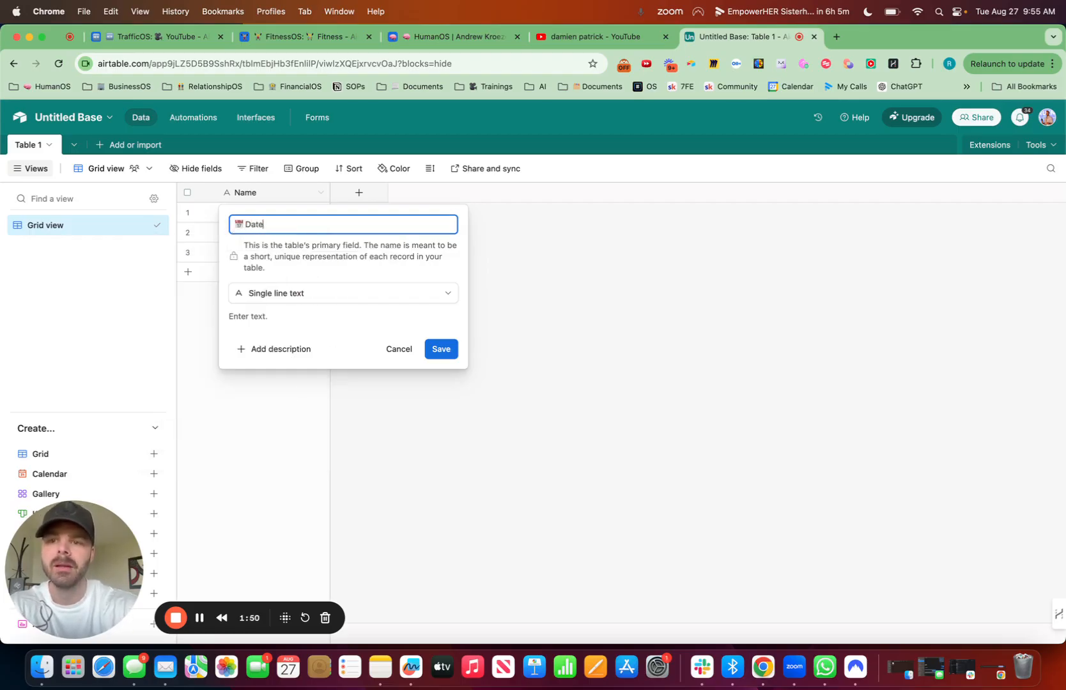
Step: Change the primary field's type from single line text to Date and save the field
left_click(316, 292)
type("dat")
left_click(326, 329)
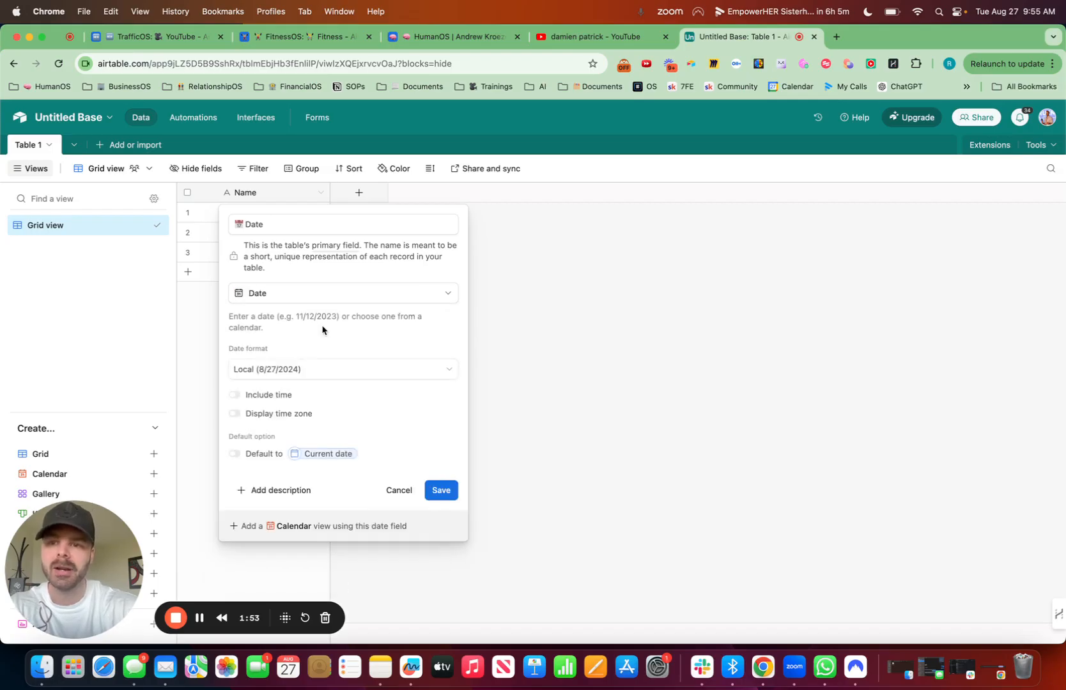
left_click(443, 490)
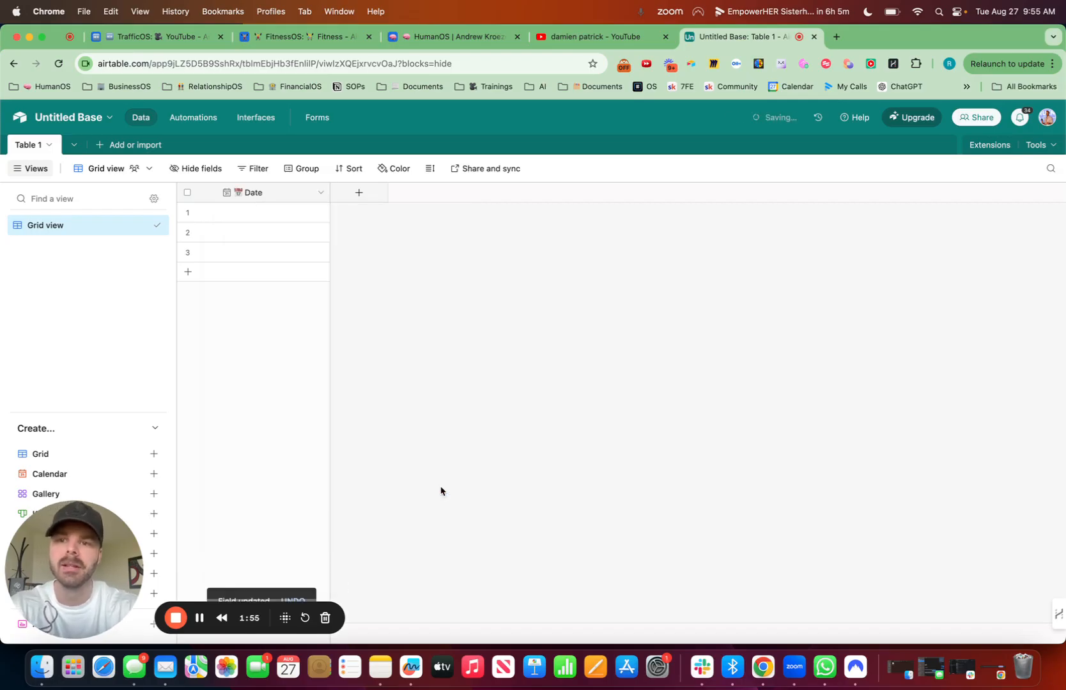
Step: Start a new field after Date, consult the FitnessOS dashboard's fields, and name it "💪 Exercise Minutes"
left_click(360, 194)
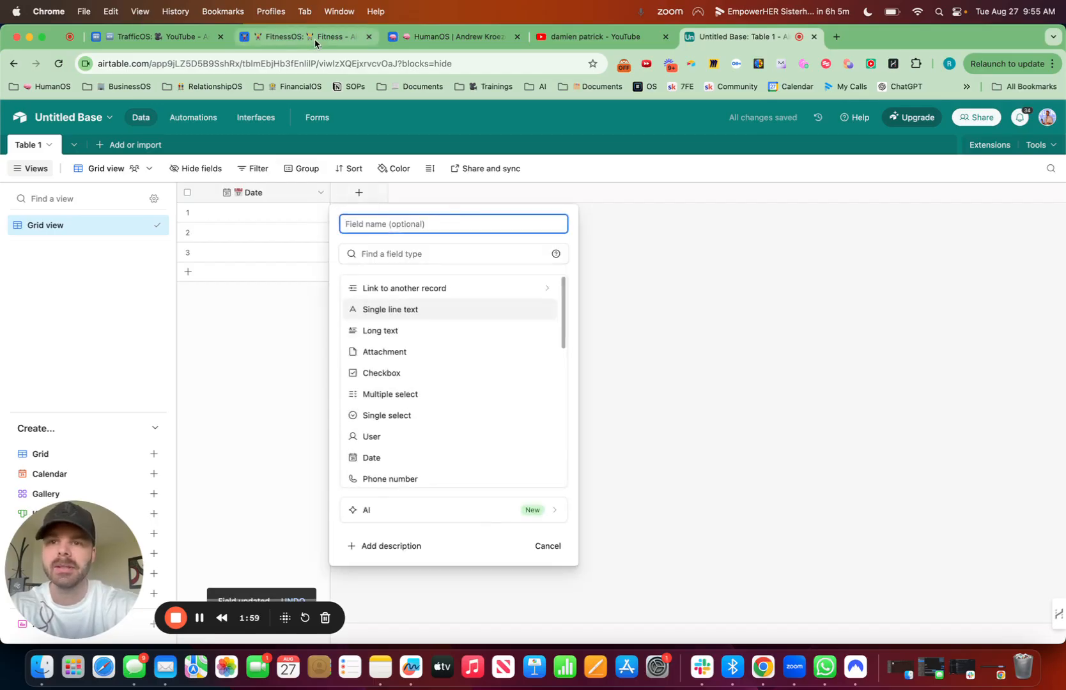
left_click(260, 30)
scroll(412, 290, "down", 3)
scroll(412, 292, "up", 1)
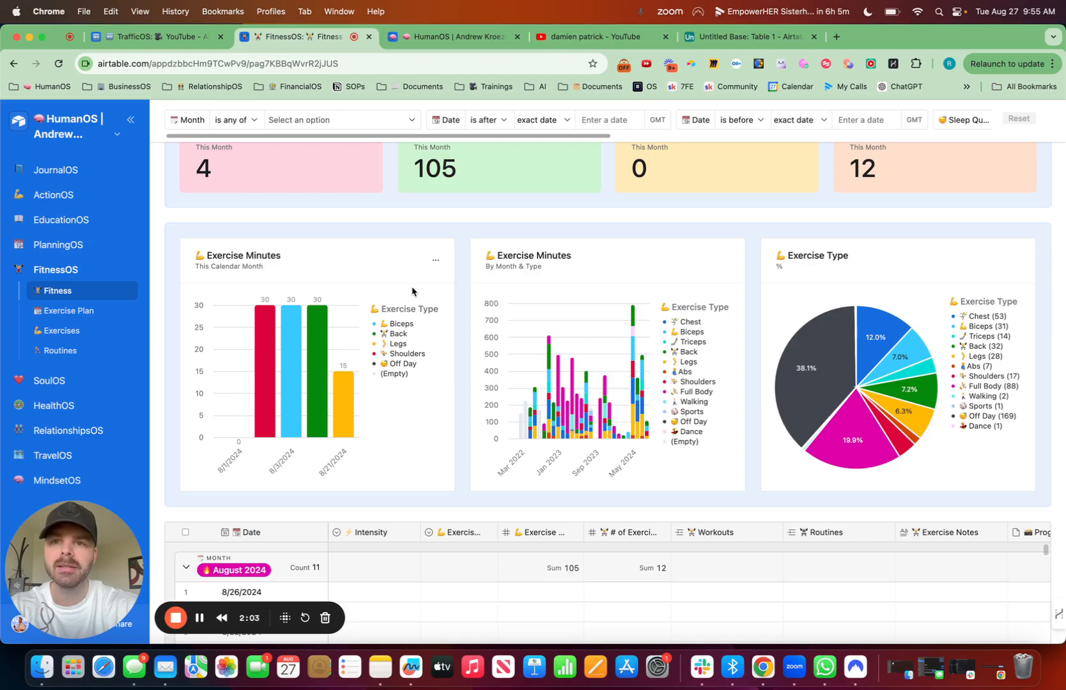
left_click(220, 617)
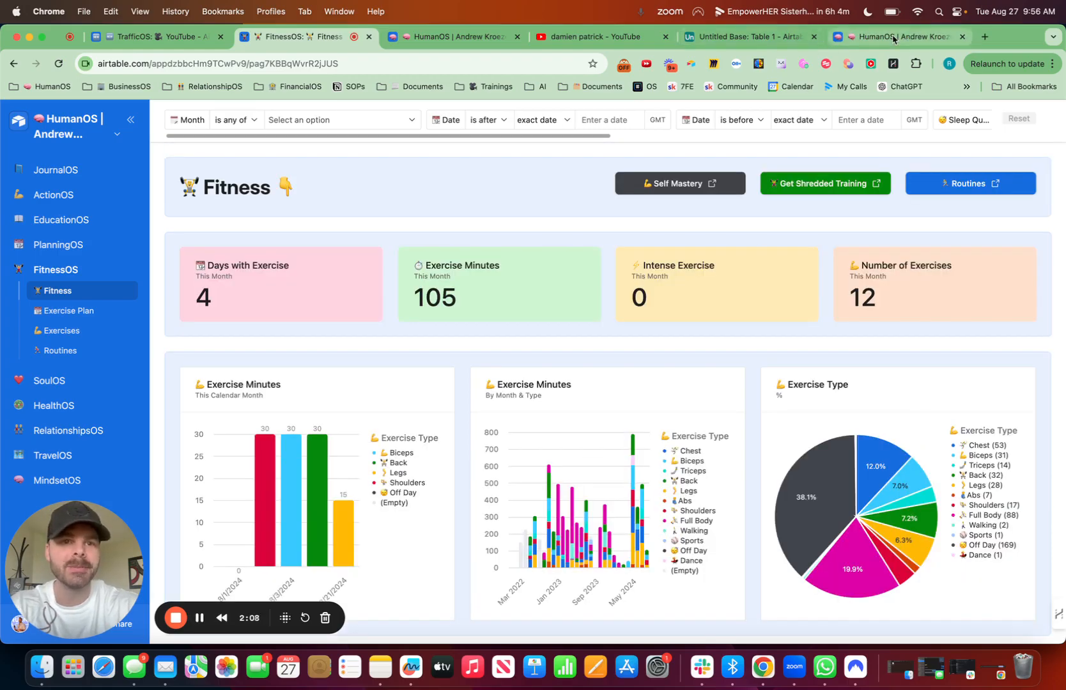
left_click(760, 44)
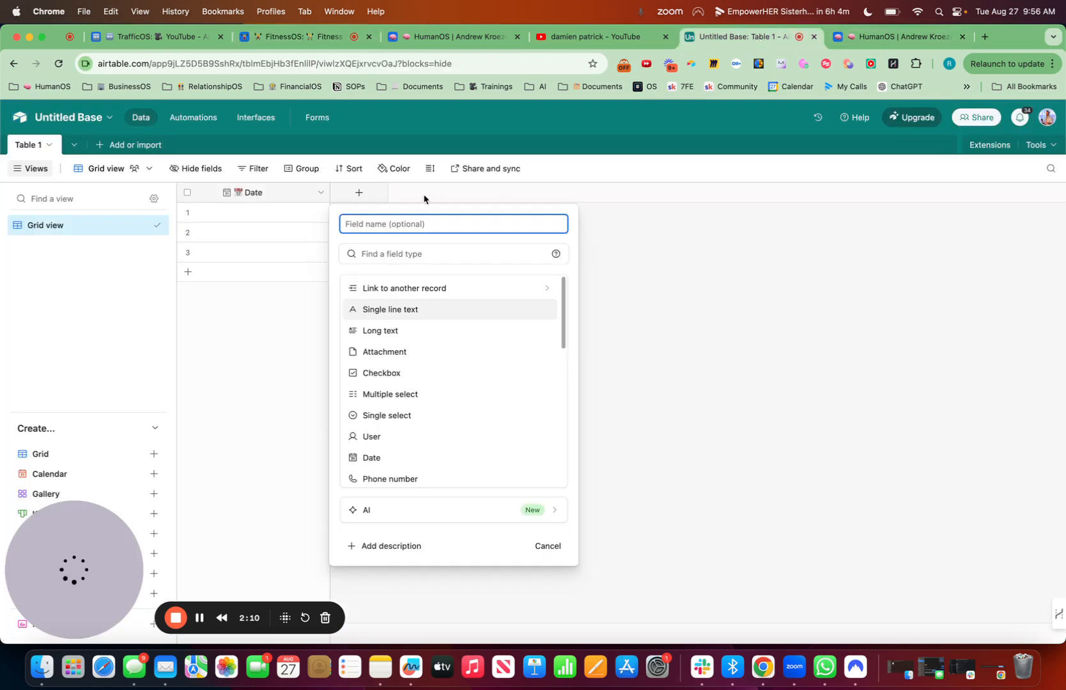
key("ctrl+super+space")
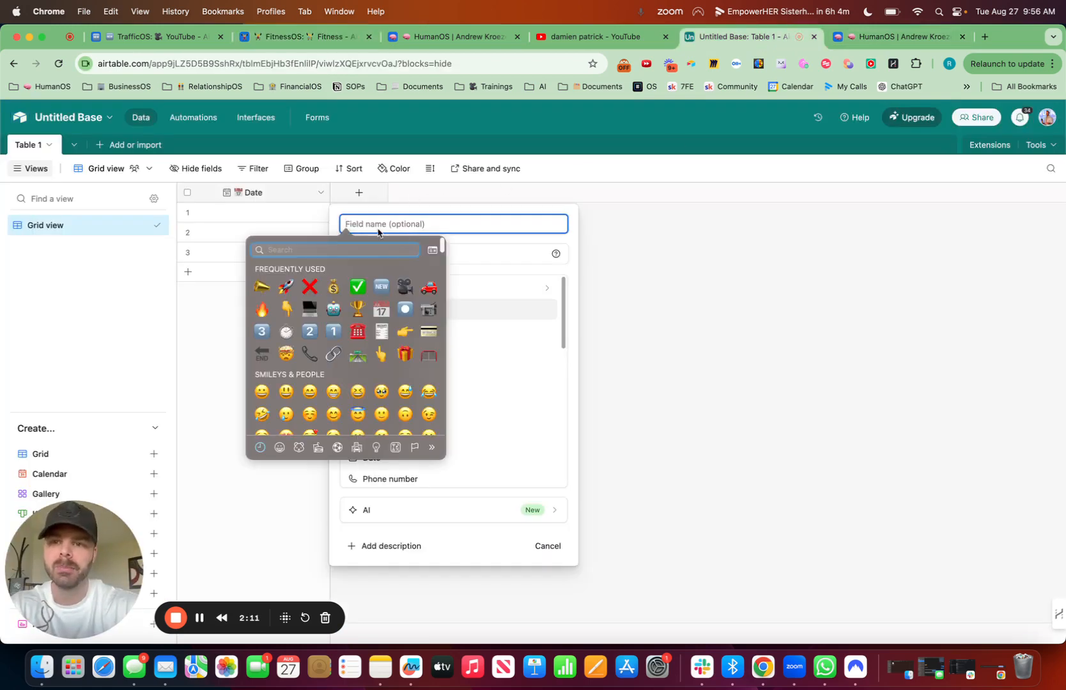
type("arm")
left_click(262, 273)
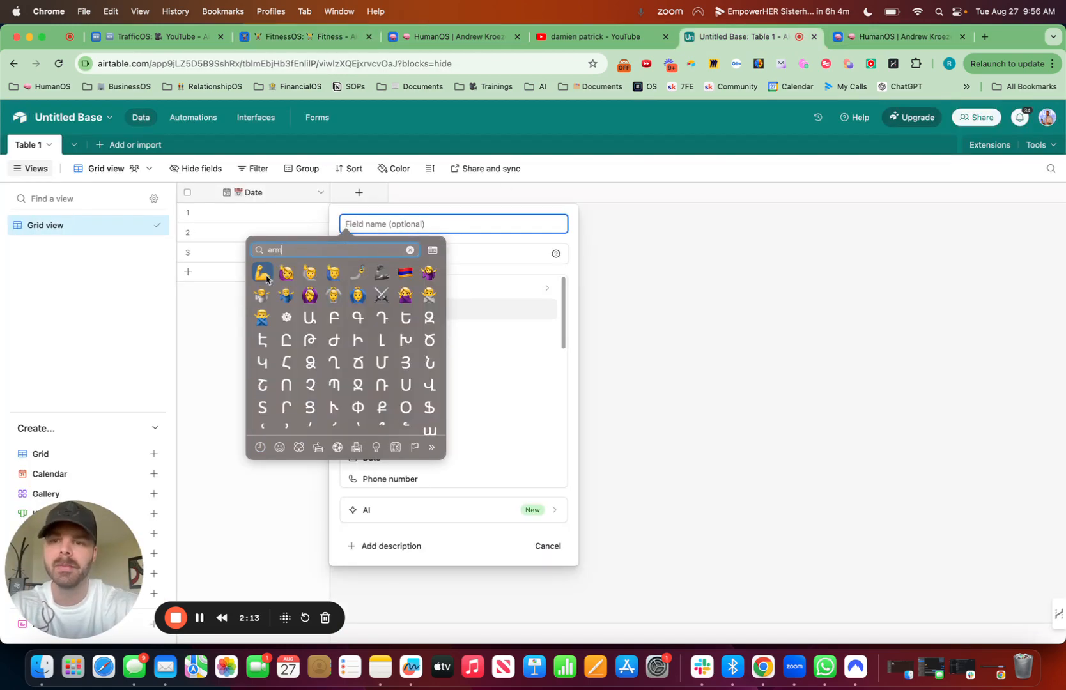
type("Exer")
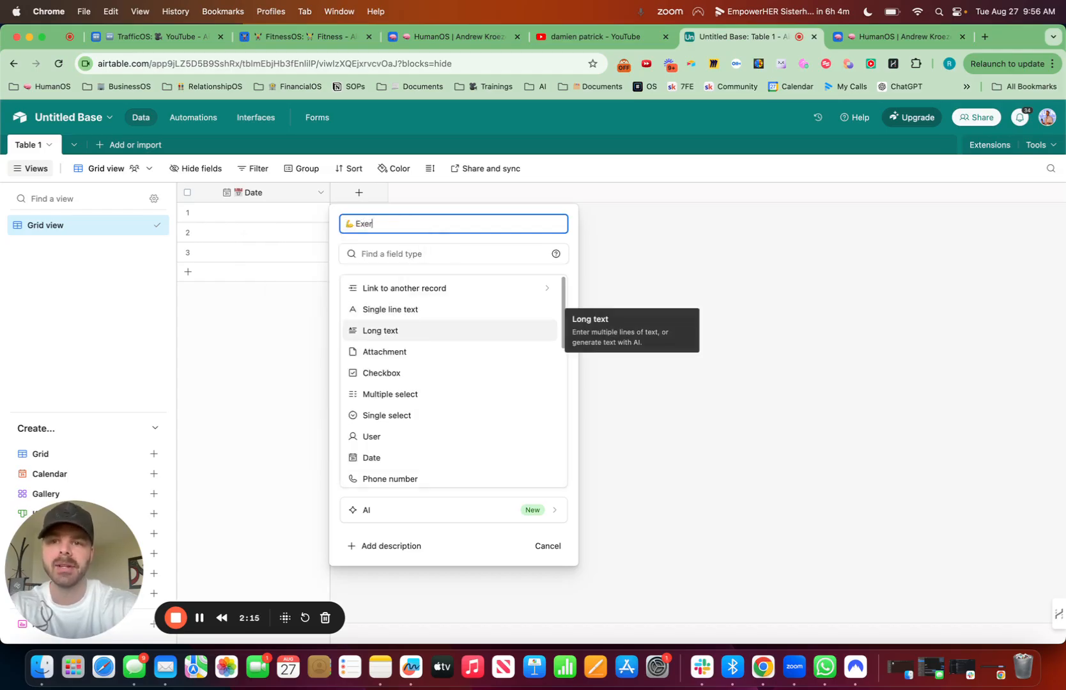
type("cise Minutes")
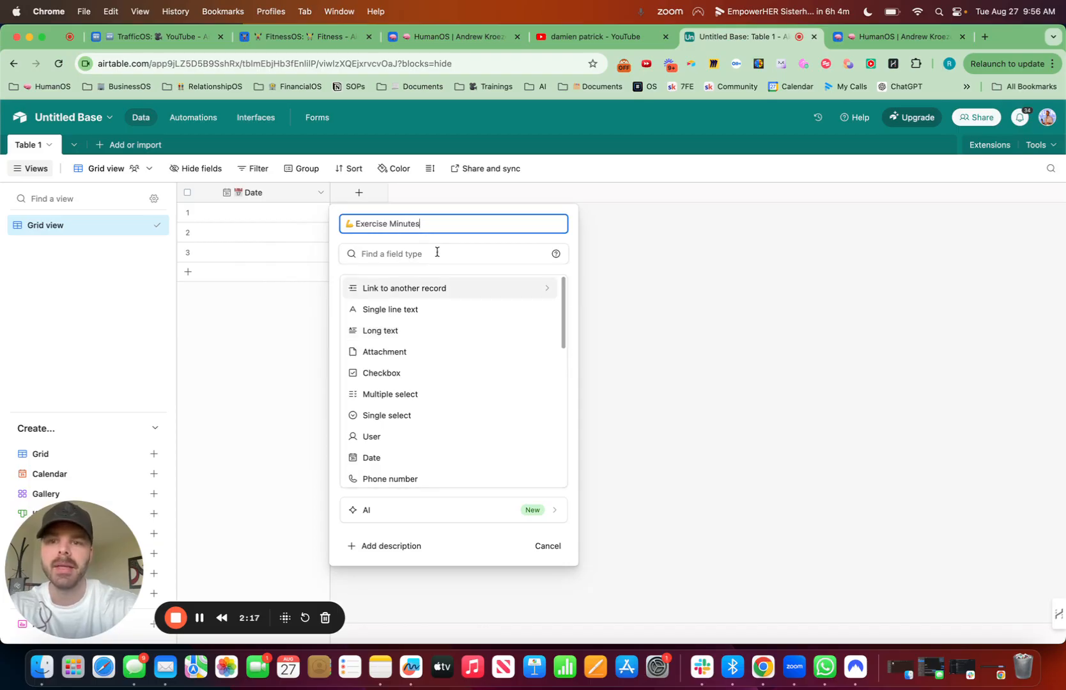
Step: Make Exercise Minutes a Number field with one decimal place and create it
left_click(437, 251)
type("num")
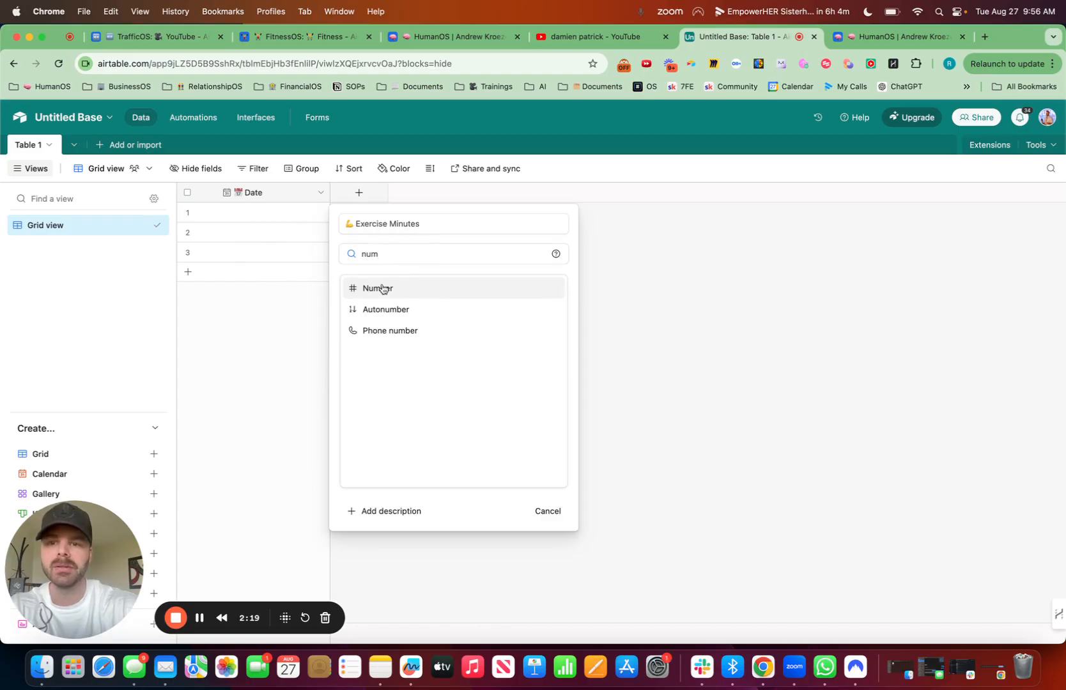
left_click(385, 288)
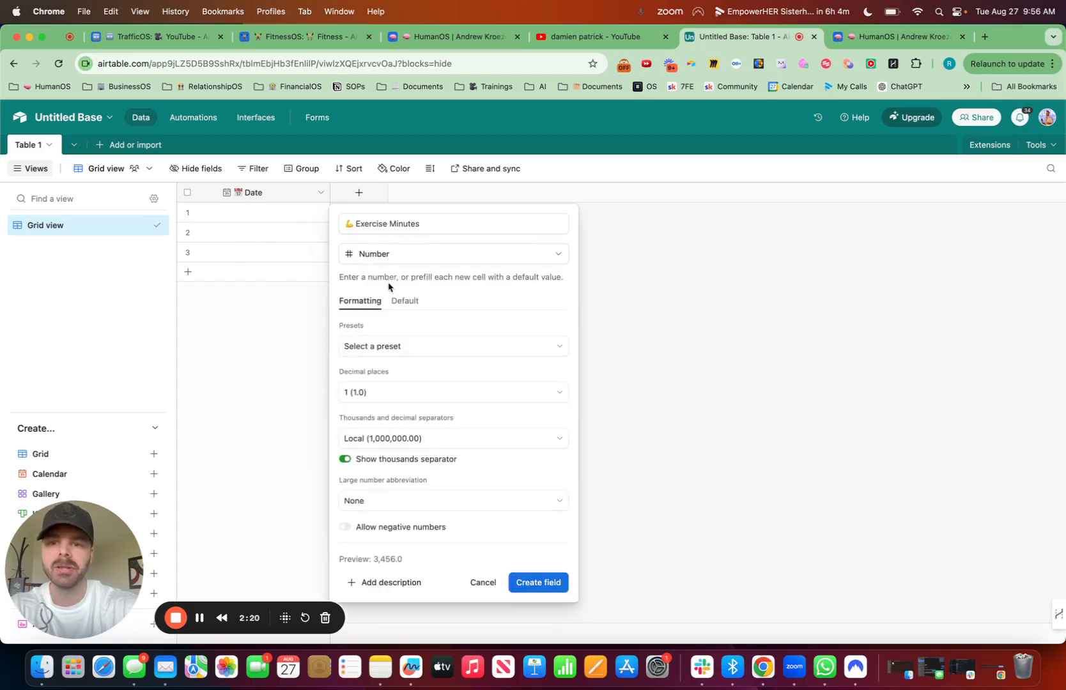
left_click(461, 397)
left_click(420, 435)
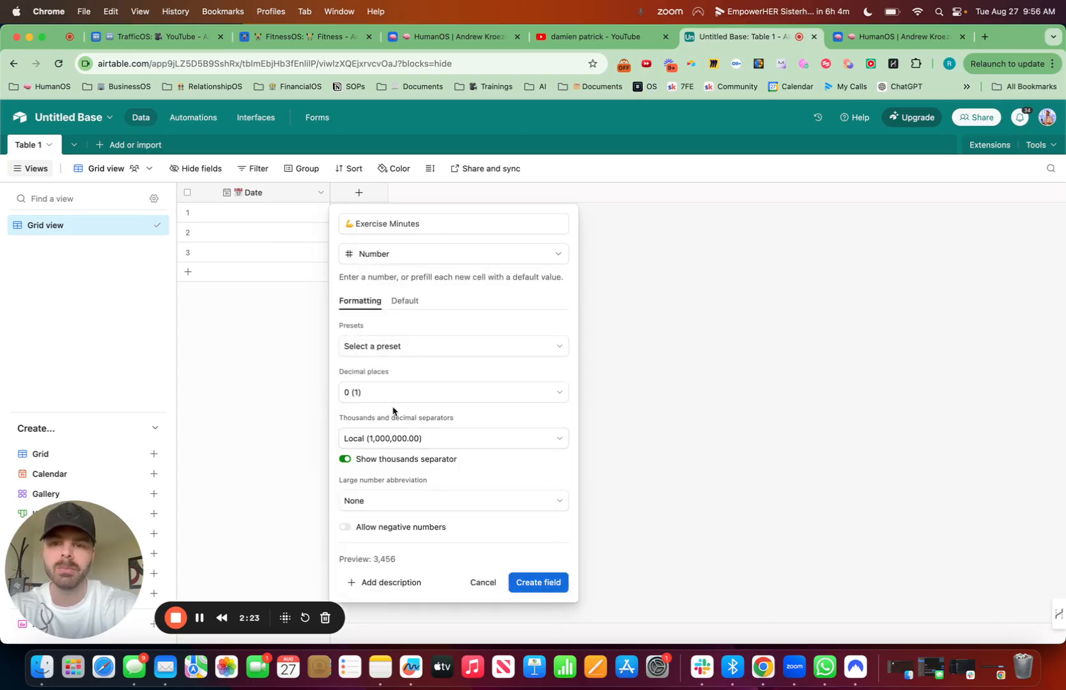
left_click(373, 400)
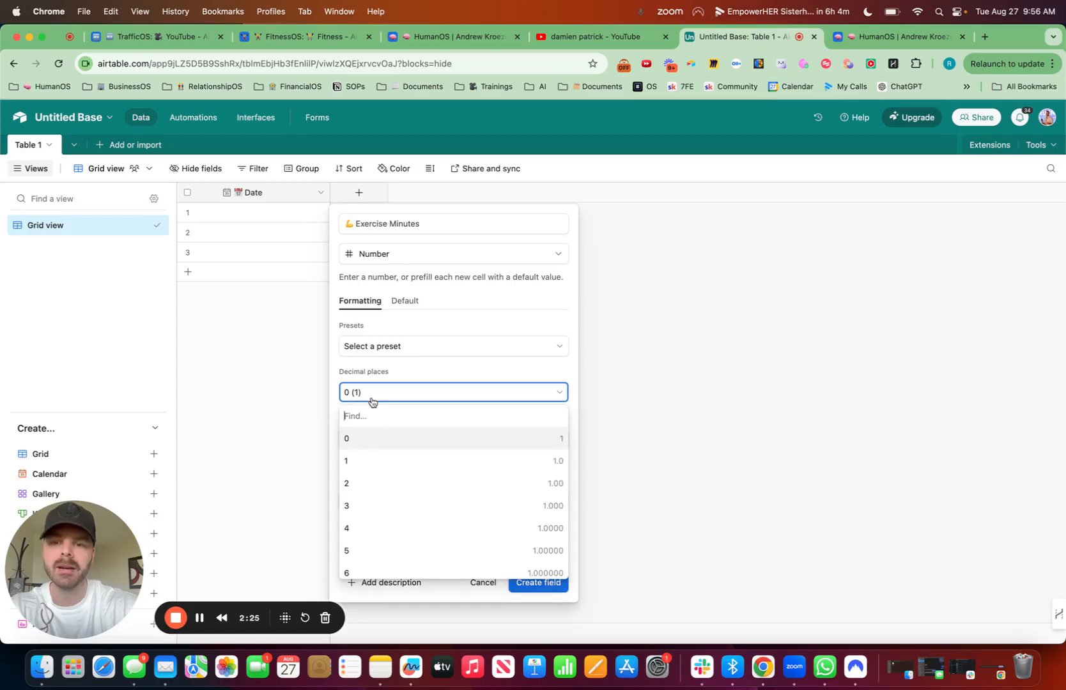
left_click(384, 461)
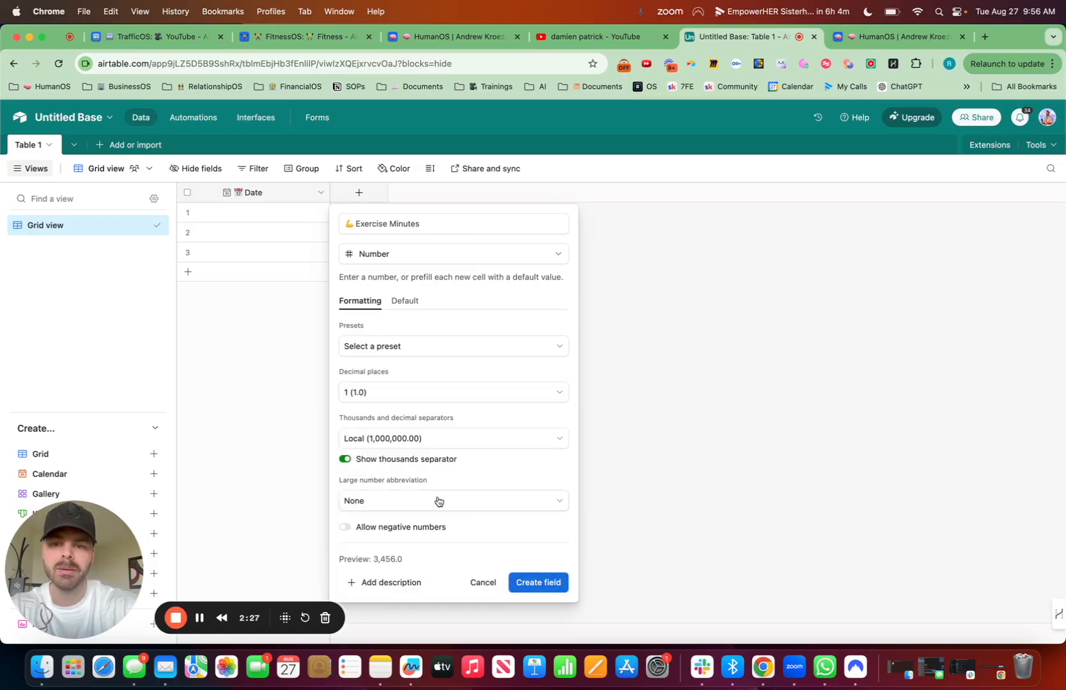
left_click(557, 582)
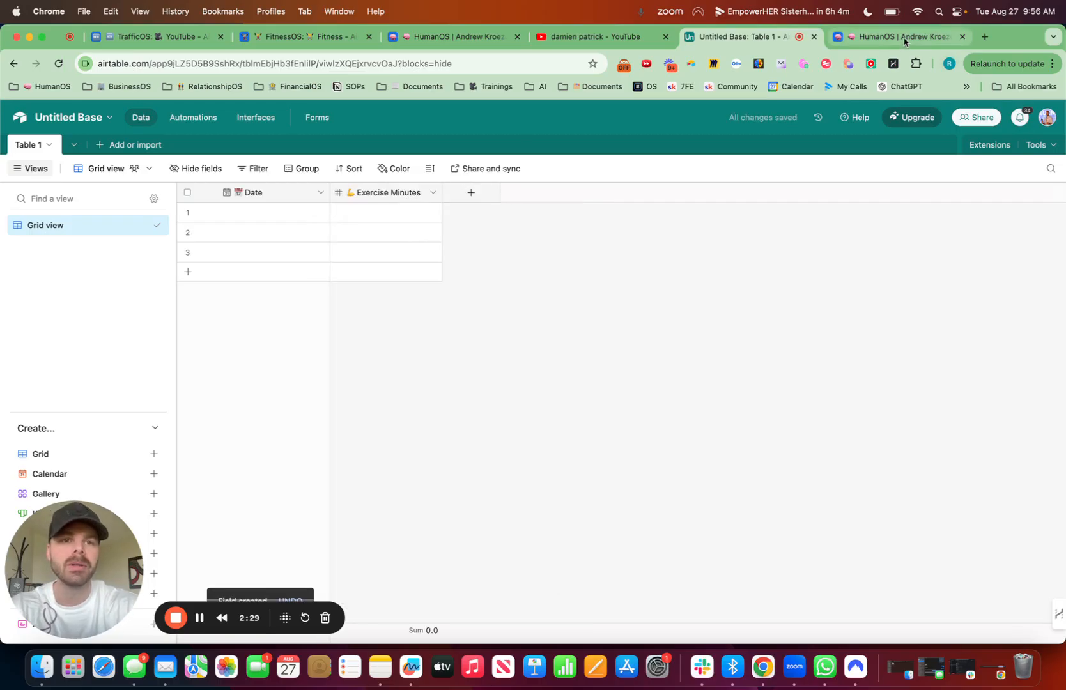
Step: Switch to the HumanOS base's Fitness view and copy the Light value from the 7/31/2024 record's Intensity cell
left_click(901, 37)
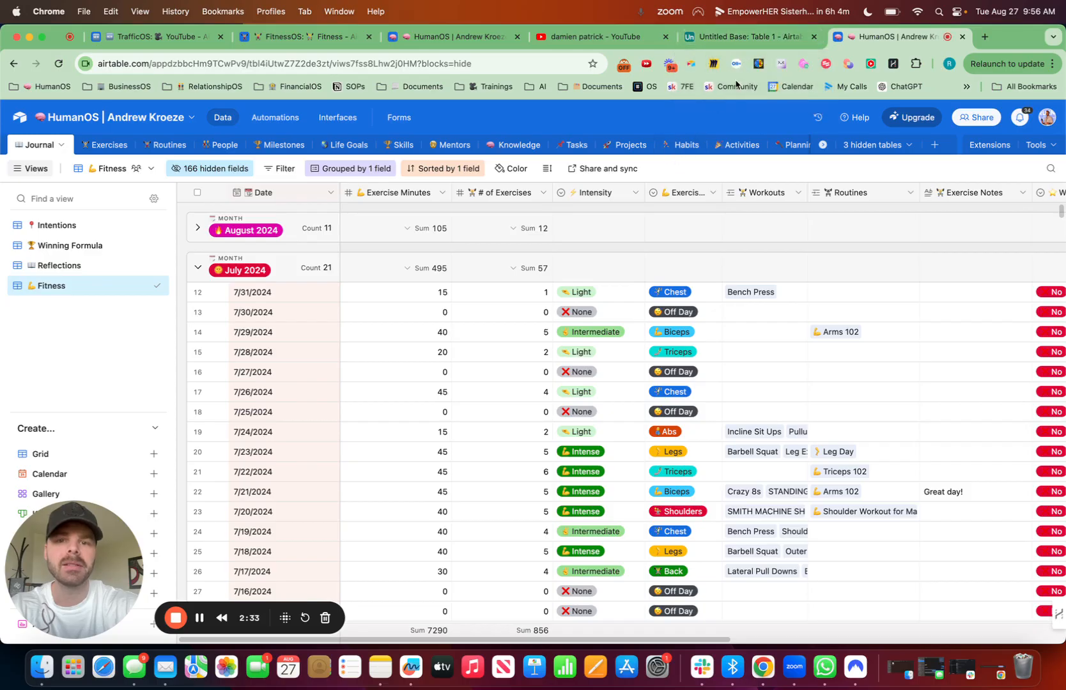
left_click(608, 295)
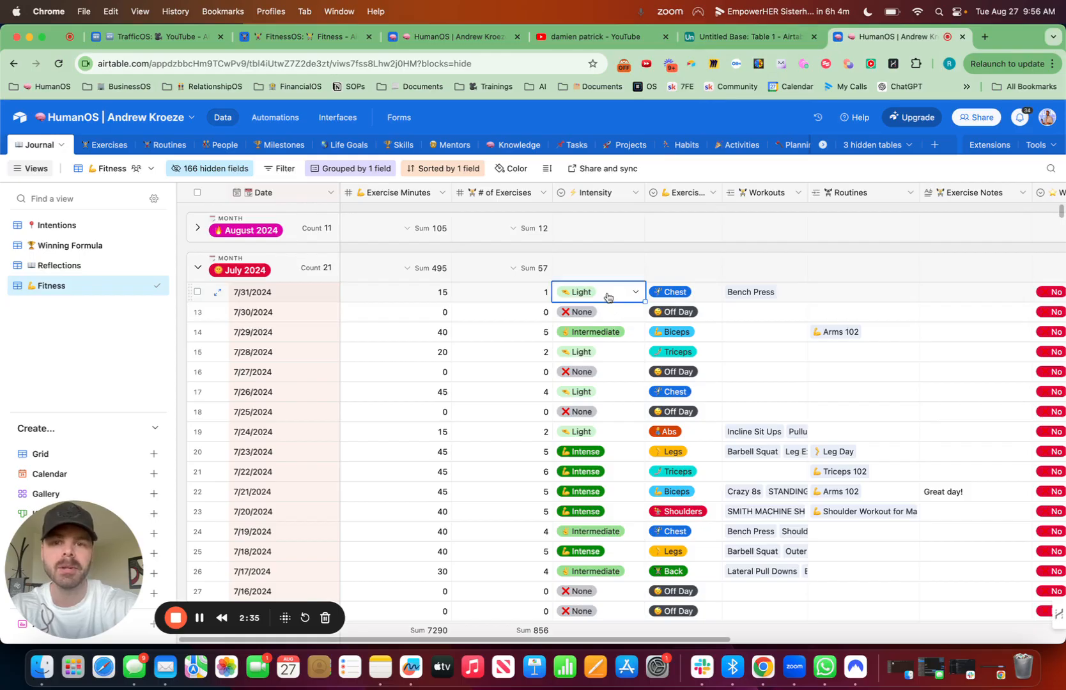
key("super+c")
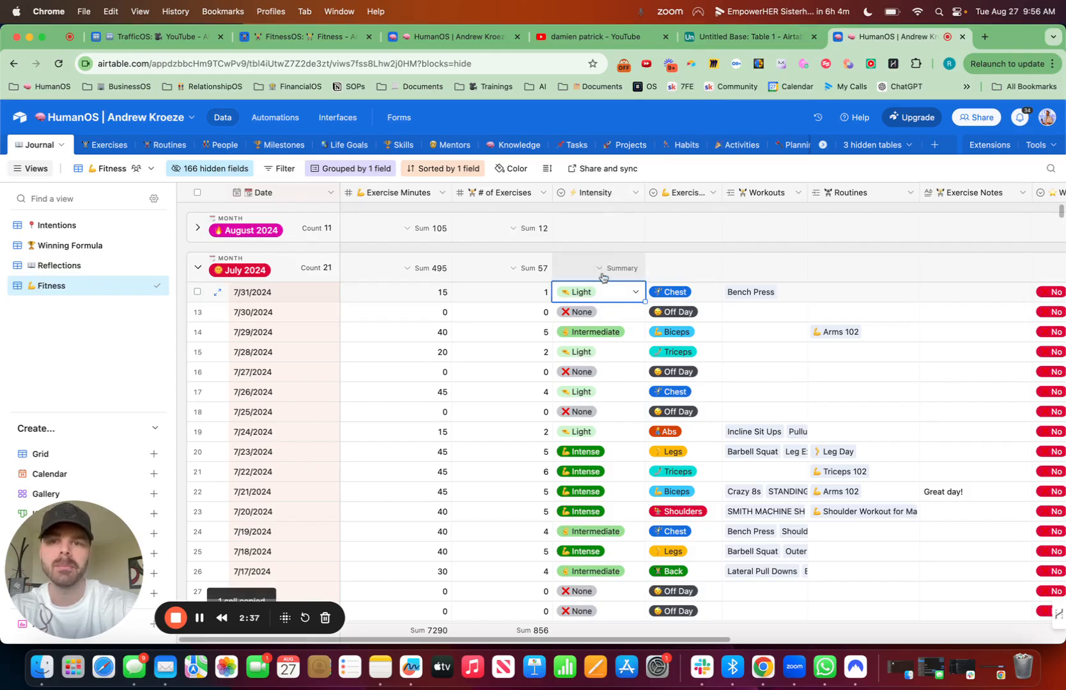
Step: In the Untitled Base, start a new field after Exercise Minutes and name it "# of Exercises" with a weightlifter emoji in front
left_click(761, 40)
left_click(471, 192)
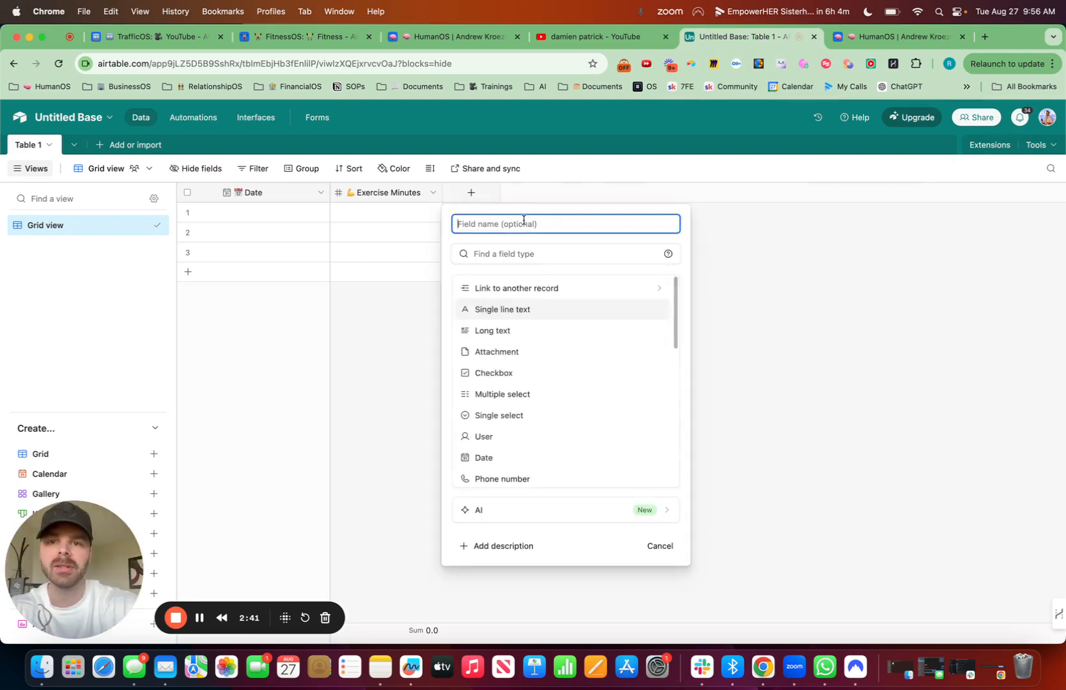
key("ctrl+super+space")
type("lift")
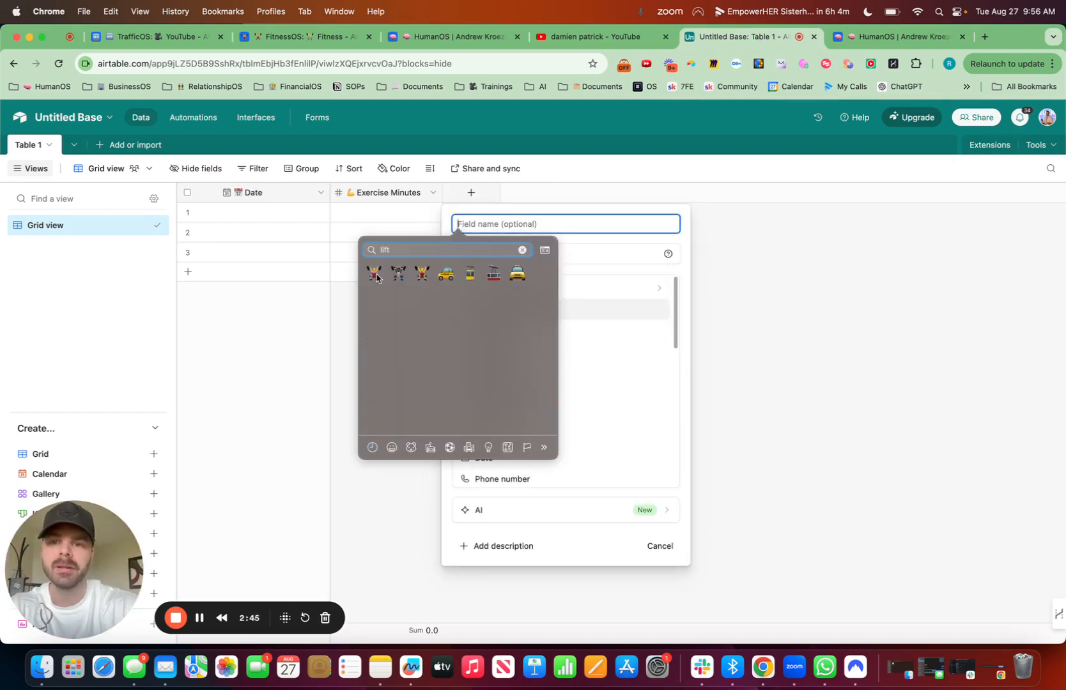
left_click(375, 273)
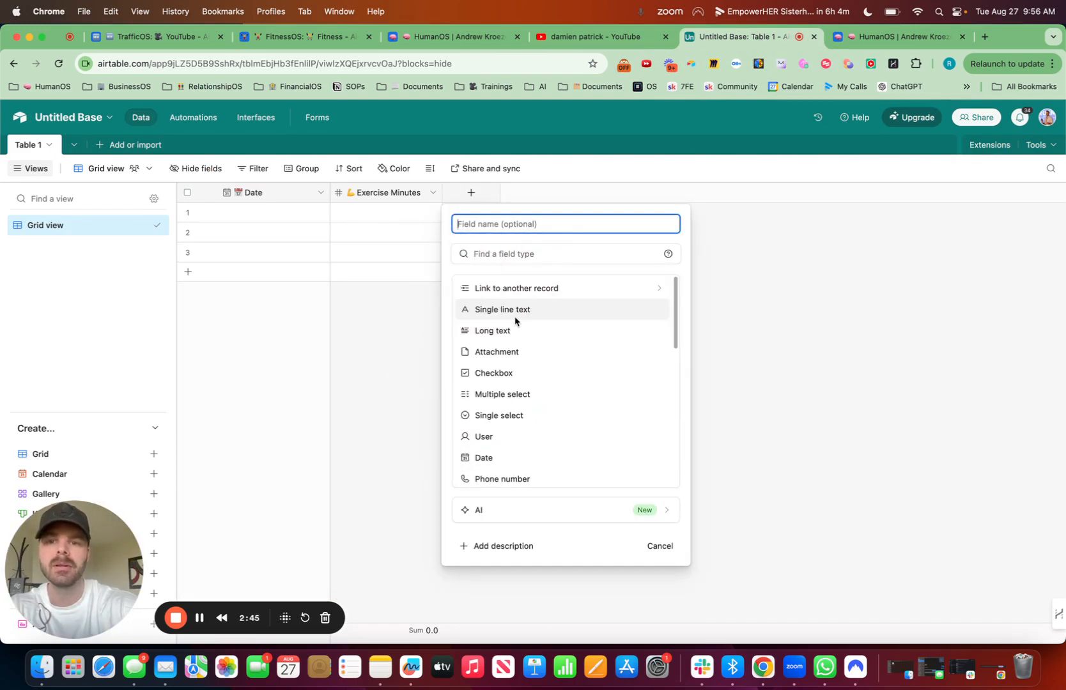
type("# of E")
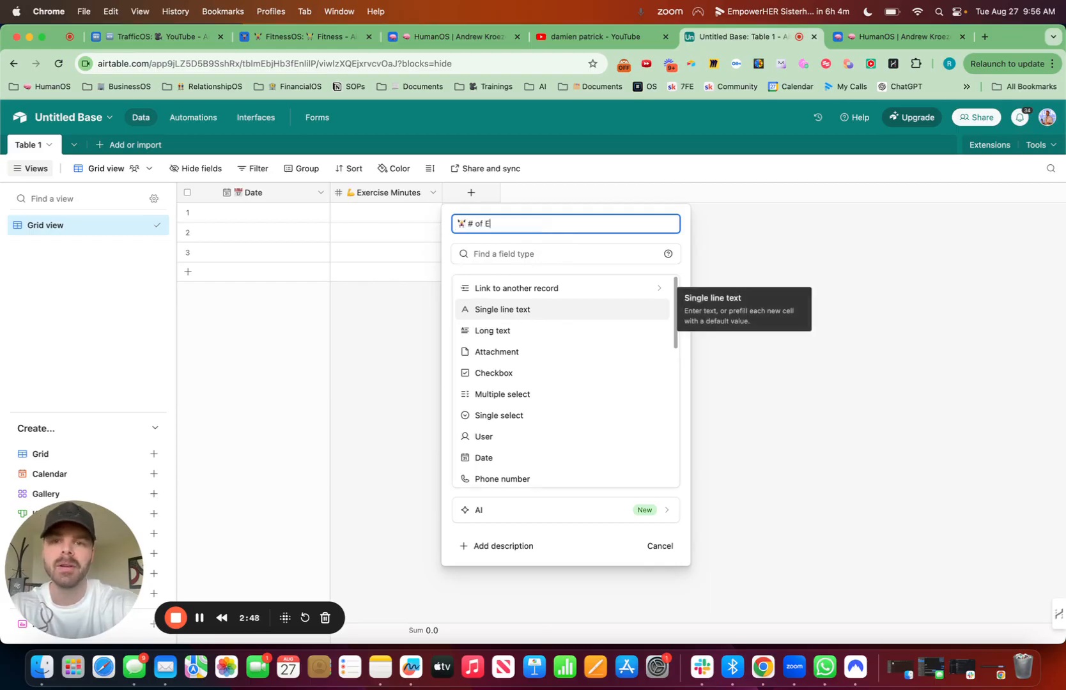
type("xercises")
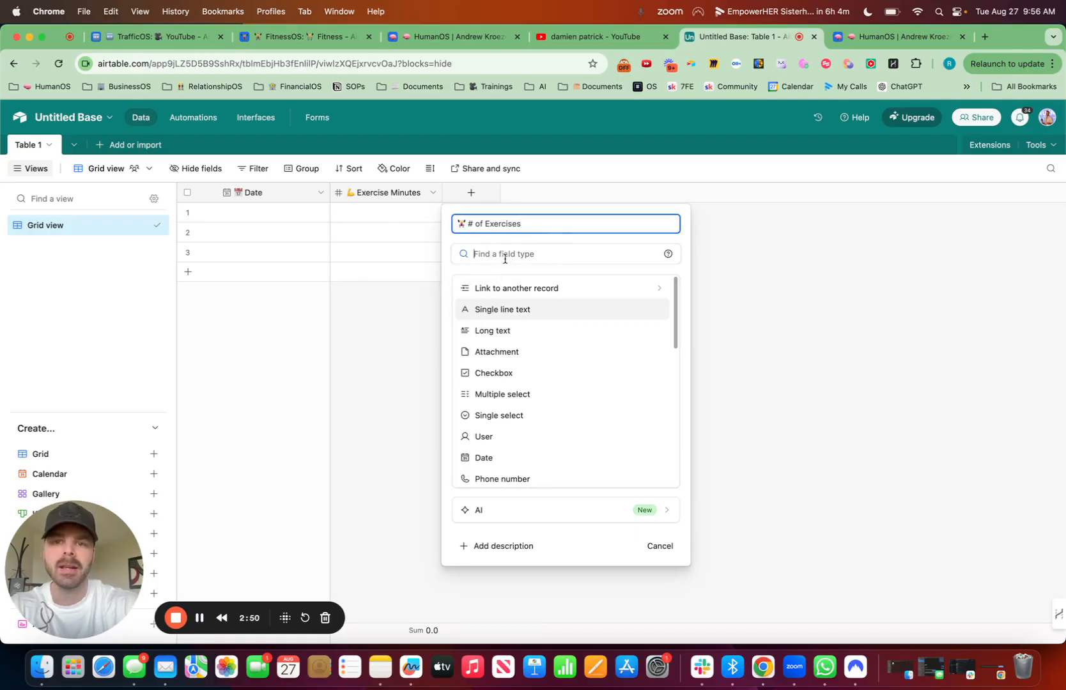
Step: Make # of Exercises a Number field with zero decimal places and create it
left_click(505, 255)
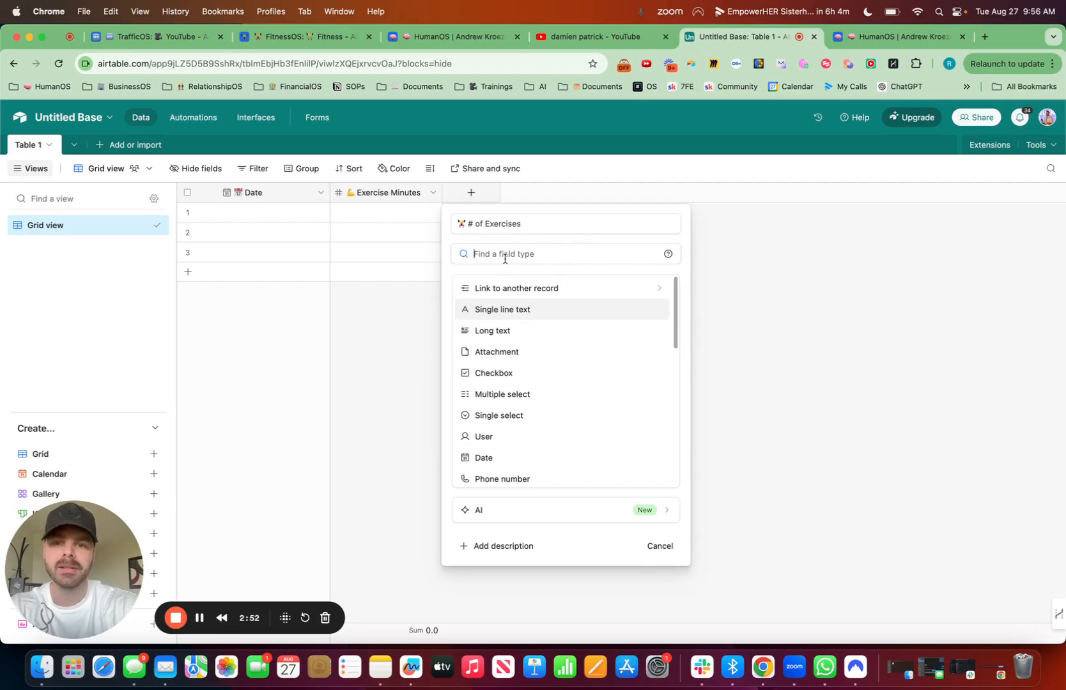
type("num")
left_click(497, 286)
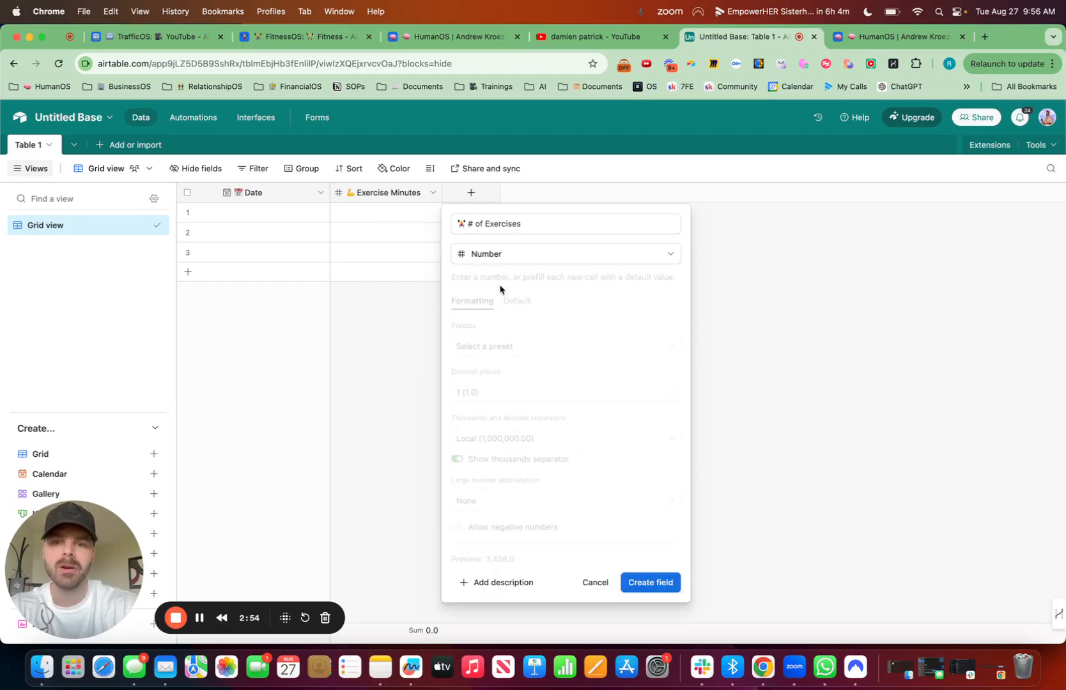
left_click(495, 394)
left_click(486, 442)
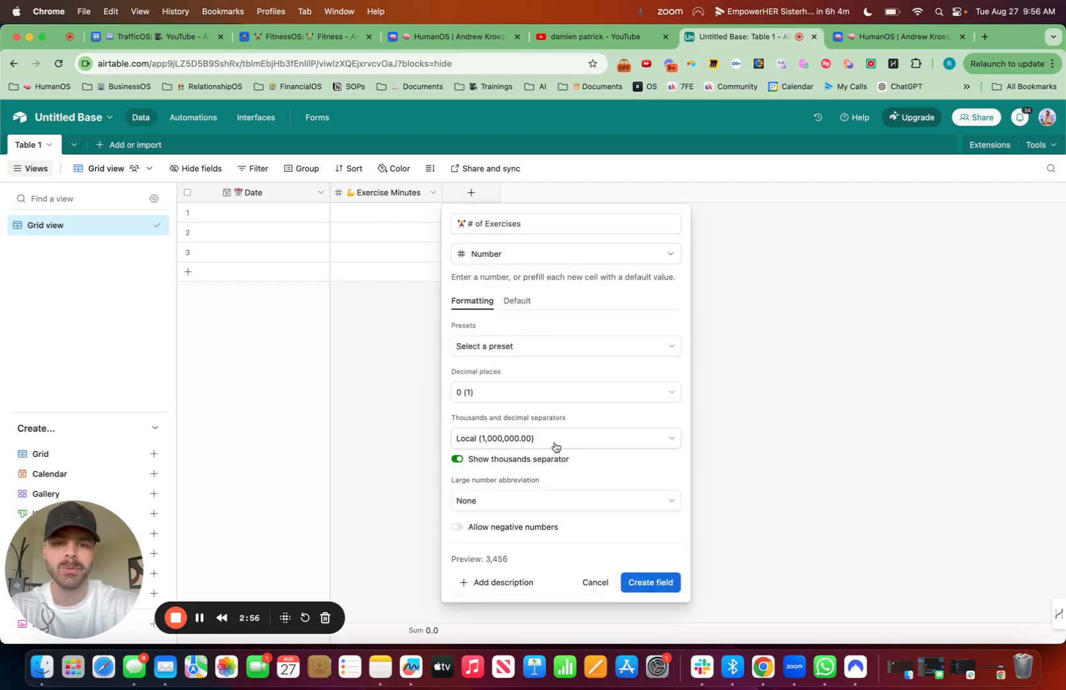
left_click(662, 580)
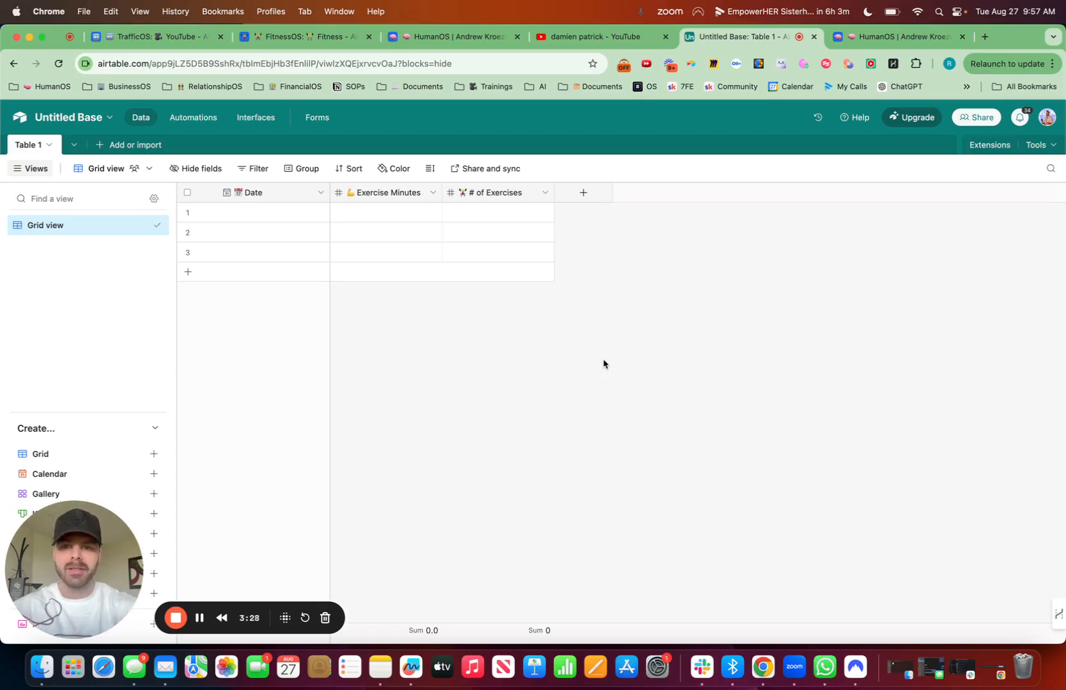
Step: Start another field after # of Exercises, consult the HumanOS Fitness view, and name the field "⚡ Intensity"
left_click(582, 193)
left_click(906, 39)
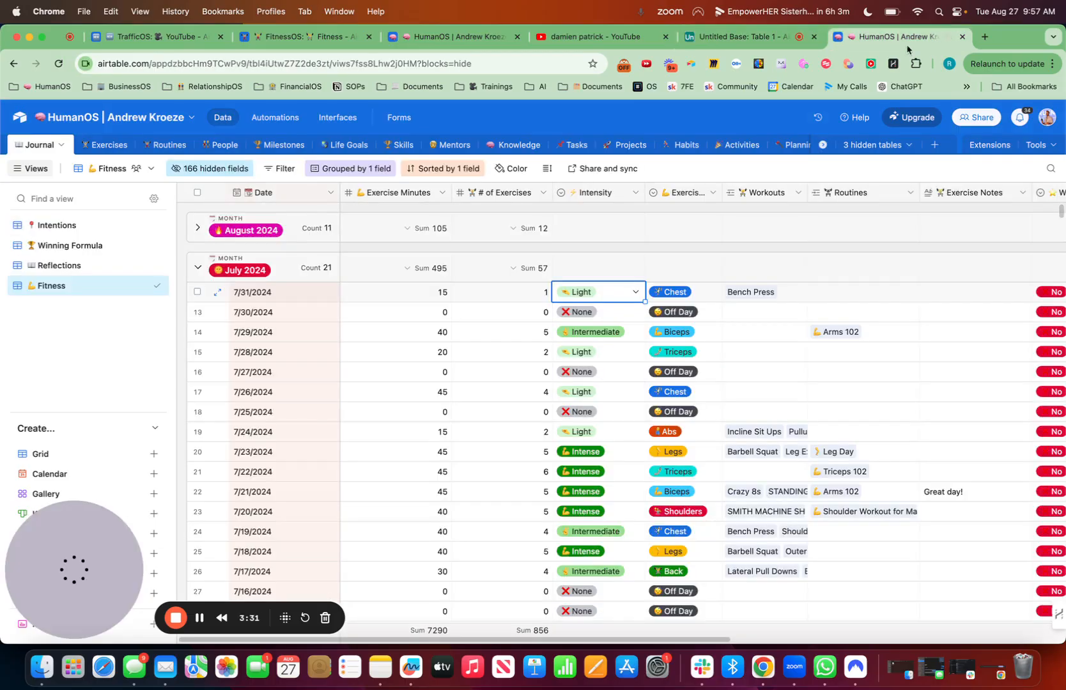
left_click(749, 38)
key("ctrl+super+space")
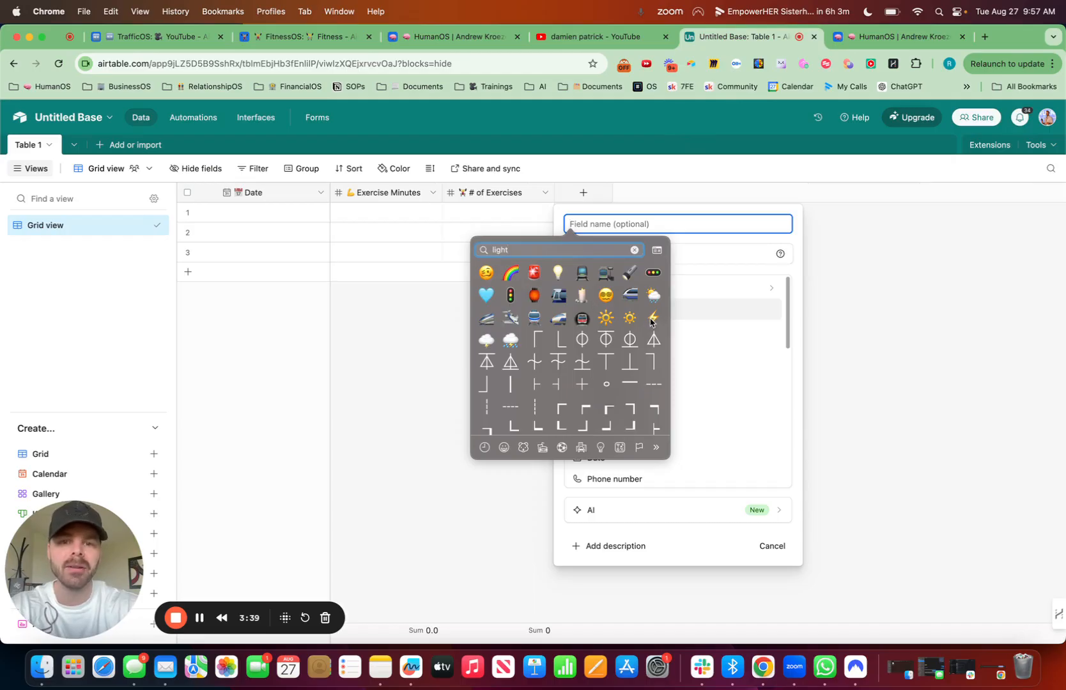
left_click(652, 317)
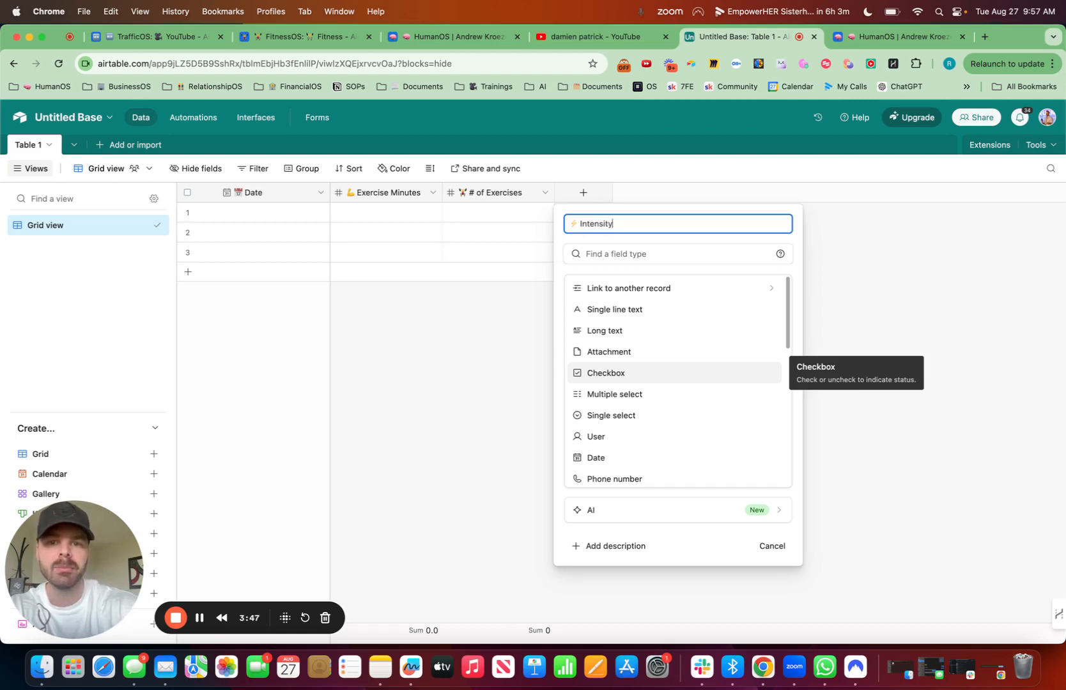
Step: Set the Intensity field's type to Single line text and create the field
left_click(617, 253)
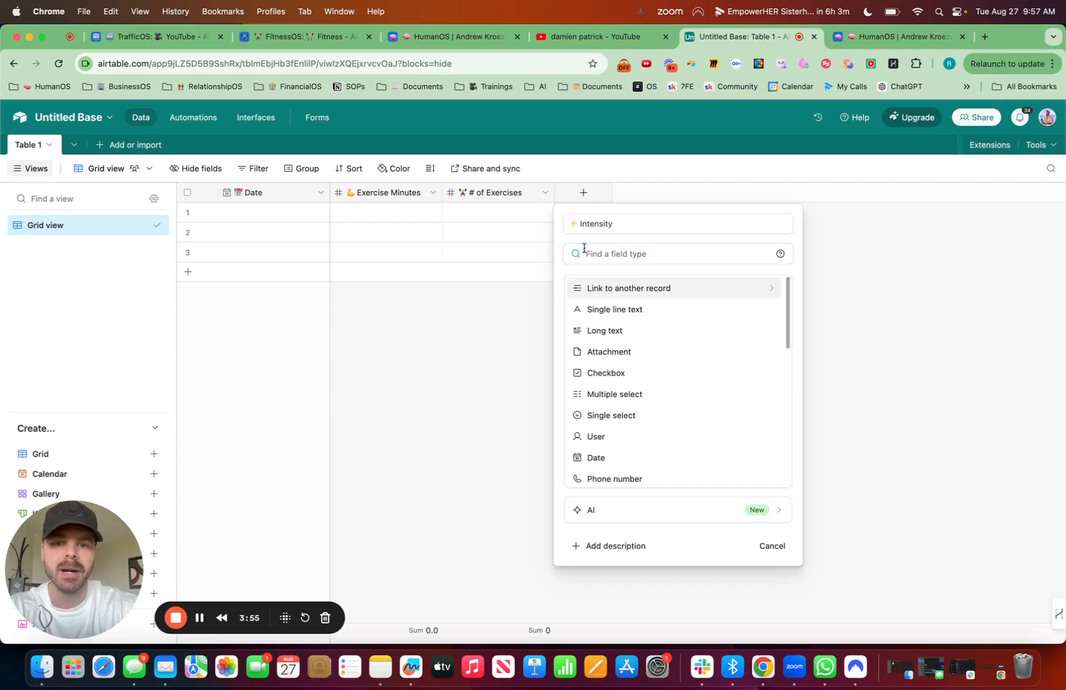
left_click(633, 310)
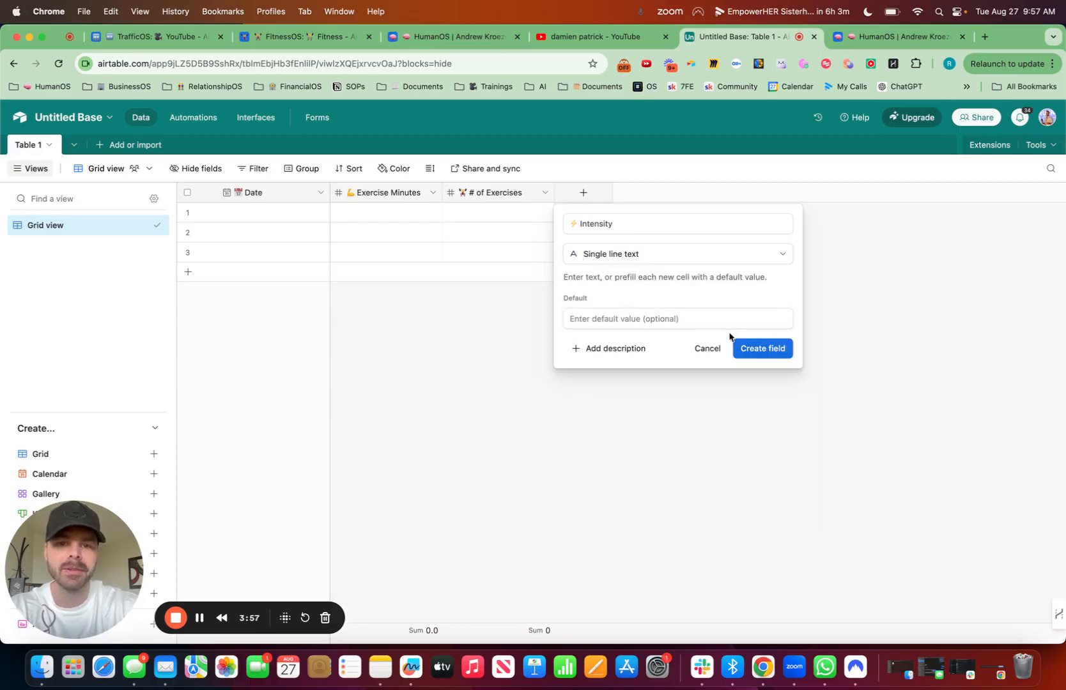
left_click(641, 259)
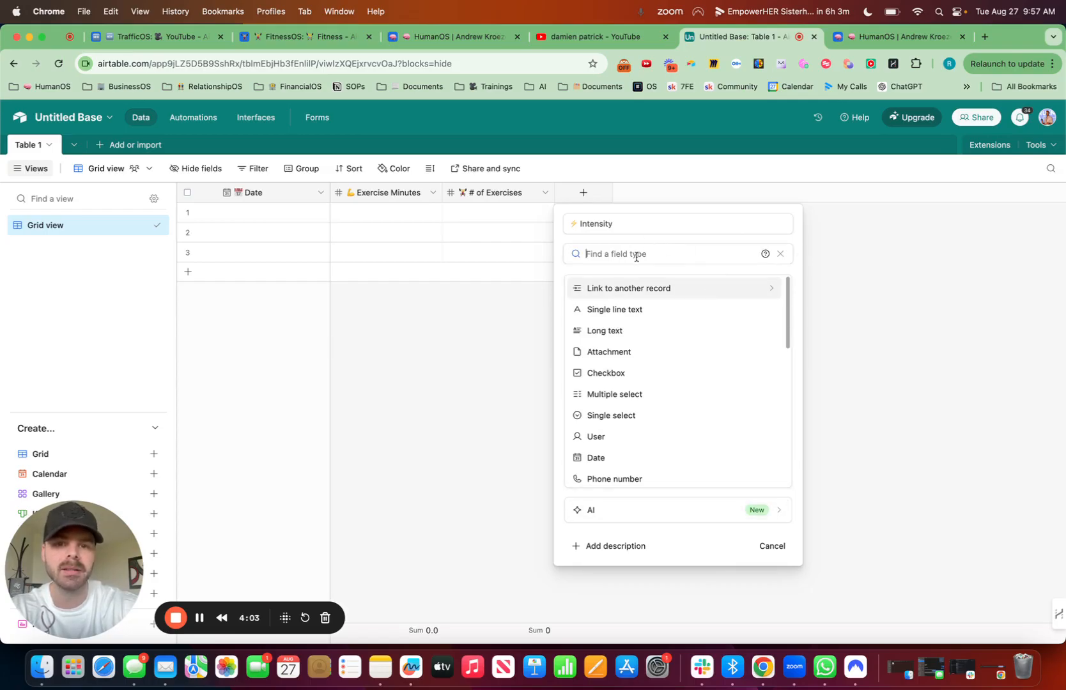
type("single")
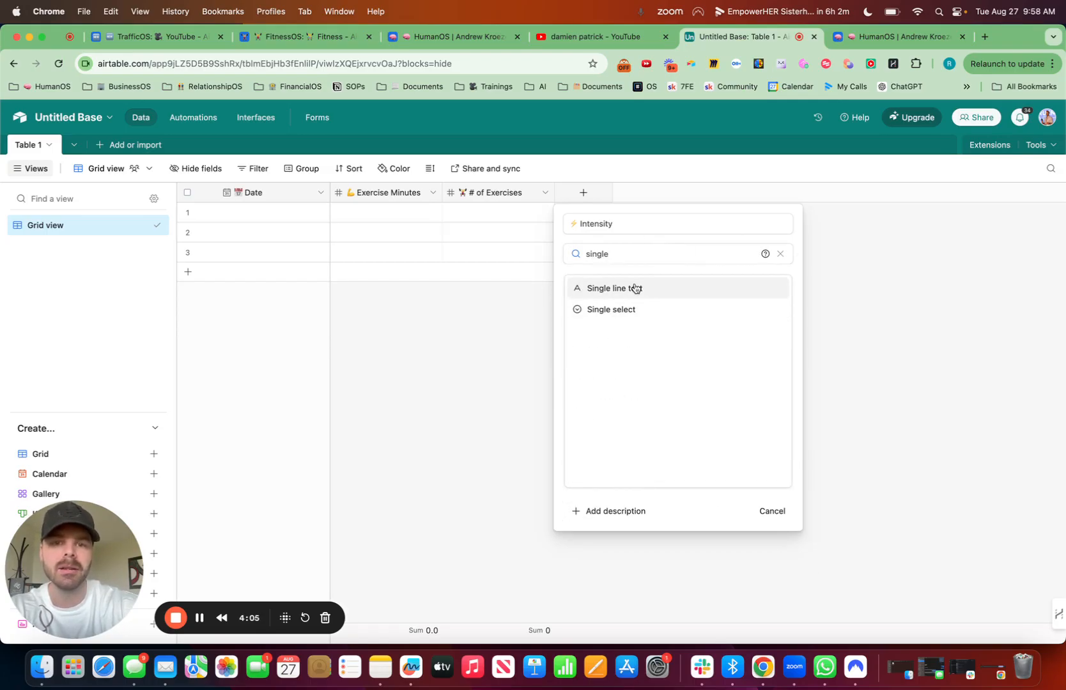
left_click(634, 289)
left_click(777, 353)
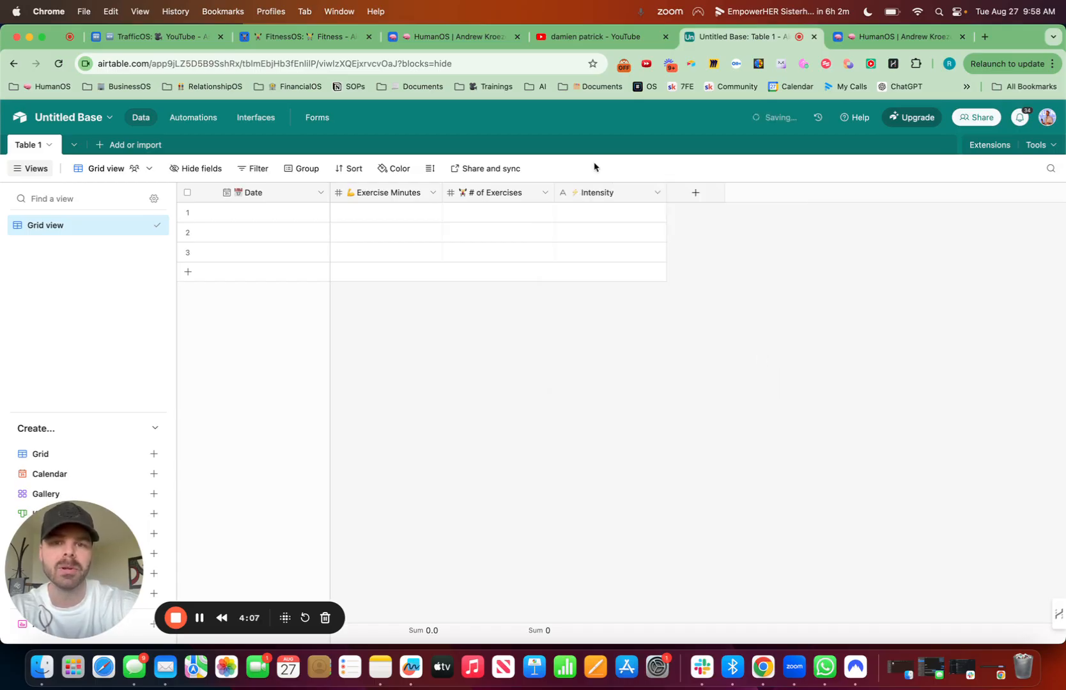
Step: Paste the copied Light value into the first record's Intensity cell and check the cell's option list
left_click(592, 219)
type("Light")
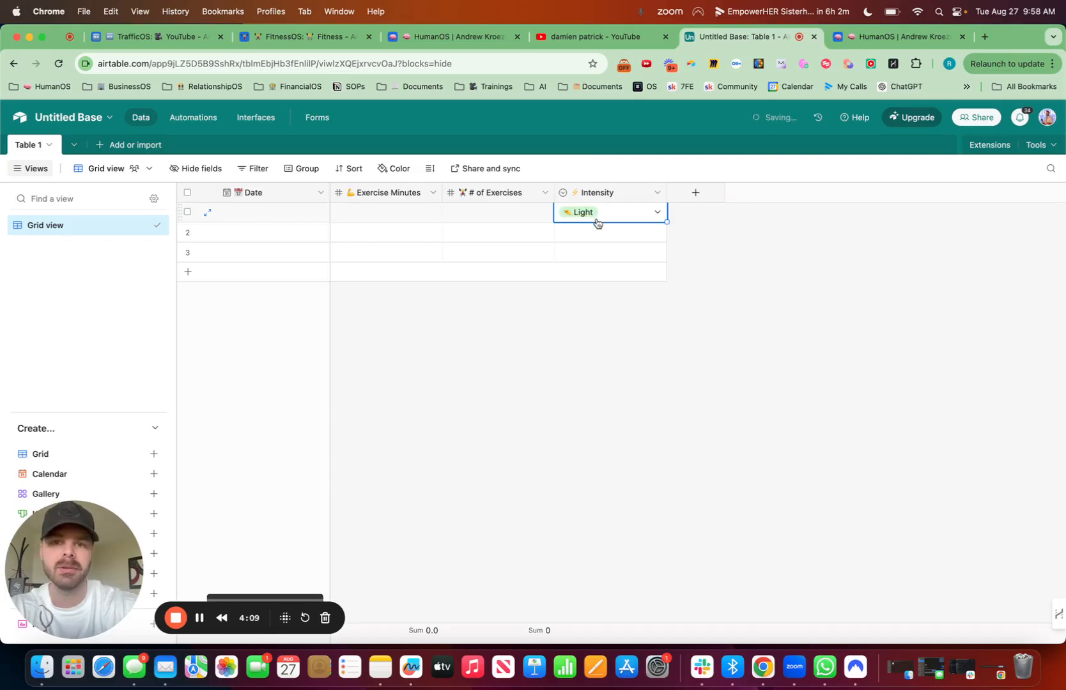
left_click(633, 217)
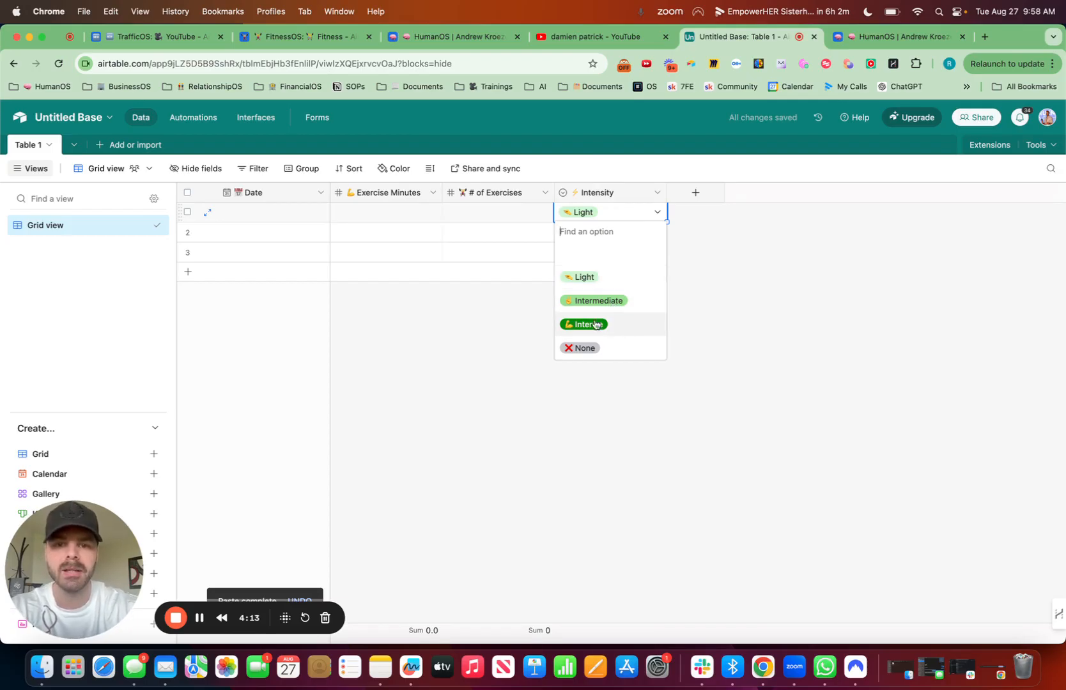
left_click(783, 357)
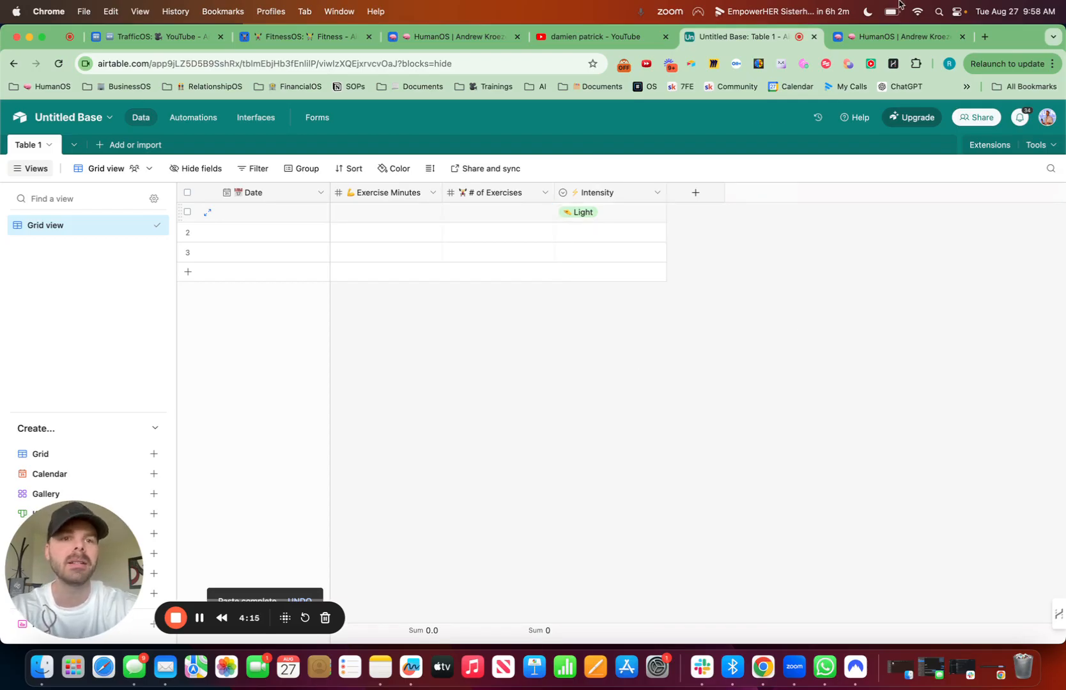
Step: Copy the Chest value from the 7/31/2024 record in the HumanOS base, and return to the Untitled Base
left_click(900, 37)
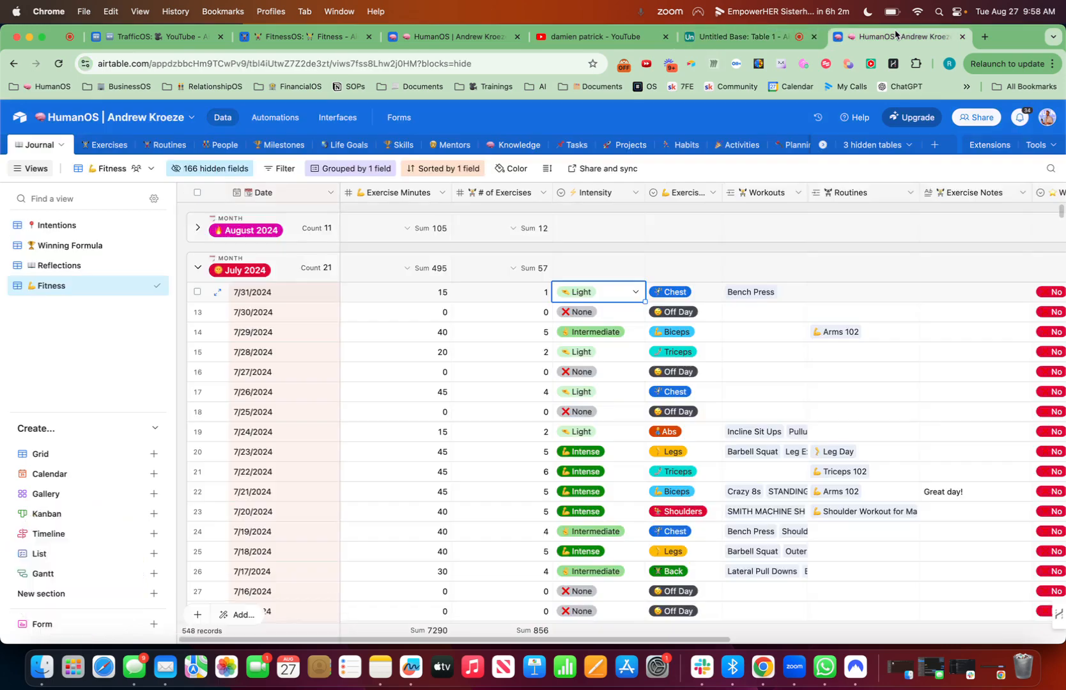
left_click(700, 296)
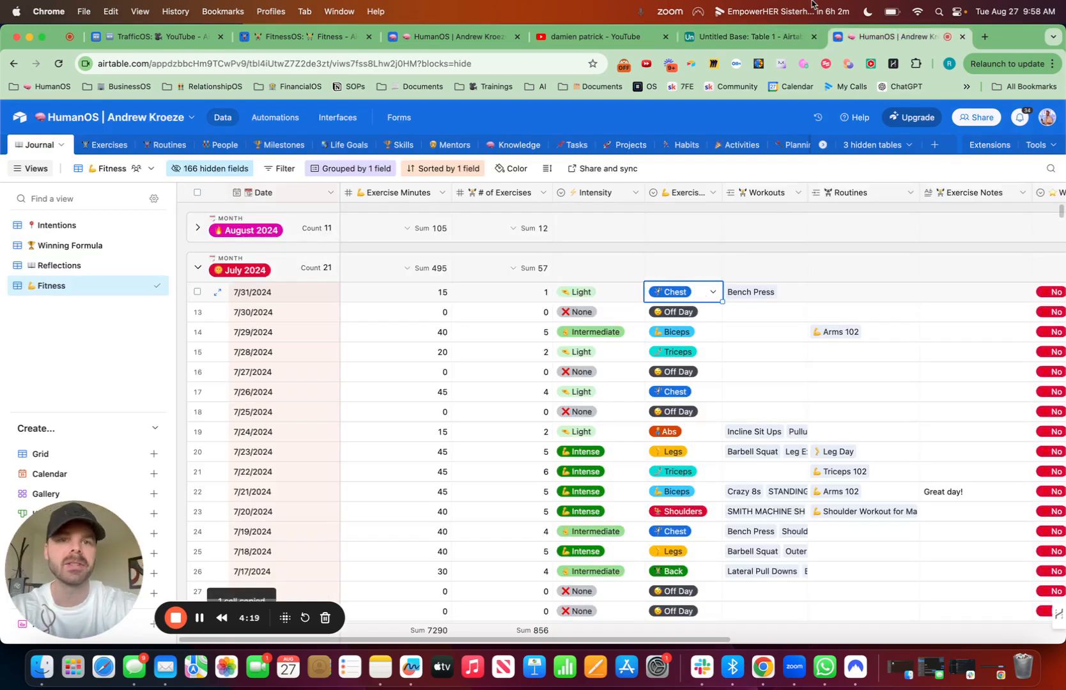
left_click(744, 37)
Step: Add a Single line text field named "💪 Type" after Intensity, consulting the HumanOS Fitness view for the name
left_click(695, 192)
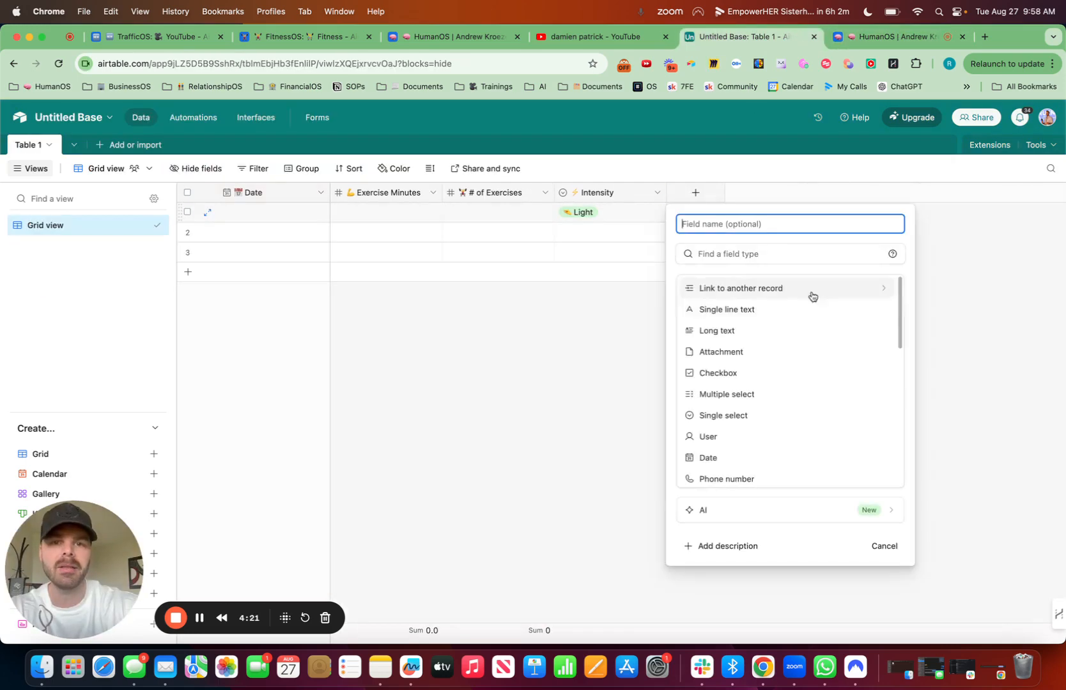
key("ctrl+super+space")
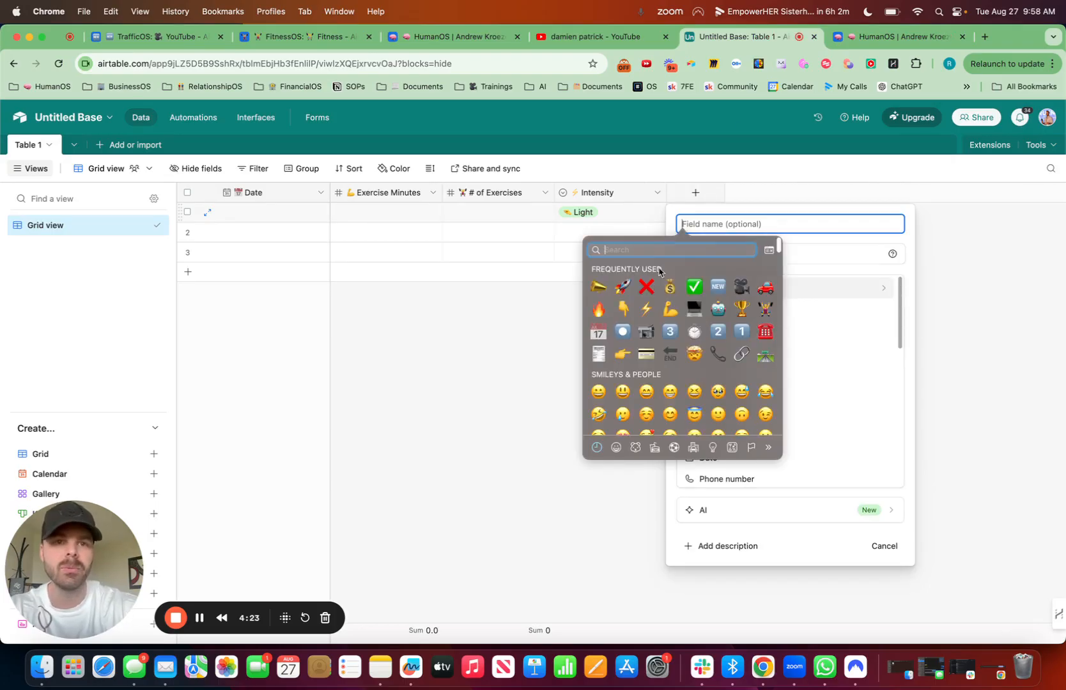
left_click(895, 36)
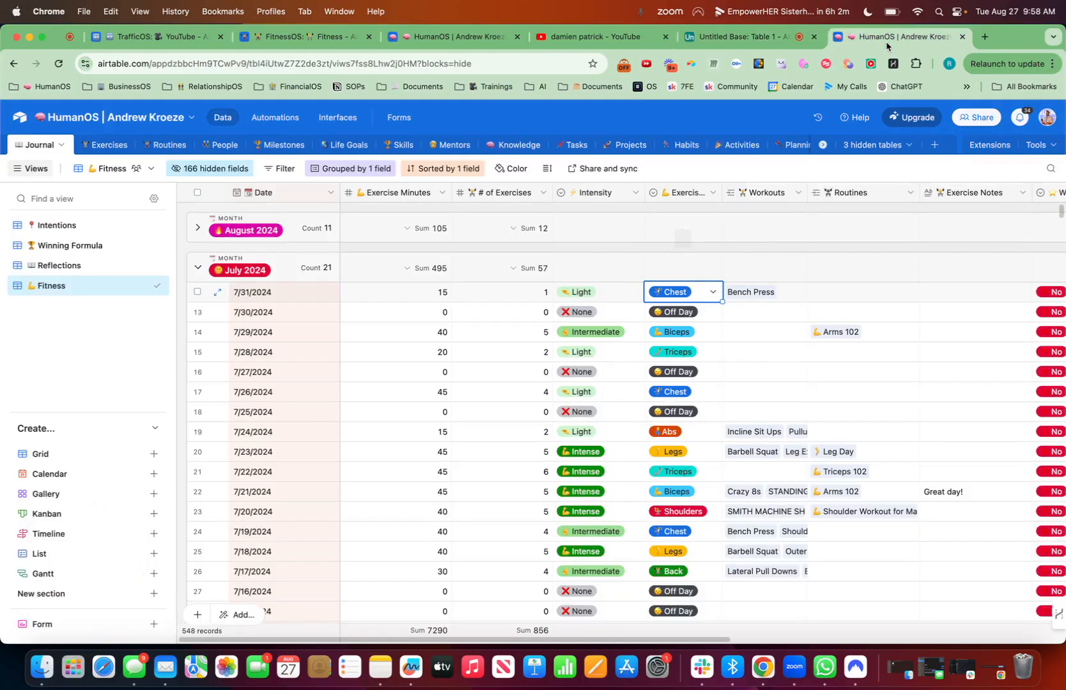
left_click(737, 40)
key("ctrl+super+space")
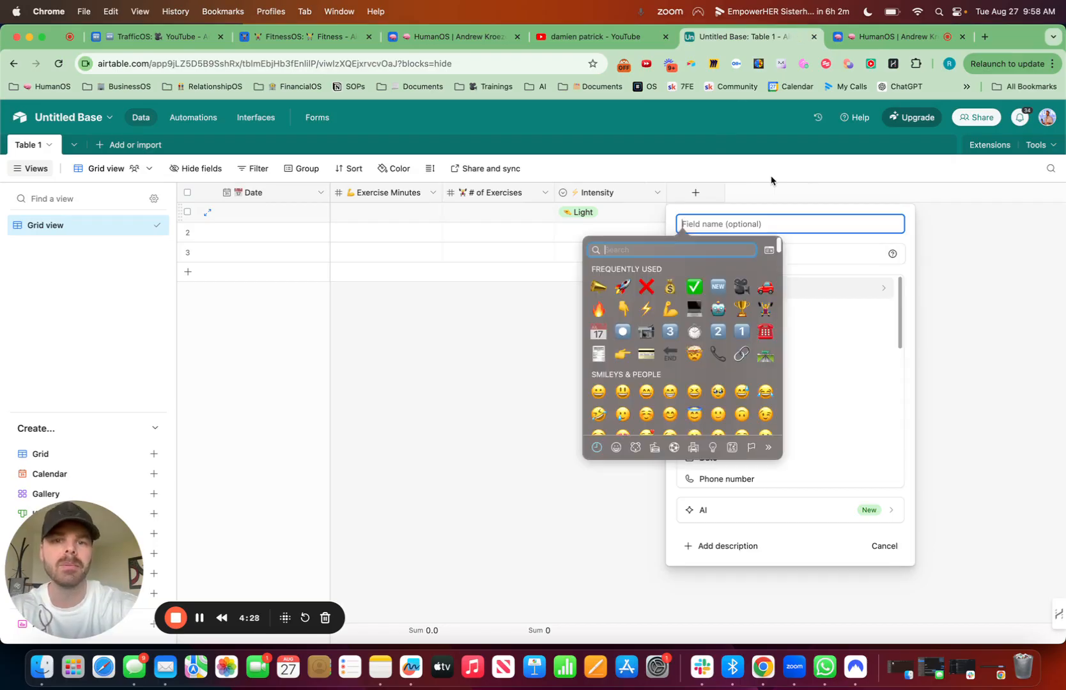
type("arm")
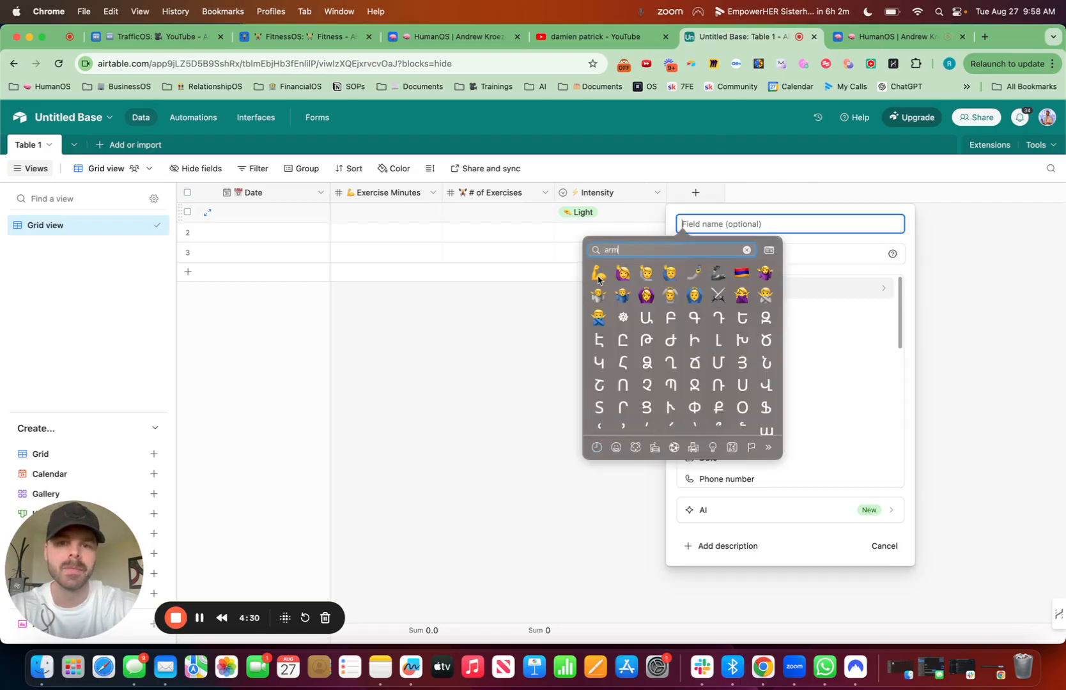
left_click(598, 278)
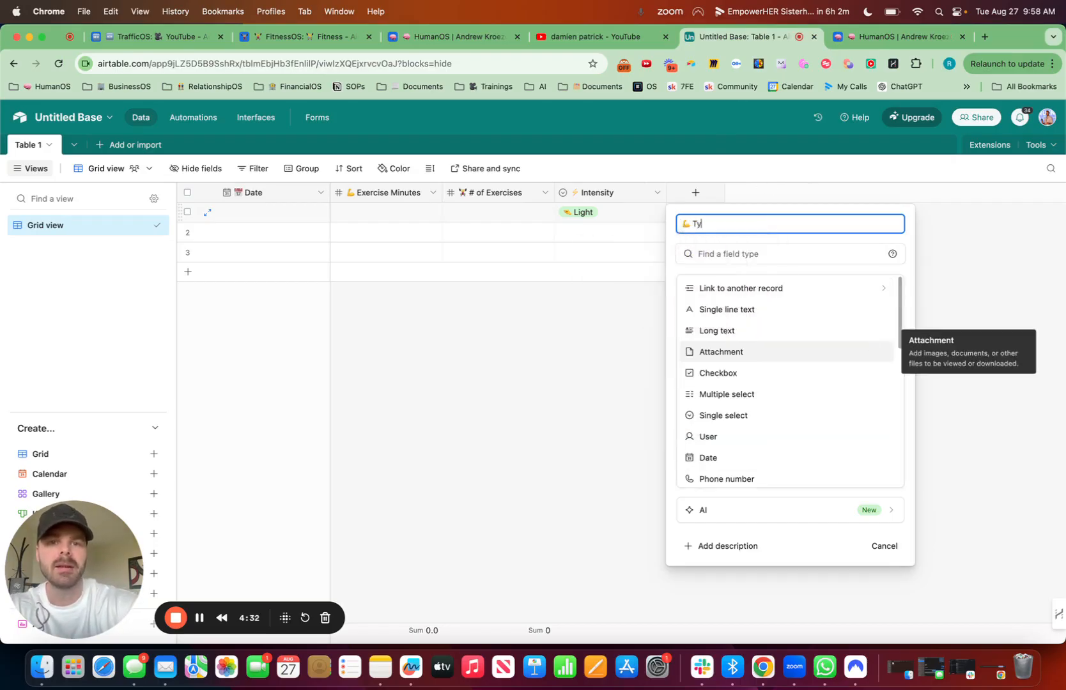
type("Type")
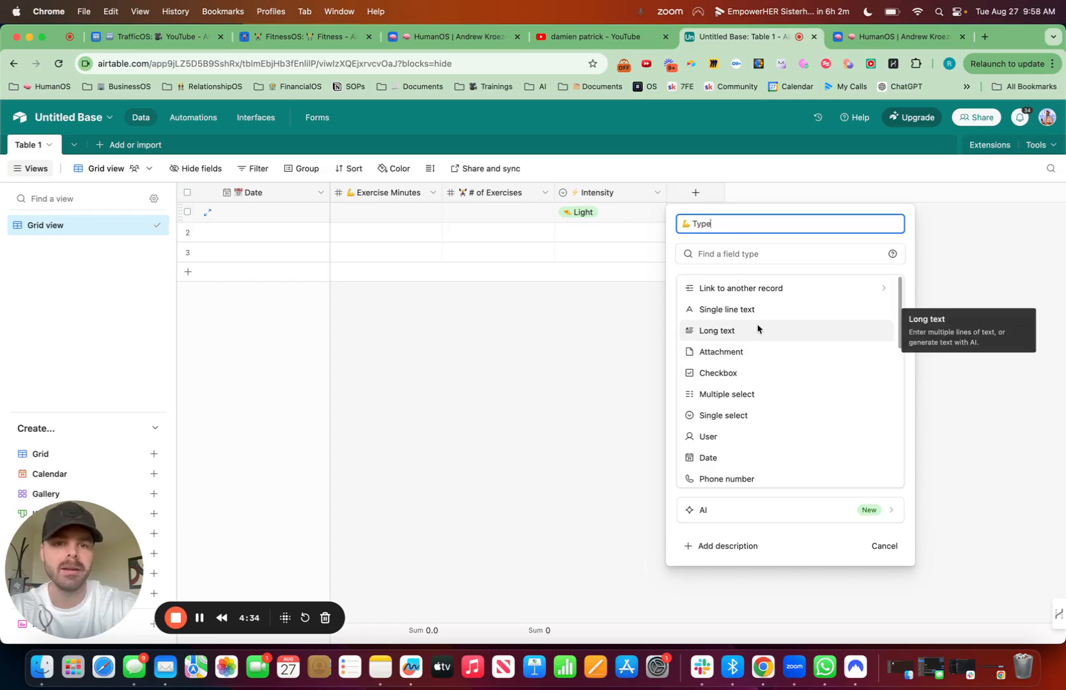
left_click(734, 310)
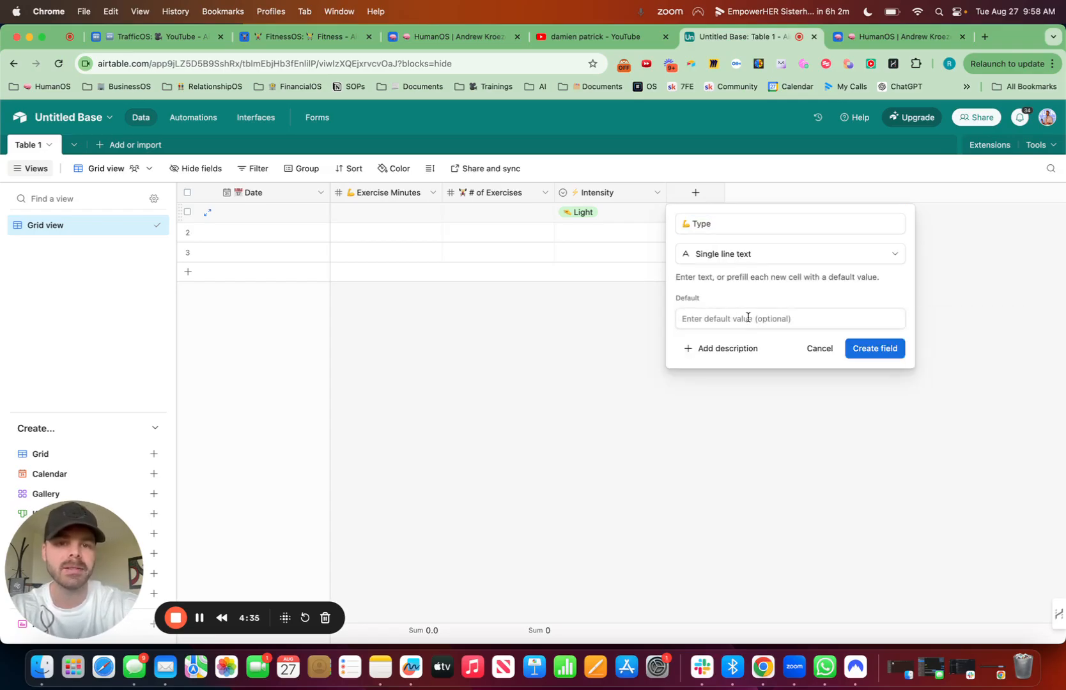
left_click(869, 347)
Step: Paste the copied Chest value into the first record's Type cell and review the cell's full option list
left_click(721, 219)
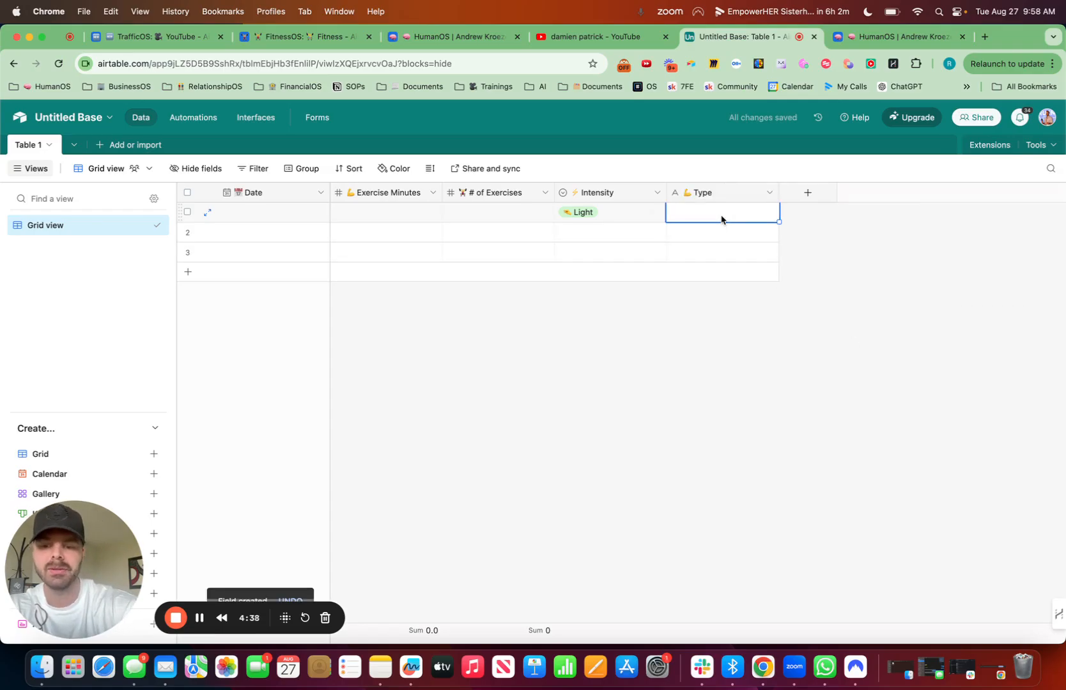
type("Chest")
left_click(720, 213)
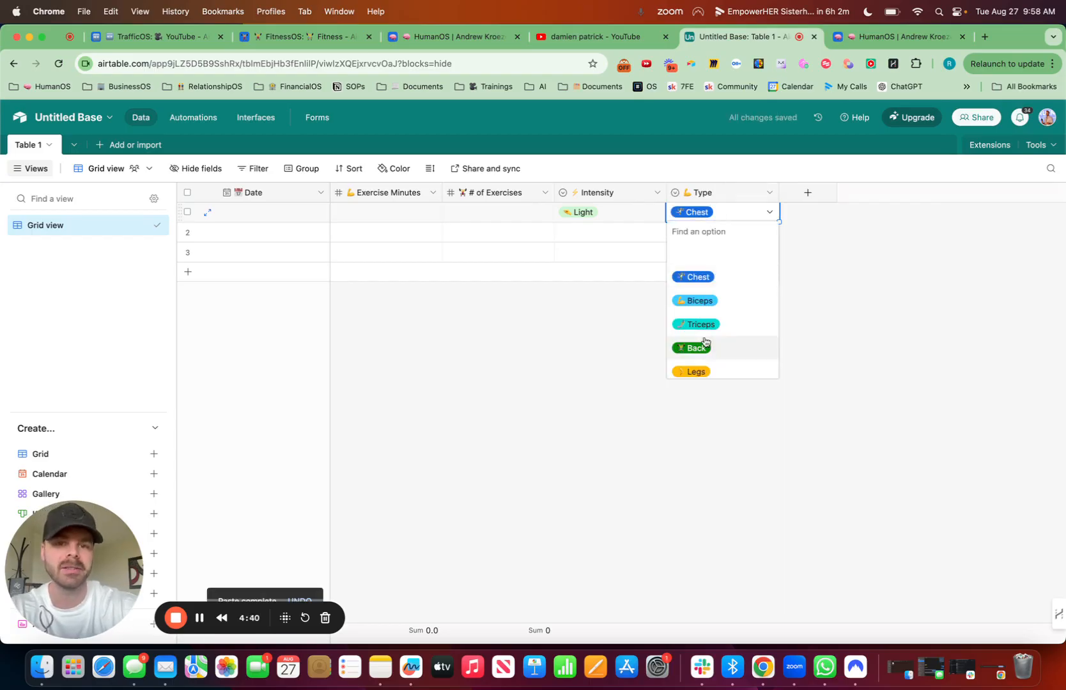
scroll(706, 342, "down", 3)
scroll(706, 344, "up", 3)
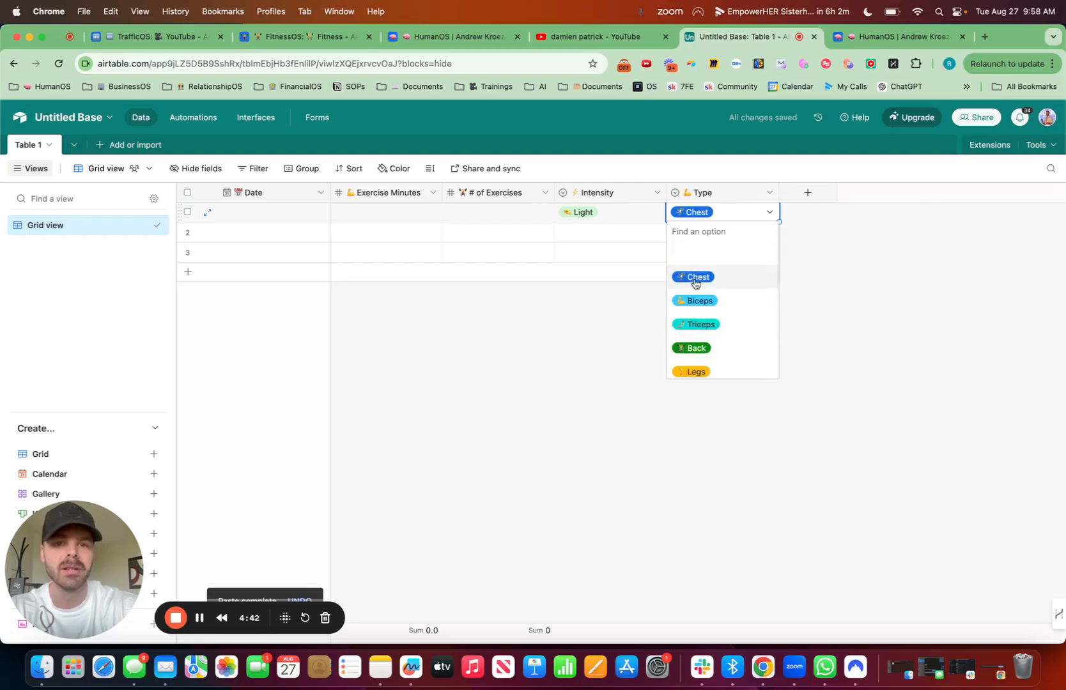
scroll(695, 283, "down", 5)
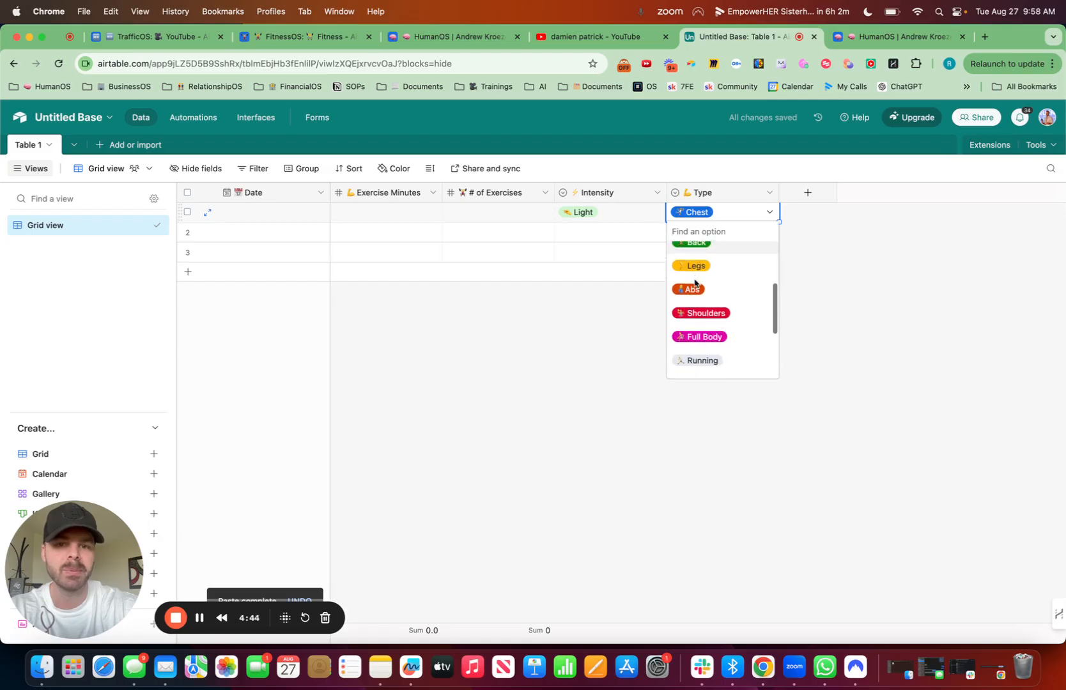
scroll(695, 283, "down", 4)
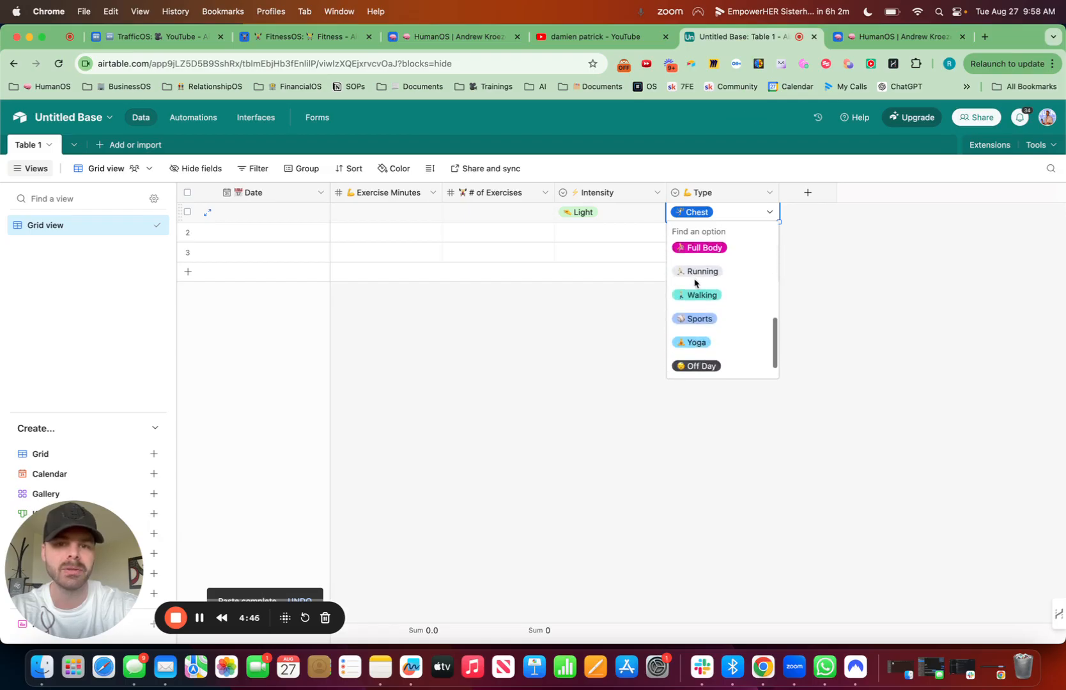
scroll(695, 283, "down", 2)
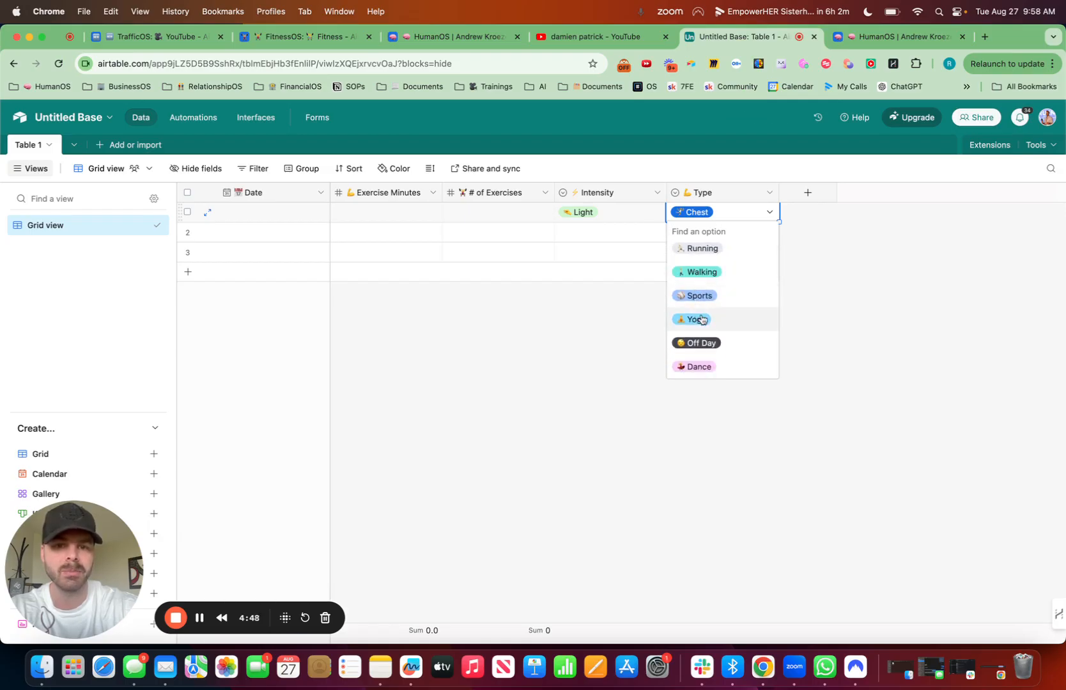
left_click(814, 352)
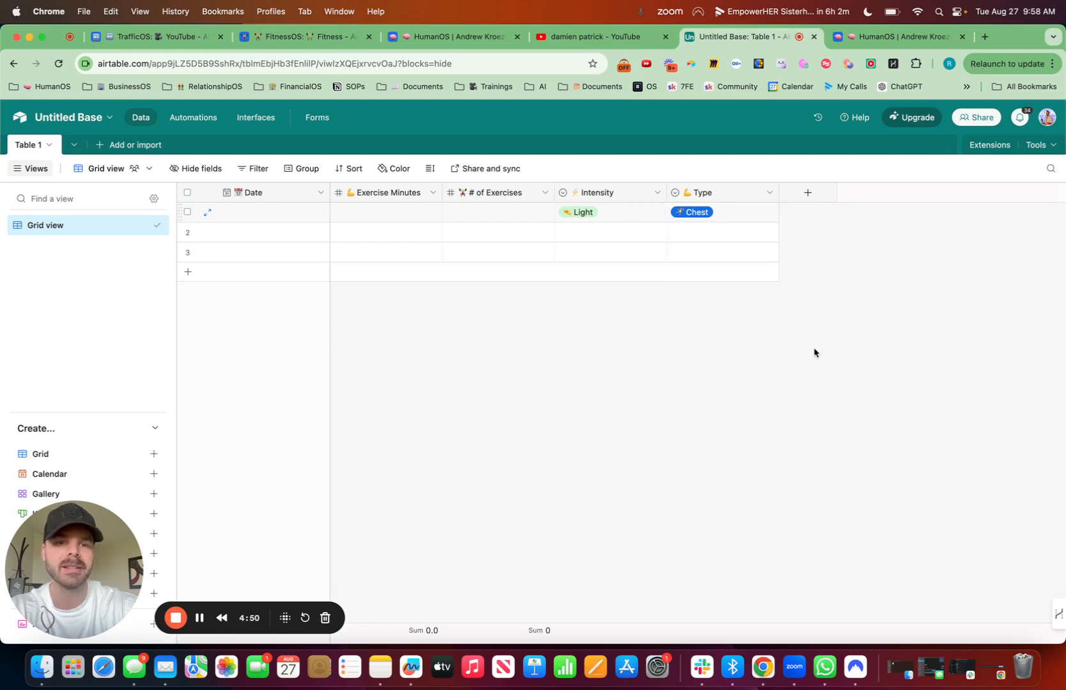
Step: Narrow the Type and Intensity columns in the grid
left_click_drag(778, 194, 756, 194)
left_click_drag(666, 196, 643, 196)
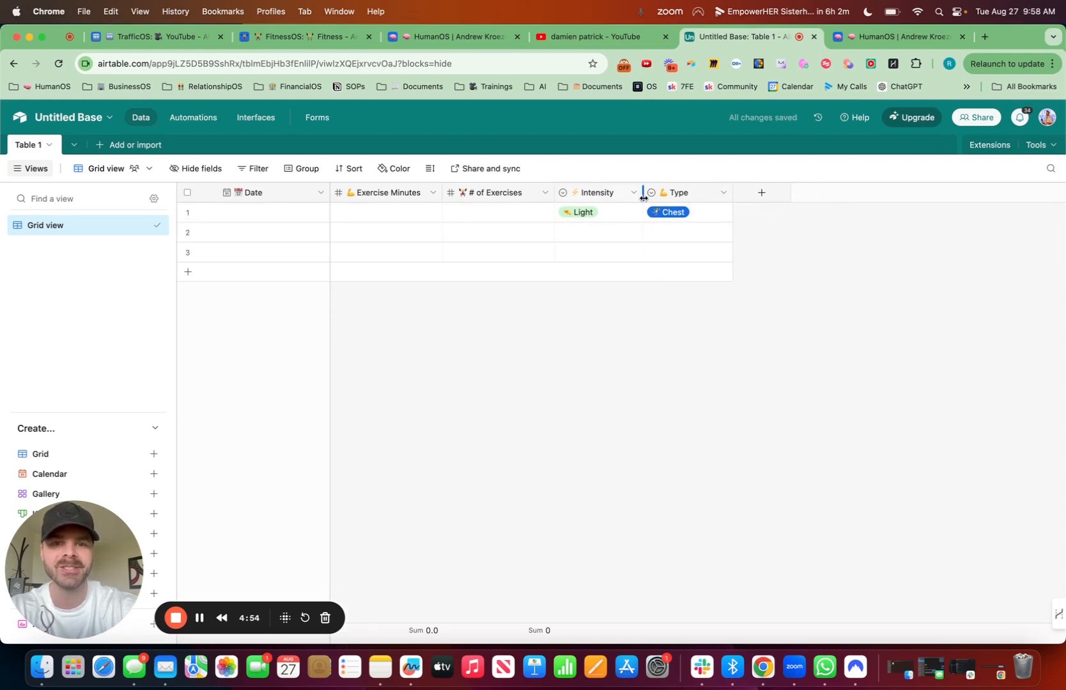
Step: Consult the HumanOS Fitness view, return to the Untitled Base, and start a field after Type named "📝 Exercise Notes"
left_click(887, 40)
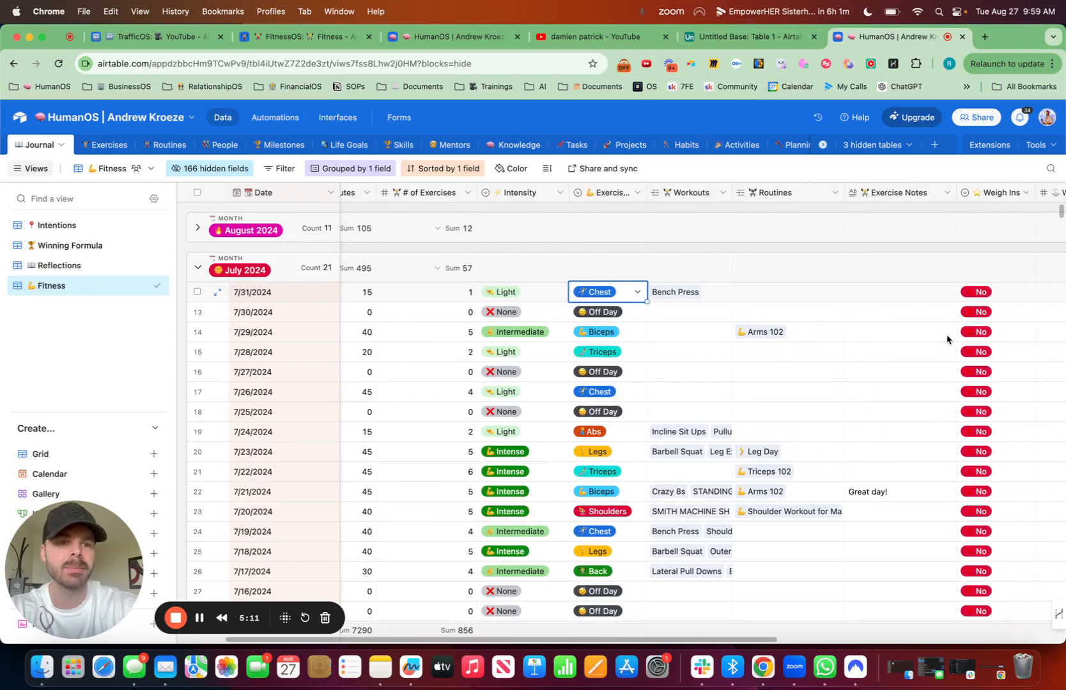
left_click(451, 37)
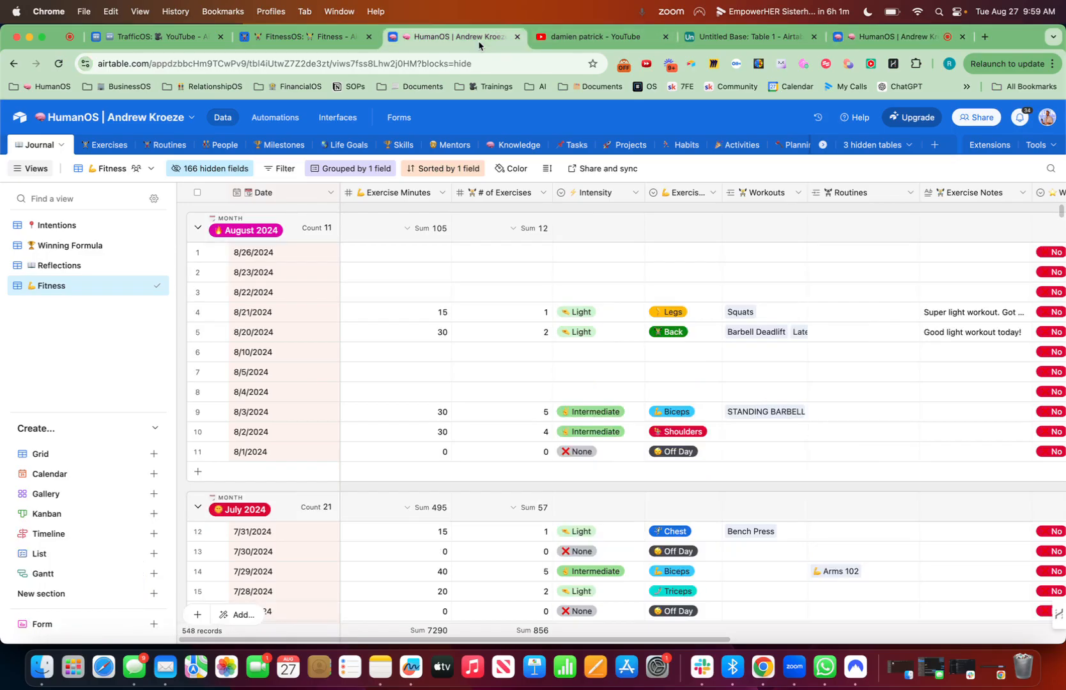
left_click(734, 36)
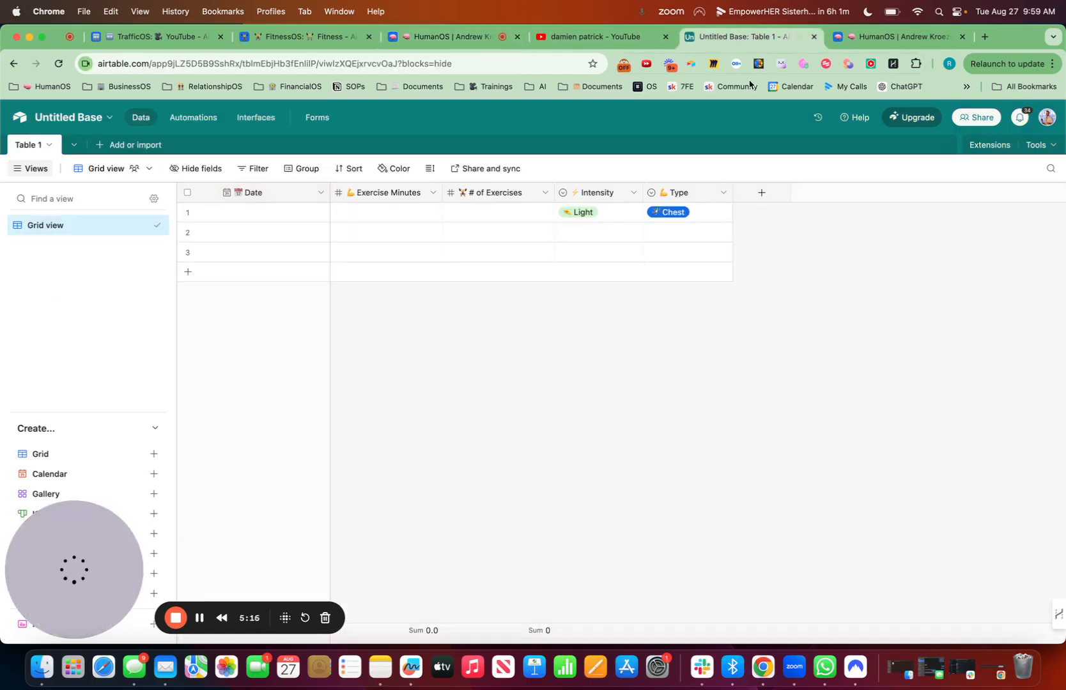
left_click(762, 193)
key("ctrl+super+space")
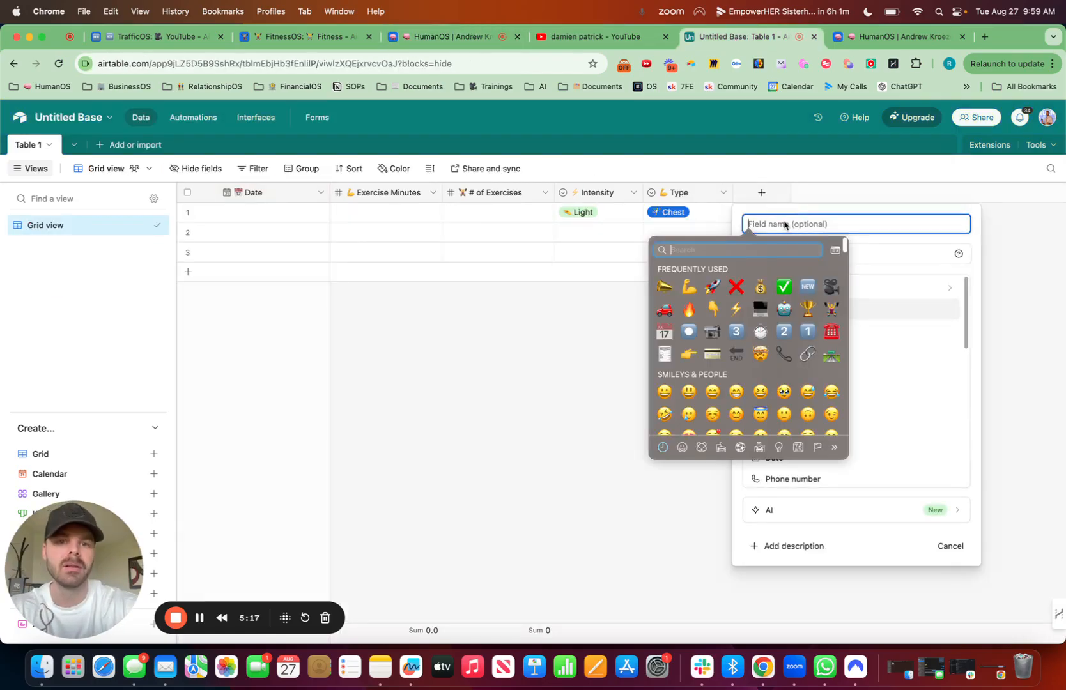
type("war")
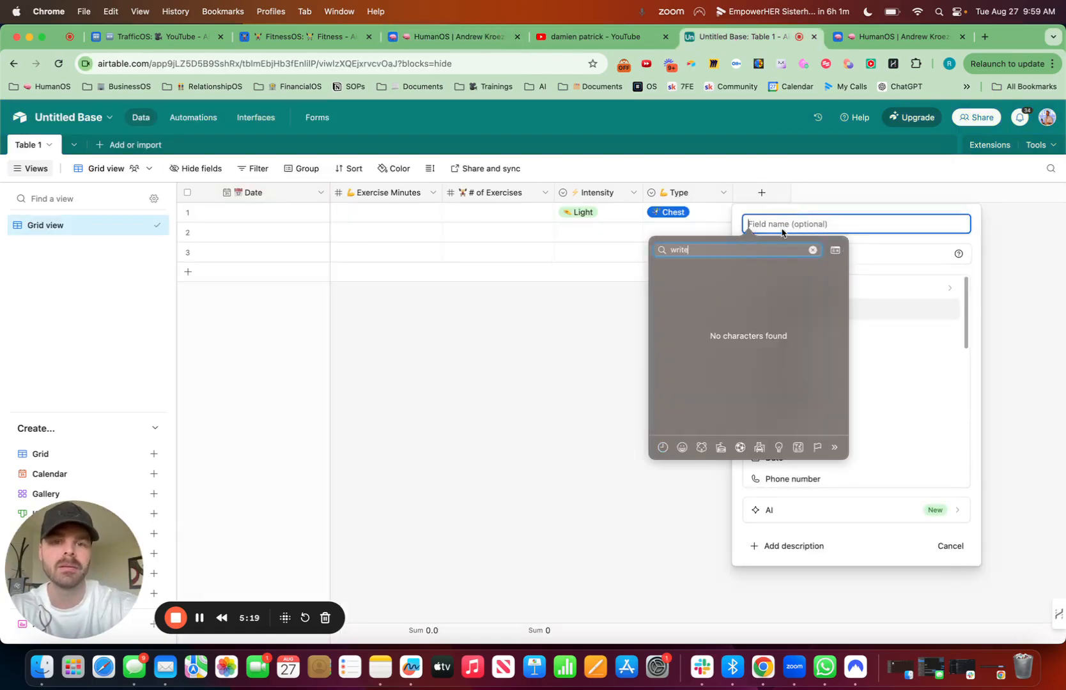
left_click(690, 277)
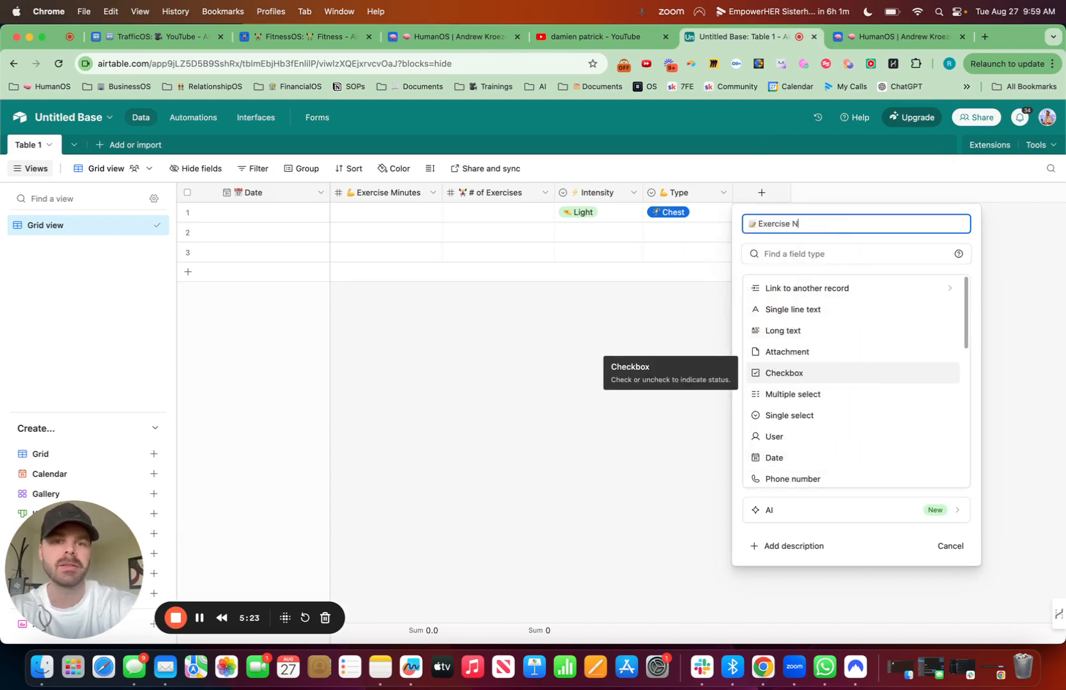
Step: Set the Exercise Notes field's type to Long text with rich text formatting enabled, and create the field
left_click(802, 254)
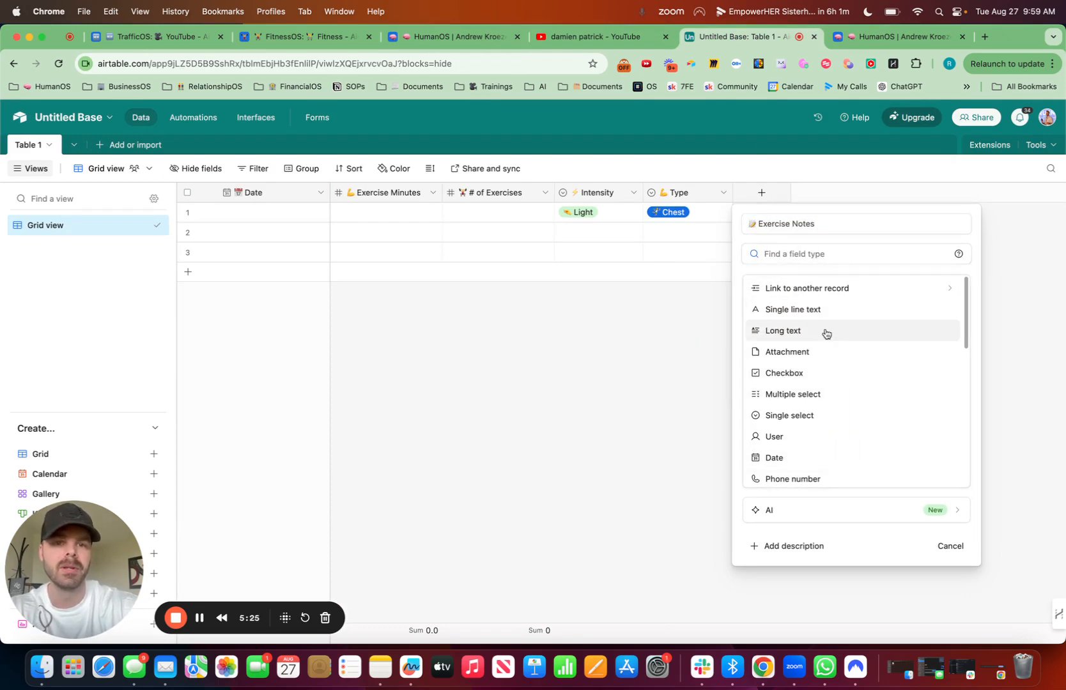
left_click(799, 331)
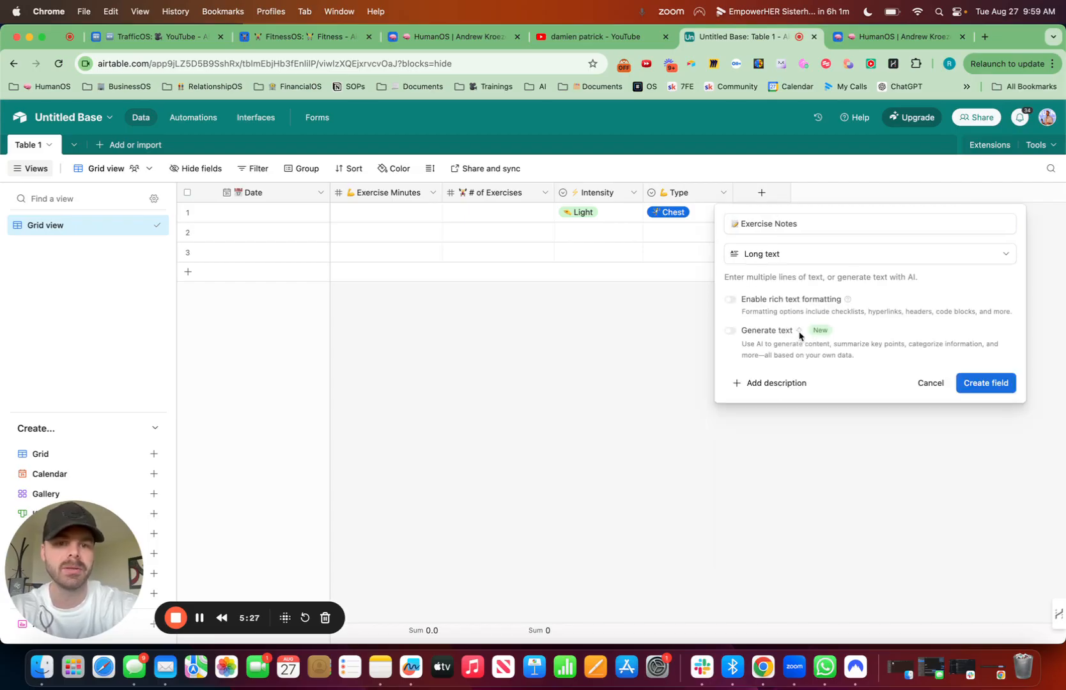
left_click(732, 300)
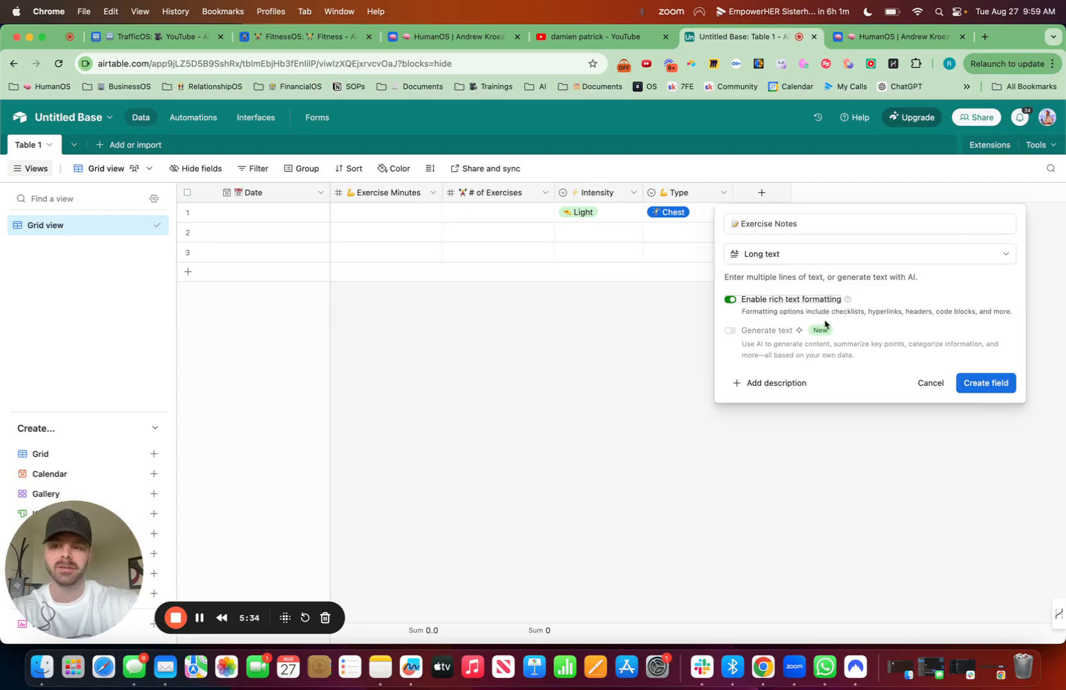
left_click(984, 377)
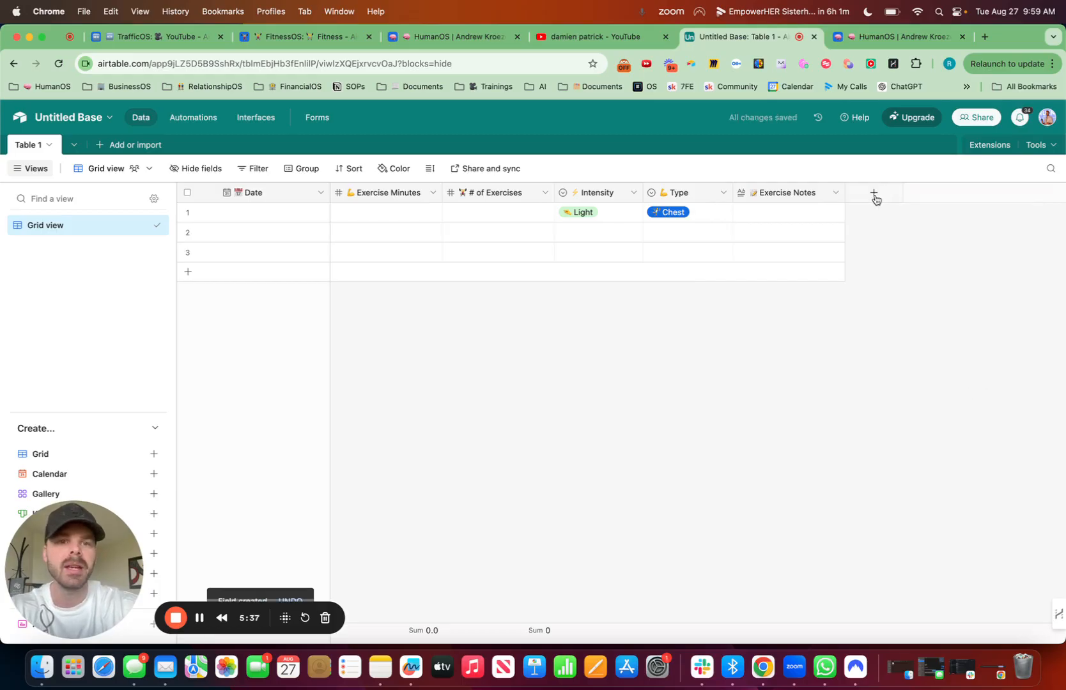
Step: Copy the July 2024 value from the 7/31/2024 record's Month cell in the HumanOS base, and return to the Untitled Base
left_click(886, 39)
scroll(865, 351, "right", 10)
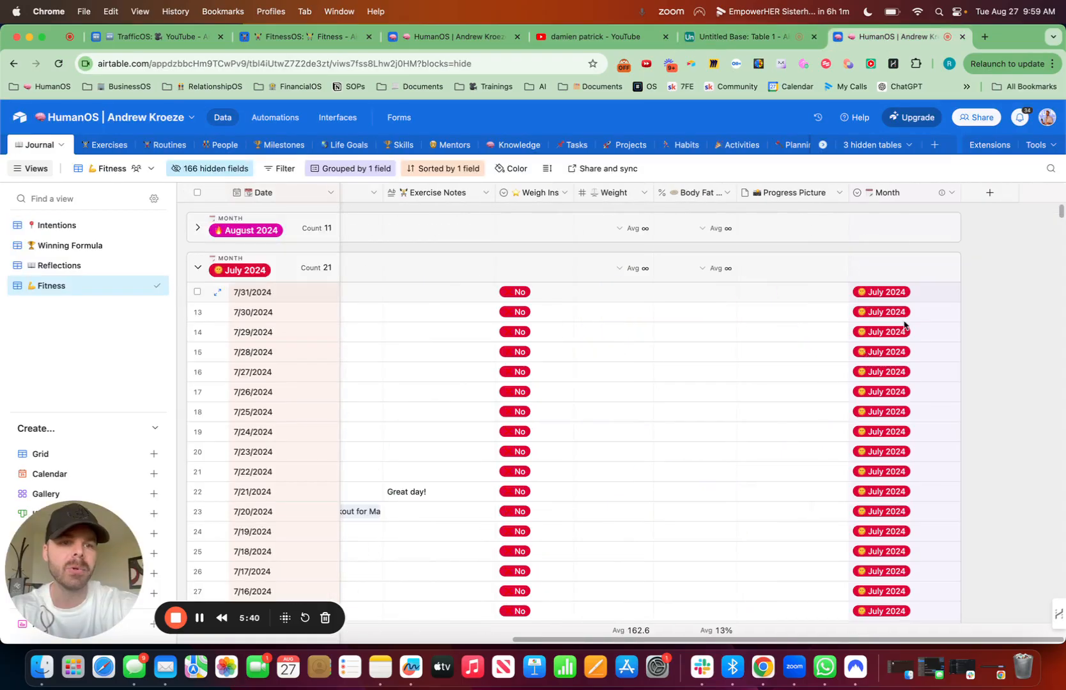
left_click(908, 291)
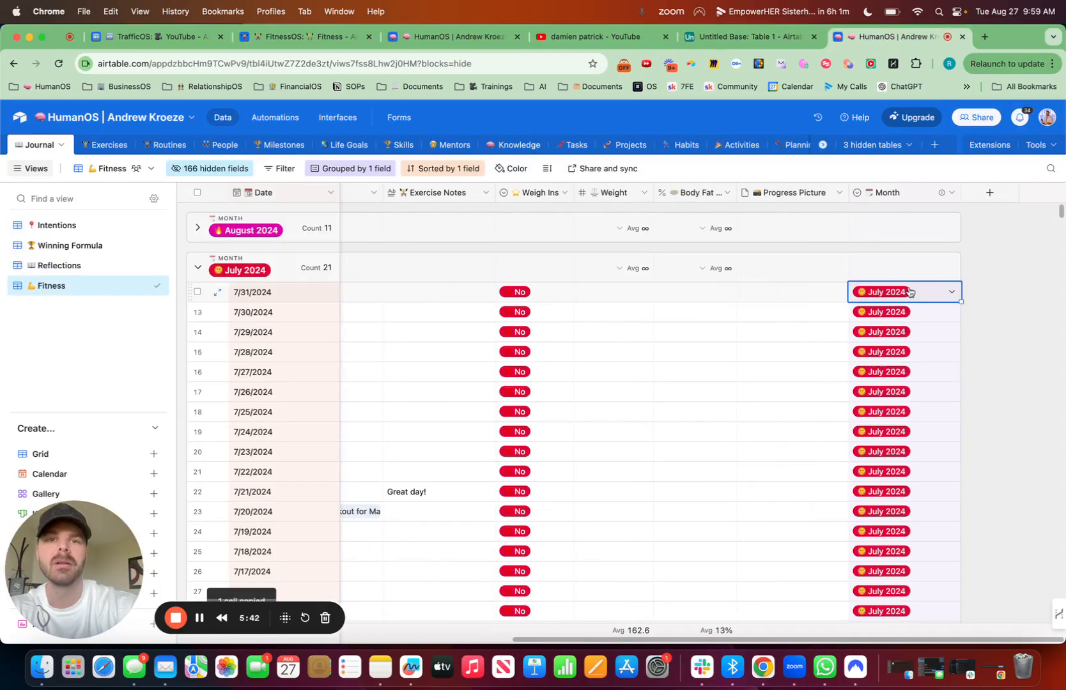
left_click(764, 36)
Step: Start a field after Exercise Notes and name it "Month" with a full moon emoji in front
left_click(869, 197)
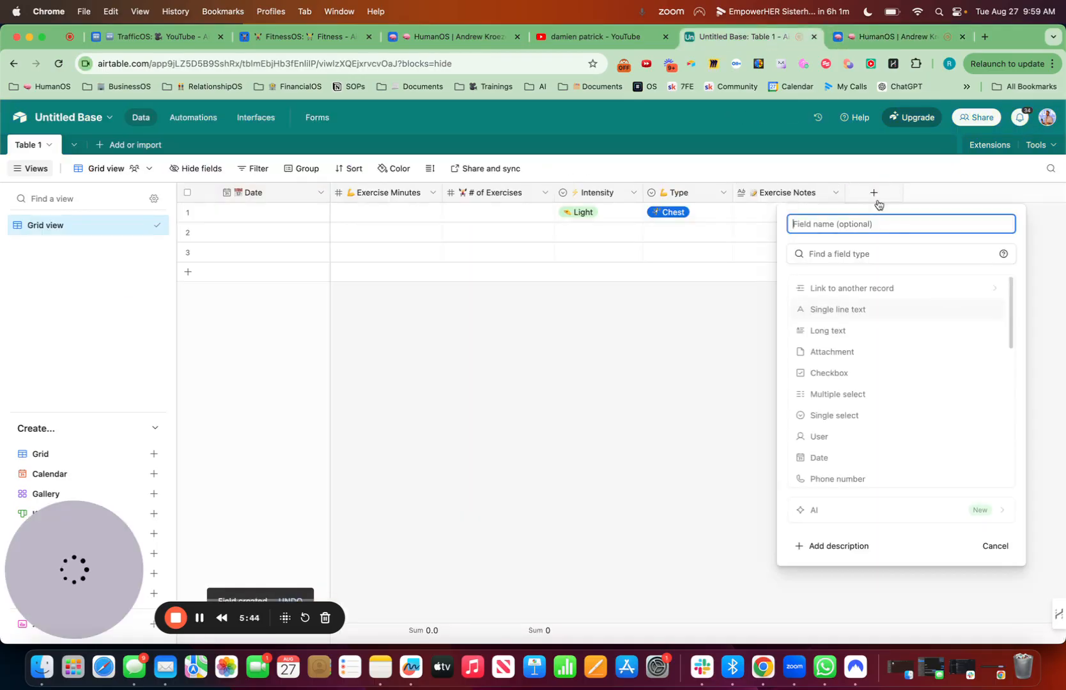
key("ctrl+super+space")
type("moo")
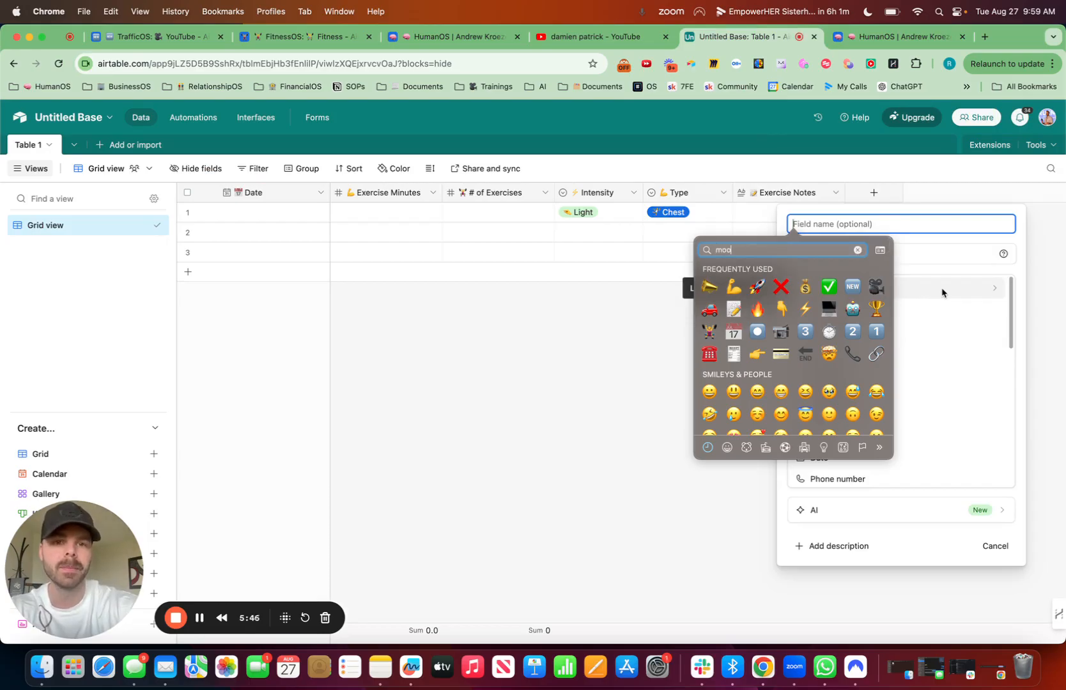
type("n")
key("Escape")
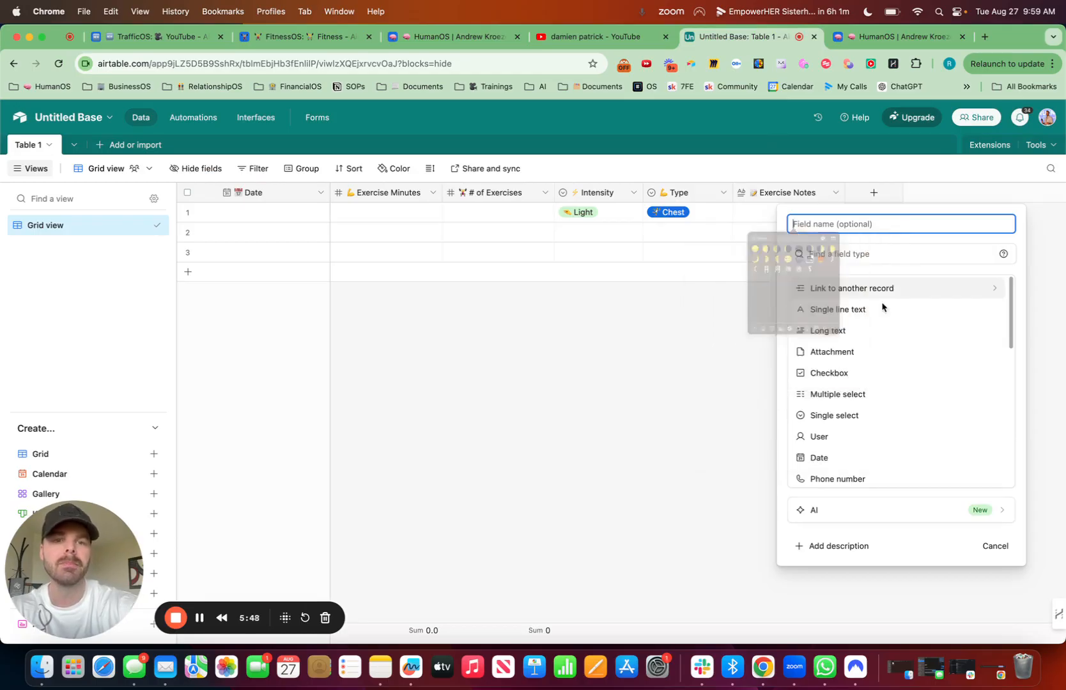
type("Month")
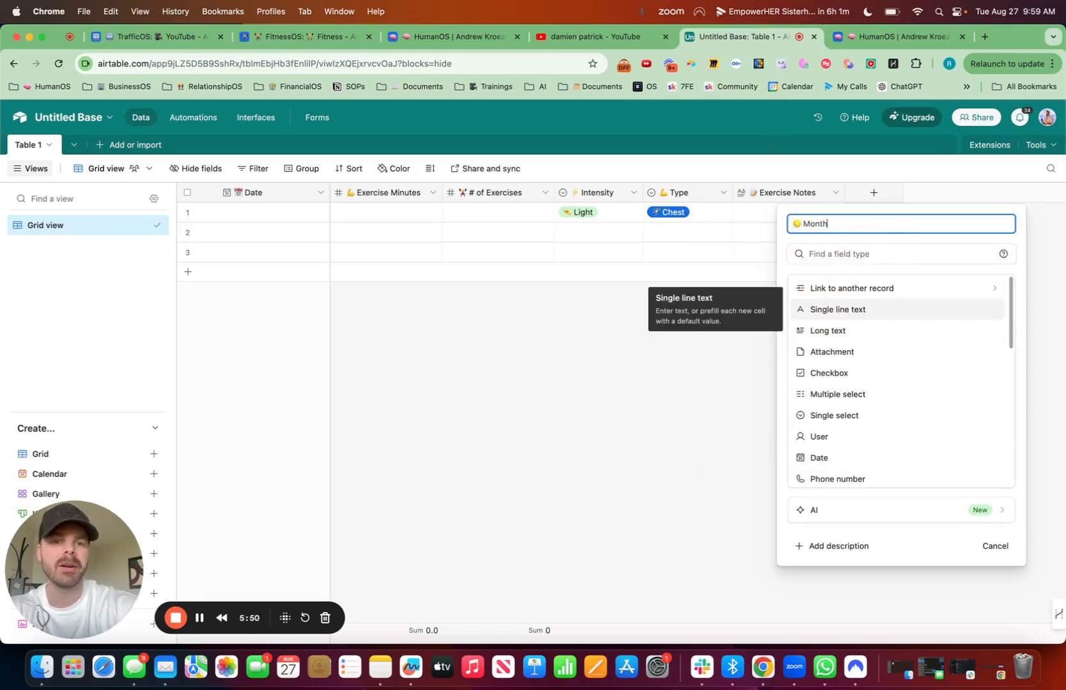
Step: Create the Month field as Single line text and paste the copied July 2024 value into its first record
left_click(873, 311)
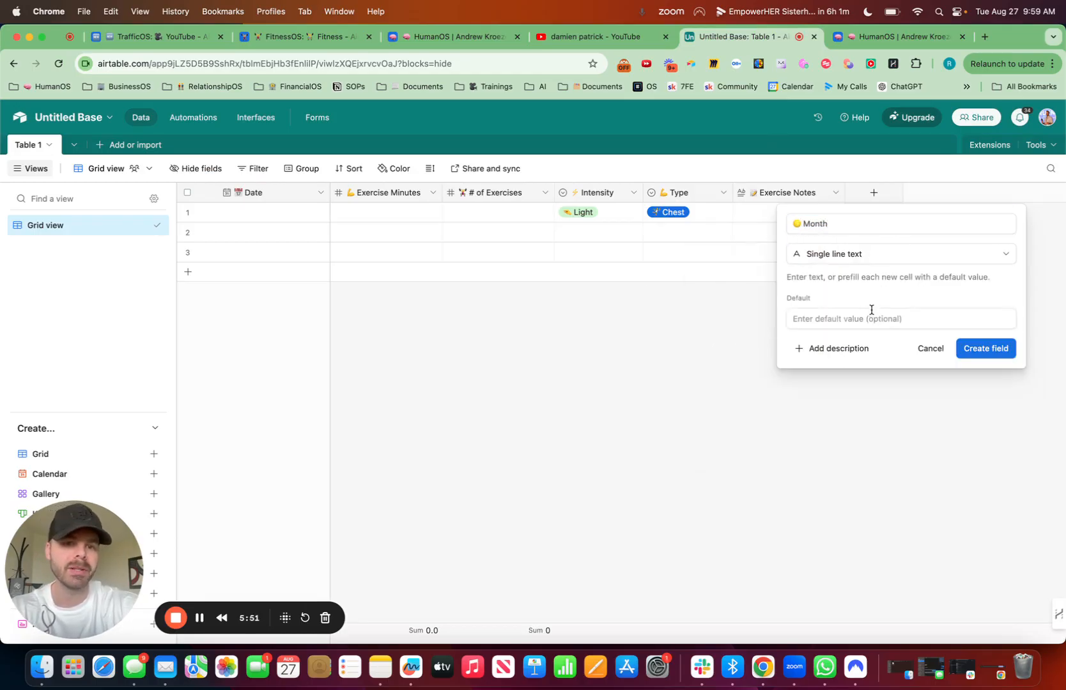
left_click(971, 348)
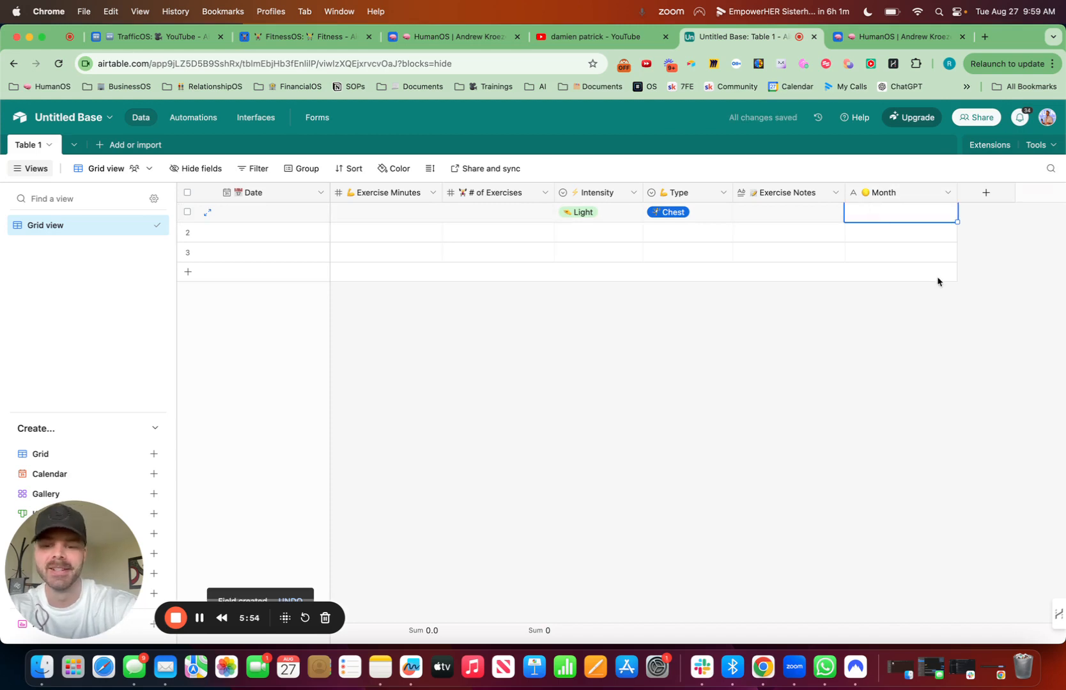
type("July 2024")
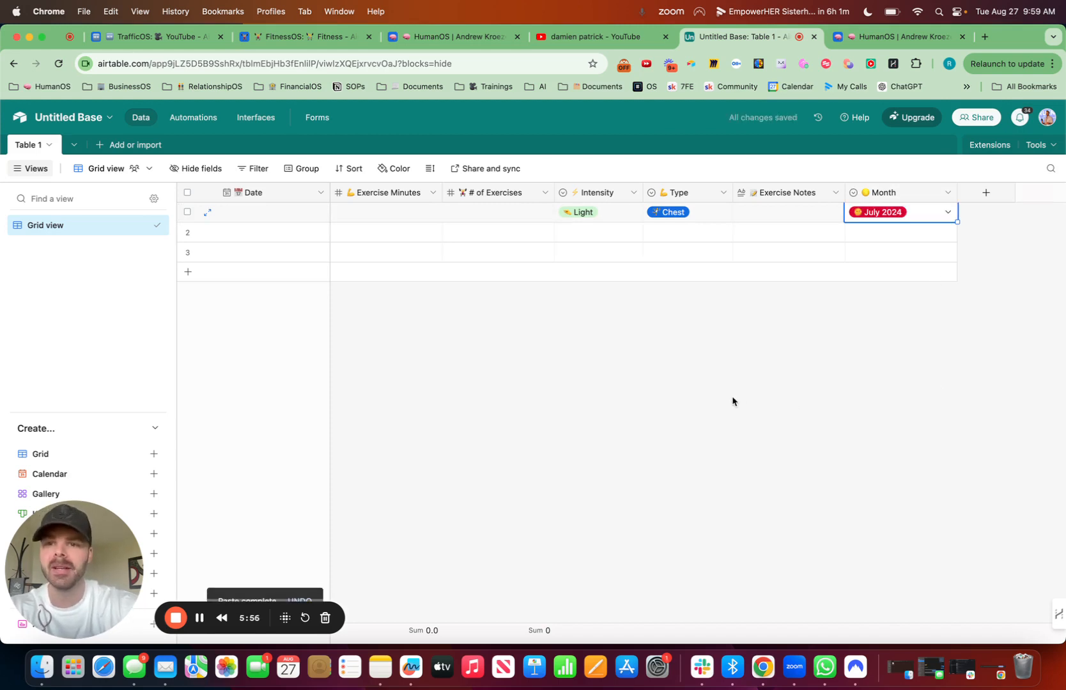
Step: Narrow the Month column slightly and group the grid's records by the Month field
left_click_drag(957, 189, 935, 189)
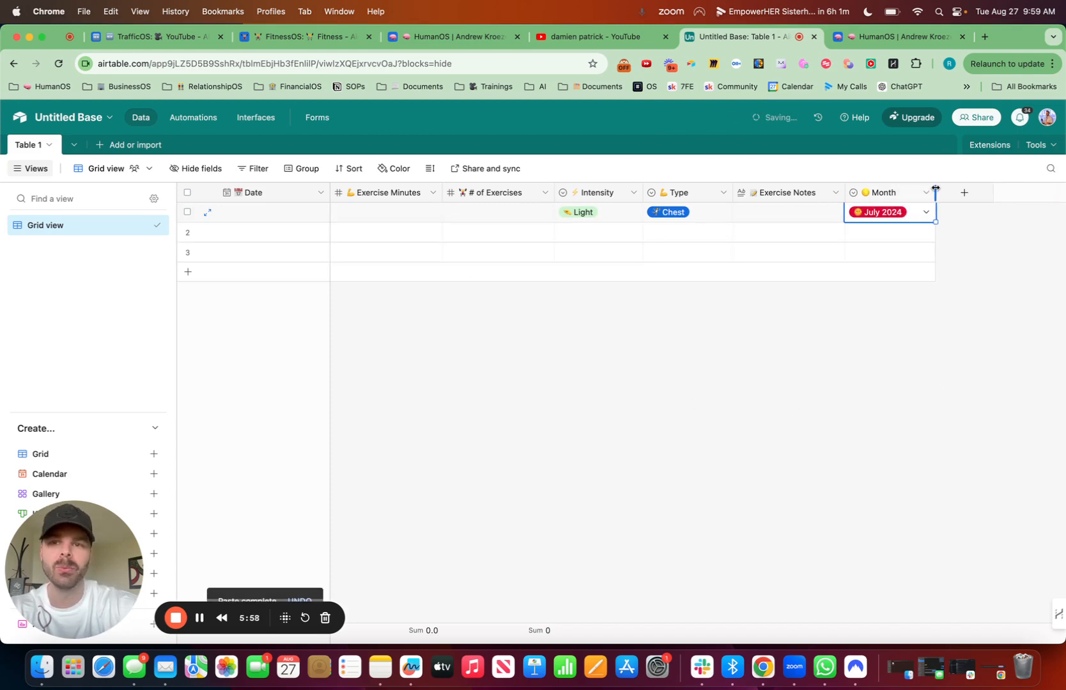
left_click(306, 168)
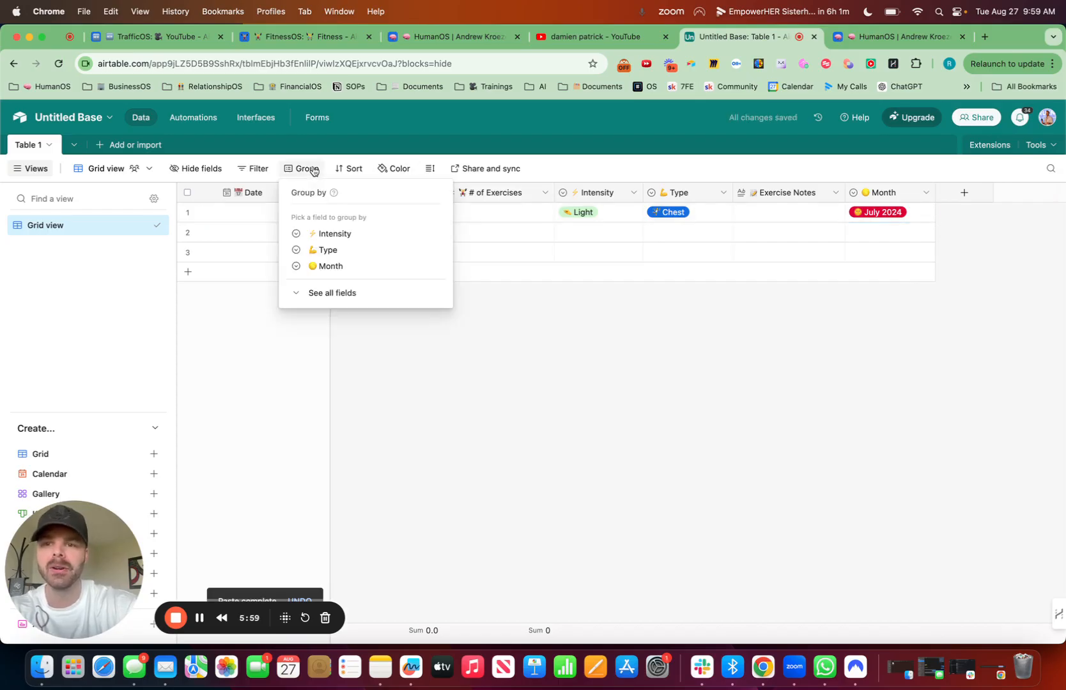
left_click(332, 267)
left_click(711, 470)
Step: Delete the two blank records in the group that has no month
left_click(198, 252)
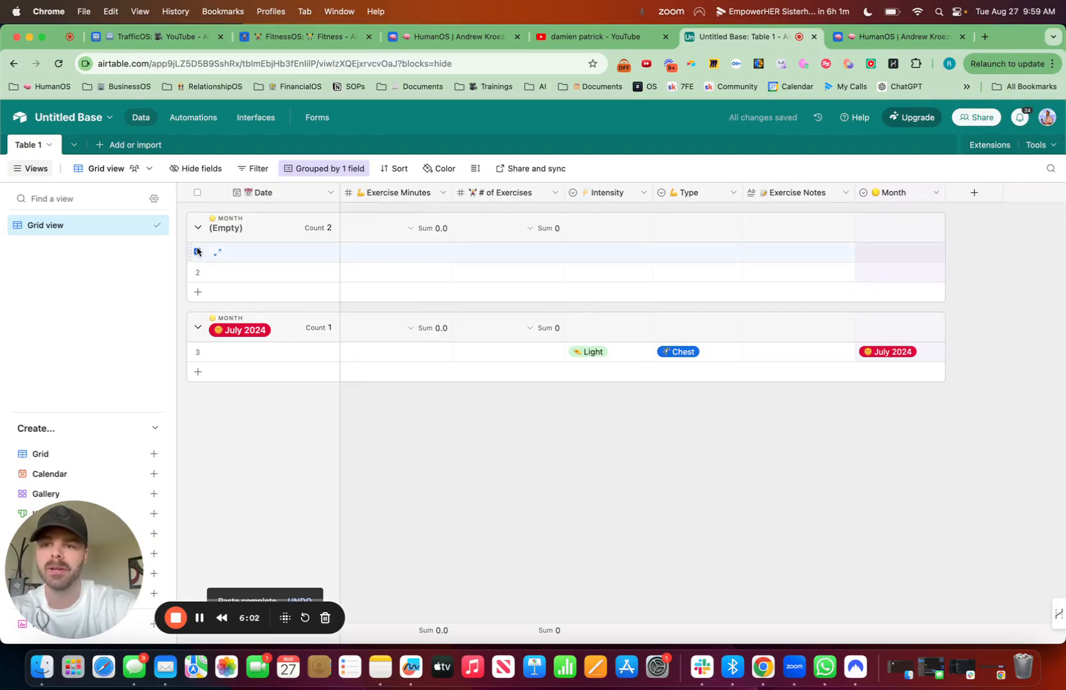
left_click(198, 271)
right_click(197, 269)
left_click(246, 312)
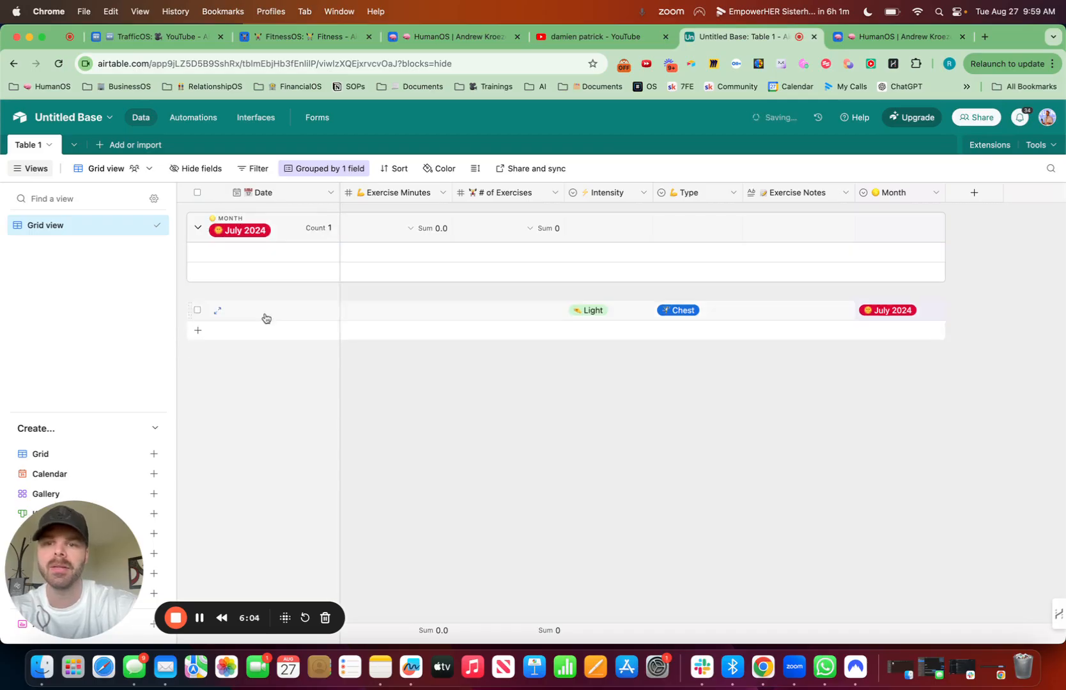
Step: Sort the records within groups by Date, from latest to earliest
left_click(395, 170)
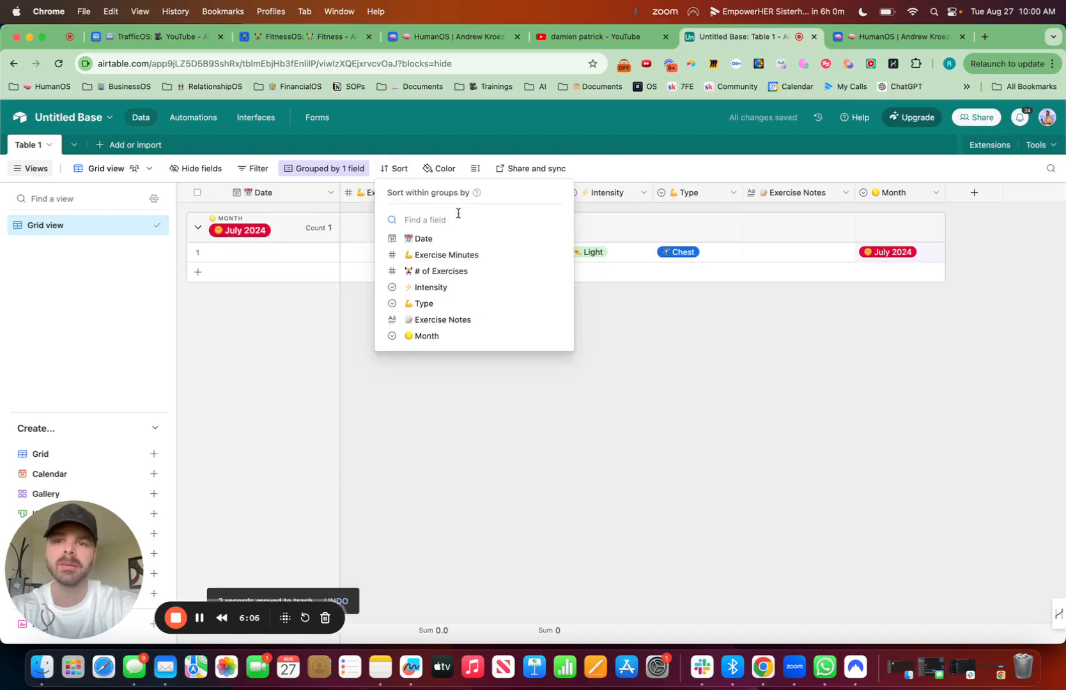
left_click(432, 241)
left_click(588, 223)
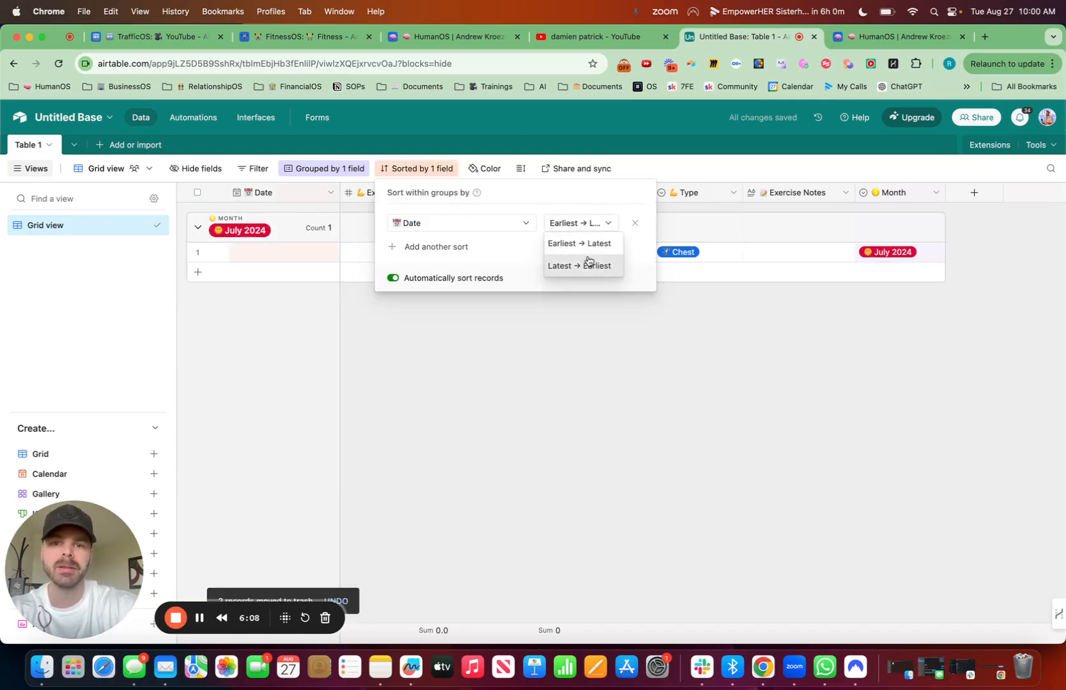
left_click(585, 267)
left_click(606, 419)
Step: Set the Date of the July 2024 group's existing record to 8/28/2024
left_click(276, 254)
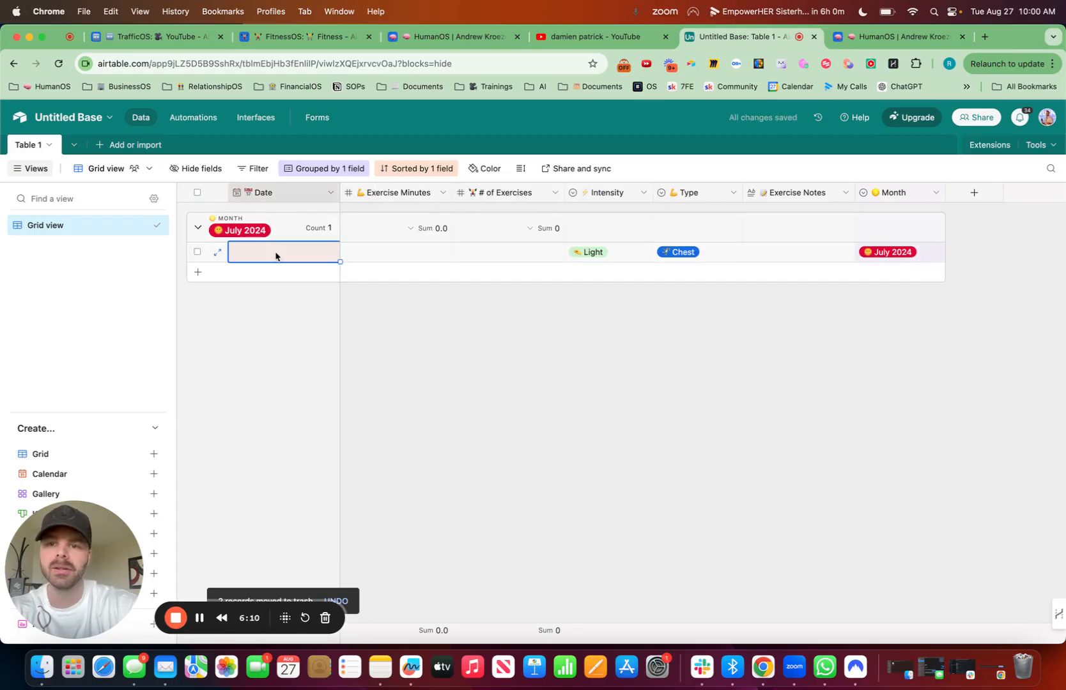
left_click(276, 253)
left_click(307, 377)
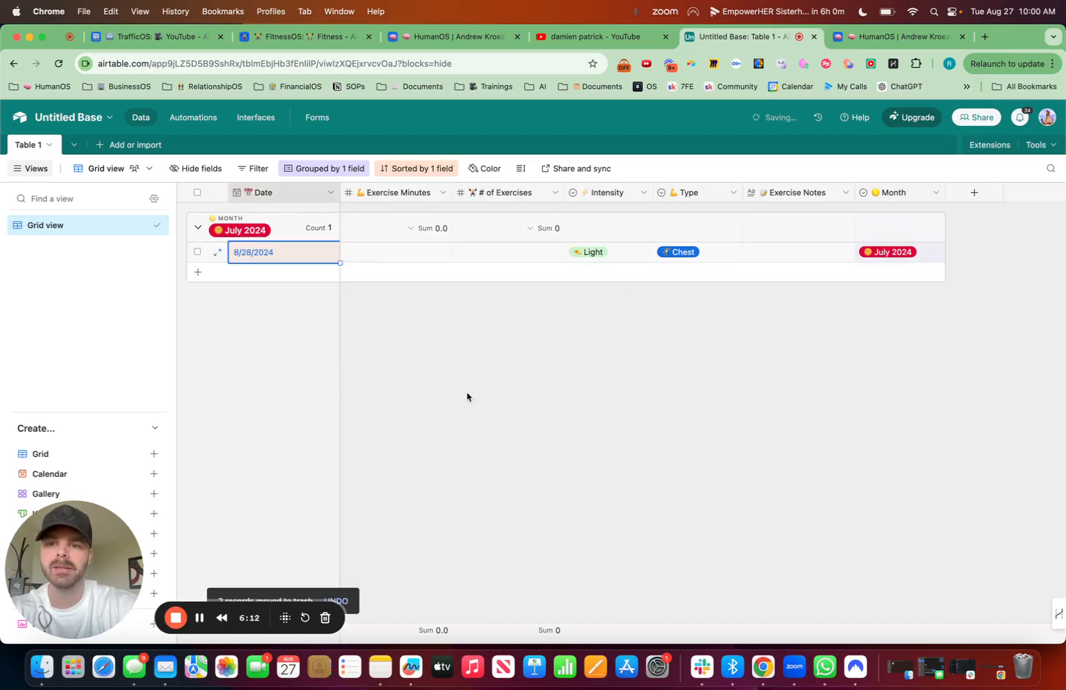
Step: Add three records to the July 2024 group, dated 8/27/2024, 8/26/2024 and 8/24/2024
left_click(197, 272)
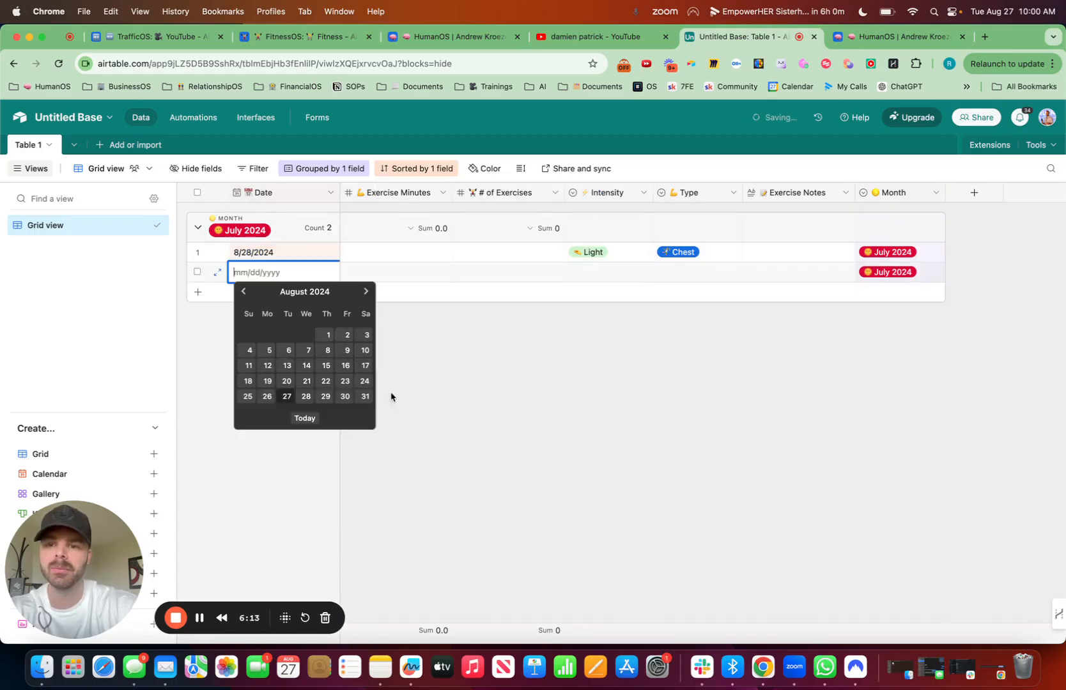
left_click(287, 396)
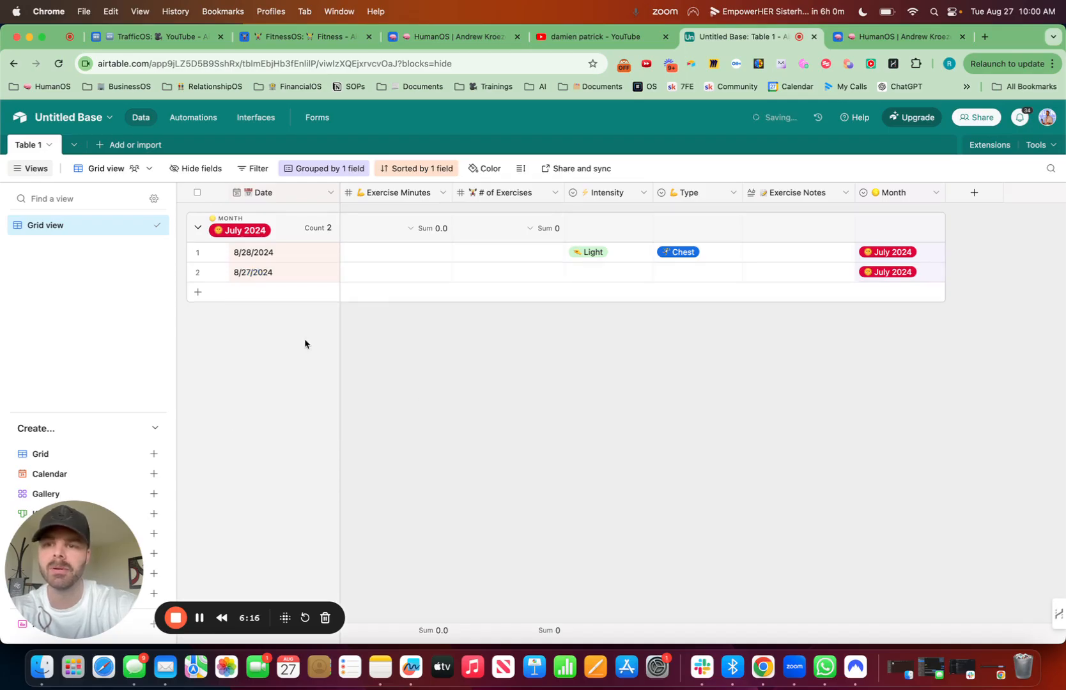
left_click(200, 294)
left_click(268, 416)
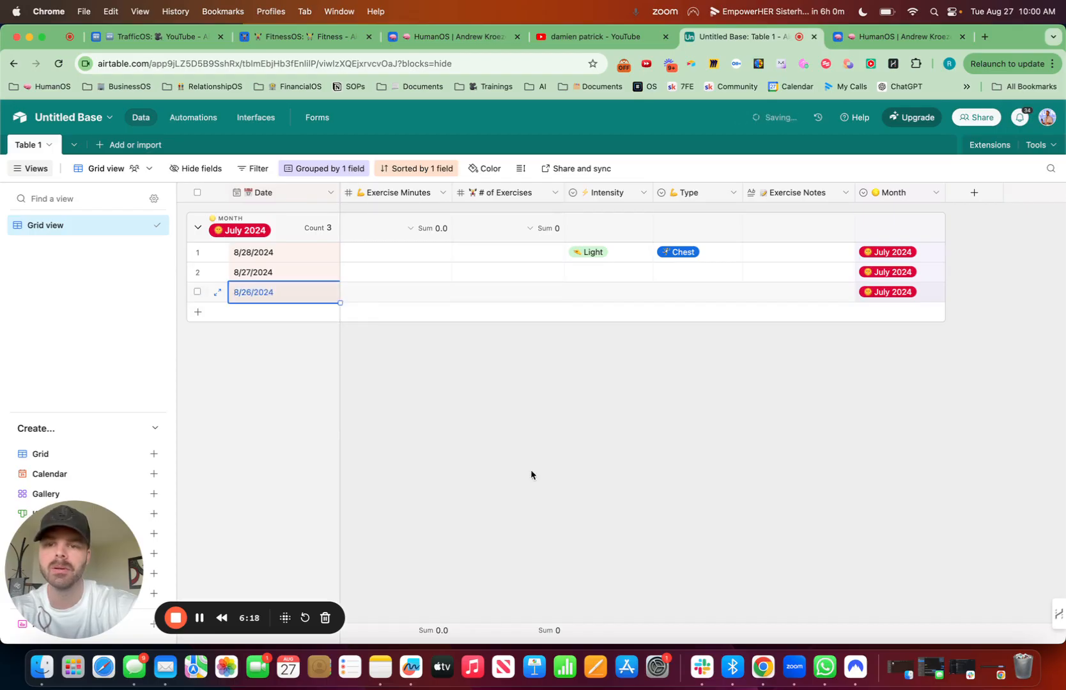
left_click(198, 312)
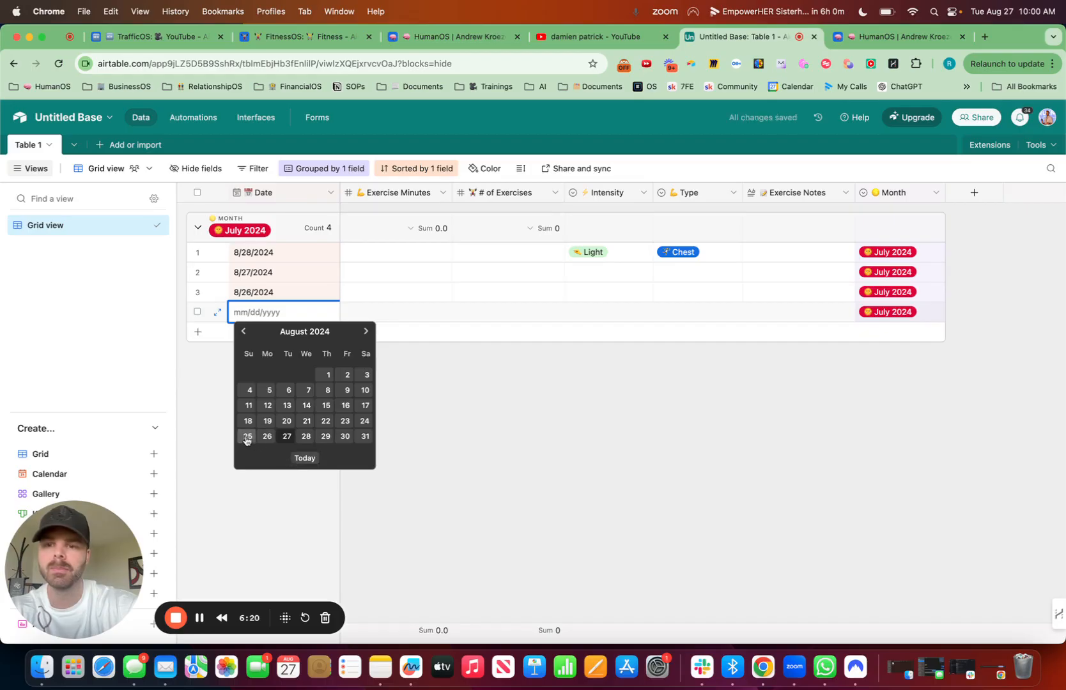
left_click(363, 424)
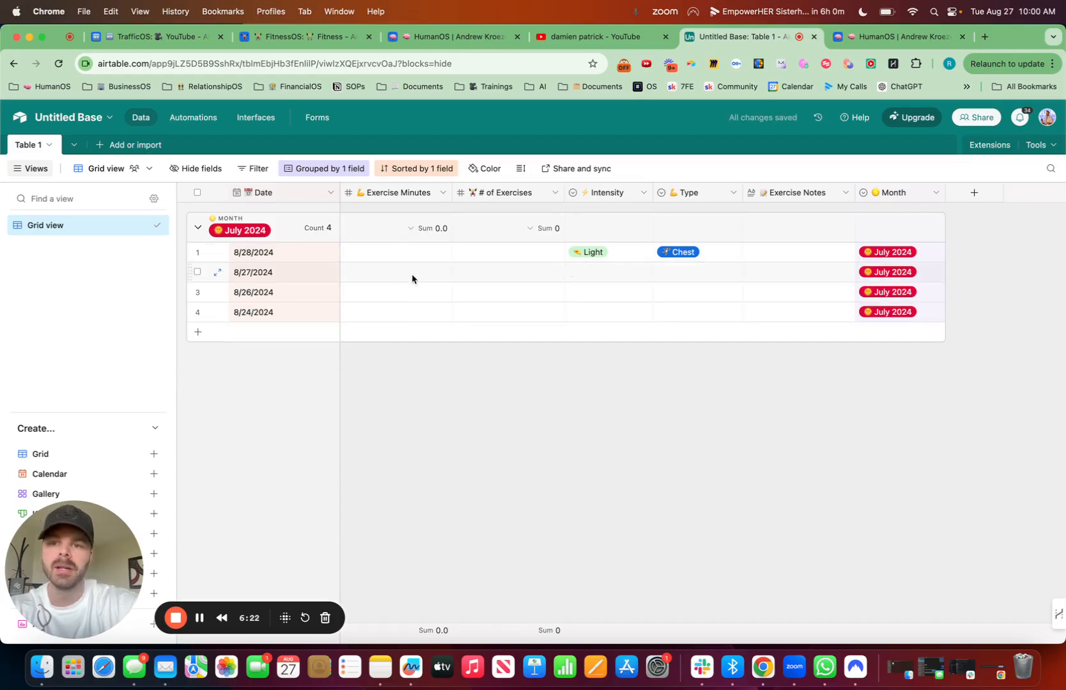
Step: Enter 45 exercise minutes for both the 8/24/2024 and 8/26/2024 records
double_click(414, 315)
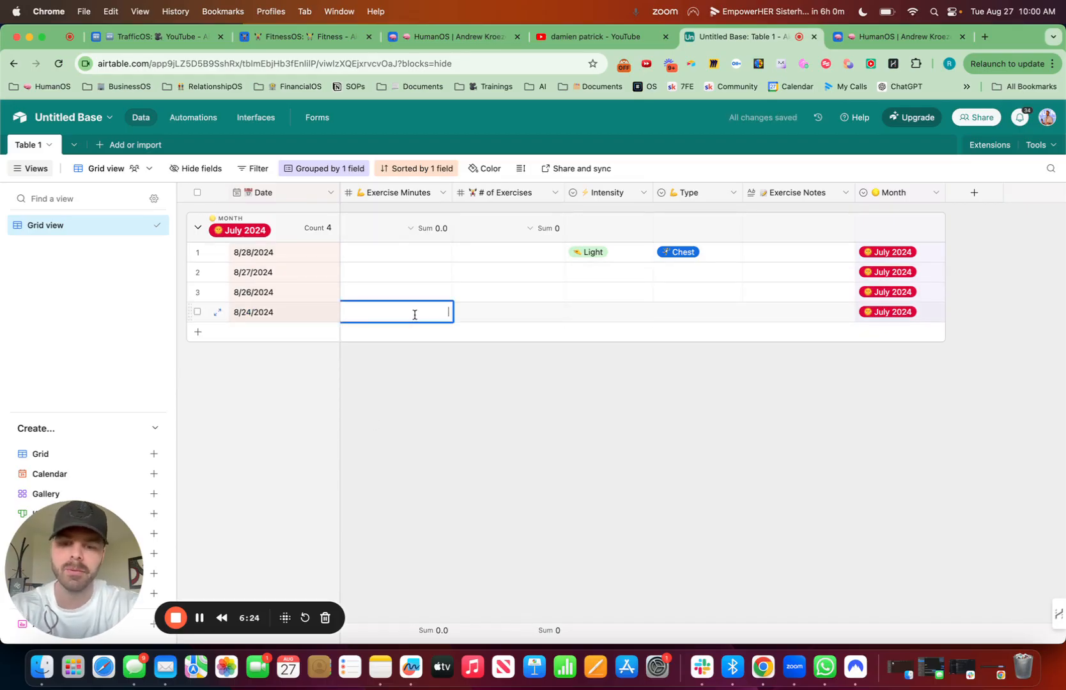
type("4")
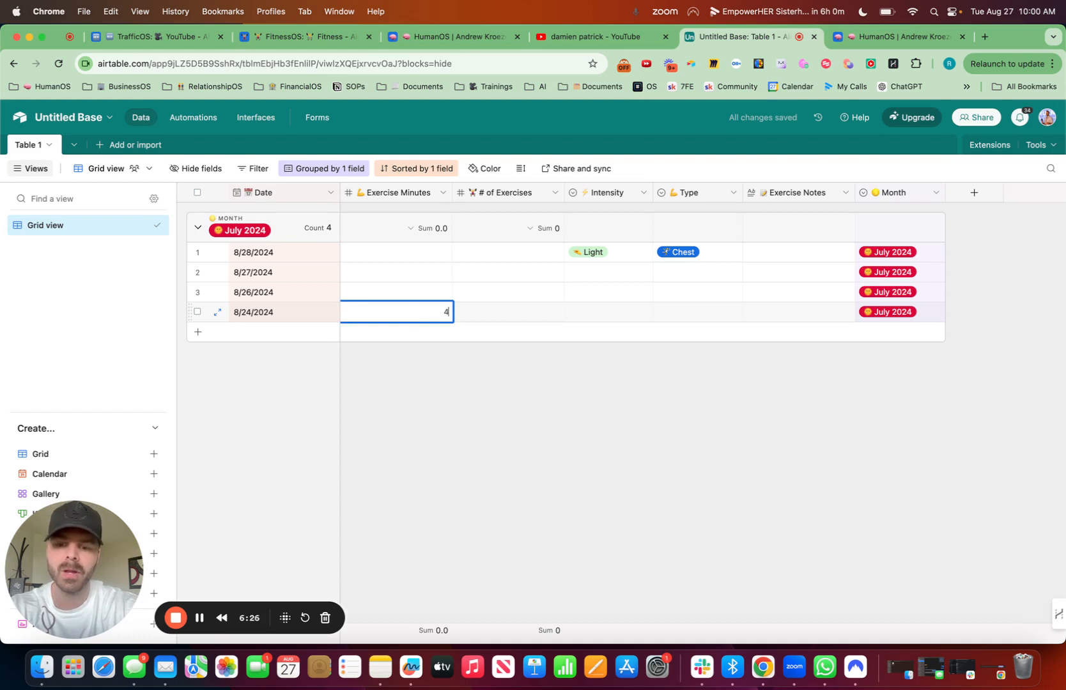
type("5")
left_click(459, 442)
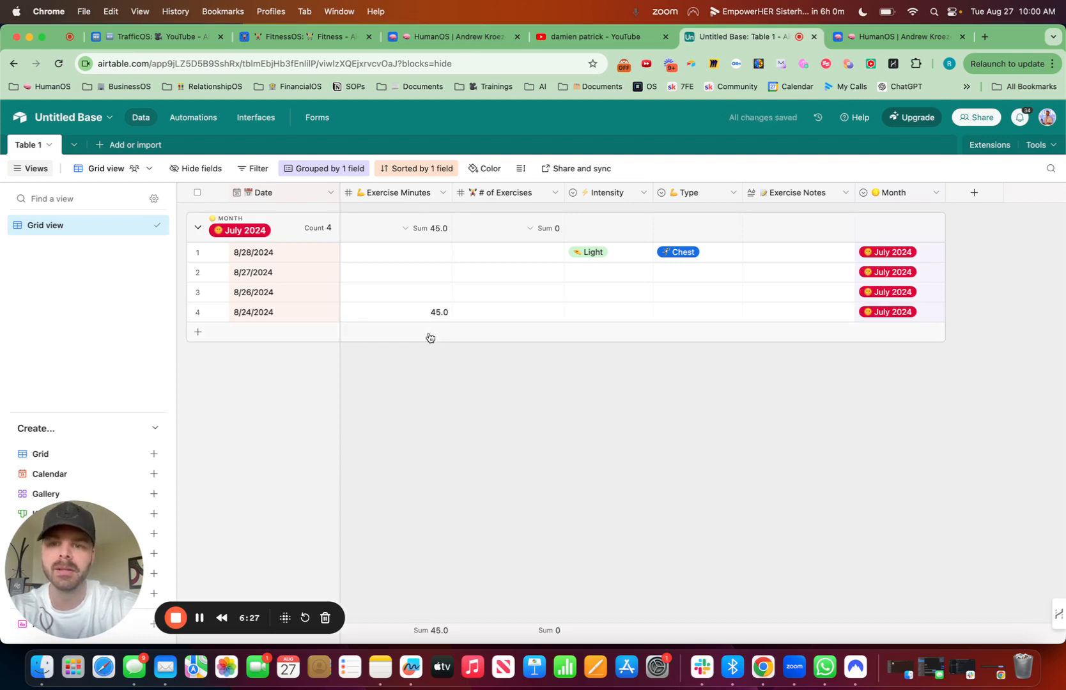
double_click(430, 298)
type("45")
left_click(480, 409)
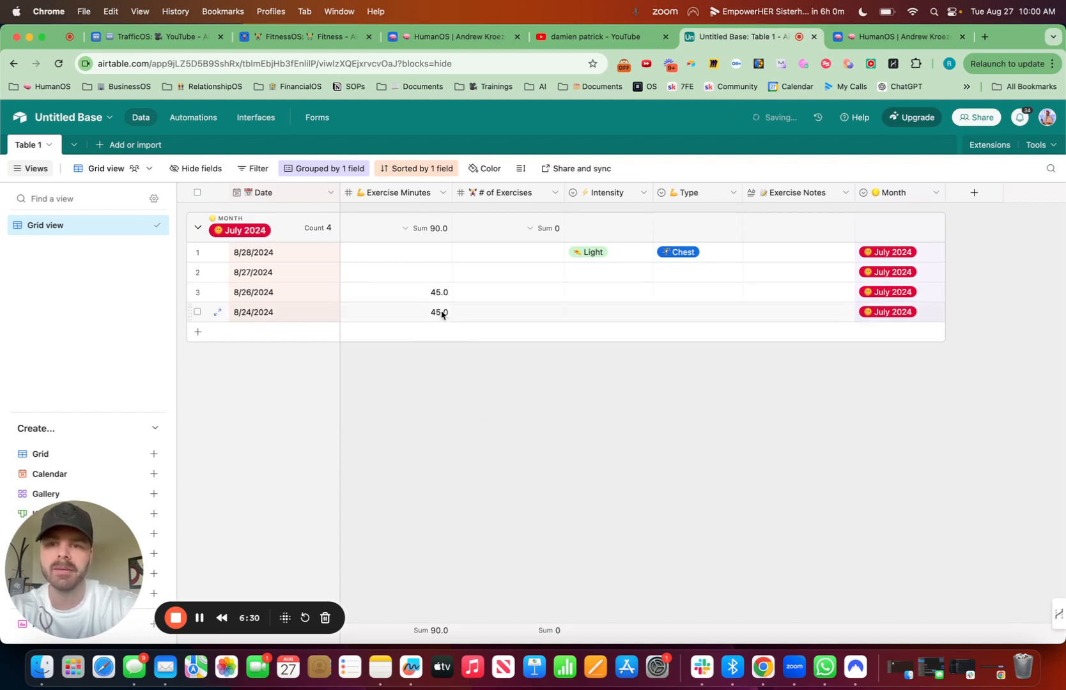
Step: Enter 0 exercise minutes for the 8/27/2024 record and 20 for the 8/28/2024 record
left_click(434, 279)
type("0")
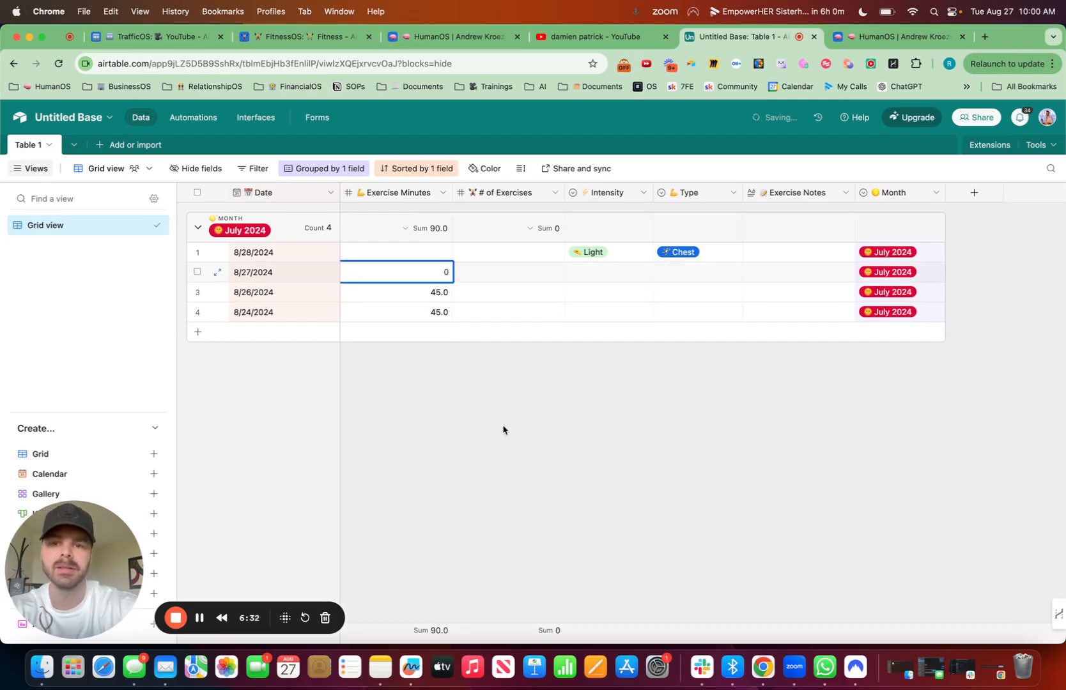
left_click(503, 428)
left_click(437, 260)
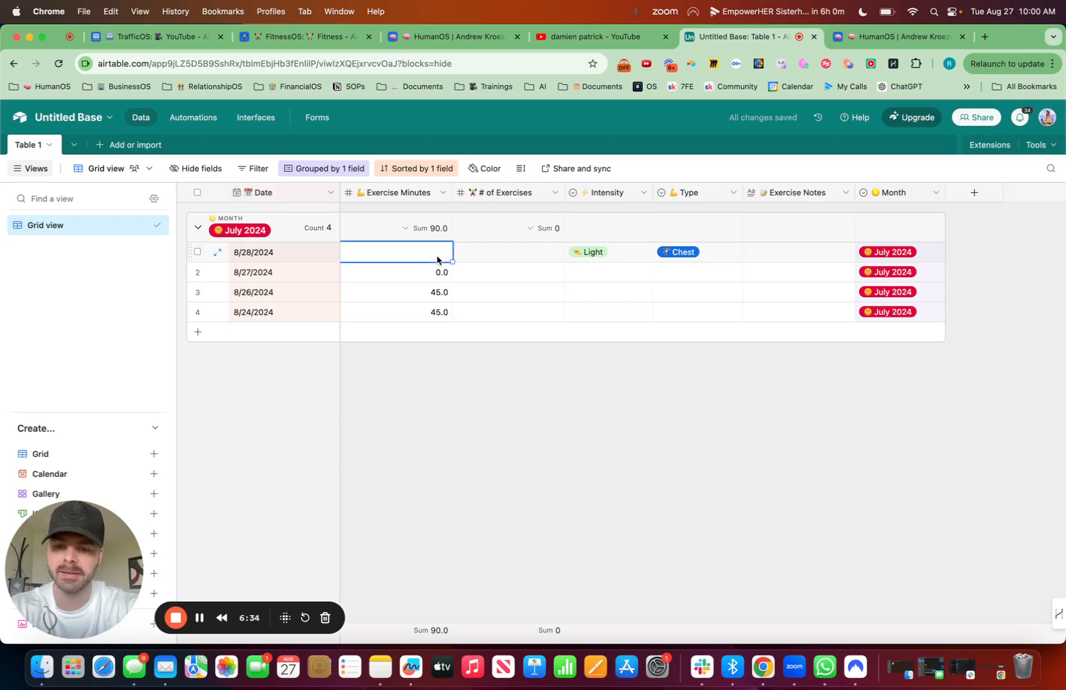
type("20")
left_click(638, 436)
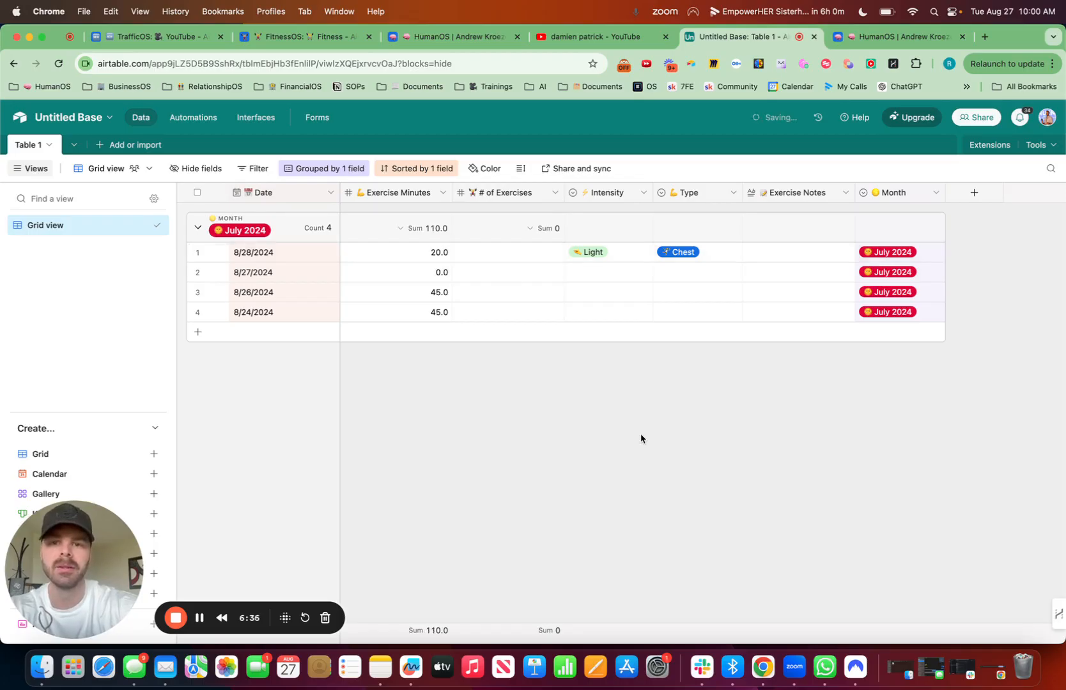
Step: Set the Intensity of the 8/26/2024 and 8/24/2024 records to Intense
left_click(595, 293)
left_click(594, 294)
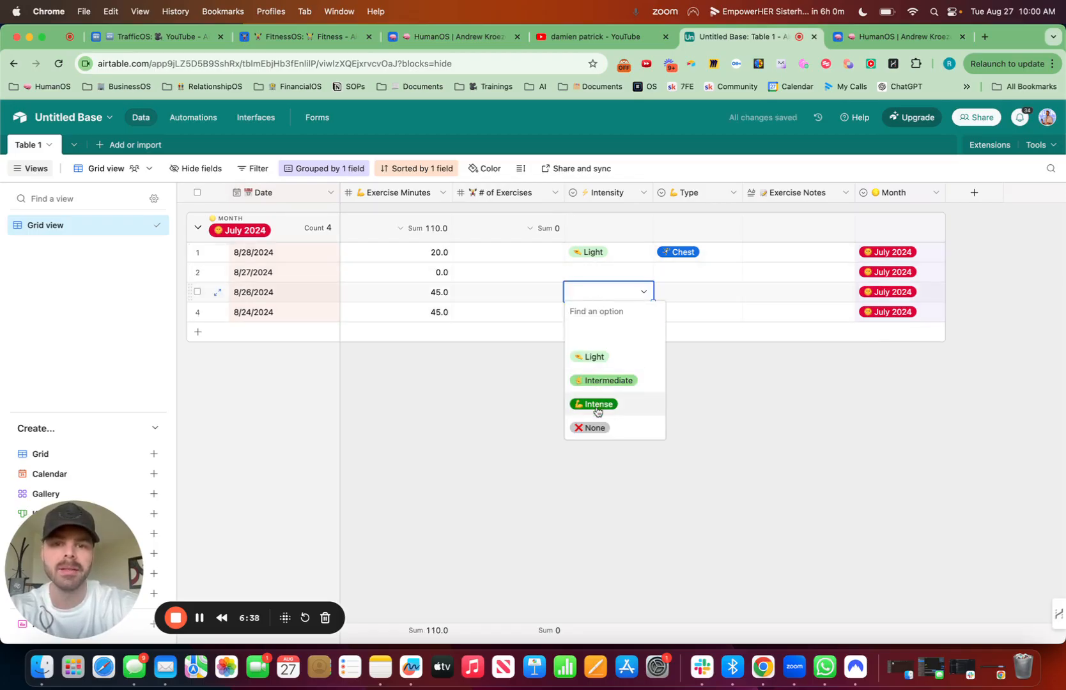
left_click(596, 404)
left_click(591, 315)
left_click(591, 315)
left_click(608, 425)
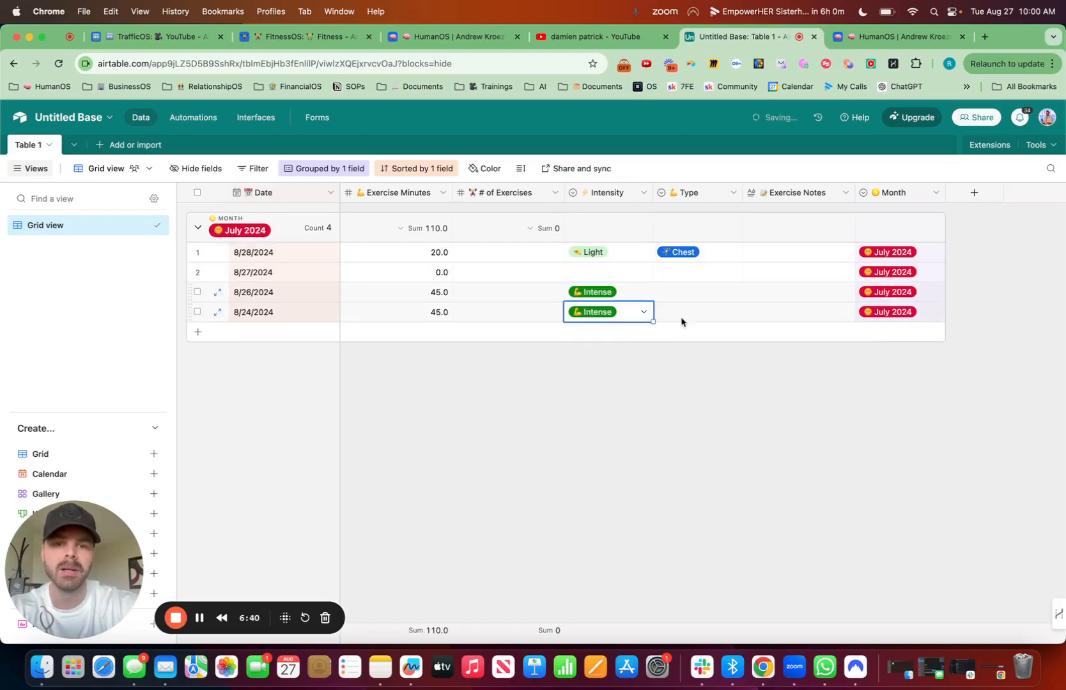
Step: Find the Legs option and assign it as the 8/24/2024 record's Type
left_click(690, 313)
left_click(690, 313)
type("leg")
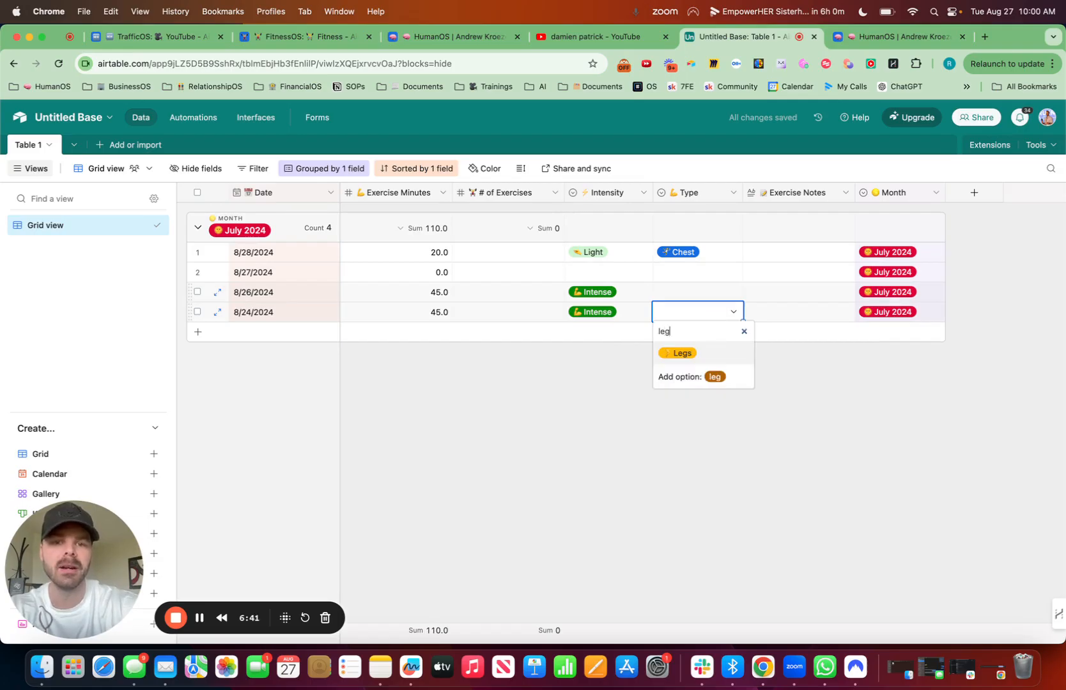
left_click(683, 359)
Step: Set the Type of the 8/26/2024 record to Shoulders
left_click(687, 291)
left_click(686, 291)
scroll(695, 396, "down", 3)
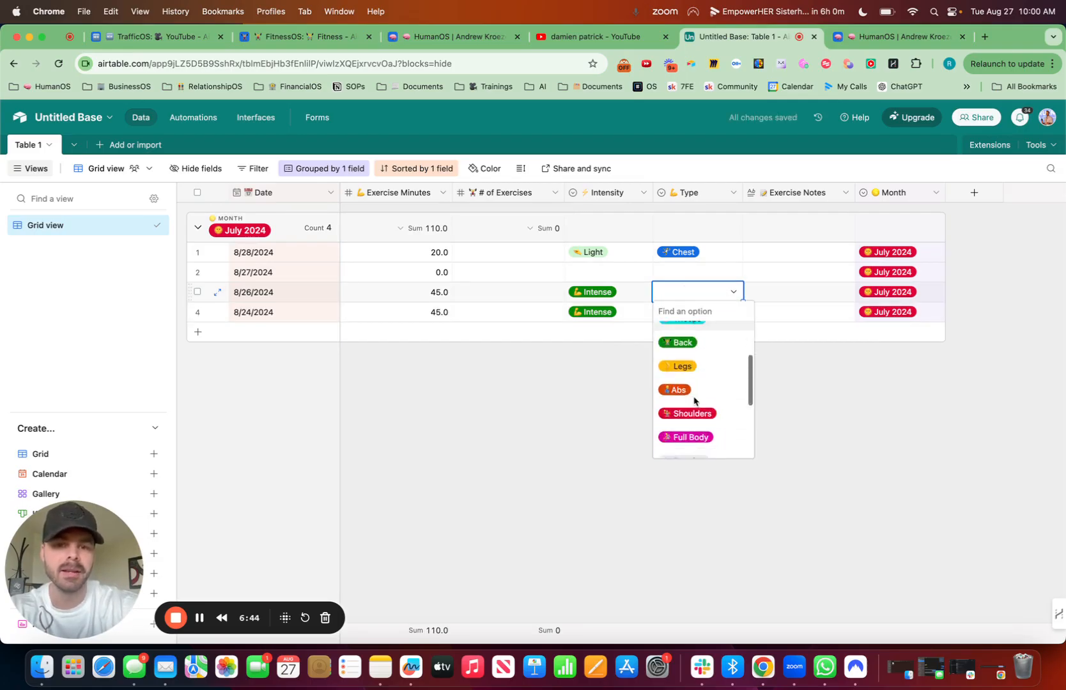
scroll(695, 400, "down", 2)
left_click(701, 396)
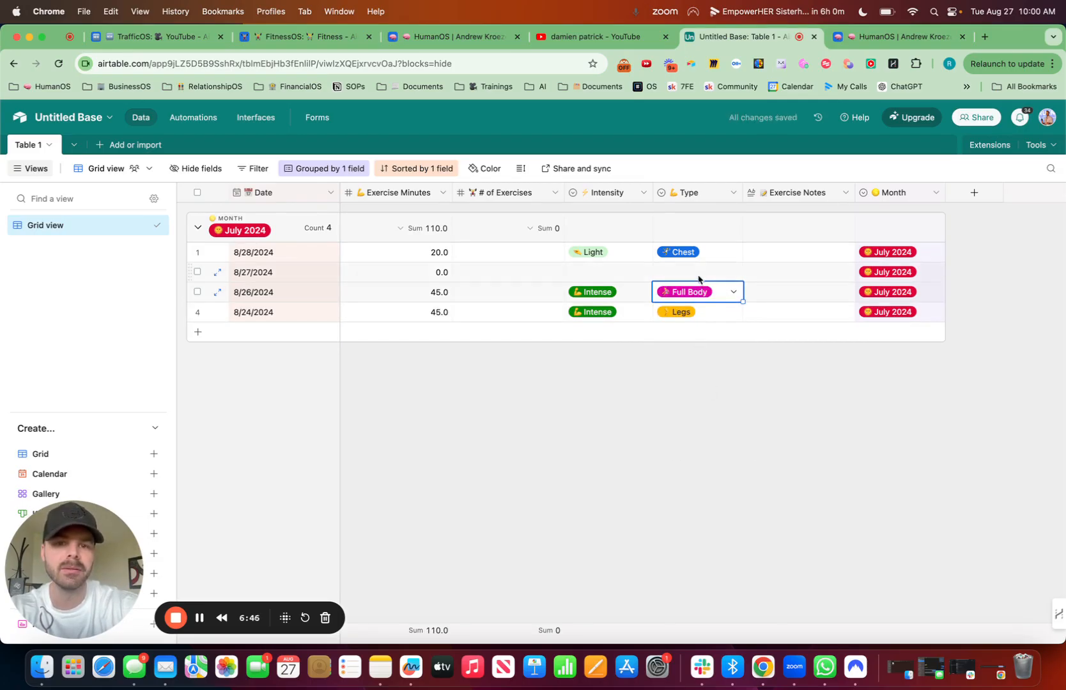
left_click(703, 297)
left_click(690, 423)
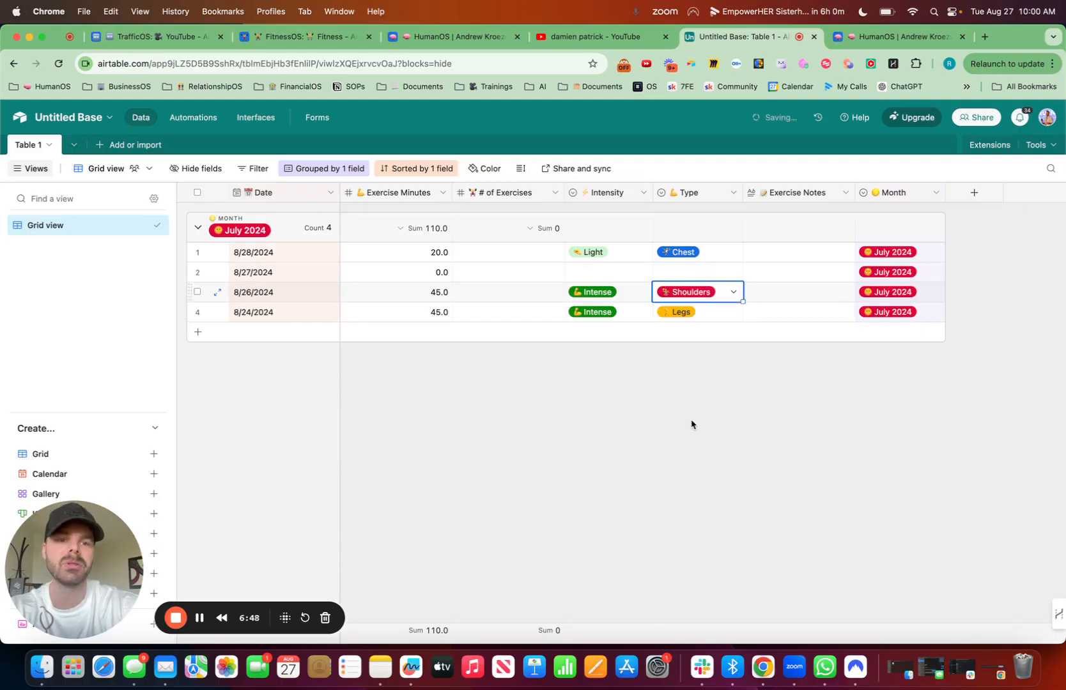
left_click(747, 434)
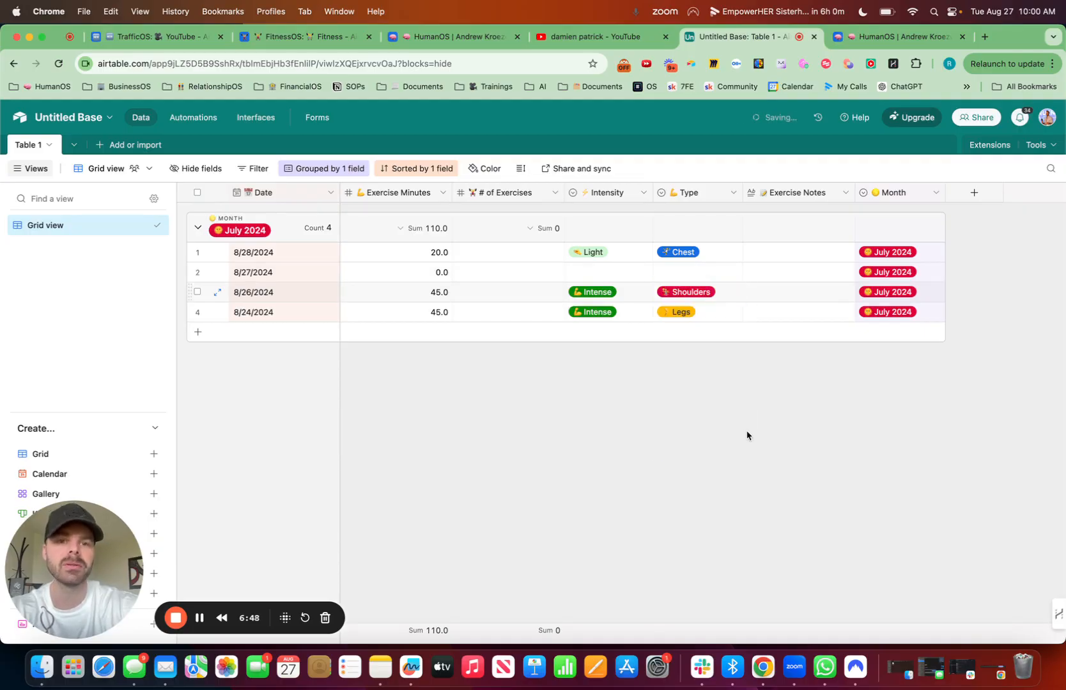
Step: Fill in # of Exercises with 5 for 8/26/2024 and 8/24/2024, 2 for 8/28/2024 and 0 for 8/27/2024
left_click(497, 295)
left_click(496, 315)
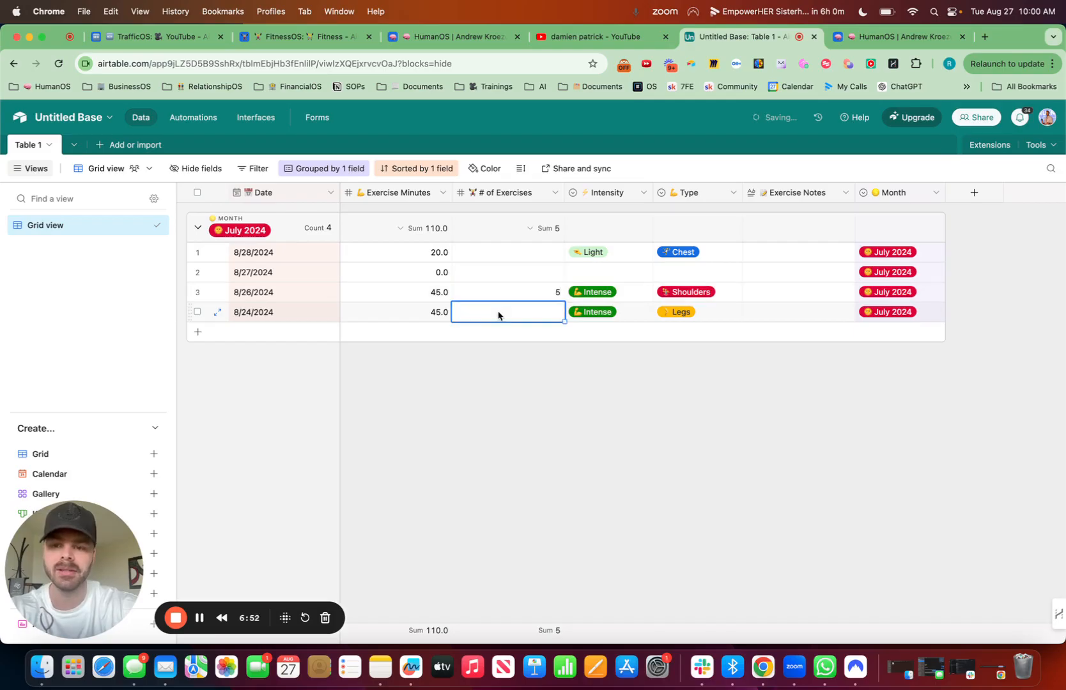
type("5")
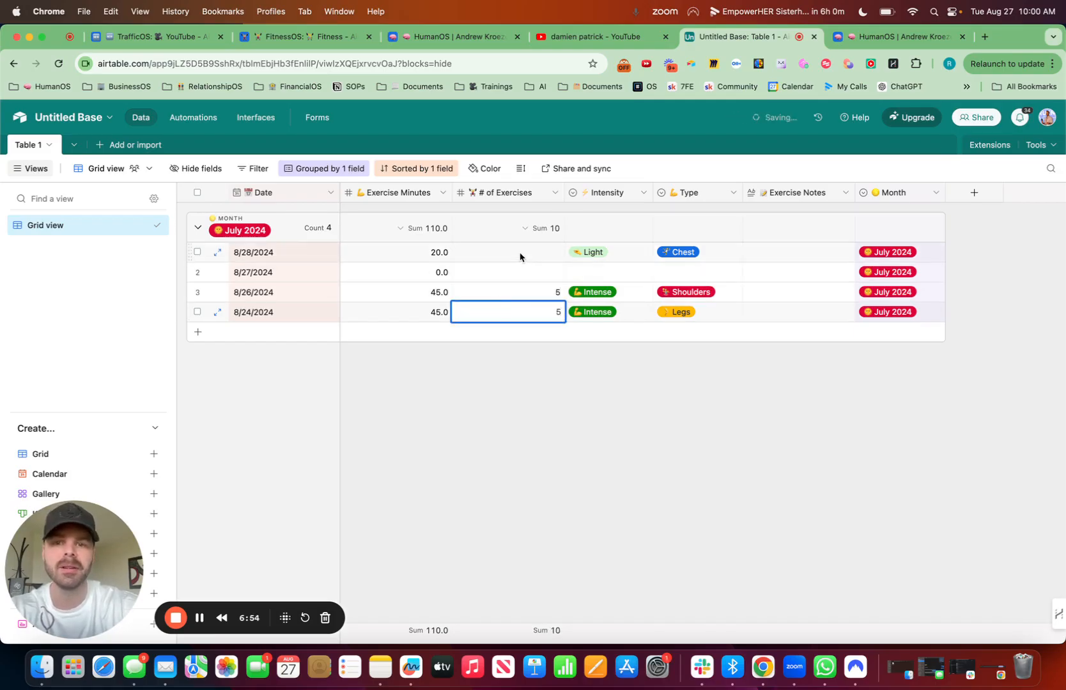
left_click(519, 252)
type("2")
left_click(542, 273)
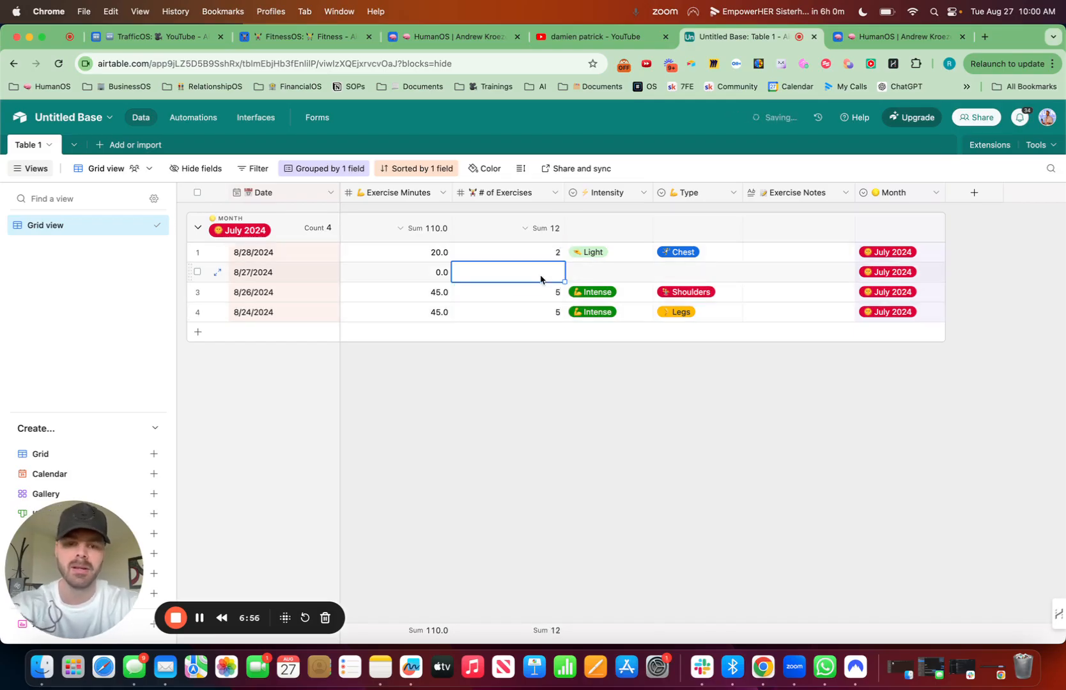
type("0")
Step: Set the 8/27/2024 record's Intensity to None and its Type to Off Day
left_click(615, 273)
left_click(616, 273)
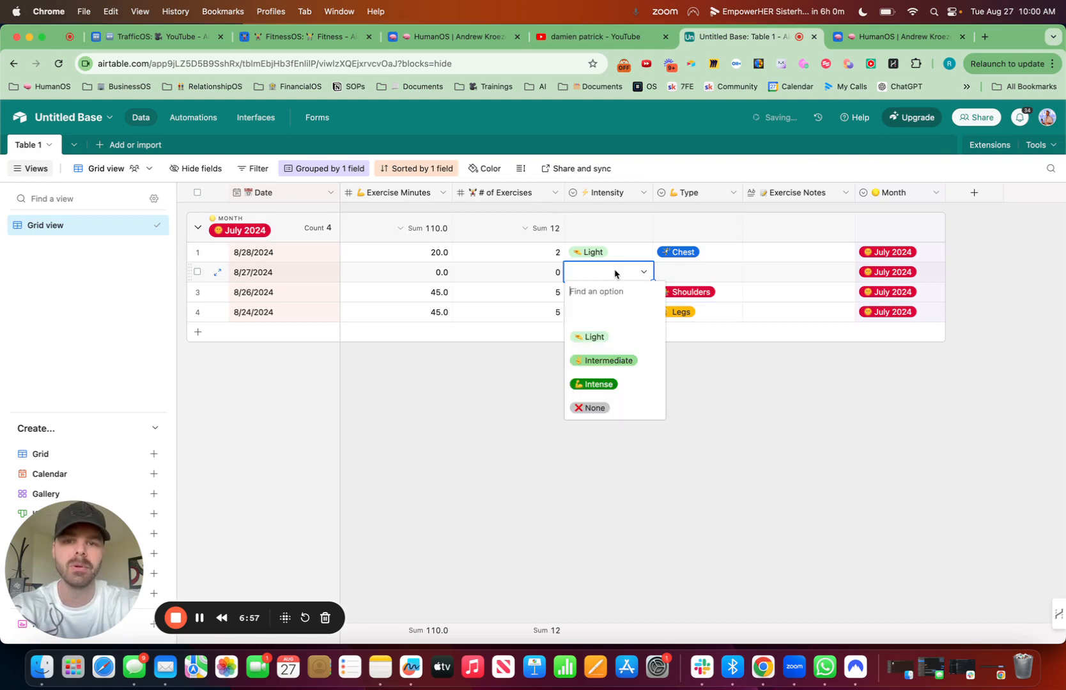
left_click(610, 401)
double_click(689, 279)
scroll(694, 396, "down", 5)
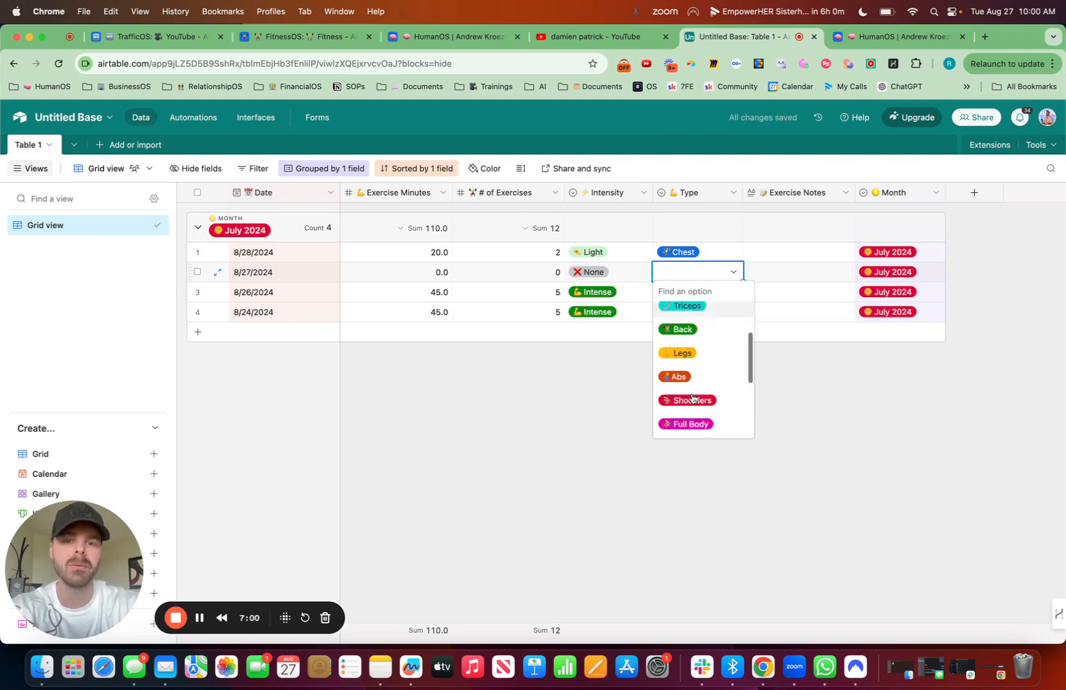
left_click(693, 404)
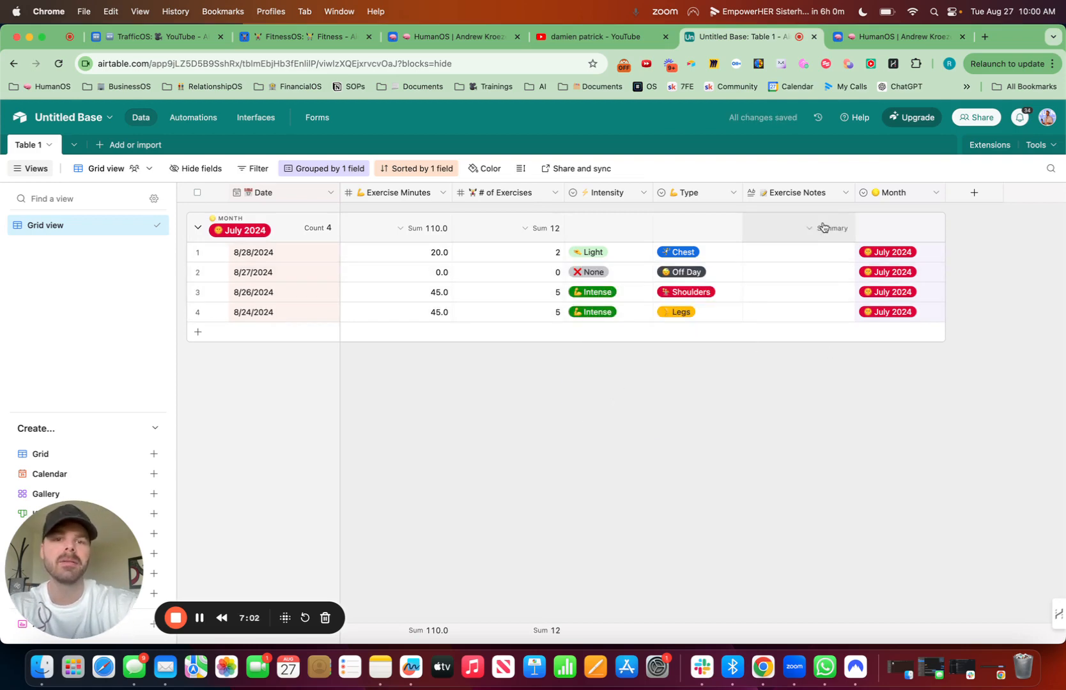
Step: Rename the grid view to Fitness Tracking, preceded by the weightlifter emoji
left_click(144, 225)
left_click(181, 285)
key("ctrl+super+space")
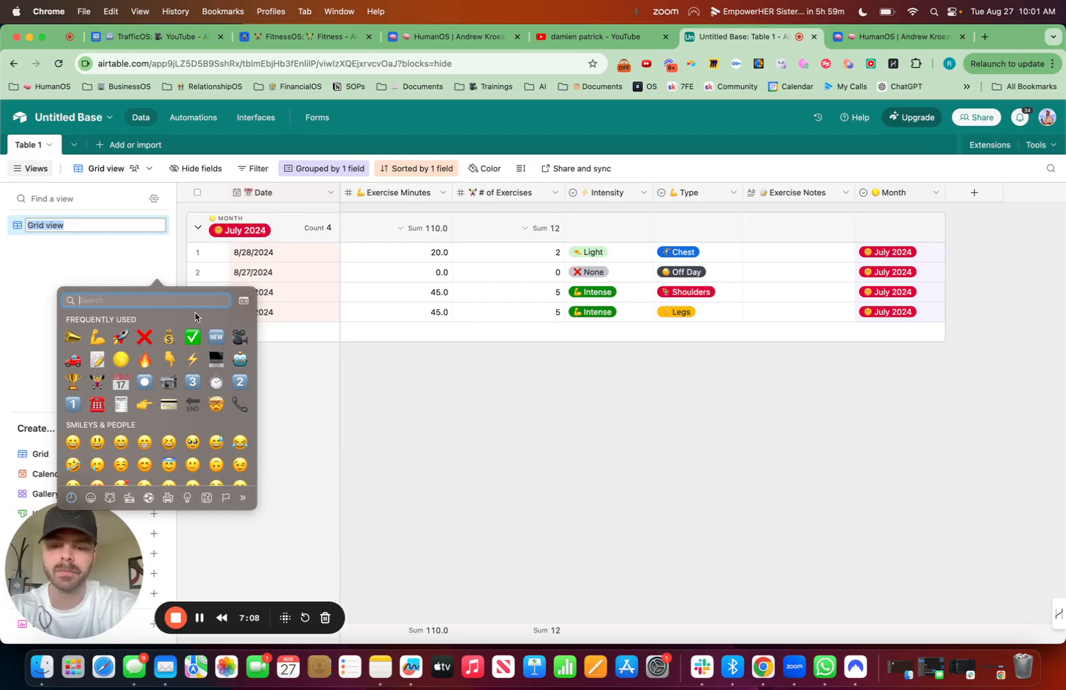
type("lift")
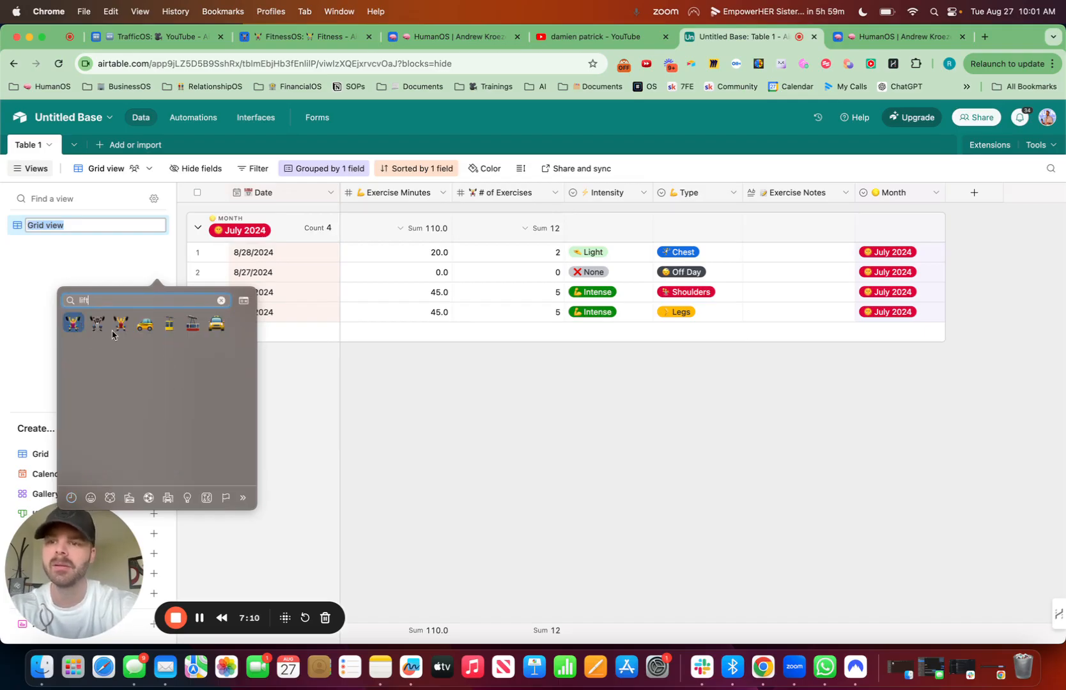
left_click(81, 326)
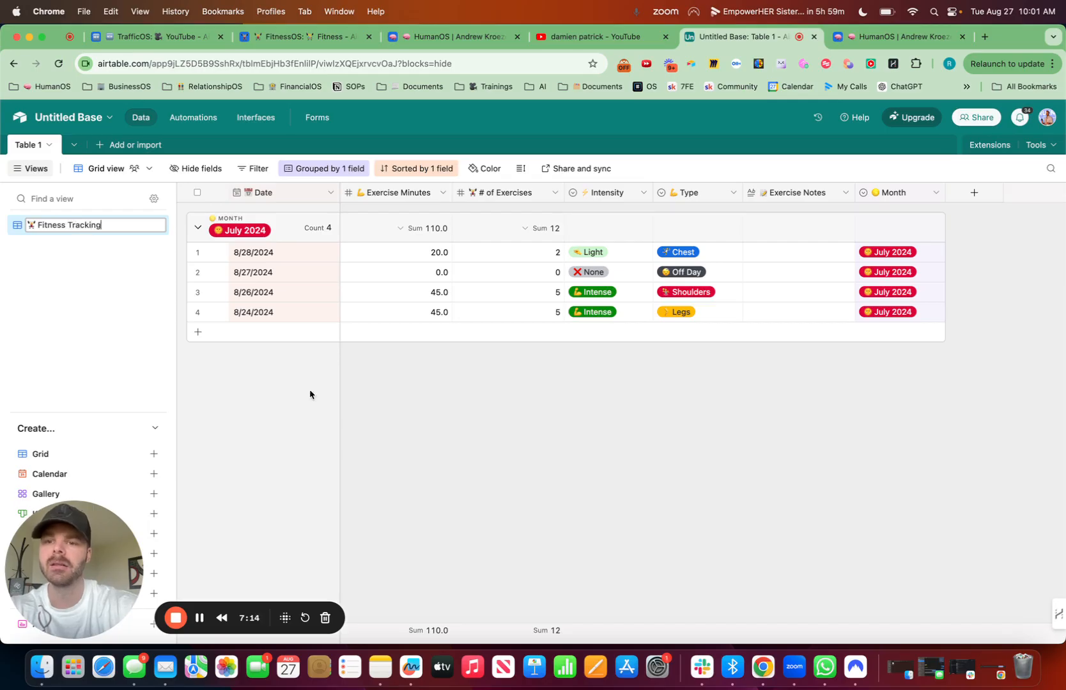
type("Fitness Tracking")
key("Return")
Step: Rename Table 1 to FitnessOS with a leading weightlifter emoji and save the new name
left_click(72, 145)
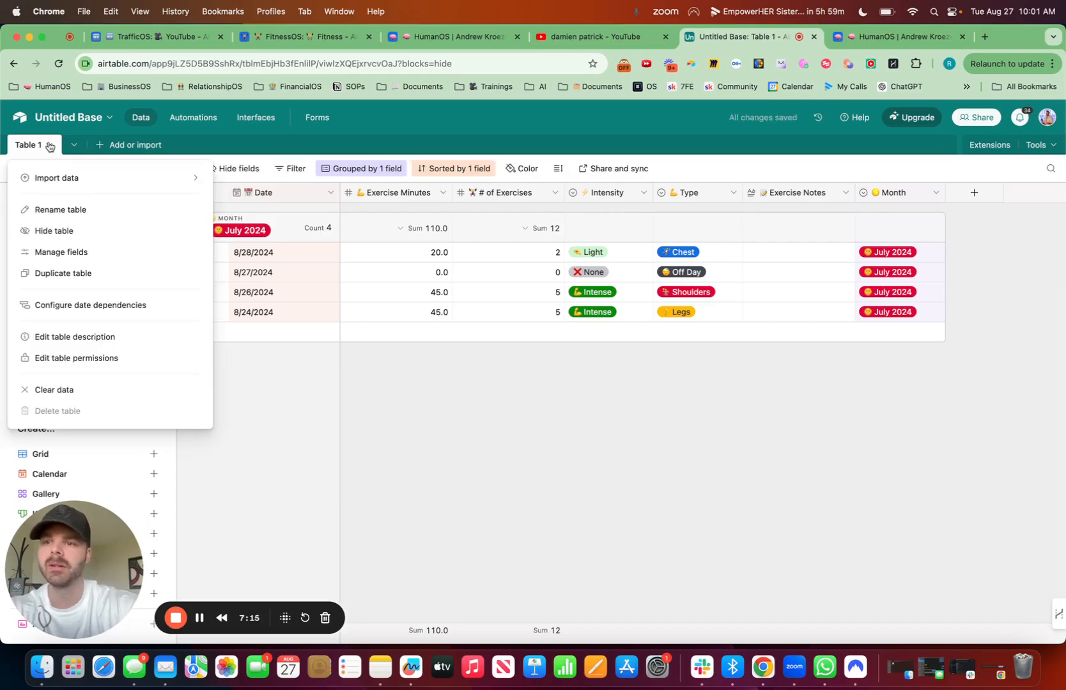
left_click(71, 211)
key("ctrl+super+space")
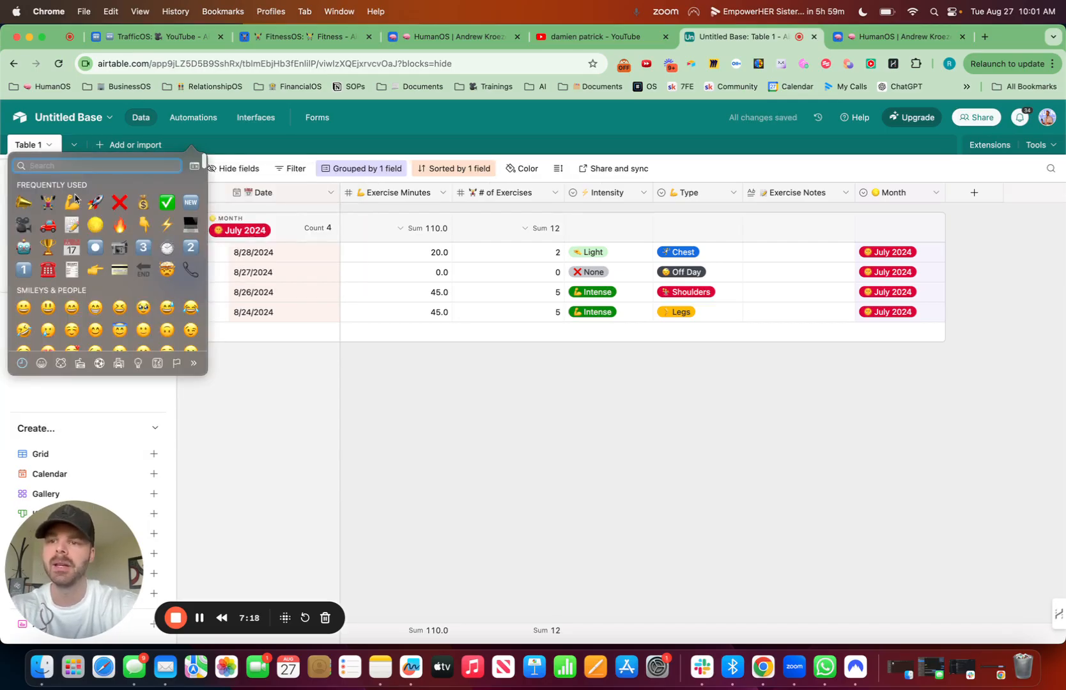
key("Return")
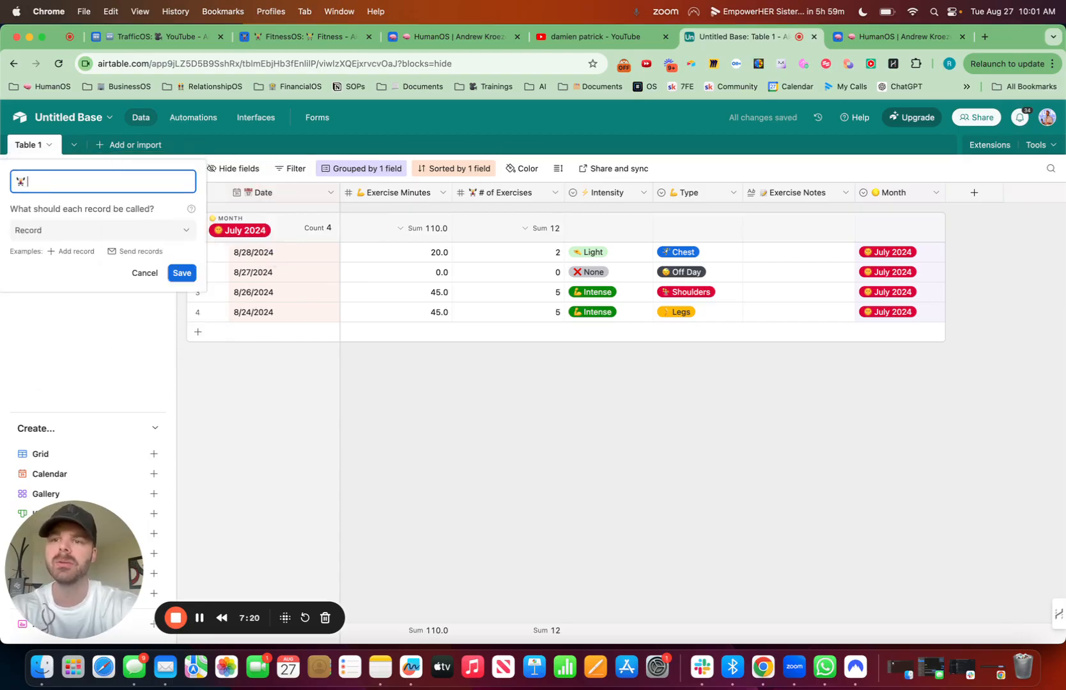
left_click(182, 273)
Step: Rename the untitled base to FitnessOS, with the weightlifter emoji in front of the name
left_click(107, 118)
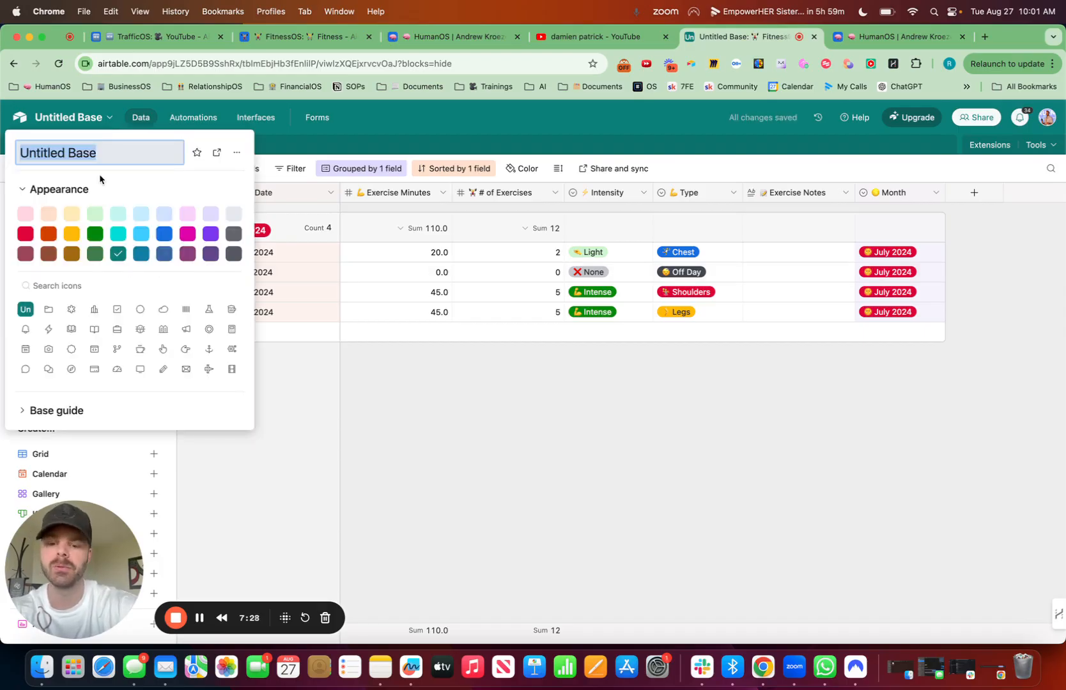
key("ctrl+super+space")
type("lift")
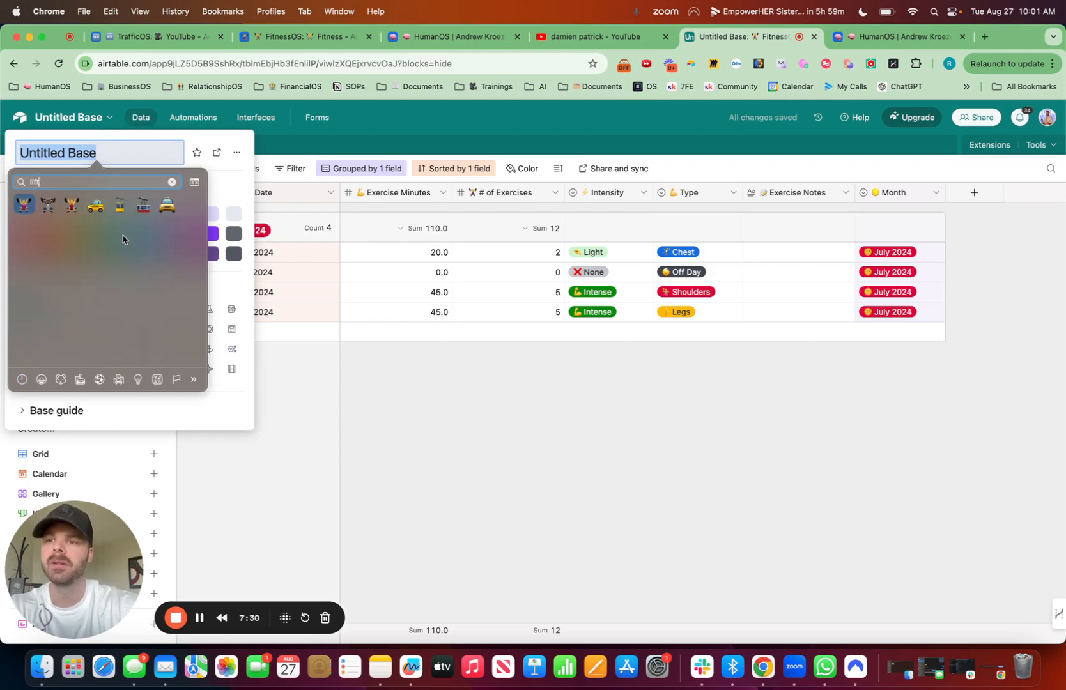
key("Return")
type("Fitness")
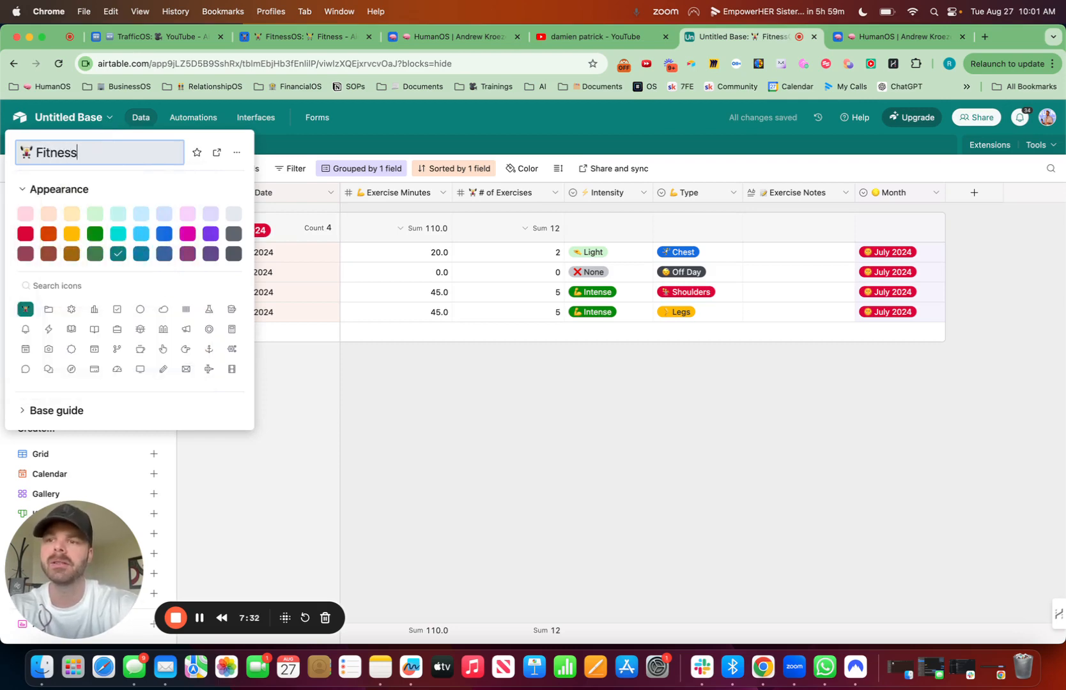
type("OS")
left_click(660, 471)
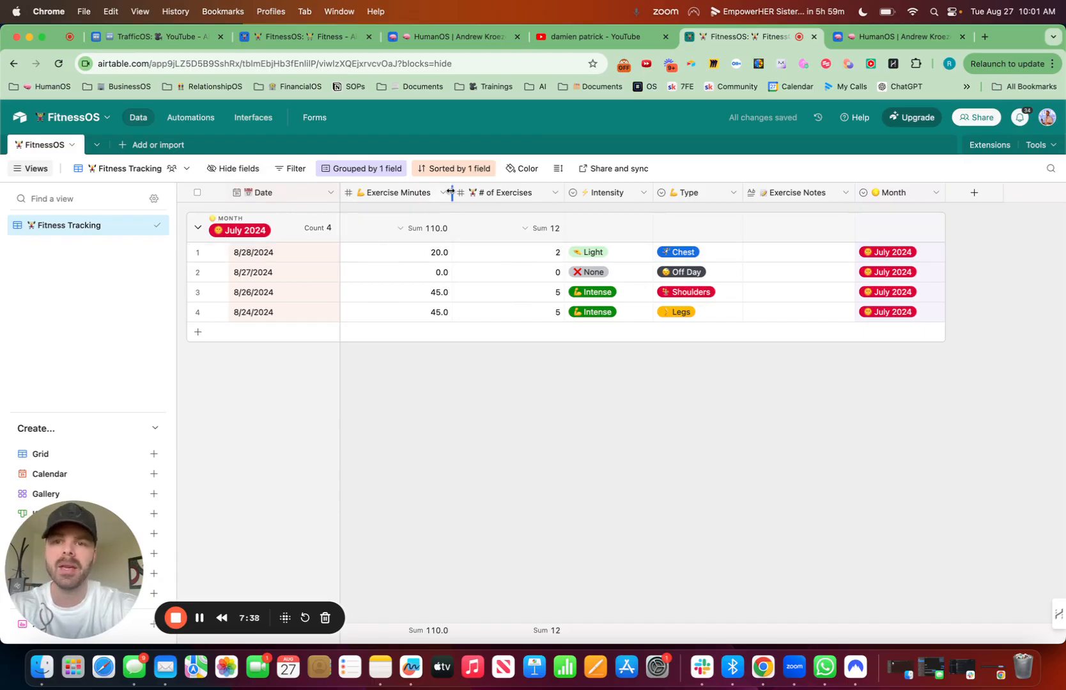
Step: Try Average as the group summary for Exercise Minutes and return the summary to Sum
left_click_drag(452, 192, 451, 192)
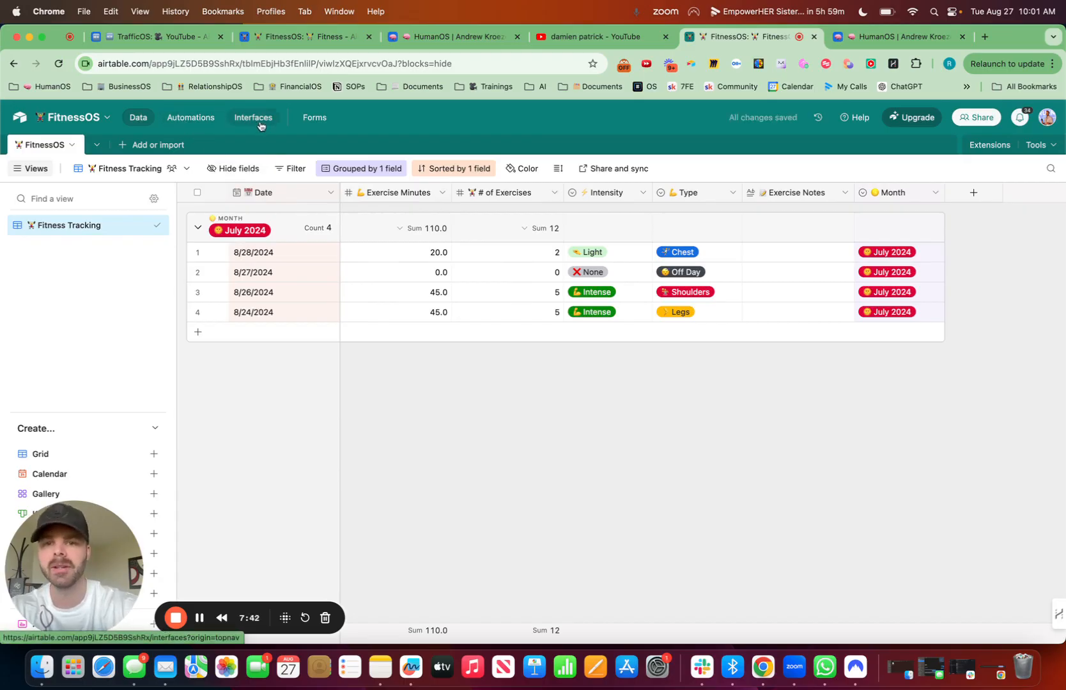
left_click(401, 234)
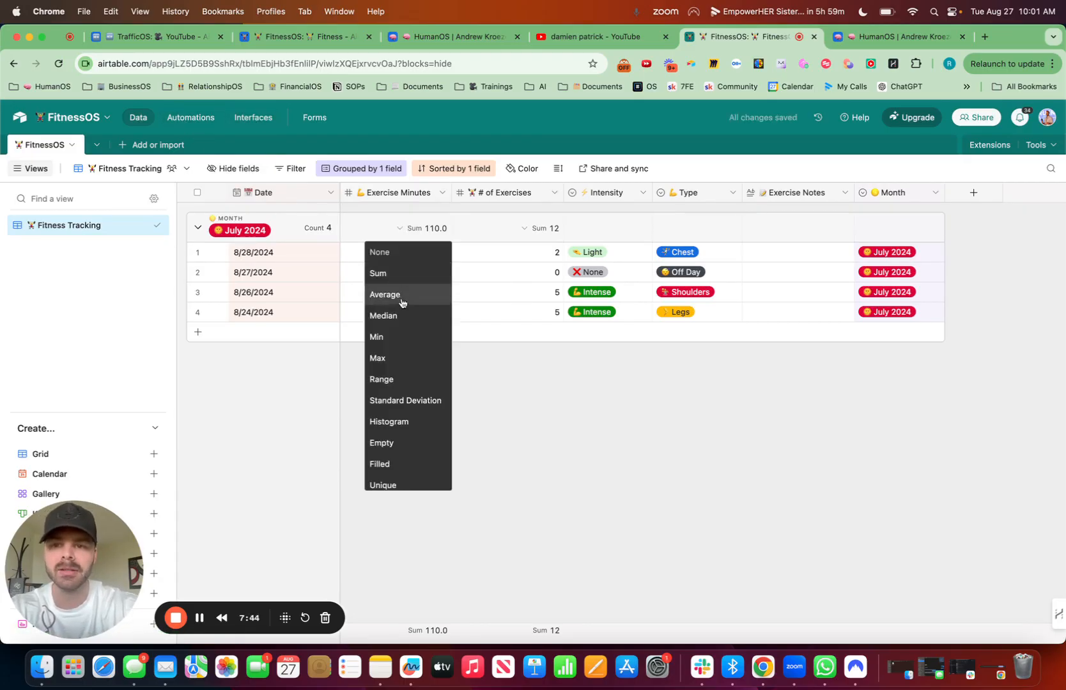
left_click(402, 306)
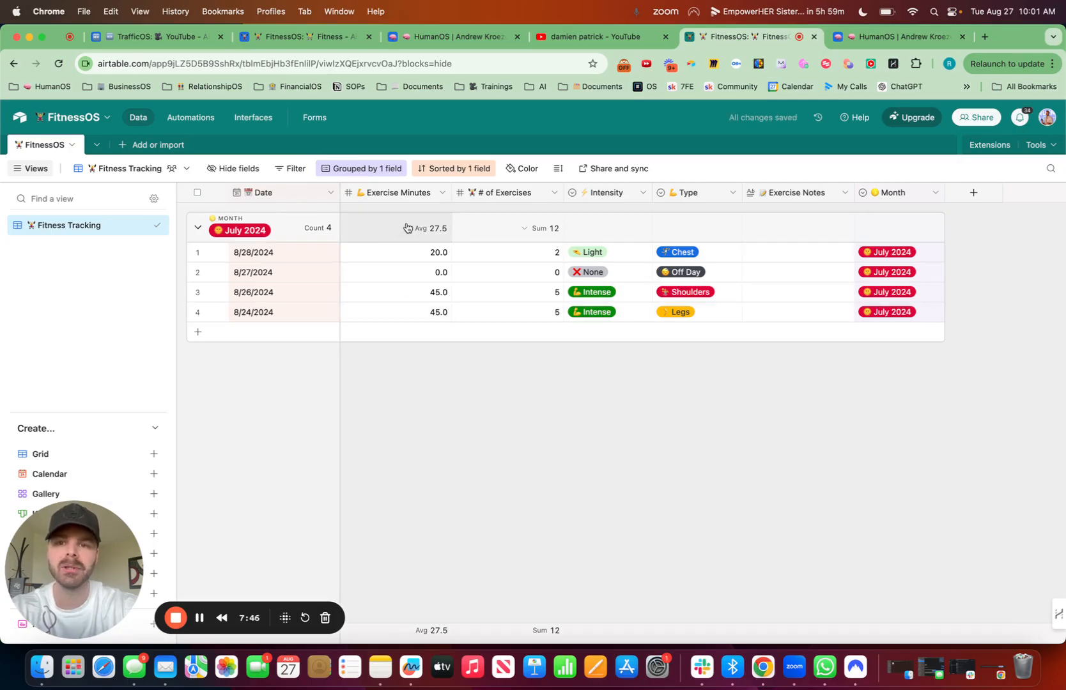
left_click(407, 229)
left_click(409, 275)
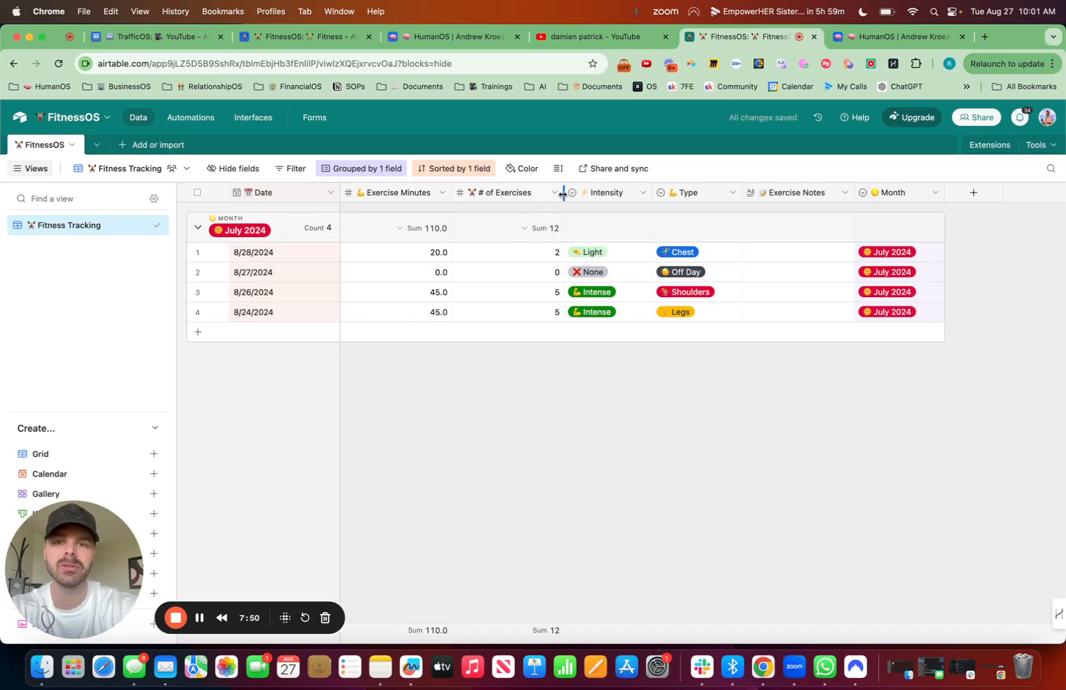
Step: Start building an interface named FitnessOS with a leading weightlifter emoji, and use that emoji as its icon
left_click(255, 118)
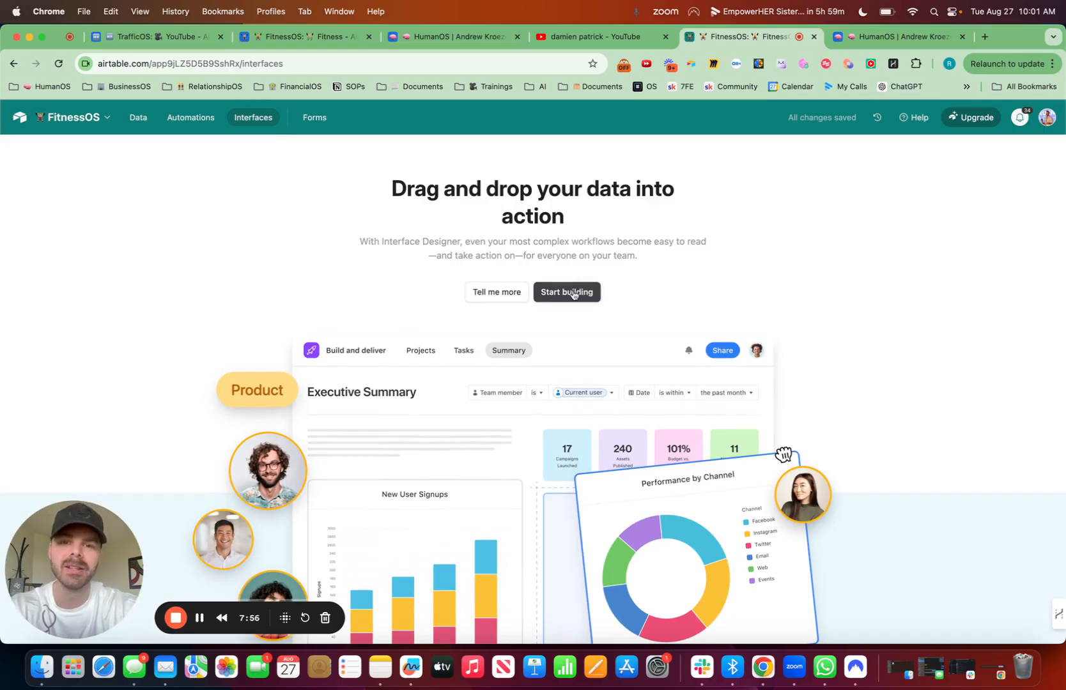
left_click(567, 292)
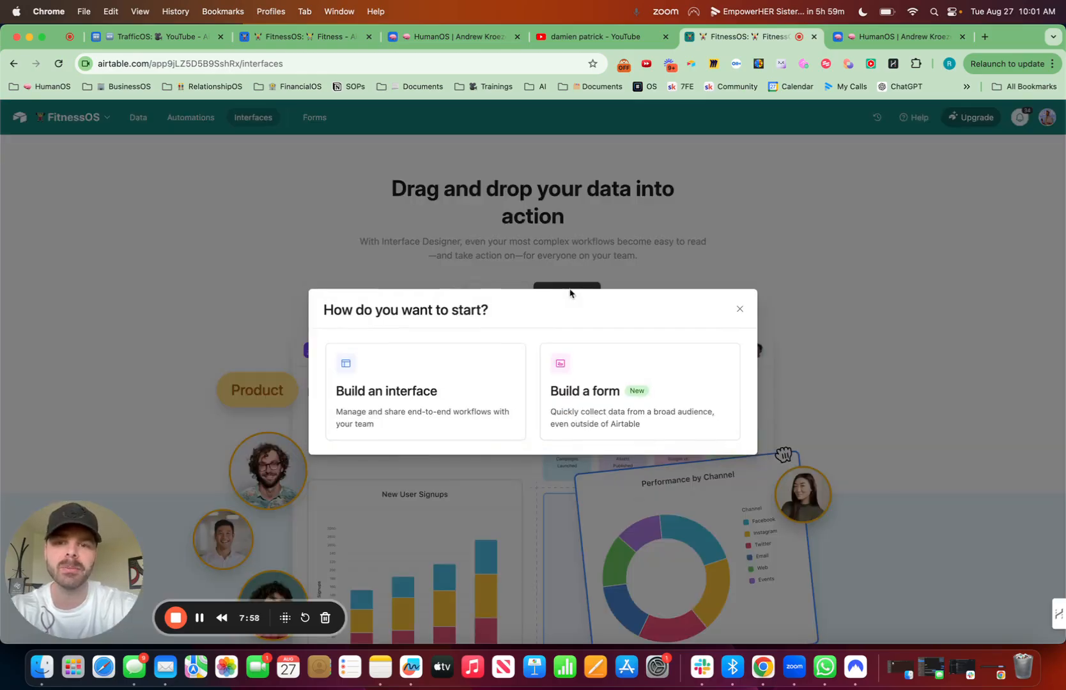
left_click(470, 396)
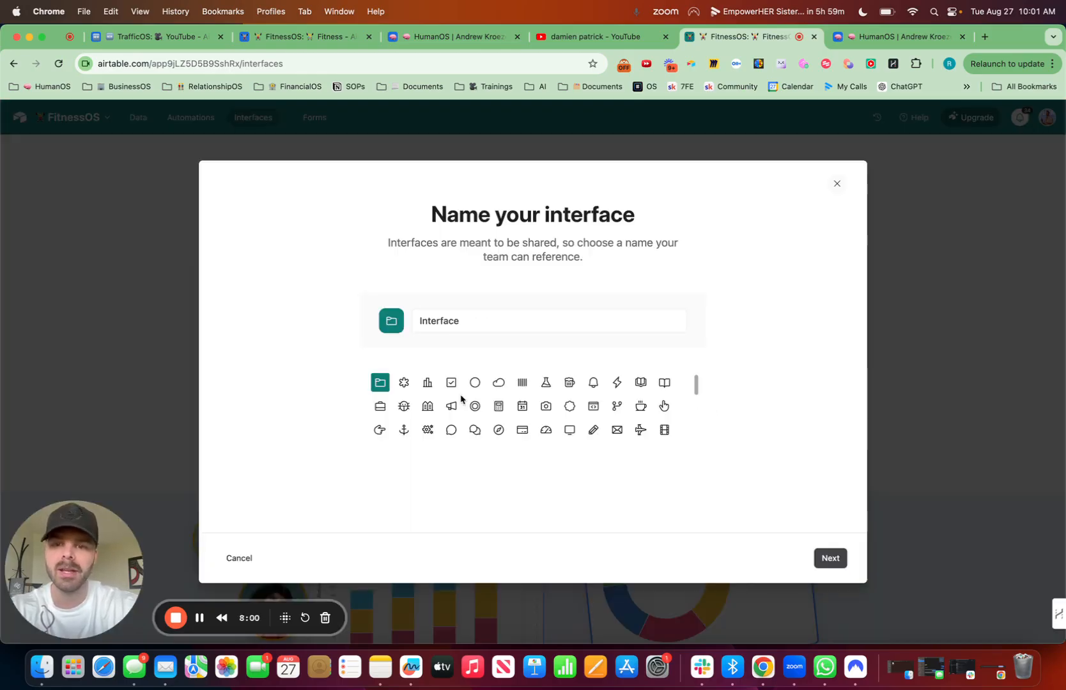
left_click_drag(468, 327, 410, 325)
key("ctrl+super+space")
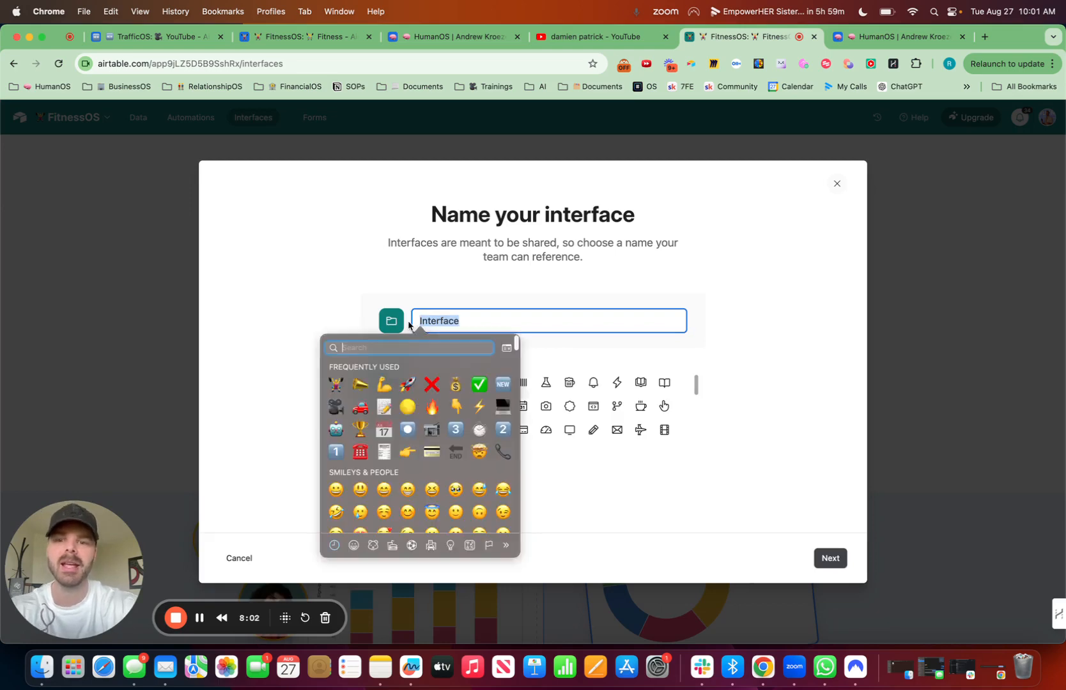
left_click(337, 386)
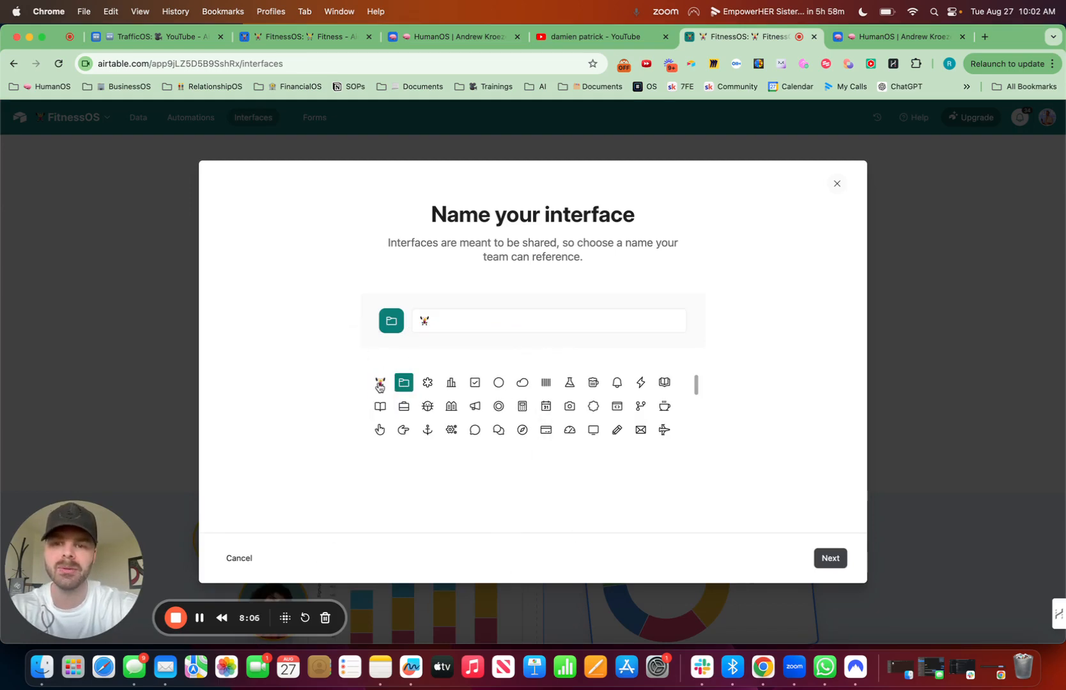
left_click(379, 382)
left_click(454, 319)
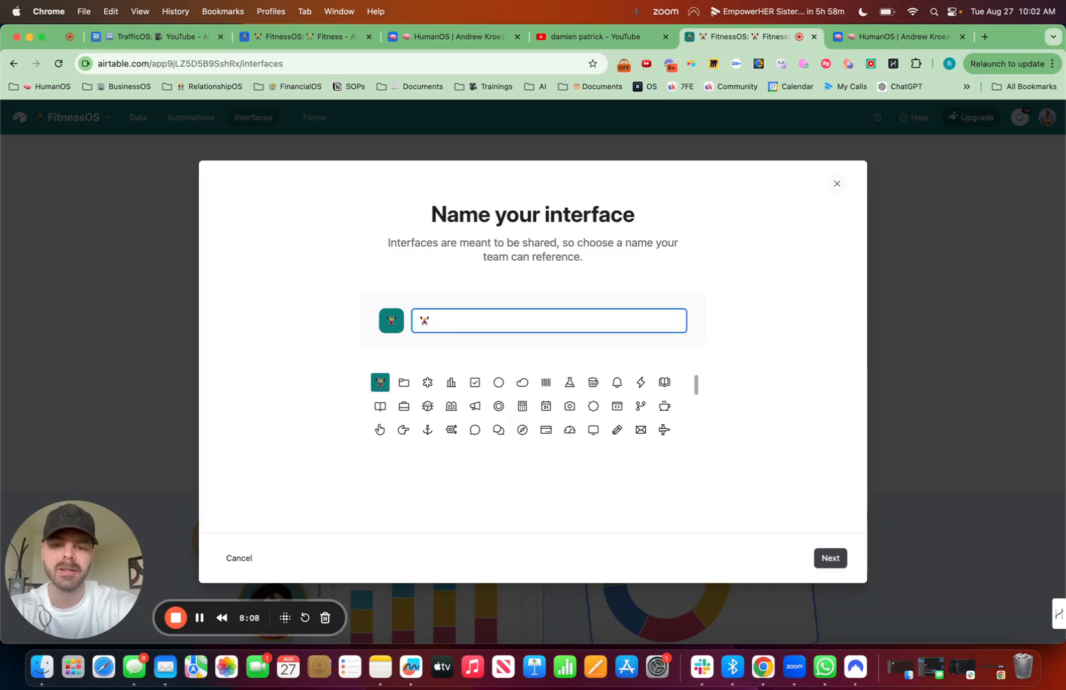
type("FitnessOS")
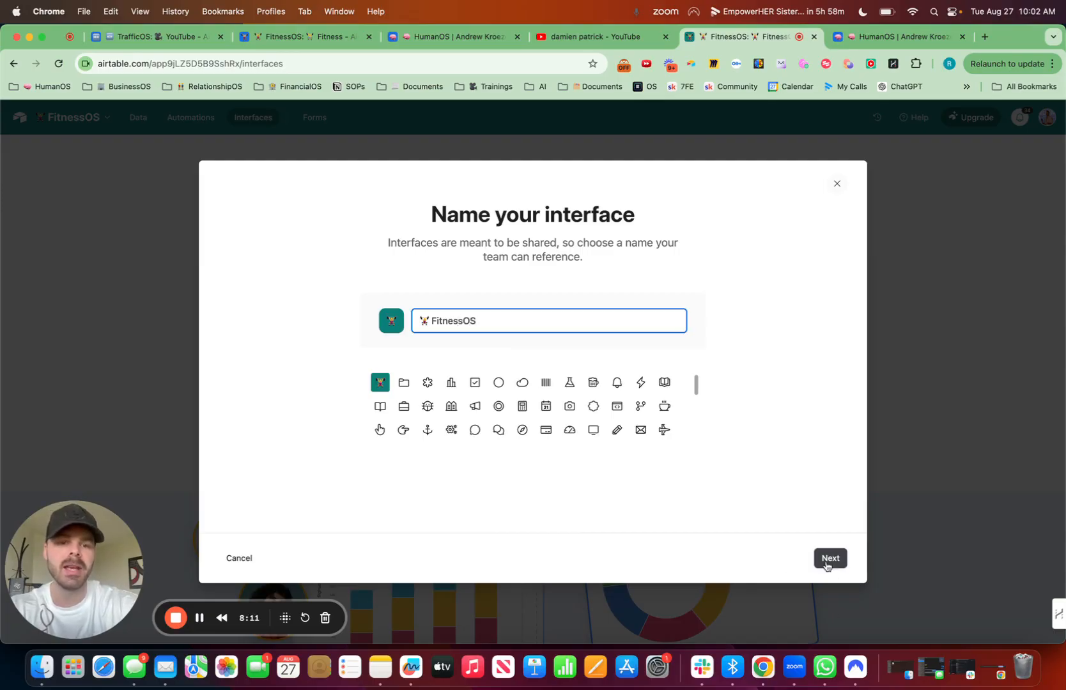
left_click(828, 559)
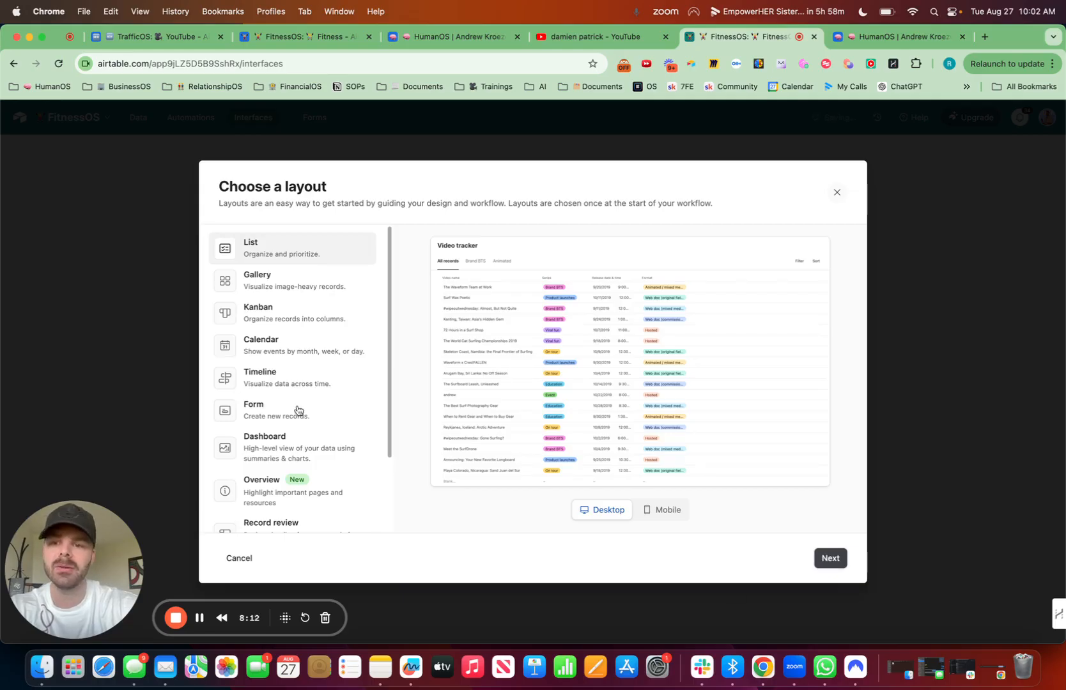
Step: Choose the Dashboard layout, compare its mobile and desktop previews, and create the page connected to the FitnessOS table
scroll(298, 409, "down", 3)
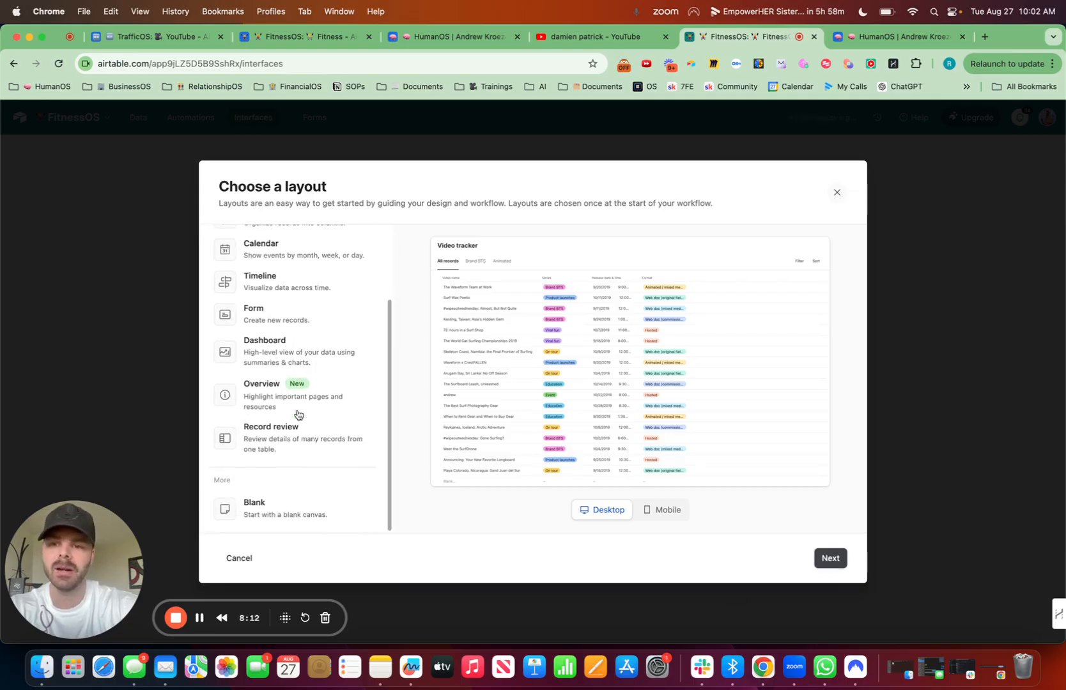
left_click(302, 357)
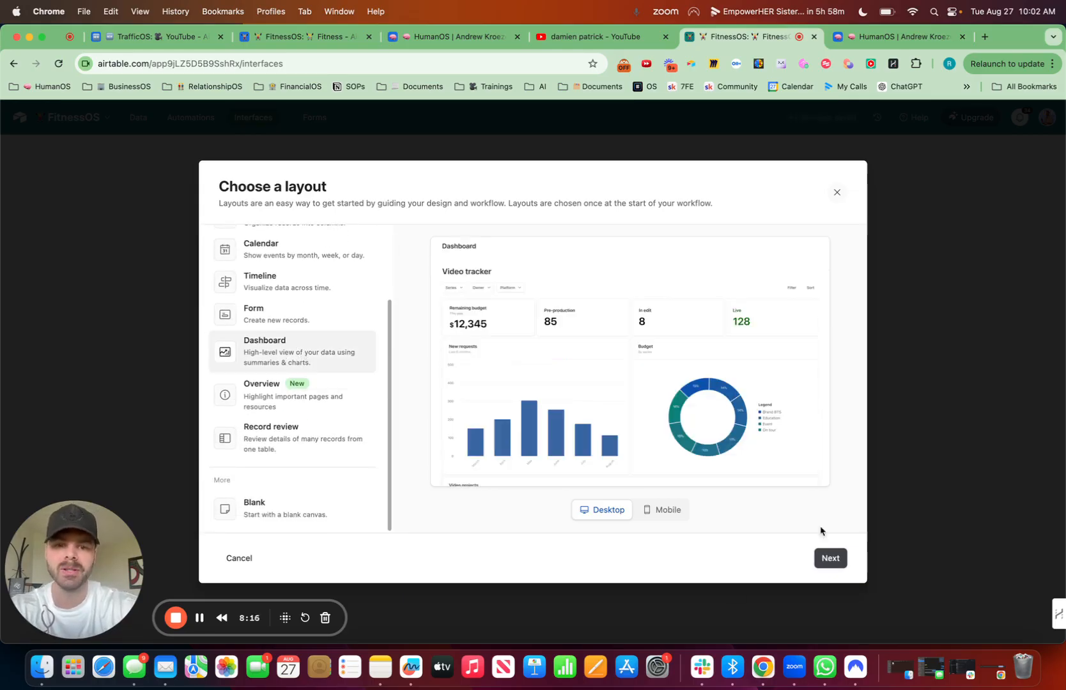
left_click(670, 512)
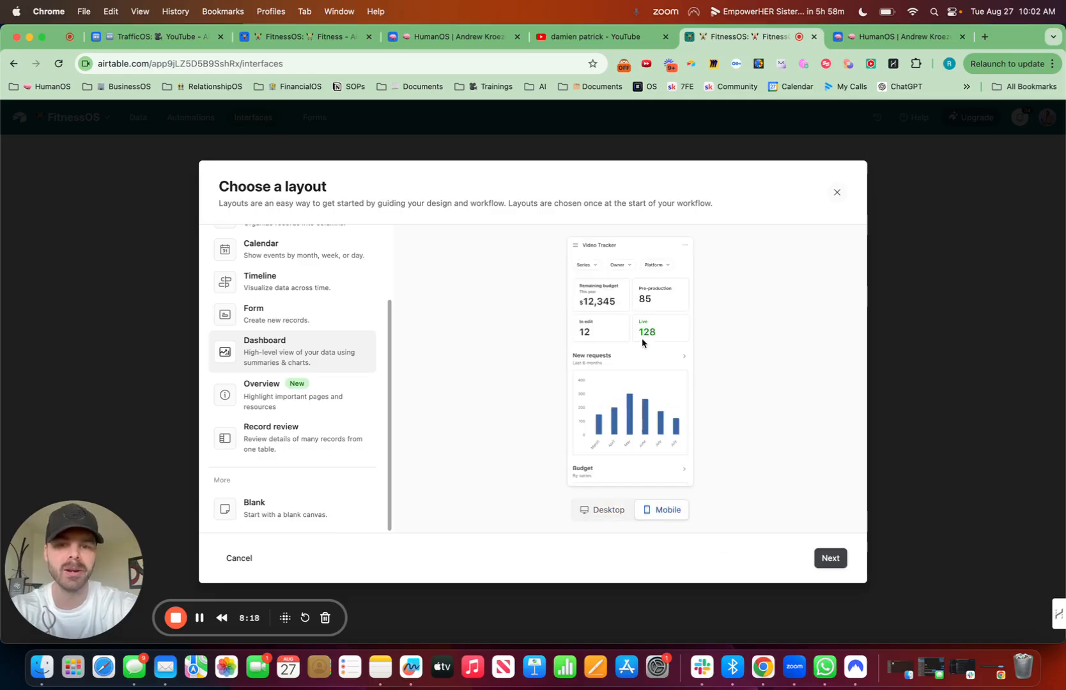
left_click(614, 512)
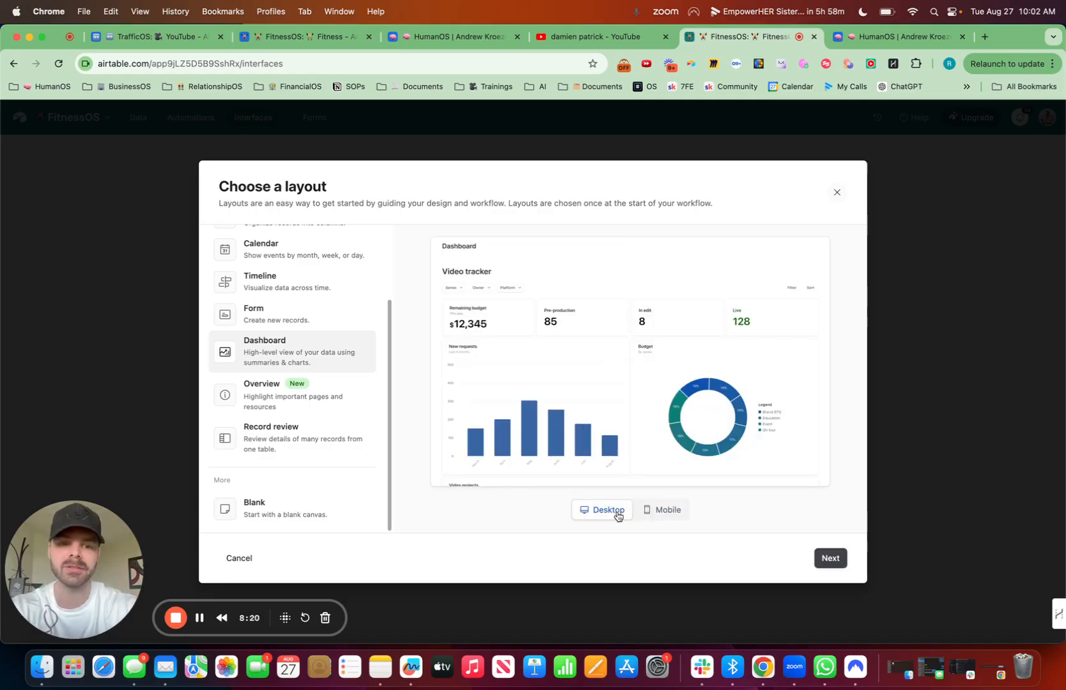
left_click(835, 563)
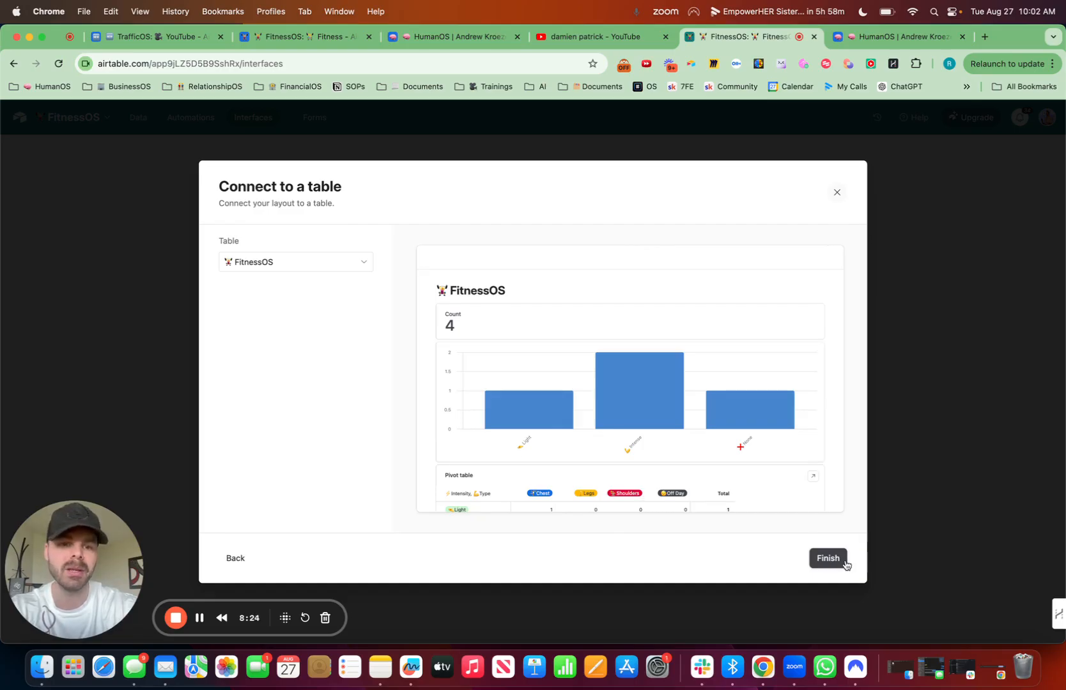
left_click(844, 562)
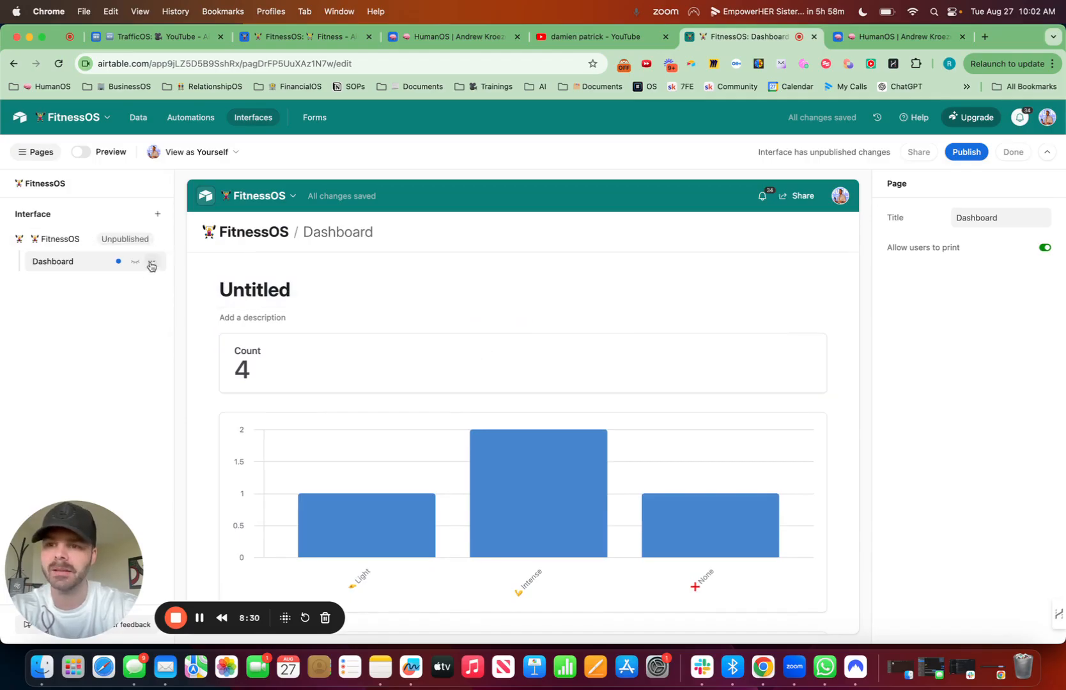
Step: Title the dashboard's untitled group FitnessOS Dashboard, preceded by the weightlifter emoji
left_click(296, 294)
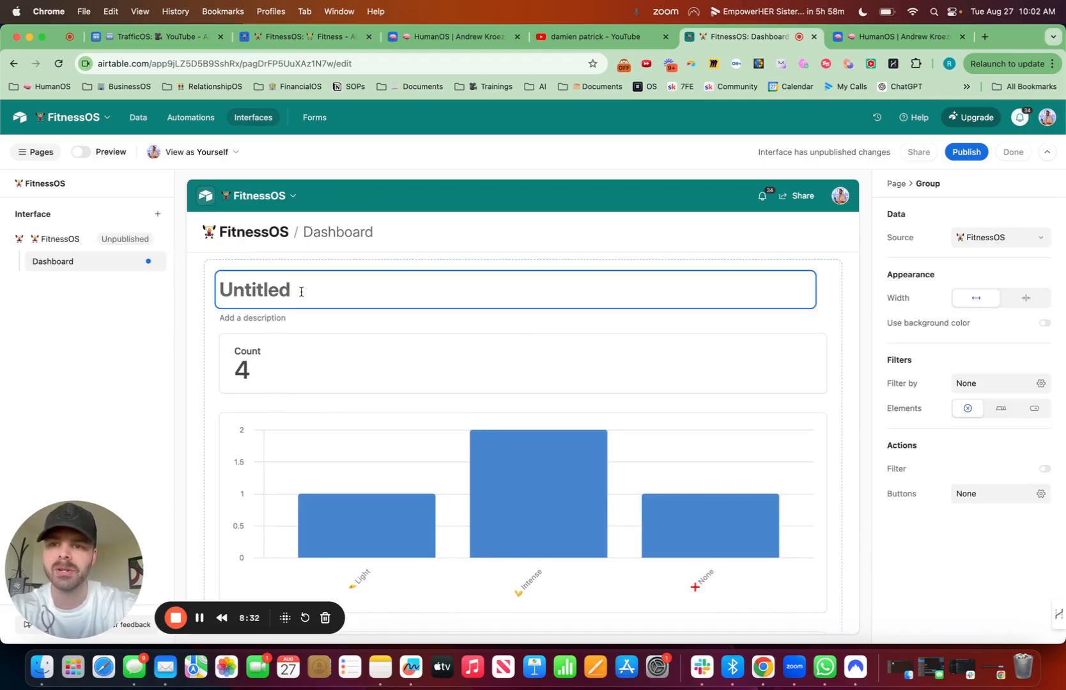
key("ctrl+super+space")
type("lift")
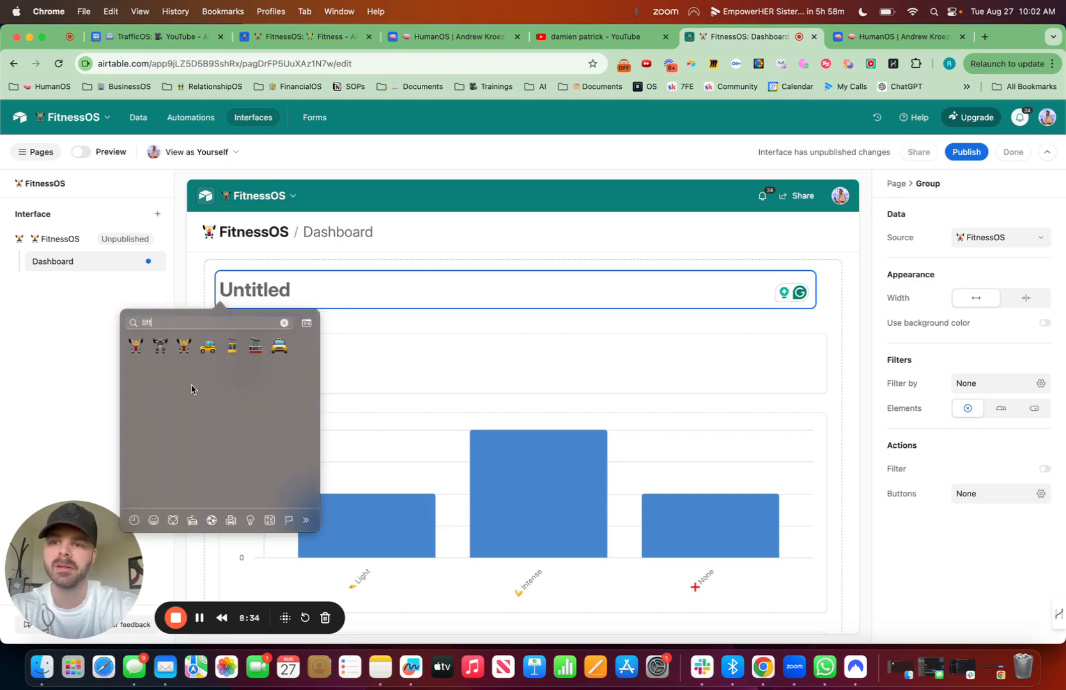
key("Return")
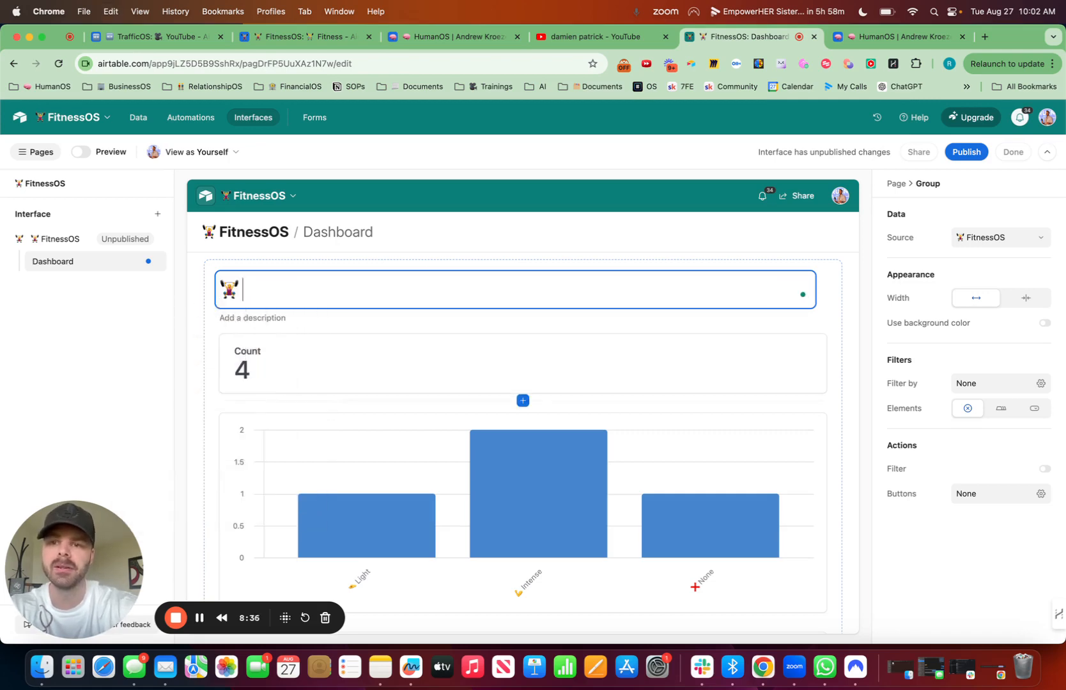
type("FitnessOS Ds")
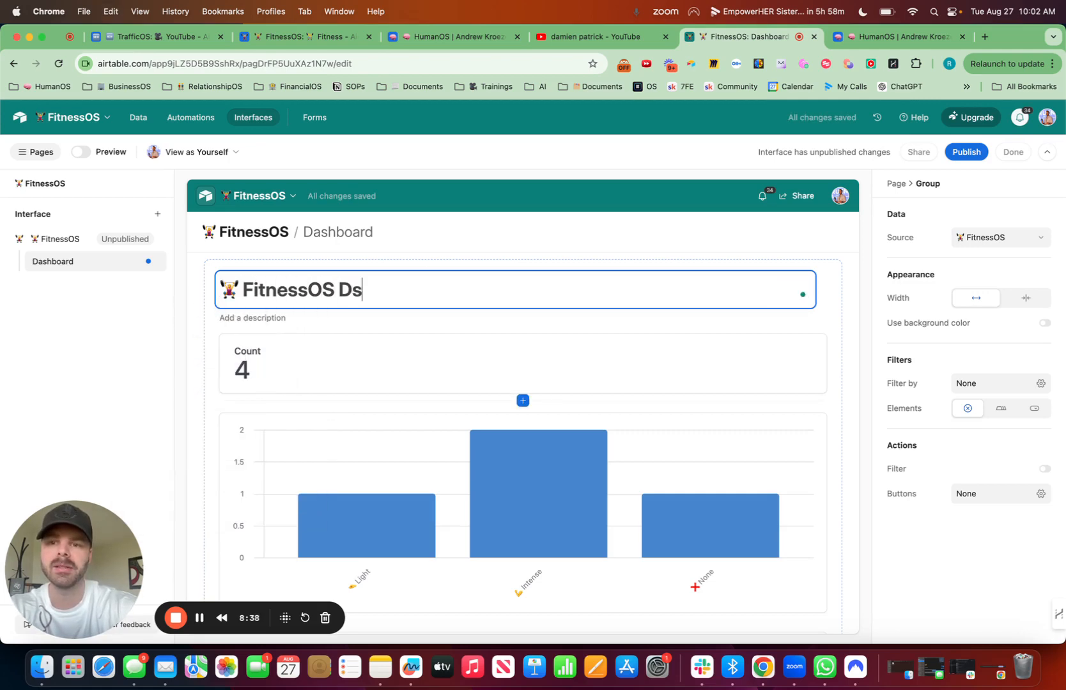
key("BackSpace")
type("ashboard")
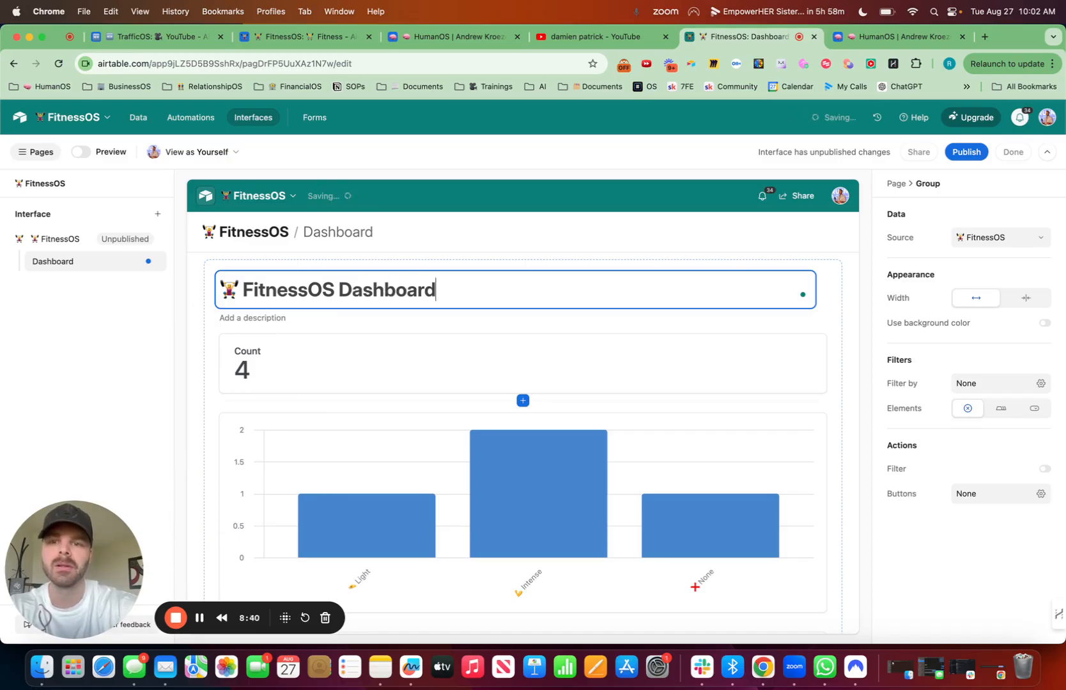
Step: Set the dashboard bar chart's X-axis to the Date field, bucketed by Month
scroll(535, 500, "down", 2)
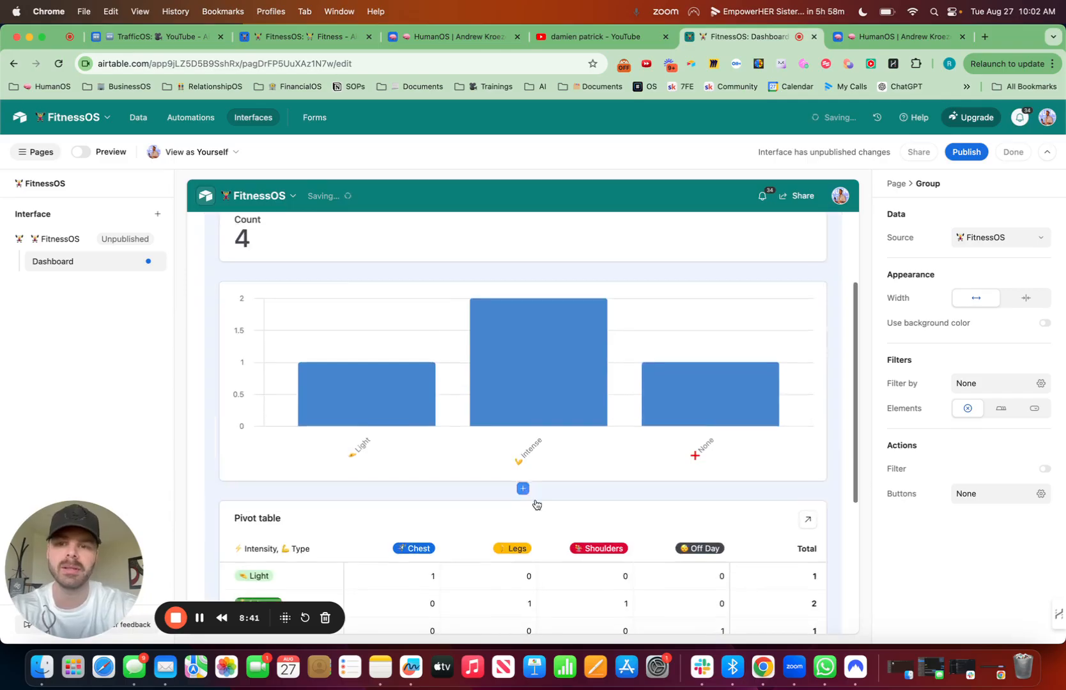
left_click(541, 463)
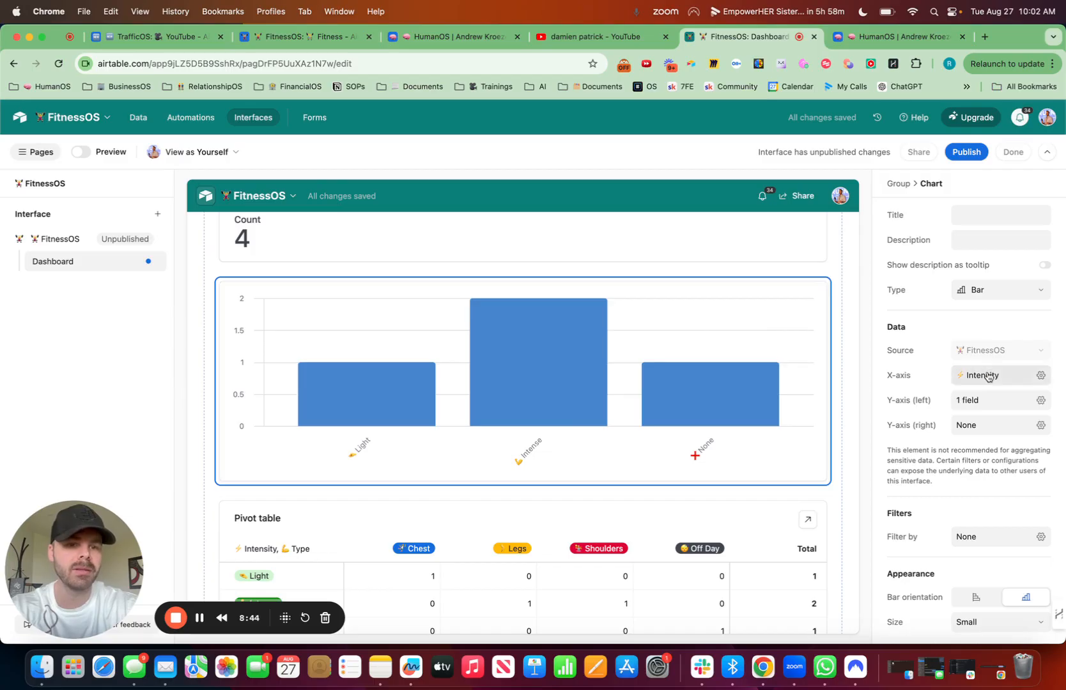
left_click(1041, 377)
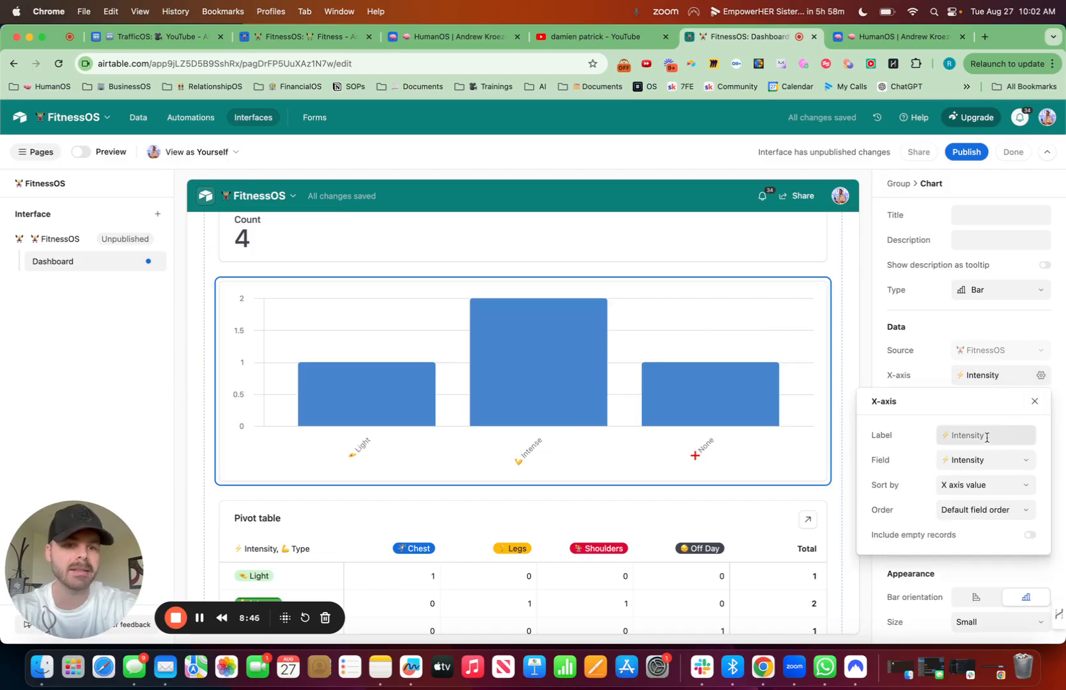
left_click(982, 461)
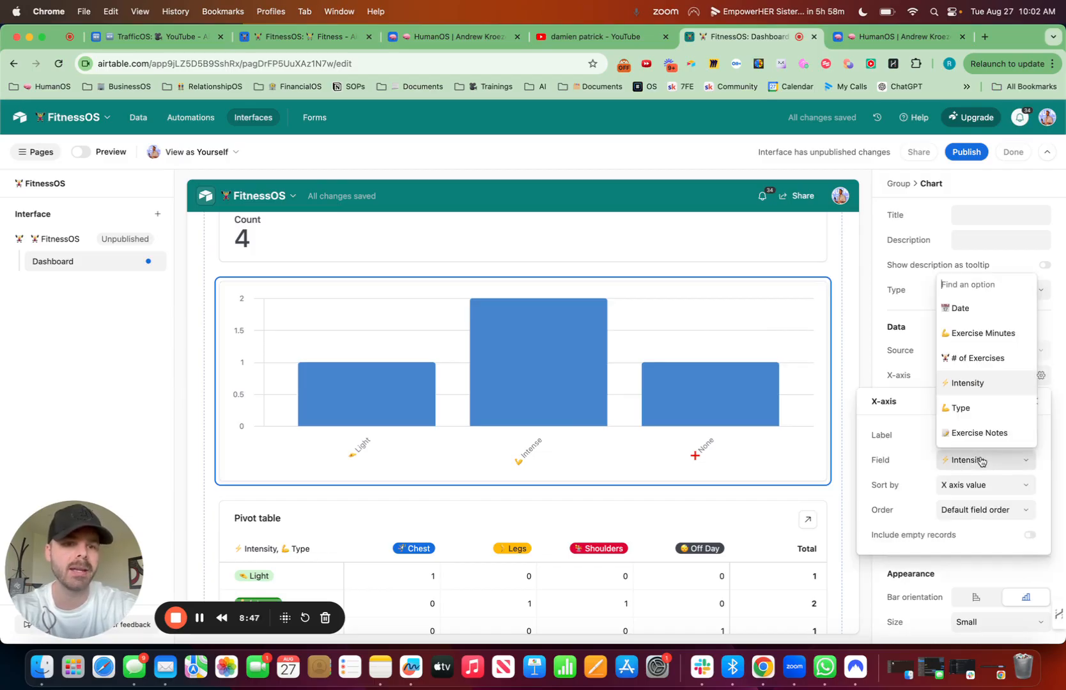
left_click(961, 309)
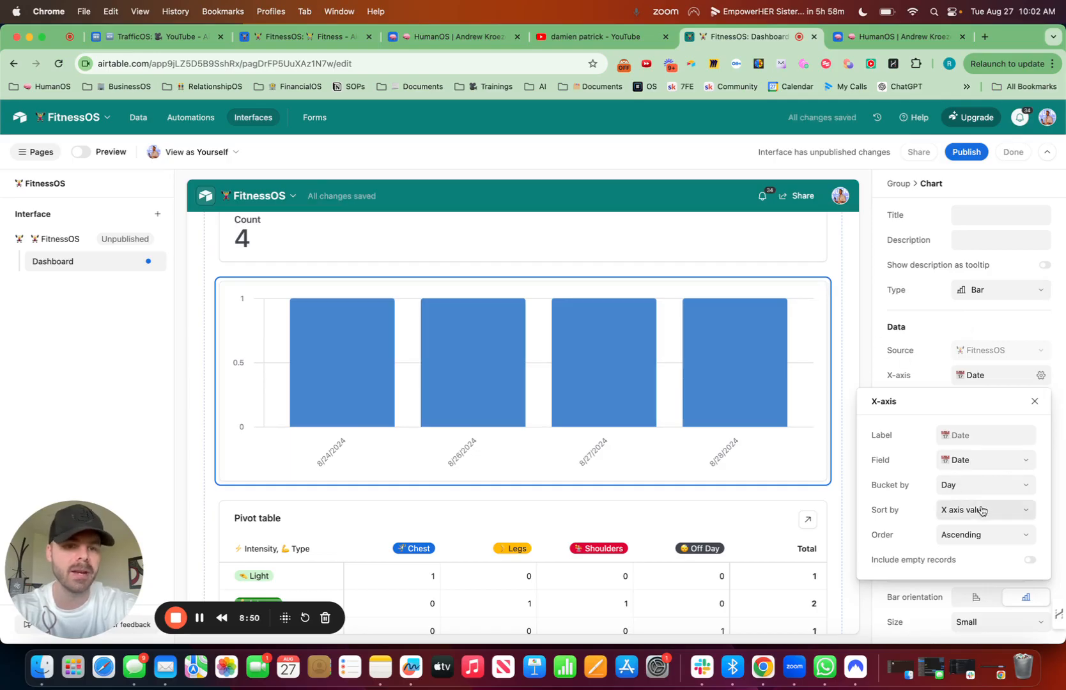
left_click(975, 486)
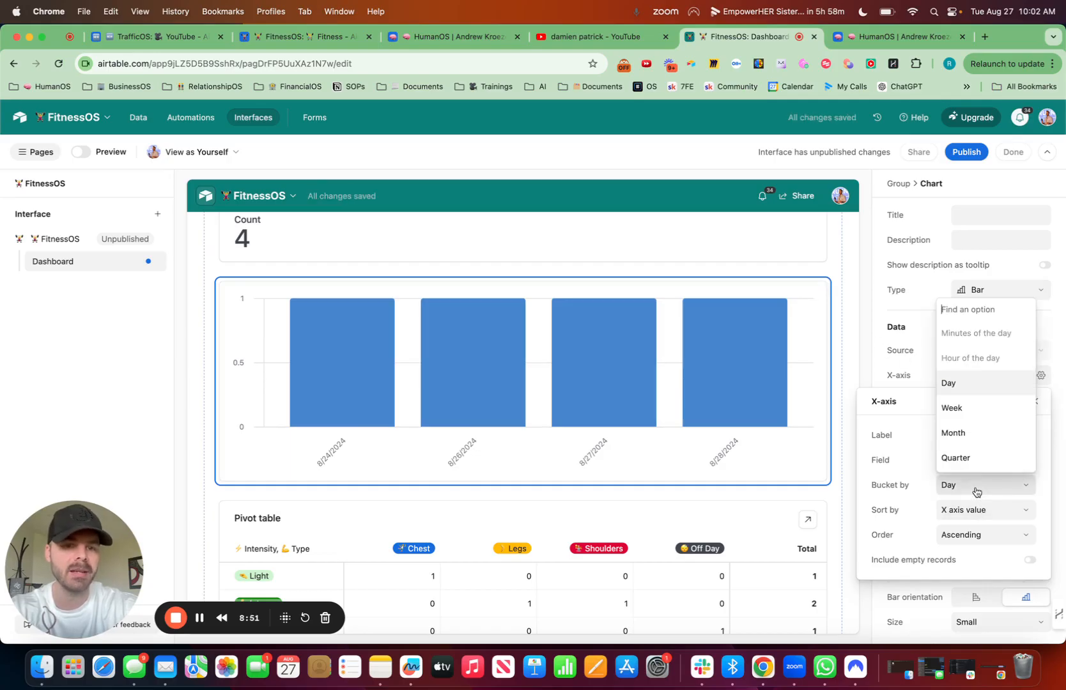
left_click(966, 433)
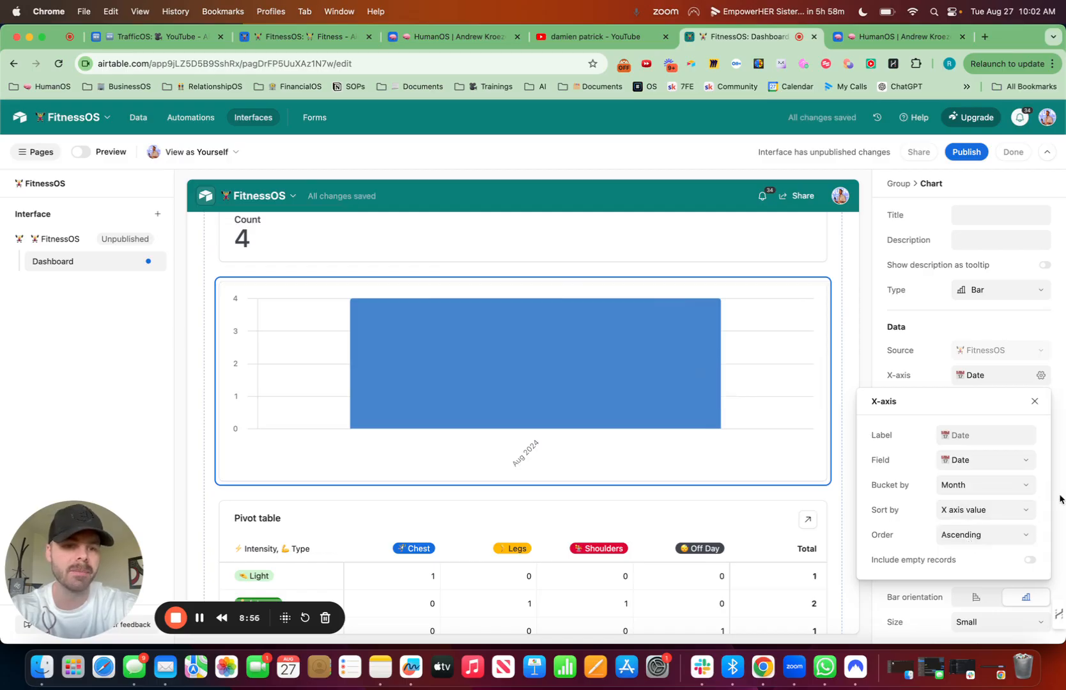
left_click(1061, 498)
Step: Use Exercise Minutes as the field for the chart's left Y-axis
left_click(1042, 404)
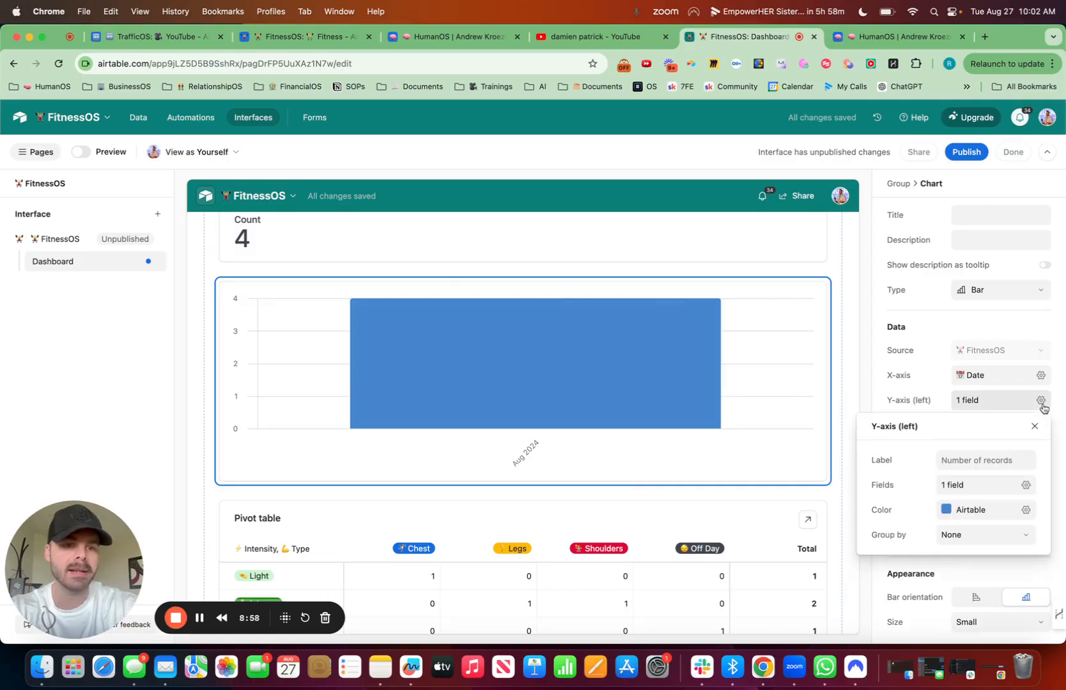
left_click(1008, 488)
left_click(878, 551)
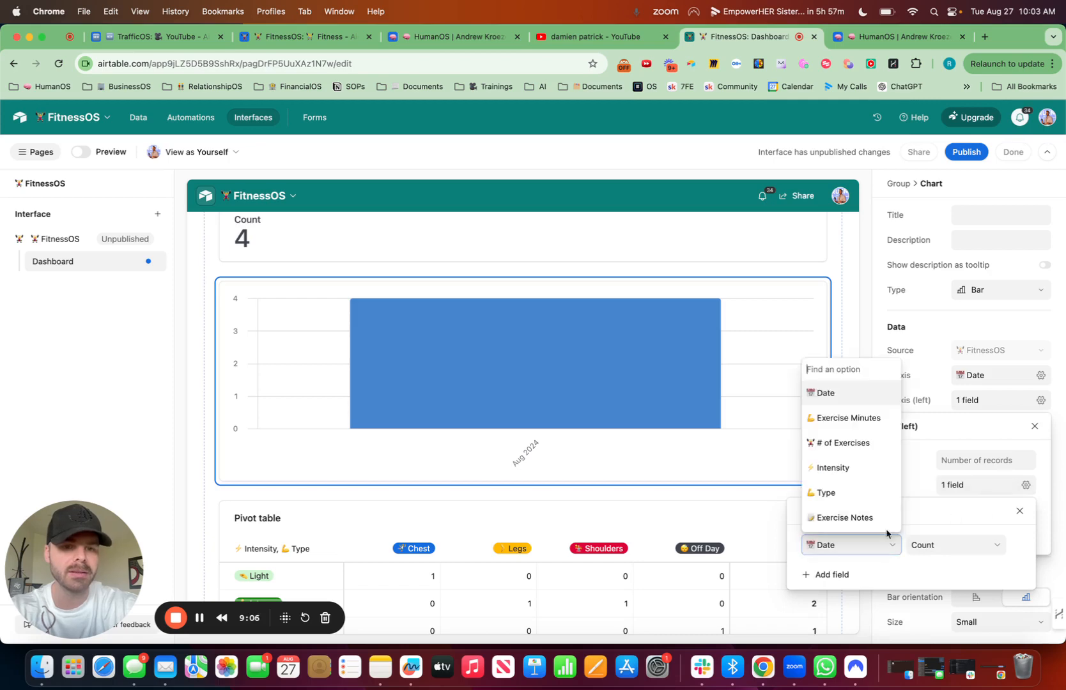
type("mint")
key("BackSpace")
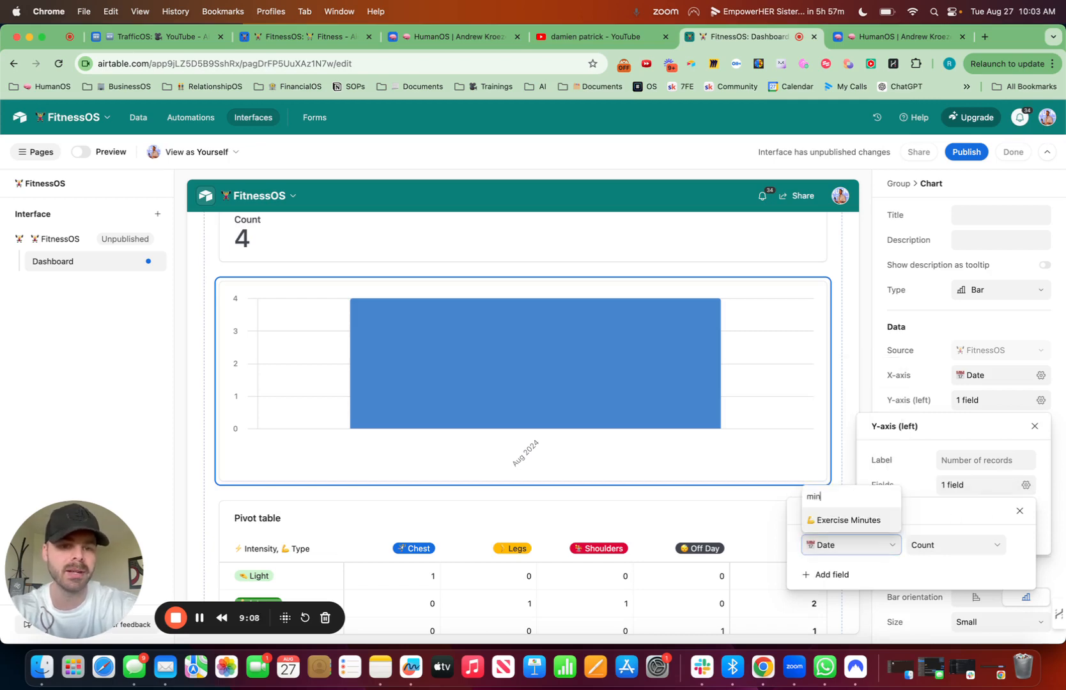
left_click(854, 521)
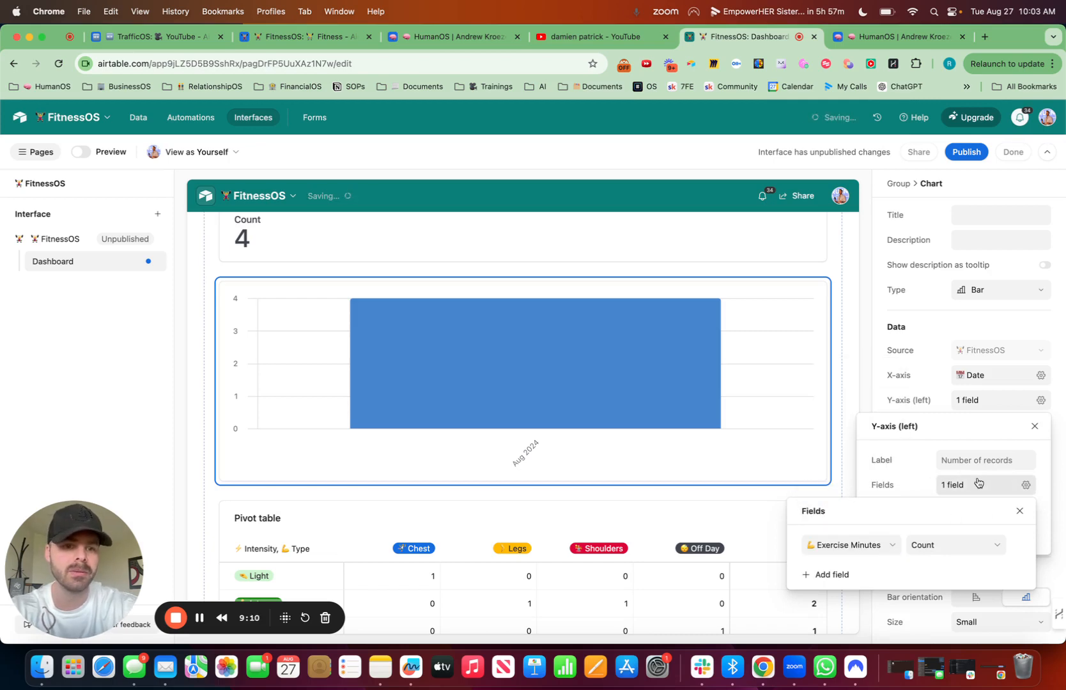
left_click(1042, 506)
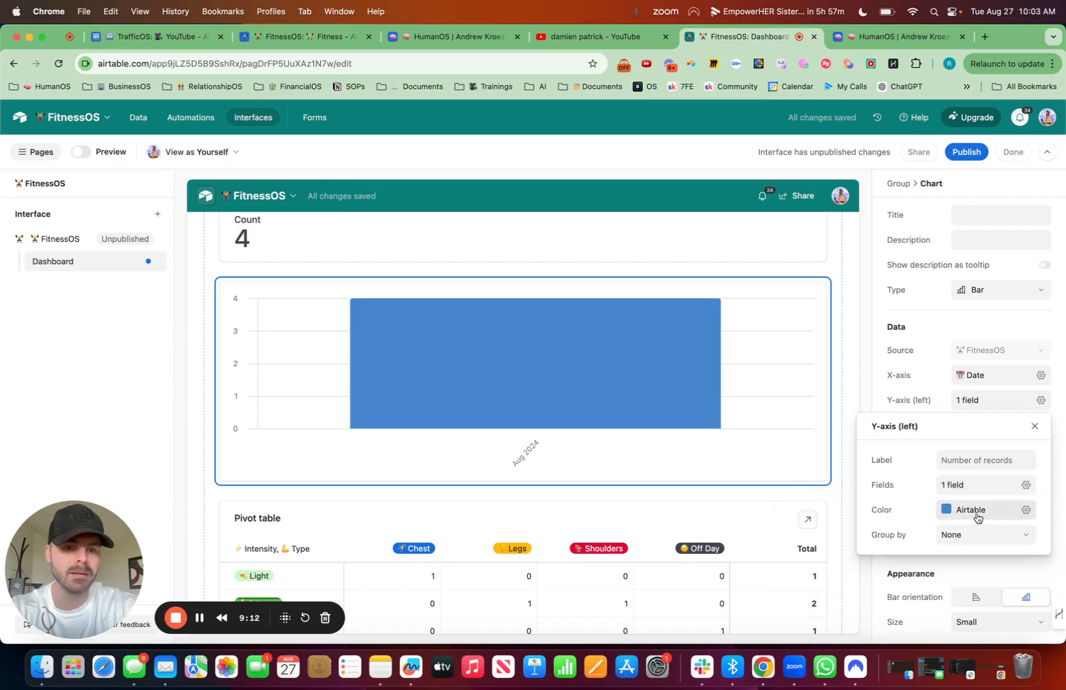
Step: Summarize Exercise Minutes on the chart's left Y-axis by Sum
left_click(1005, 539)
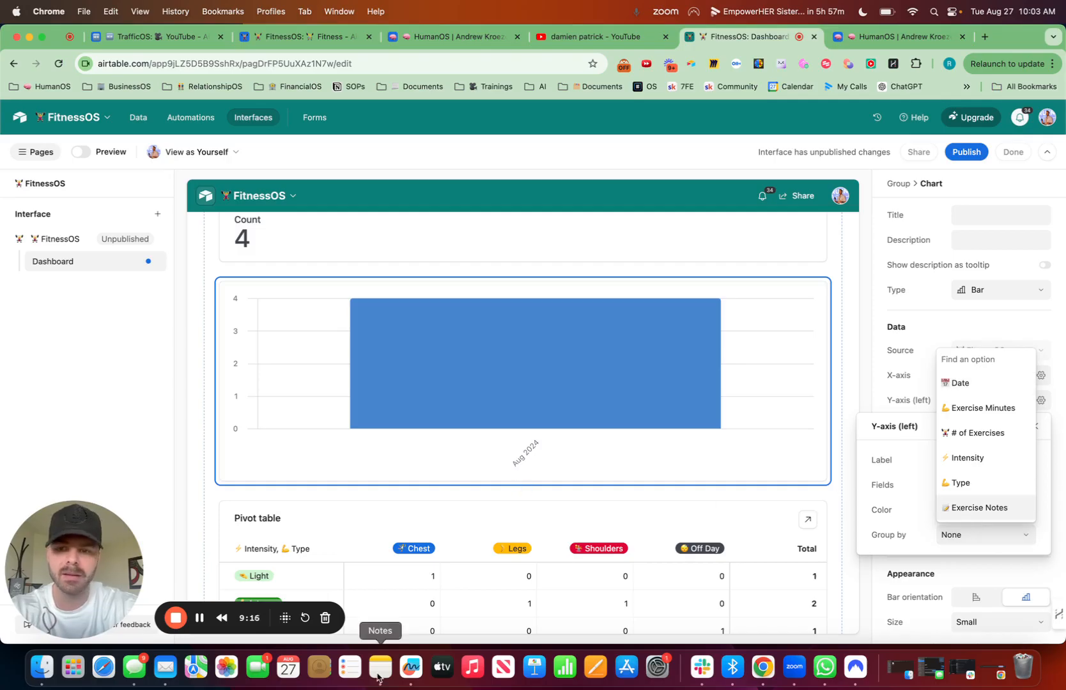
left_click(199, 623)
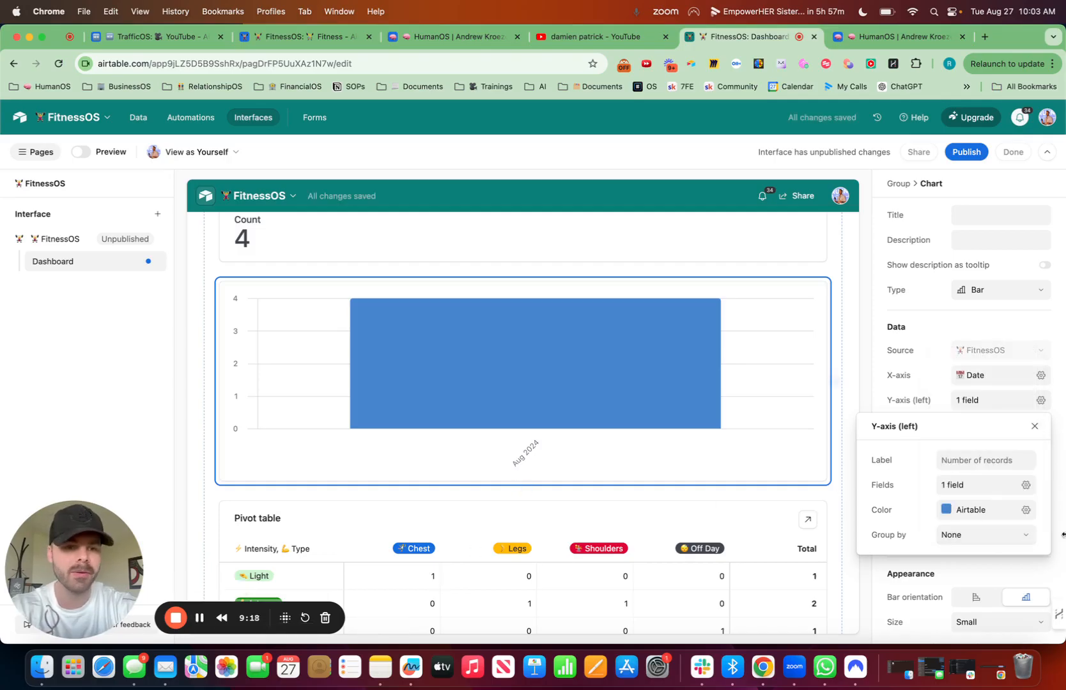
left_click(996, 490)
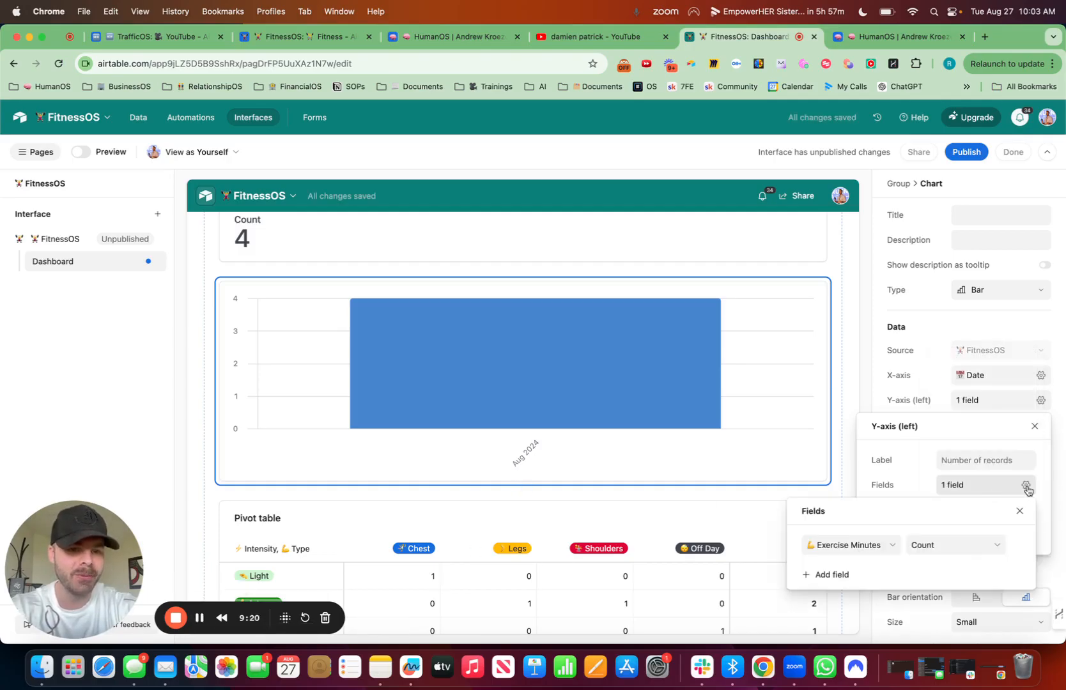
left_click(954, 554)
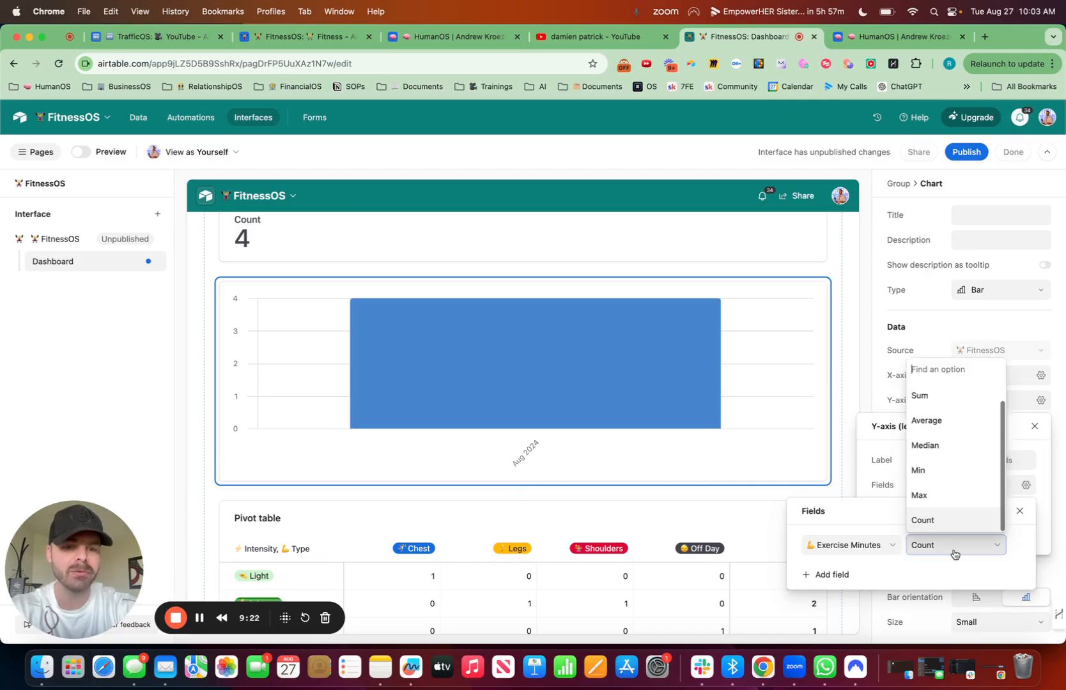
type("cum")
key("BackSpace")
key("BackSpace")
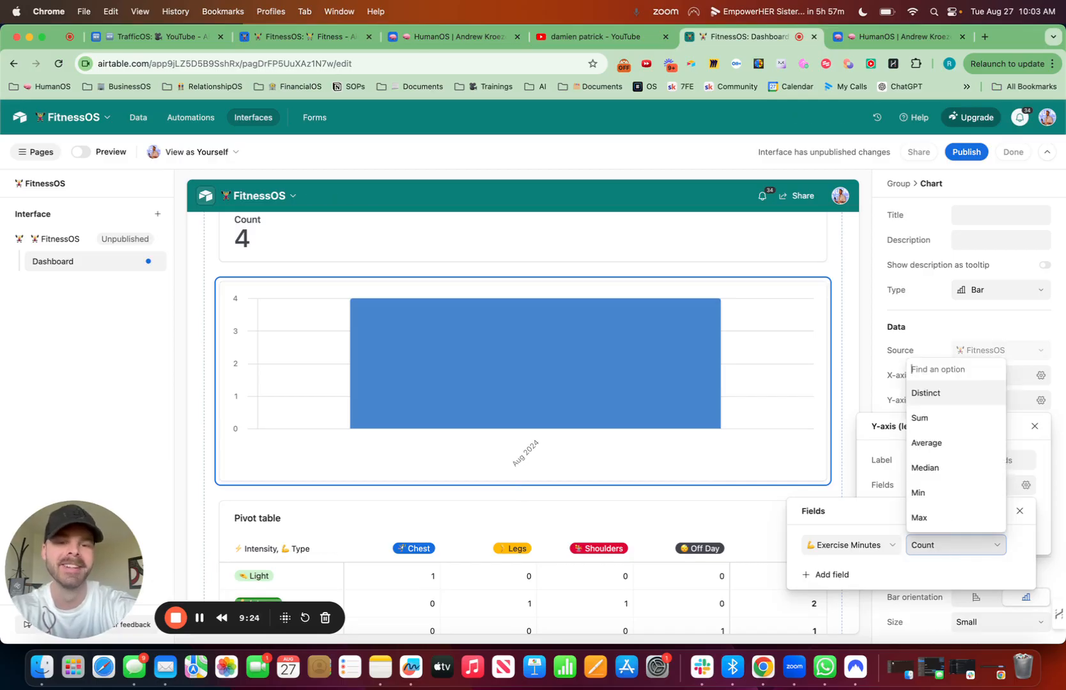
type("sum")
left_click(919, 519)
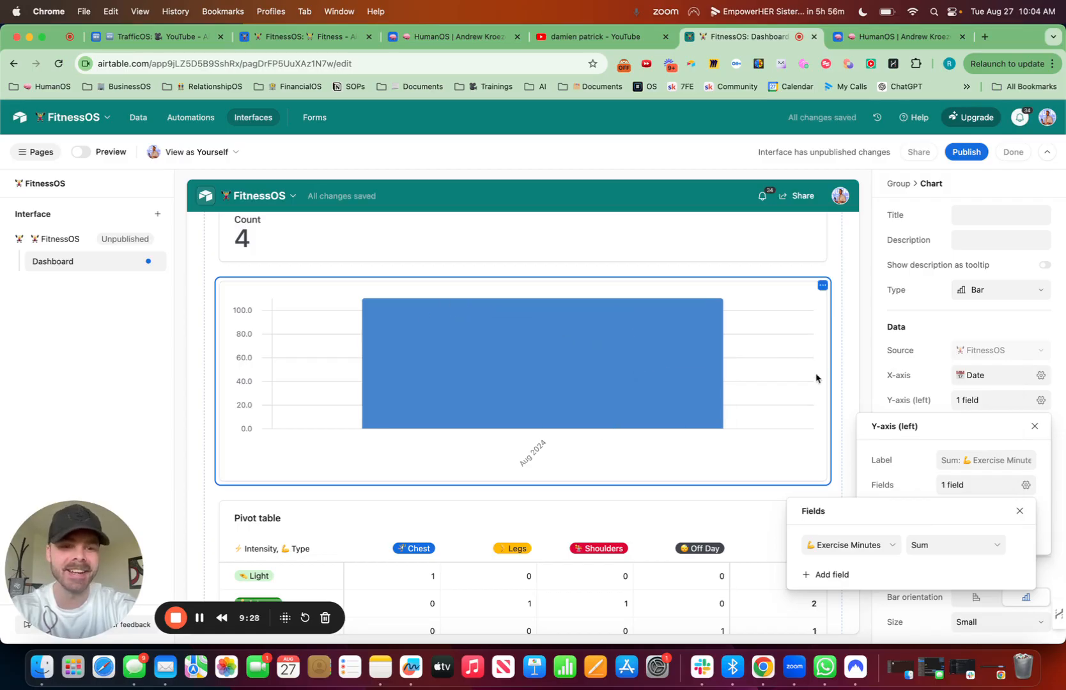
left_click(1043, 514)
Step: Group the chart's left Y-axis values by the Type field
left_click(971, 544)
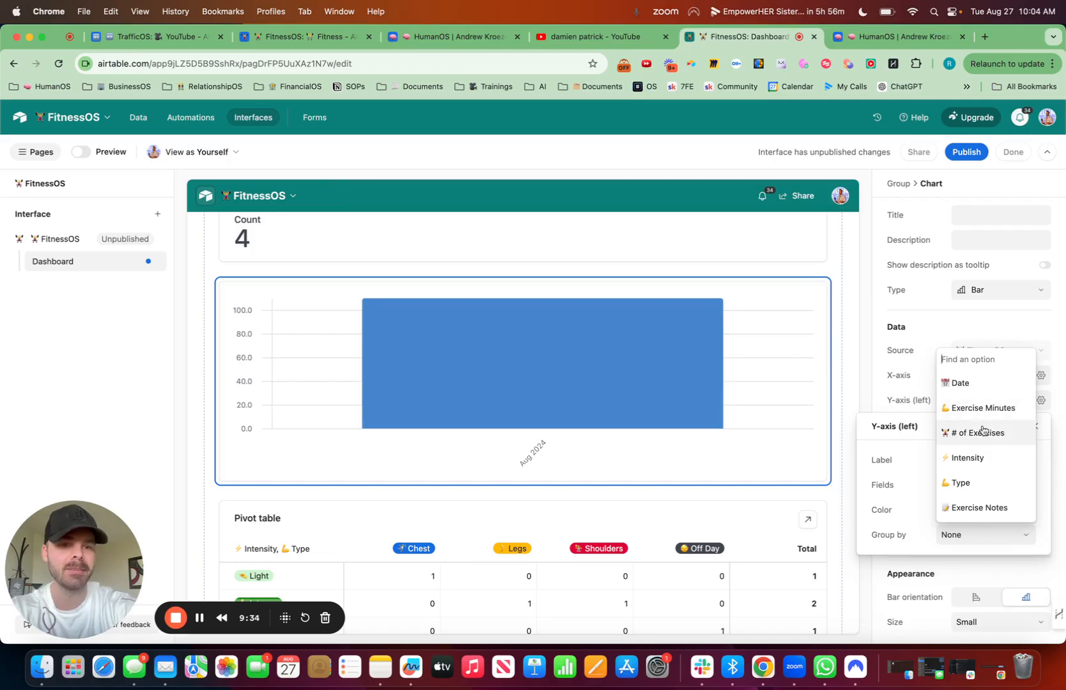
type("ex")
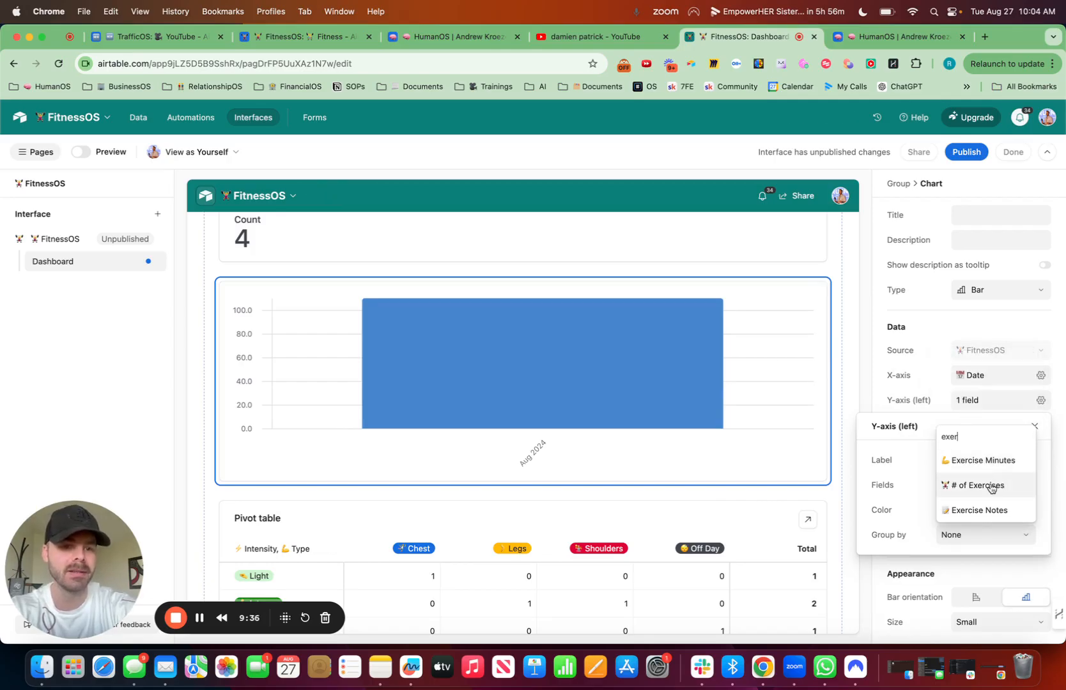
type("er")
key("BackSpace")
key("BackSpace")
key("BackSpace")
key("BackSpace")
type("type")
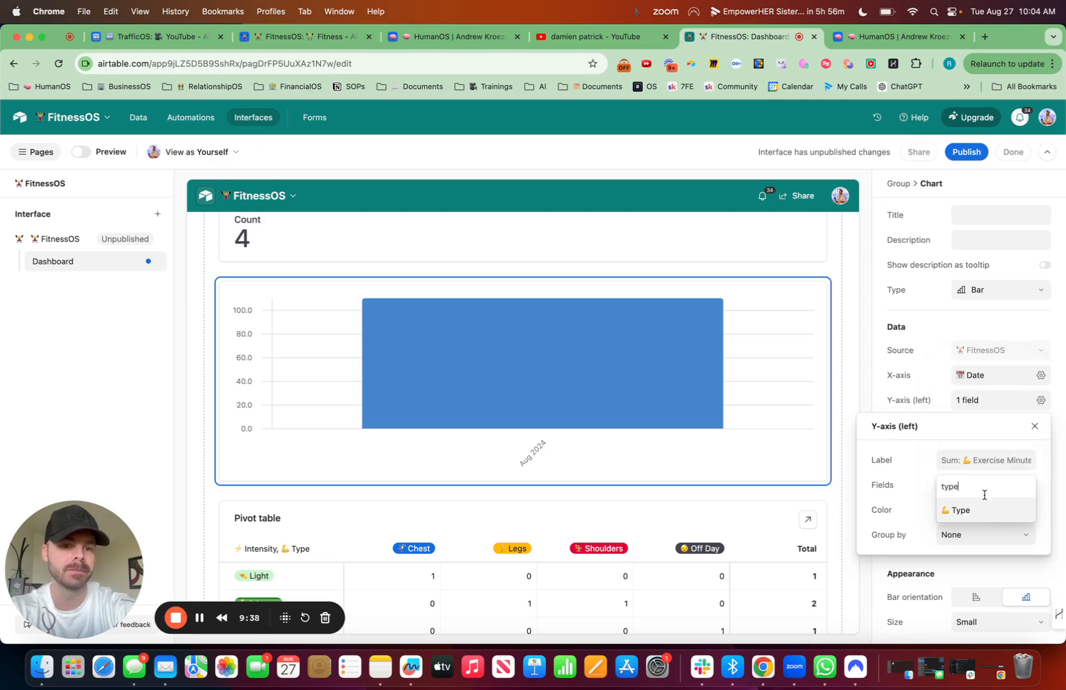
left_click(981, 511)
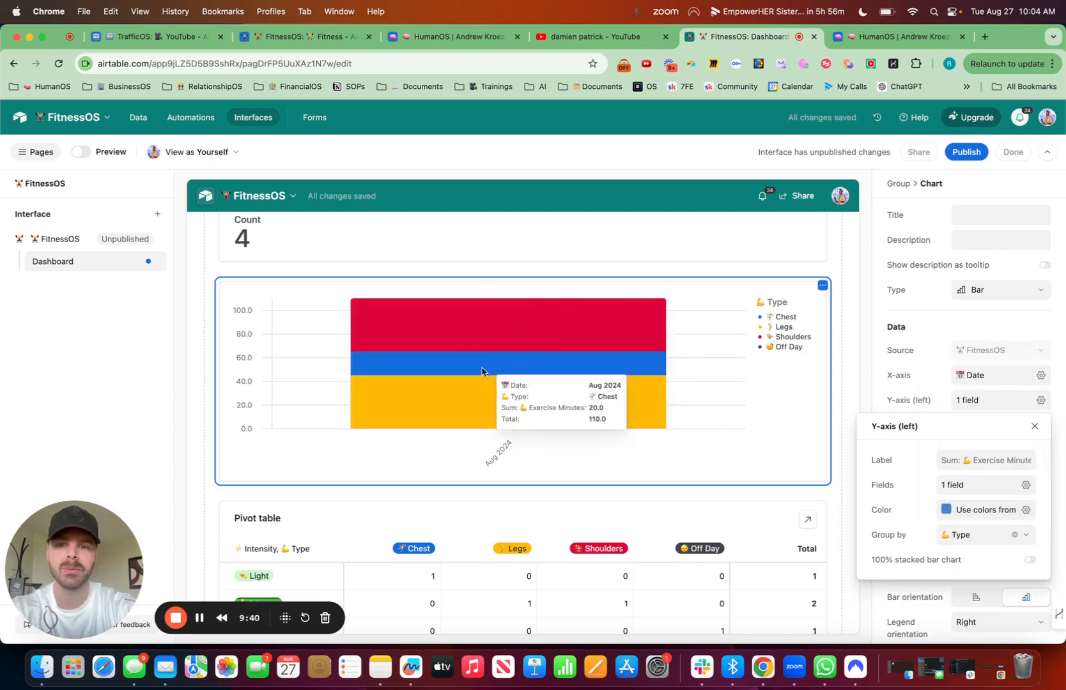
left_click(1057, 453)
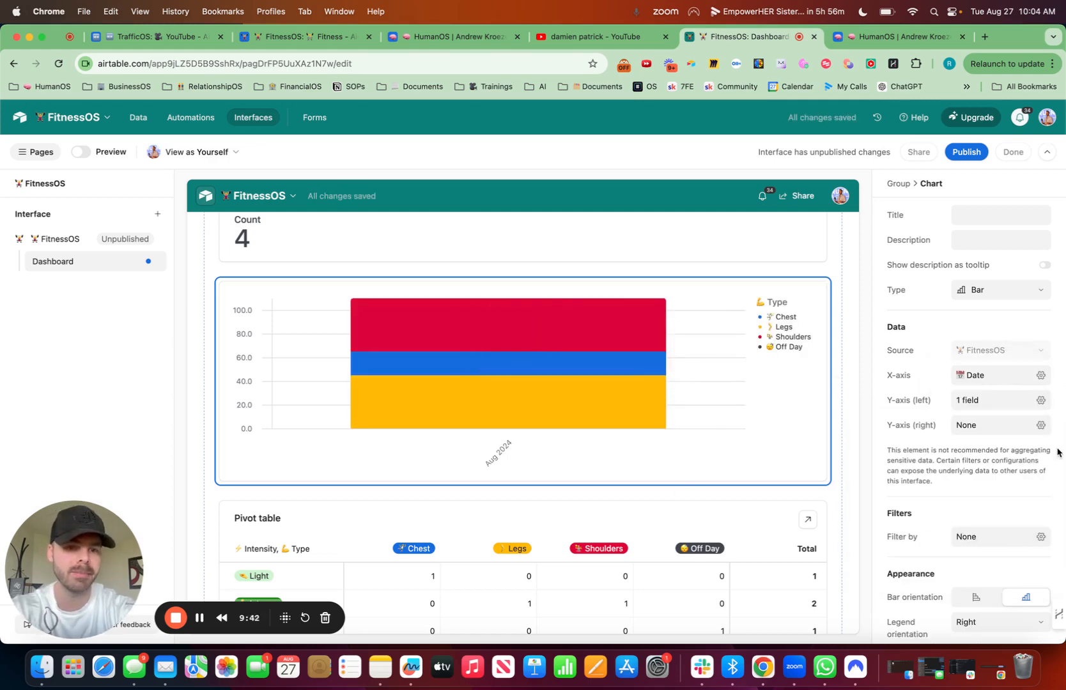
Step: Title the chart Fitness Minutes, preceded by the weightlifter emoji
left_click(972, 212)
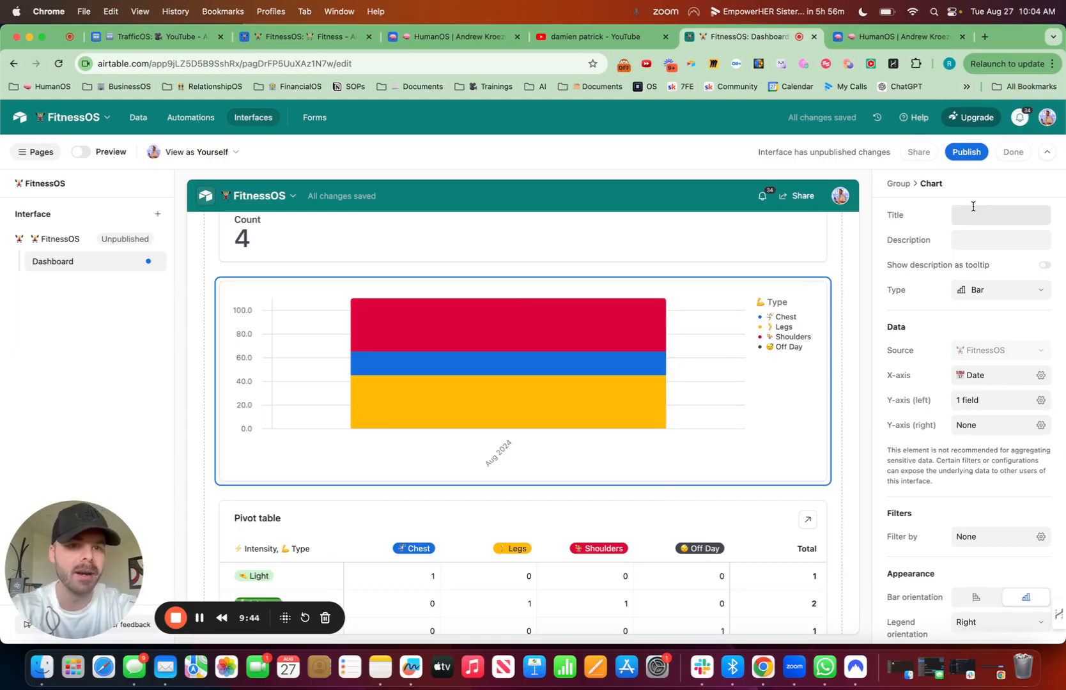
key("ctrl+super+space")
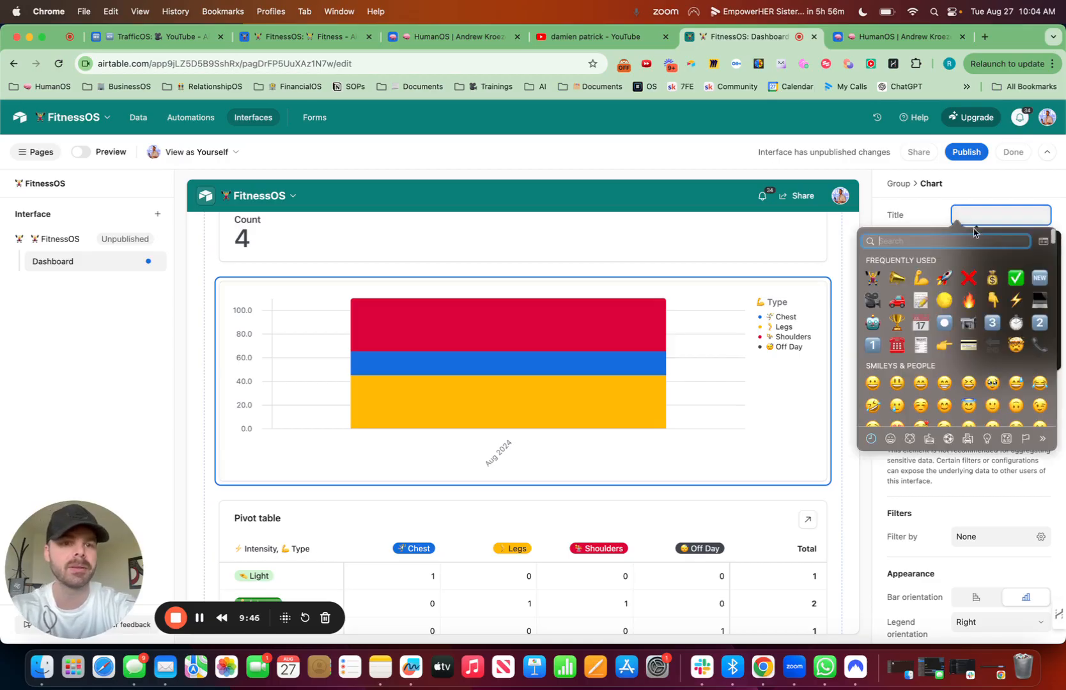
left_click(871, 279)
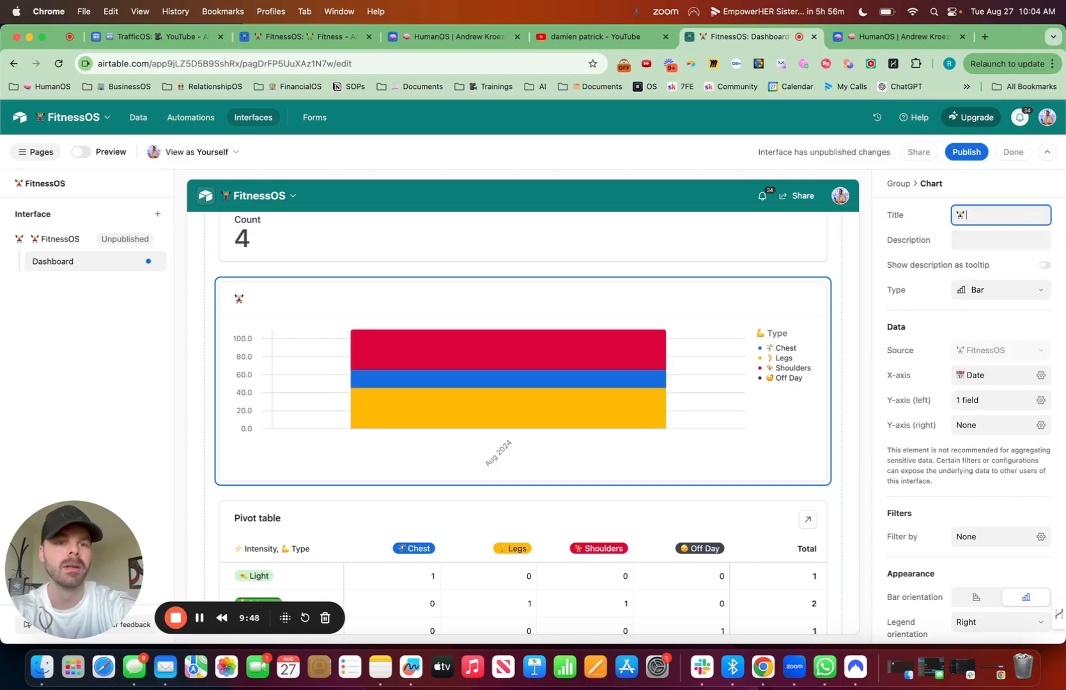
type("Fitness Minutes")
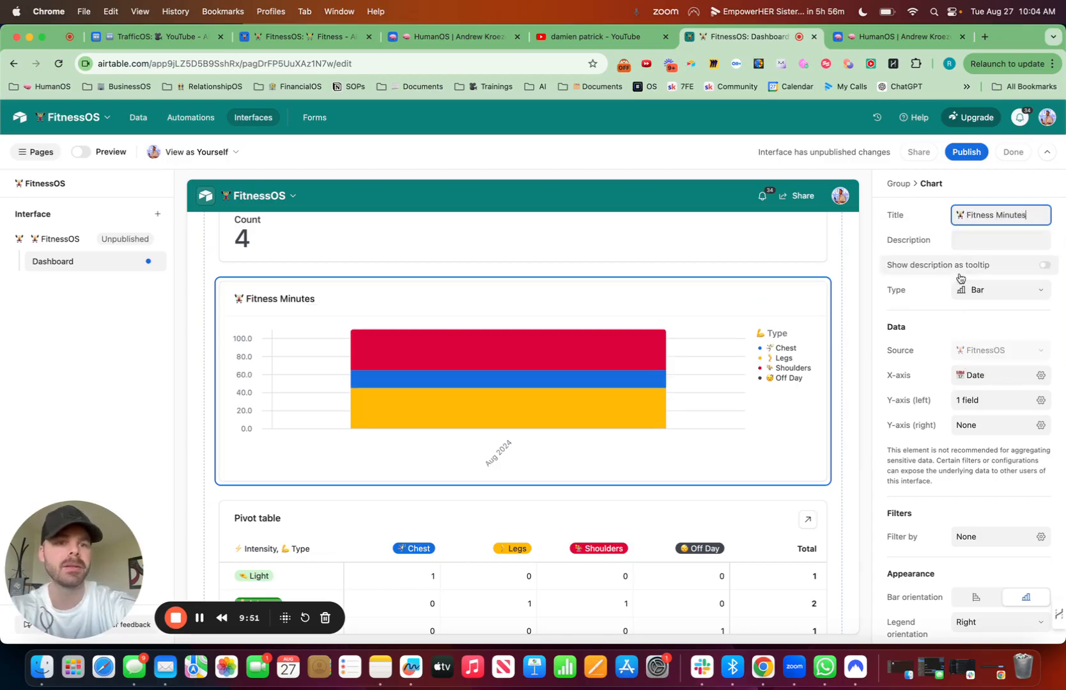
Step: Give the chart the description By Month & Type
key("Tab")
type("By Mo")
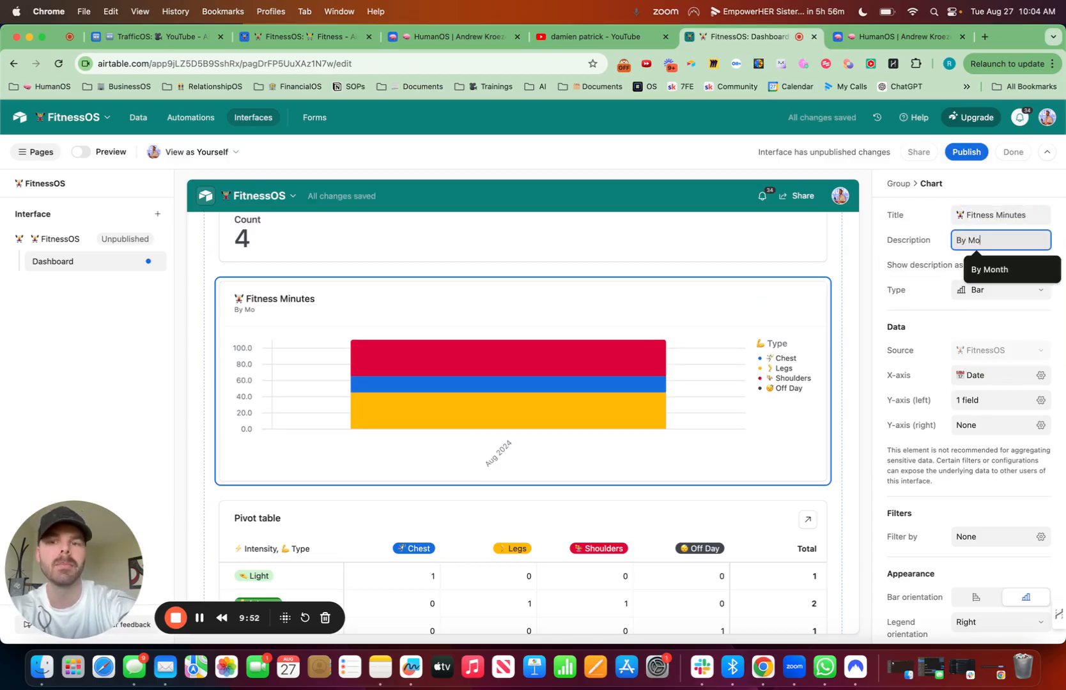
type("nth &")
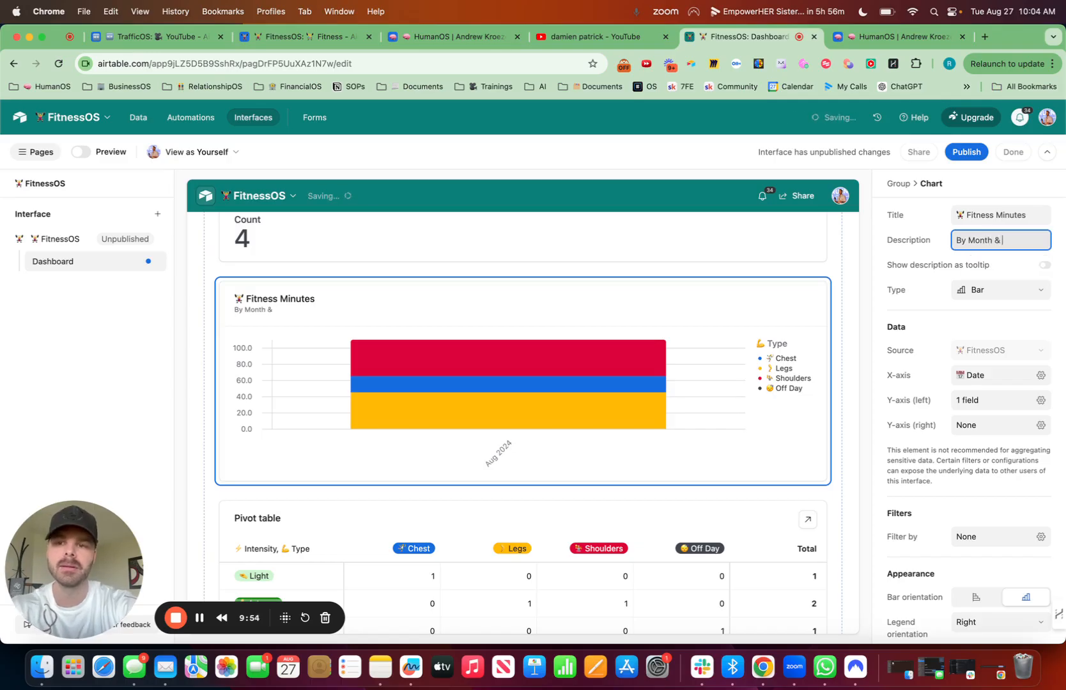
type(" TYy")
key("BackSpace")
key("BackSpace")
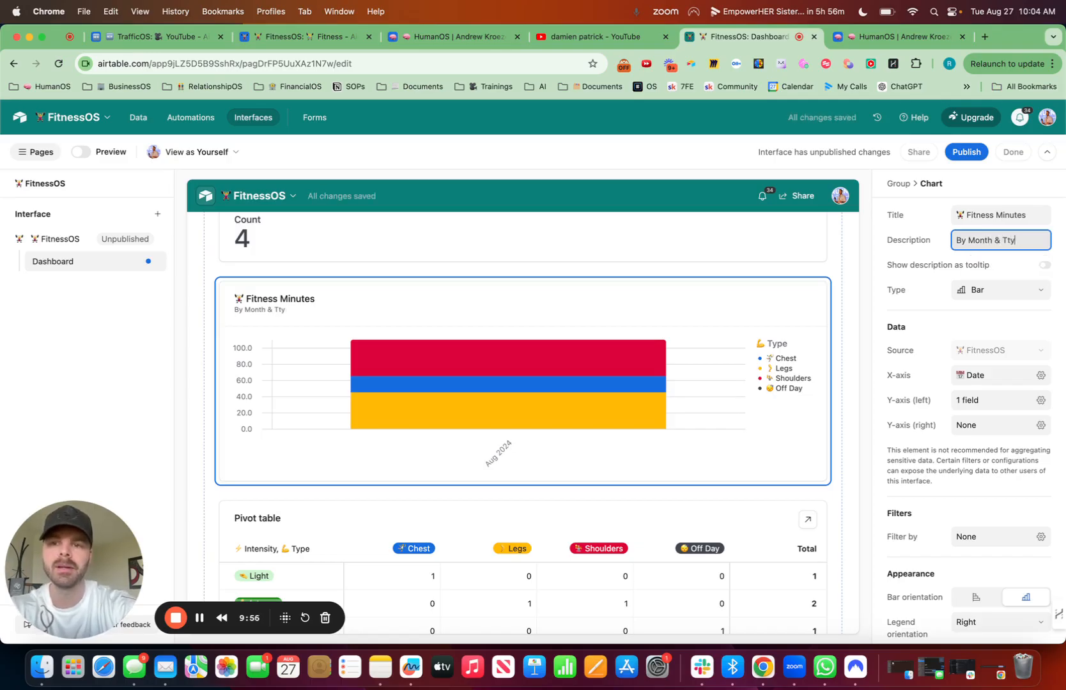
type("ype")
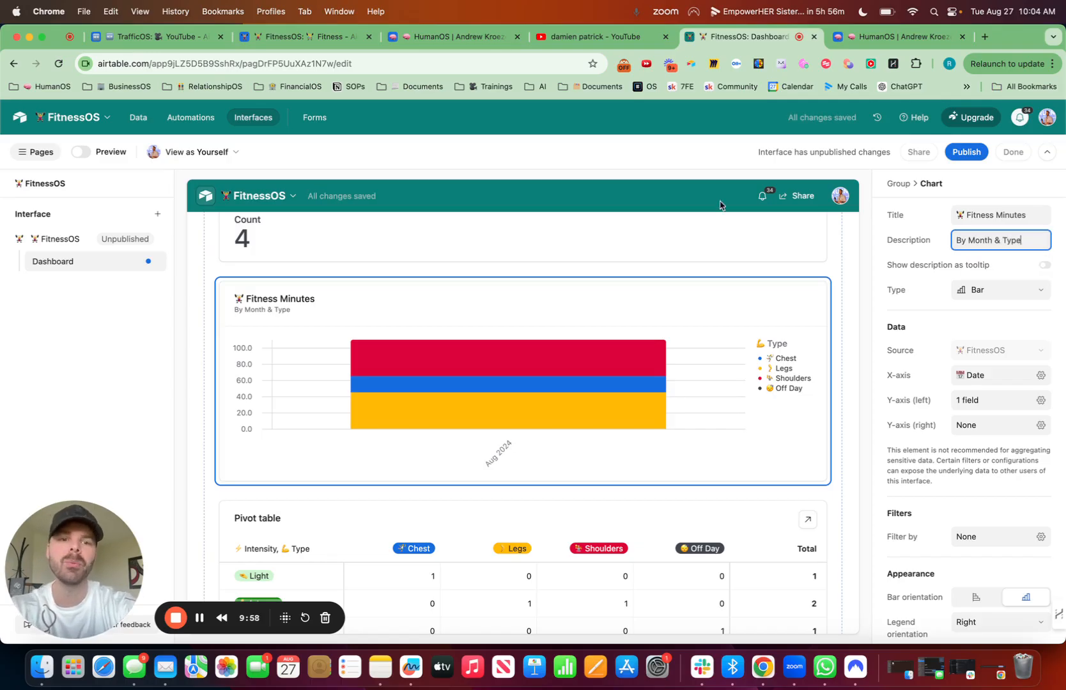
Step: Allow users to see the Fitness Minutes chart's underlying records and narrow the Date column in its record list
left_click(632, 358)
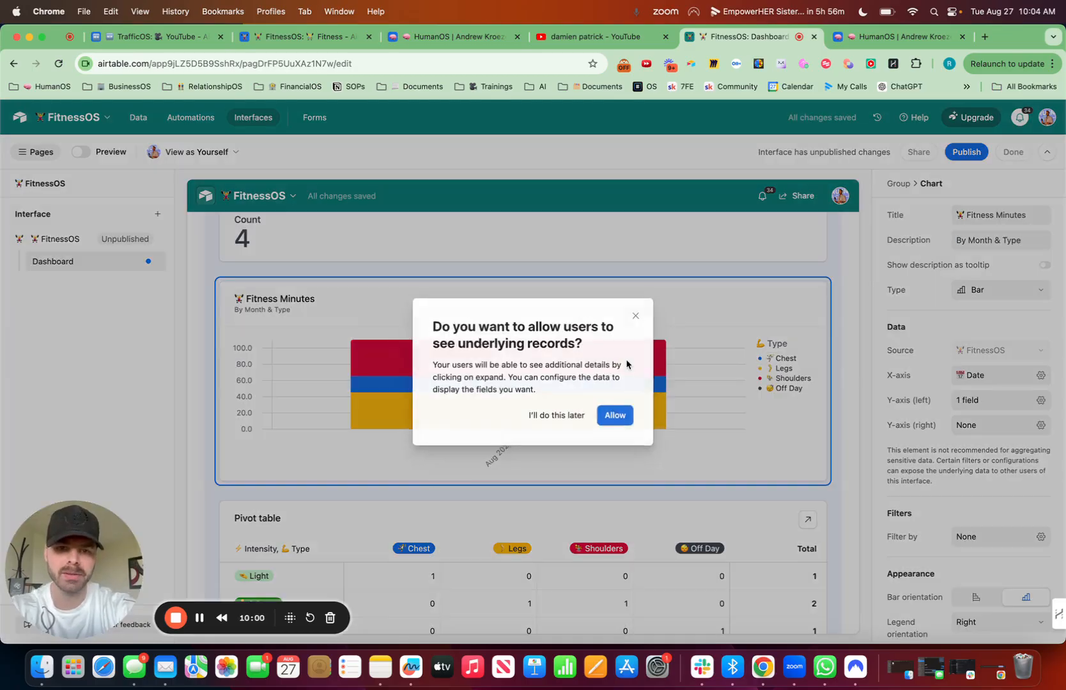
left_click(614, 415)
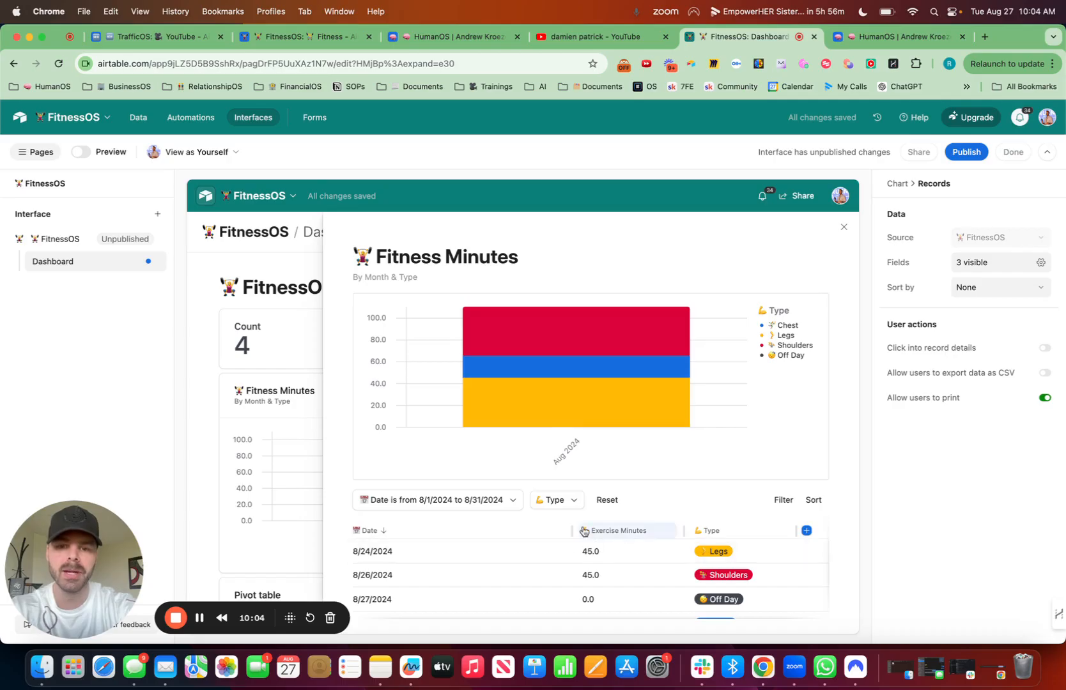
left_click_drag(571, 530, 437, 531)
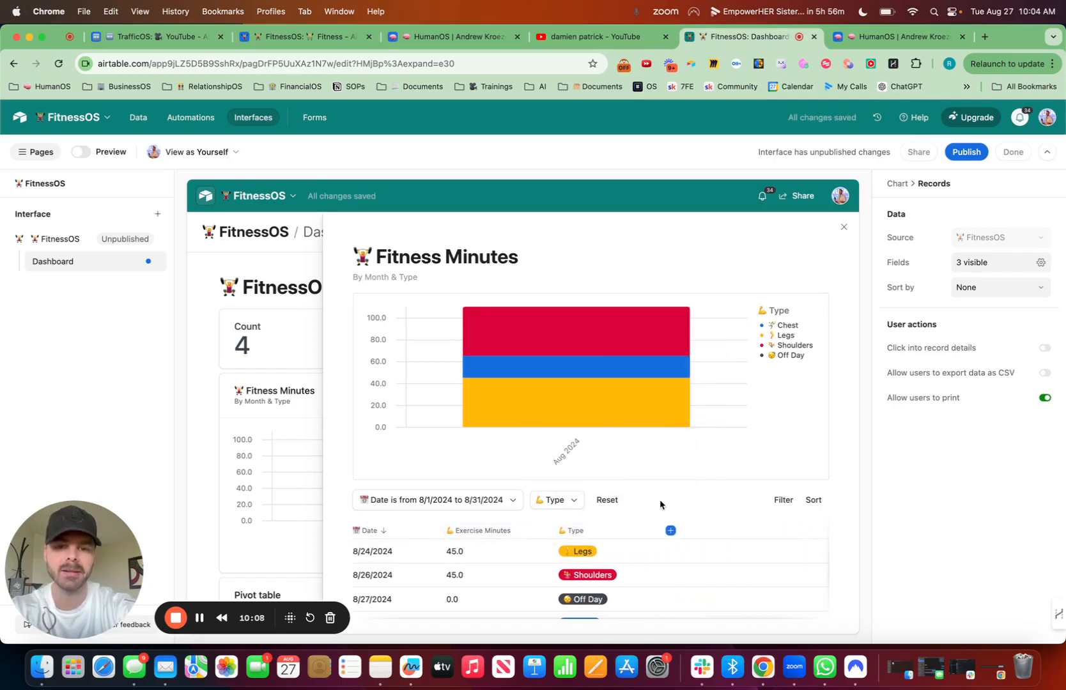
Step: Show the Intensity and # of Exercises fields in the Fitness Minutes chart's record list, and close the list
scroll(707, 557, "down", 1)
scroll(705, 557, "down", 1)
scroll(678, 540, "up", 2)
left_click(671, 530)
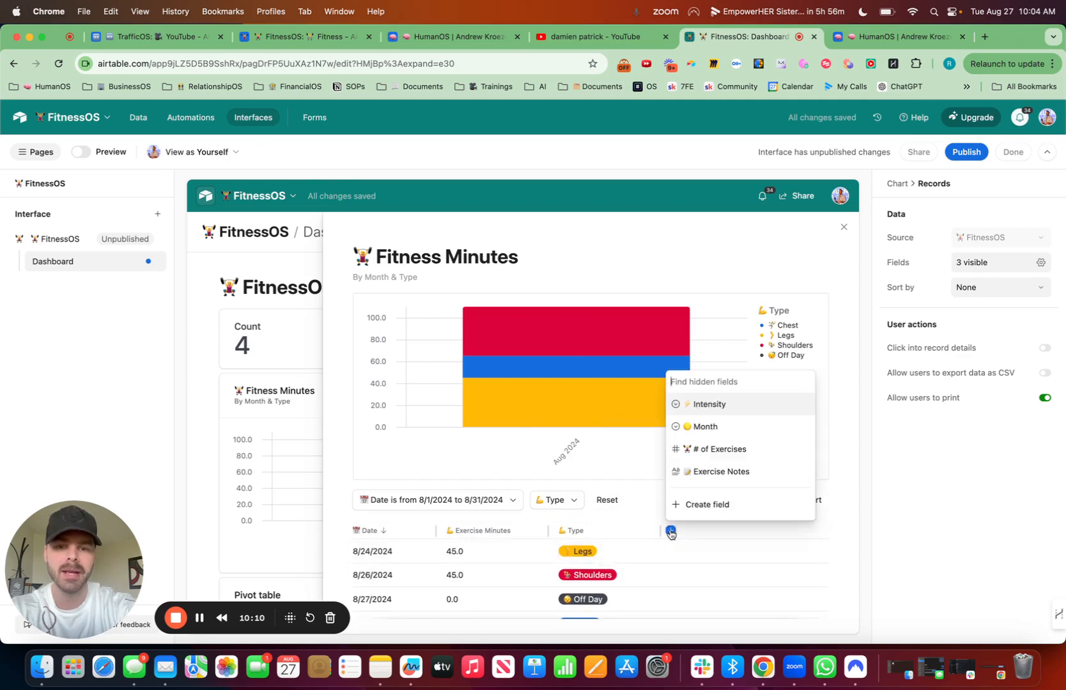
left_click(710, 404)
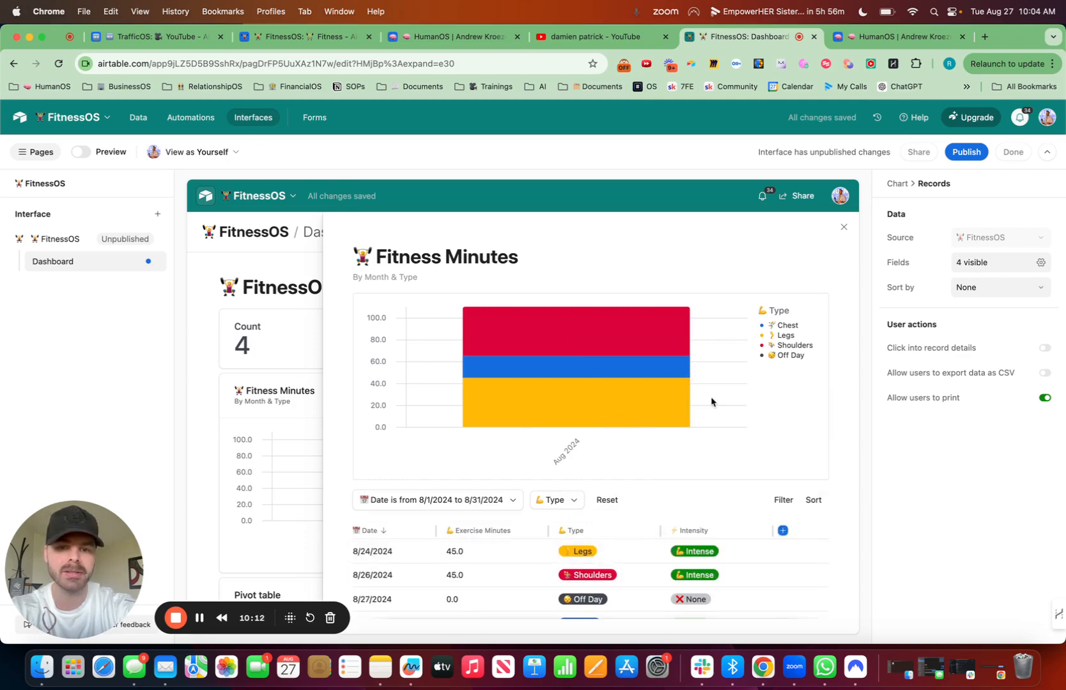
left_click(783, 531)
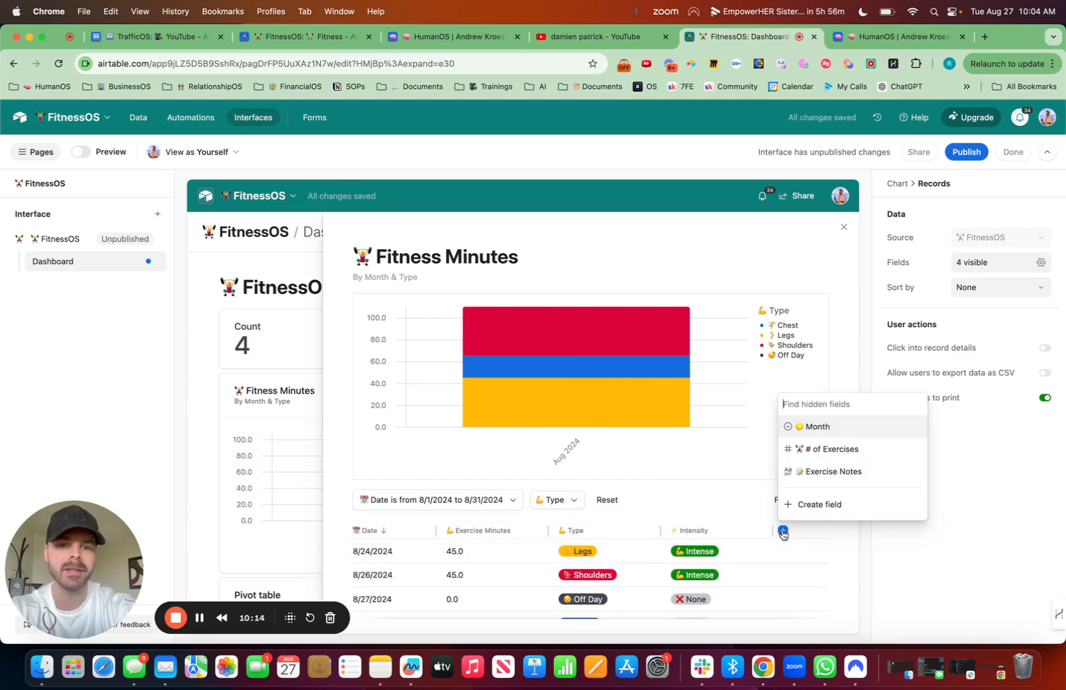
left_click(821, 450)
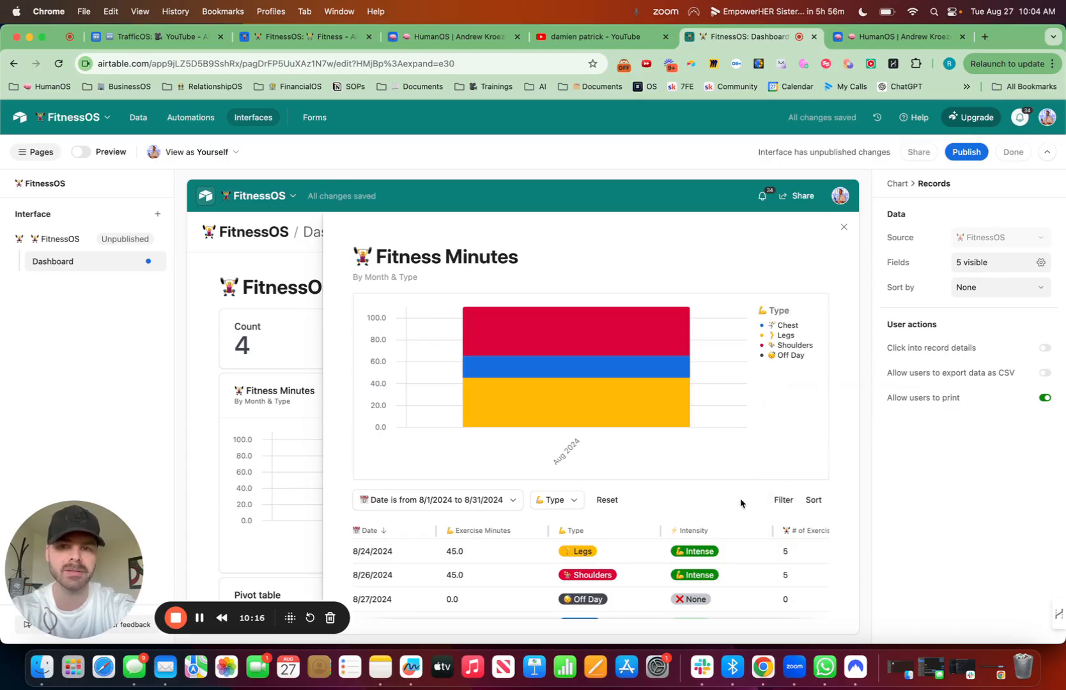
left_click(843, 227)
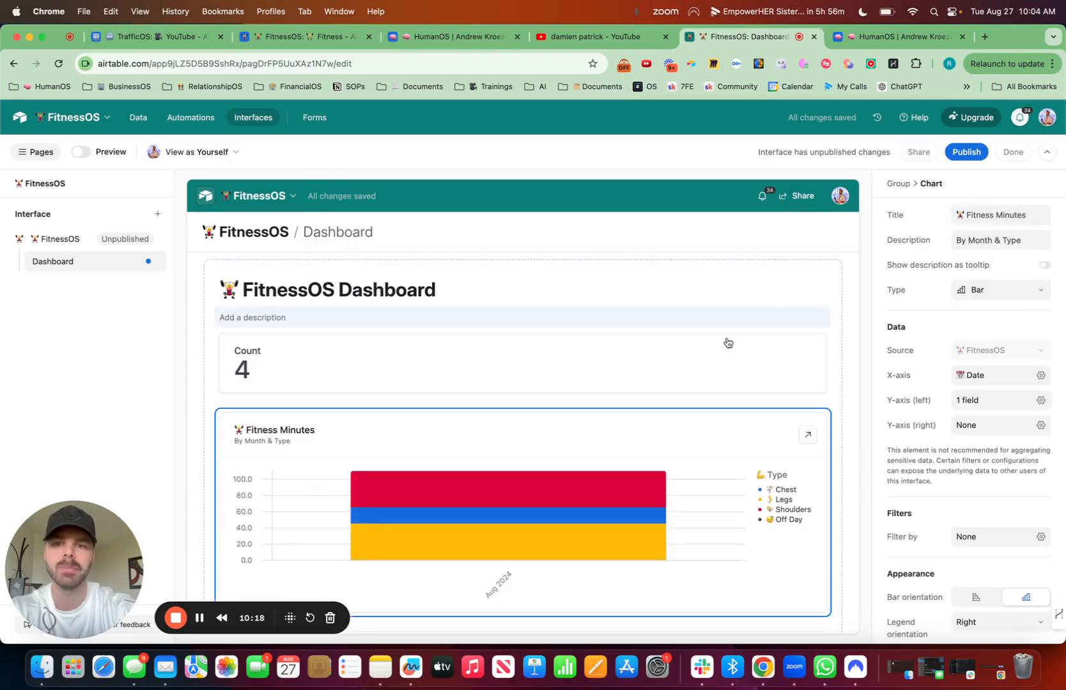
Step: Retitle the Count number element Exercise Minutes, preceded by the weightlifter emoji
scroll(436, 339, "down", 2)
scroll(436, 340, "up", 3)
scroll(499, 320, "down", 5)
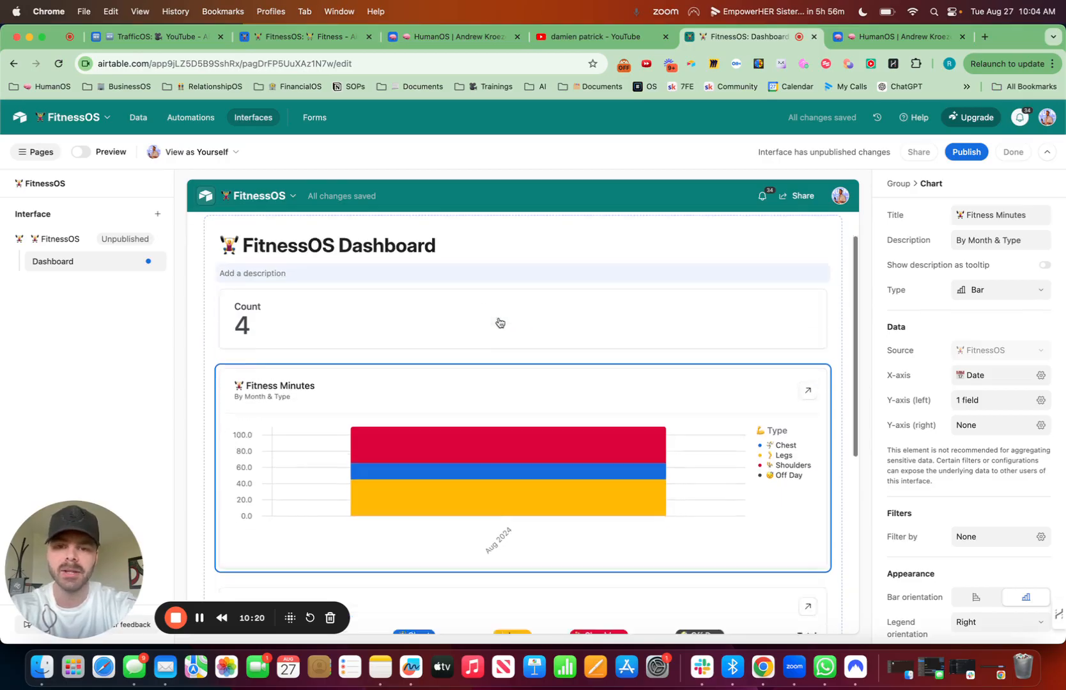
scroll(499, 321, "up", 4)
left_click(435, 359)
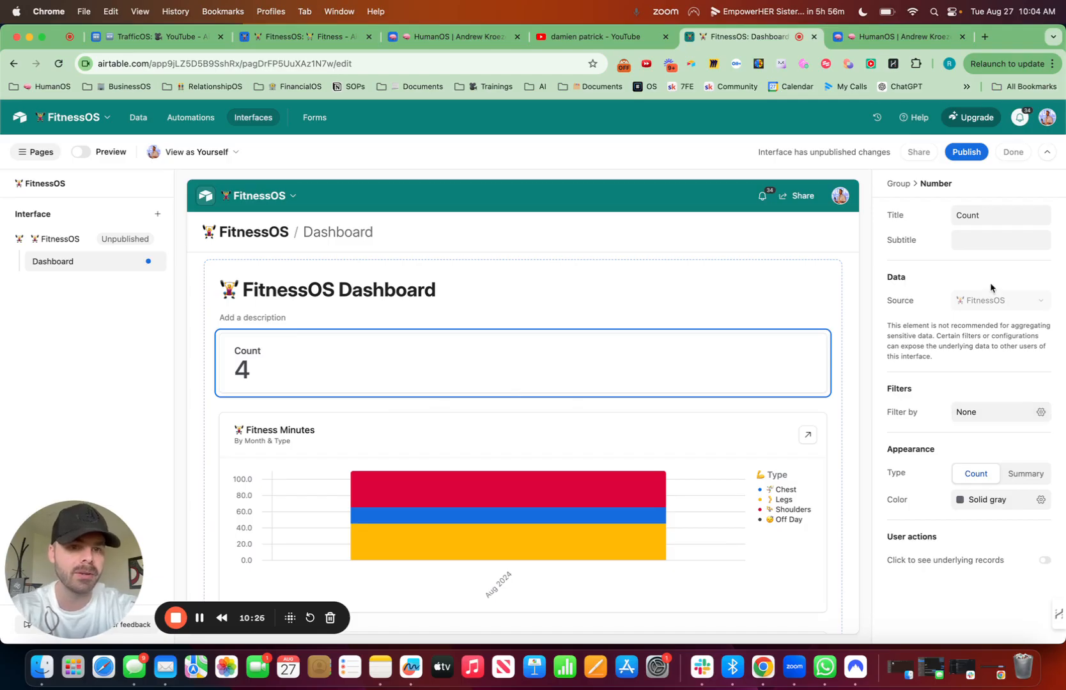
left_click(983, 212)
key("ctrl+super+space")
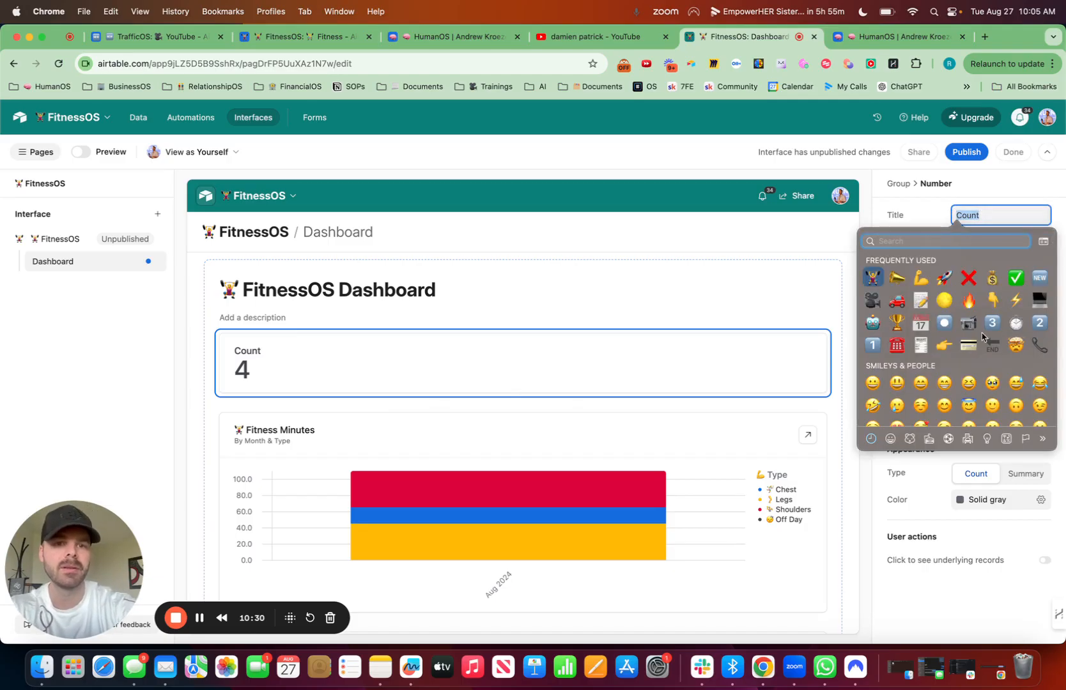
key("Return")
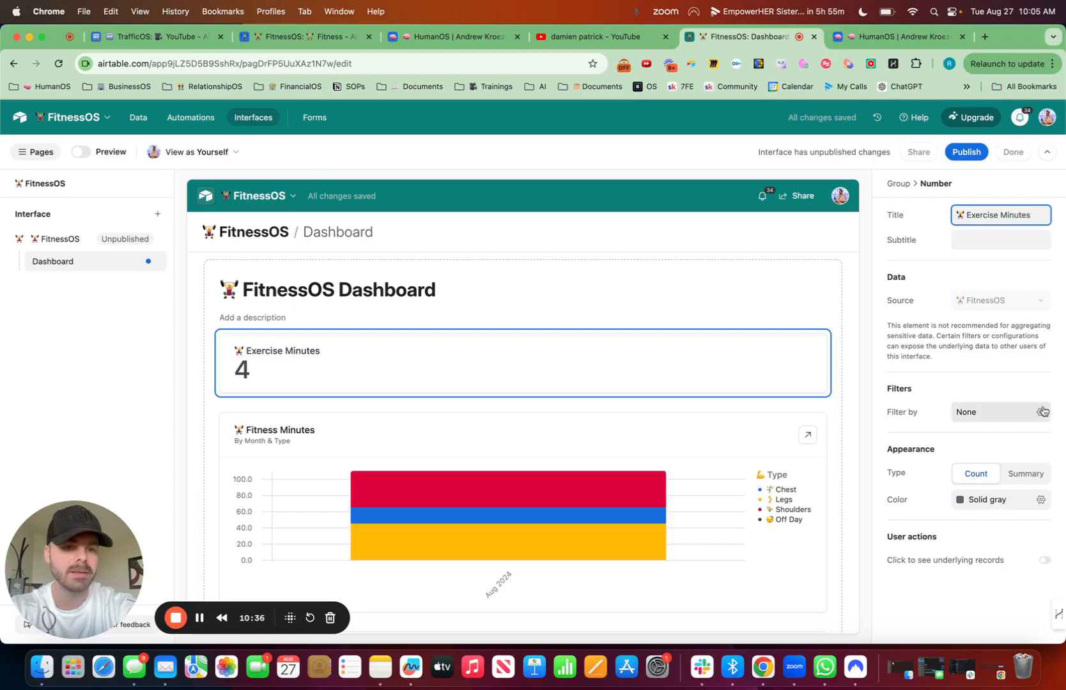
Step: Make the Exercise Minutes number a summary showing the Sum of the Exercise Minutes field
left_click(1026, 476)
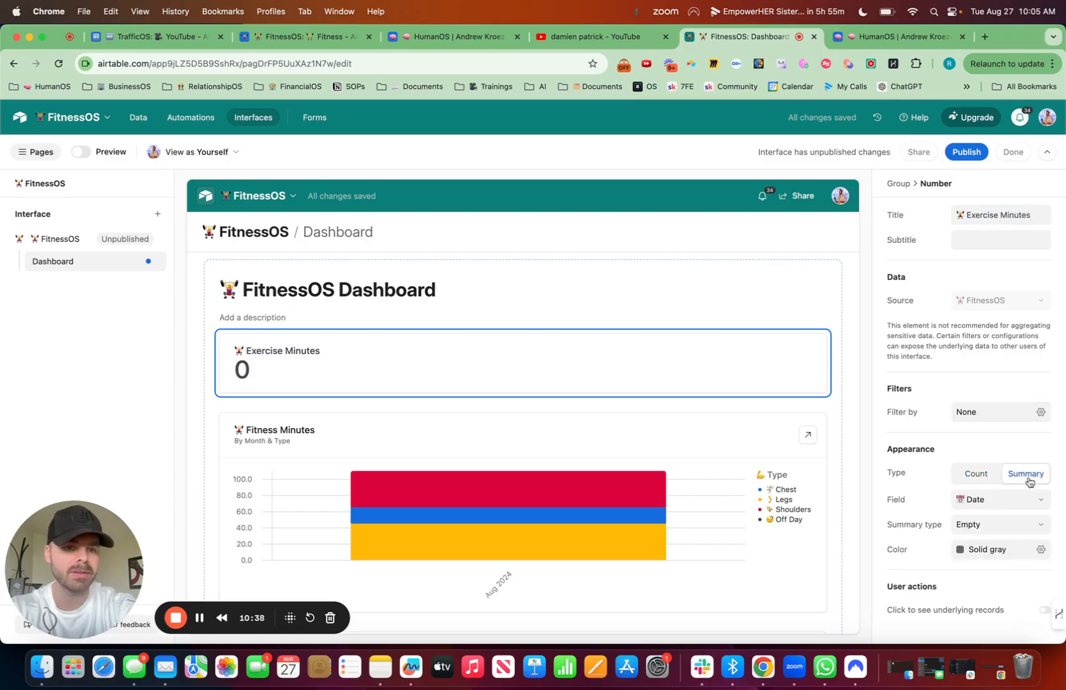
left_click(1030, 504)
scroll(1010, 415, "down", 1)
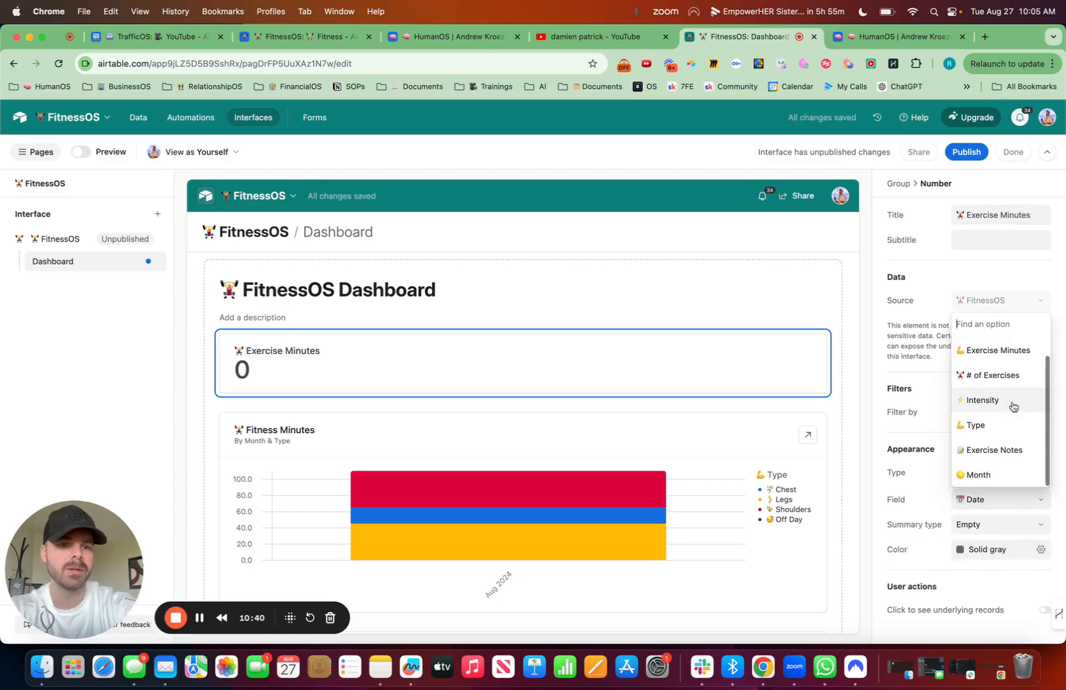
left_click(1011, 353)
left_click(1015, 534)
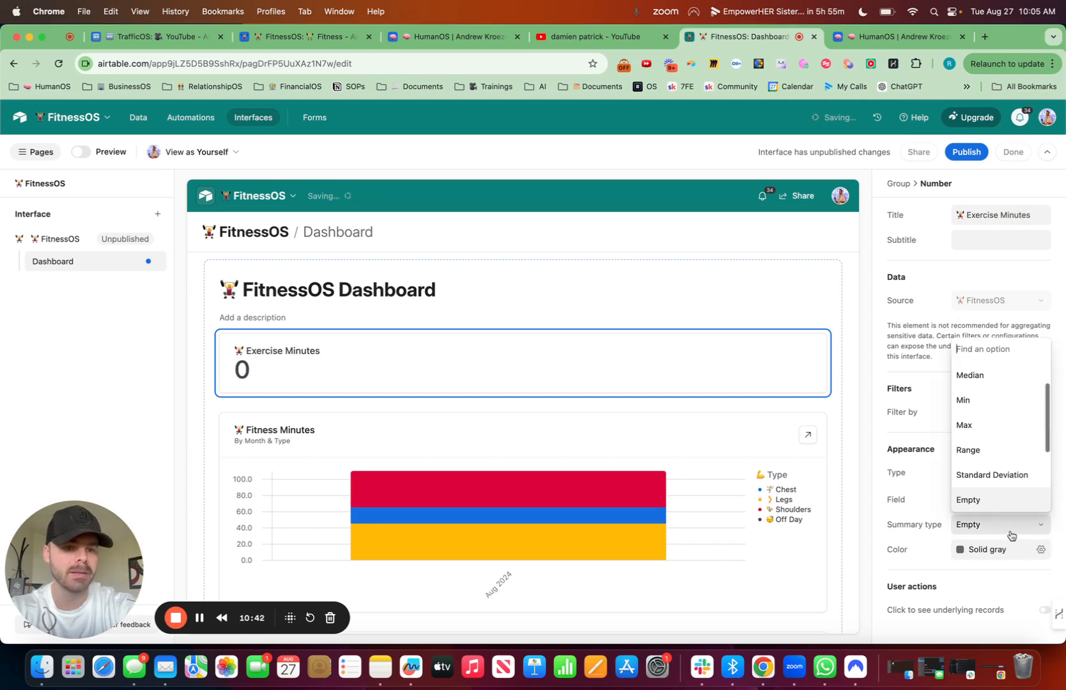
type("s")
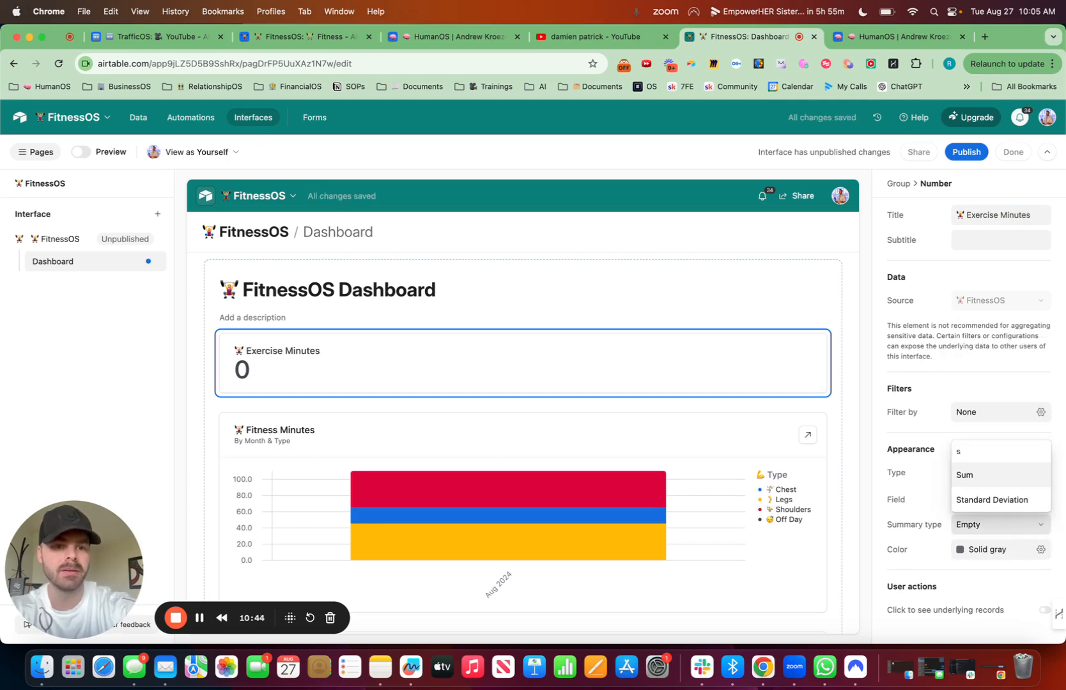
left_click(983, 474)
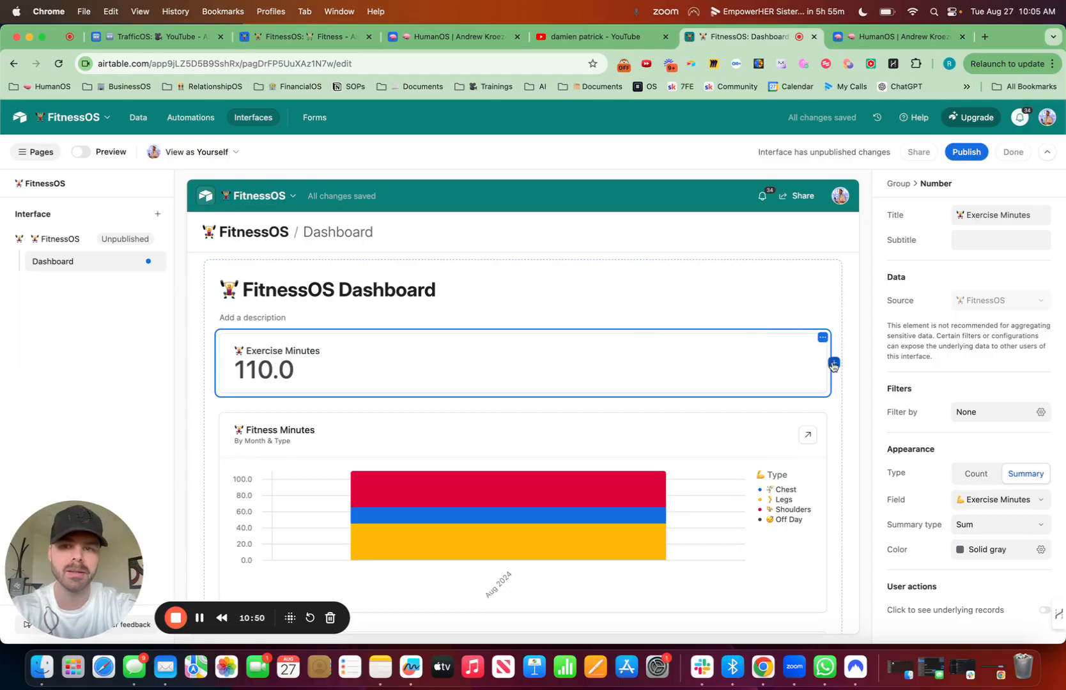
Step: Add a second number element beside Exercise Minutes and title it # of Exercises, preceded by the weightlifter emoji
left_click(833, 363)
left_click(860, 390)
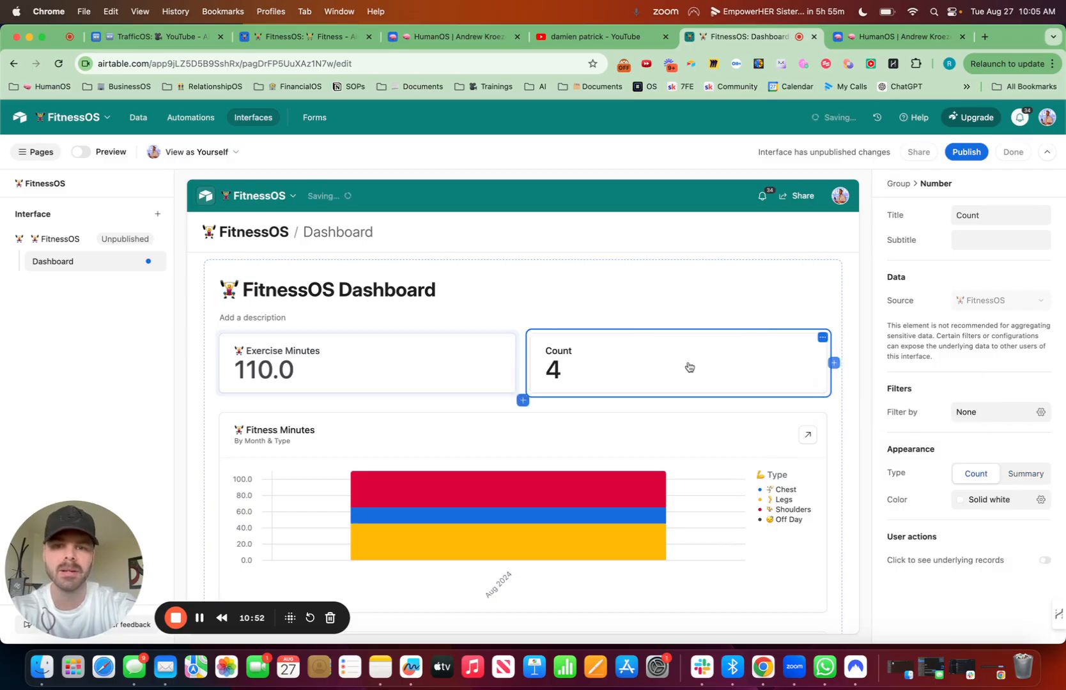
double_click(979, 215)
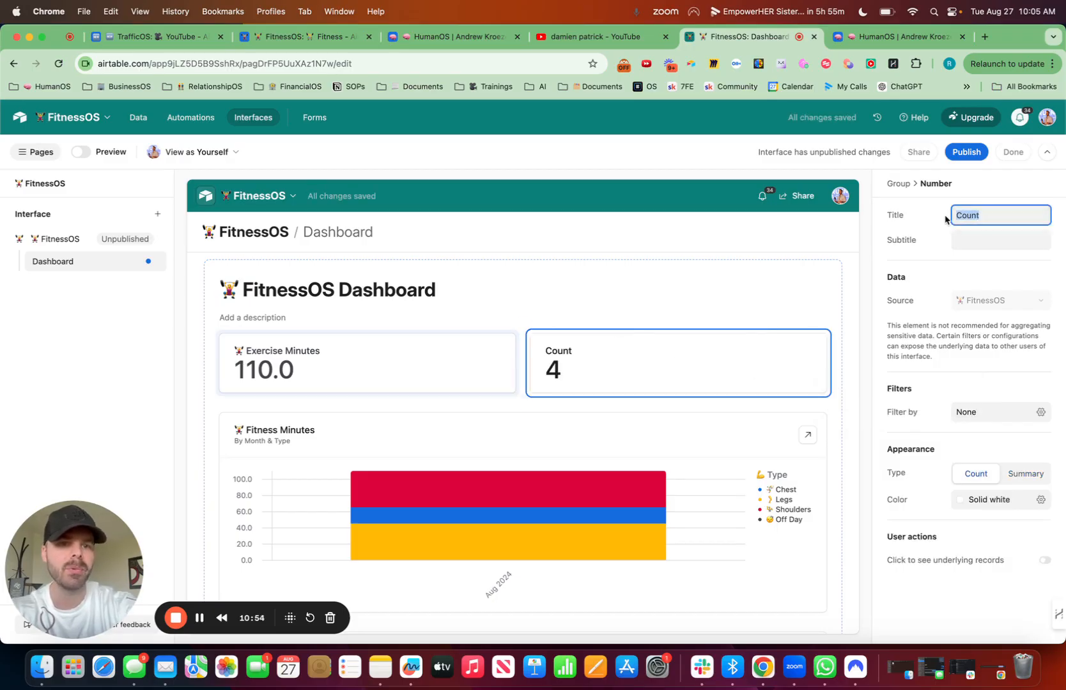
key("ctrl+super+space")
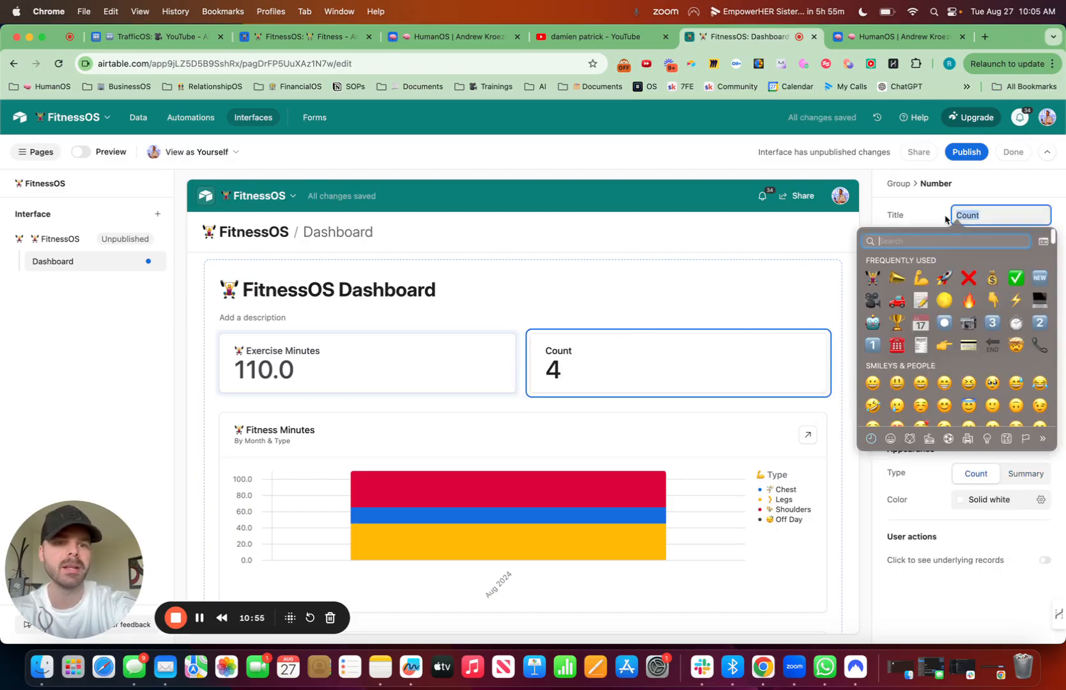
left_click(873, 279)
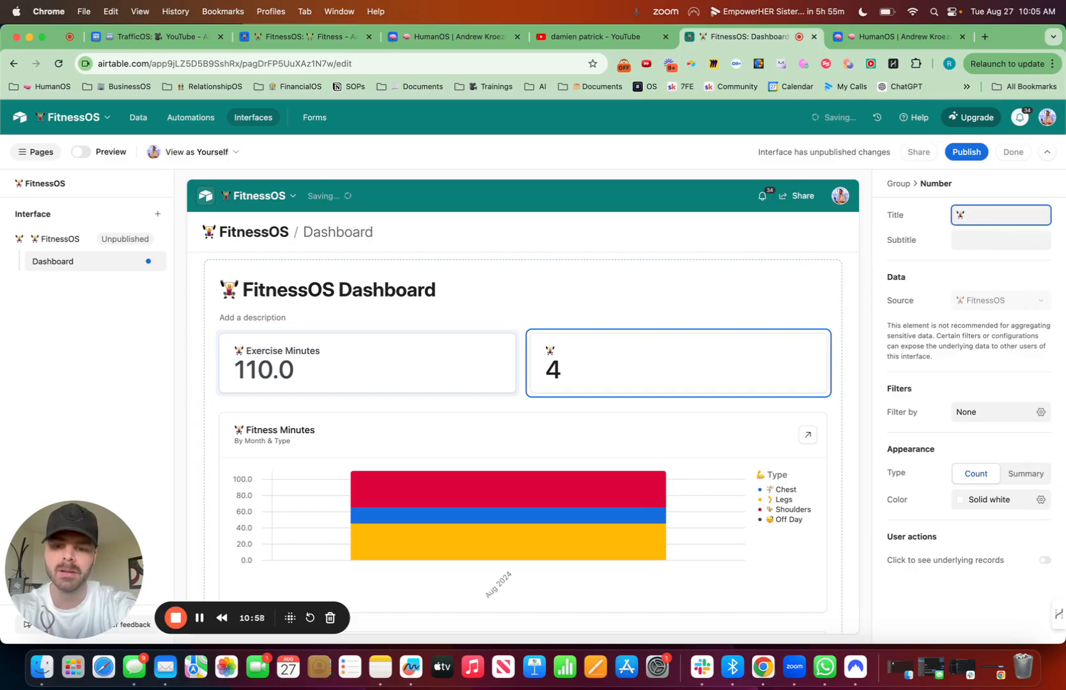
type("# of Exercises")
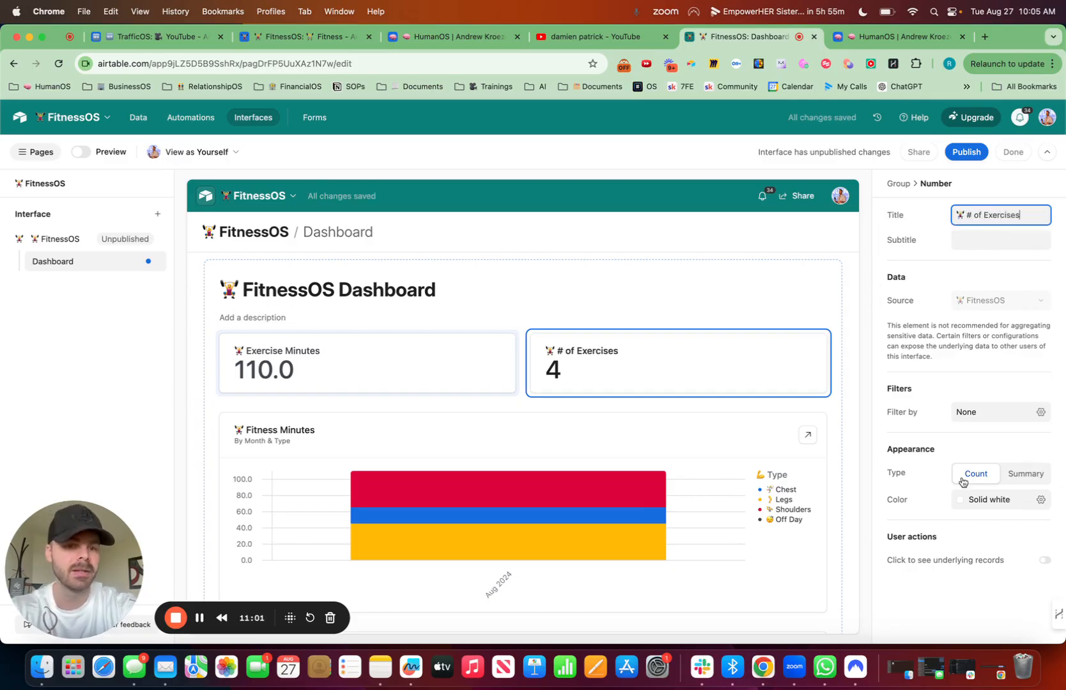
Step: Make the new number element a summary showing the Sum of the # of Exercises field
left_click(1025, 475)
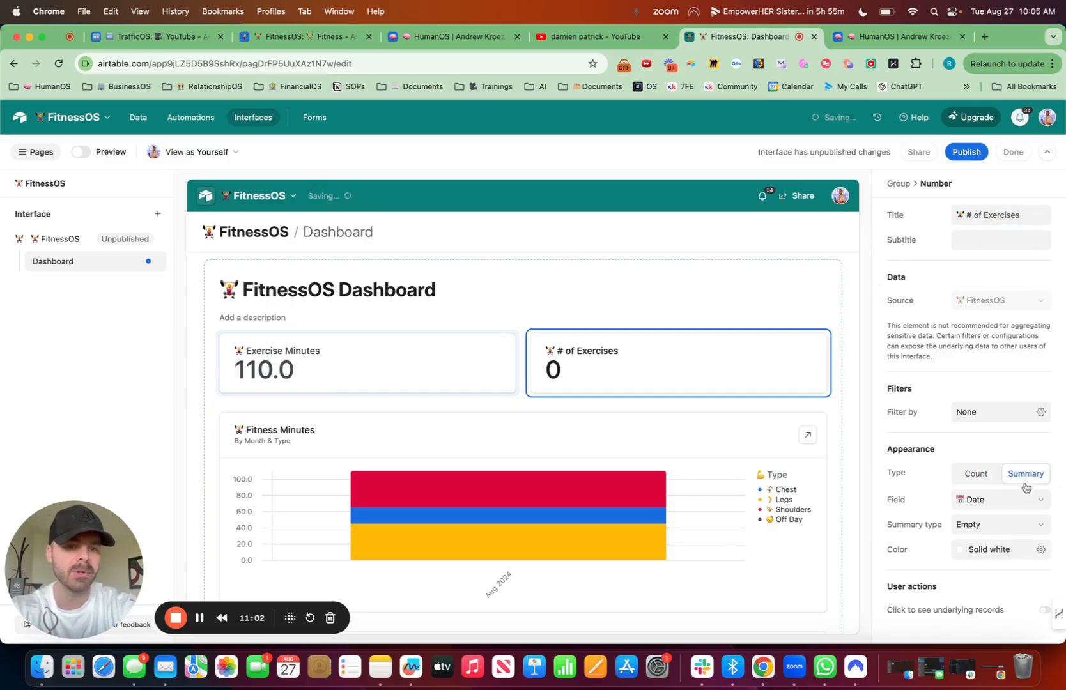
left_click(991, 502)
type("exer")
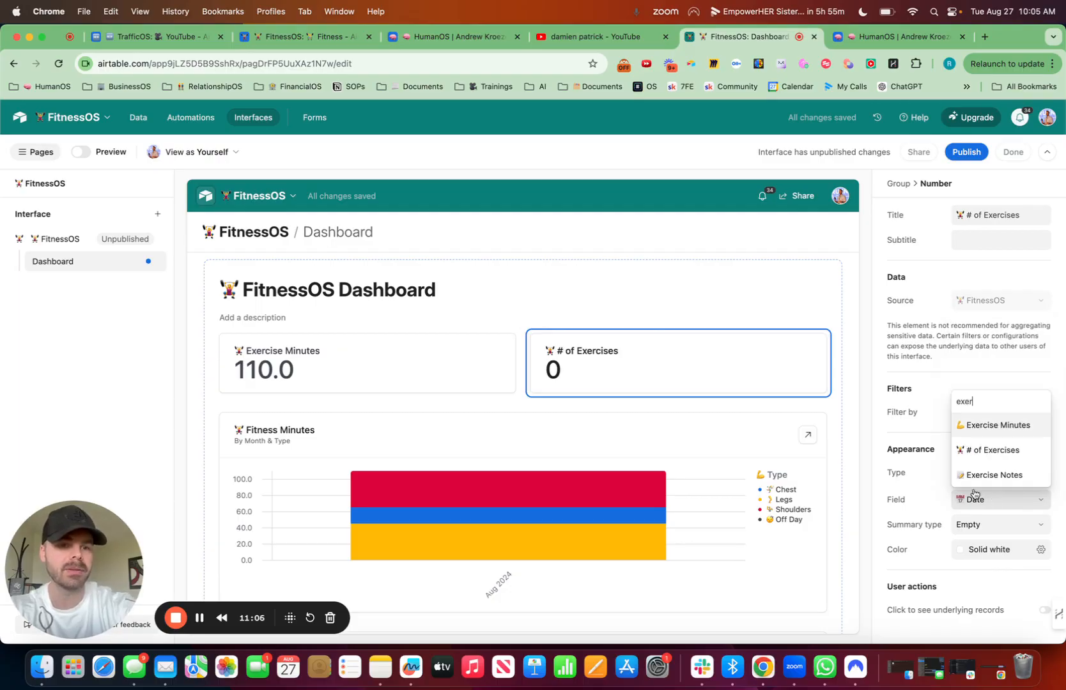
left_click(1010, 453)
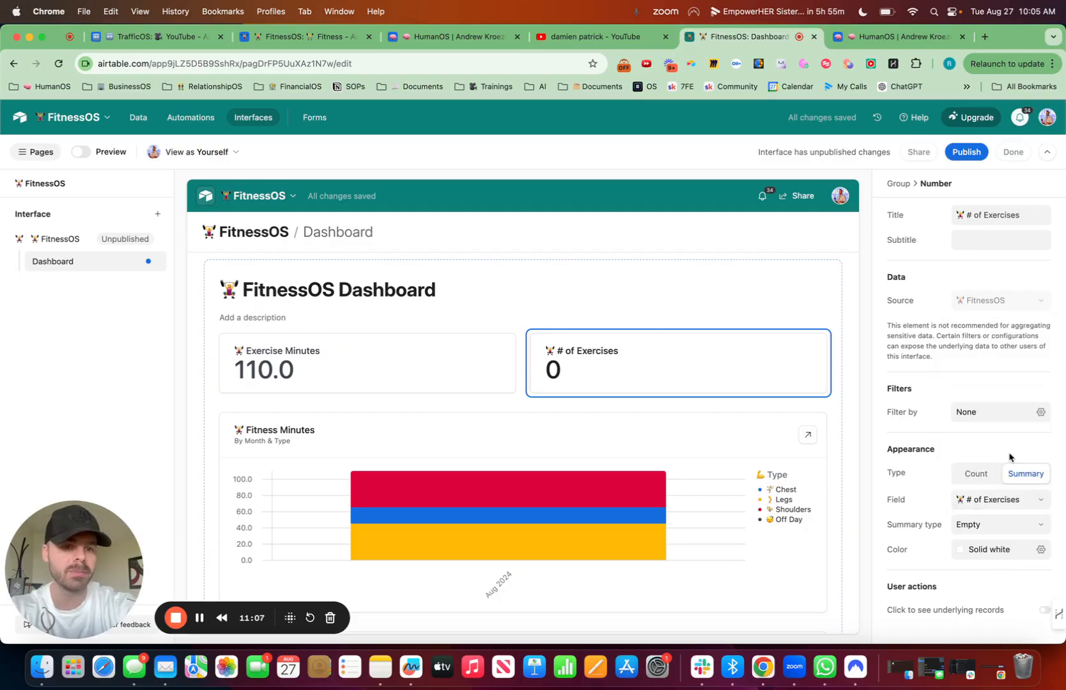
left_click(1003, 529)
scroll(998, 452, "up", 3)
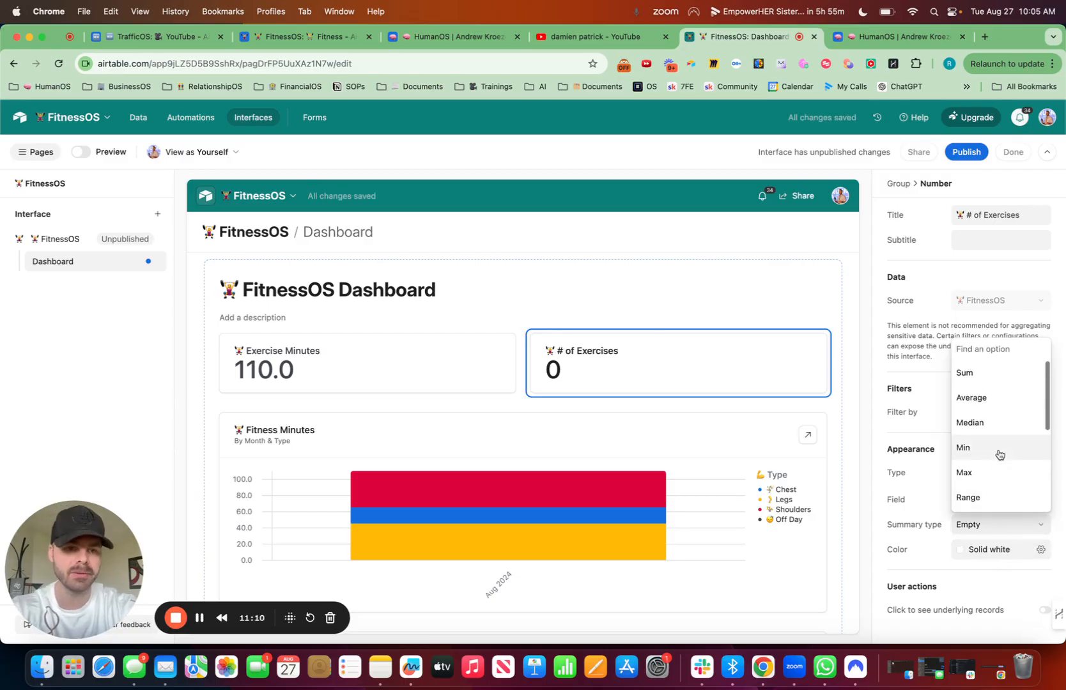
left_click(973, 377)
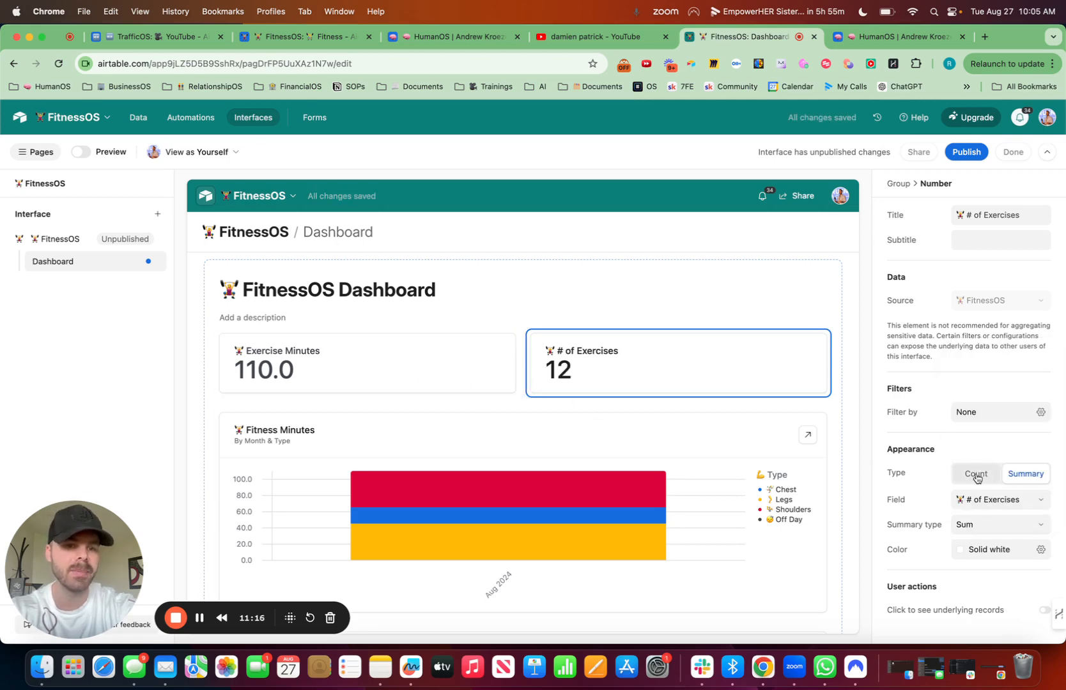
left_click(981, 528)
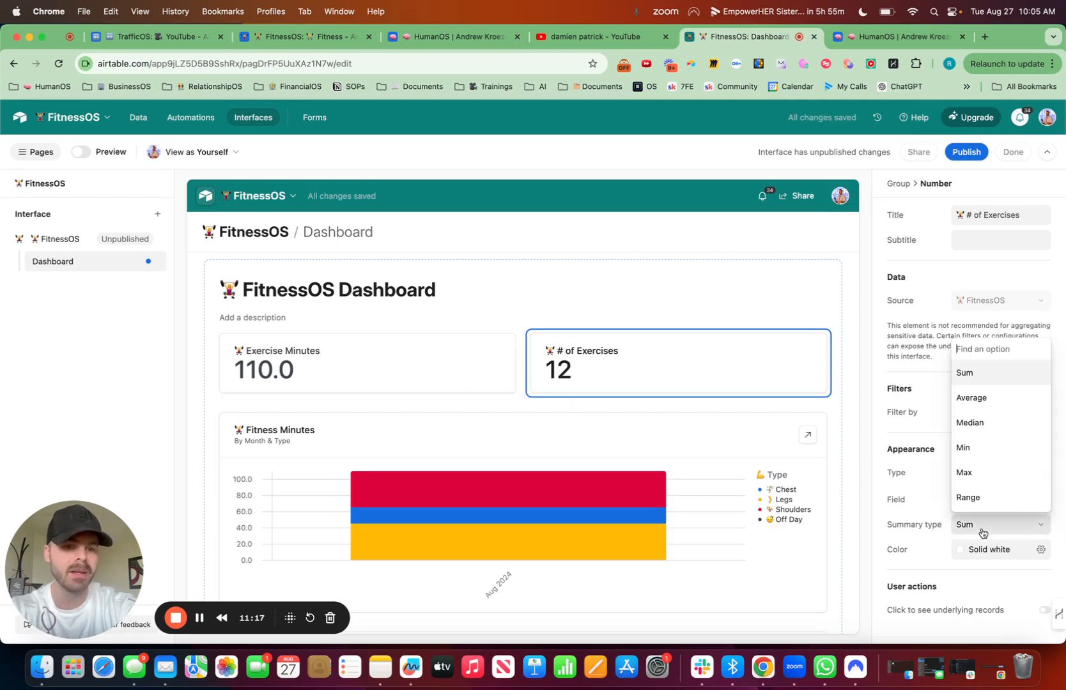
left_click(892, 553)
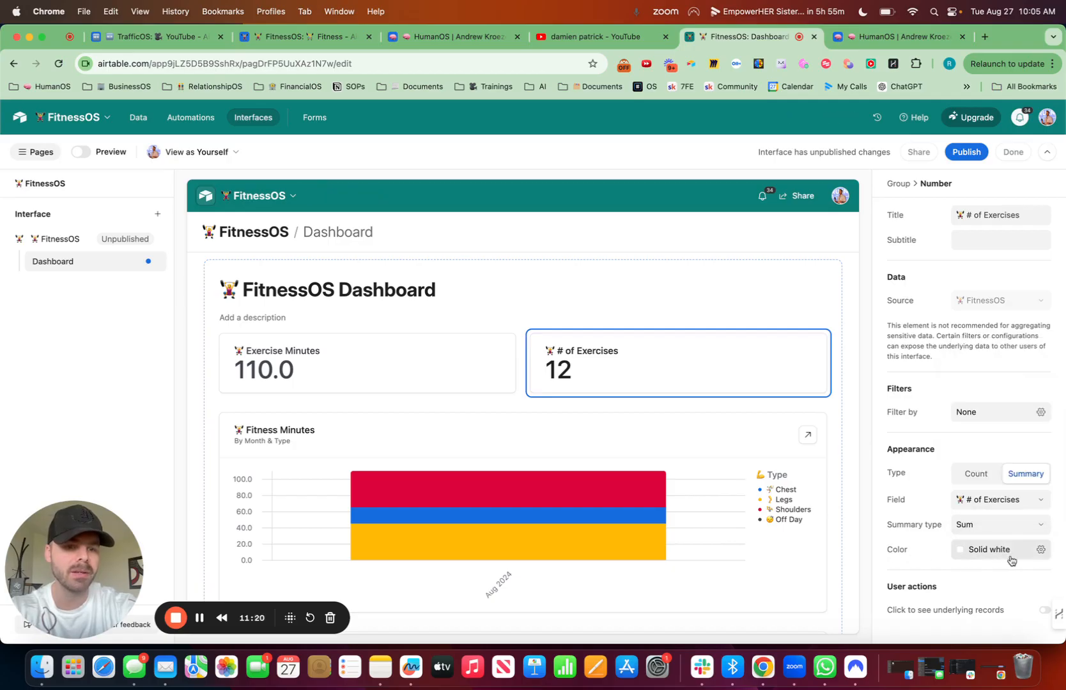
Step: Color the # of Exercises number solid green and the Exercise Minutes number solid blue
left_click(1041, 550)
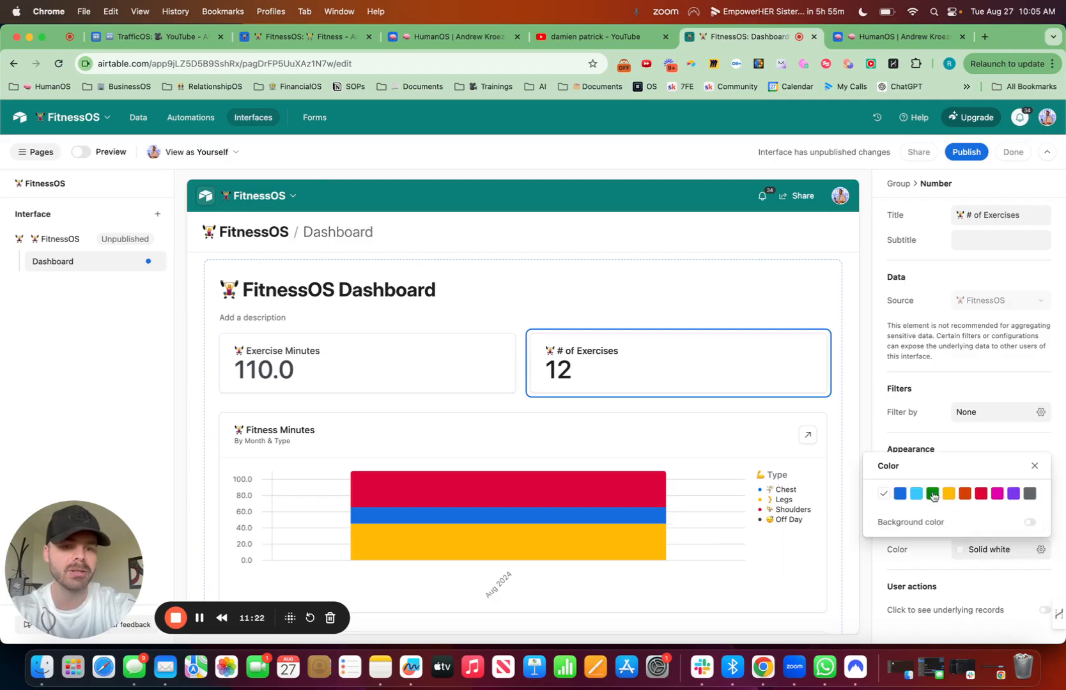
left_click(932, 493)
left_click(428, 355)
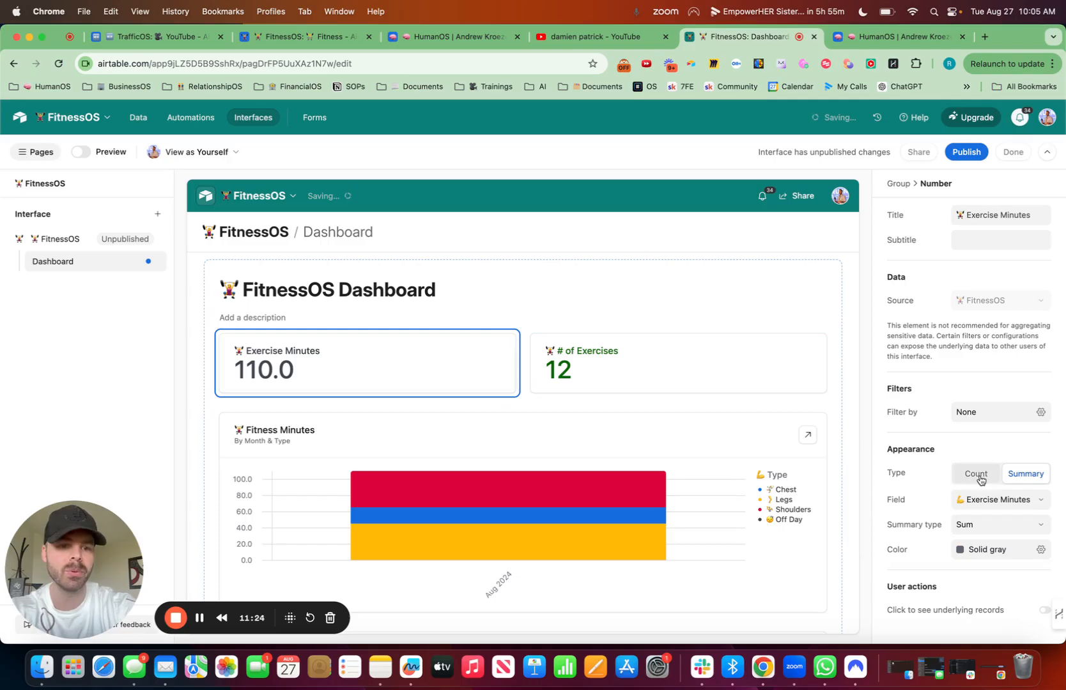
left_click(1041, 549)
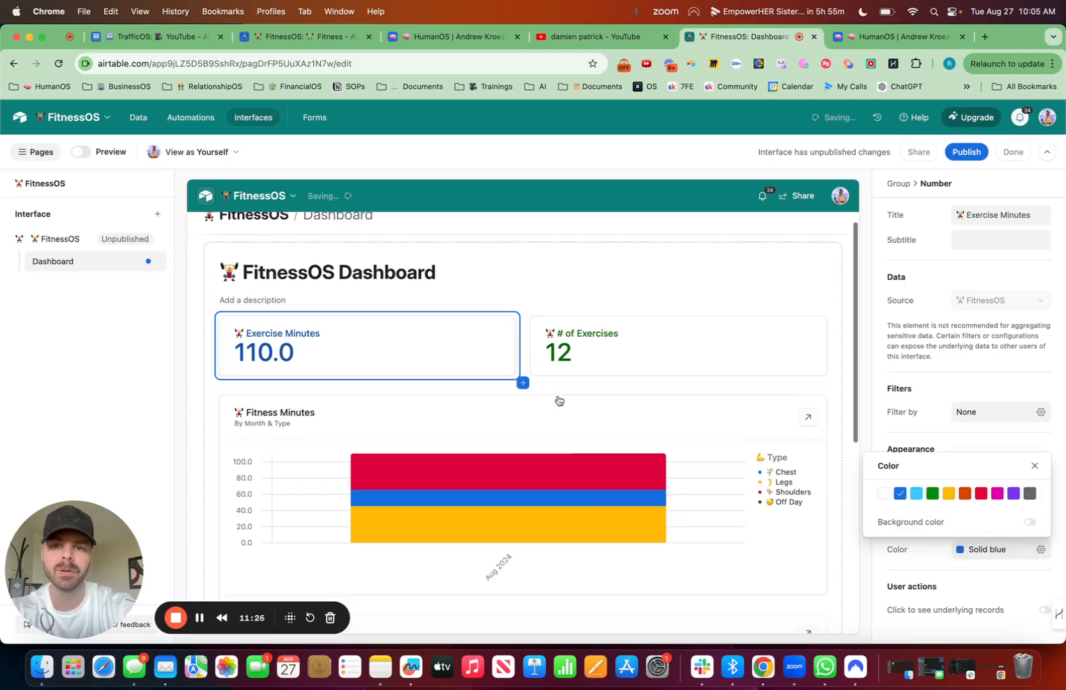
Step: Duplicate the # of Exercises number element
scroll(559, 400, "down", 5)
scroll(559, 399, "up", 5)
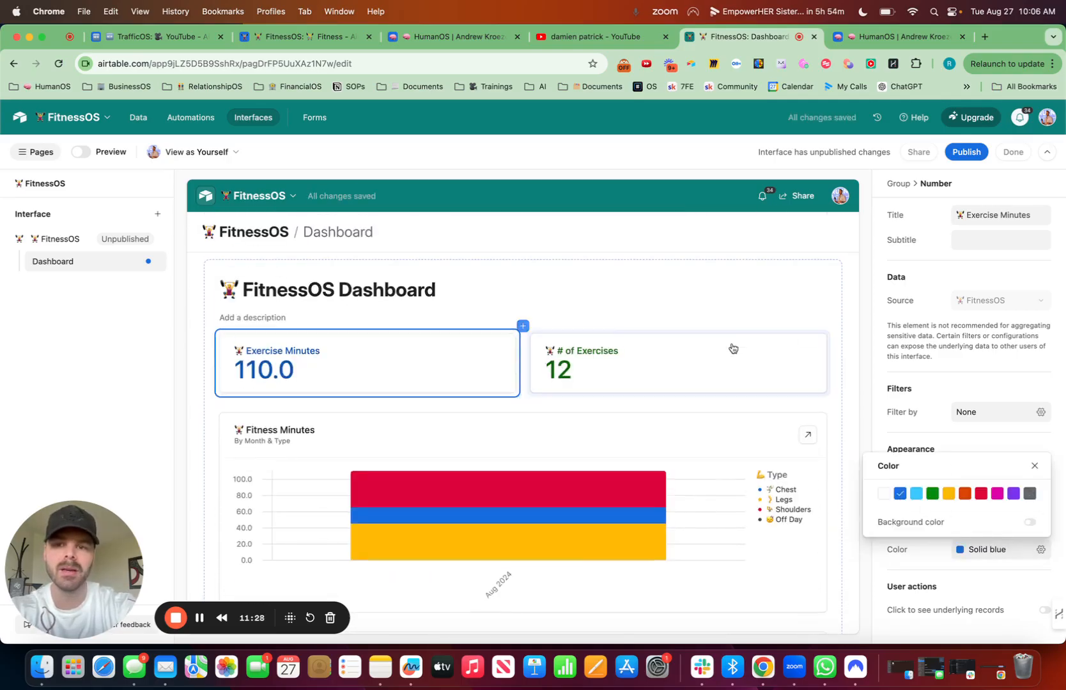
left_click(682, 363)
left_click(821, 338)
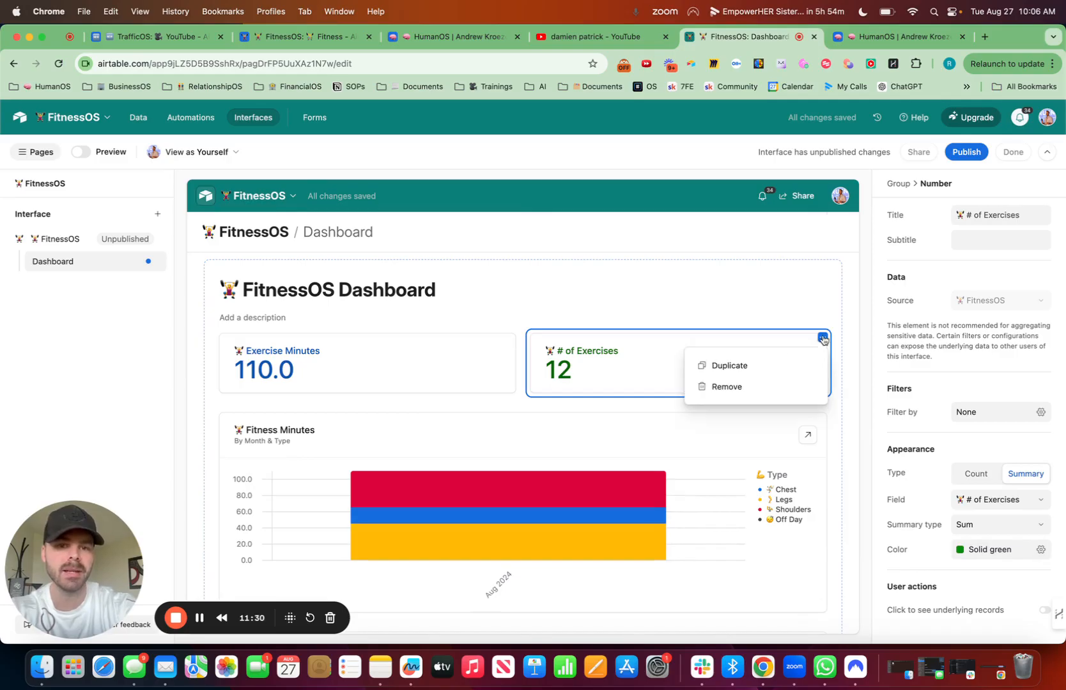
left_click(744, 373)
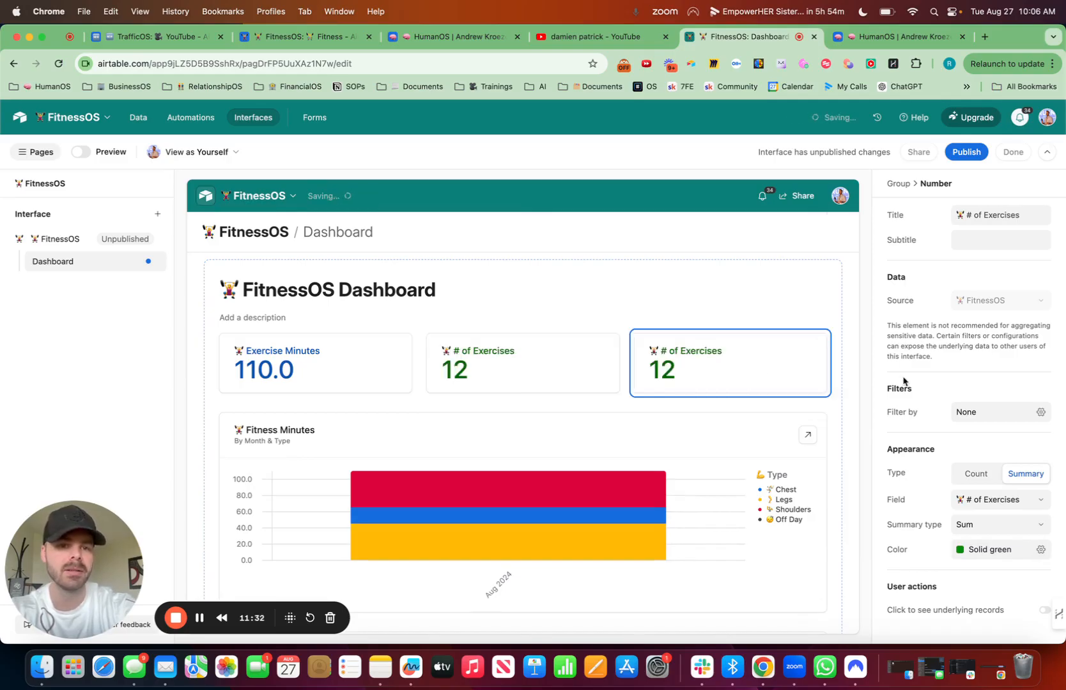
Step: Retitle the duplicated number element Days with Exercise, preceded by the calendar emoji
left_click_drag(1022, 216, 934, 215)
key("ctrl+super+space")
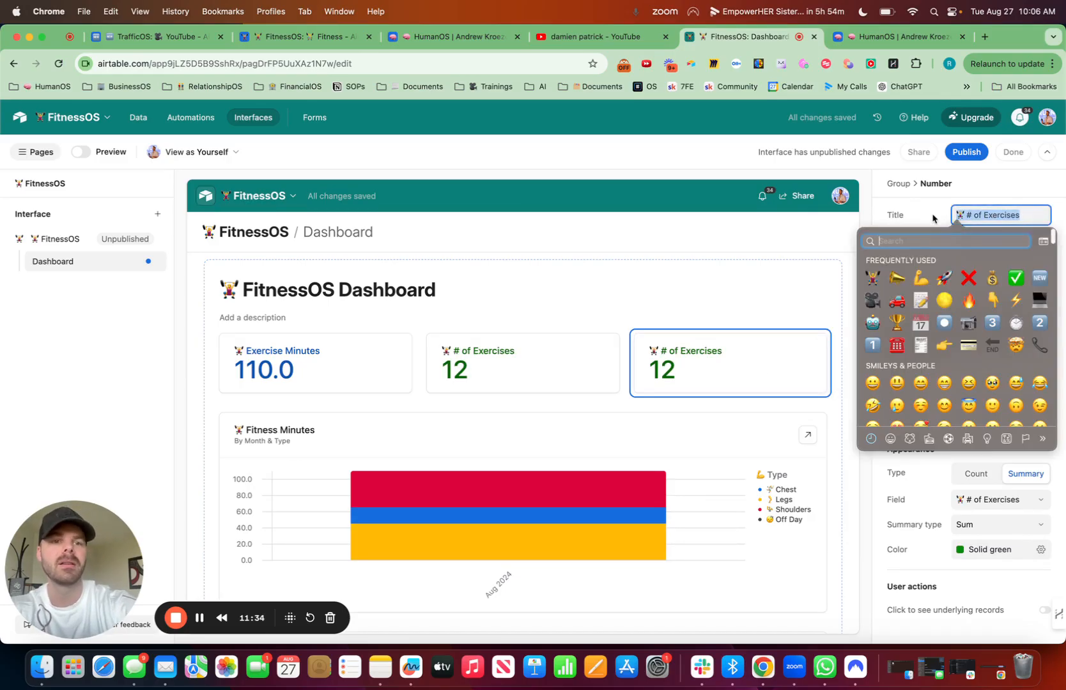
type("calendar")
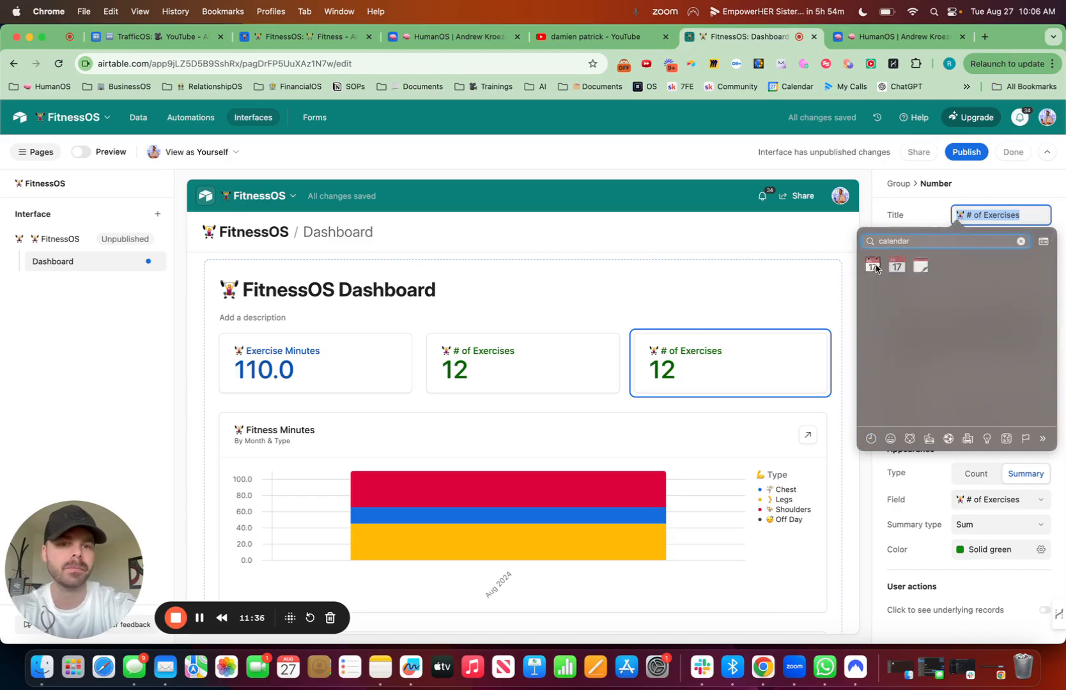
key("Return")
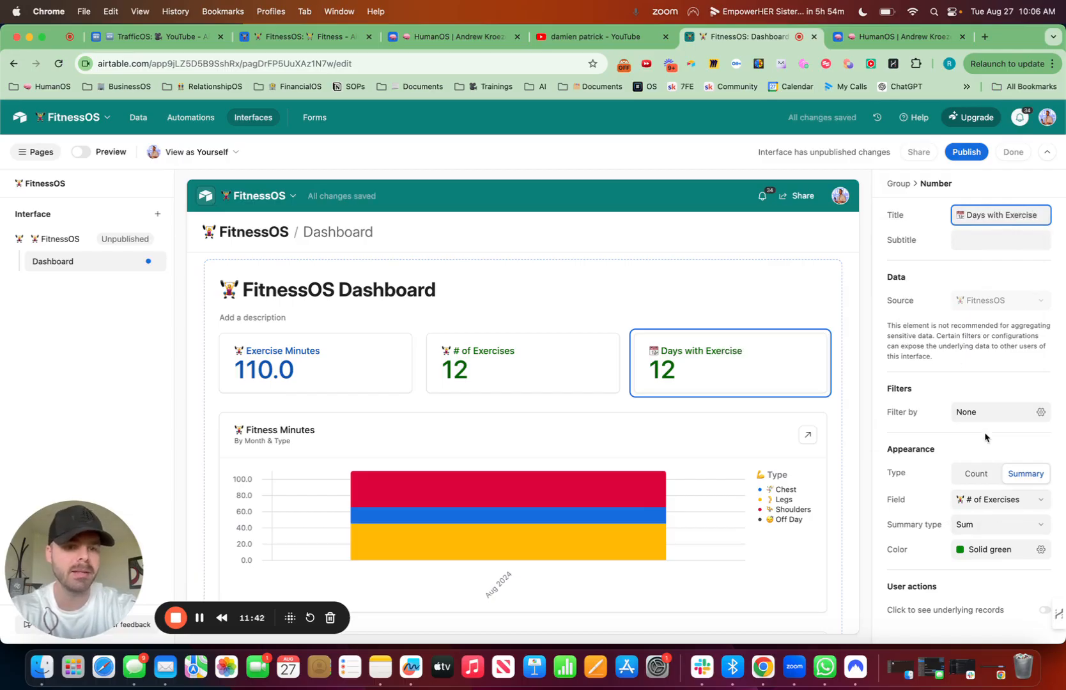
Step: Filter the Days with Exercise number to records where Exercise Minutes is greater than 0
left_click(1041, 410)
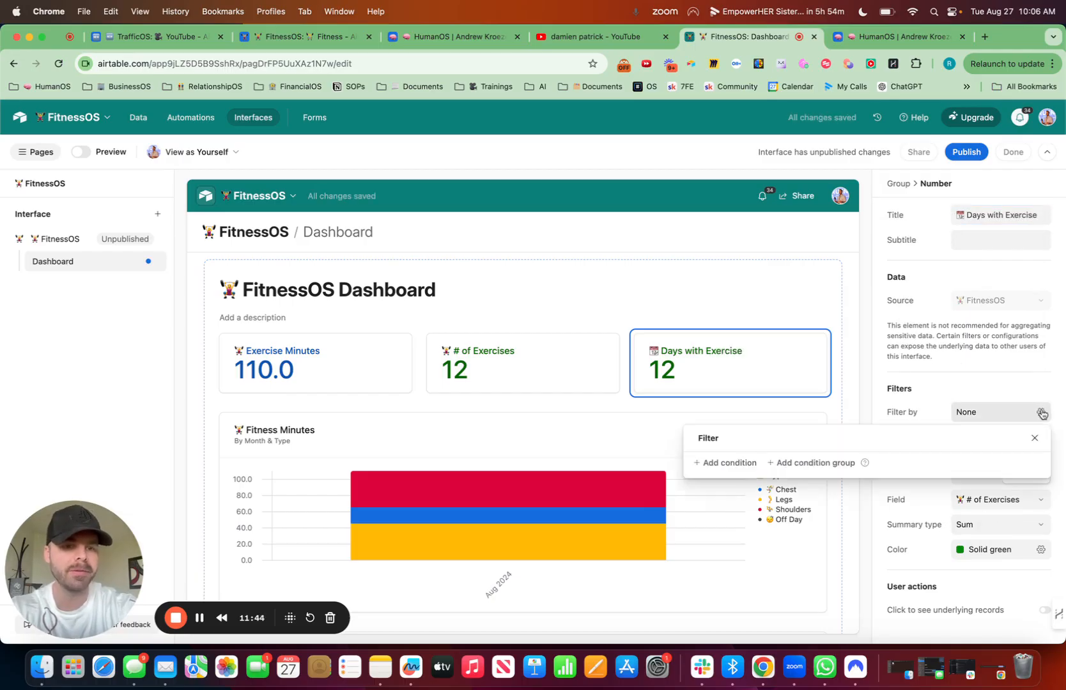
left_click(741, 468)
left_click(699, 477)
type("exer")
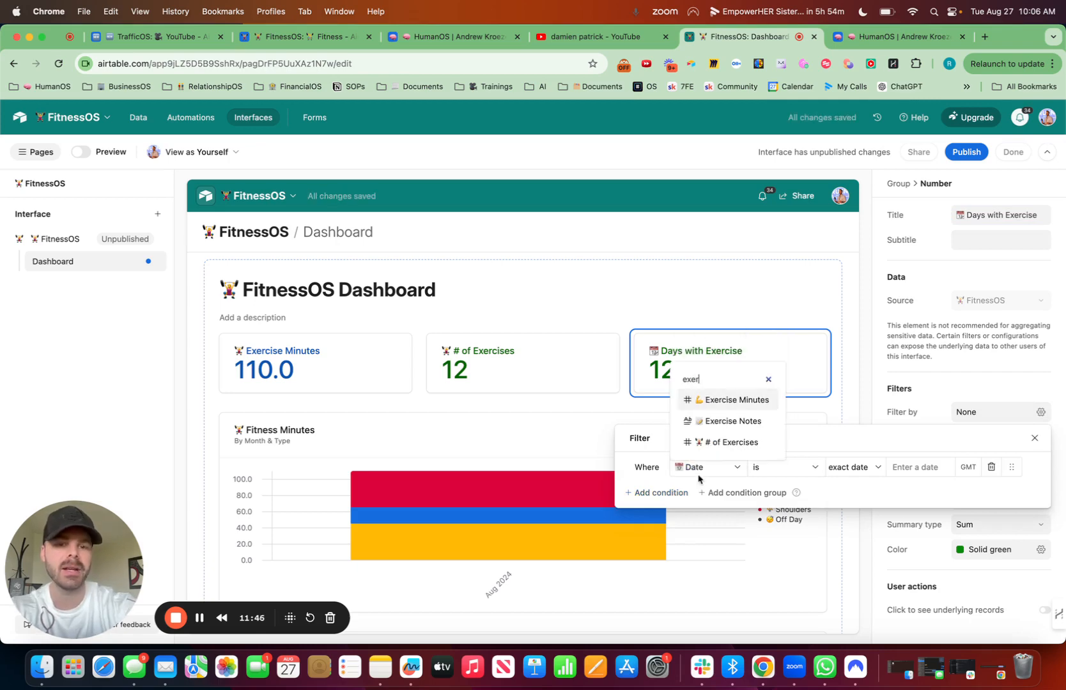
left_click(739, 407)
left_click(856, 467)
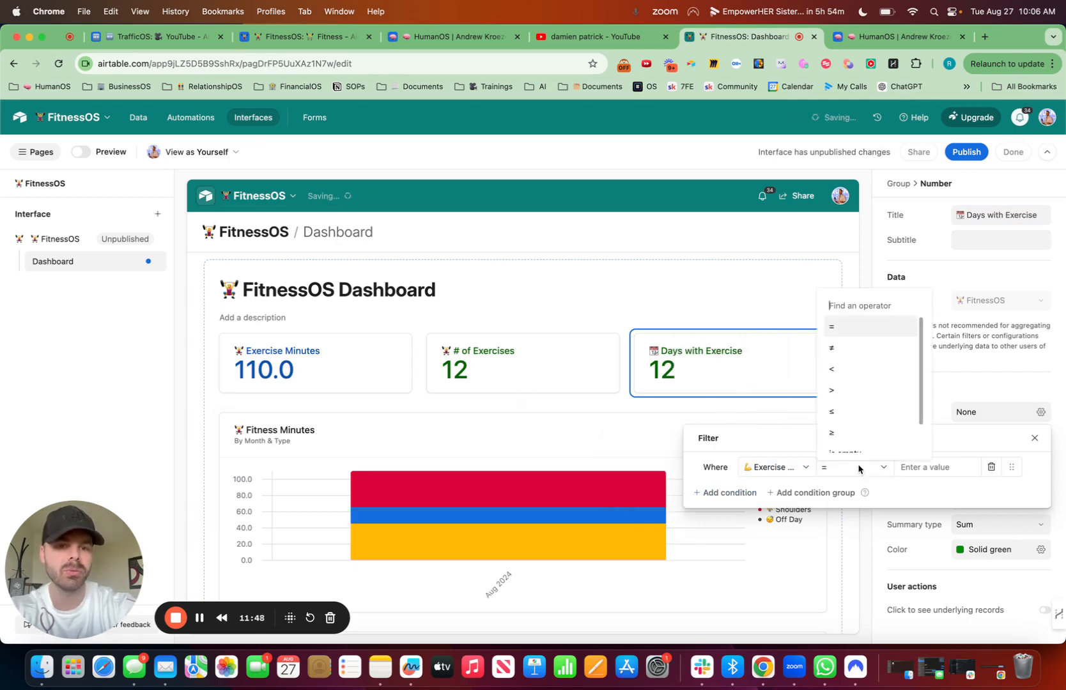
left_click(851, 382)
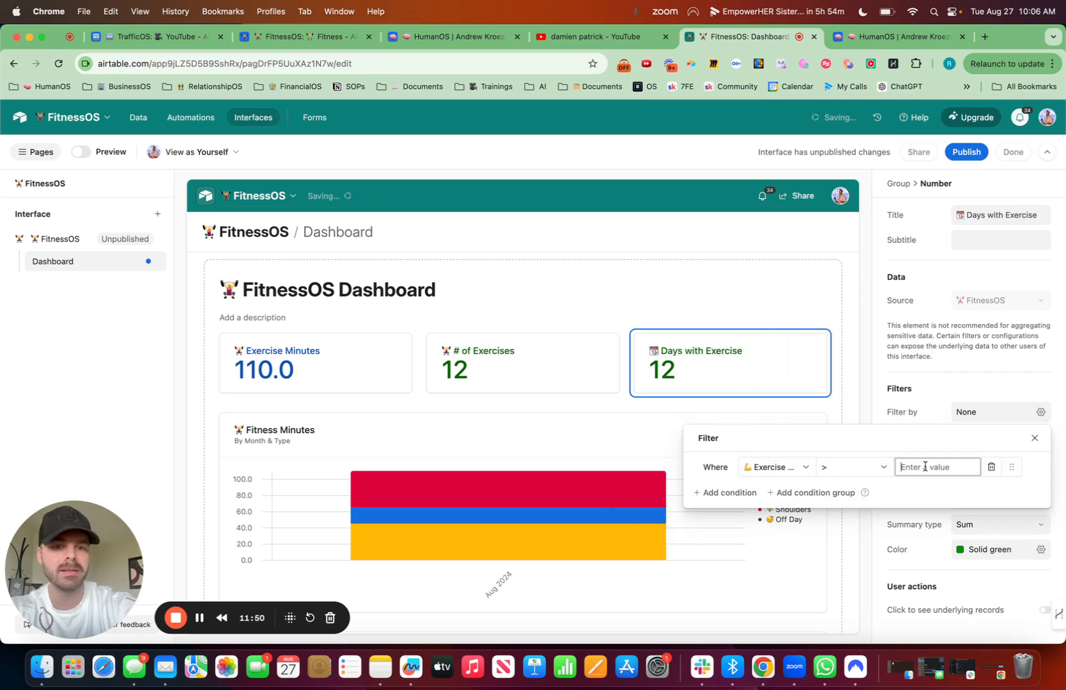
left_click(864, 471)
left_click(847, 359)
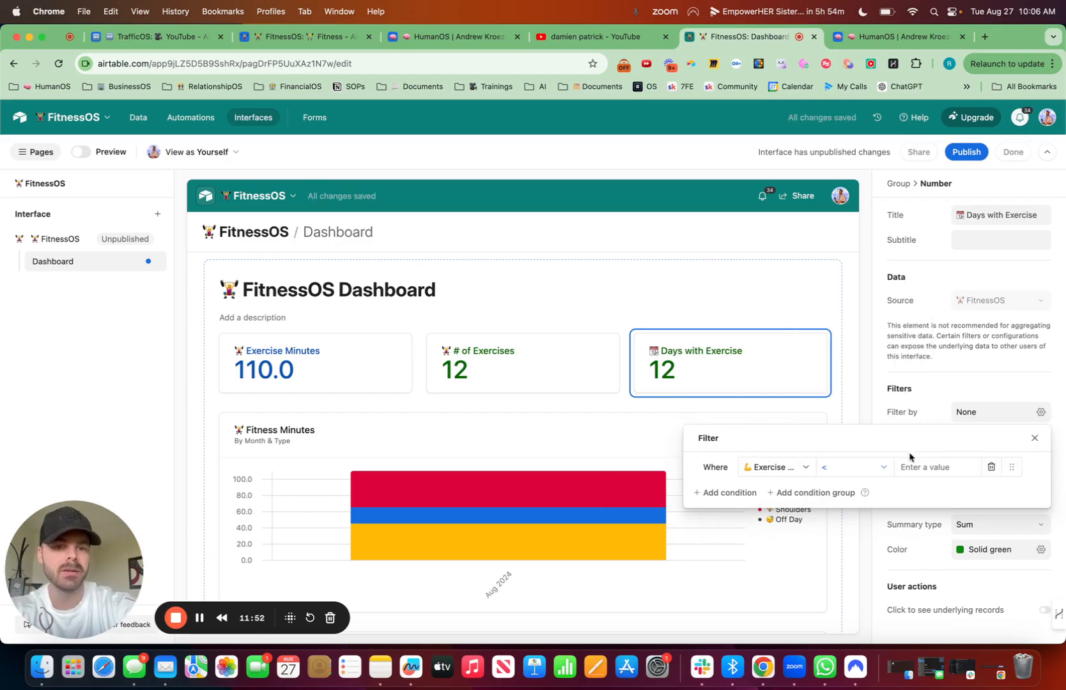
left_click(885, 467)
left_click(848, 381)
left_click(911, 467)
type("0")
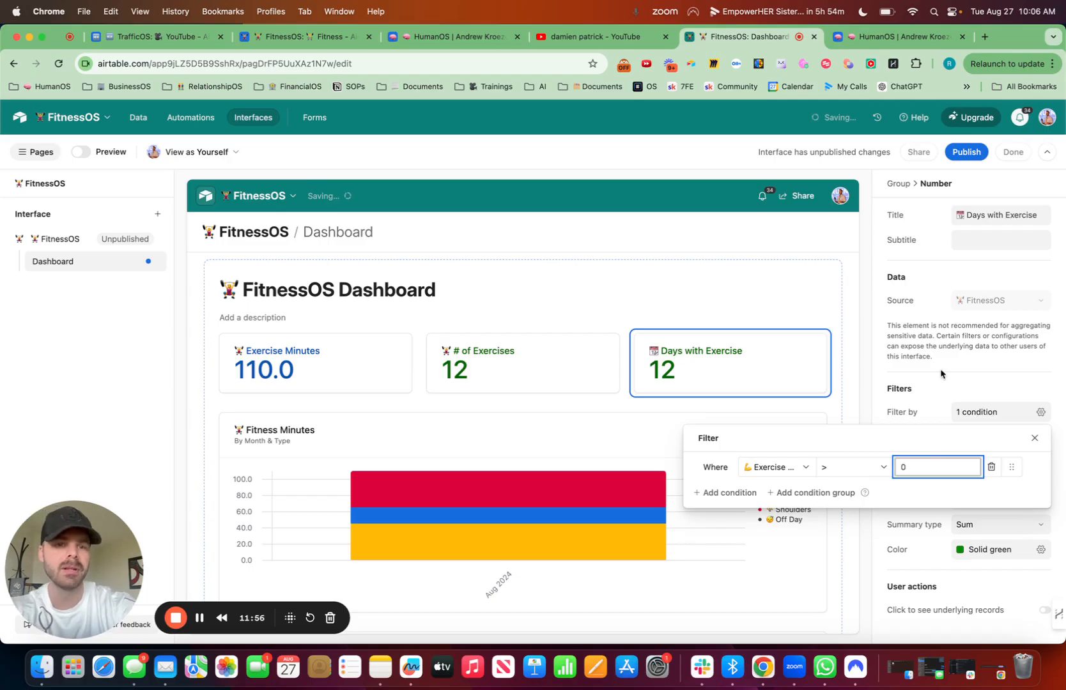
left_click(941, 374)
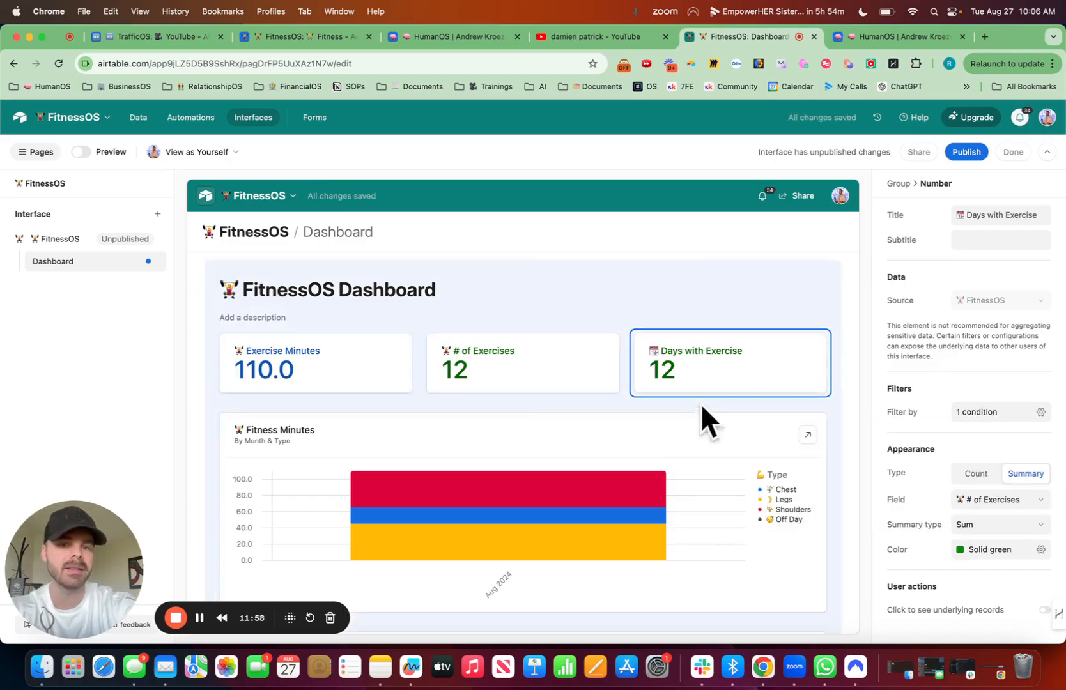
Step: Switch the Days with Exercise number from a summary to a Count of records
left_click(1002, 504)
left_click(1002, 502)
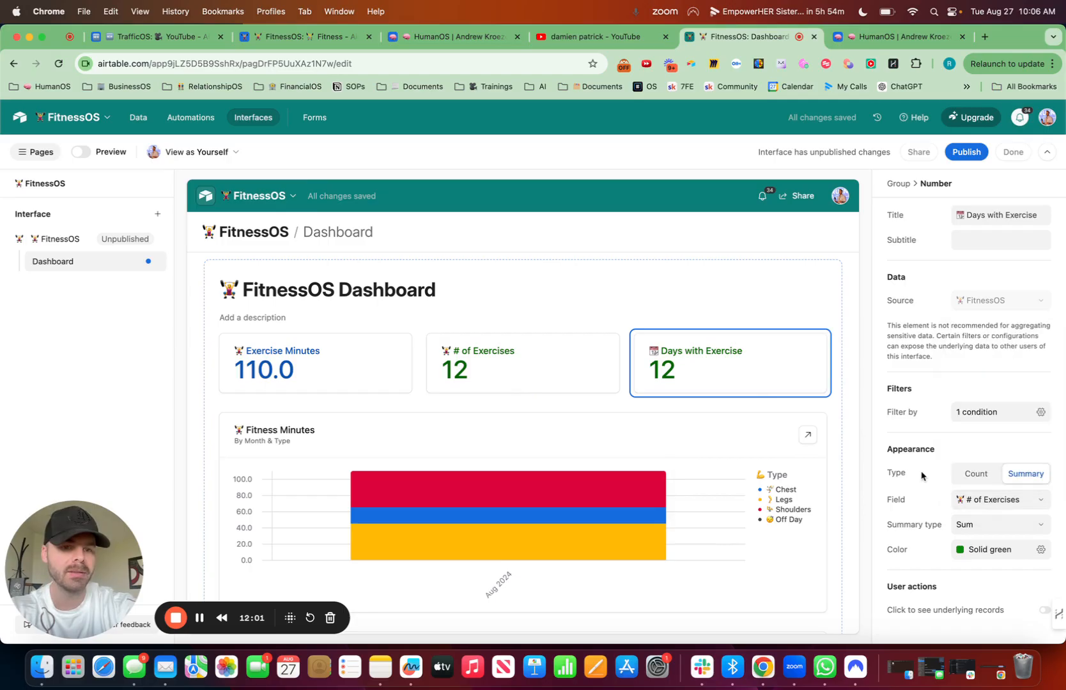
left_click(974, 474)
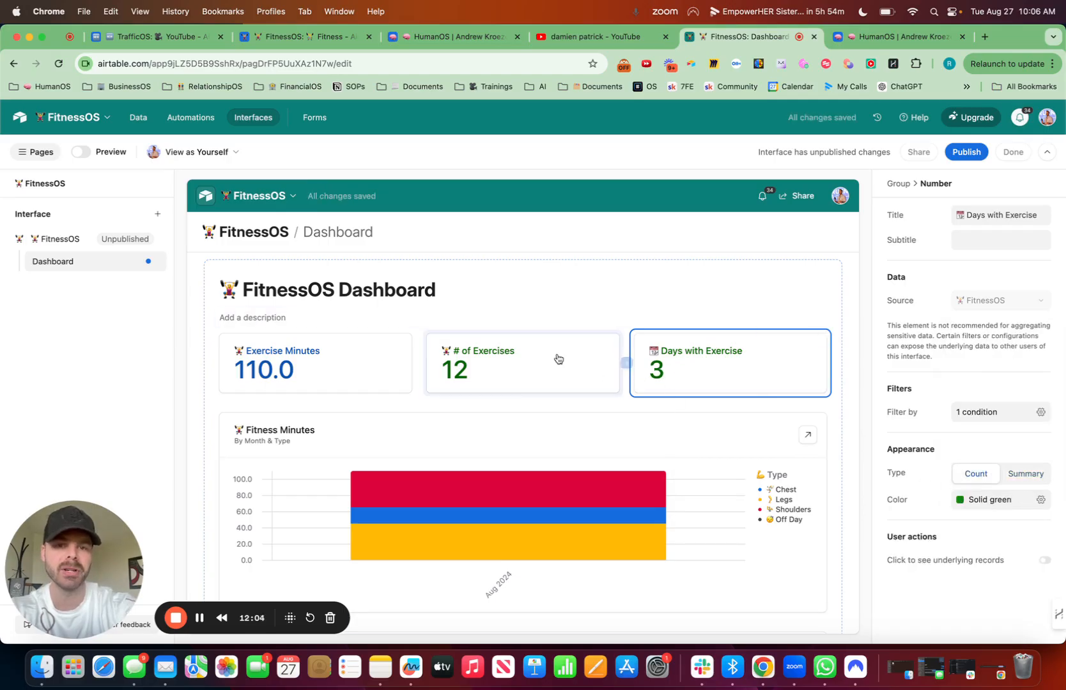
scroll(558, 359, "down", 5)
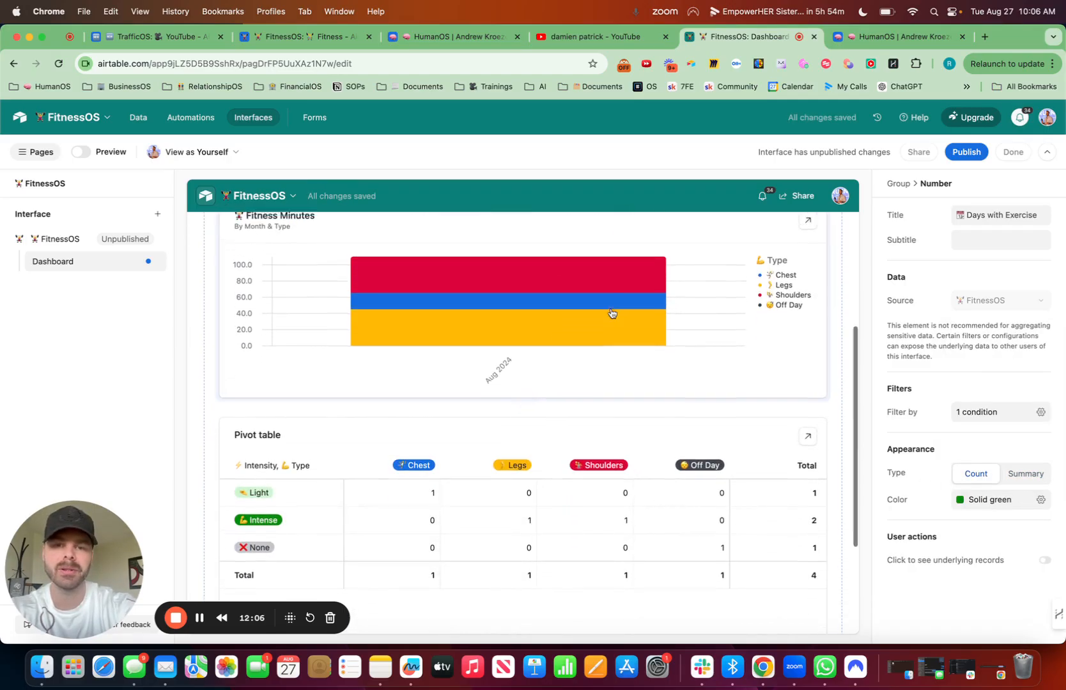
scroll(611, 313, "up", 5)
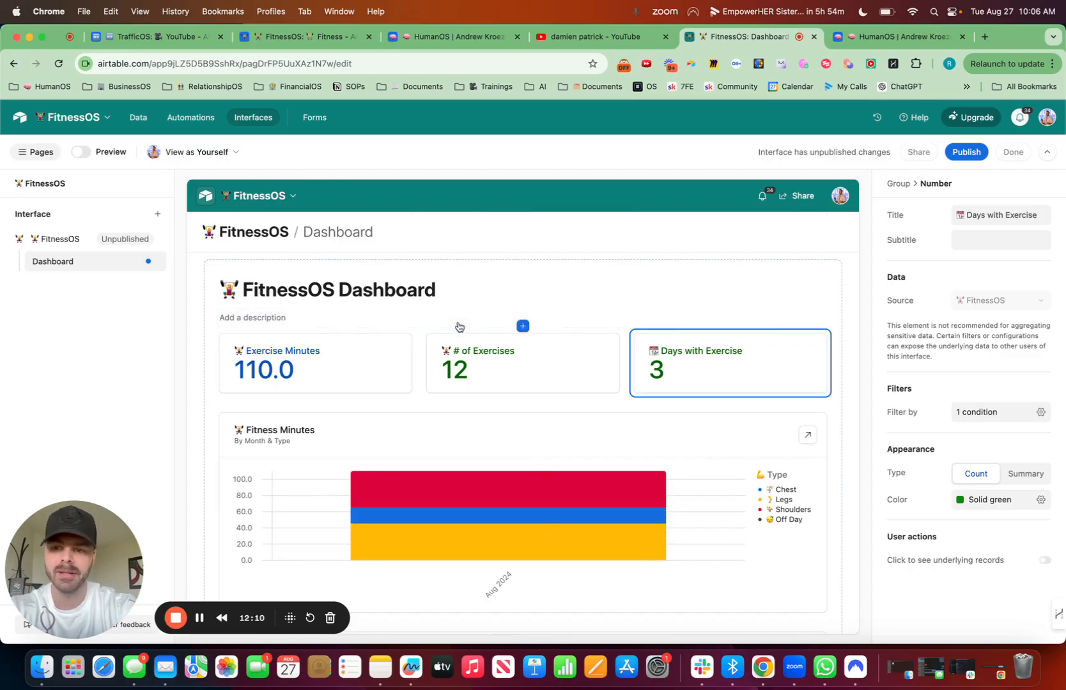
left_click(200, 620)
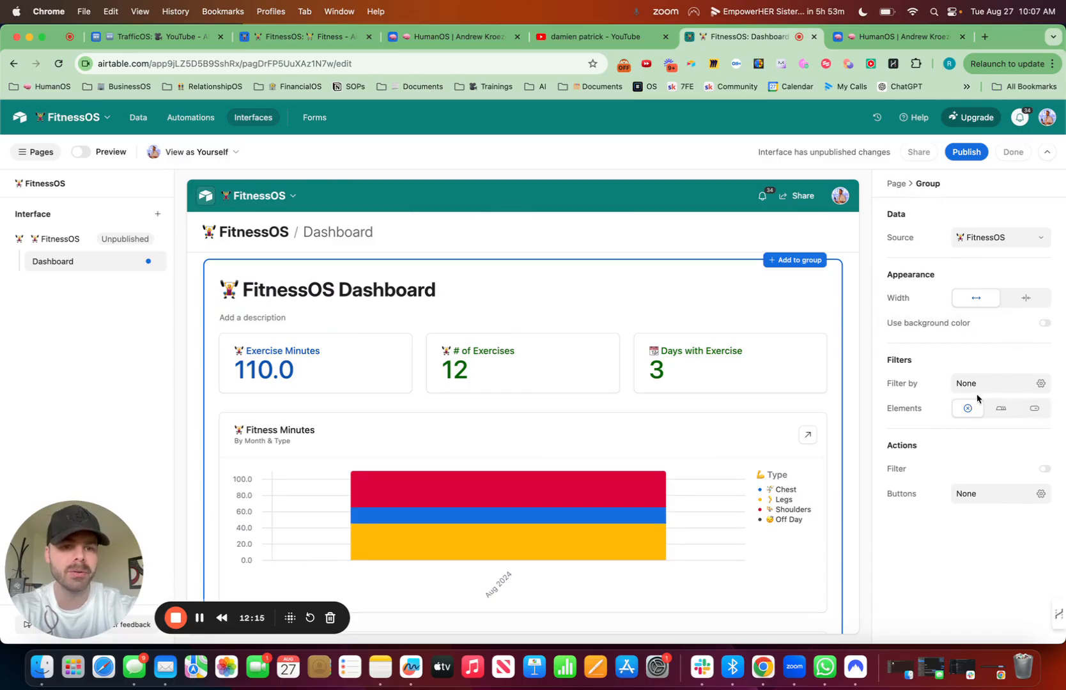
Step: Give the dashboard group dropdown filter elements for the Date and Month fields
left_click(1034, 410)
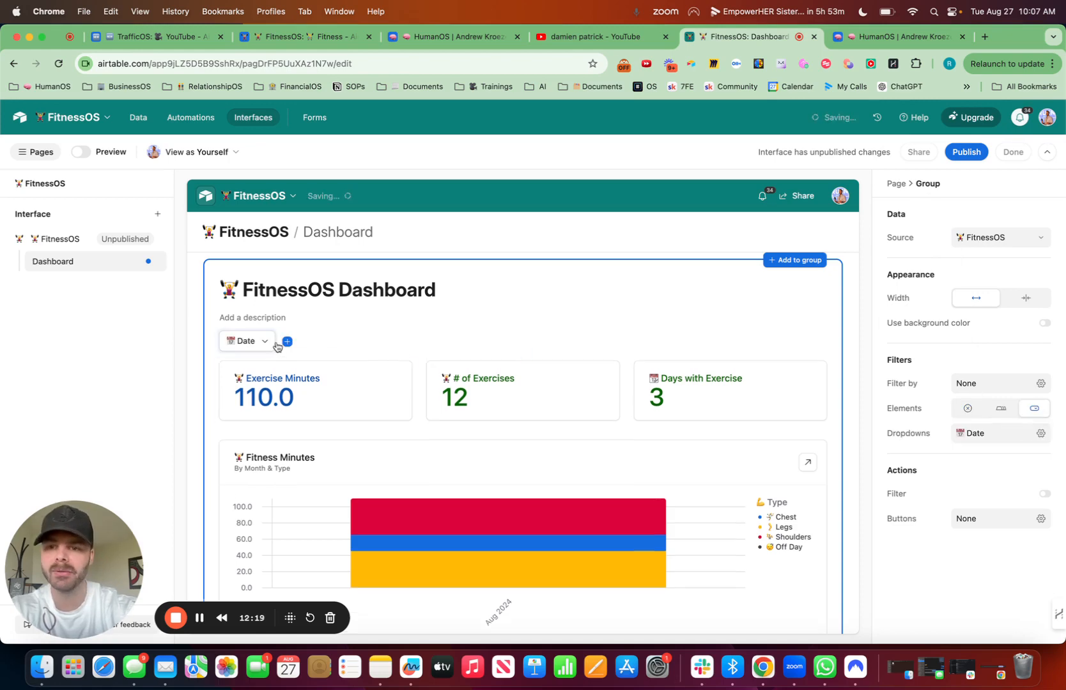
left_click(287, 343)
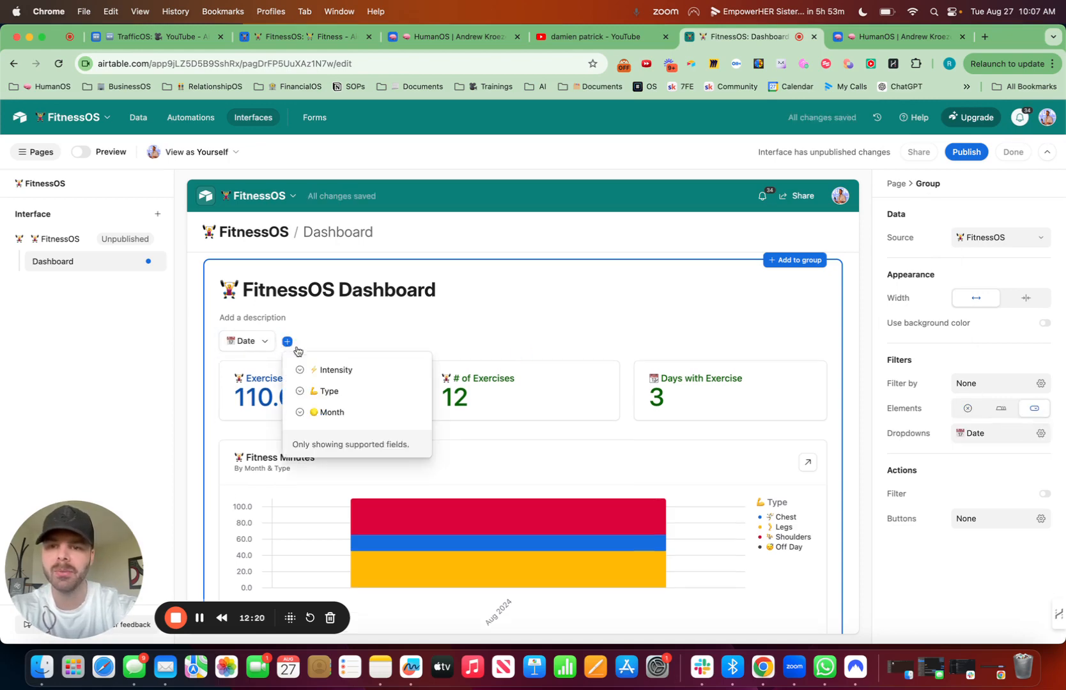
left_click(346, 414)
Step: Test the Month dropdown by filtering the dashboard by August 2024, by both August and July 2024, and by July 2024 alone
left_click(330, 342)
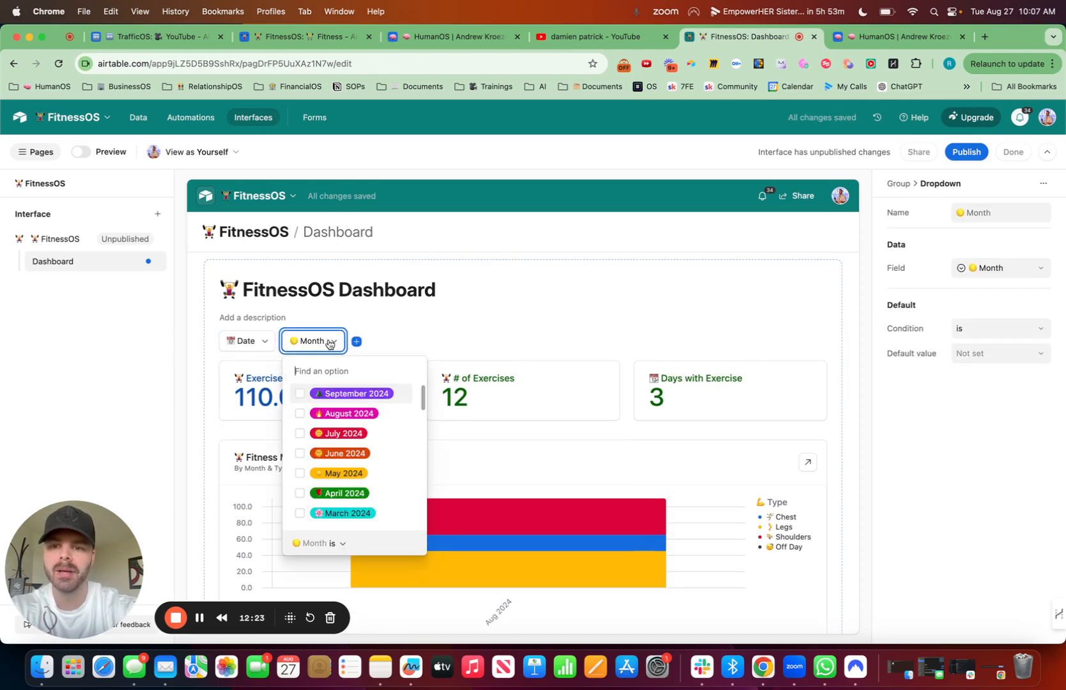
left_click(342, 413)
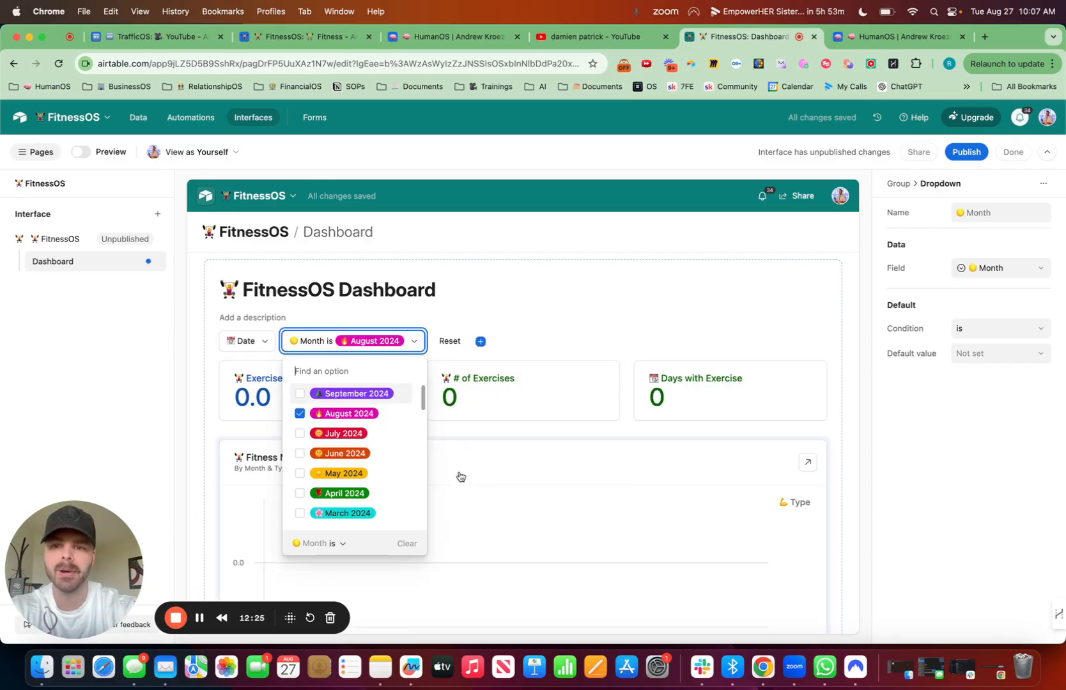
left_click(415, 343)
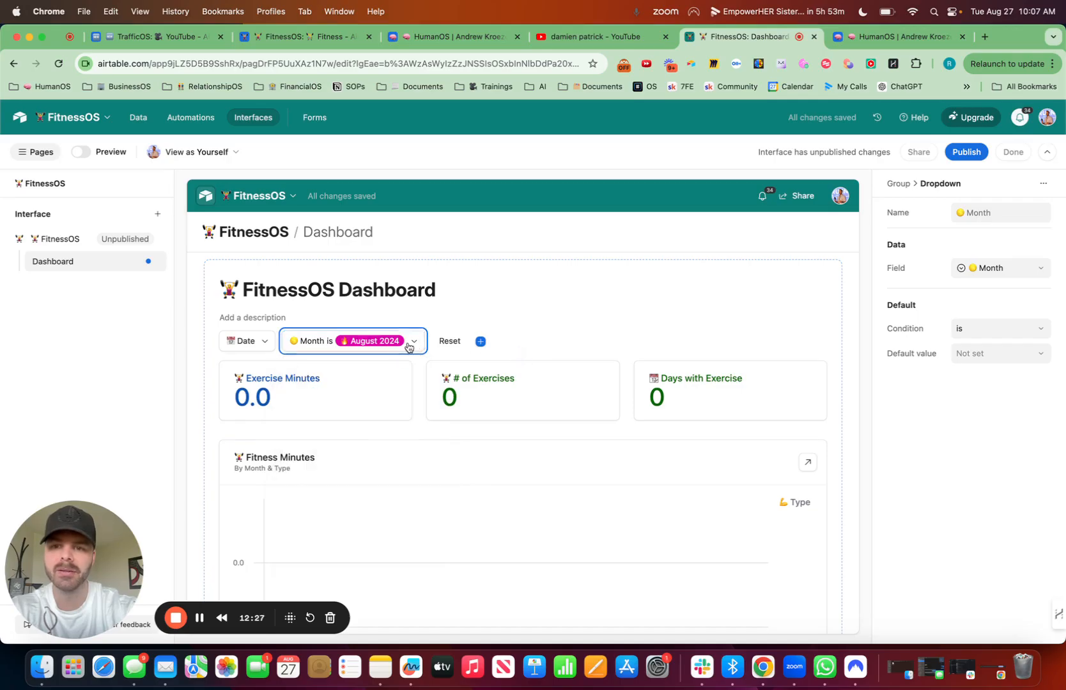
left_click(410, 344)
left_click(299, 433)
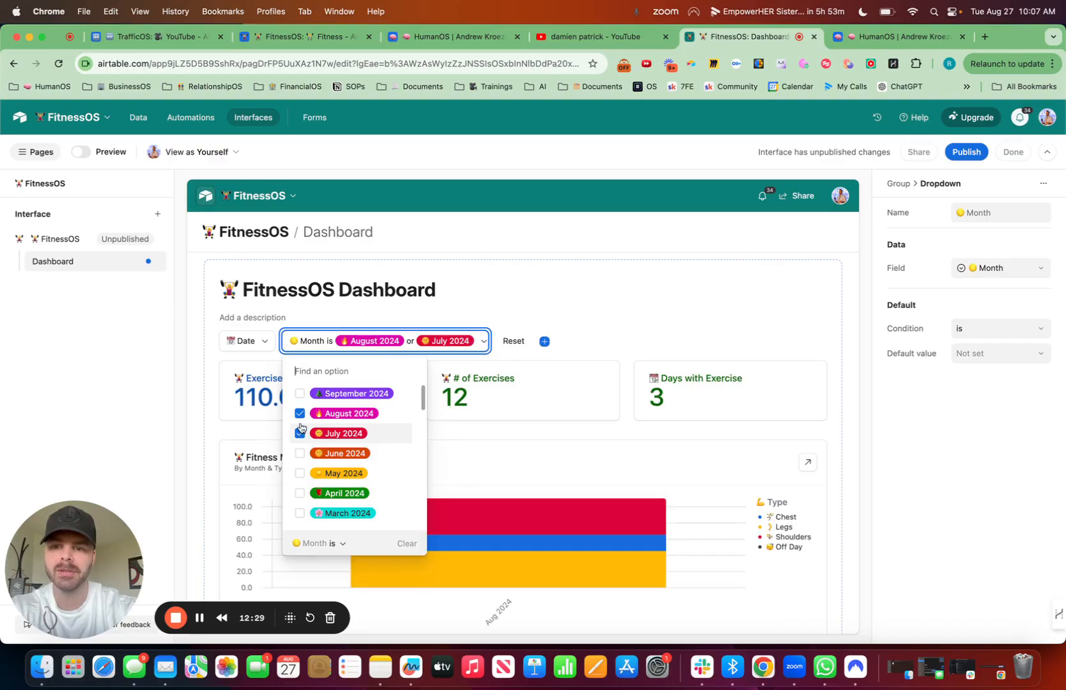
left_click(300, 414)
scroll(507, 352, "down", 10)
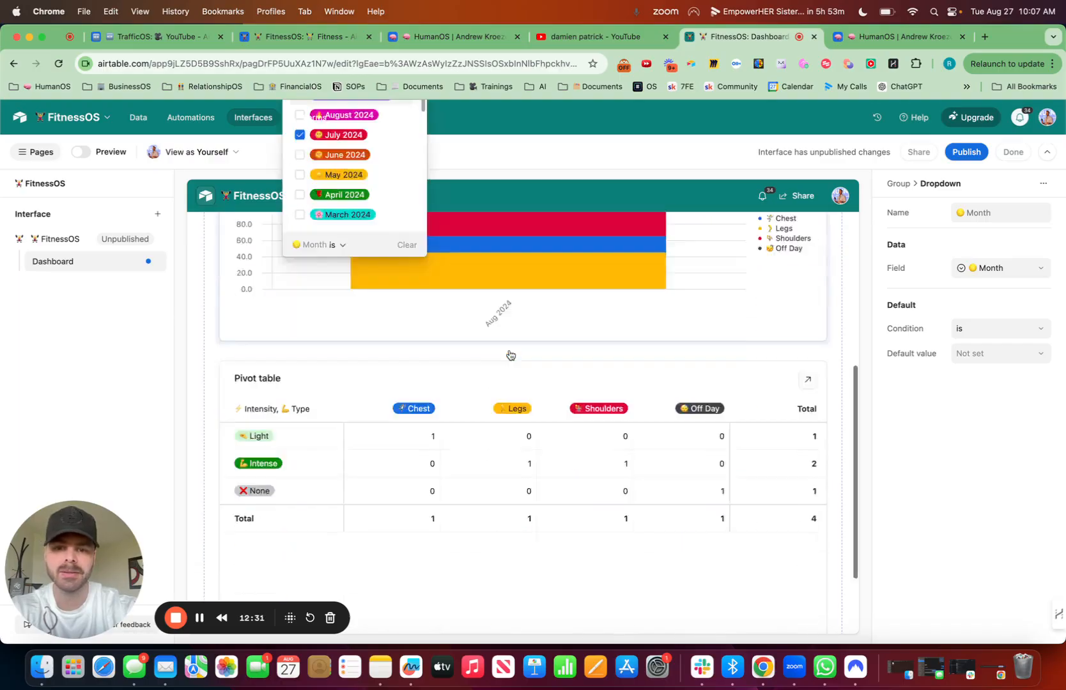
scroll(507, 352, "up", 10)
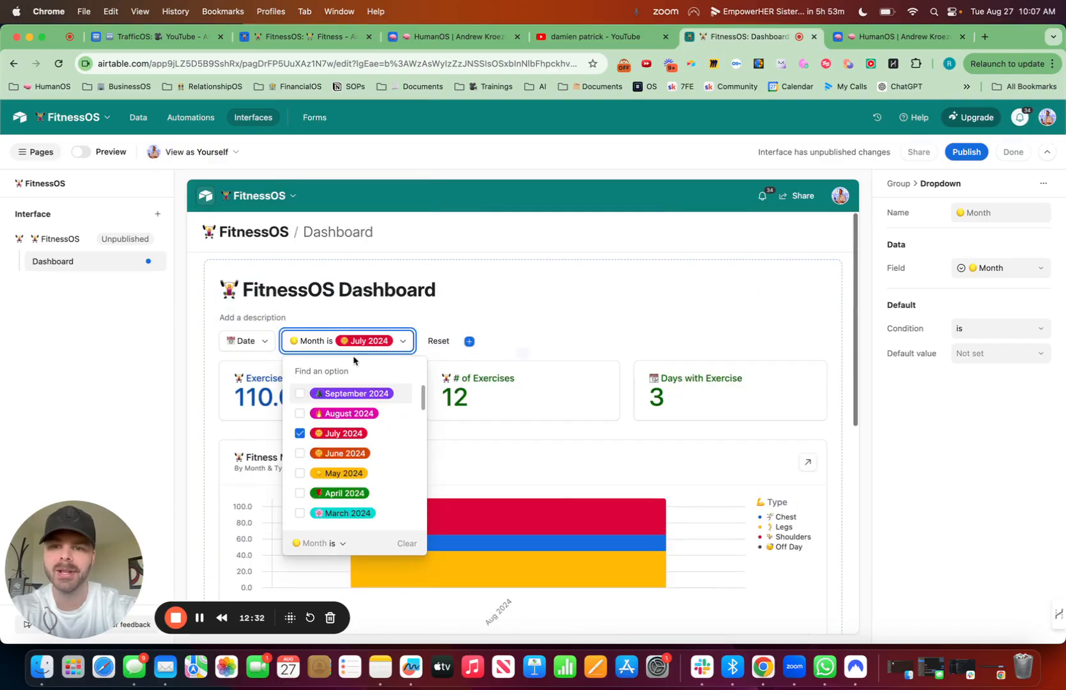
Step: Recheck the Month filter with August 2024 in place of July 2024 and clear all month selections
left_click(299, 433)
left_click(299, 413)
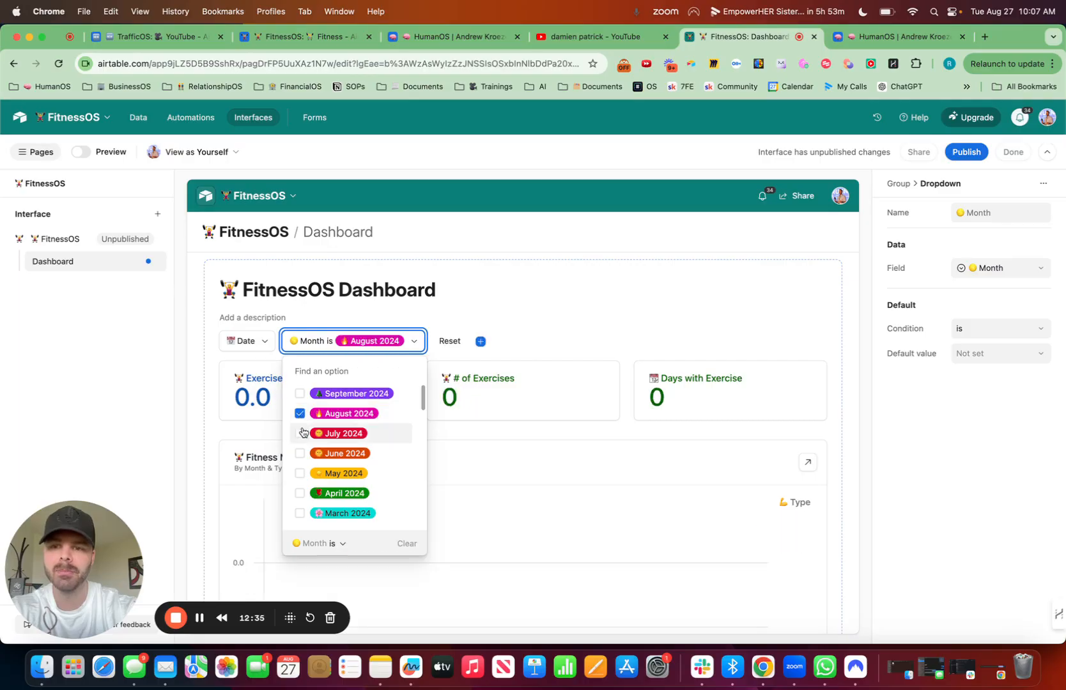
left_click(300, 433)
left_click(299, 433)
left_click(301, 415)
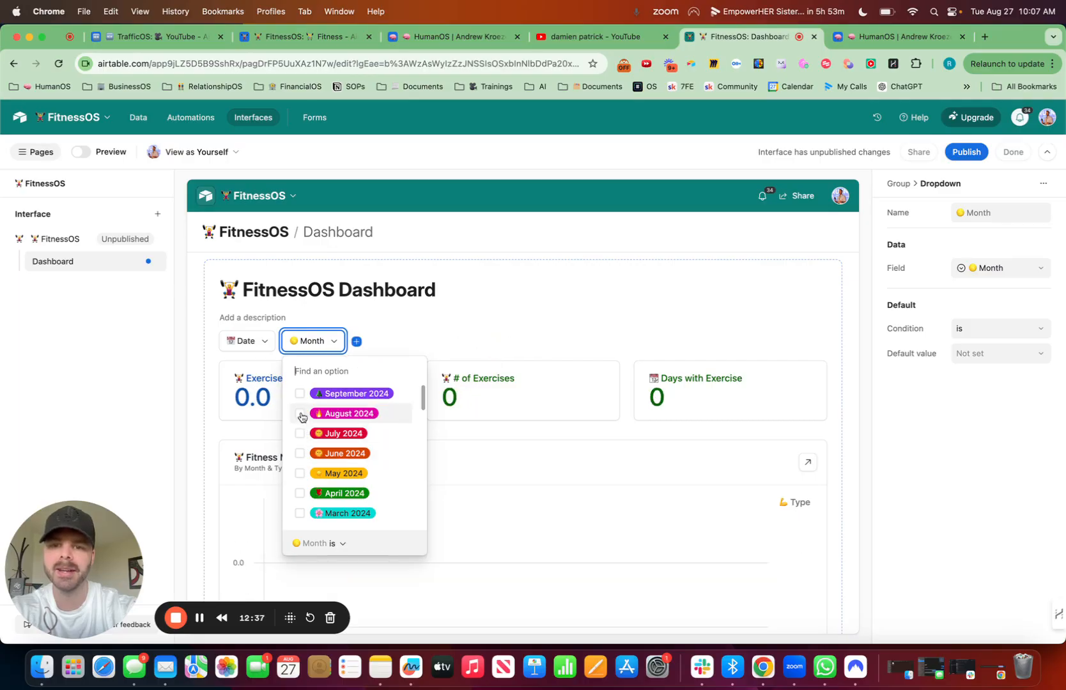
Step: Test the Date dropdown by filtering the dashboard to dates that are today, examine the pivot table, and clear the condition
left_click(259, 346)
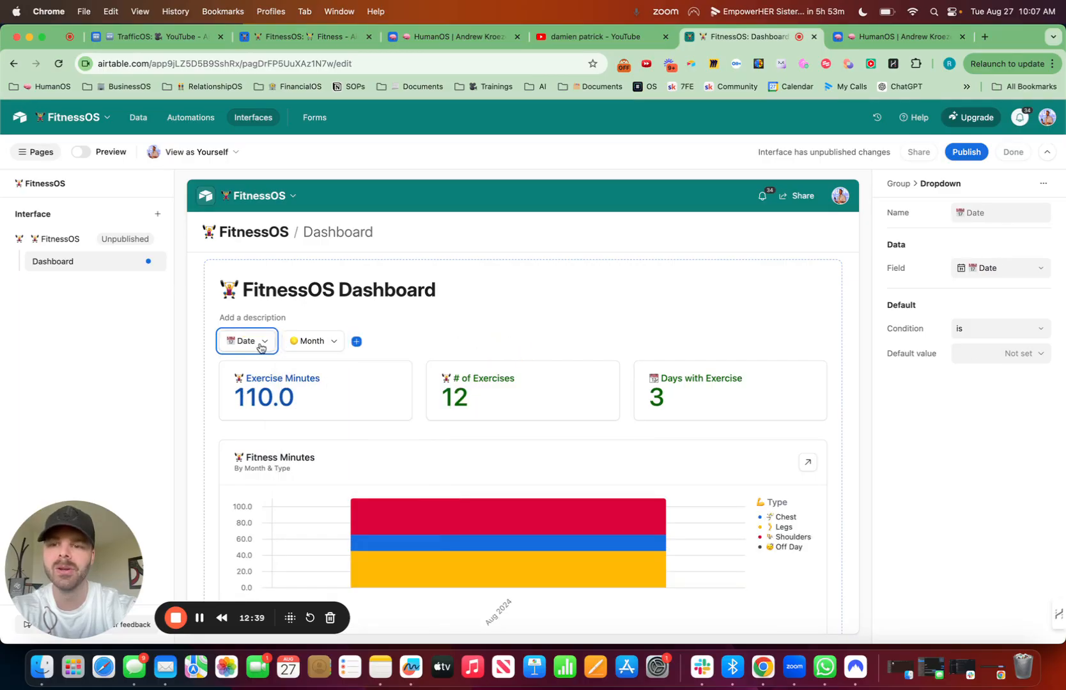
left_click(260, 347)
left_click(331, 370)
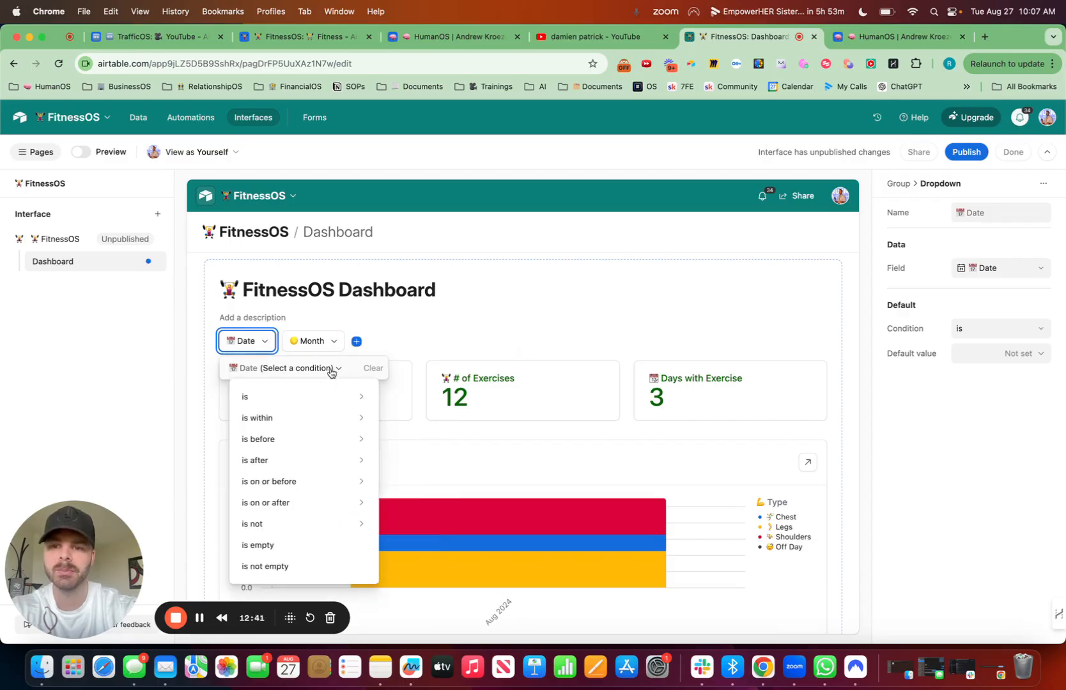
mouse_move(313, 418)
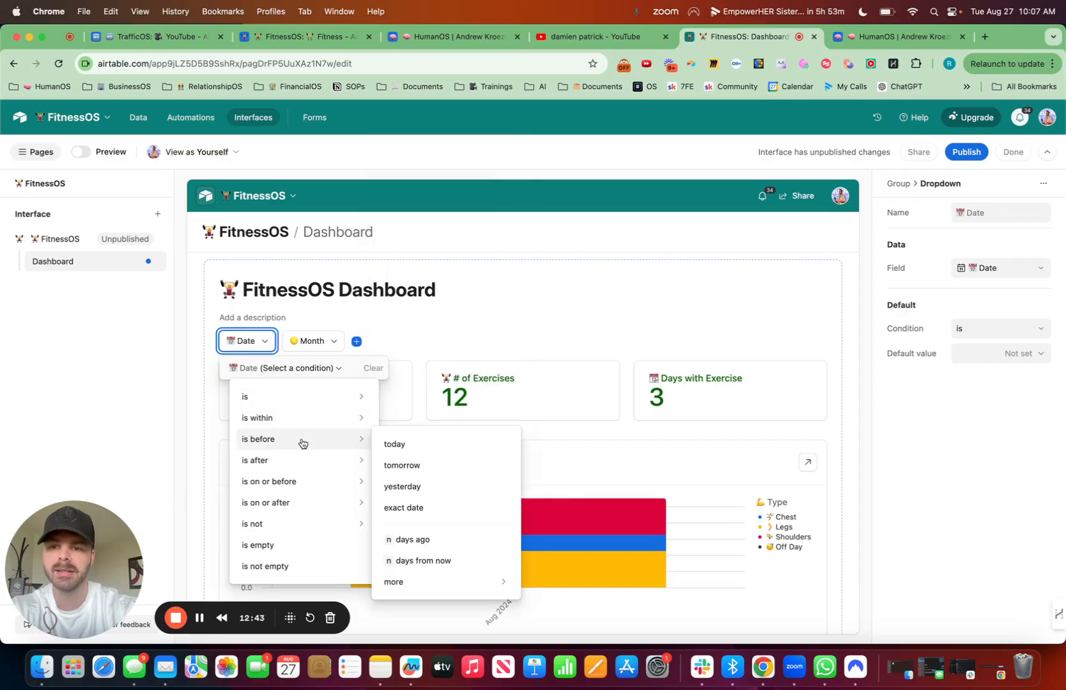
mouse_move(280, 403)
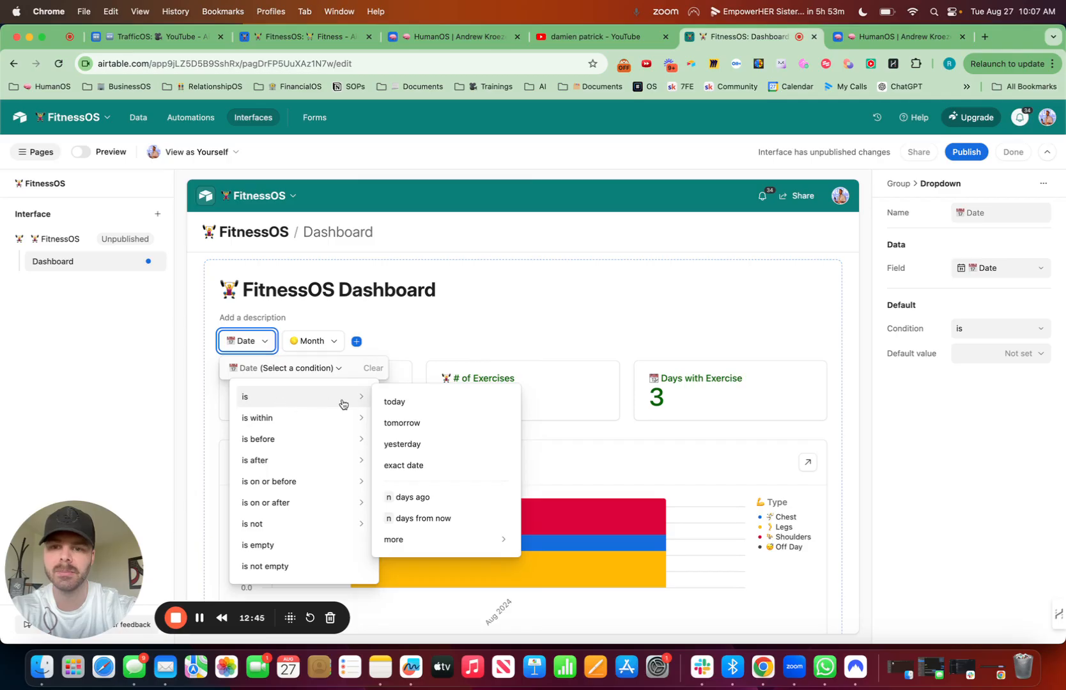
left_click(396, 401)
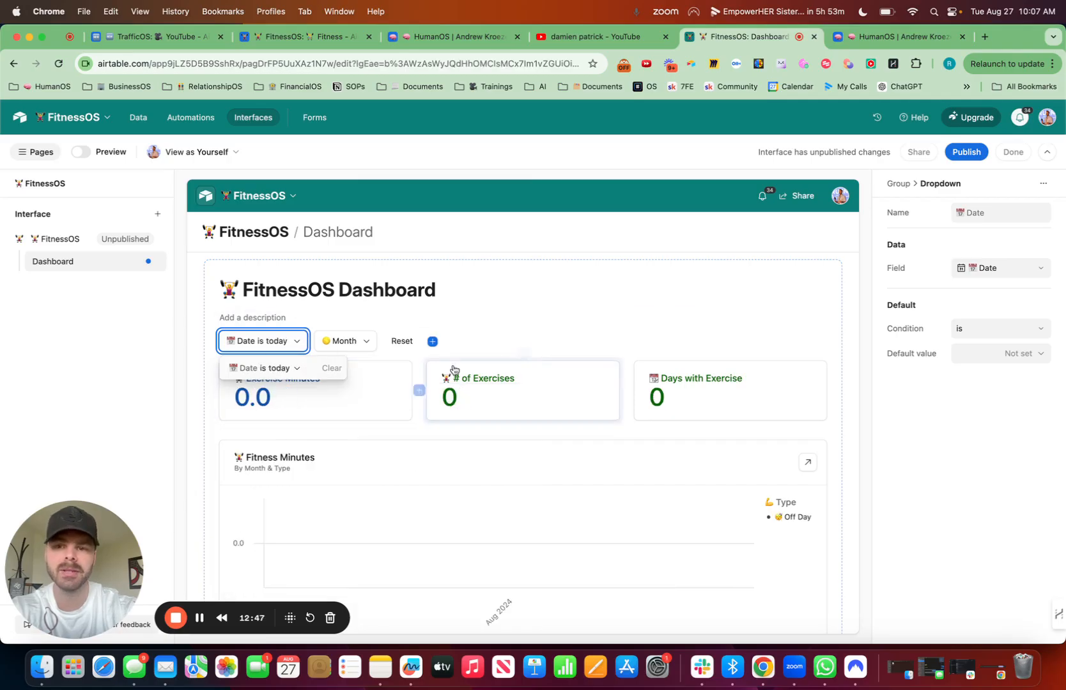
scroll(381, 363, "down", 5)
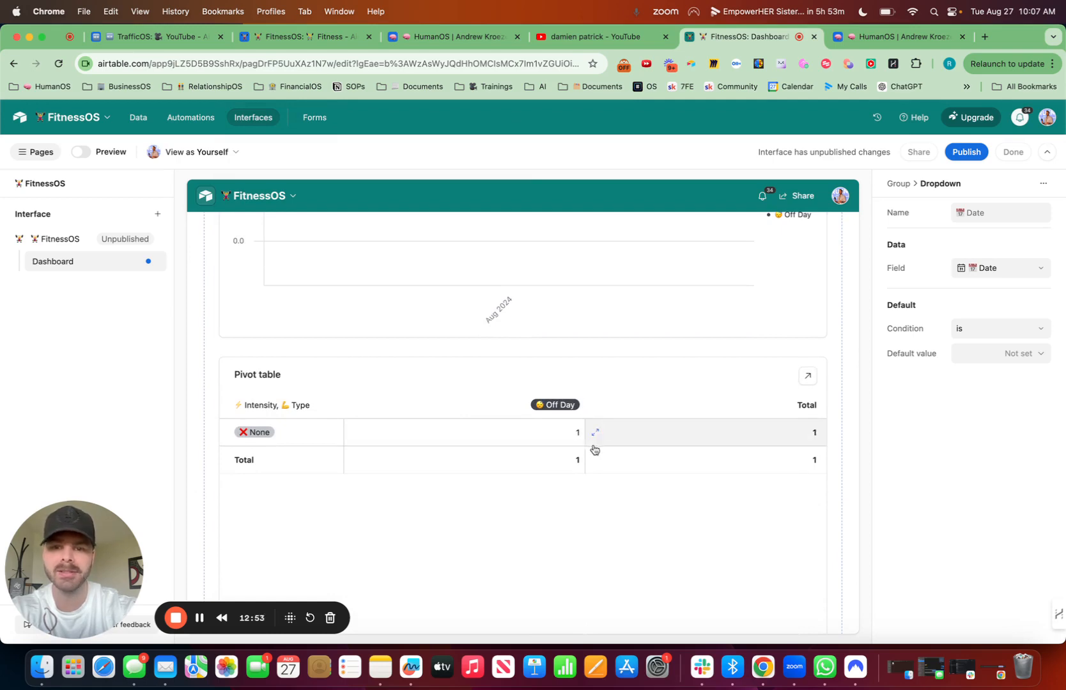
scroll(511, 424, "up", 10)
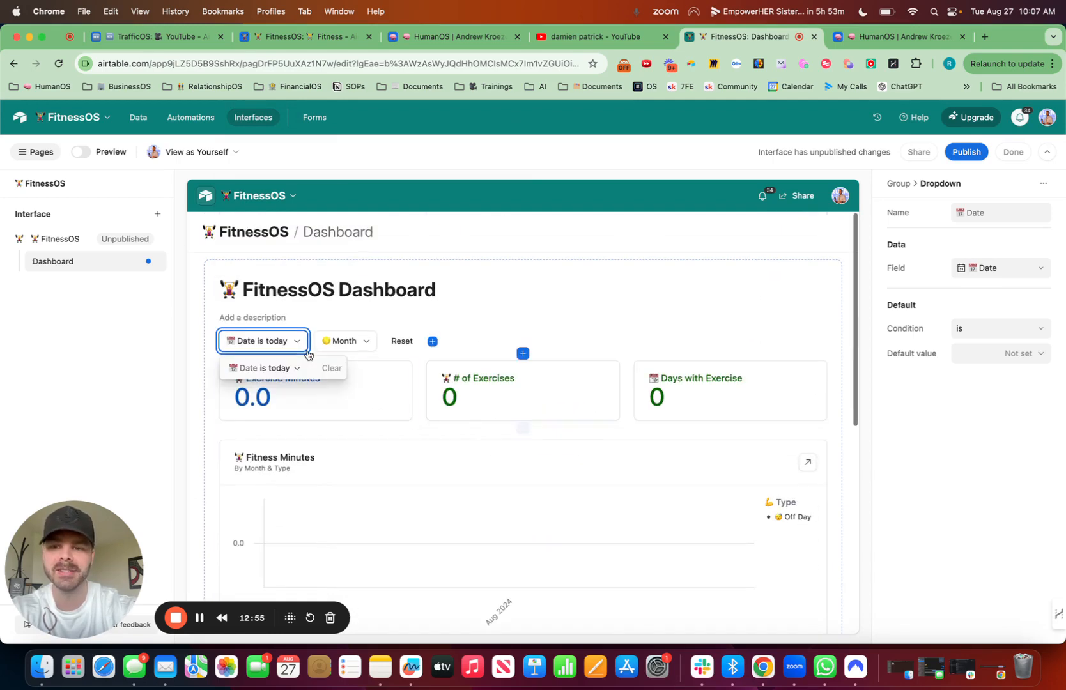
left_click(331, 368)
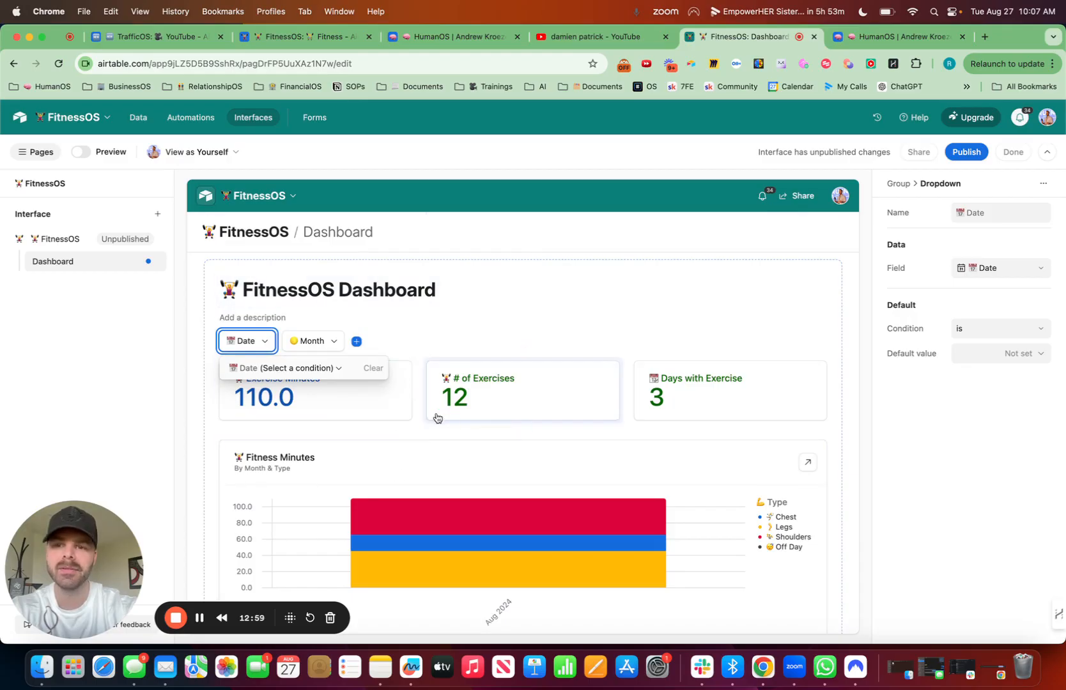
Step: Color the Days with Exercise number solid yellow
scroll(438, 385, "down", 2)
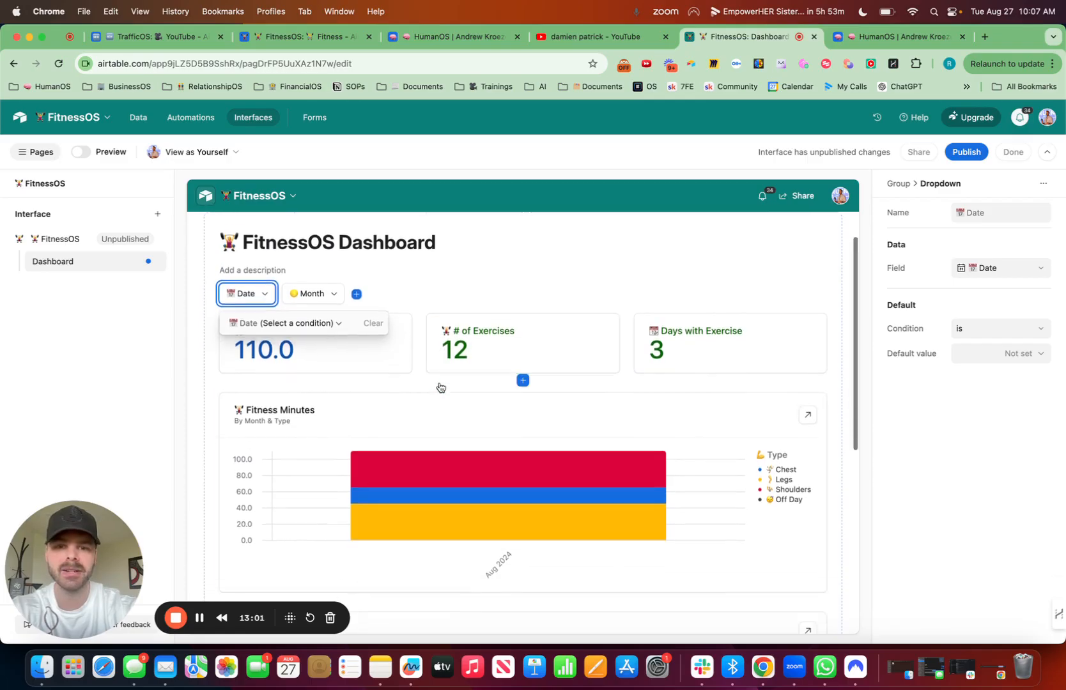
left_click(714, 347)
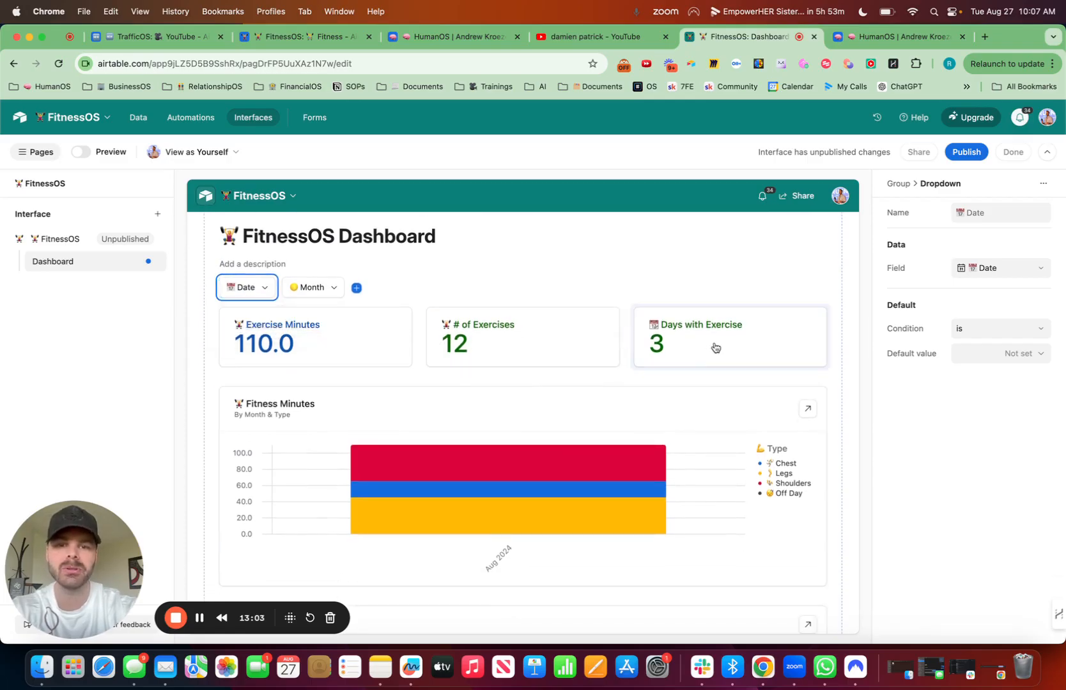
left_click(1041, 500)
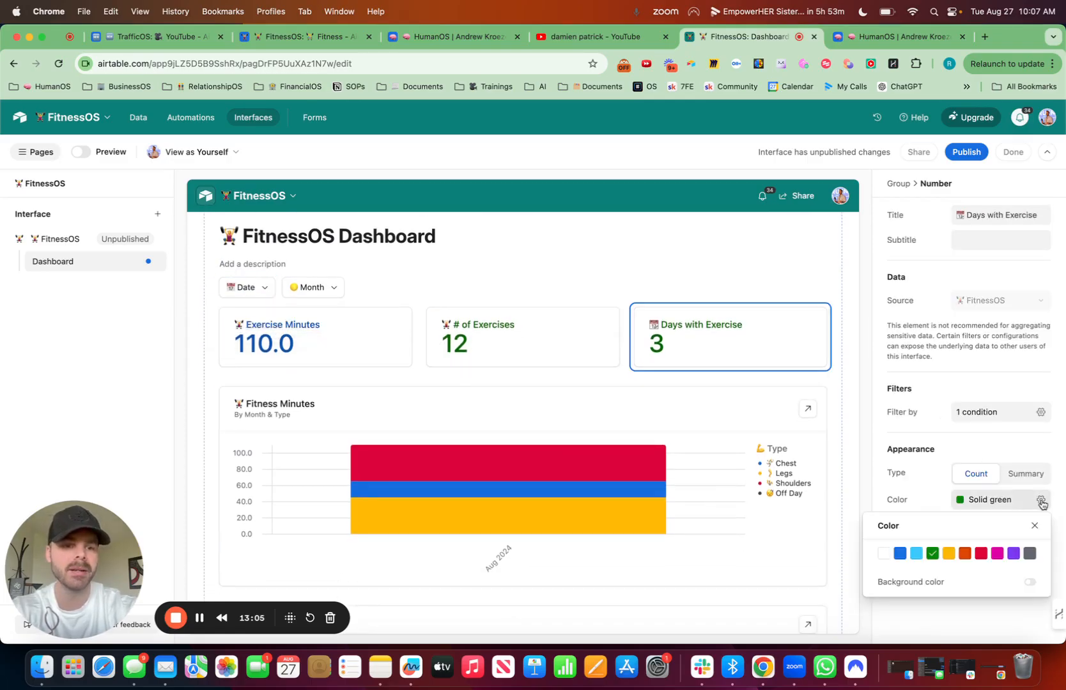
left_click(949, 555)
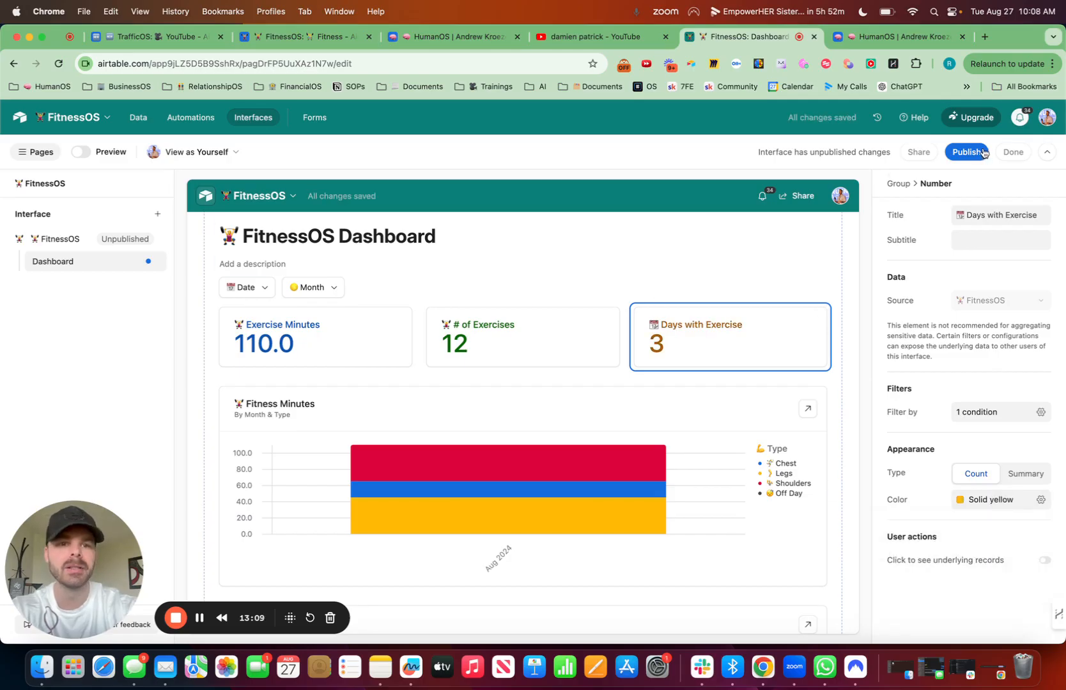
Step: Publish the FitnessOS interface with its Dashboard page
left_click(982, 152)
left_click(659, 440)
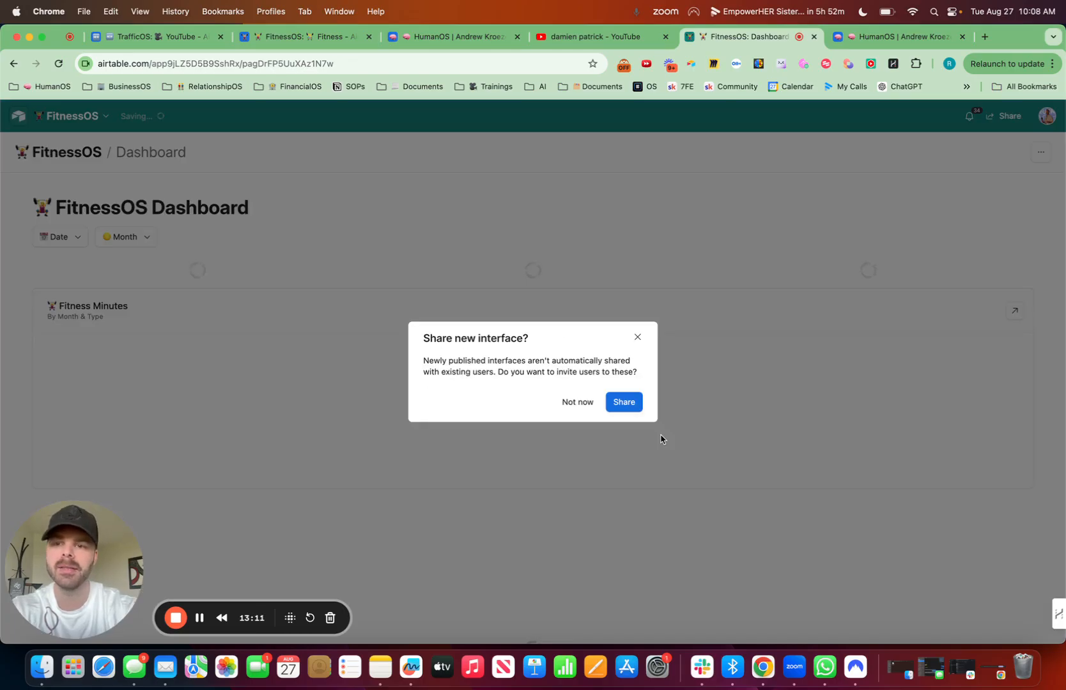
Step: Dismiss the offer to share the newly published interface and reopen the FitnessOS interface for editing
left_click(637, 338)
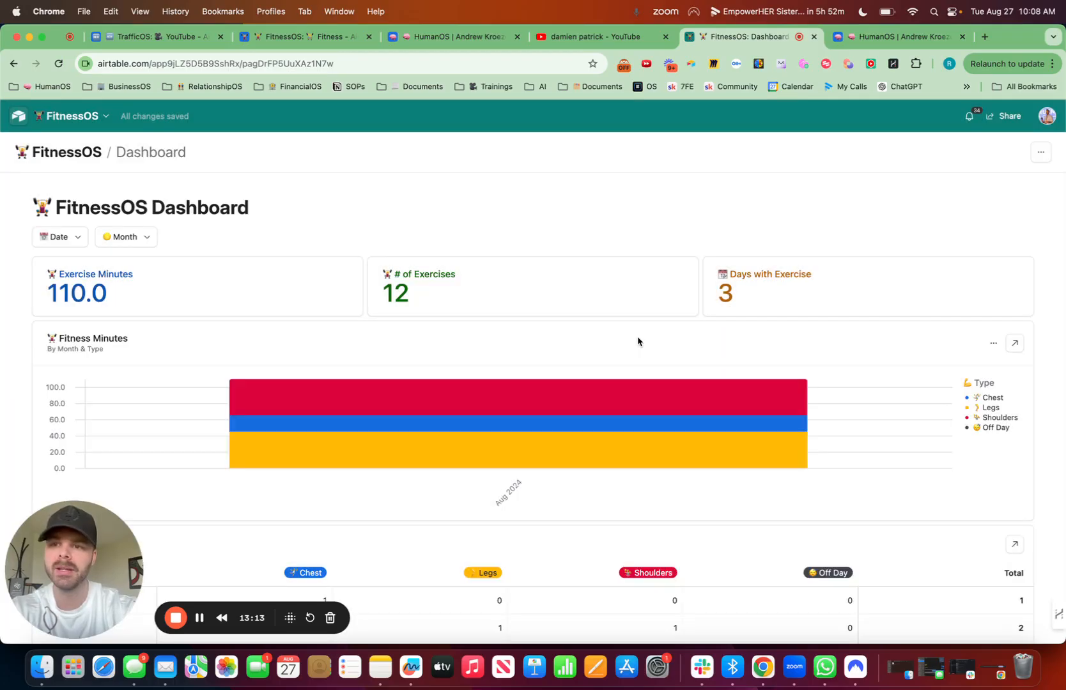
left_click_drag(69, 554, 978, 555)
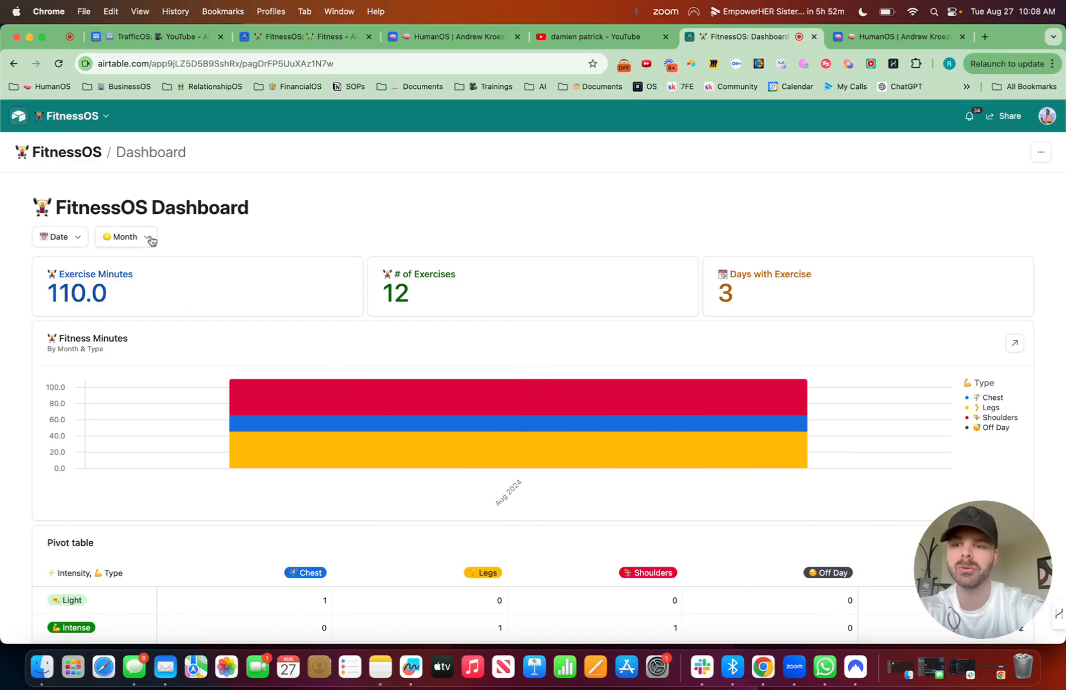
left_click(110, 120)
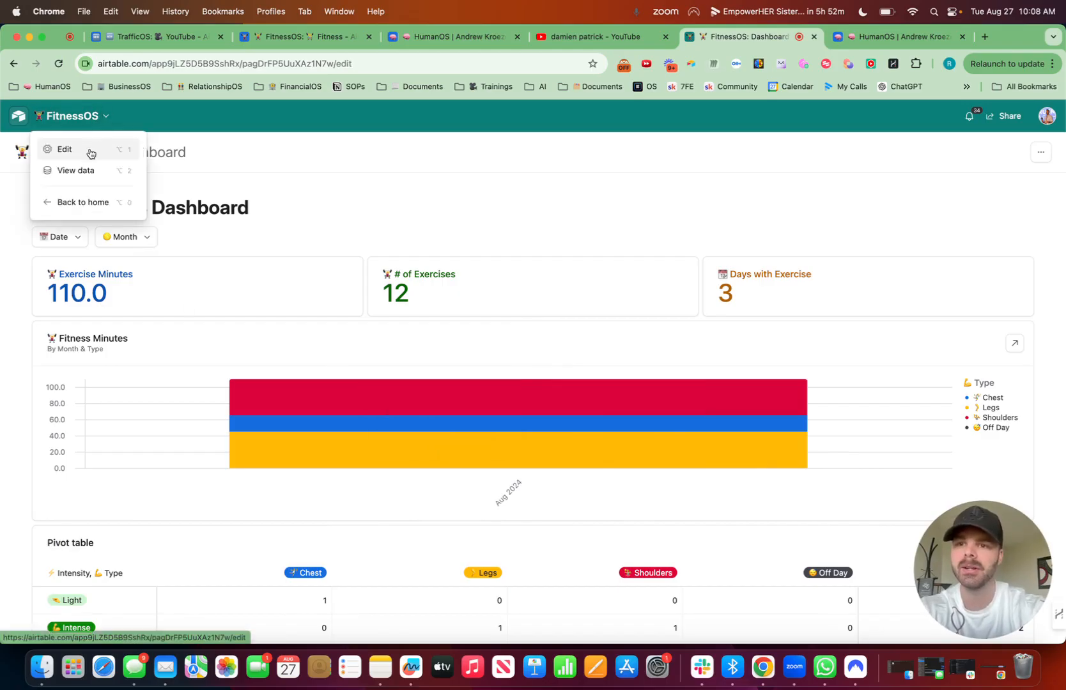
left_click(90, 151)
Step: Rename the Dashboard page as "Fitness Mobile Dashboard" with the weightlifter emoji in front of the name
left_click(151, 261)
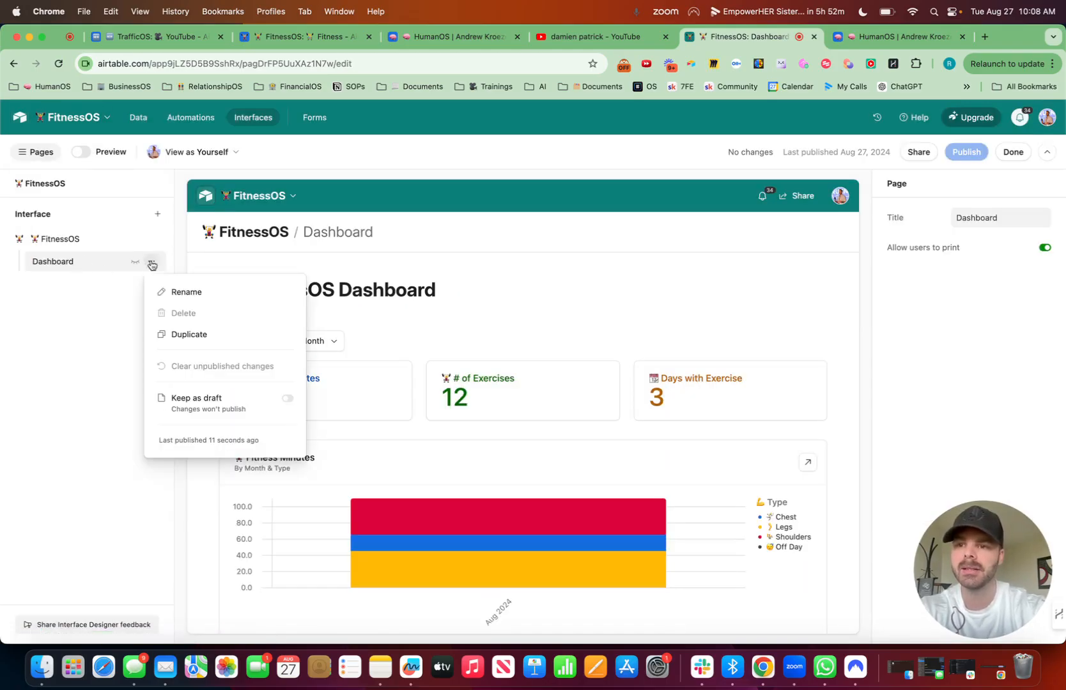
left_click(196, 299)
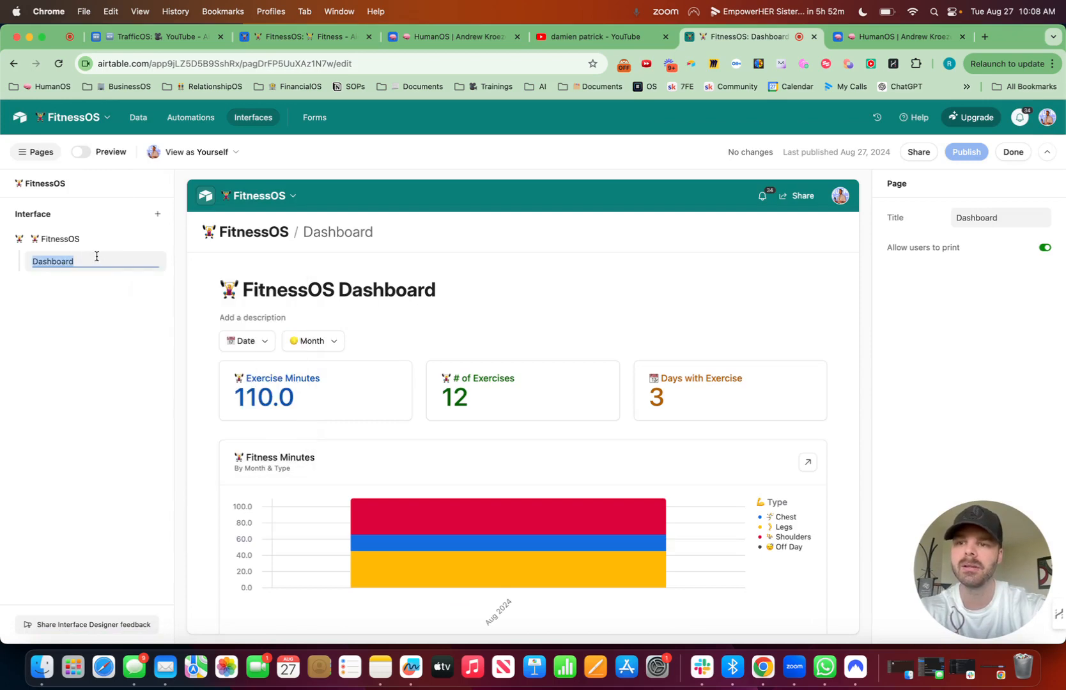
key("ctrl+super+space")
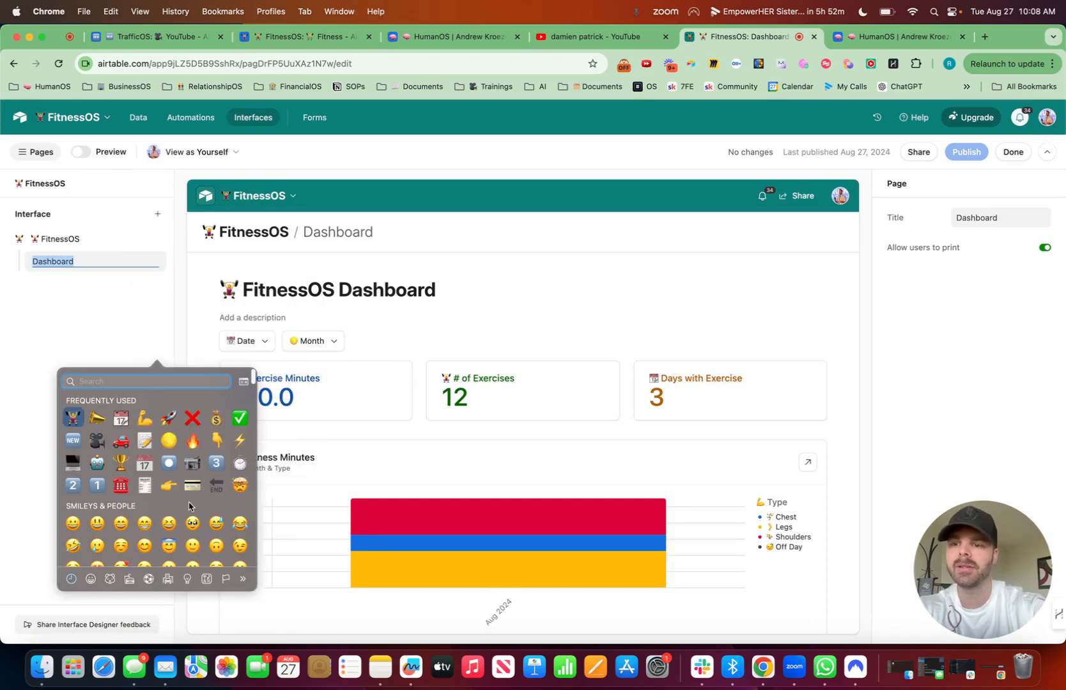
key("Return")
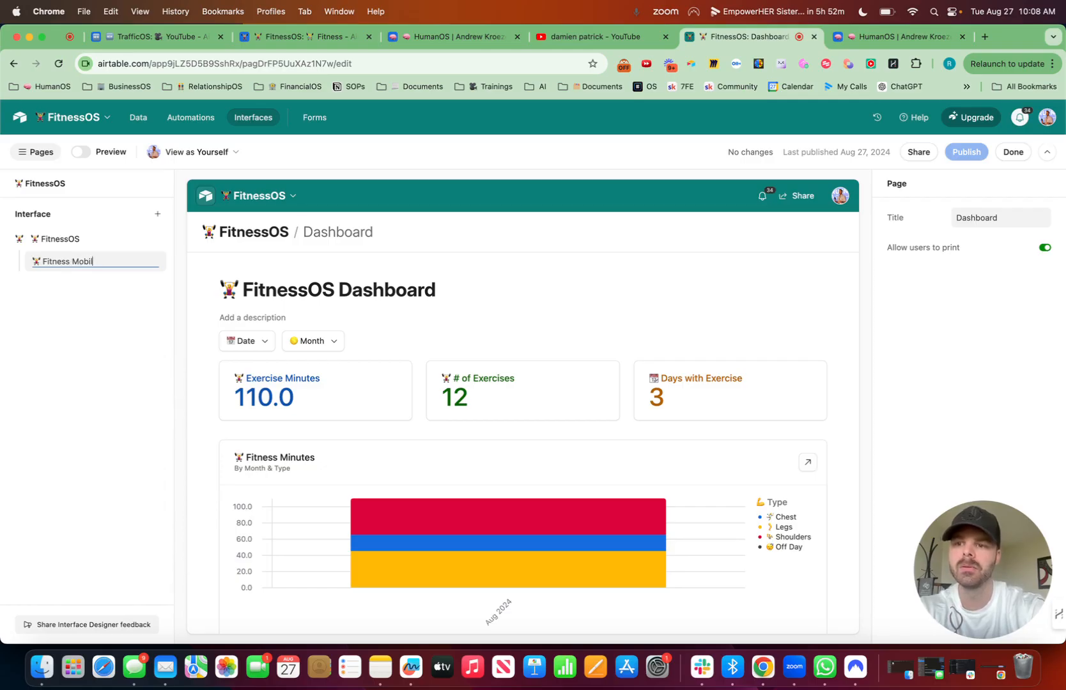
type("Fitness Mobile Dashboard")
key("Return")
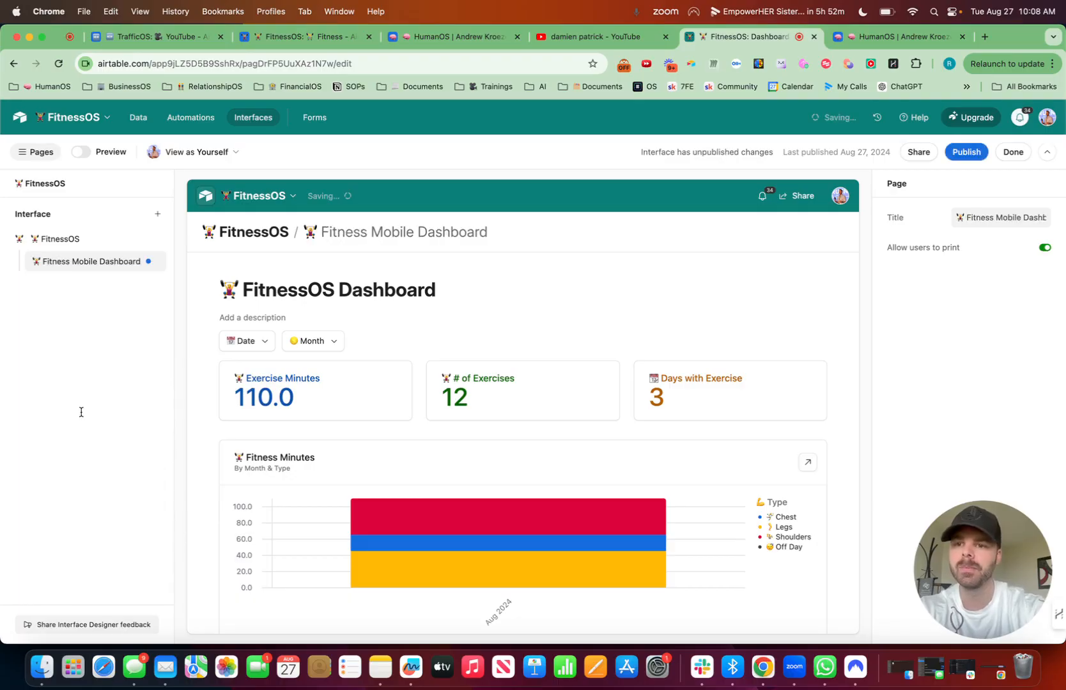
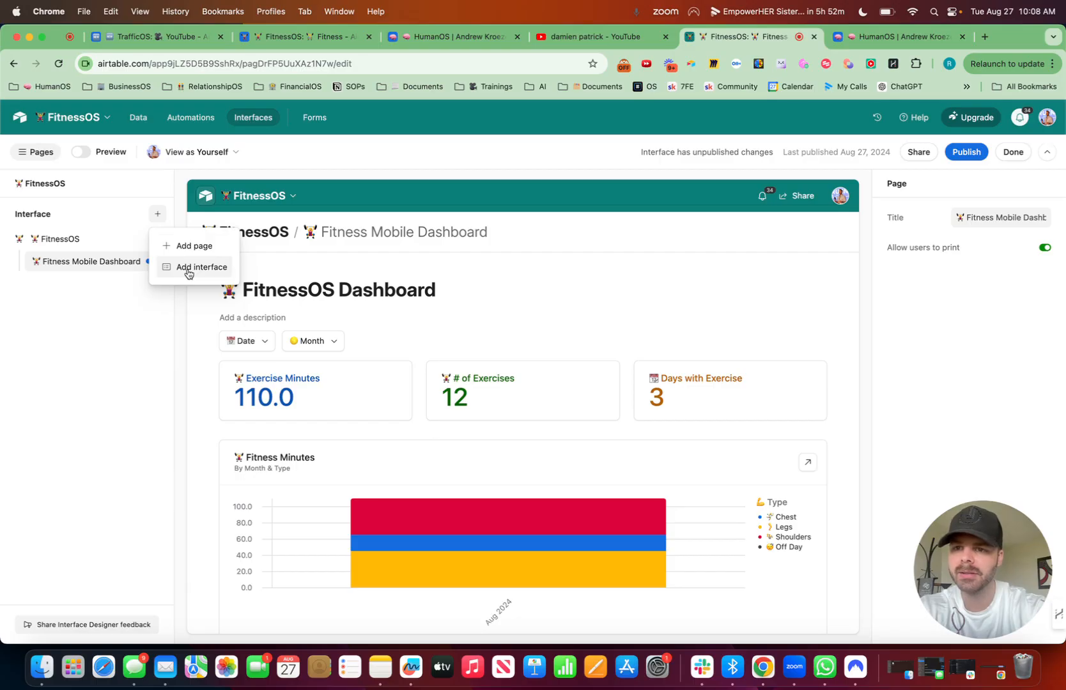
Step: Add a new page to the FitnessOS interface using the Blank layout
left_click(193, 247)
scroll(319, 388, "down", 3)
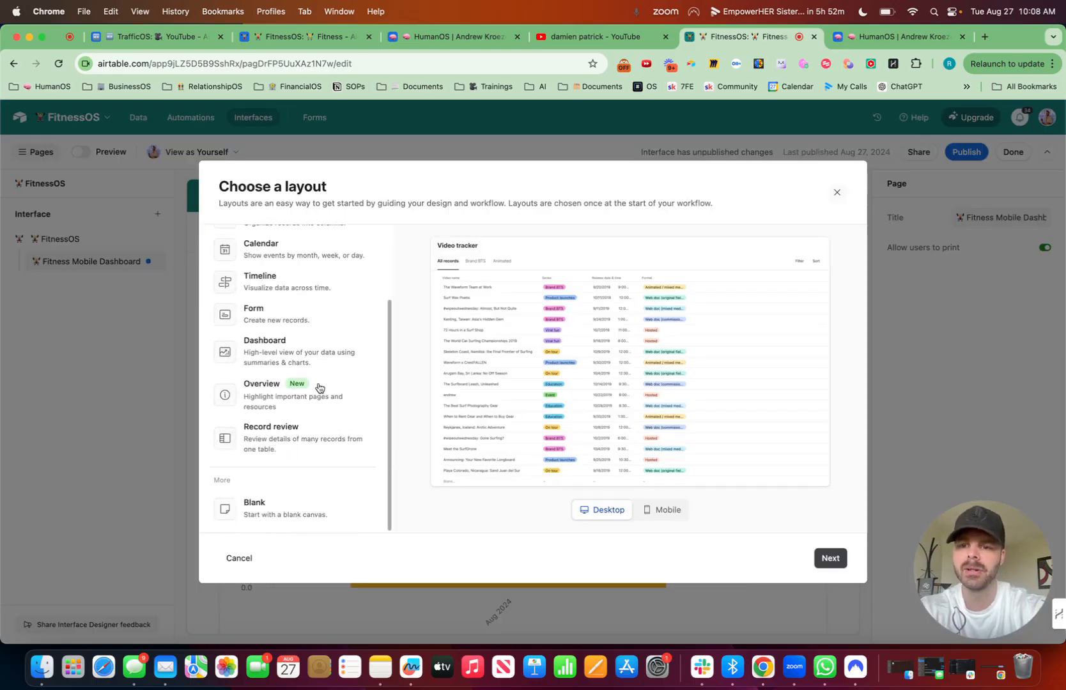
left_click(285, 509)
left_click(825, 556)
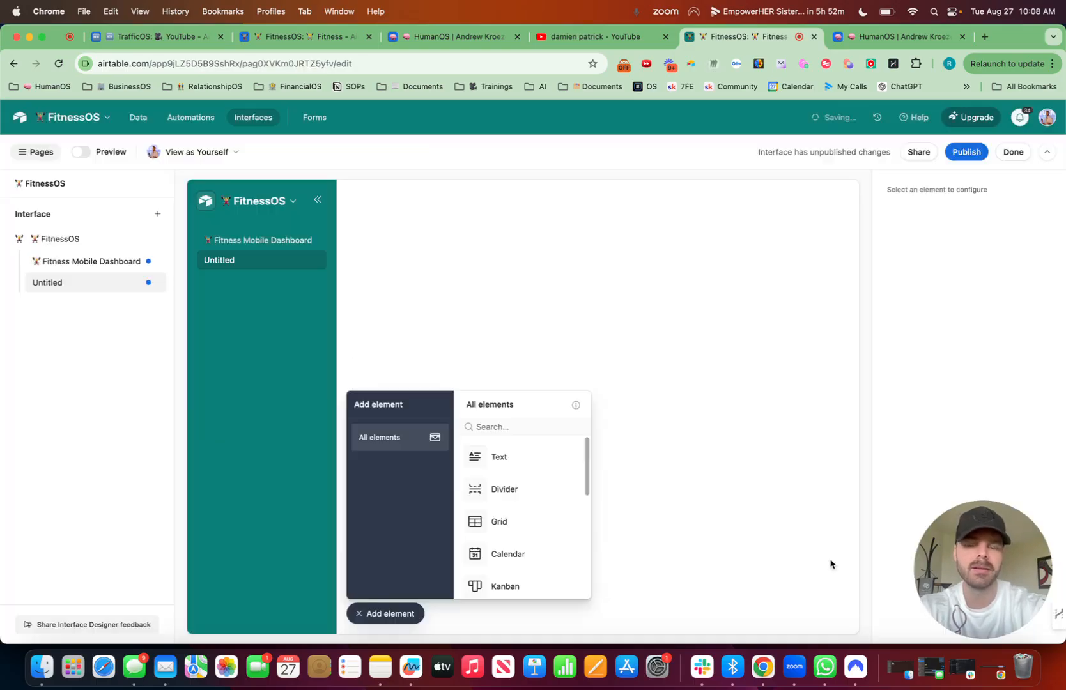
Step: Place a full-width grid sourced from the FitnessOS table on the blank page and copy its settings from the Fitness Tracking view
left_click(506, 533)
left_click(600, 409)
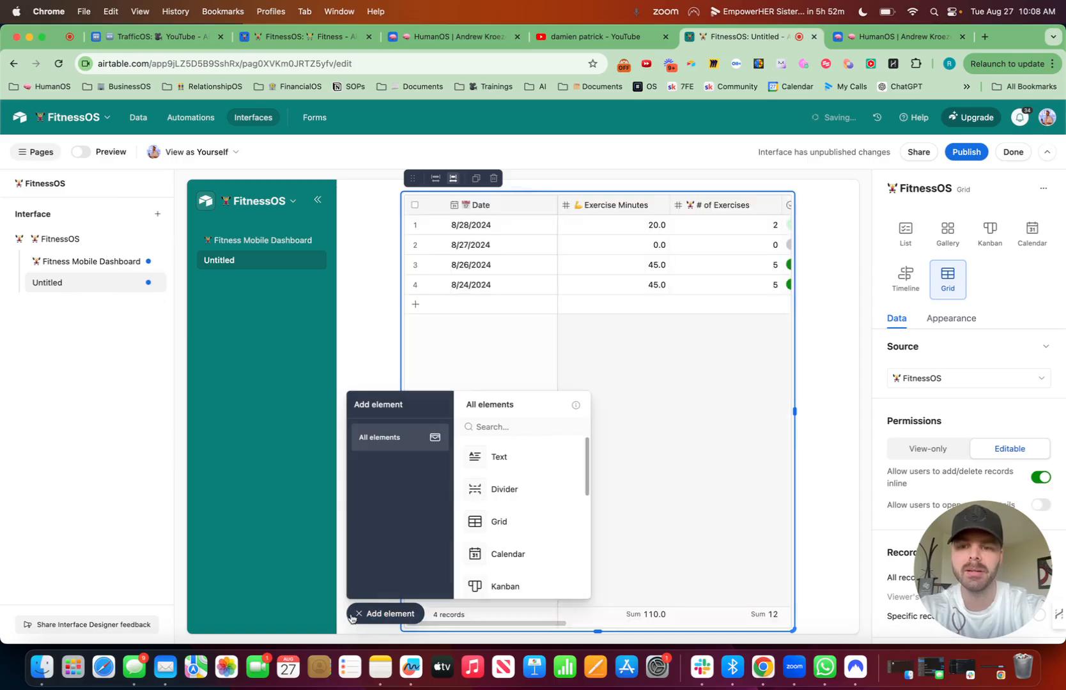
left_click(963, 377)
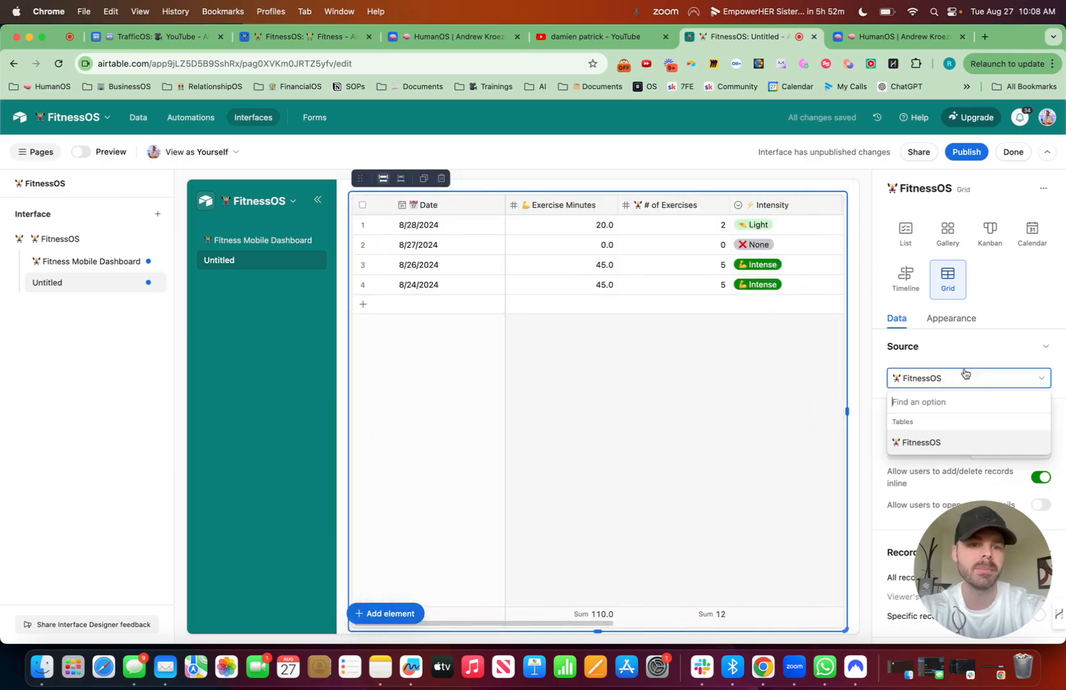
left_click(925, 449)
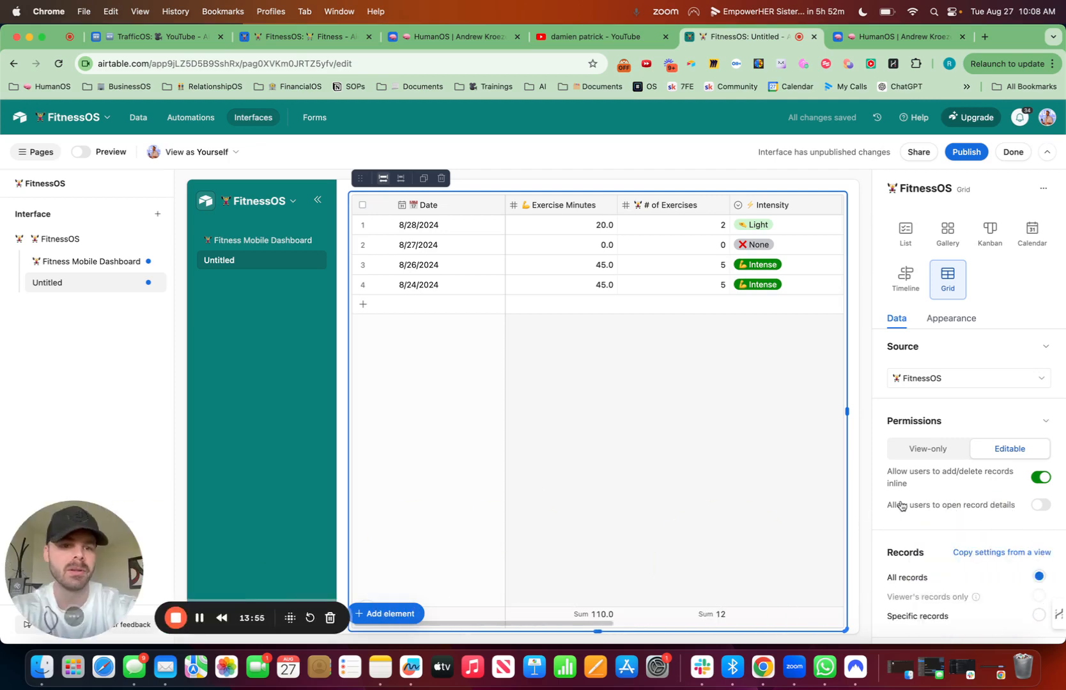
left_click(1001, 551)
left_click(1001, 592)
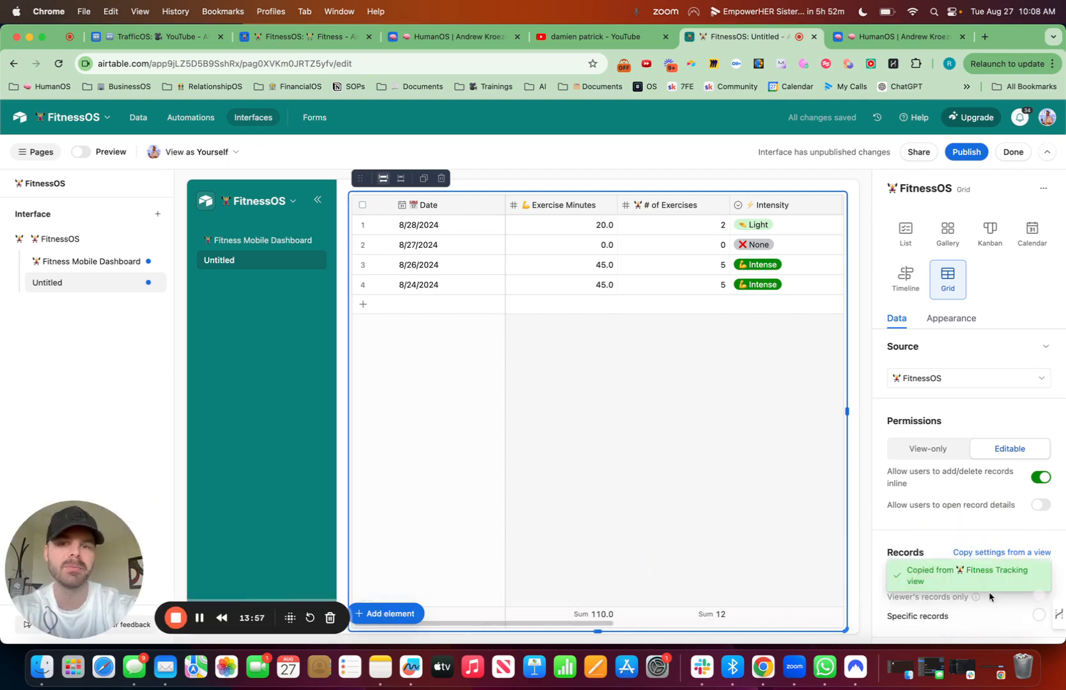
Step: Set the Month of all four exercise records in the grid to August 2024
scroll(645, 432, "right", 10)
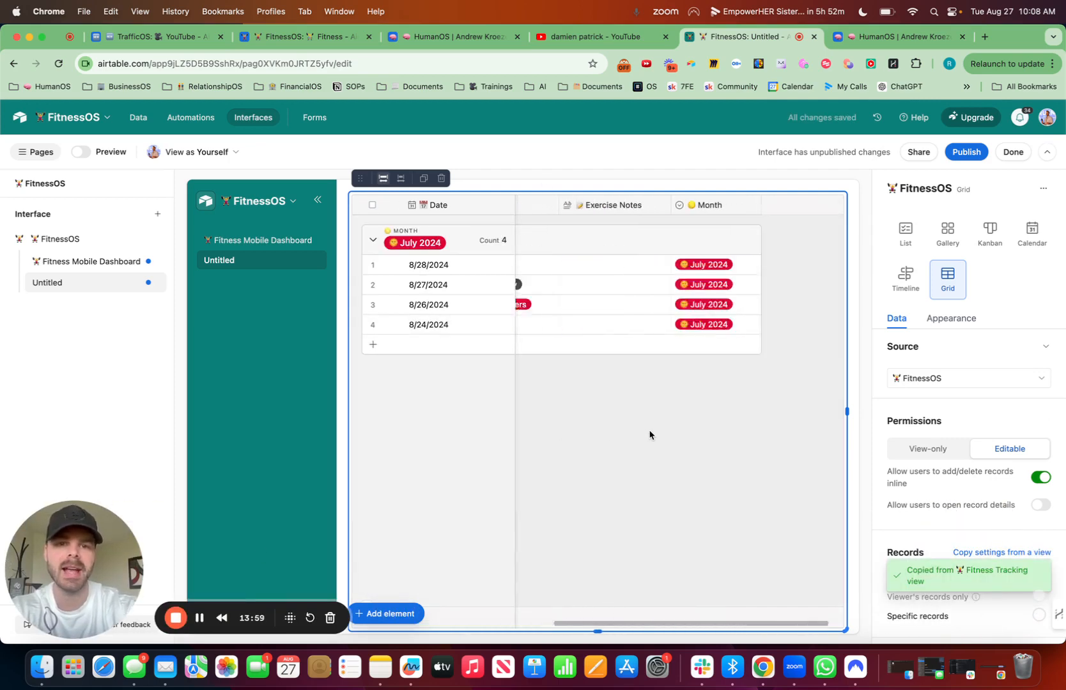
left_click(669, 266)
left_click(670, 266)
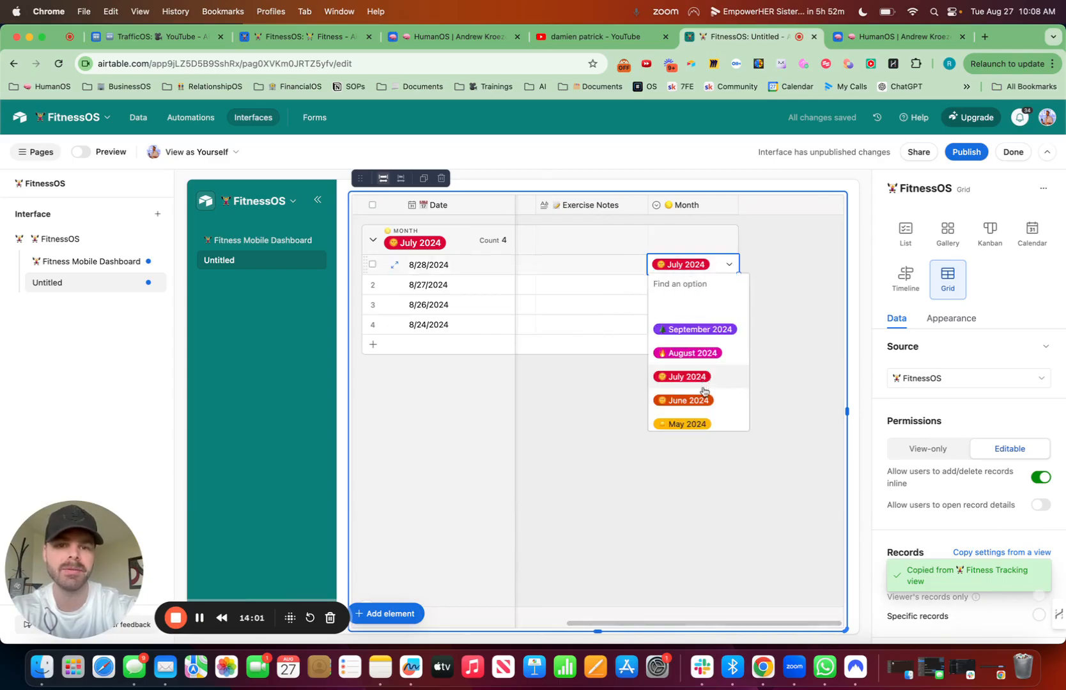
left_click(692, 352)
left_click(701, 344)
left_click(702, 343)
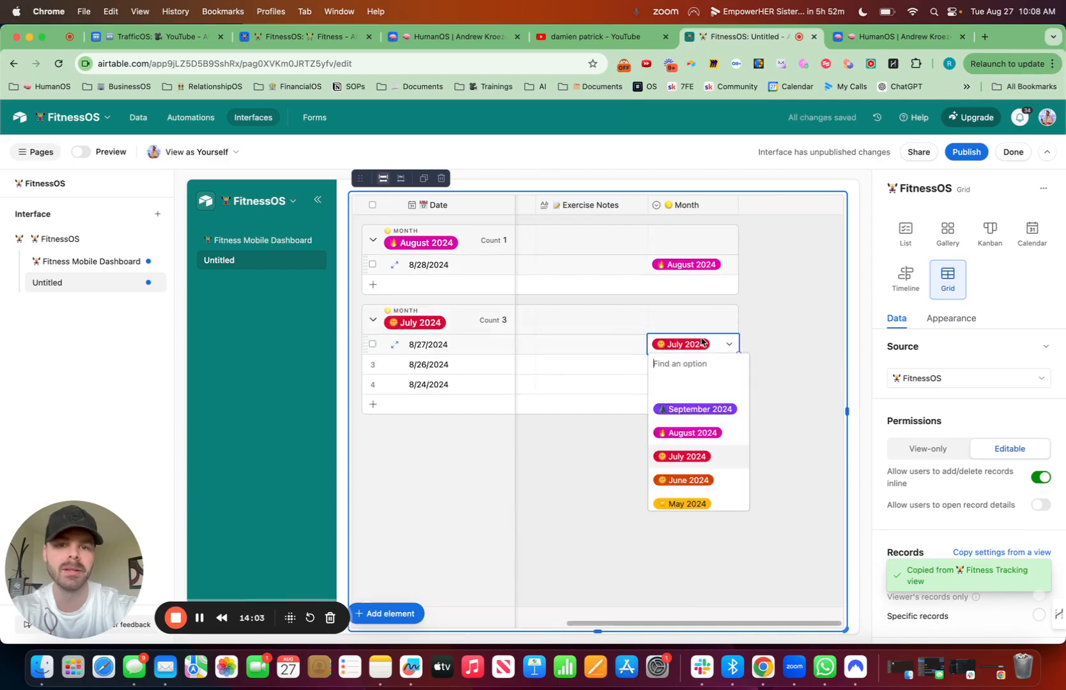
left_click(708, 433)
left_click(715, 363)
left_click(716, 363)
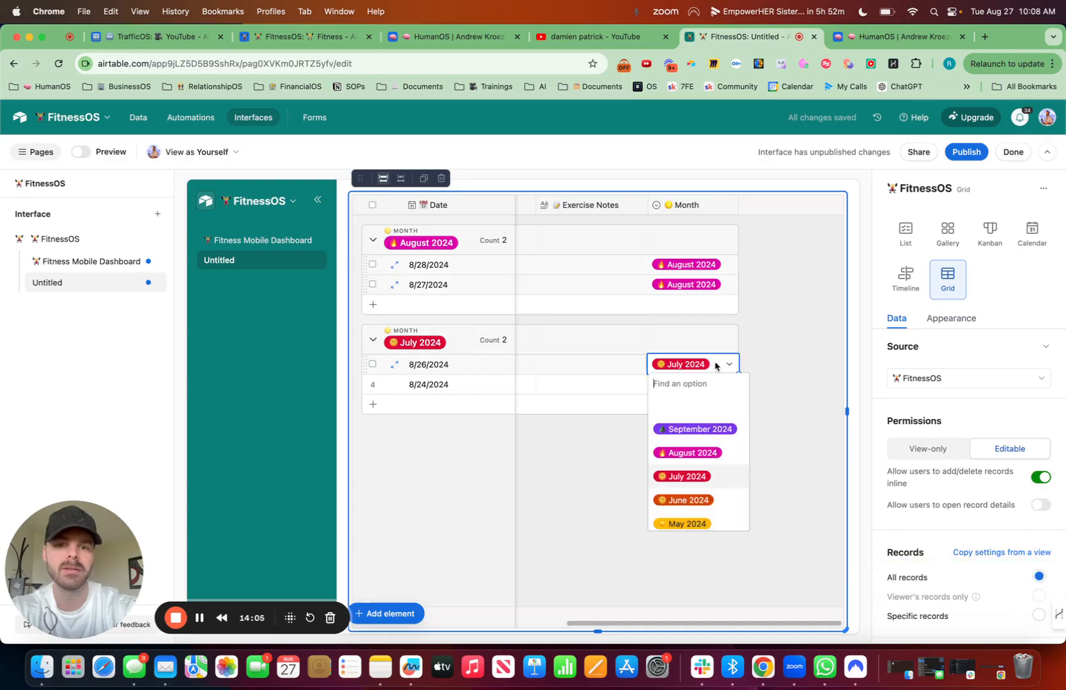
left_click(693, 453)
left_click(714, 384)
left_click(714, 384)
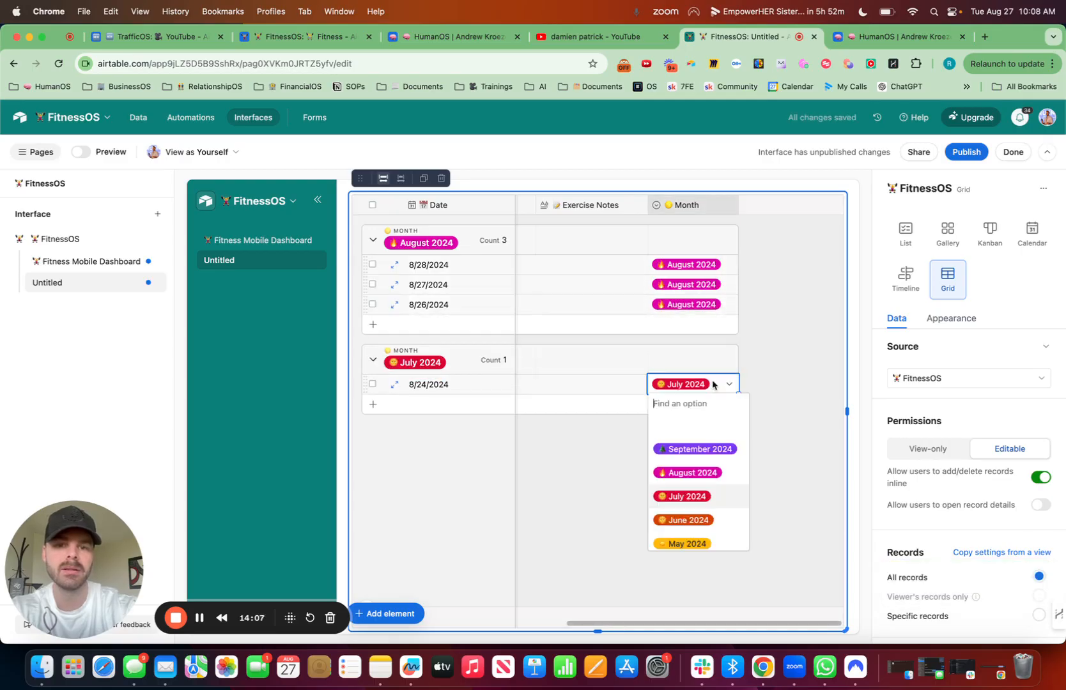
left_click(695, 473)
Step: Place a text element above the grid and stretch it to full width
left_click(383, 614)
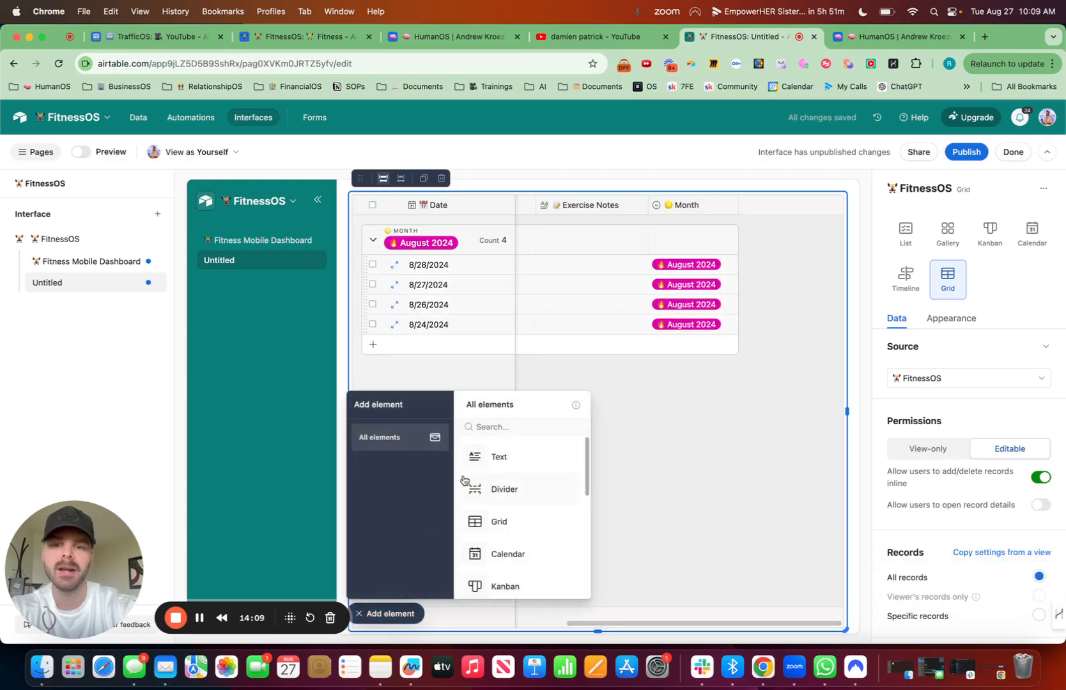
left_click_drag(495, 457, 447, 198)
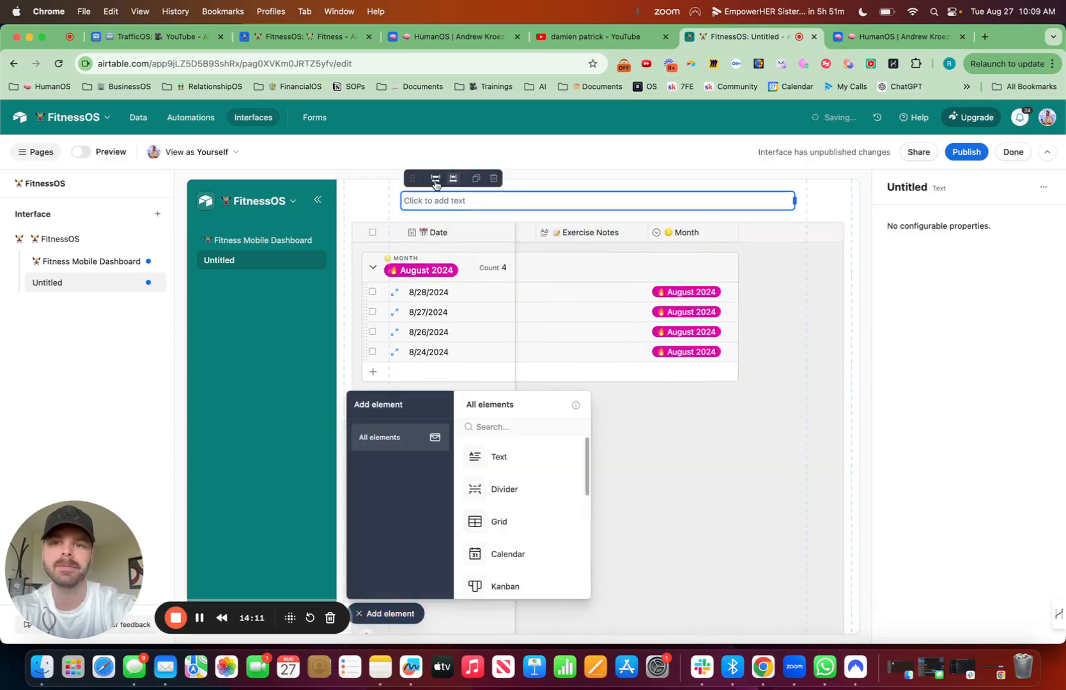
left_click(435, 181)
left_click(413, 202)
key("ctrl+super+space")
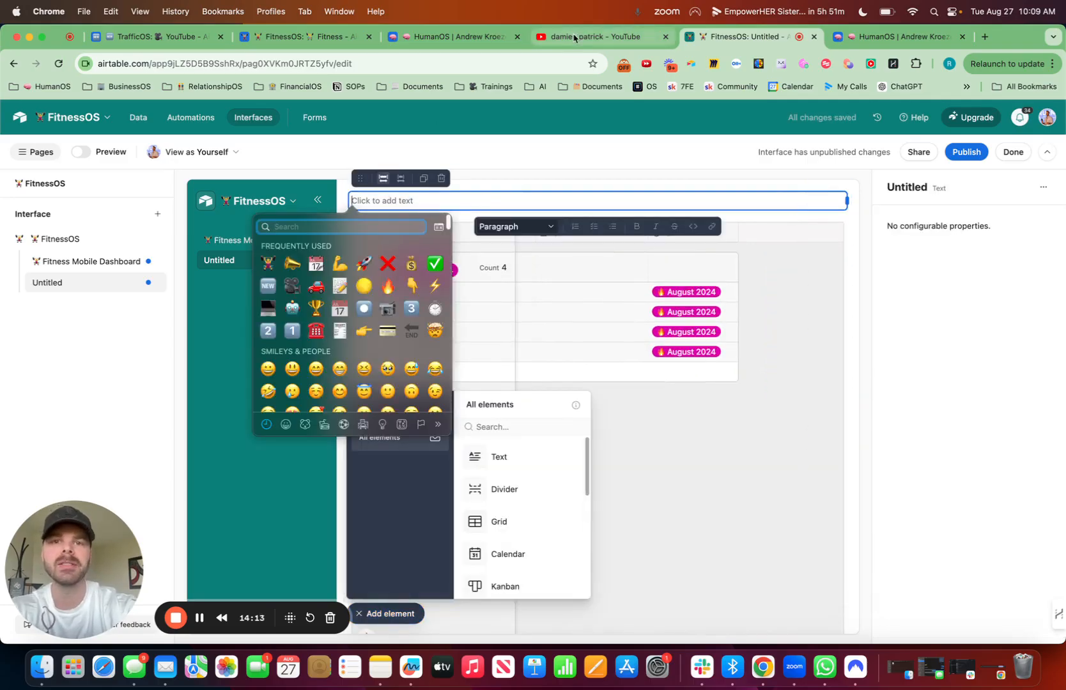
left_click(574, 37)
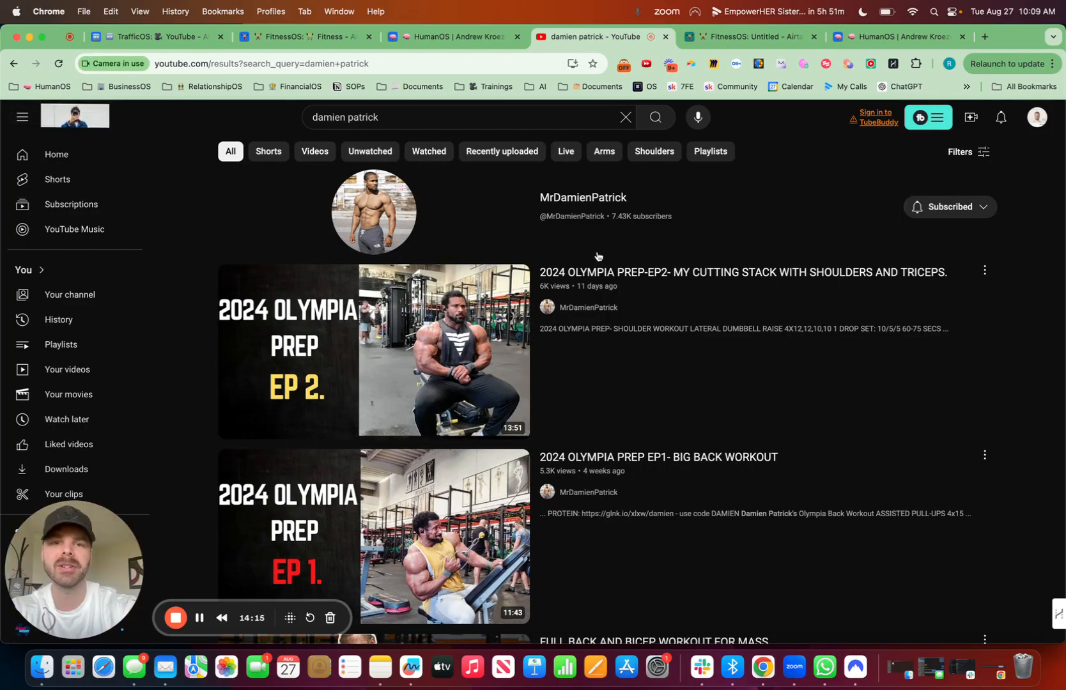
left_click(766, 39)
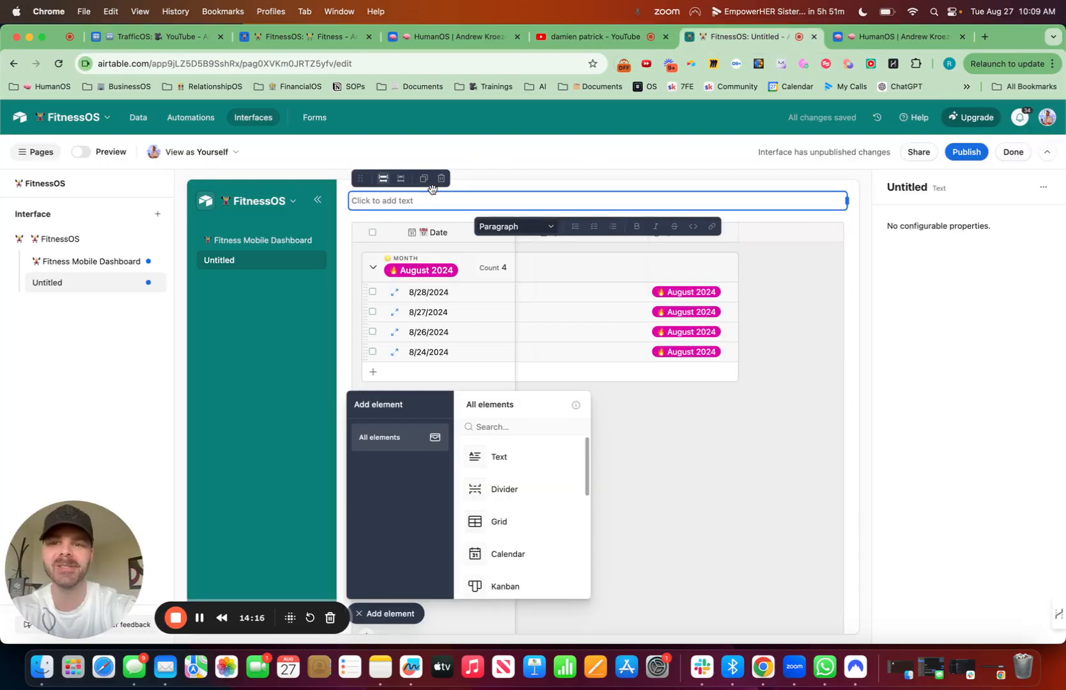
Step: Write "FitnessOS Dashboard" in the text element between a weightlifter and a pointing-down emoji, formatted as a large heading
key("ctrl+super+space")
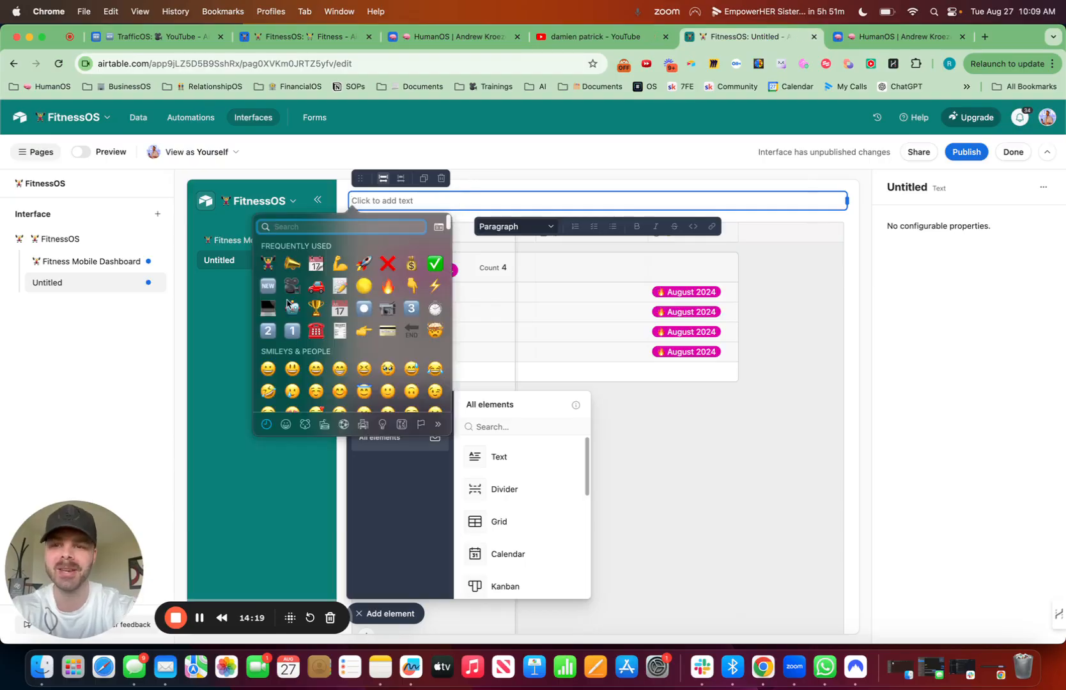
left_click(268, 268)
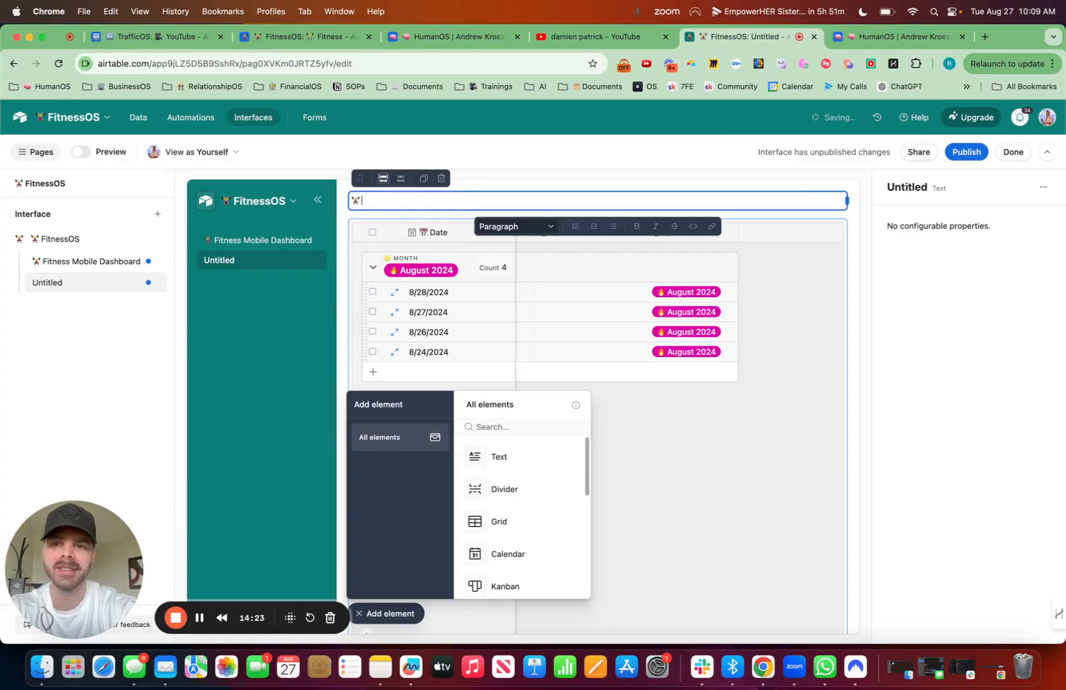
type("FitnessOS Dashboard")
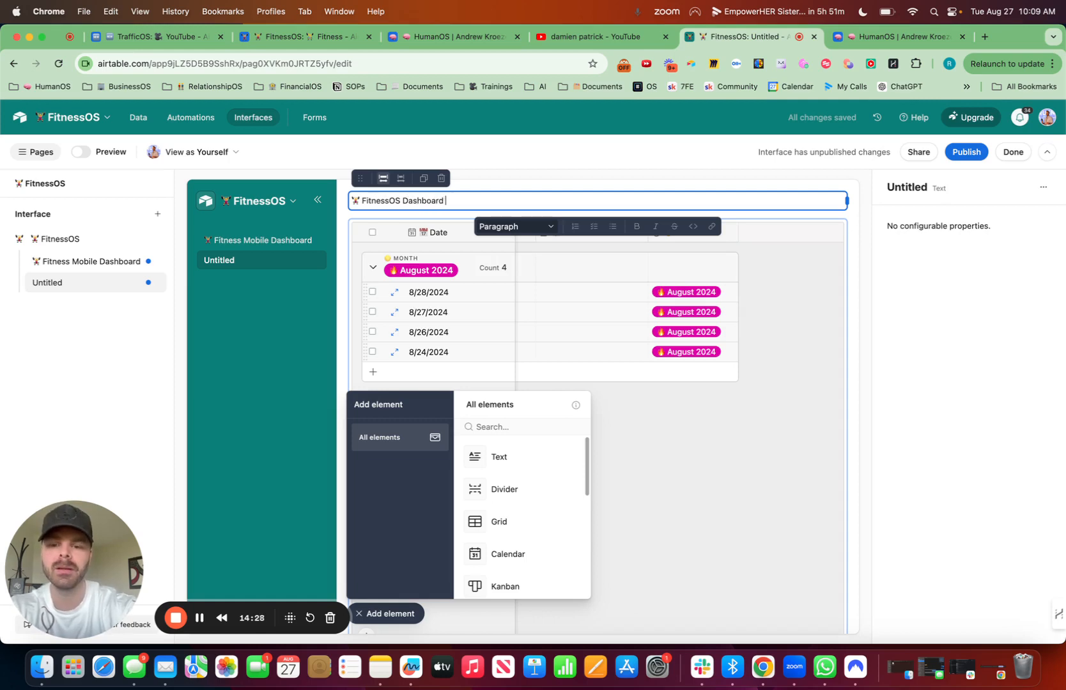
key("ctrl+super+space")
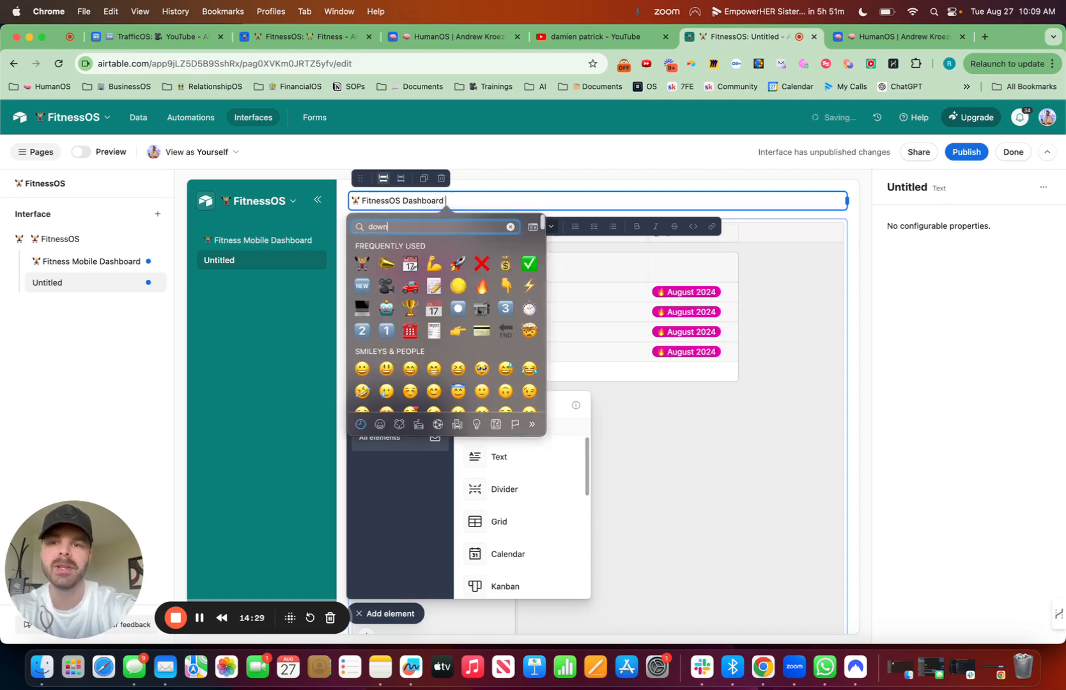
type("down")
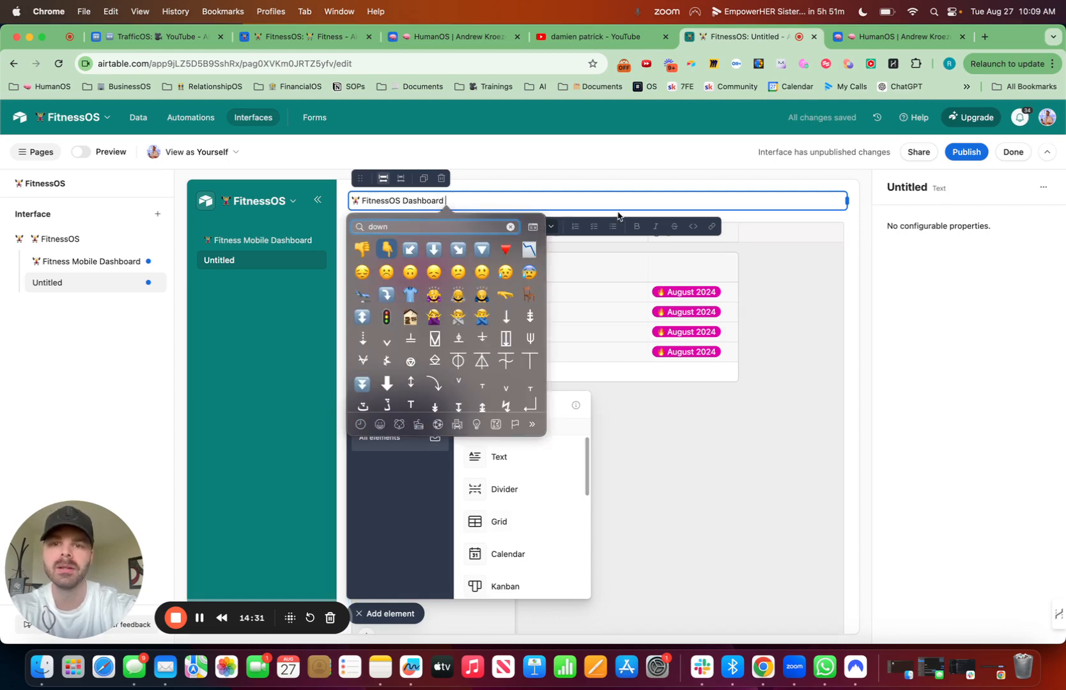
key("Return")
left_click(511, 226)
left_click(519, 290)
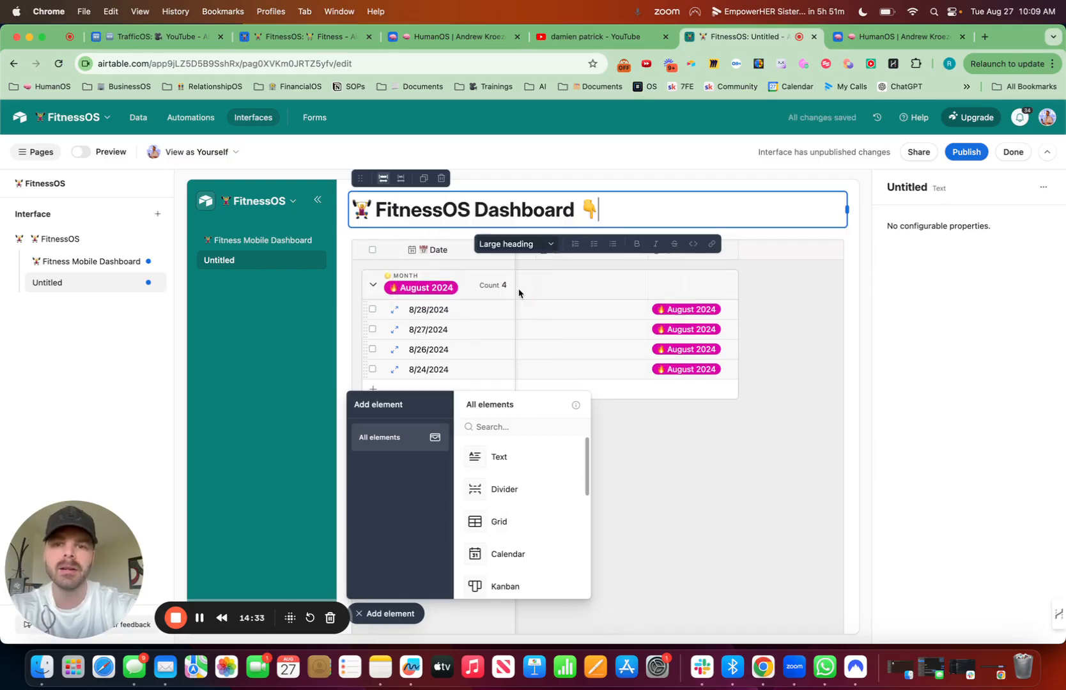
Step: Add a chart element between the heading and the grid and stretch it to full width
left_click(511, 421)
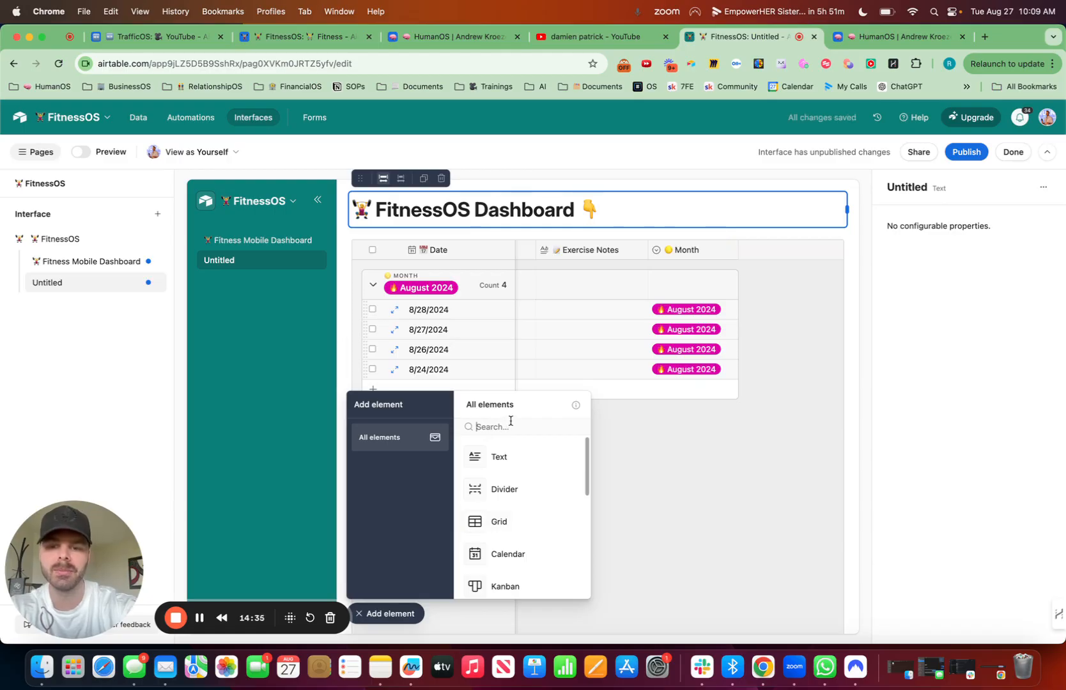
type("c")
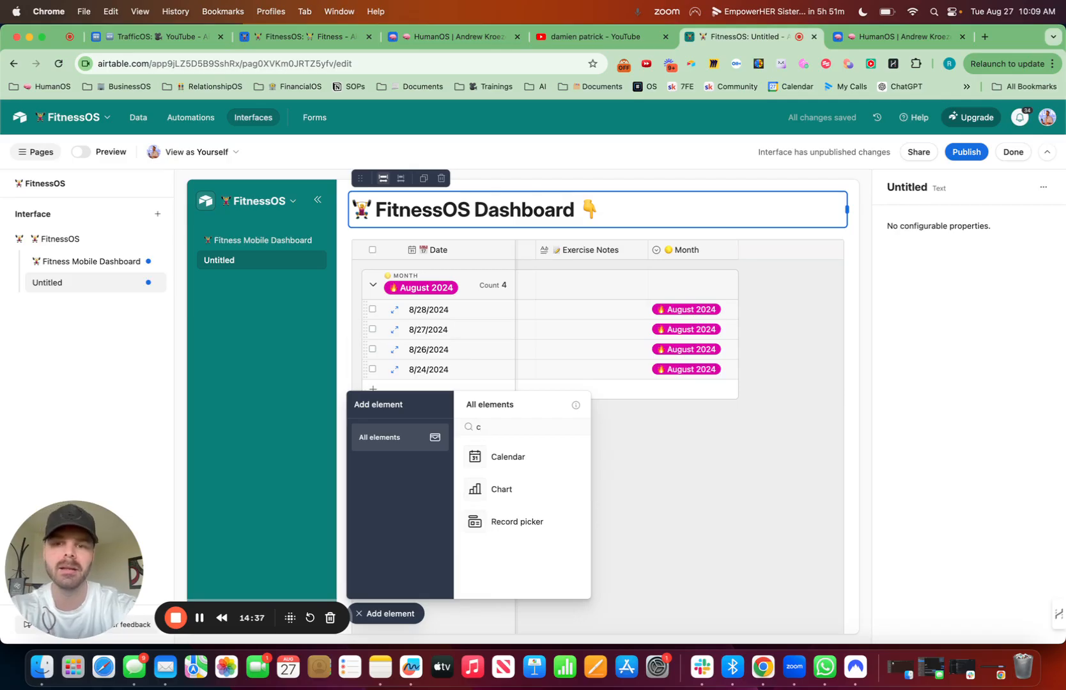
type("a")
key("BackSpace")
key("BackSpace")
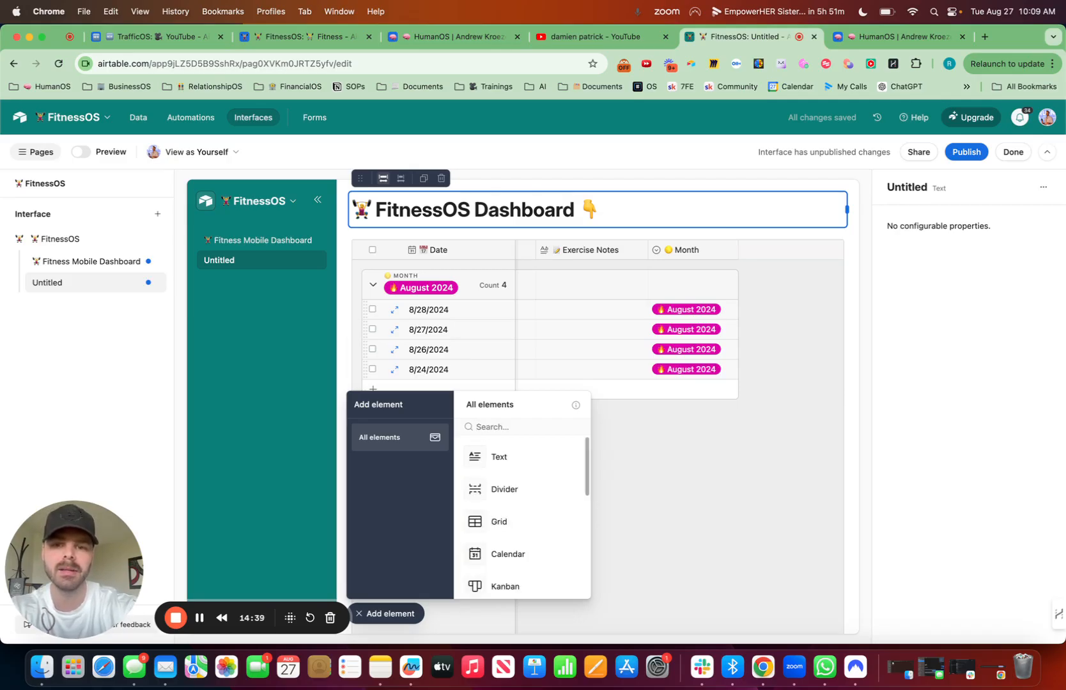
type("c")
left_click(513, 480)
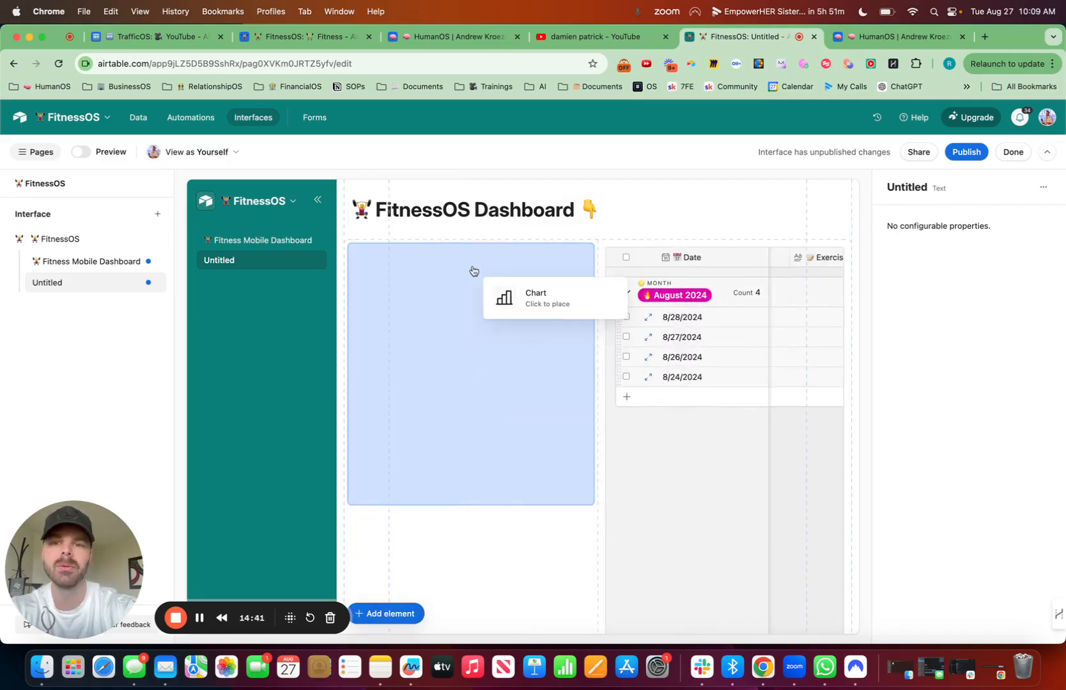
left_click(468, 234)
left_click(435, 224)
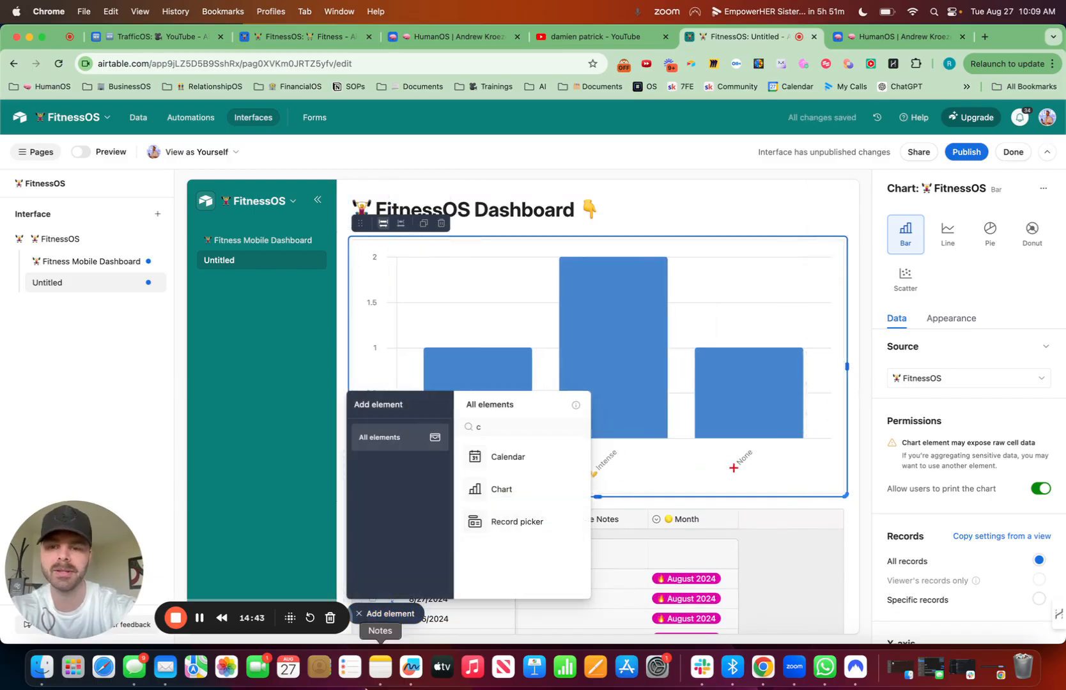
left_click(386, 613)
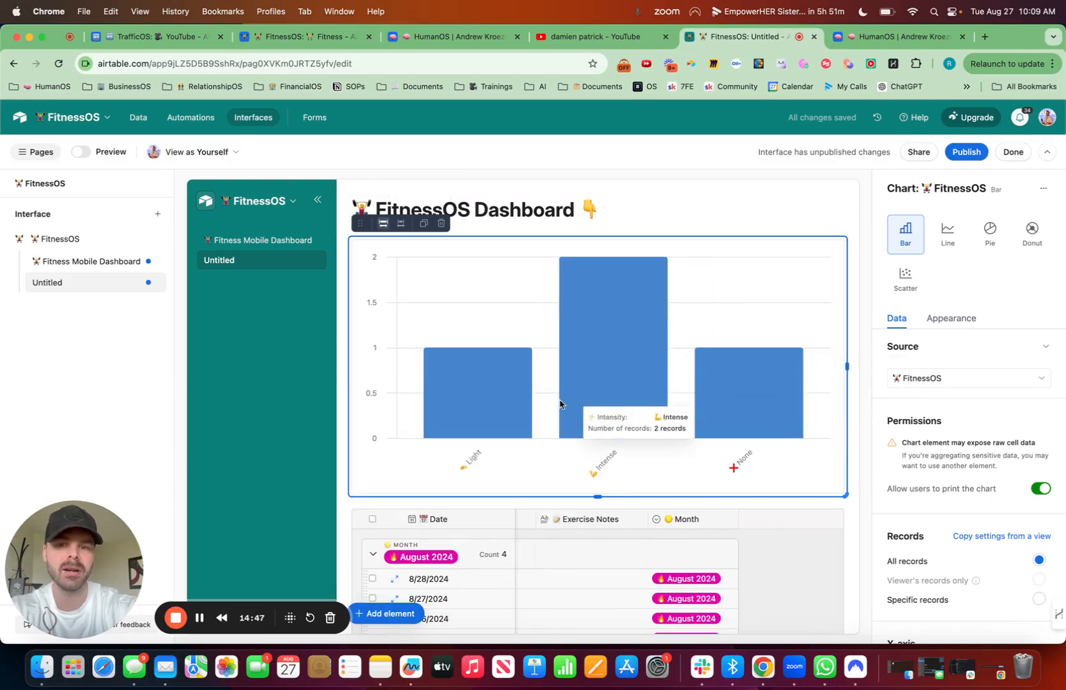
Step: Set the bar chart's X-axis field to Intensity
left_click(952, 319)
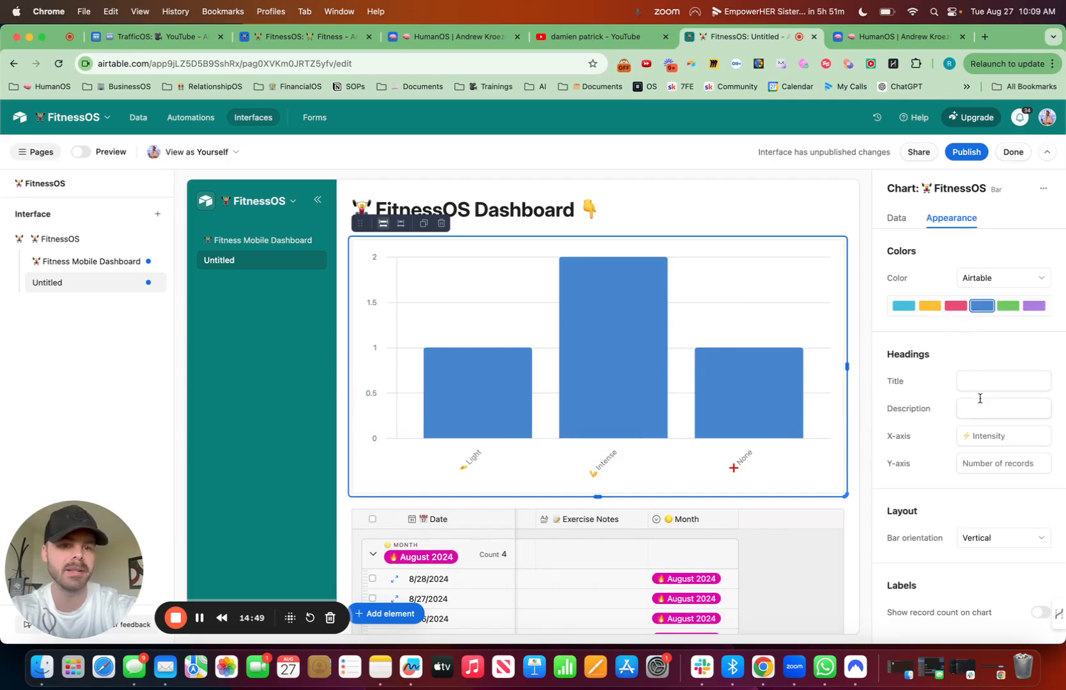
left_click(896, 218)
scroll(962, 540, "down", 5)
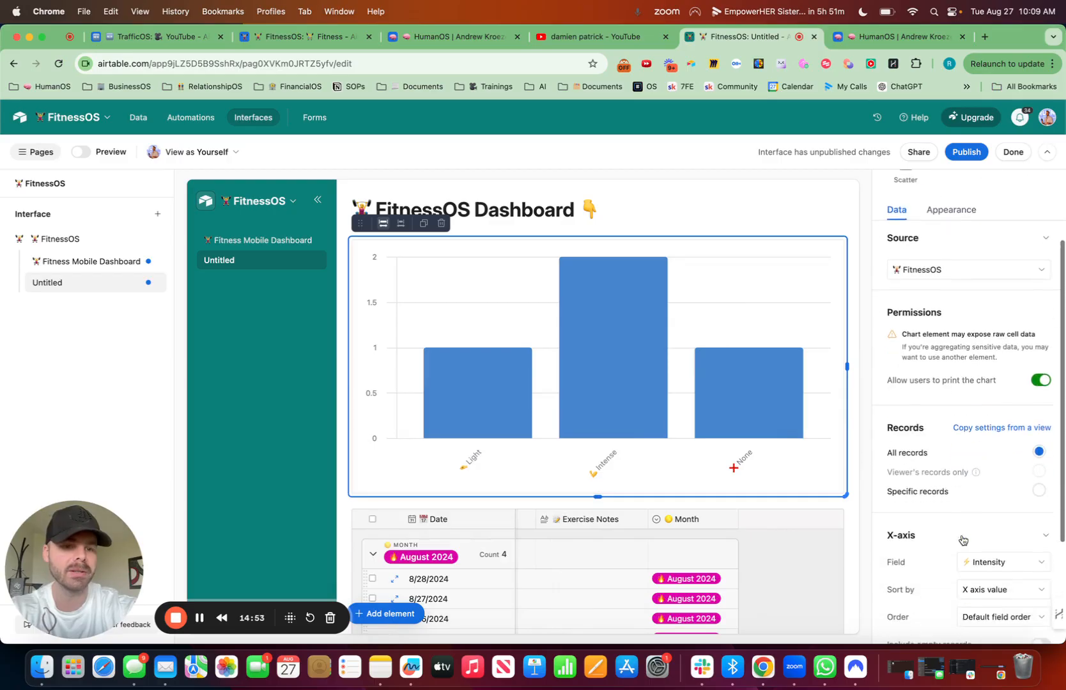
left_click(994, 504)
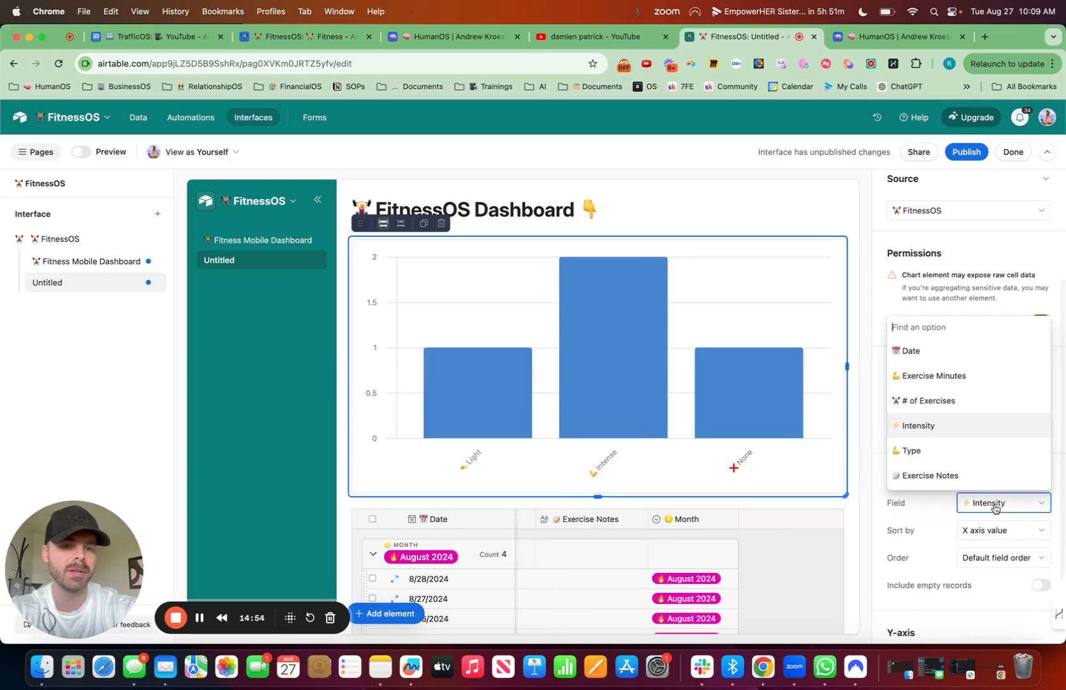
left_click(942, 425)
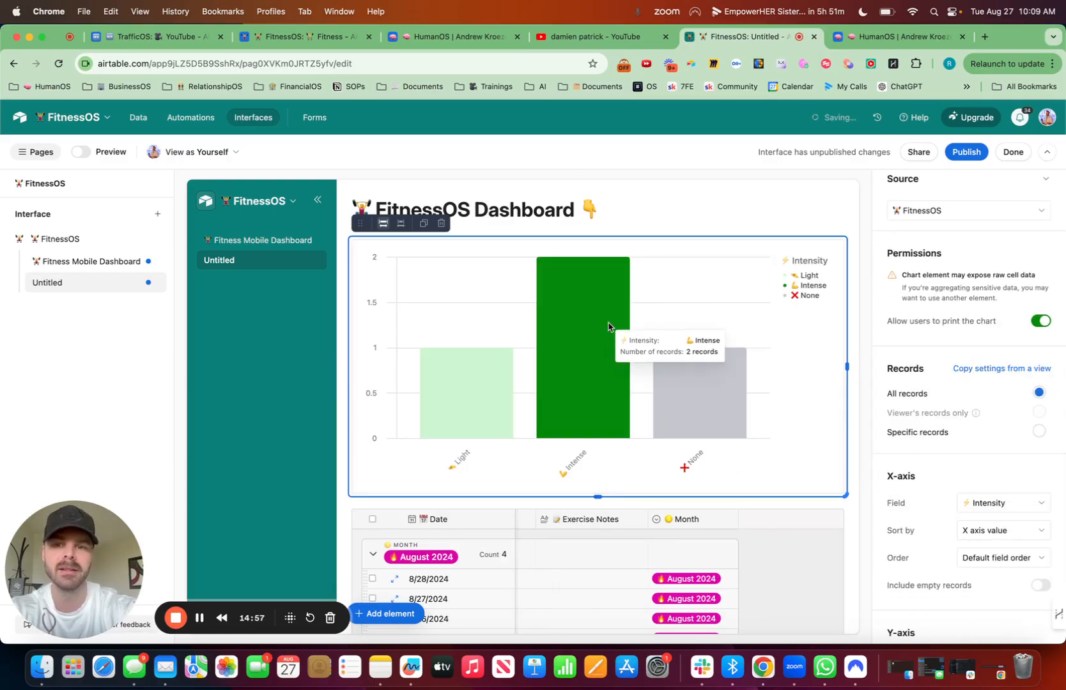
Step: Set the bar chart's X-axis field to Type
left_click(1001, 509)
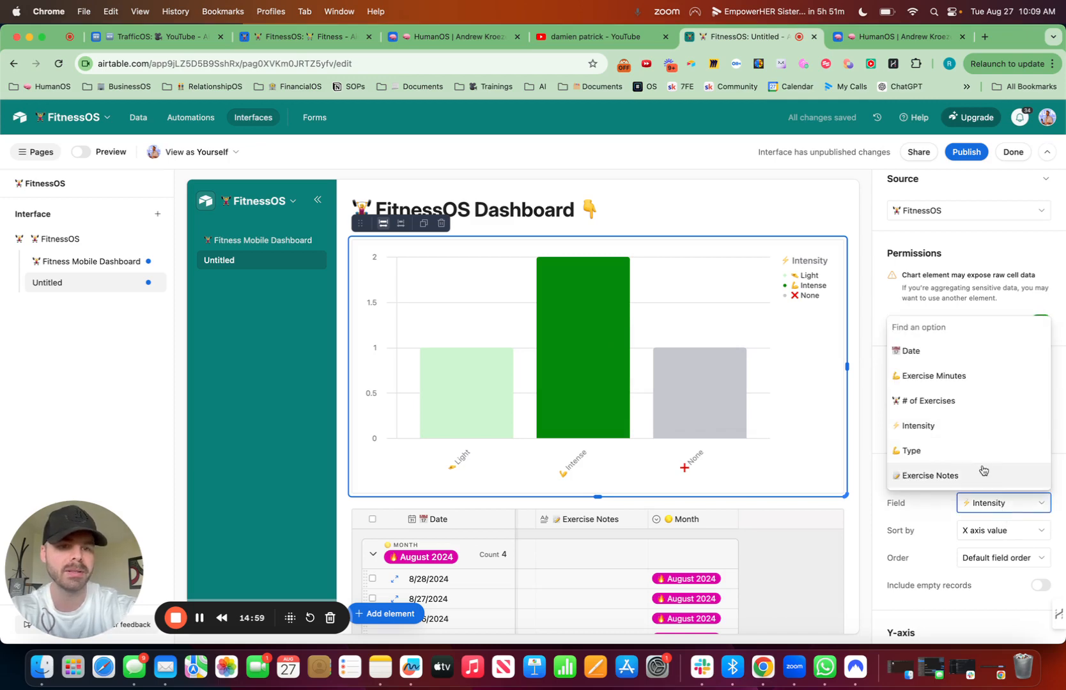
left_click(938, 450)
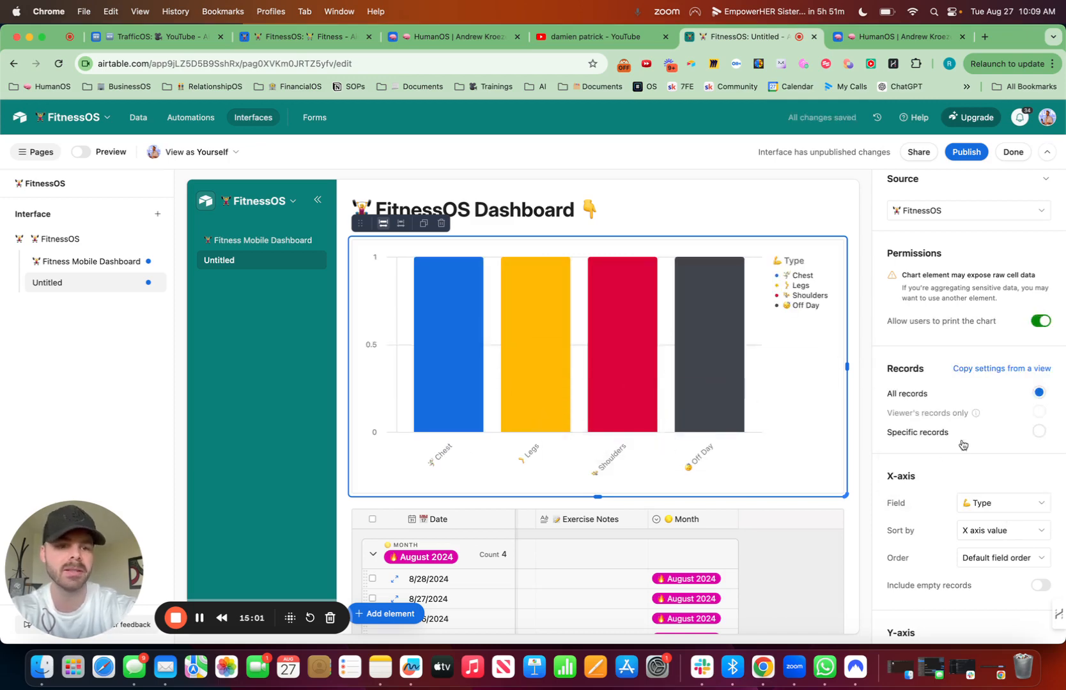
scroll(995, 271, "up", 5)
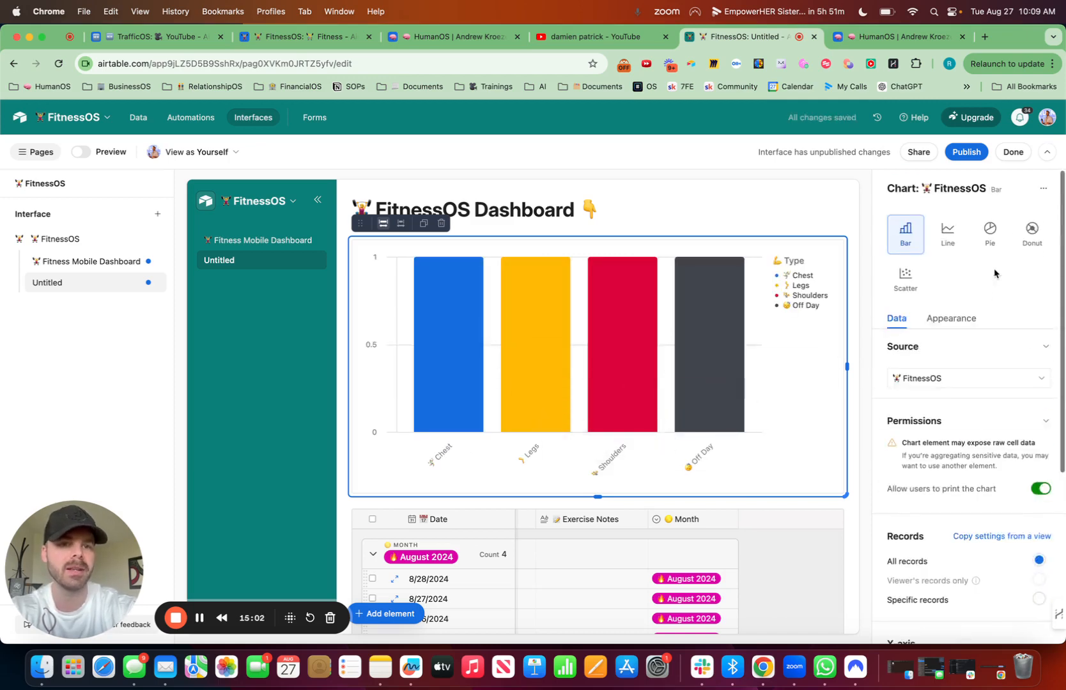
Step: Show the record count on the bar chart and title it "Types of Exercise" with a flexed-arm emoji in front
left_click(957, 320)
left_click(1035, 616)
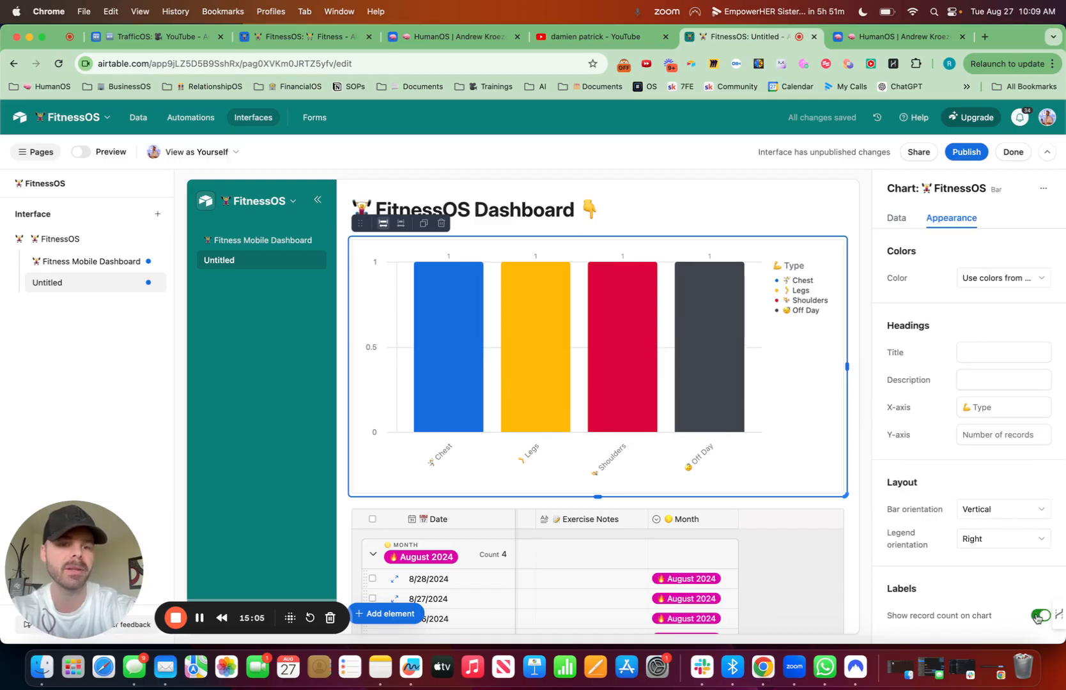
left_click(1000, 351)
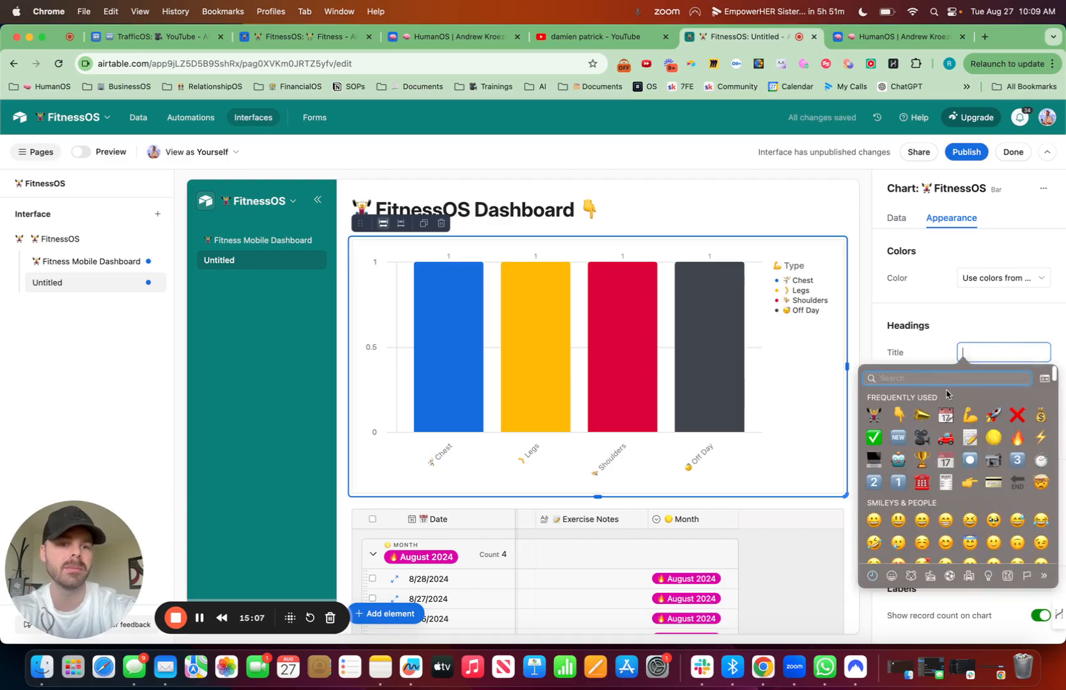
left_click(1062, 500)
type("T")
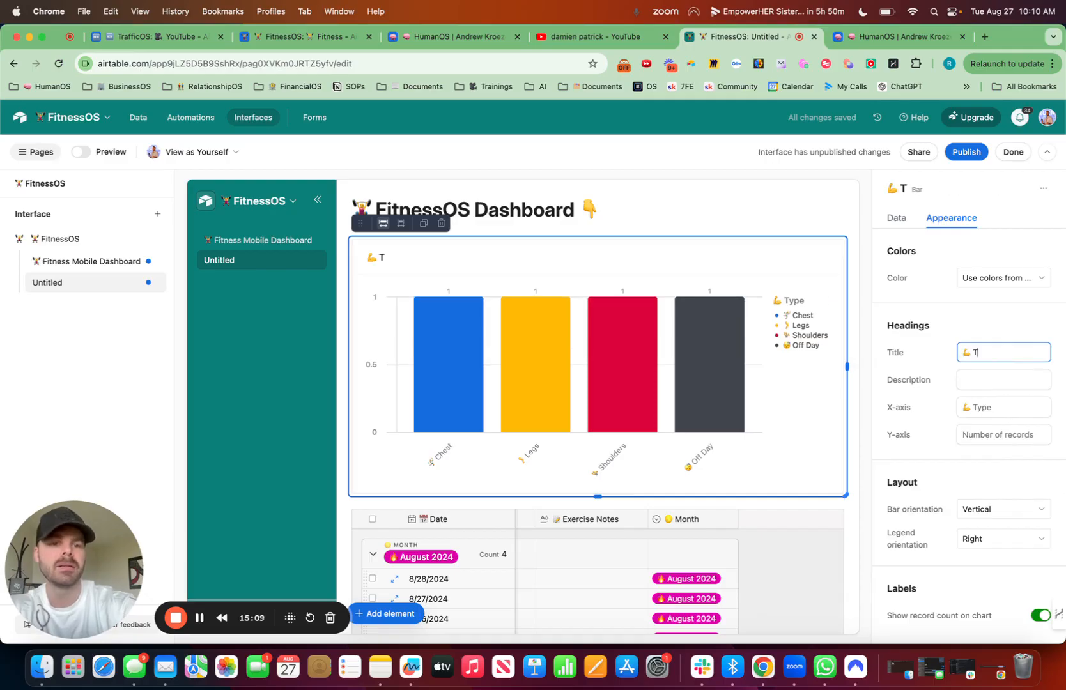
type("ypes of Exer")
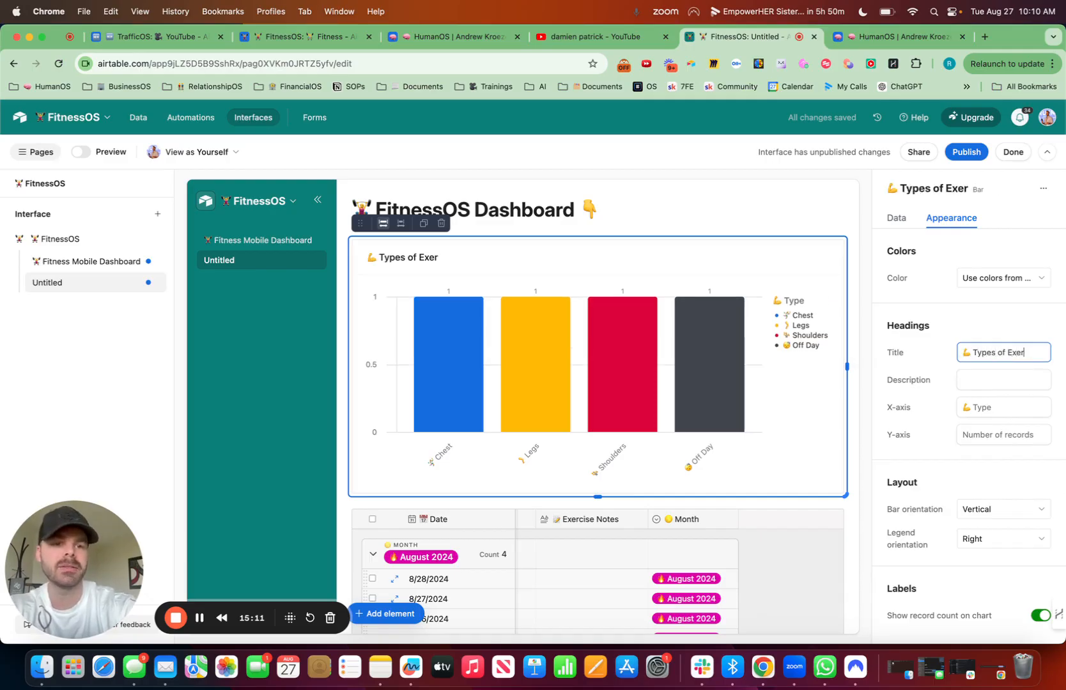
type("cise")
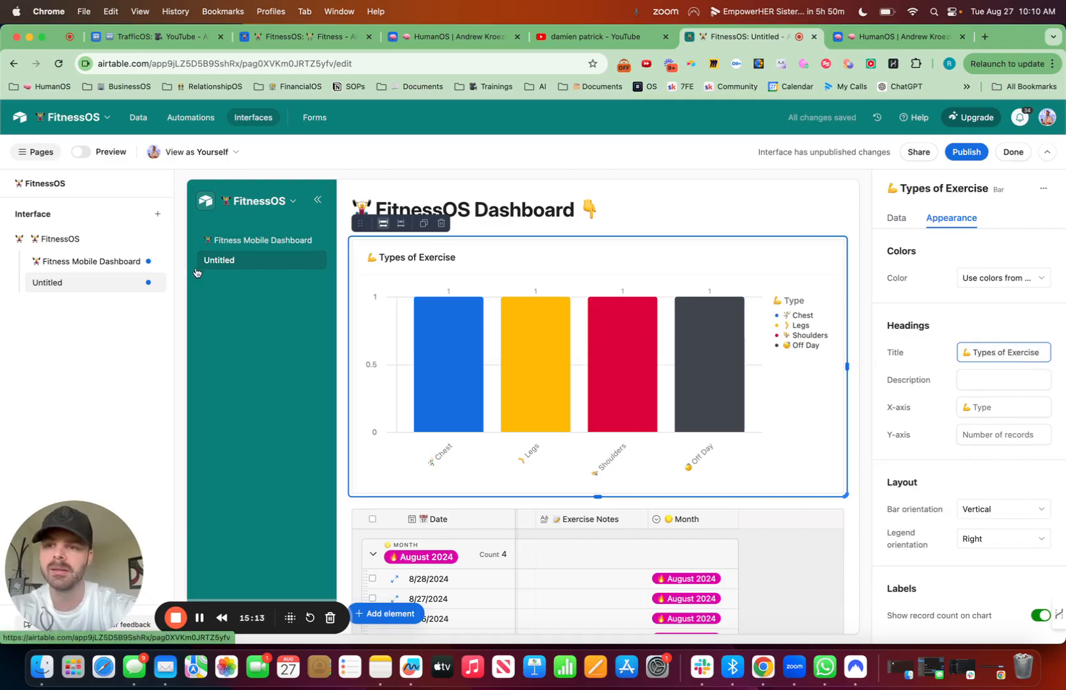
Step: Rename the Untitled interface page as "FitnessOS Dashboard" with a weightlifter emoji in front
left_click(153, 283)
left_click(172, 310)
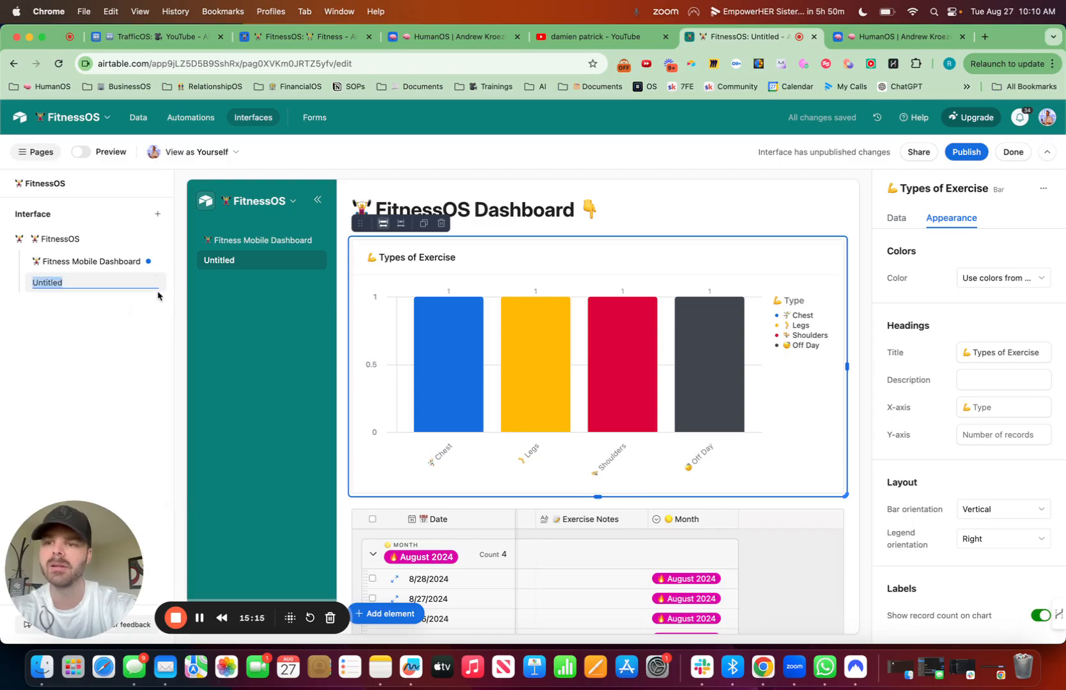
key("ctrl+super+space")
left_click(873, 416)
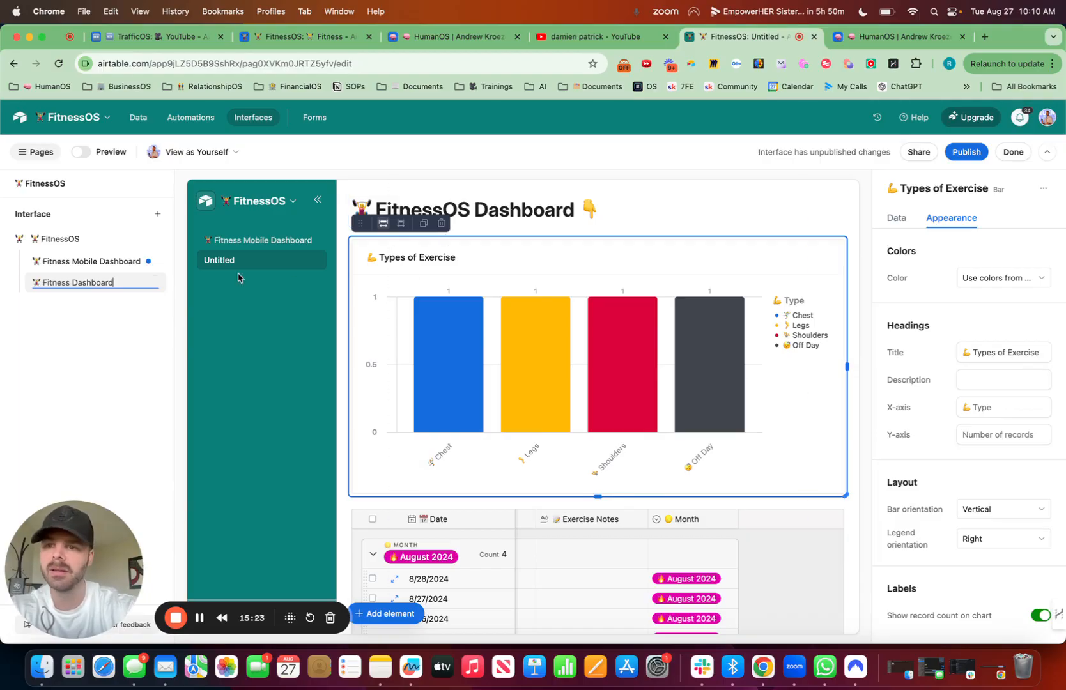
type("OS")
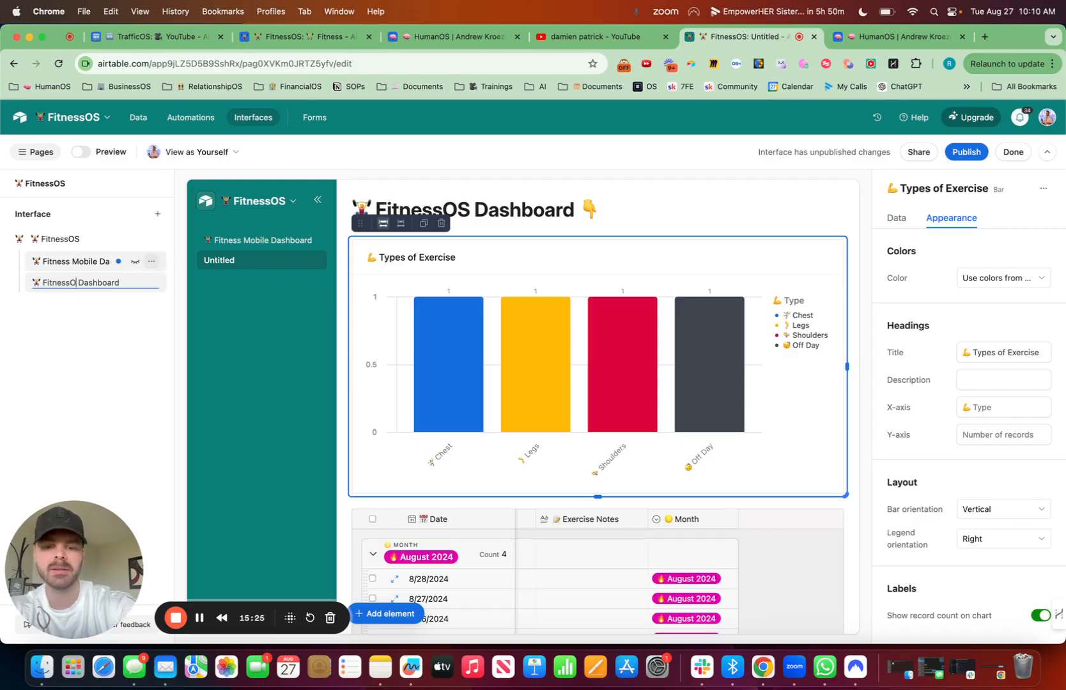
Step: Duplicate the Types of Exercise chart and arrange the two charts side by side above the grid
left_click(423, 223)
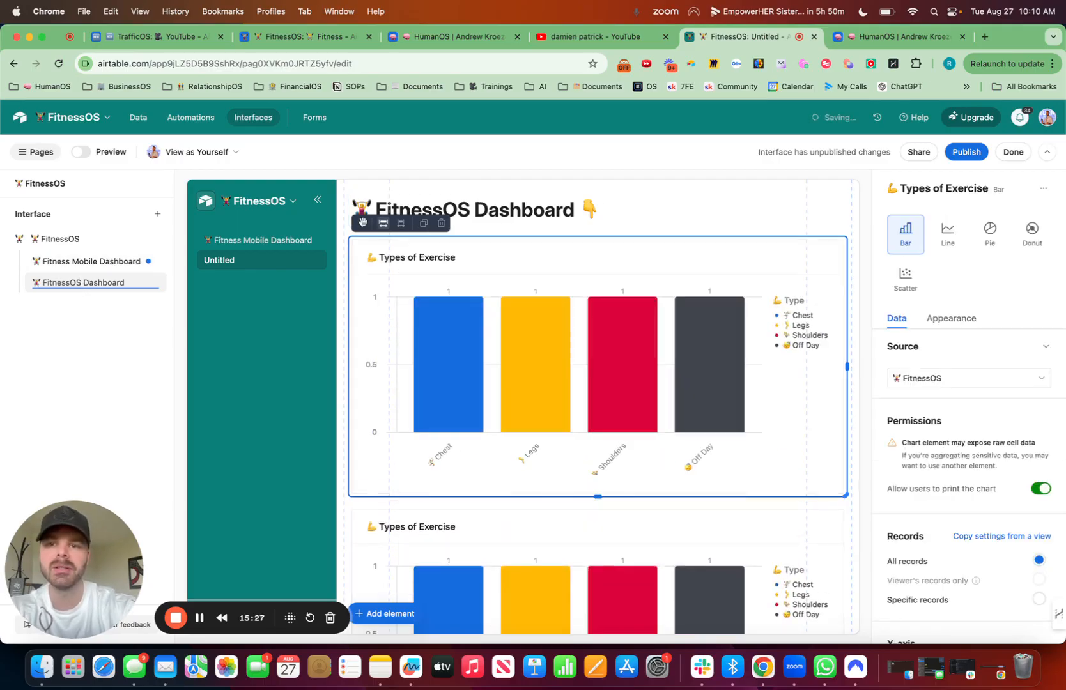
left_click_drag(360, 224, 339, 392)
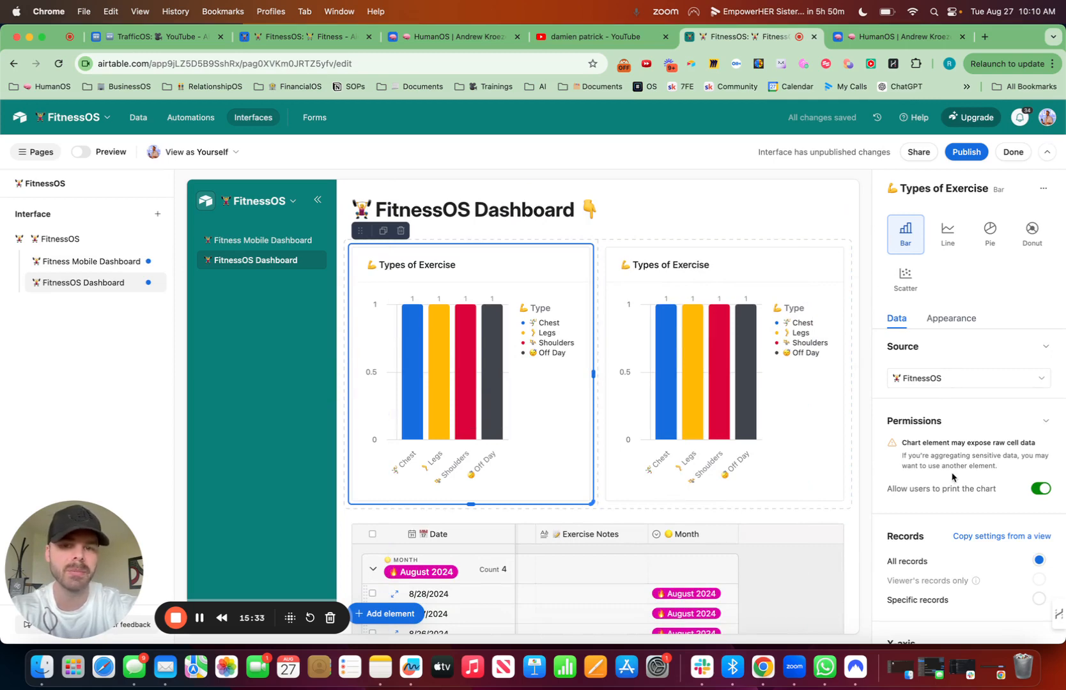
Step: Set the selected chart's X-axis field to Date, keeping it bucketed by Day
scroll(958, 530, "down", 5)
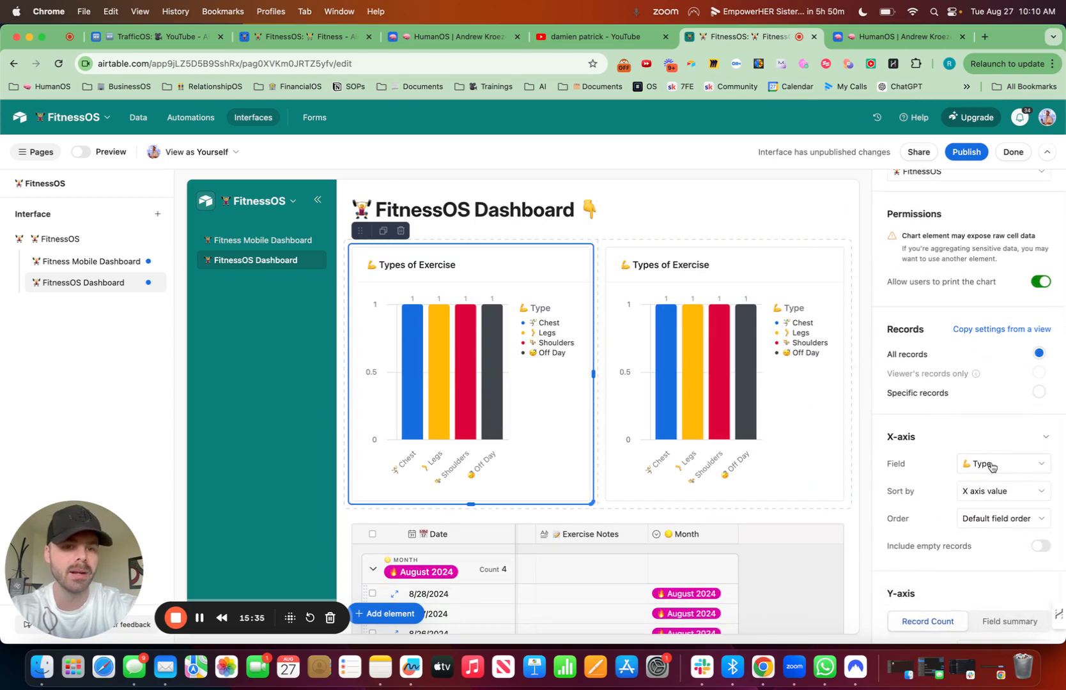
left_click(991, 466)
left_click(949, 321)
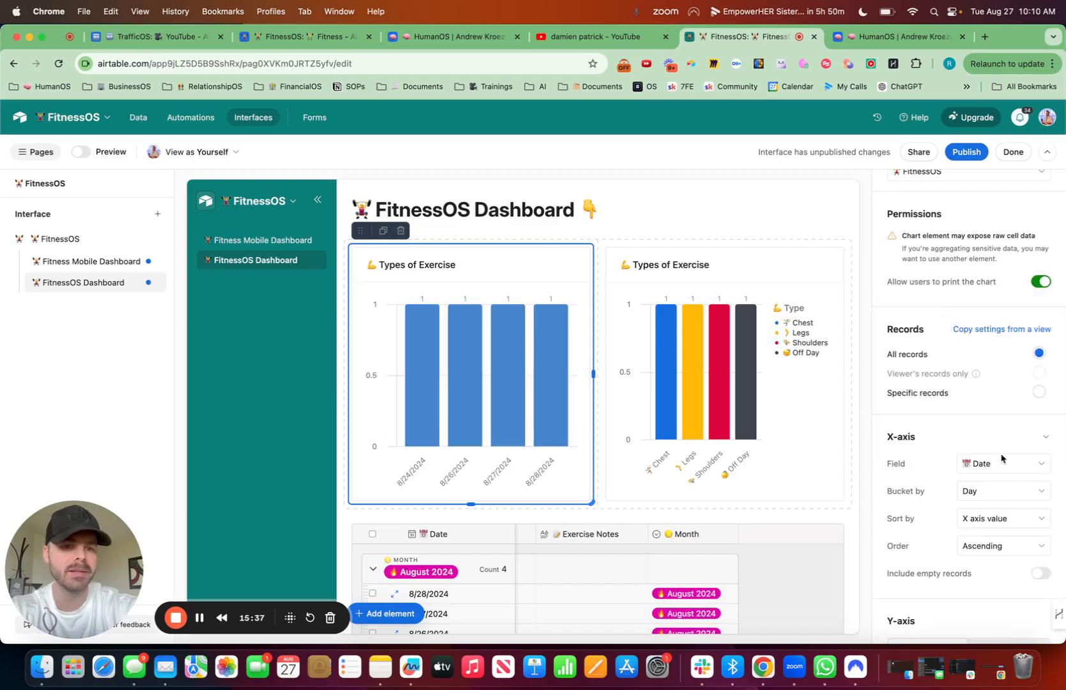
left_click(1000, 490)
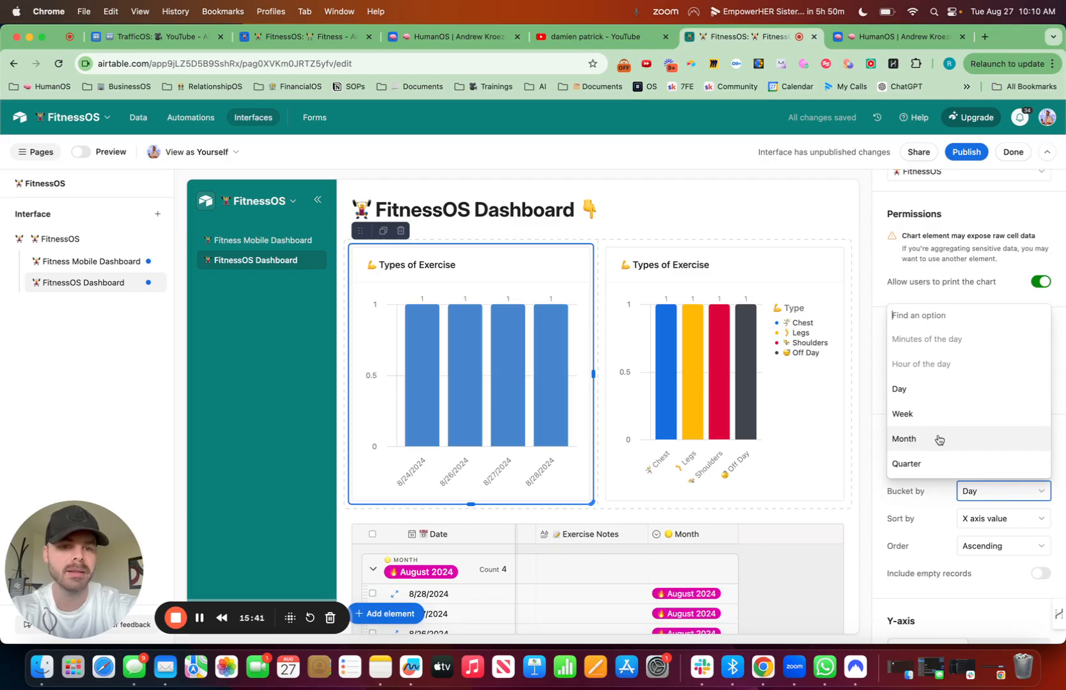
left_click(913, 540)
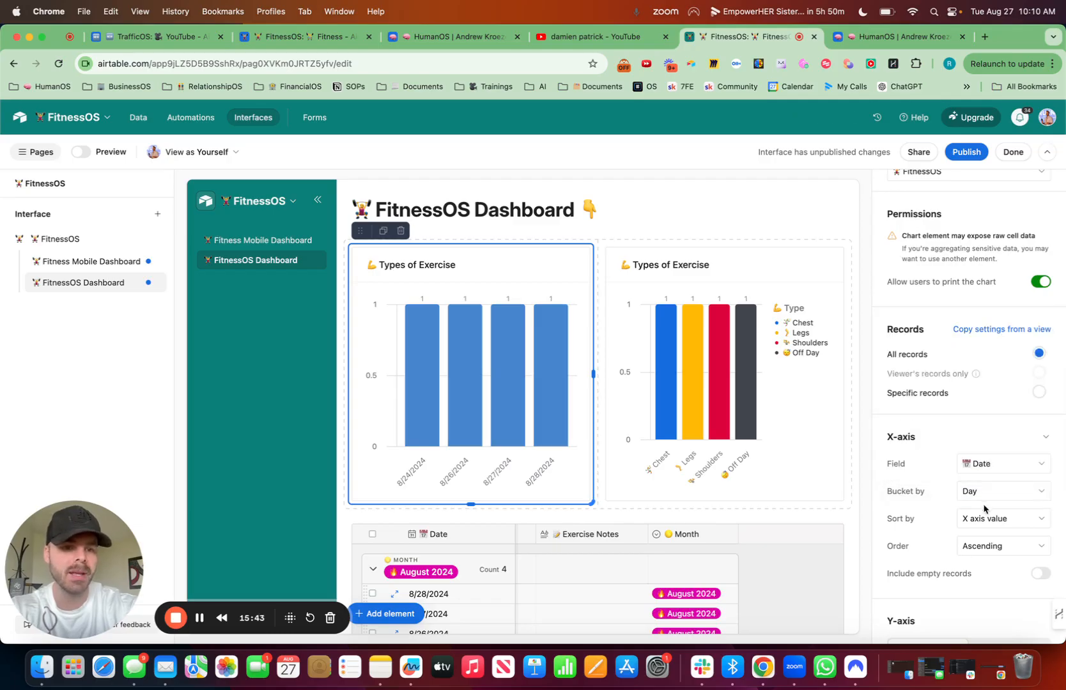
Step: Switch the date chart's Y-axis to a field summary of Exercise Minutes, aggregated by Sum
scroll(985, 528, "down", 3)
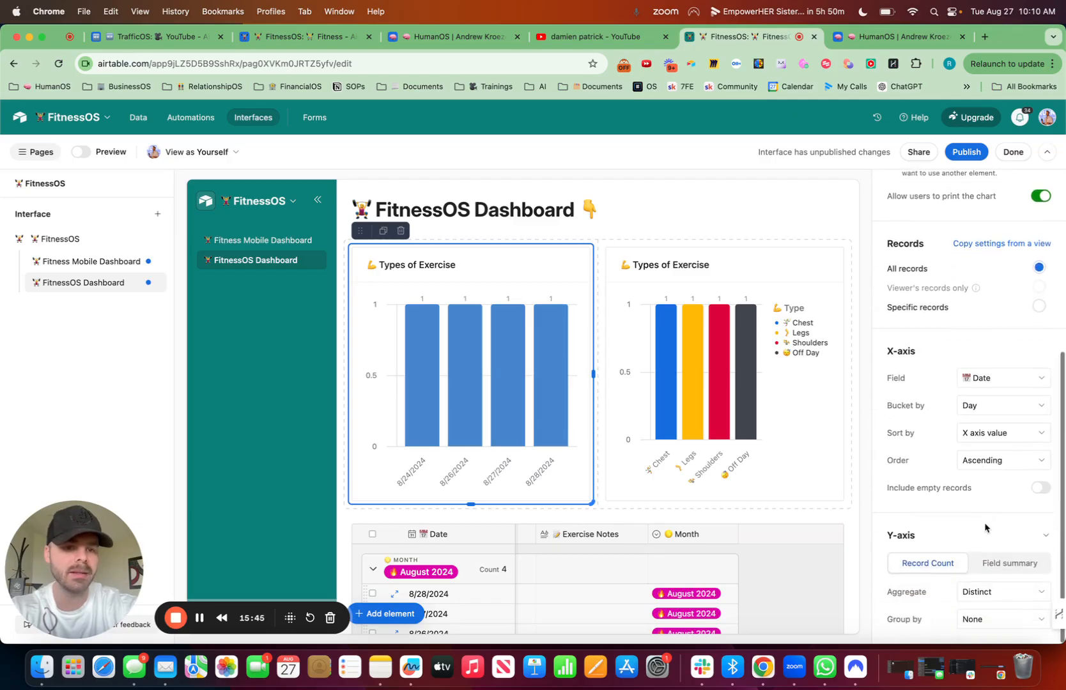
left_click(1001, 566)
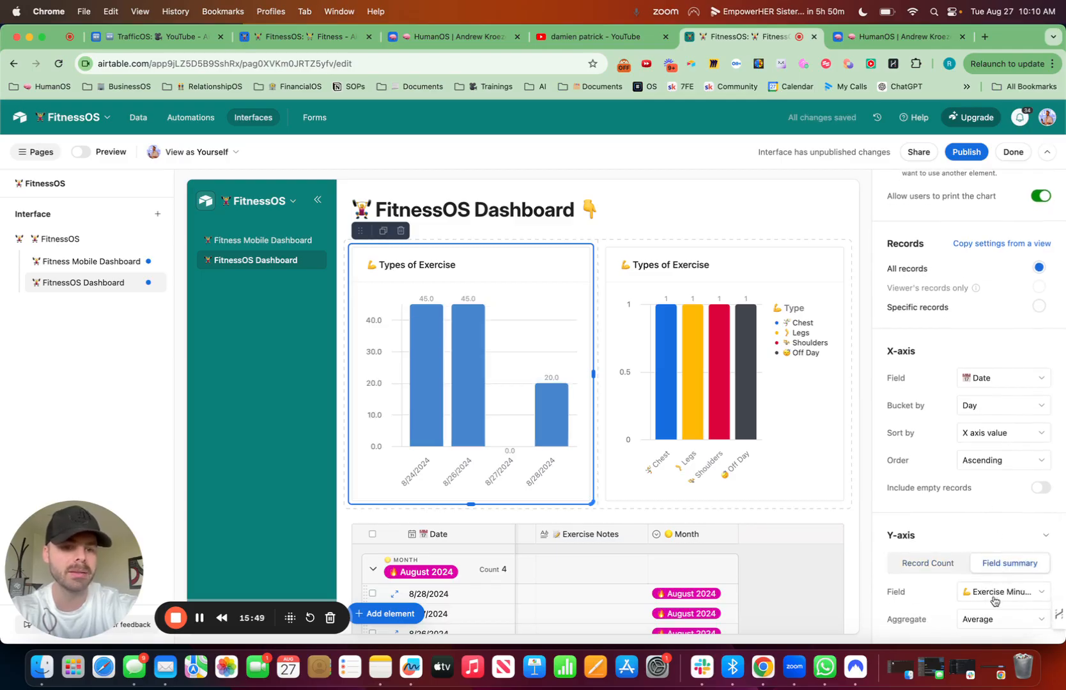
left_click(994, 624)
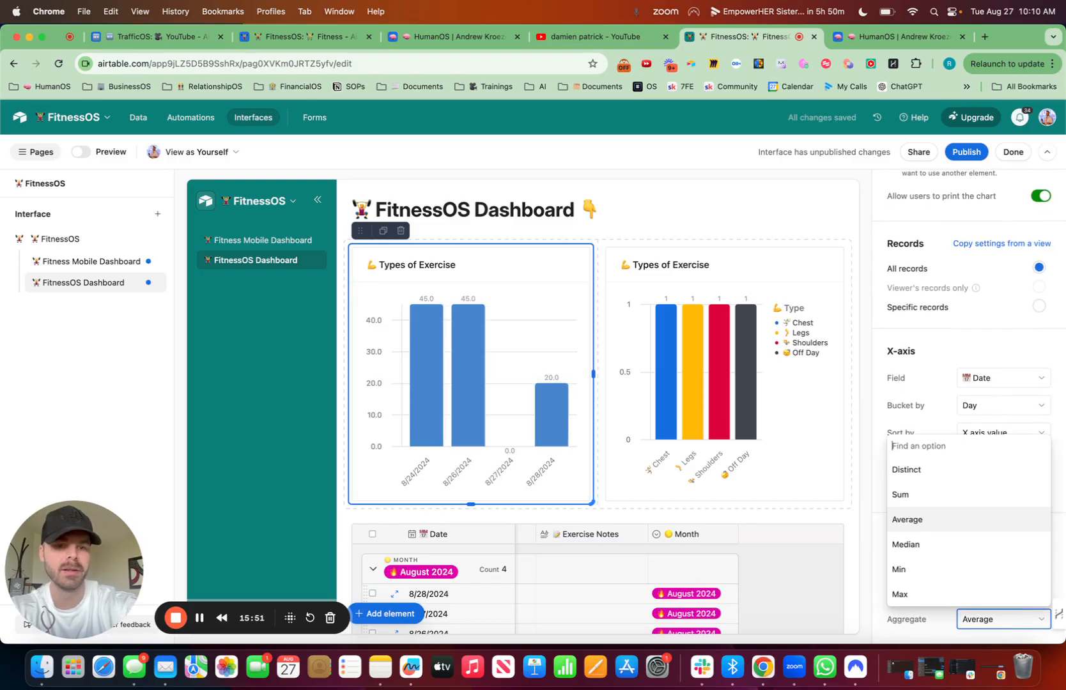
type("sum")
left_click(899, 594)
Step: Limit the date chart to specific records where Date is within the past week
scroll(958, 511, "up", 5)
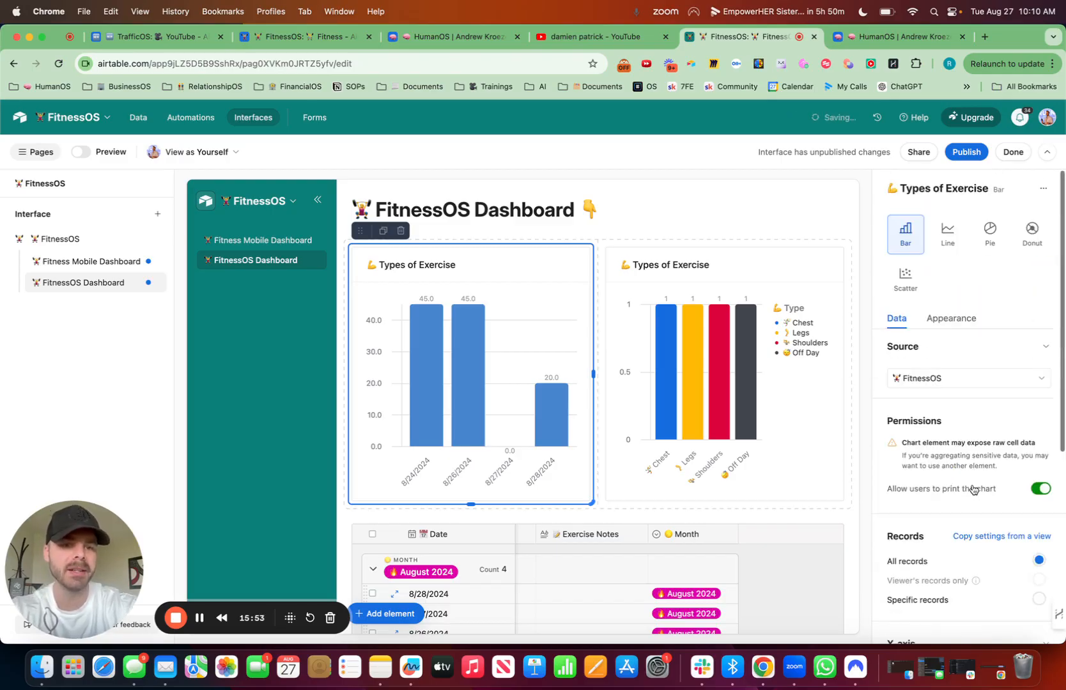
scroll(978, 384, "down", 5)
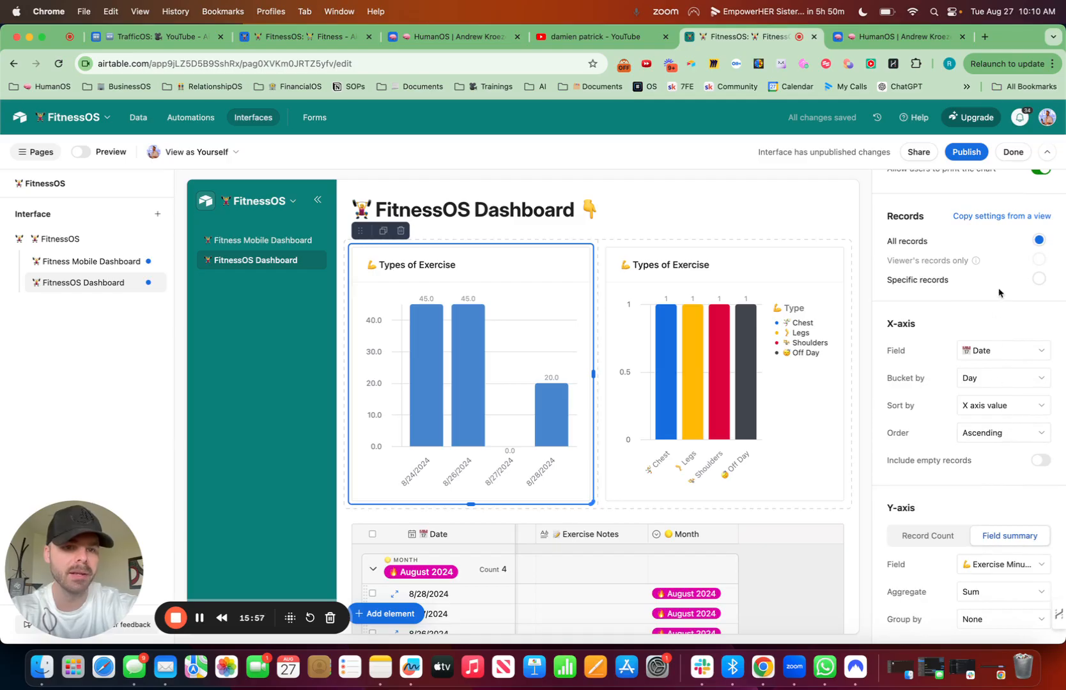
left_click(1037, 282)
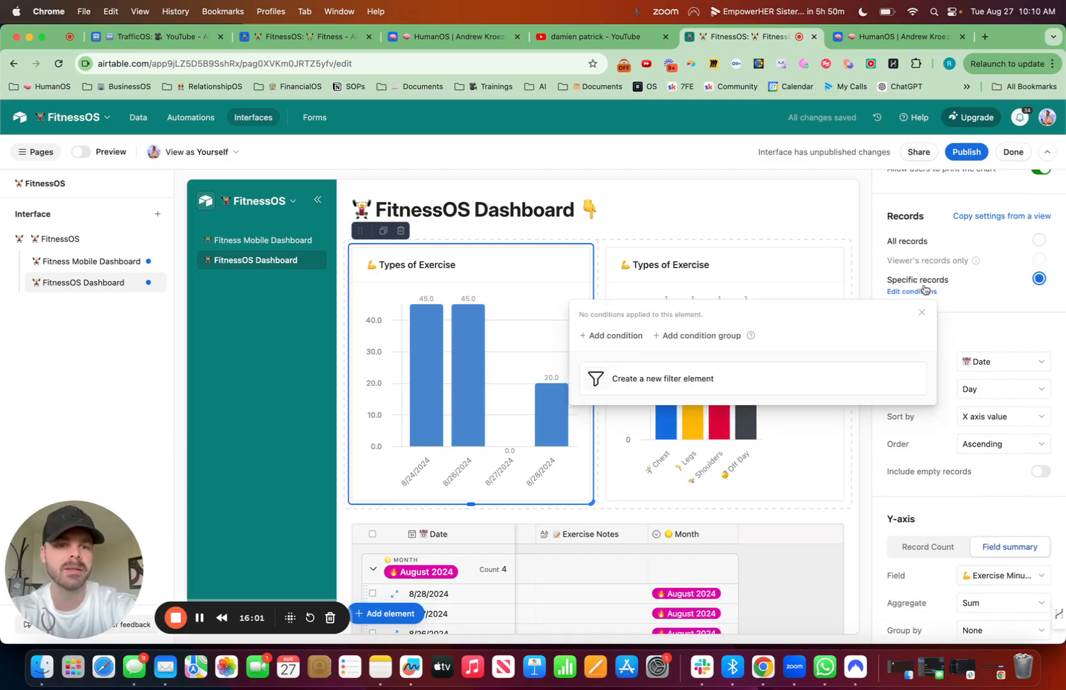
left_click(608, 337)
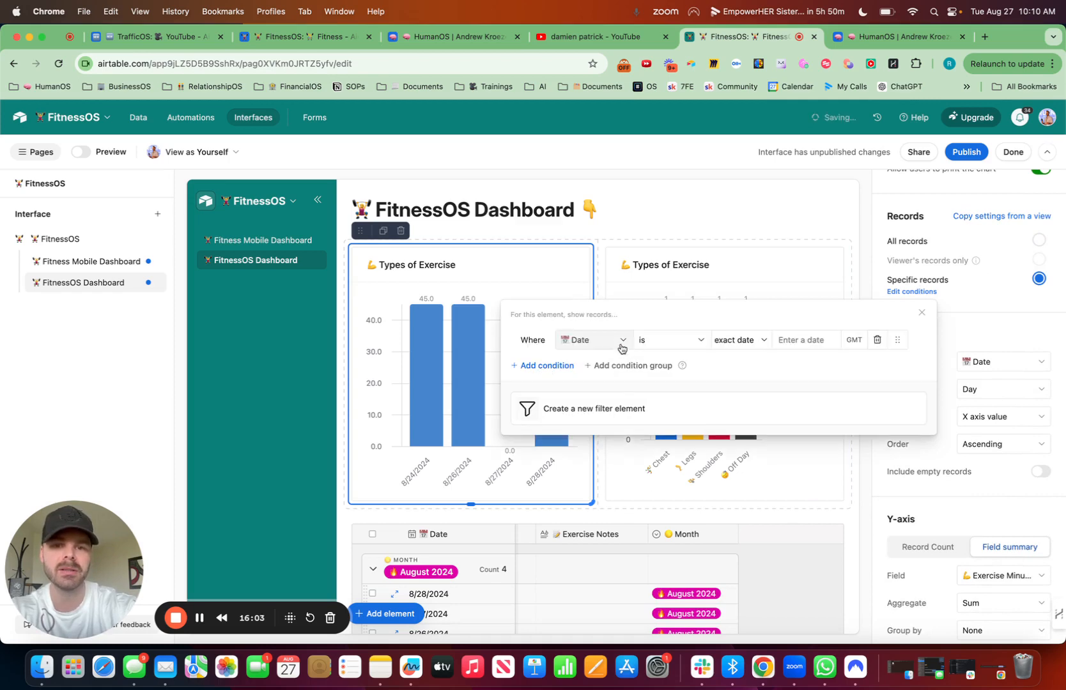
left_click(621, 346)
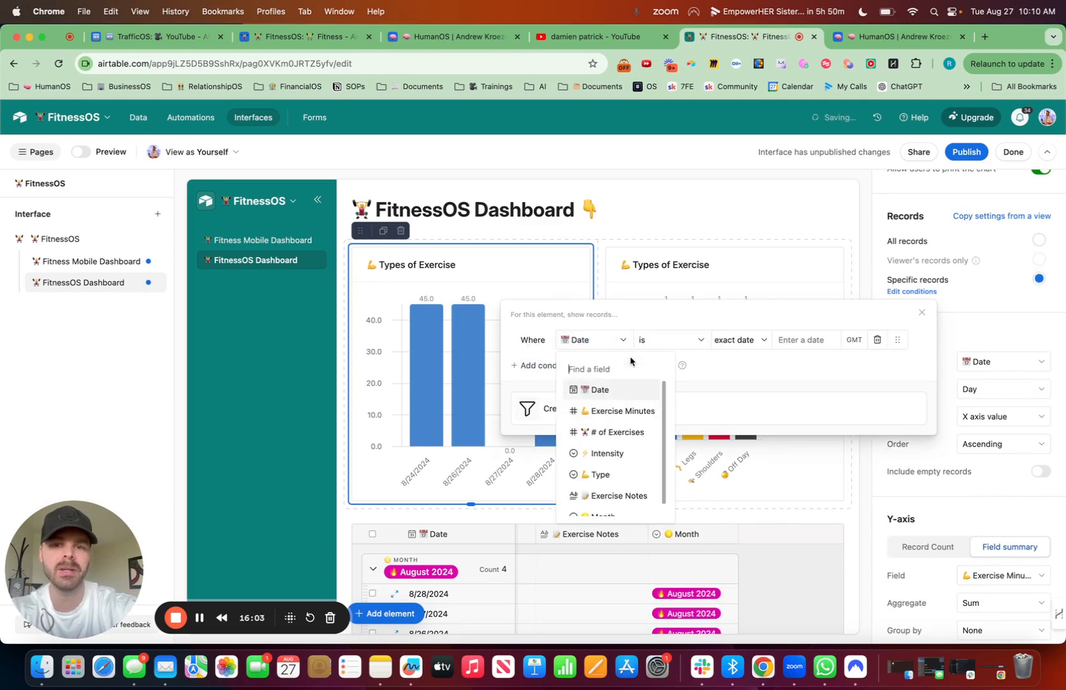
left_click(697, 343)
left_click(691, 420)
left_click(742, 341)
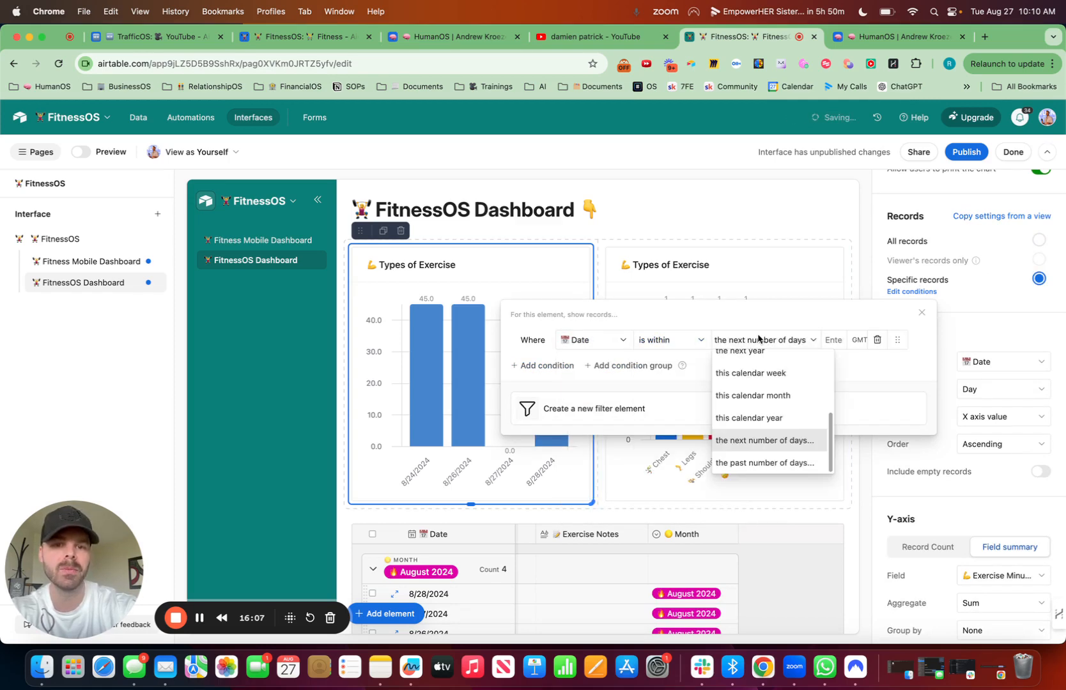
scroll(766, 440, "up", 3)
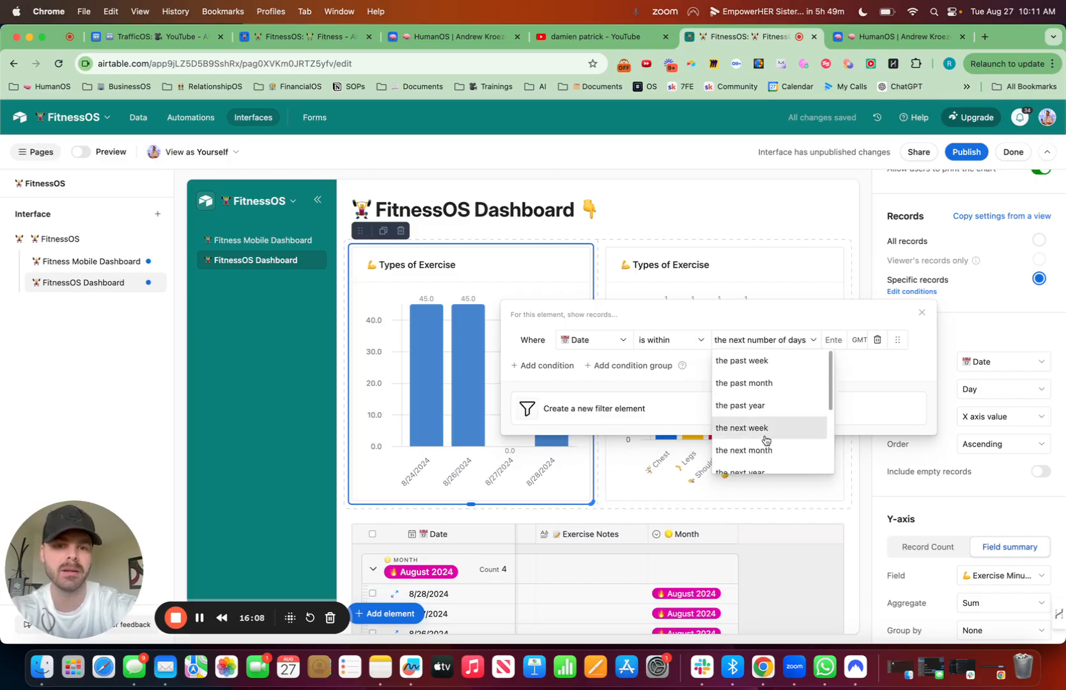
left_click(766, 366)
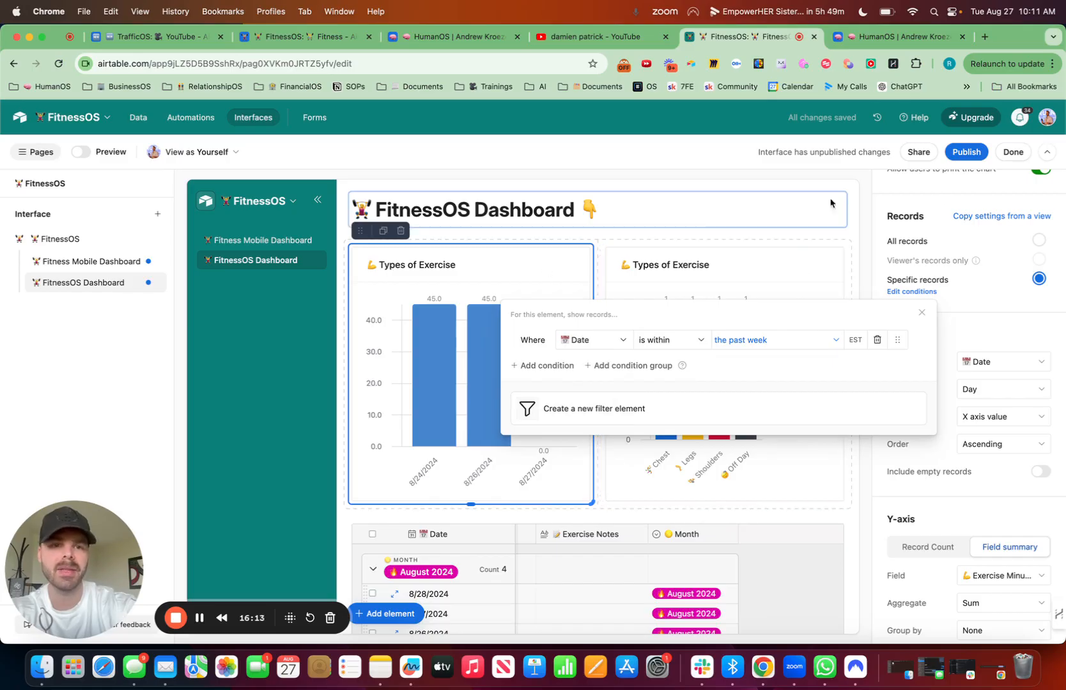
Step: Group the date chart's Y-axis by the Type field
scroll(1004, 466, "down", 1)
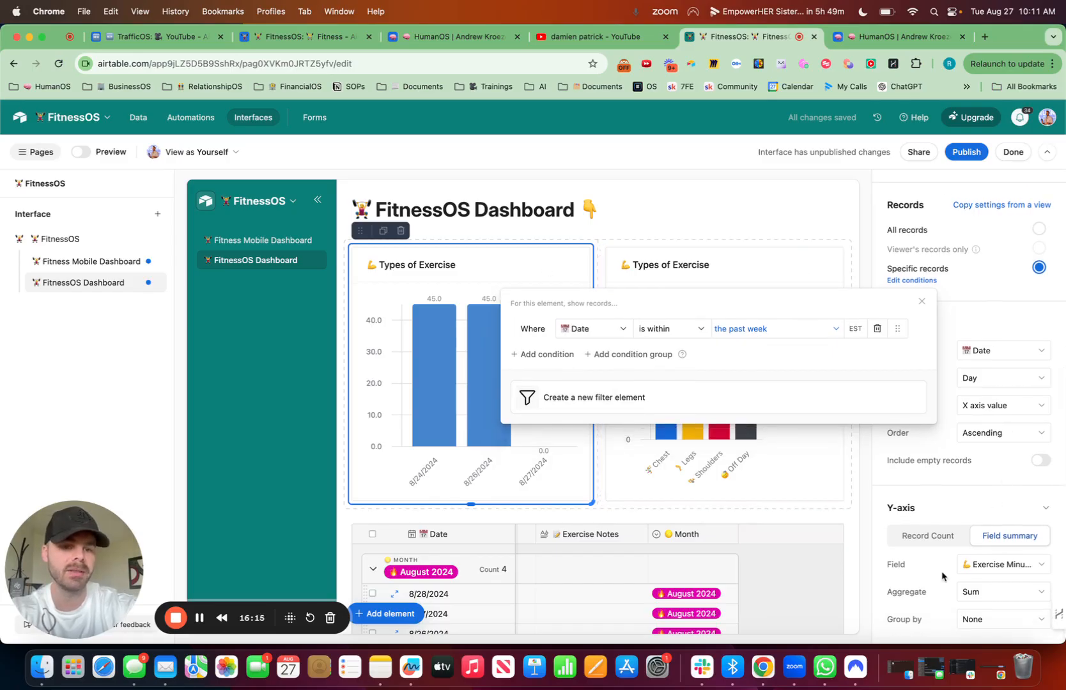
left_click(982, 620)
type("type")
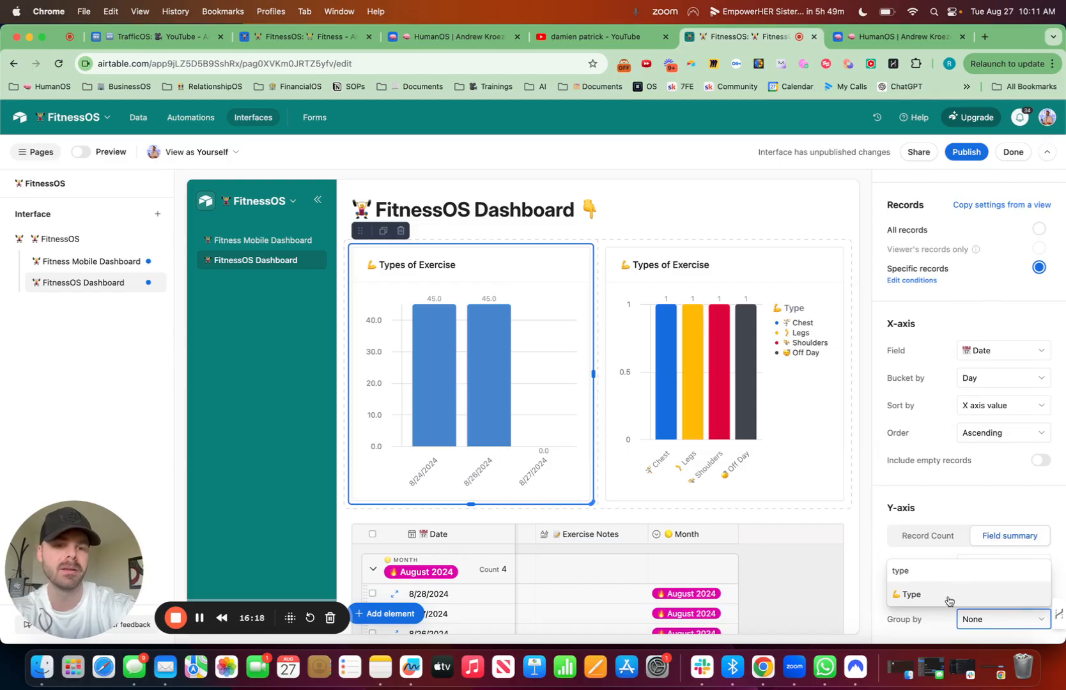
left_click(948, 594)
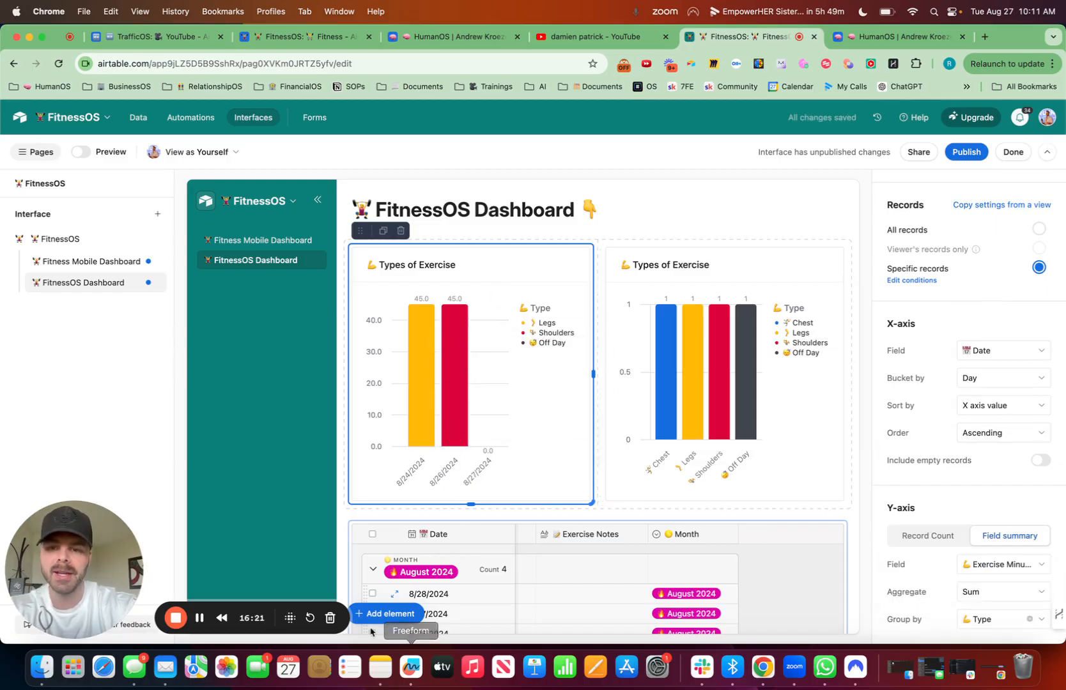
Step: Add a number element between the dashboard heading and the two charts
left_click(409, 615)
type("c")
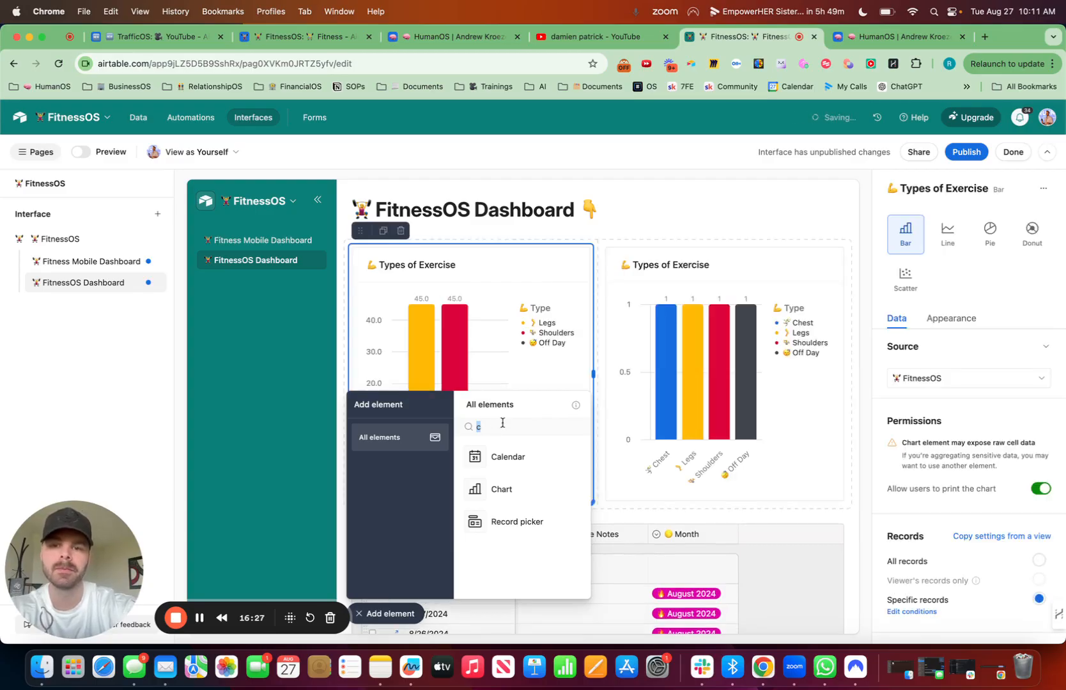
type("num")
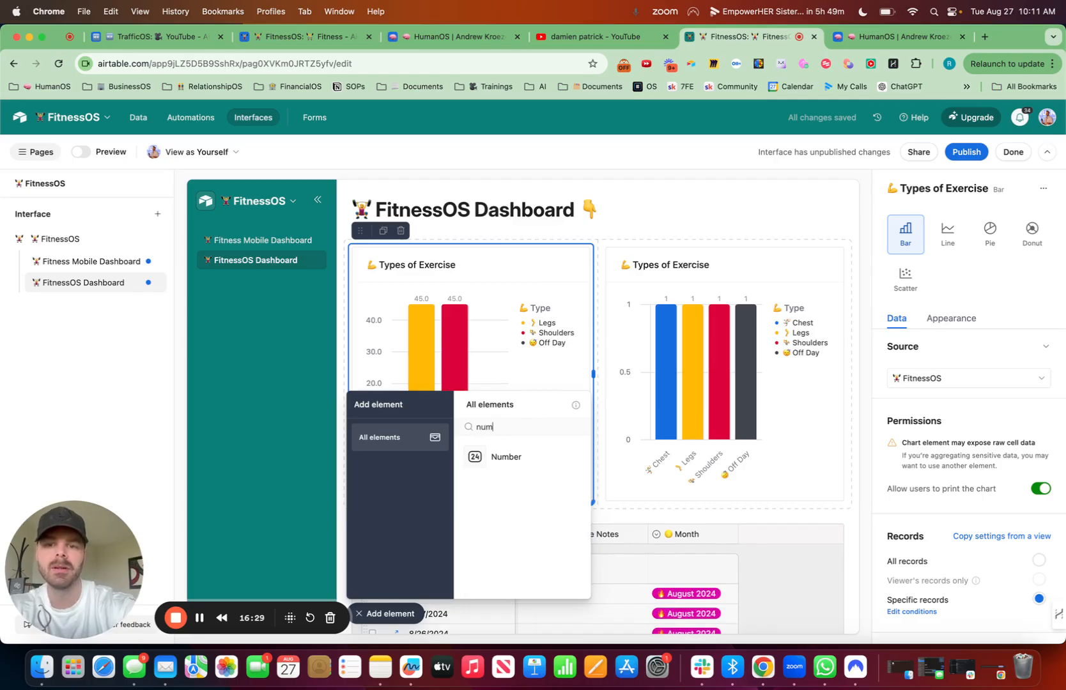
left_click(500, 462)
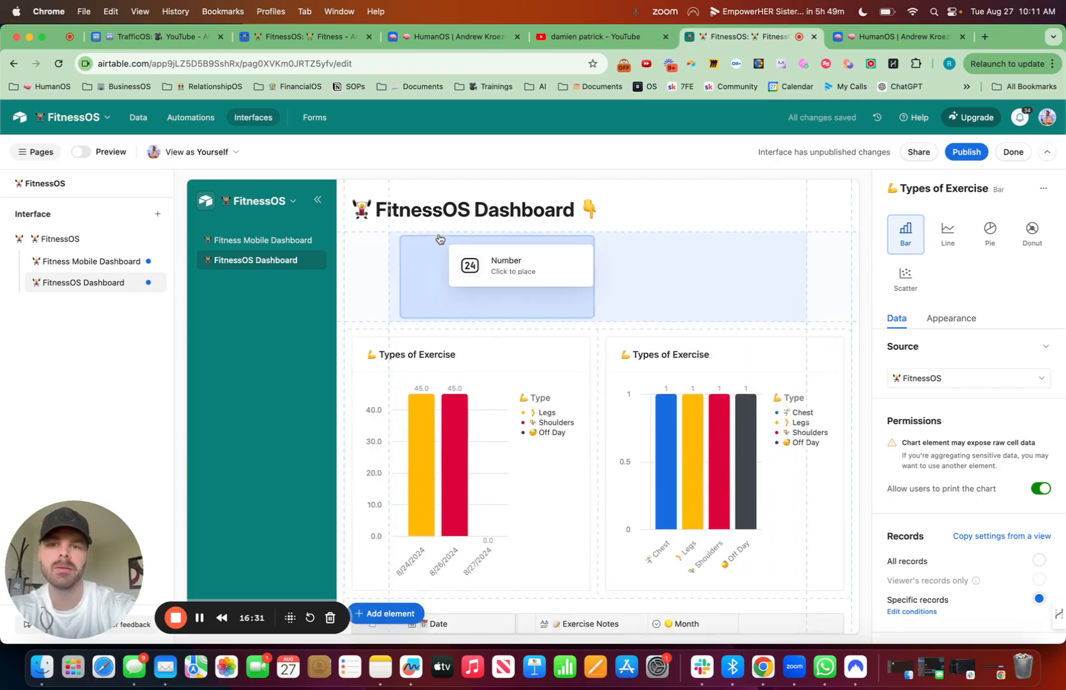
left_click(439, 235)
left_click(436, 225)
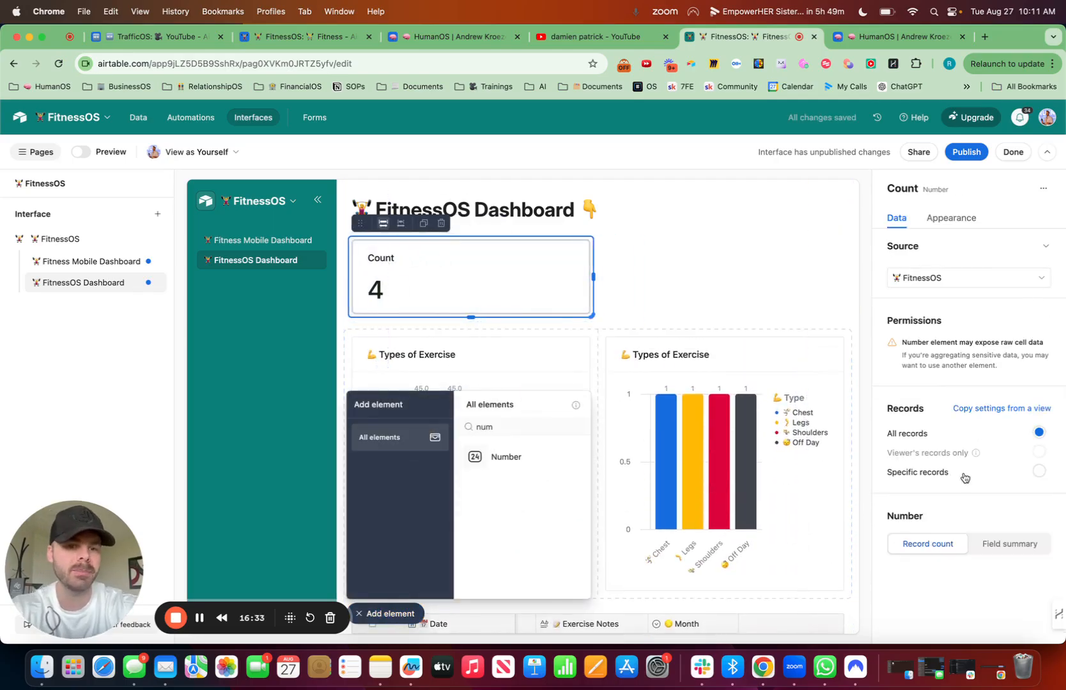
Step: Limit the new number element to specific records where Date is within this calendar month
left_click(1038, 473)
left_click(624, 529)
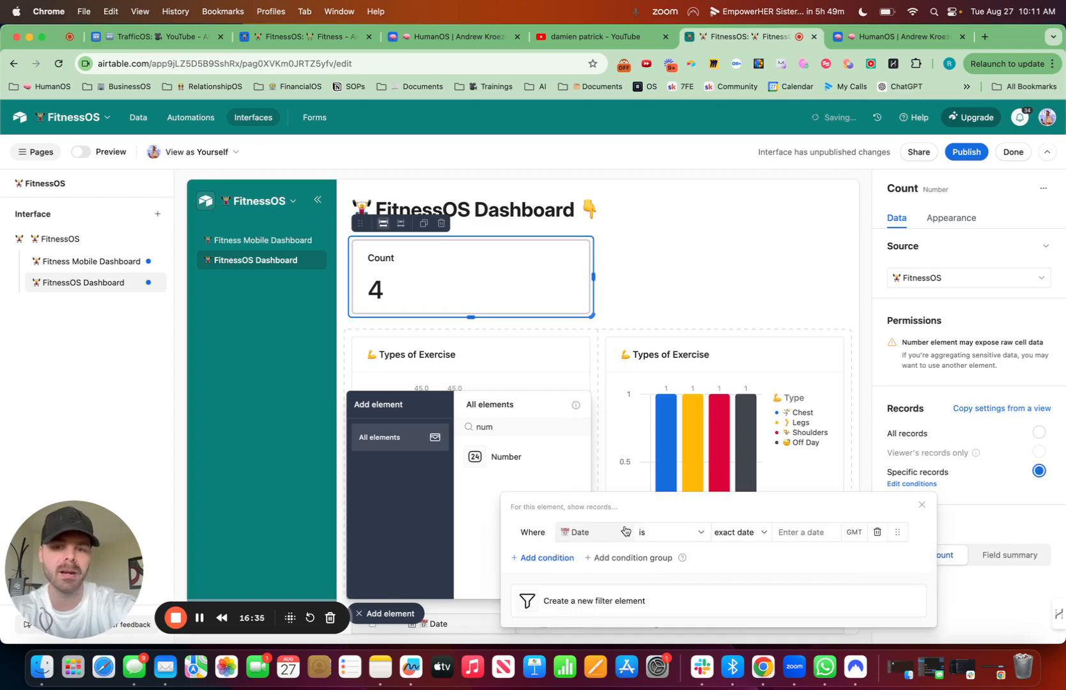
left_click(657, 533)
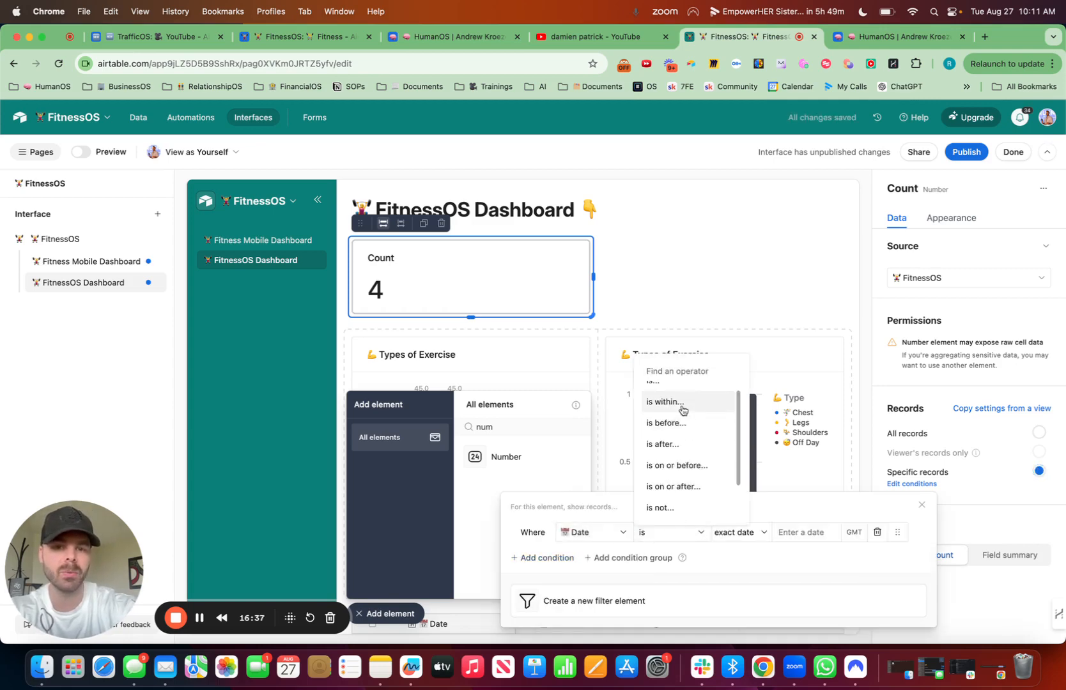
left_click(681, 408)
left_click(766, 539)
scroll(767, 447, "up", 3)
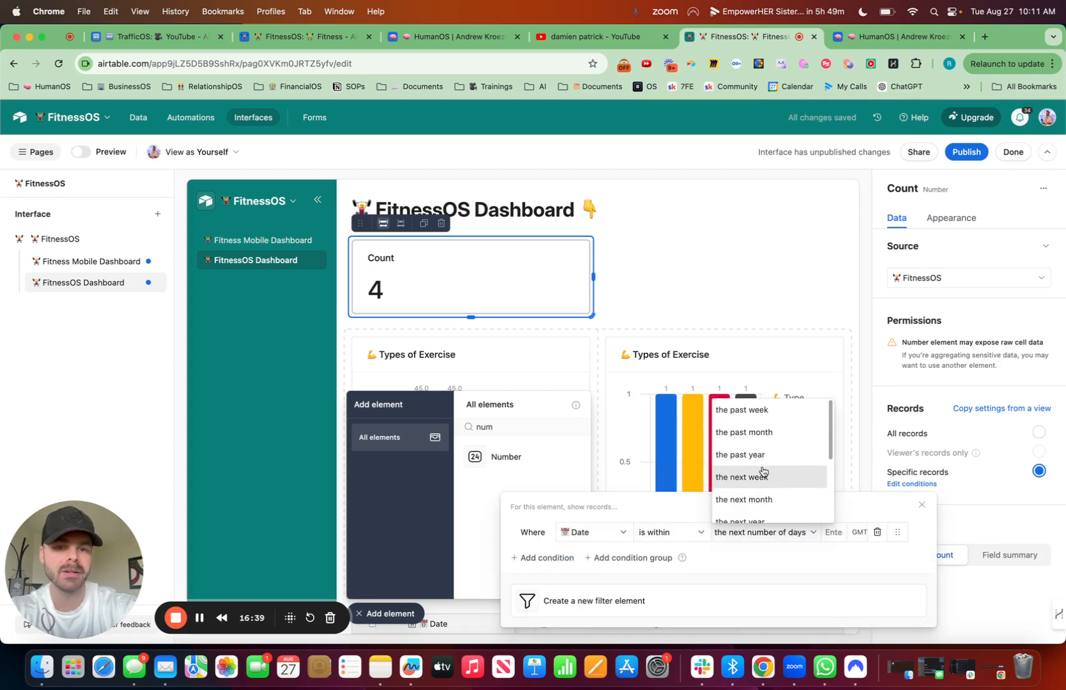
scroll(768, 439, "down", 4)
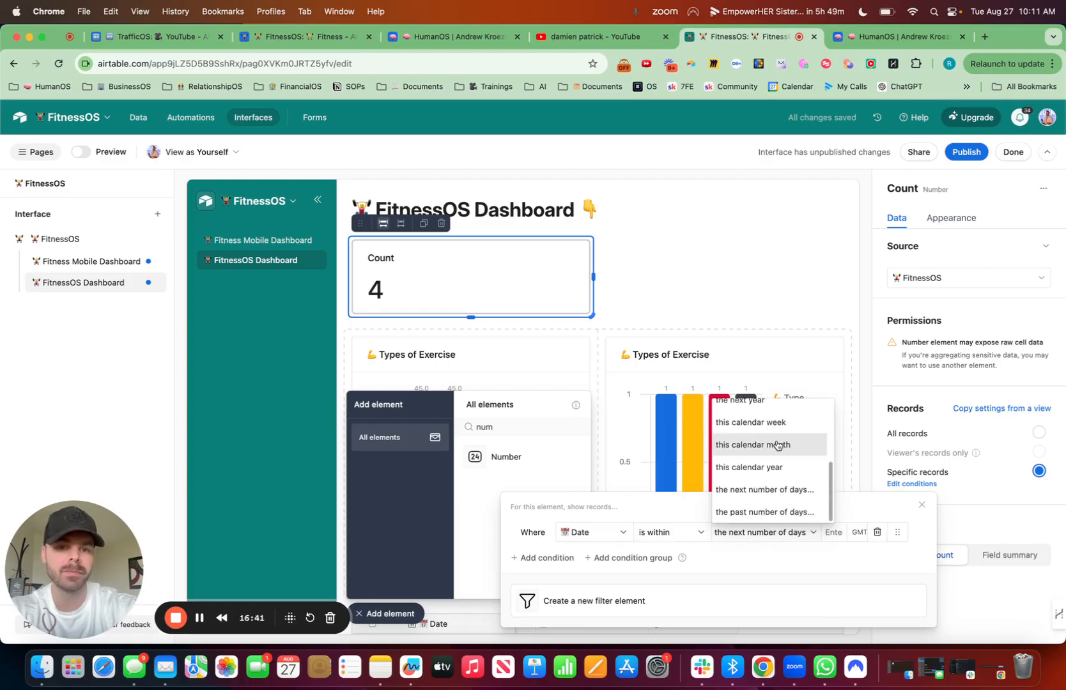
left_click(777, 445)
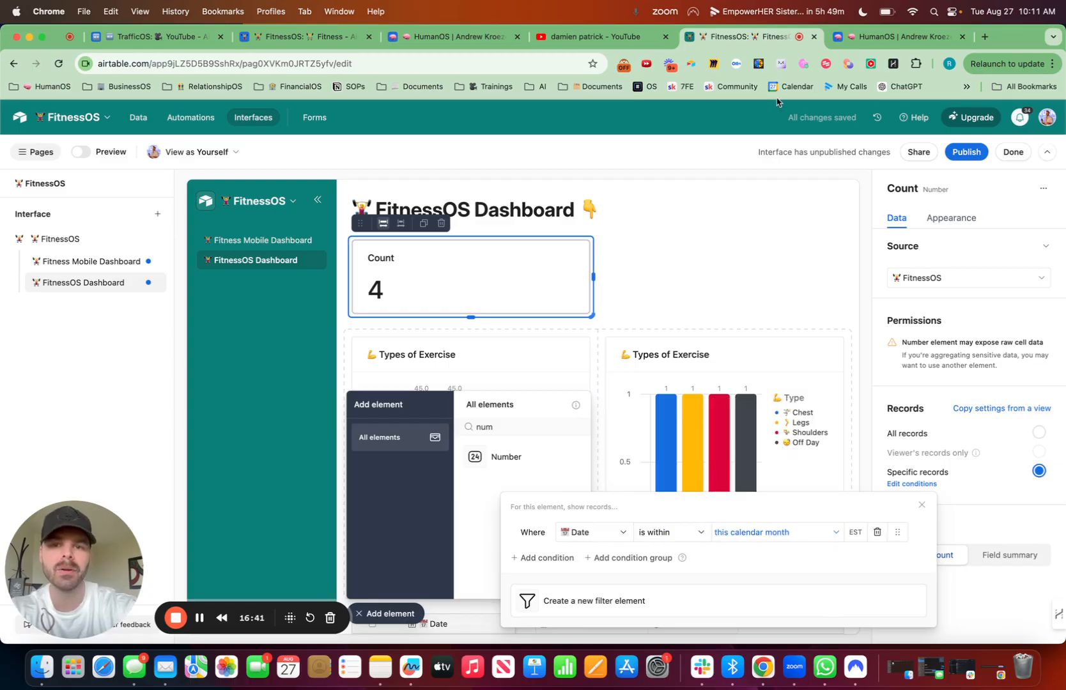
Step: Make the number element a field summary of Exercise Minutes with the Sum summary type
left_click(1011, 556)
left_click(997, 587)
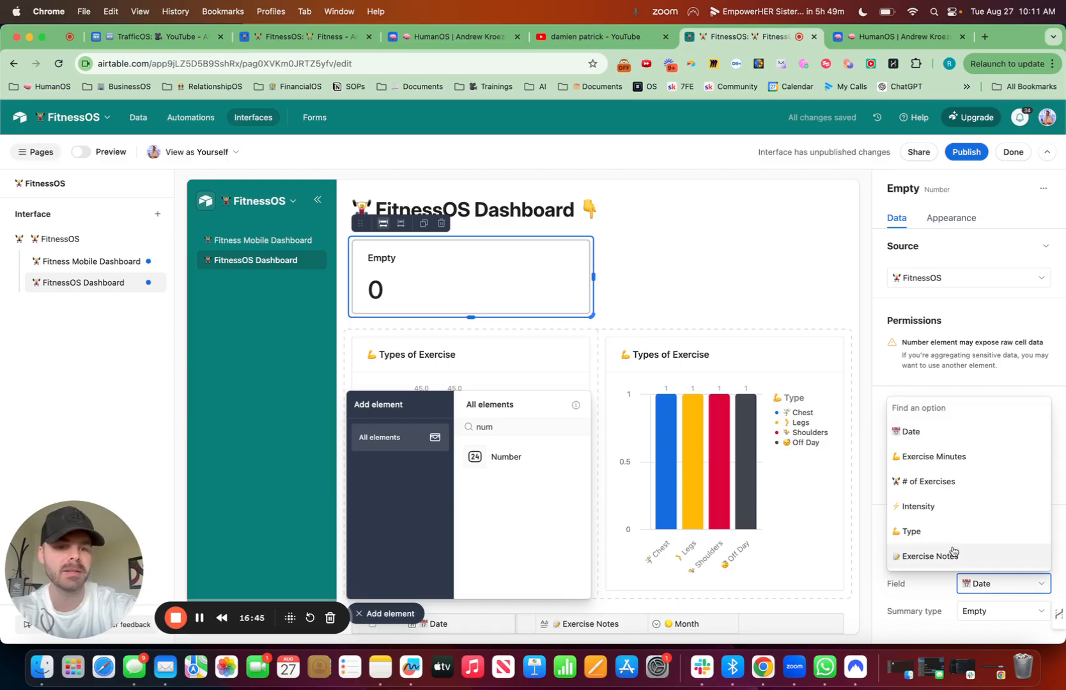
left_click(959, 456)
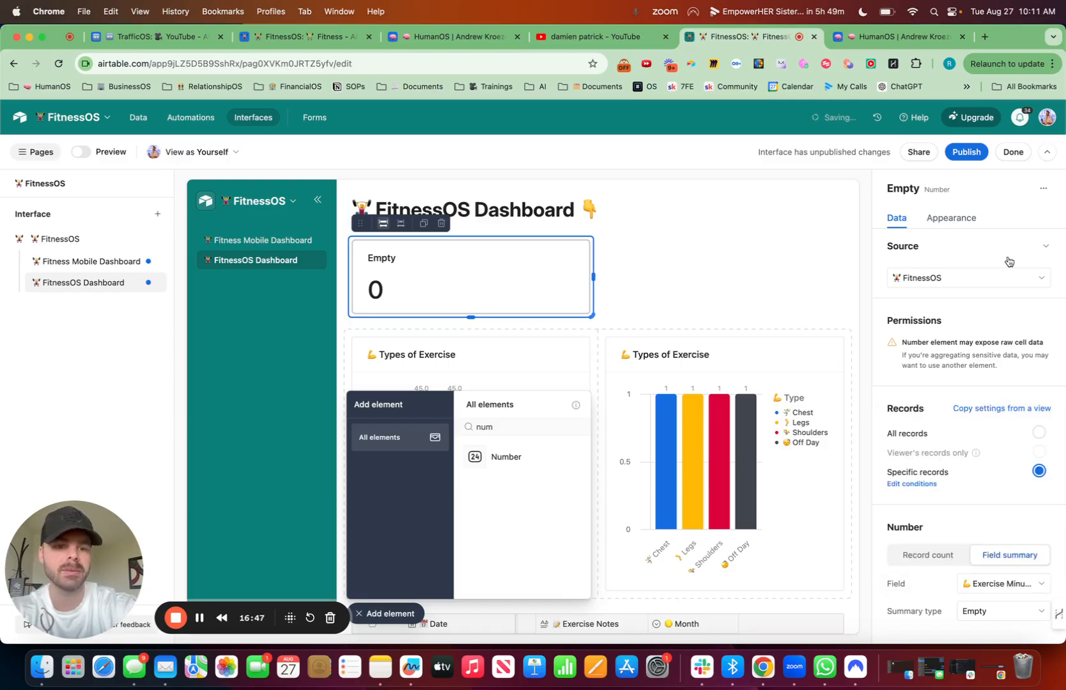
left_click(1023, 611)
type("sum")
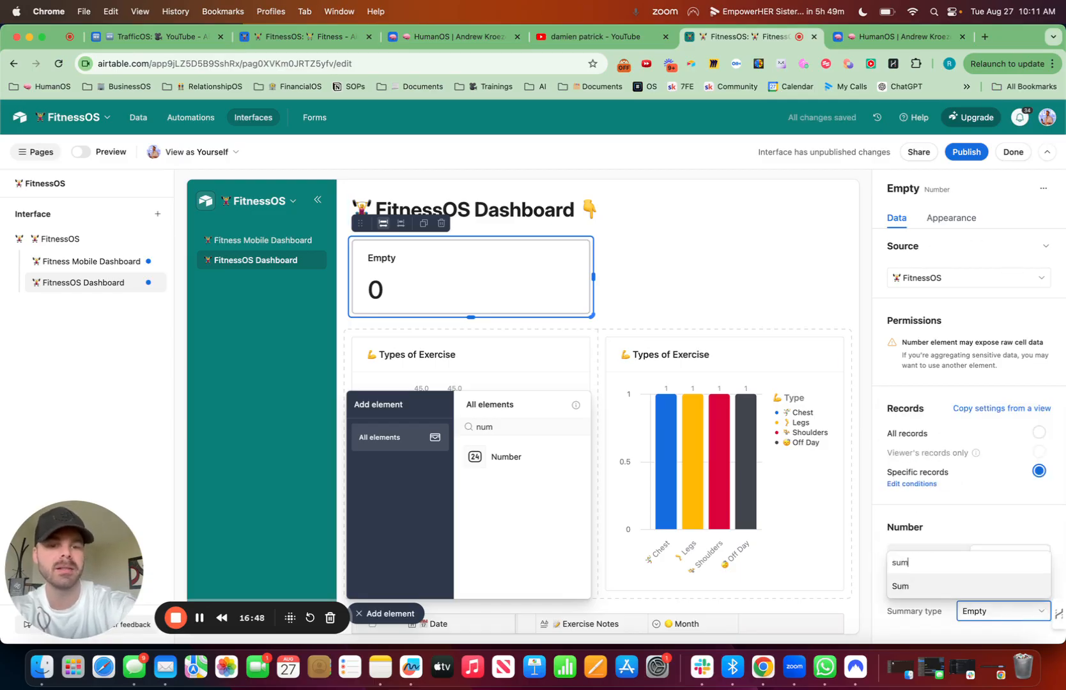
left_click(944, 585)
Step: Title the number element "🏋️ Exercise Minutes" and give it the Light green style
left_click(957, 218)
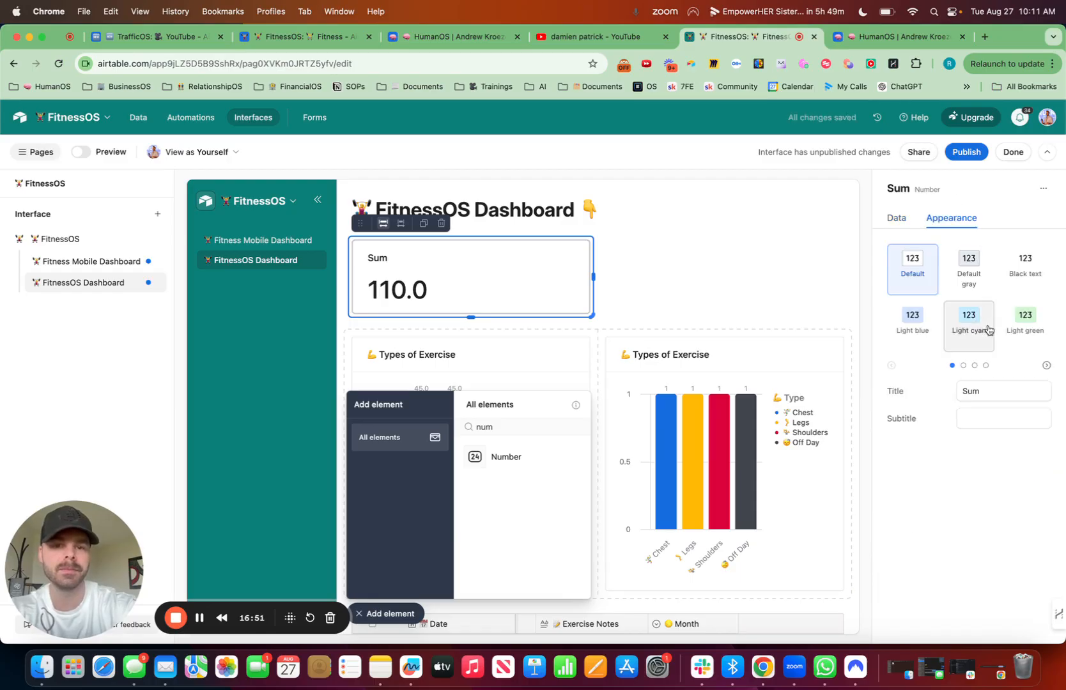
left_click(973, 386)
key("ctrl+super+space")
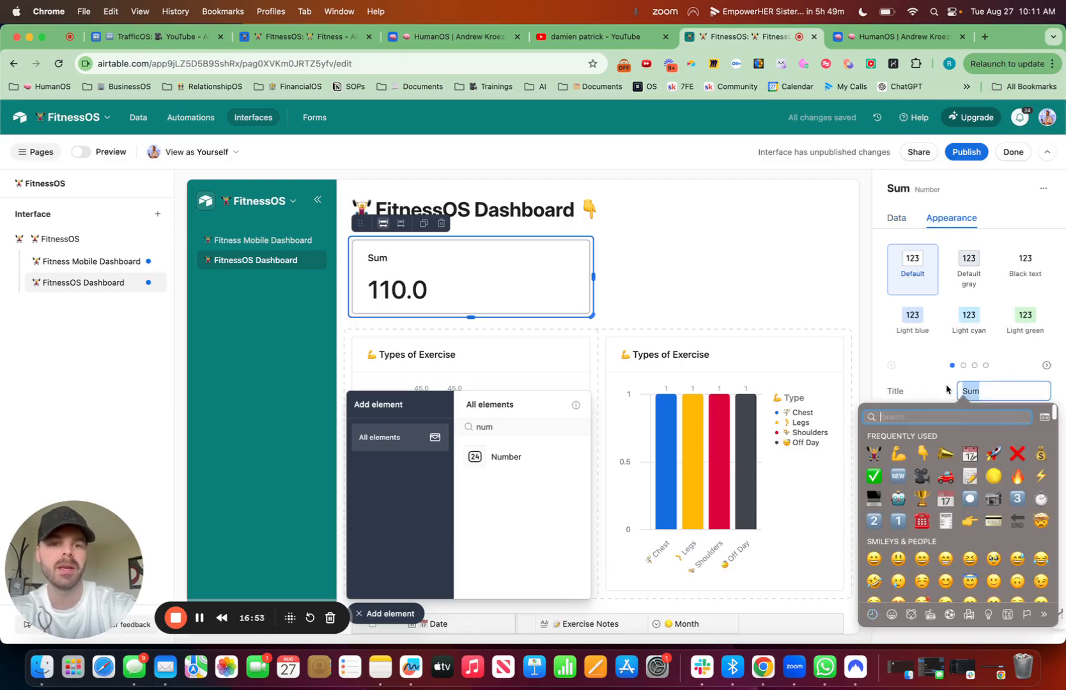
left_click(877, 455)
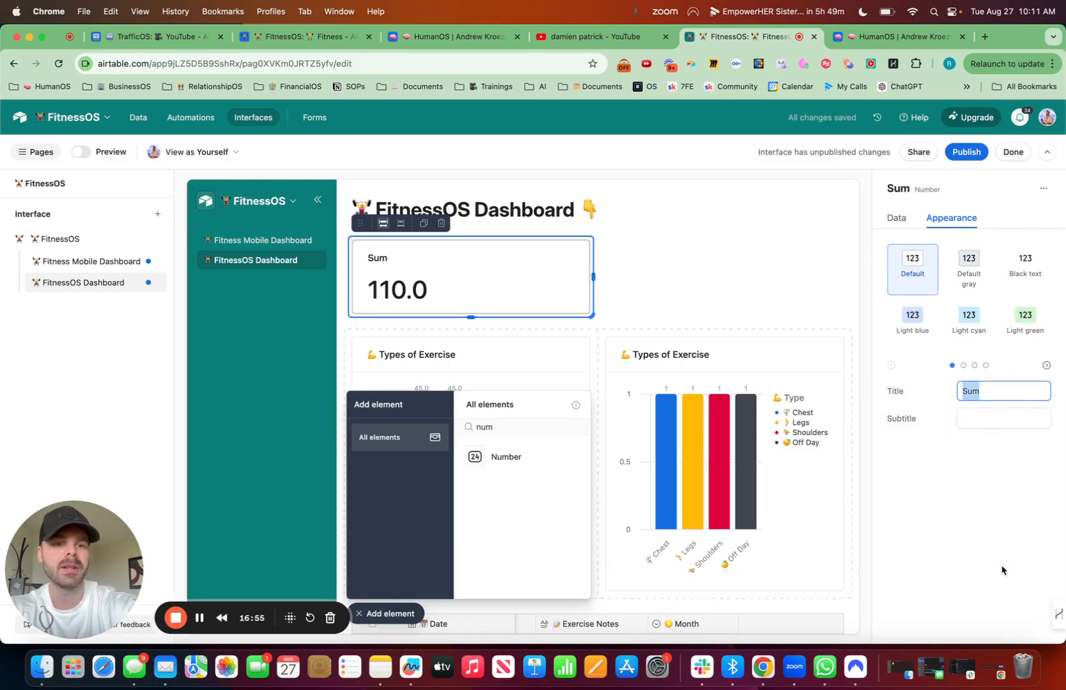
type("Exercise T")
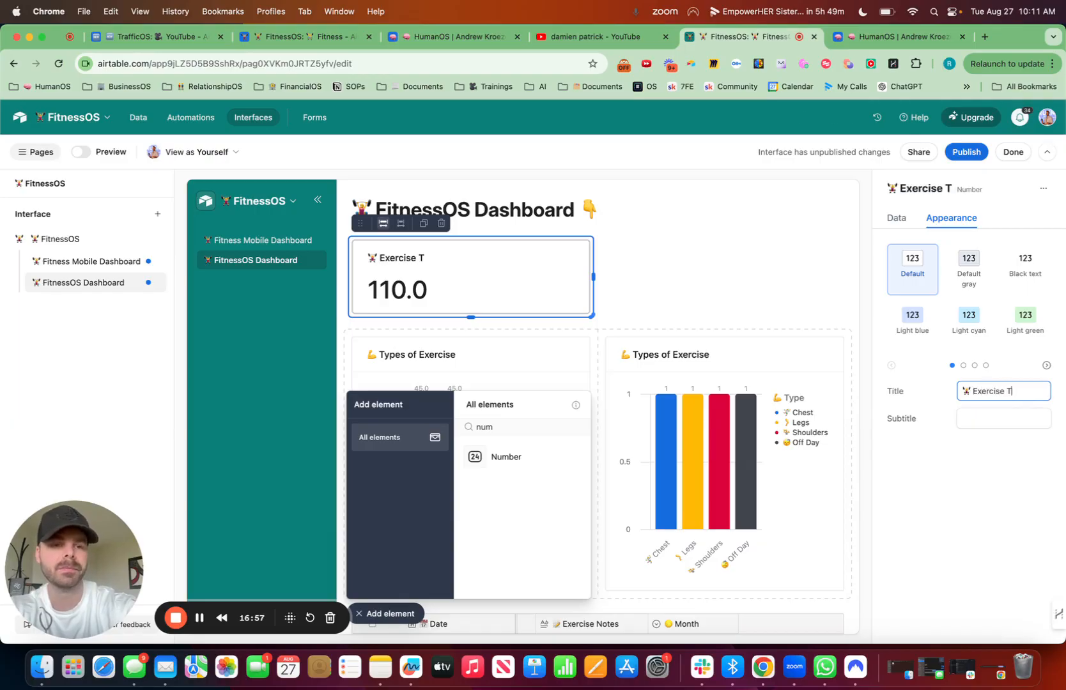
key("BackSpace")
type("Minutes")
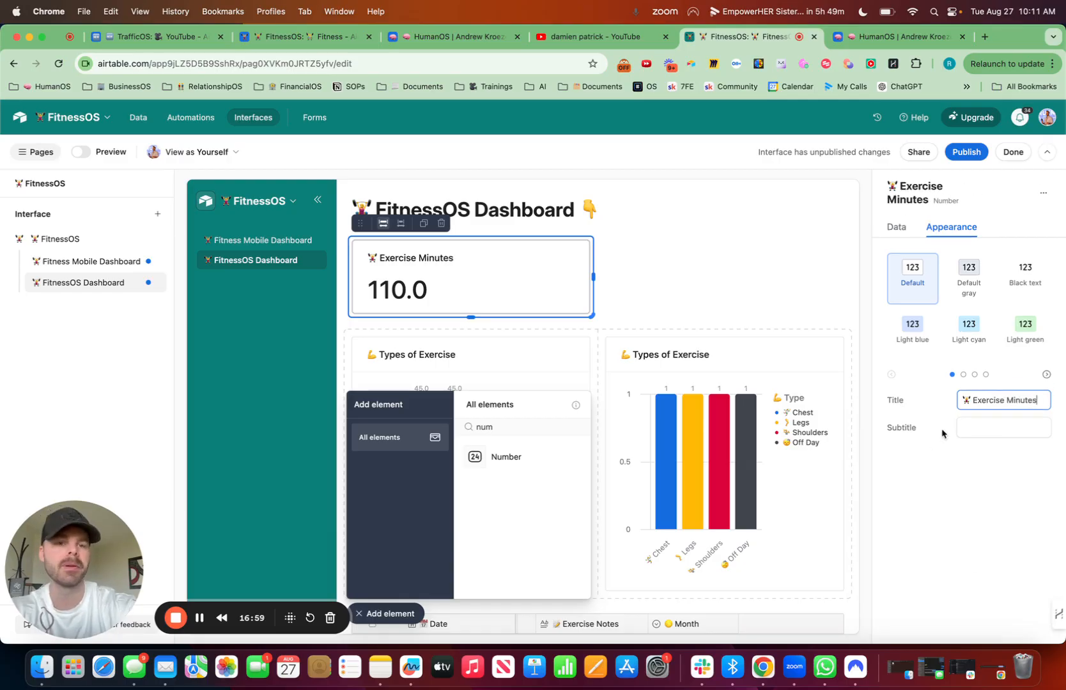
left_click(1026, 335)
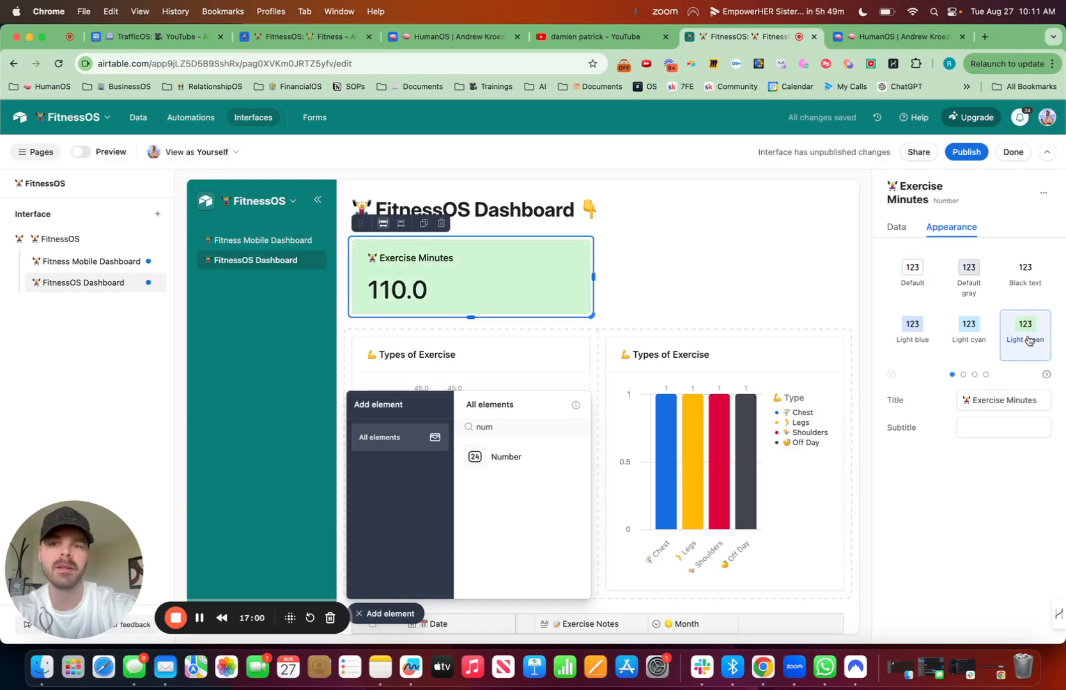
Step: Duplicate the Exercise Minutes number element, place the copy beside the original, and close the element picker
left_click(422, 224)
left_click_drag(419, 227, 636, 262)
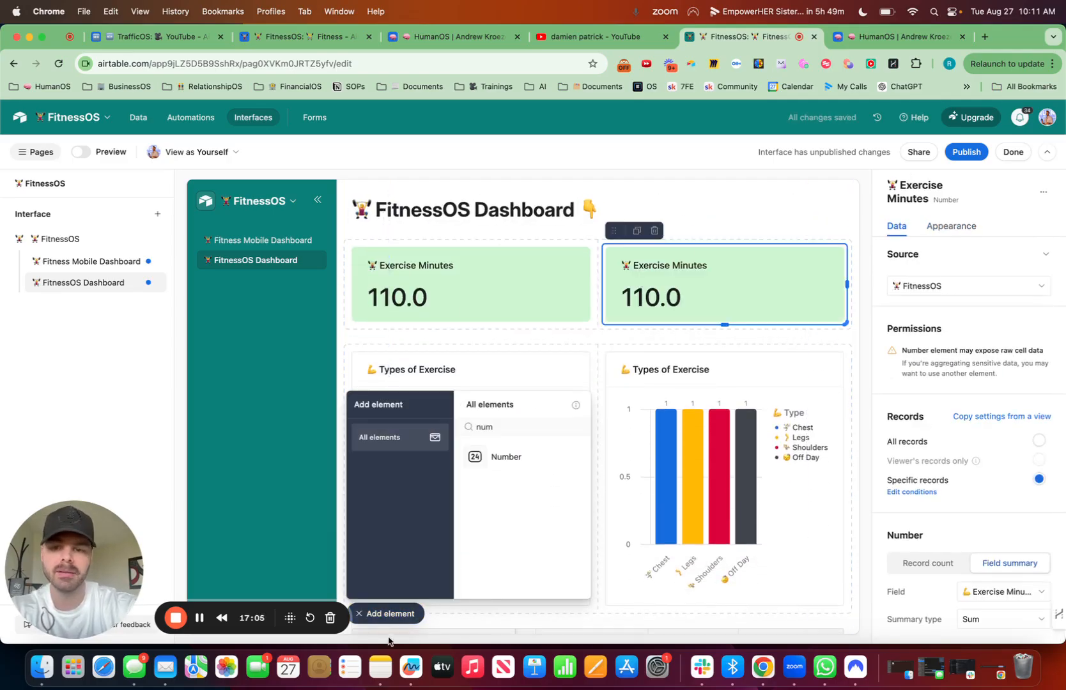
left_click(397, 616)
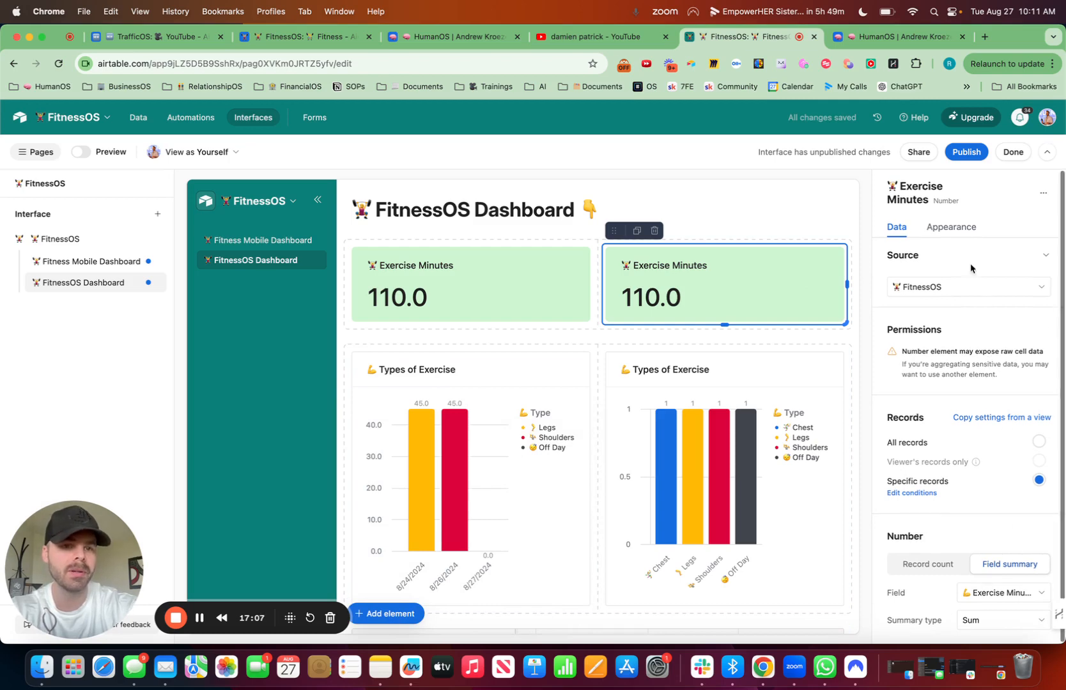
Step: Retitle the duplicated number element "⚡ Intense Exercises"
left_click(963, 230)
left_click(1046, 402)
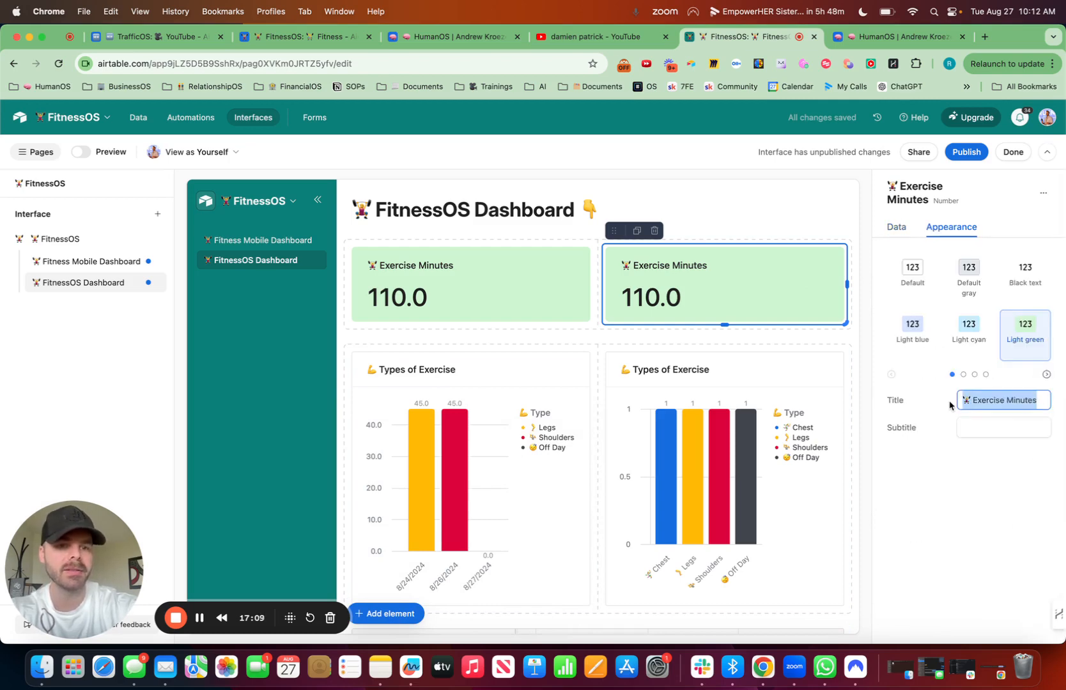
key("ctrl+super+space")
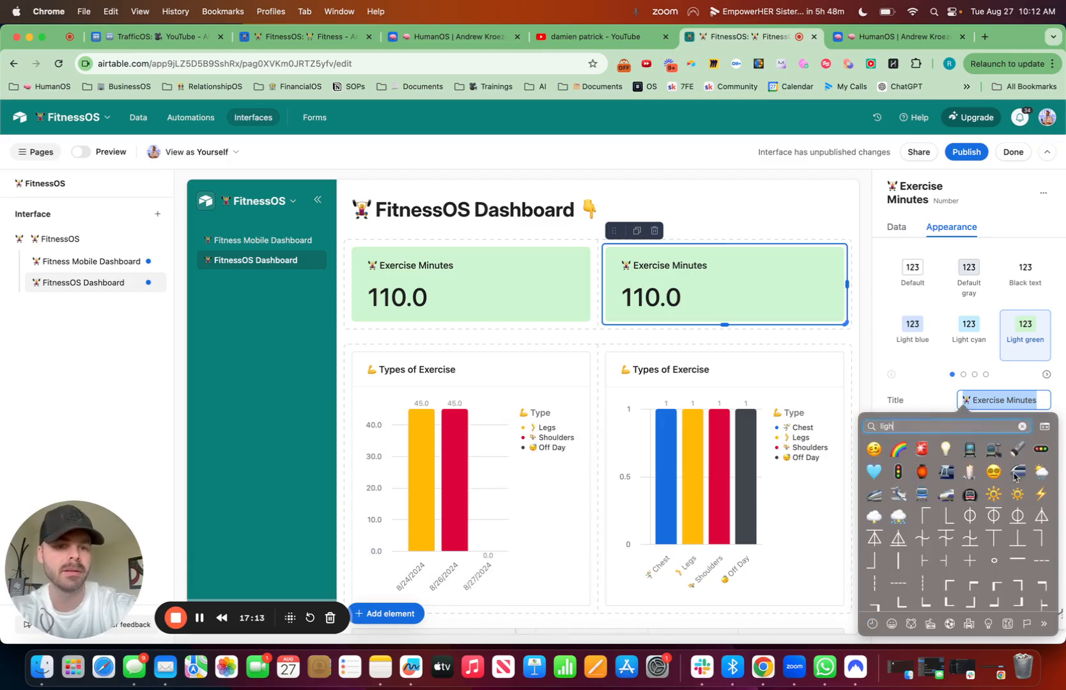
left_click(1039, 494)
type("I")
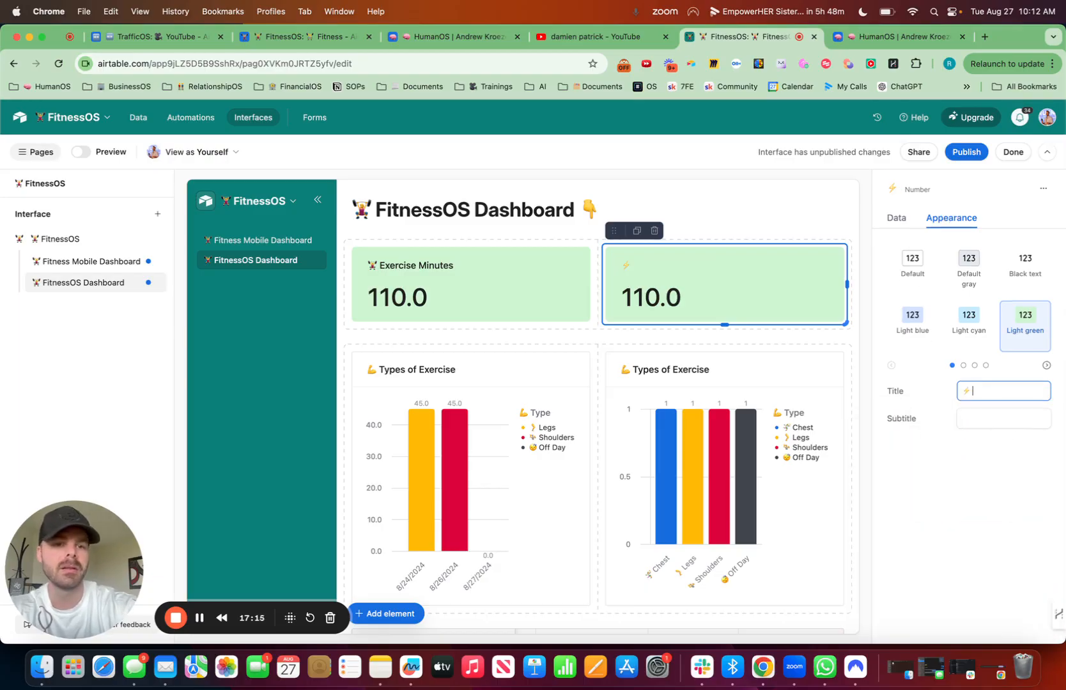
type("ntense Ex")
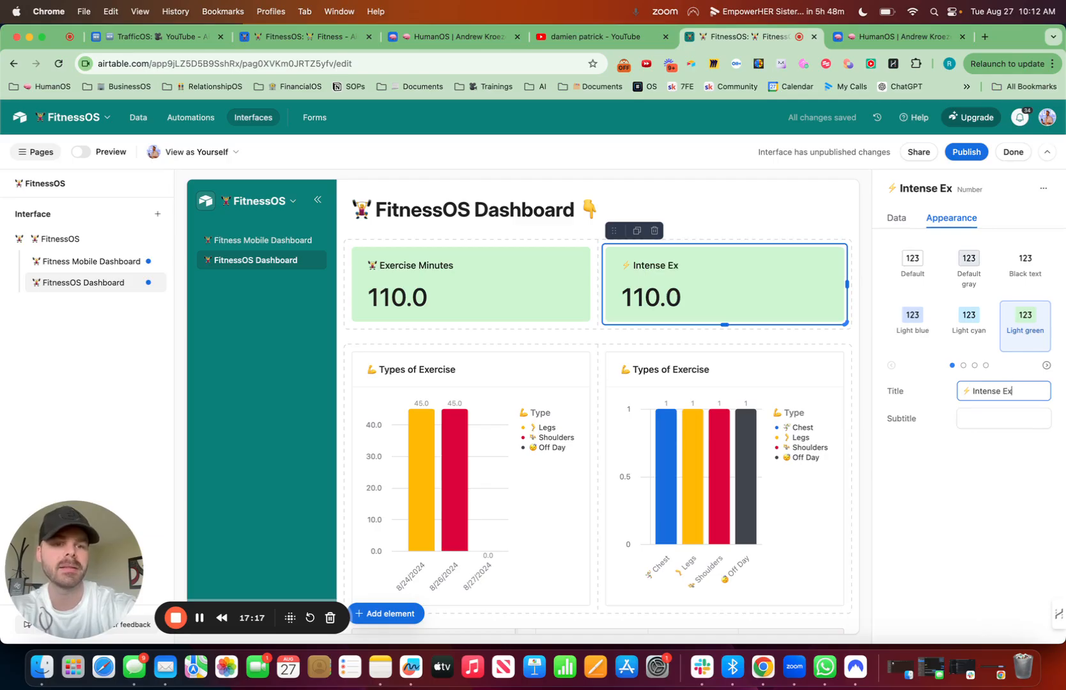
type("ercises")
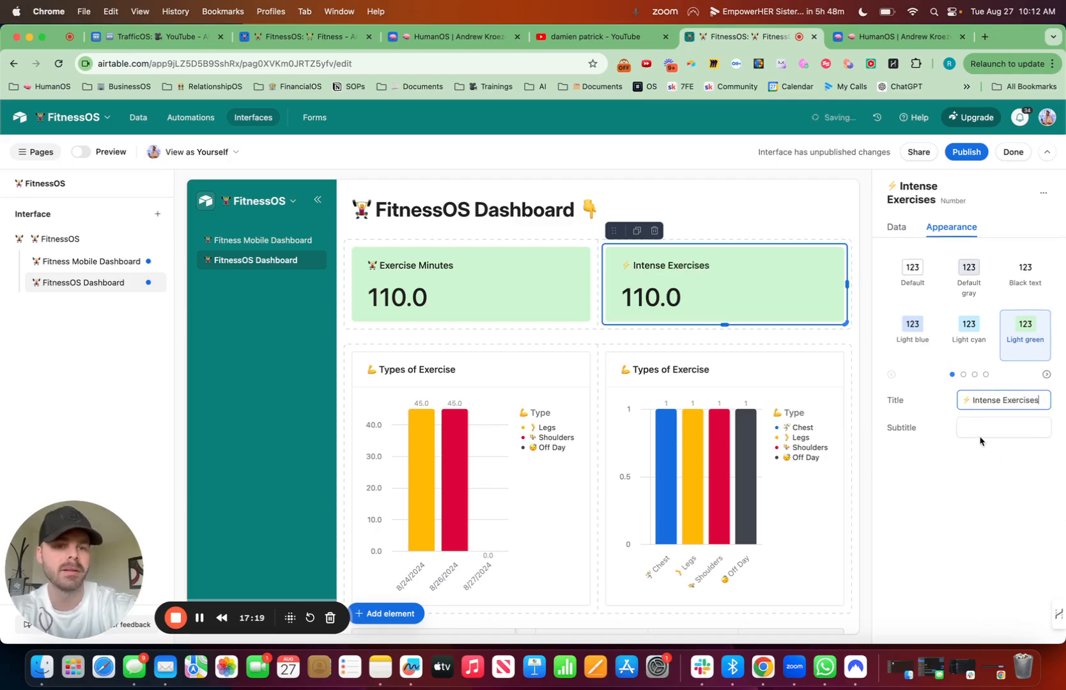
Step: Give the Intense Exercises number the subtitle "This Month" and the Light cyan style
left_click(978, 428)
type("This Month")
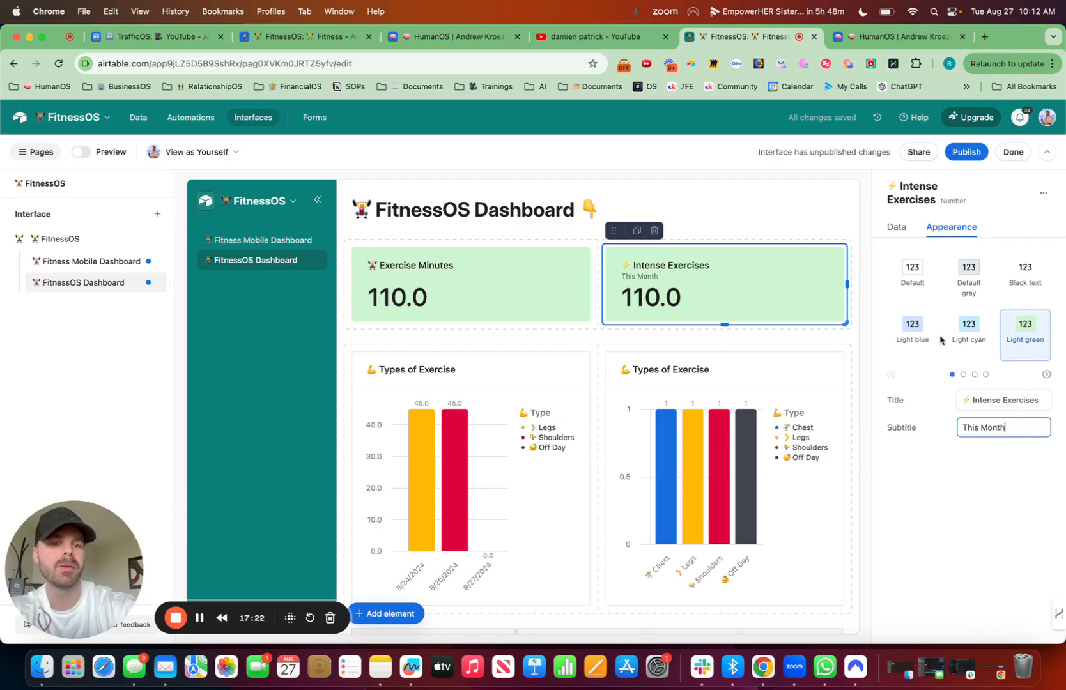
left_click(966, 334)
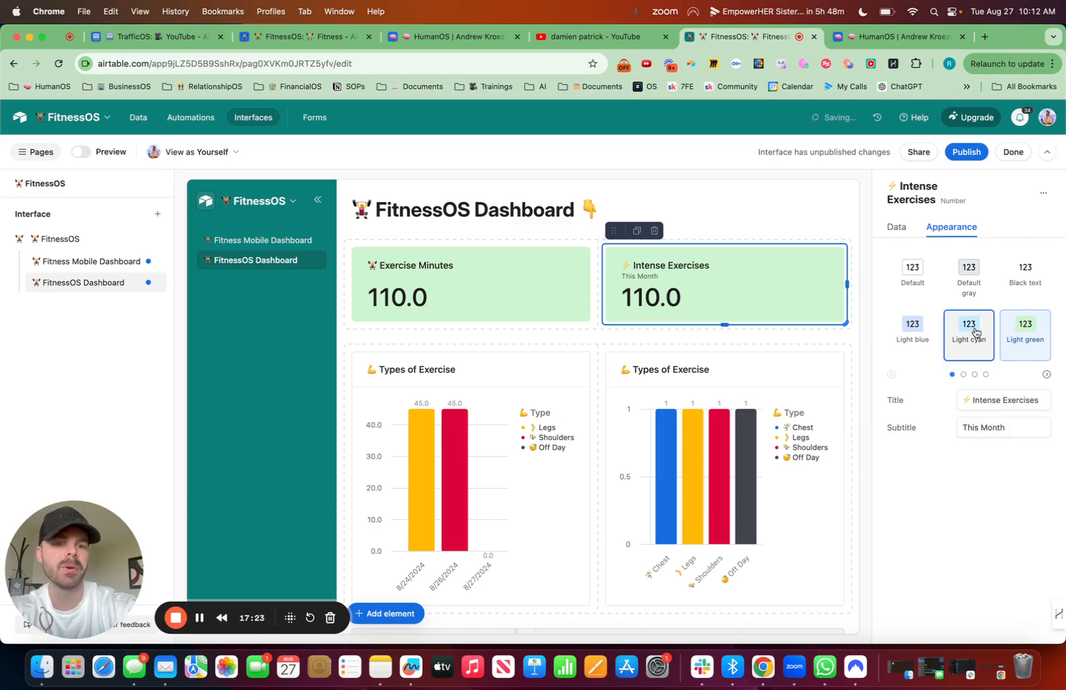
Step: Add the subtitle "This Month" to the Exercise Minutes number element
left_click(537, 250)
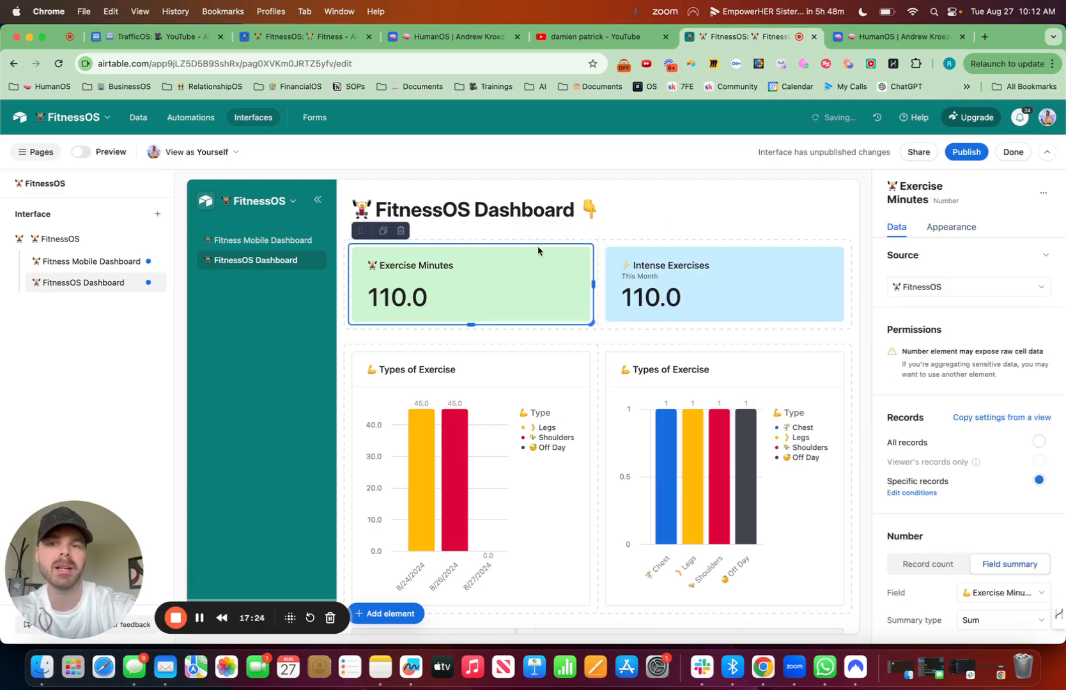
left_click(953, 228)
left_click(971, 421)
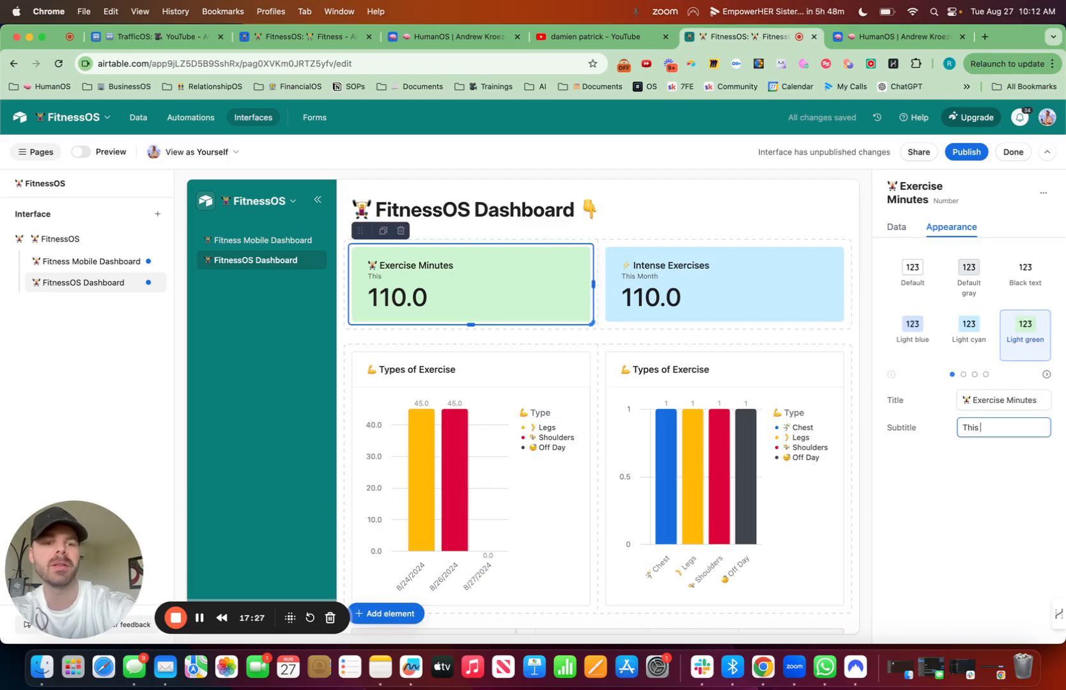
Step: Switch the Intense Exercises number from a field summary to a record count
left_click(776, 271)
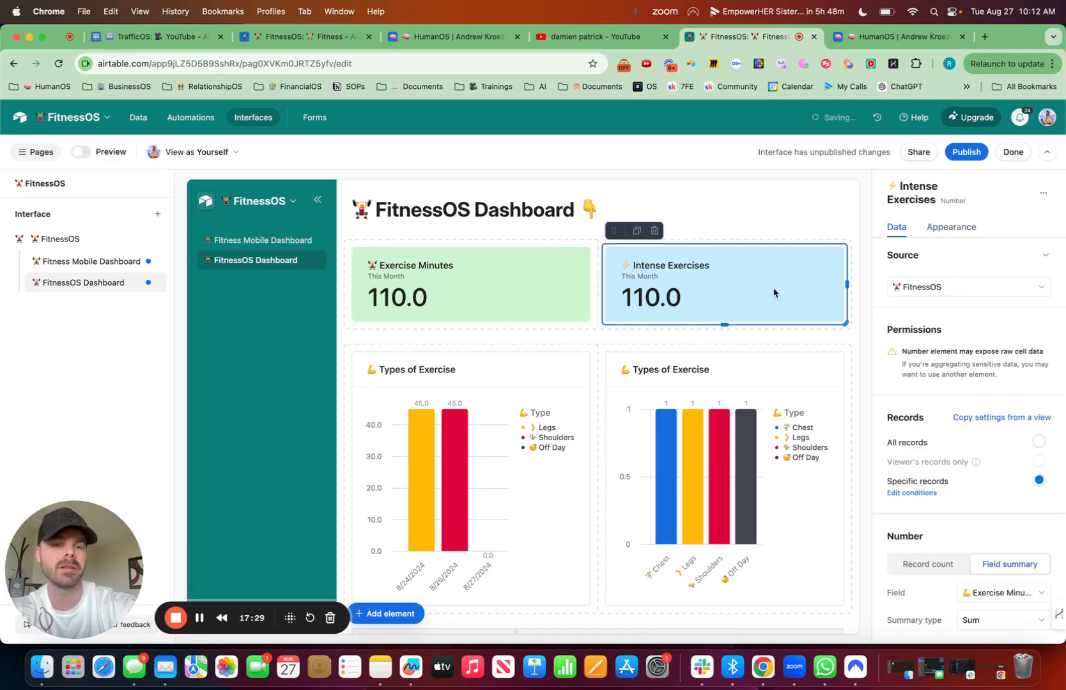
left_click(984, 593)
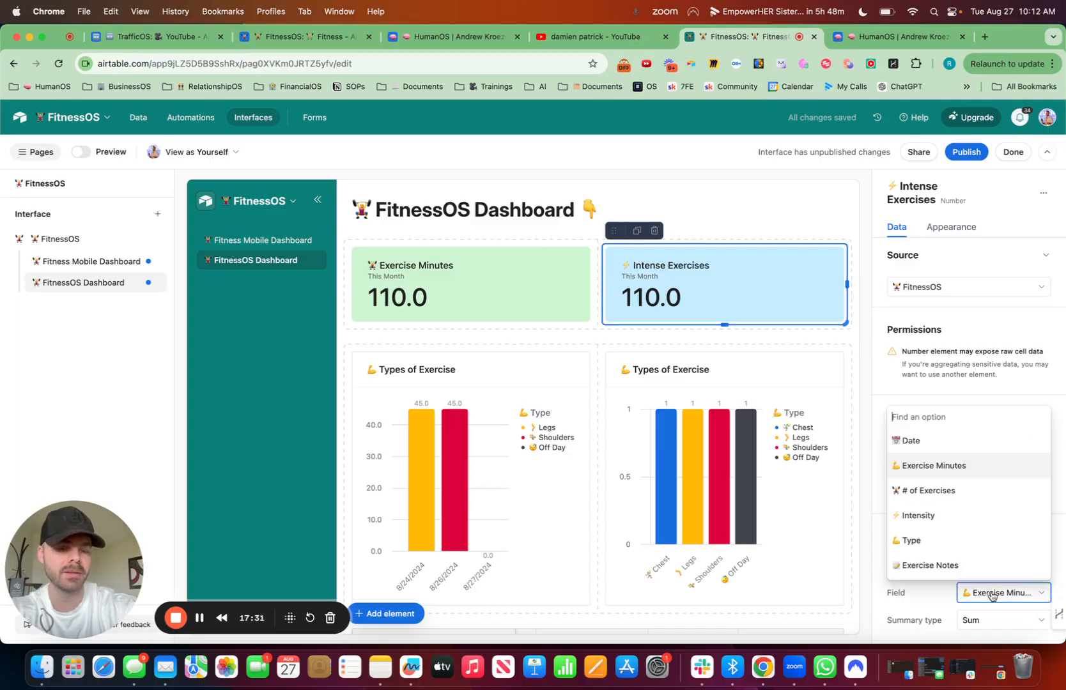
scroll(946, 531, "down", 2)
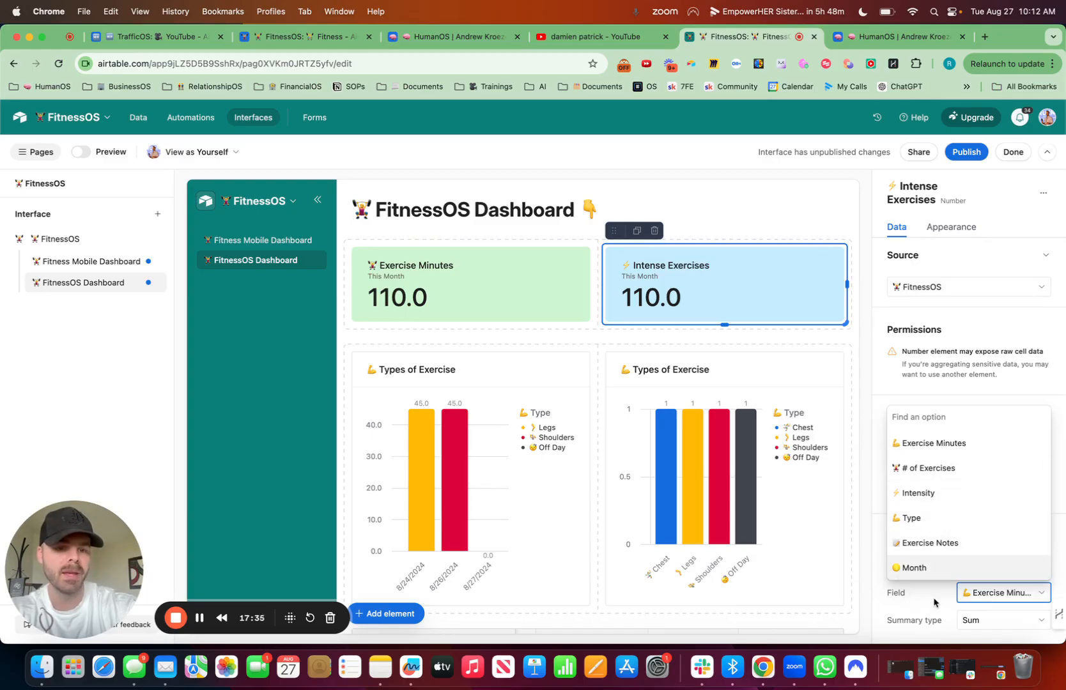
left_click(993, 329)
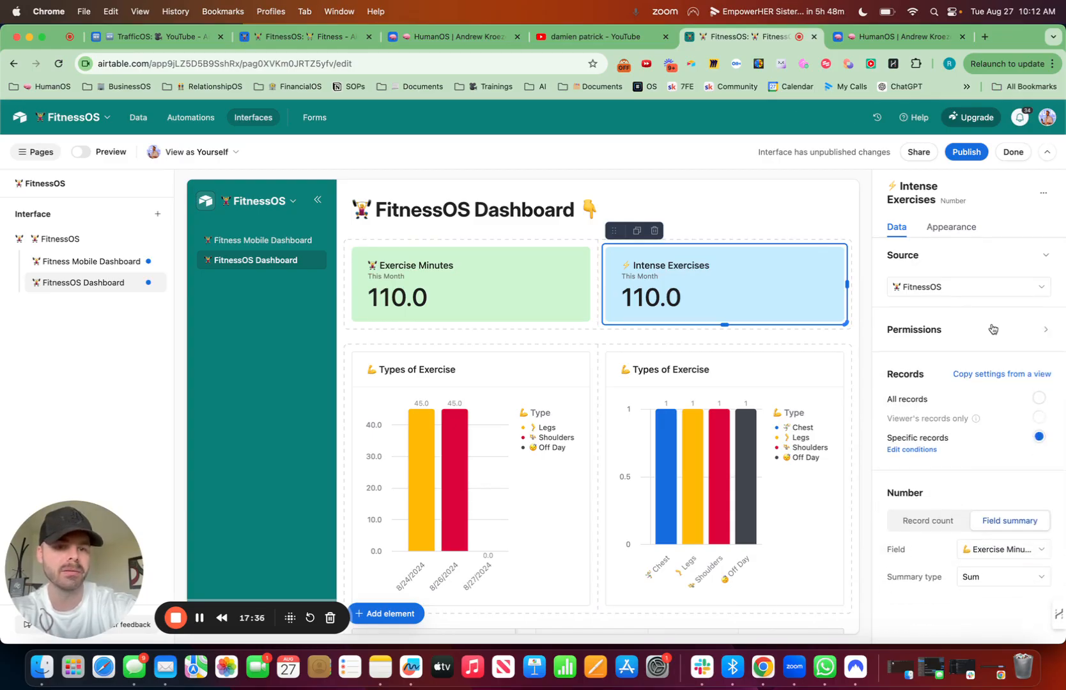
left_click(934, 519)
Step: Replace the Intense Exercises number's date condition with Intensity is Intense
left_click(919, 450)
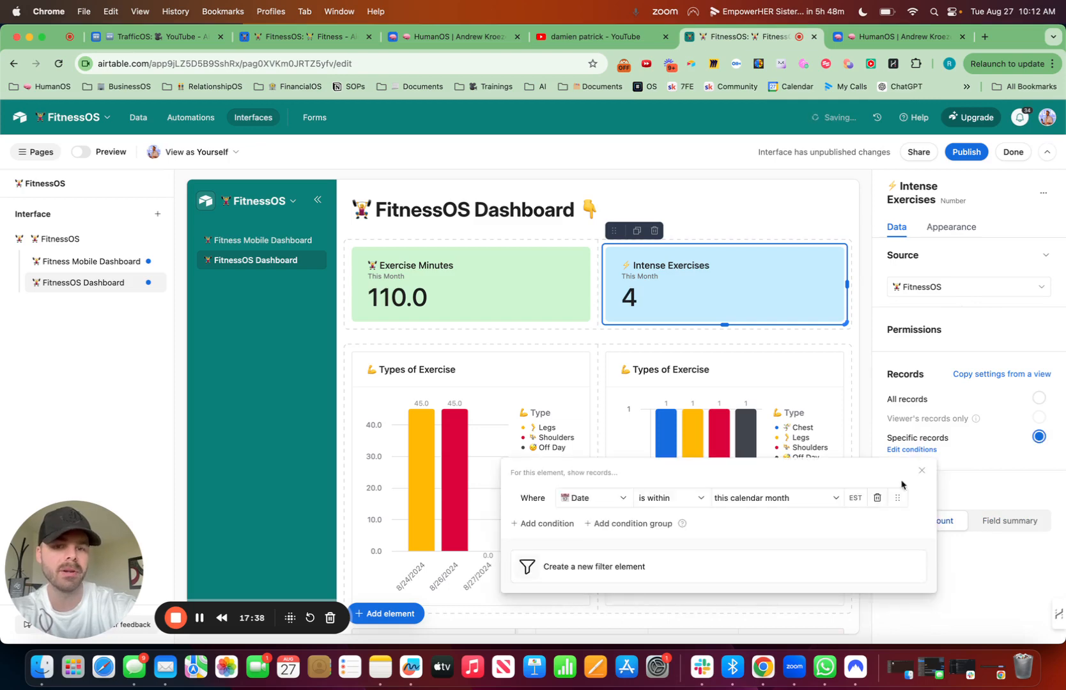
left_click(597, 502)
type("type")
key("BackSpace")
key("BackSpace")
key("BackSpace")
key("BackSpace")
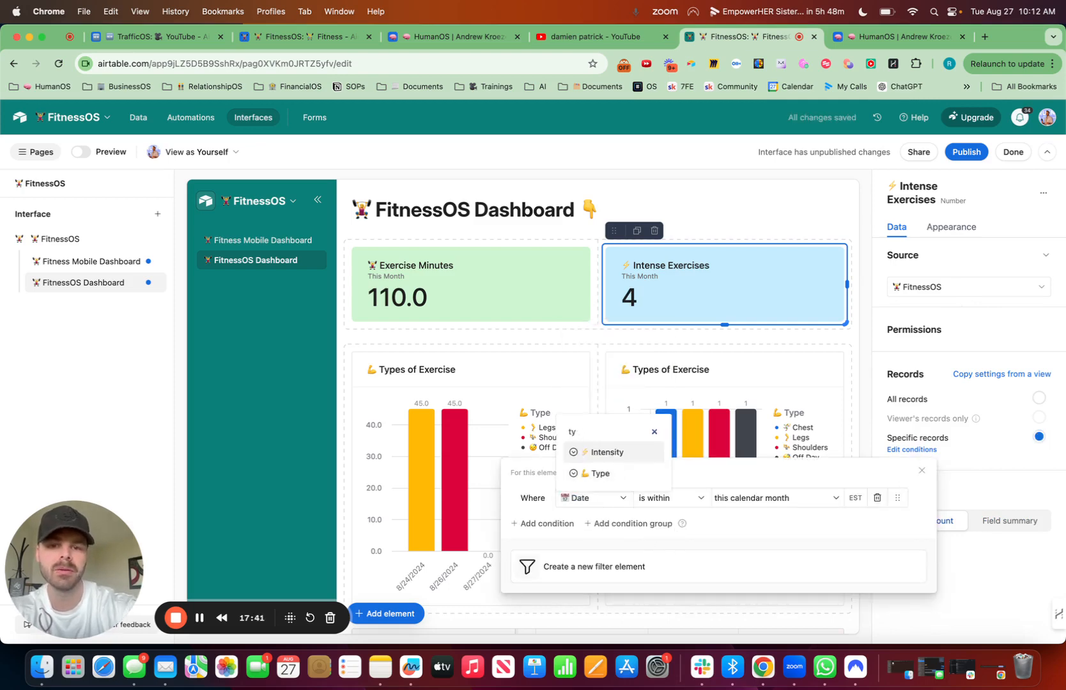
left_click(608, 431)
left_click(728, 498)
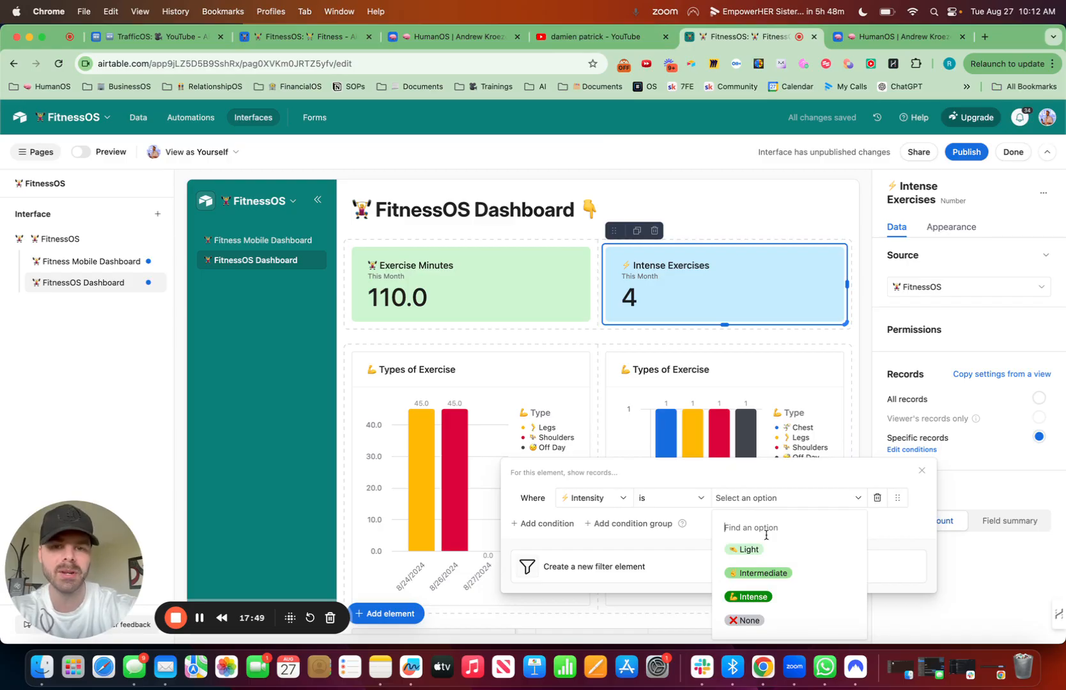
left_click(767, 596)
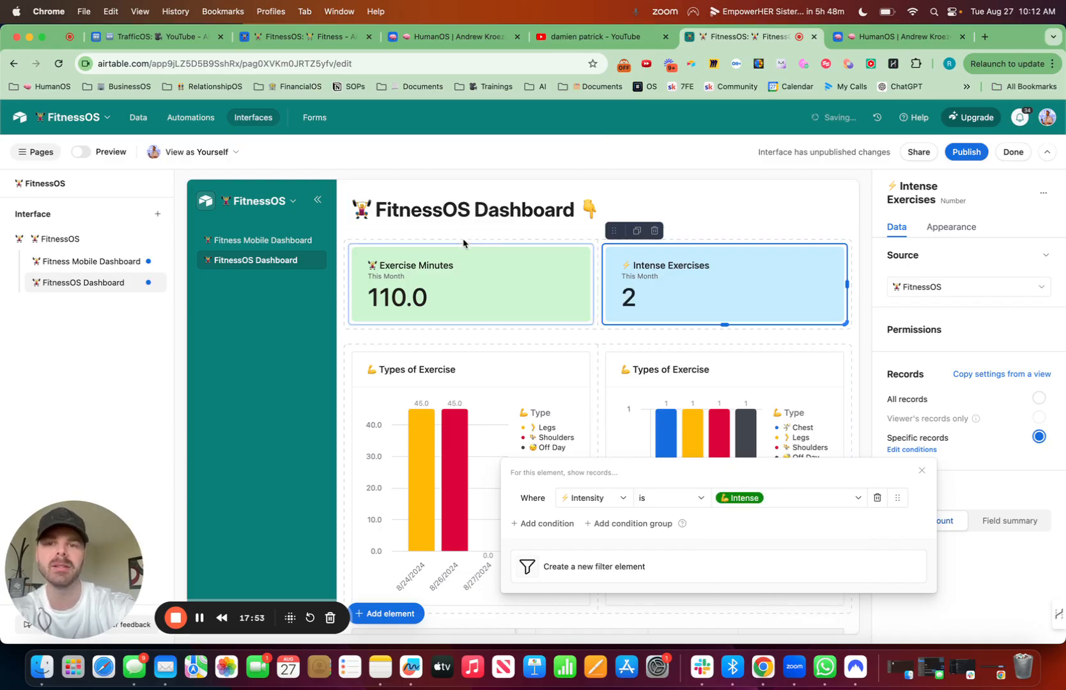
Step: Switch to the existing HumanOS Fitness dashboard to examine its number elements and charts for reference
left_click(904, 37)
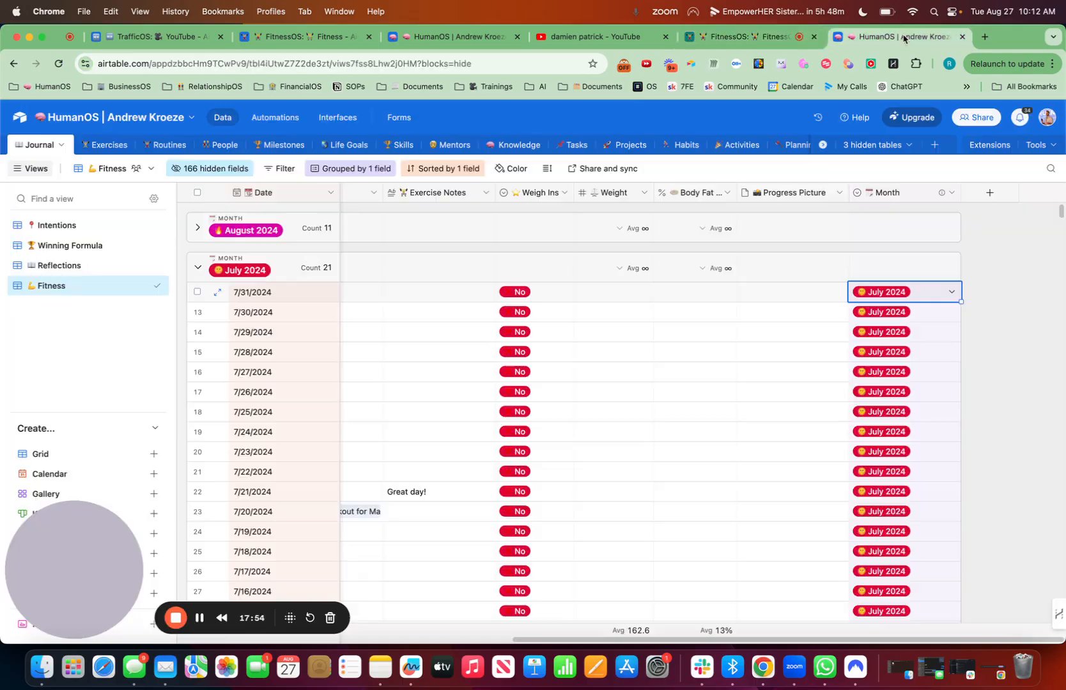
left_click(324, 35)
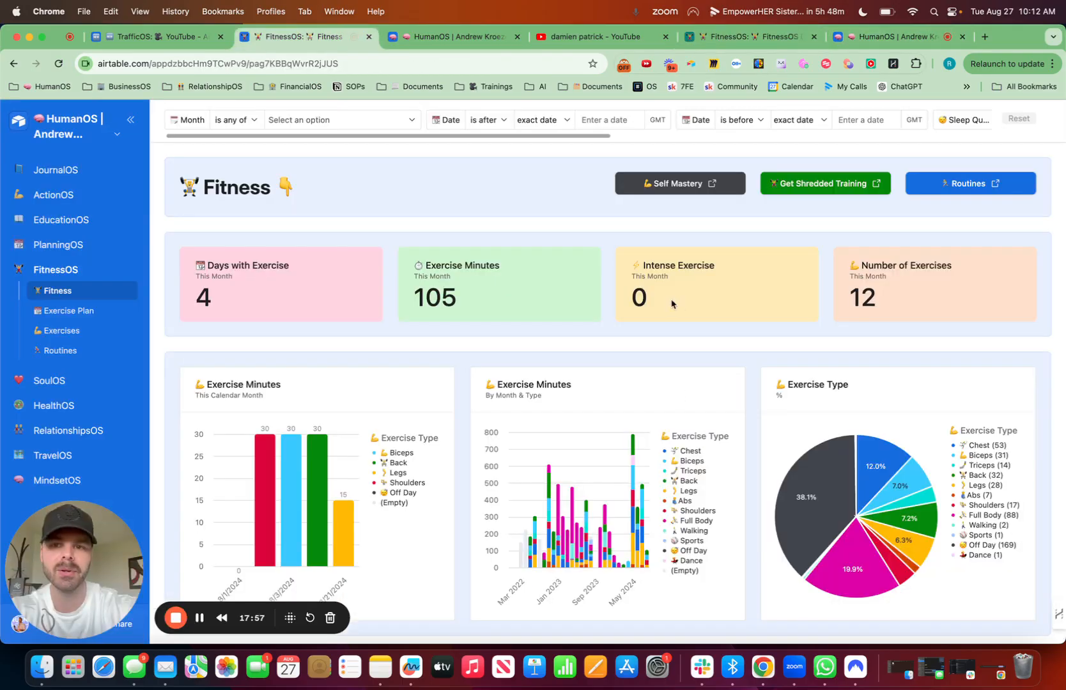
Step: Return to the FitnessOS interface editor, duplicate the Intense Exercises number and place the copy first in its row
left_click(752, 40)
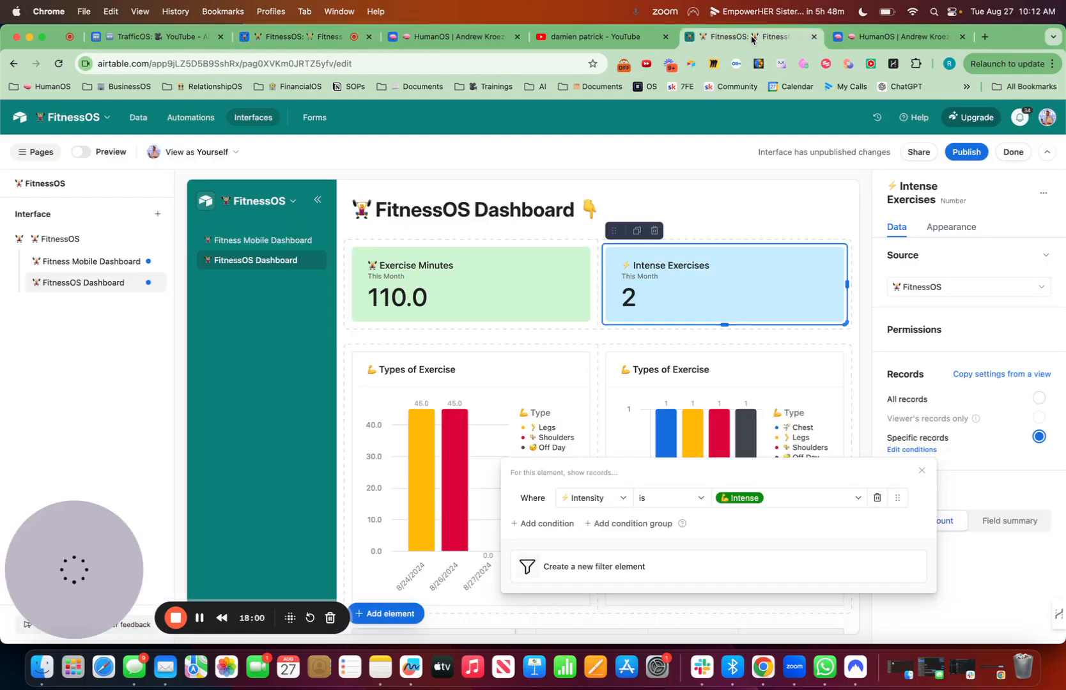
left_click(637, 231)
left_click_drag(639, 358, 422, 294)
Step: Style the copied number element in light blue and title it "📆 Days With Exercise" with a calendar emoji
left_click(971, 228)
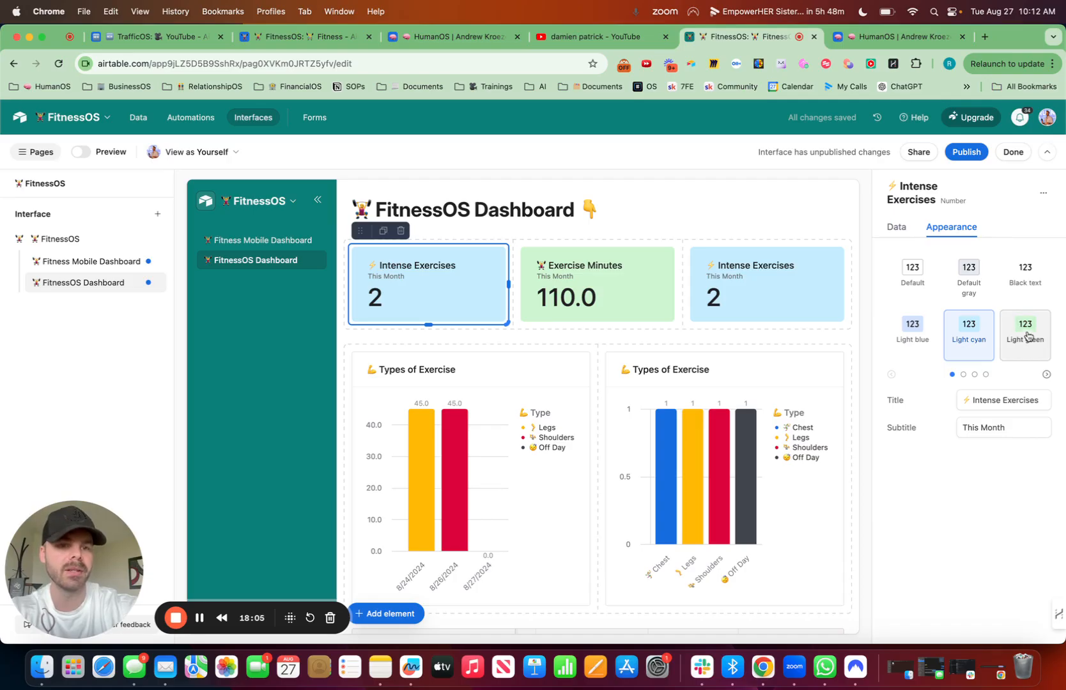
left_click(912, 327)
left_click_drag(1044, 401, 948, 402)
key("ctrl+super+space")
type("cale")
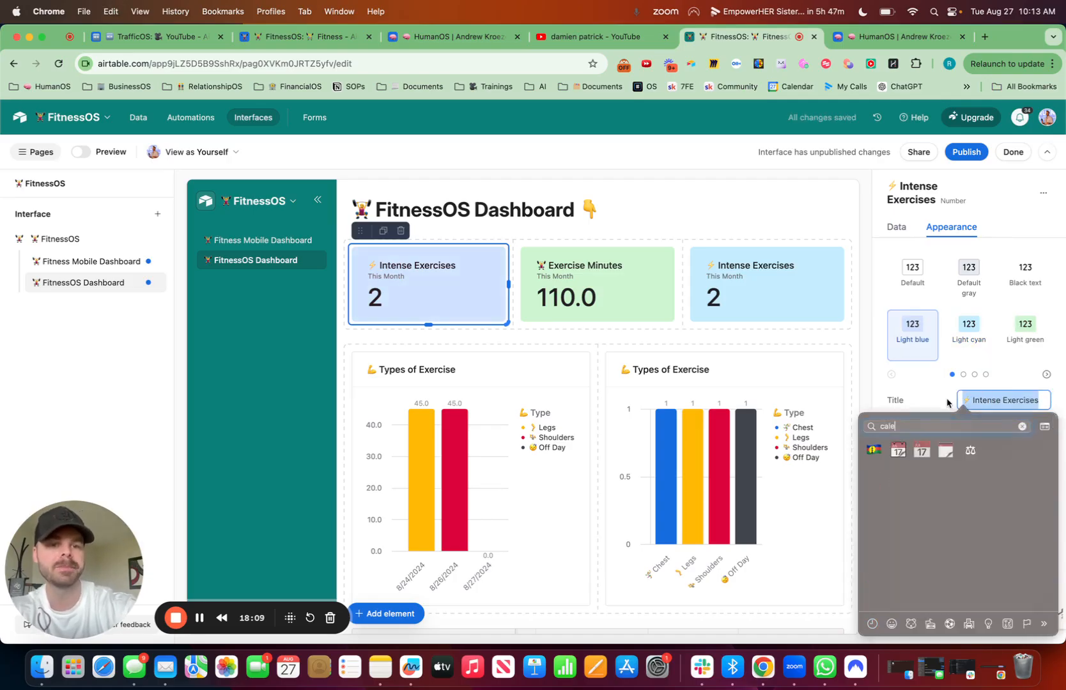
key("Return")
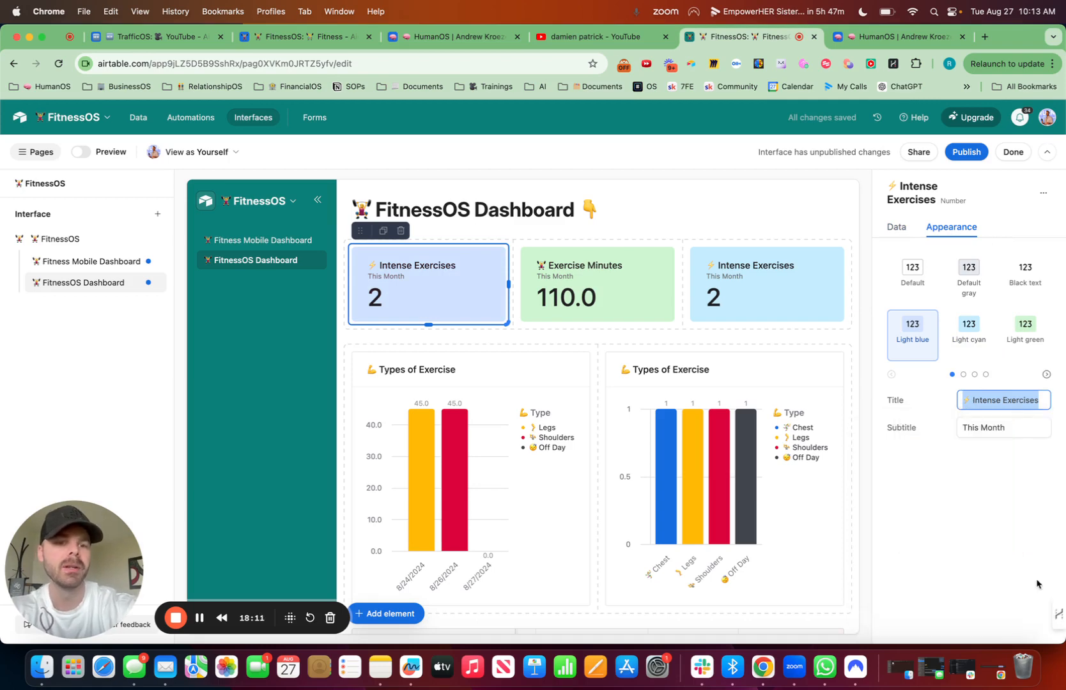
type("Days With E")
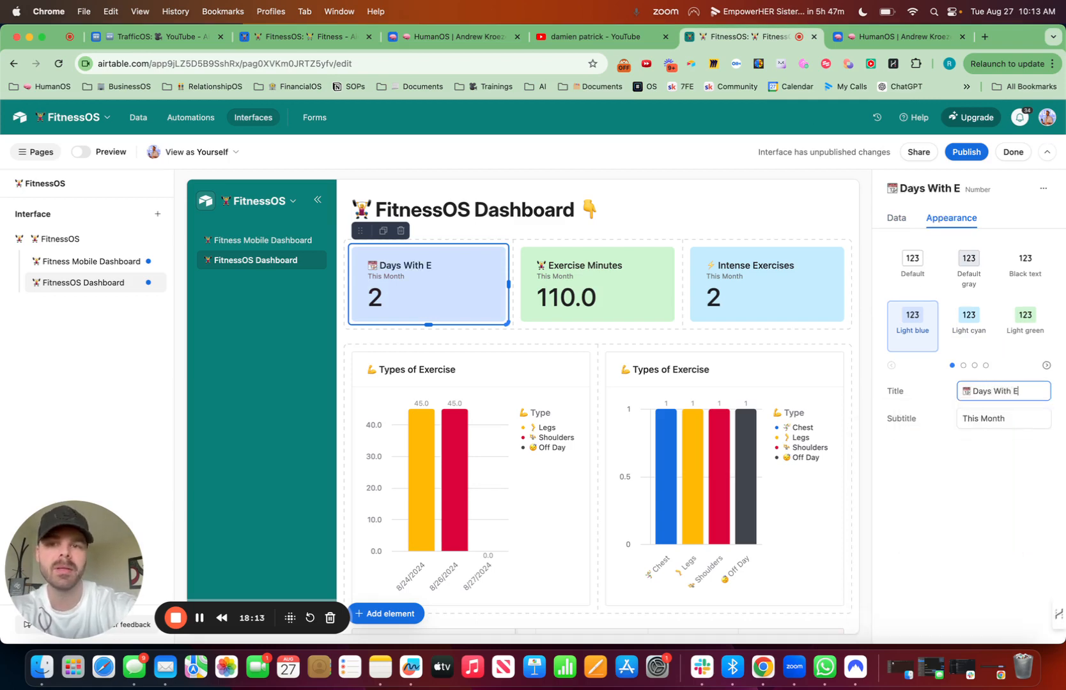
type("xercise")
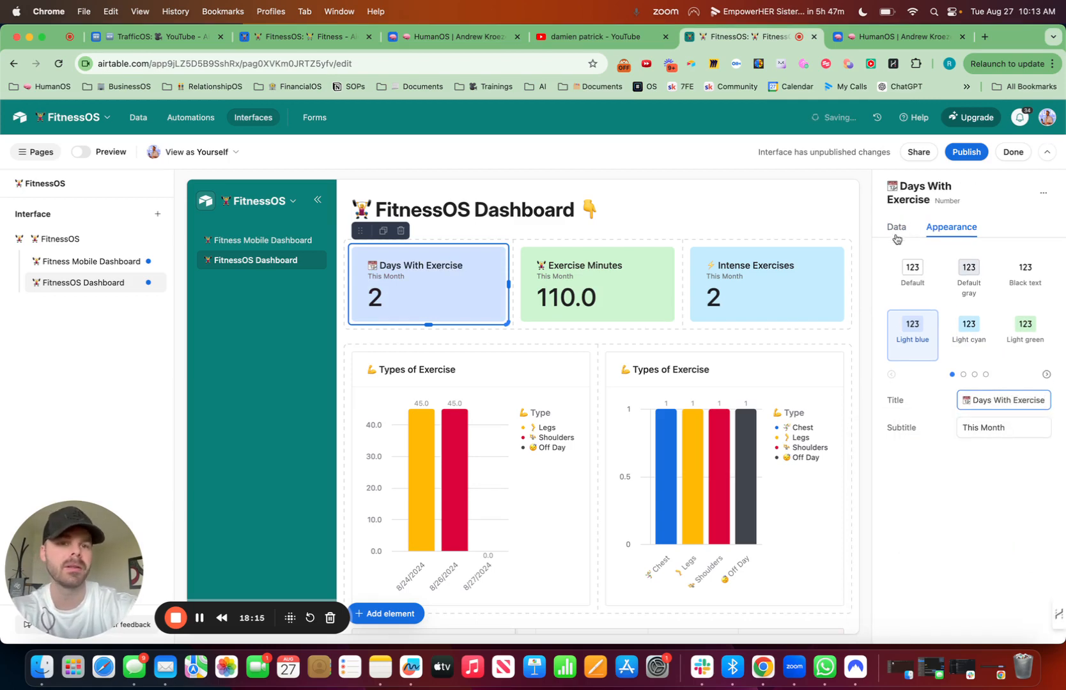
Step: Delete the Intensity condition from the Days With Exercise number and keep it set to record count
left_click(897, 228)
left_click(926, 494)
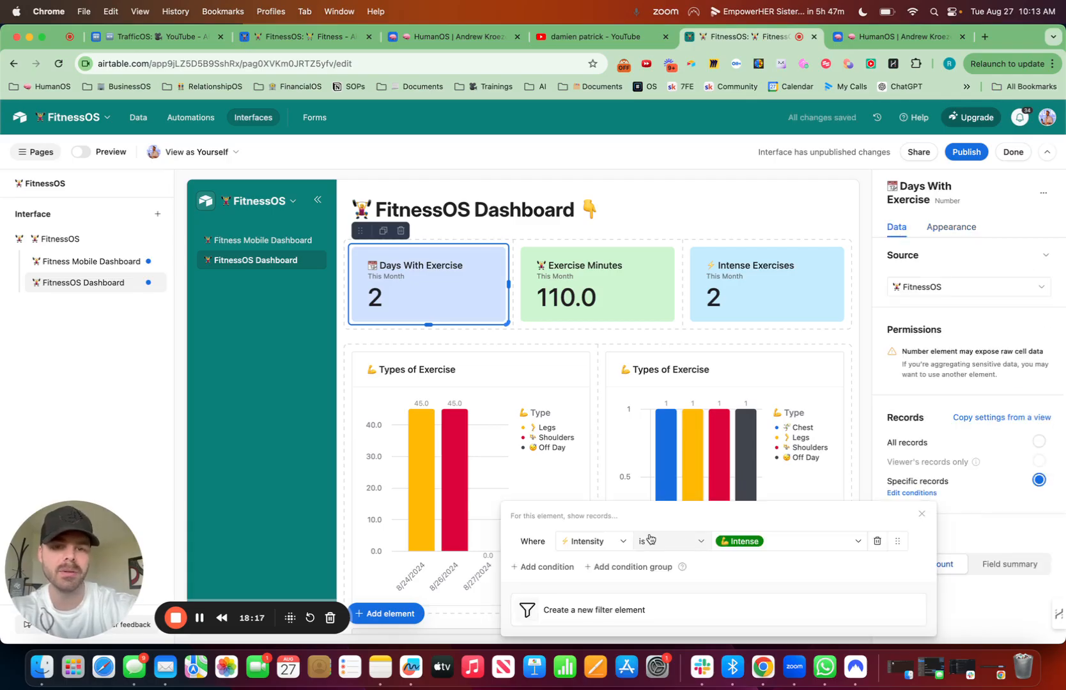
left_click(877, 542)
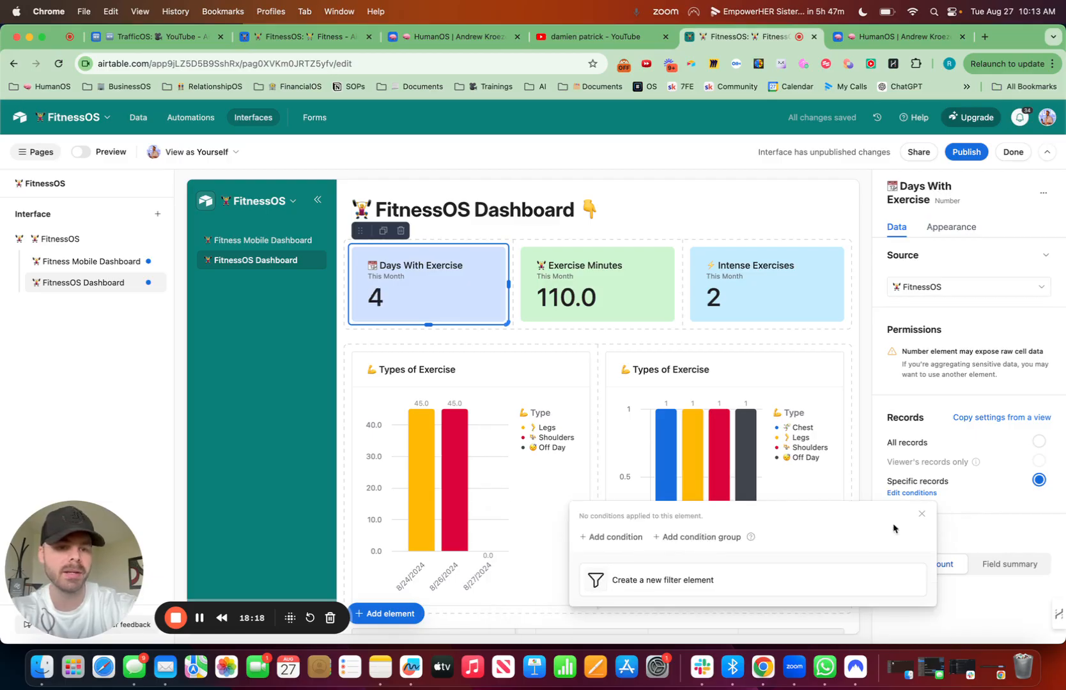
left_click(976, 532)
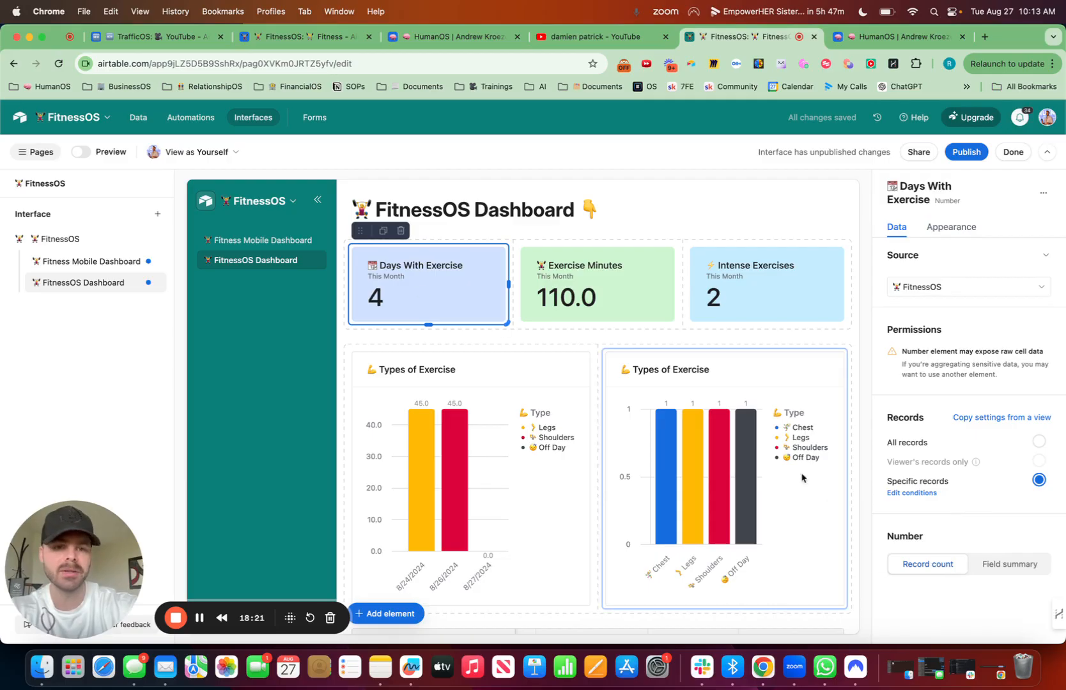
left_click(1014, 571)
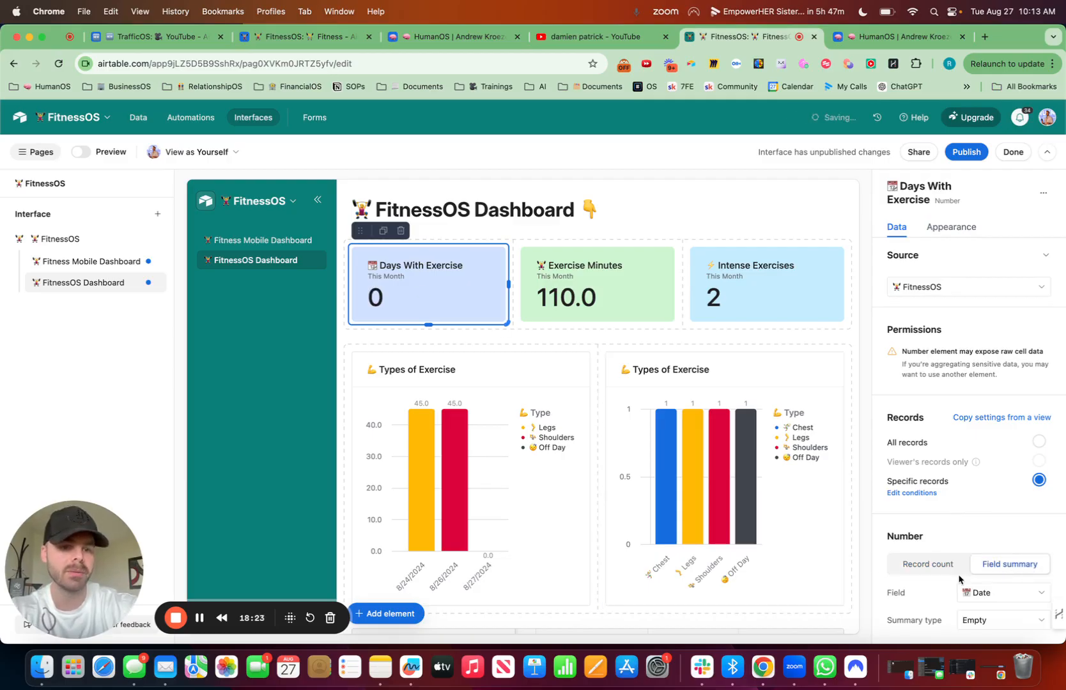
left_click(937, 565)
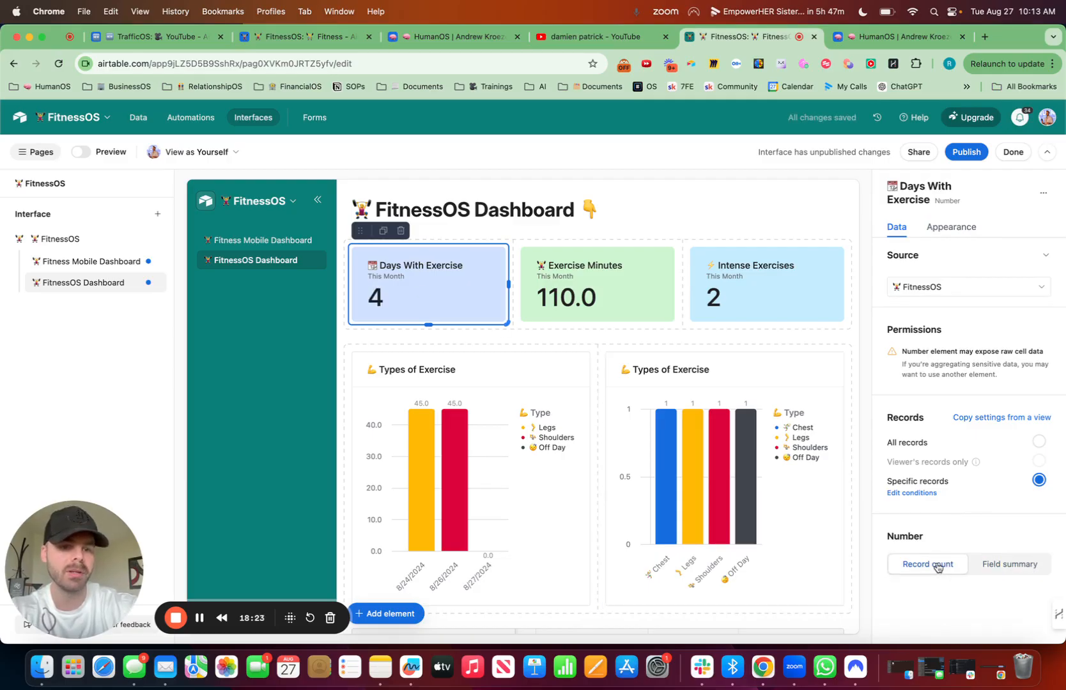
Step: Limit the Days With Exercise number to records where Exercise Minutes is greater than 0
left_click(914, 492)
left_click(623, 539)
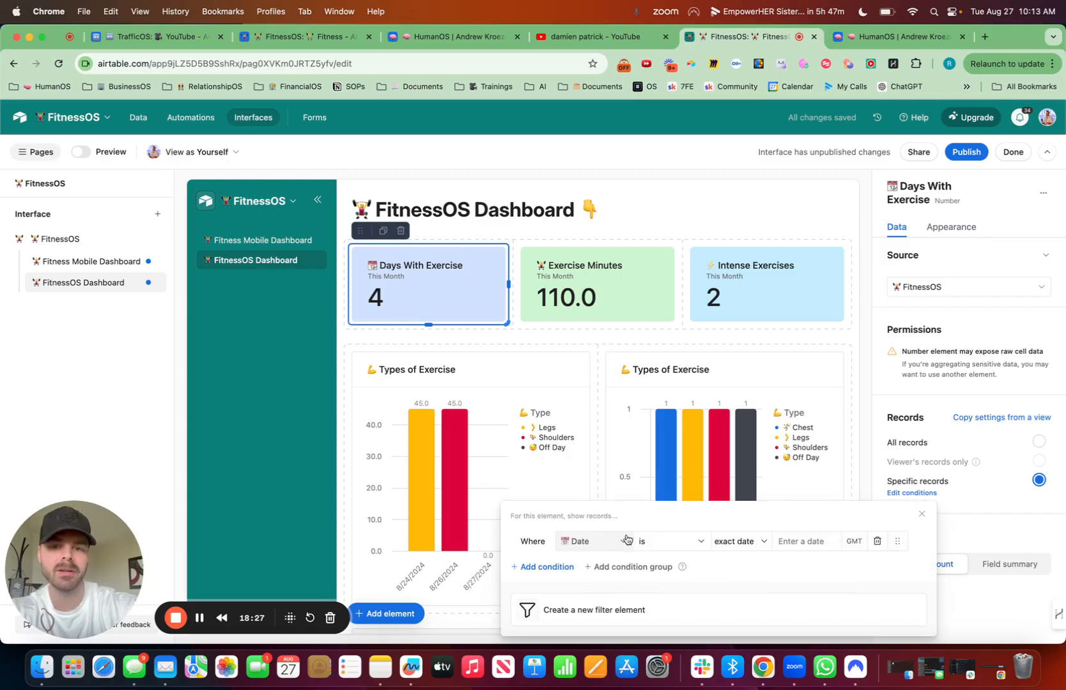
left_click(612, 540)
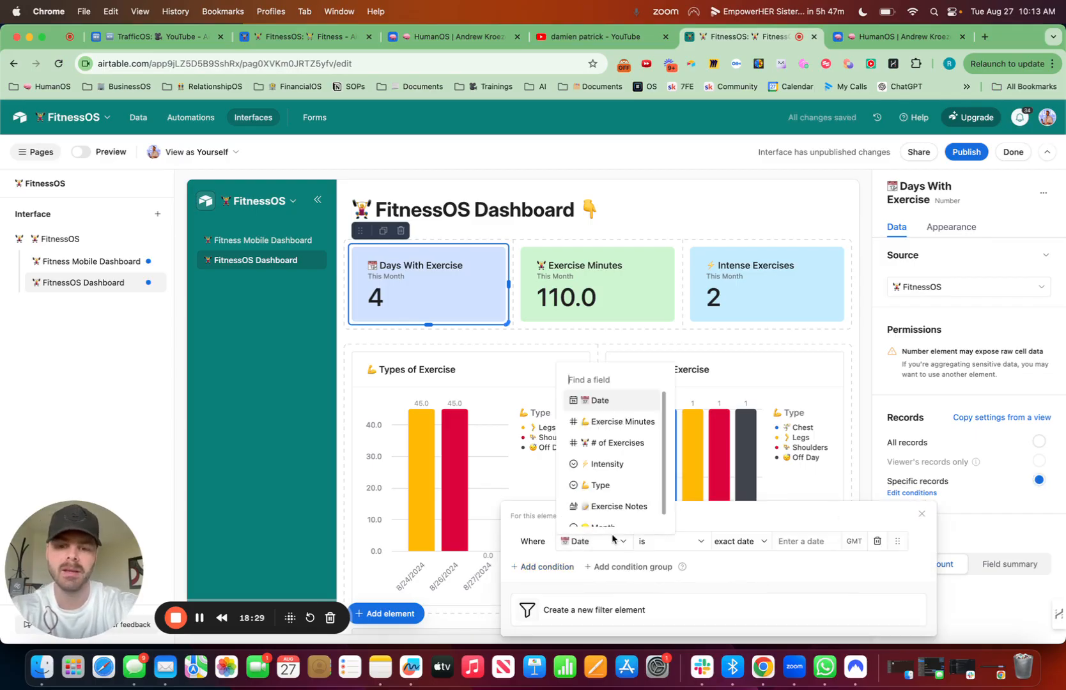
type("minut")
left_click(630, 474)
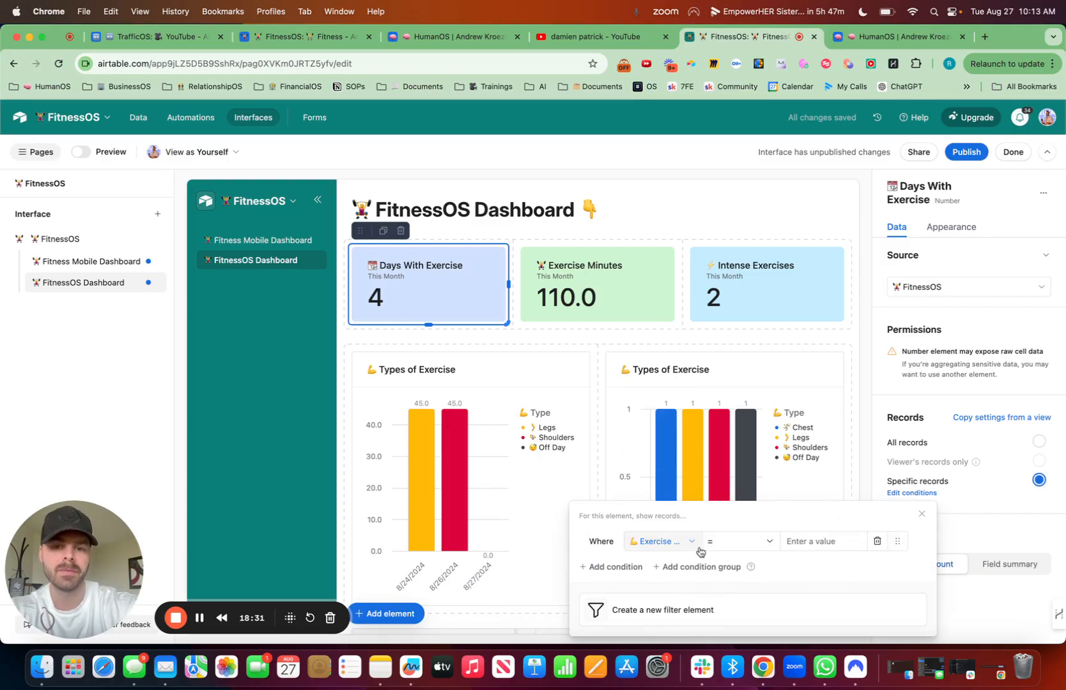
left_click(735, 541)
left_click(732, 439)
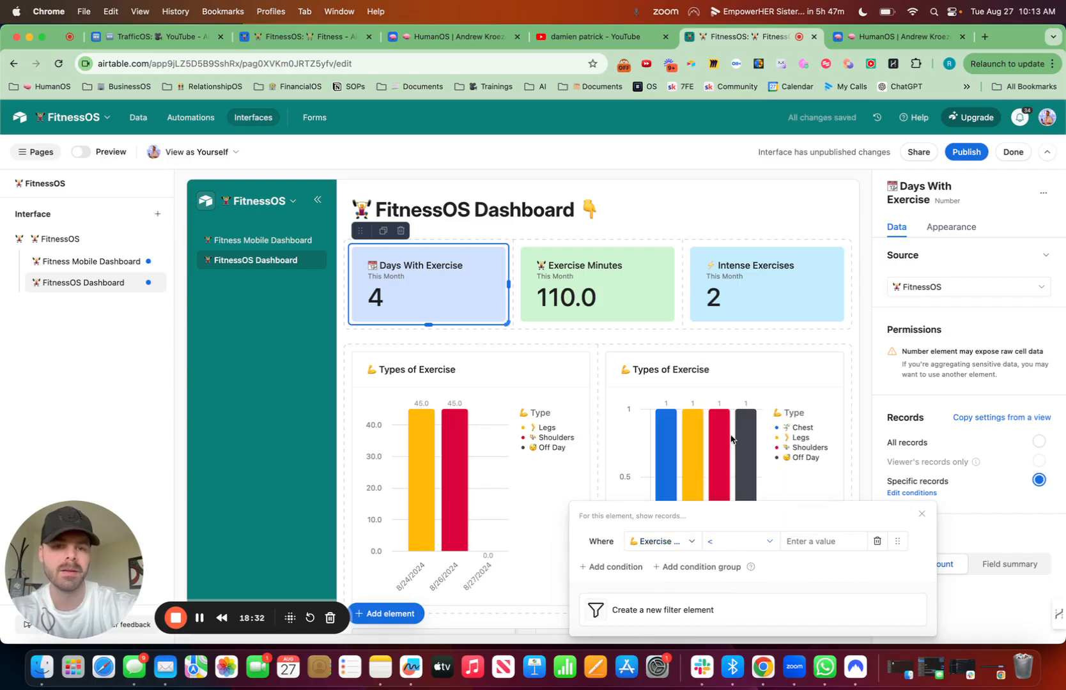
left_click(817, 540)
type("0")
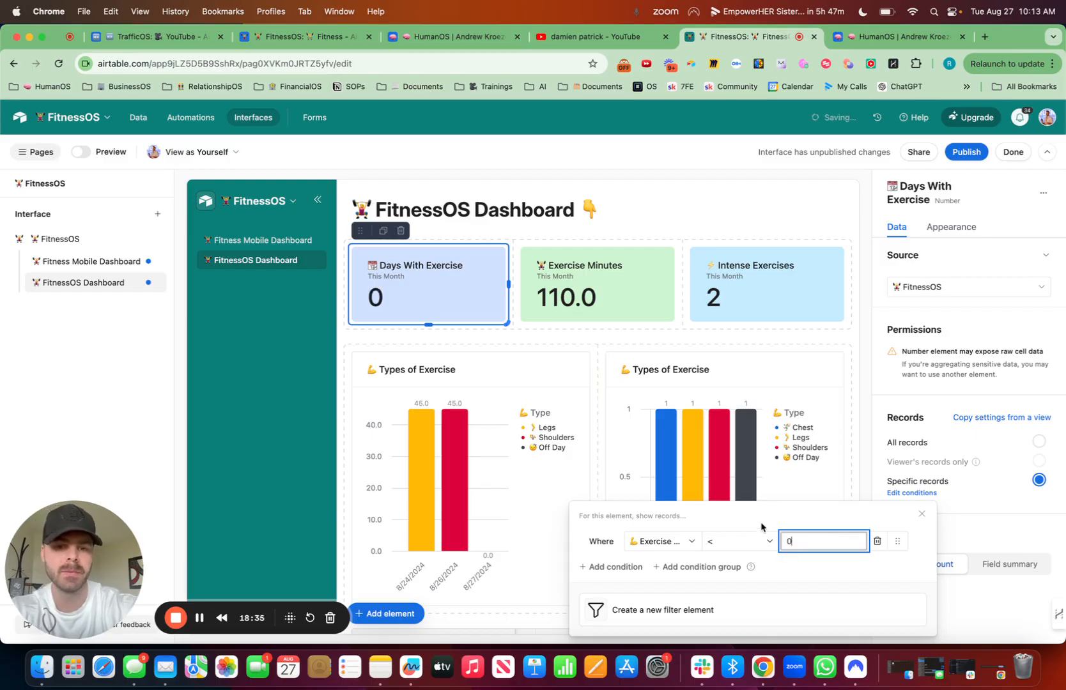
left_click(754, 541)
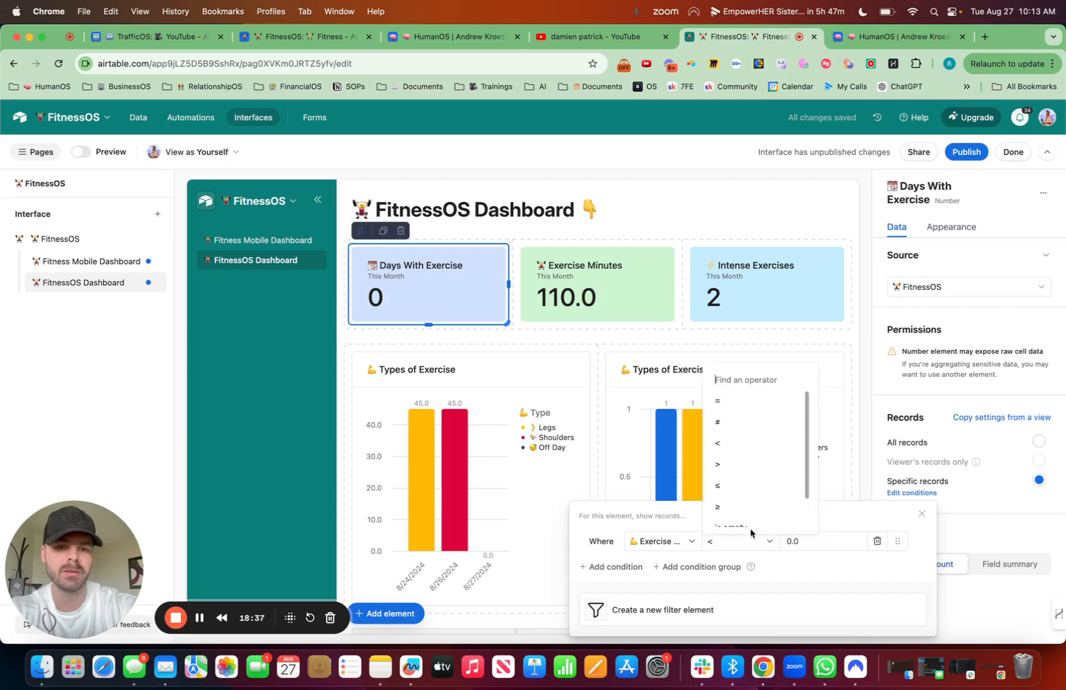
left_click(734, 456)
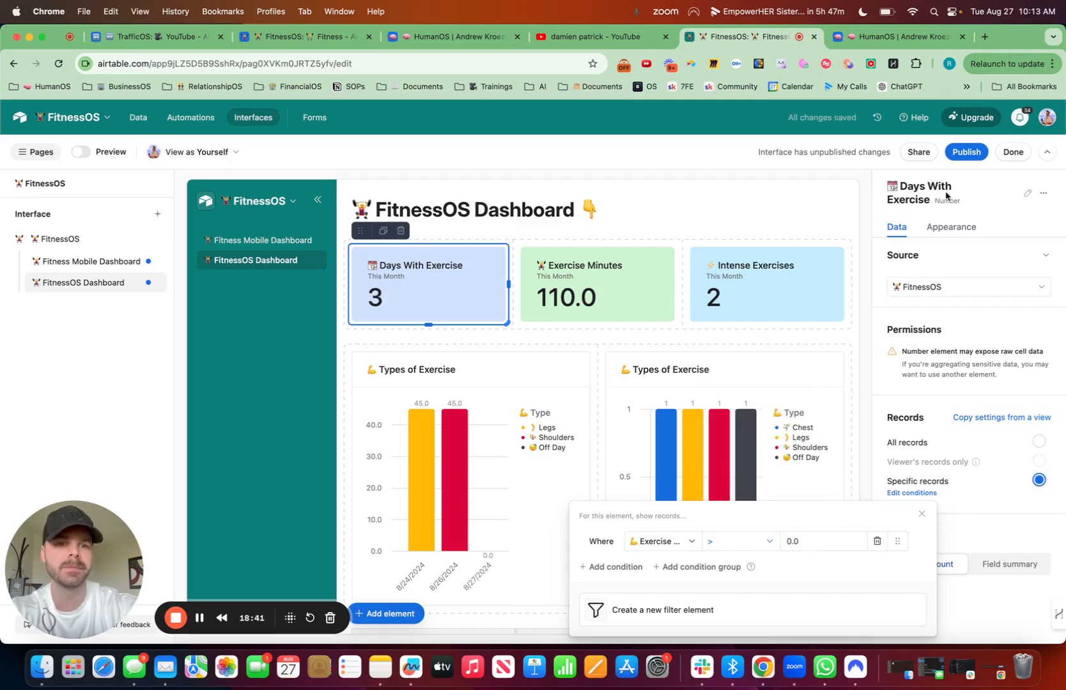
Step: Publish the FitnessOS interface changes and reopen the FitnessOS Dashboard page for editing
left_click(964, 152)
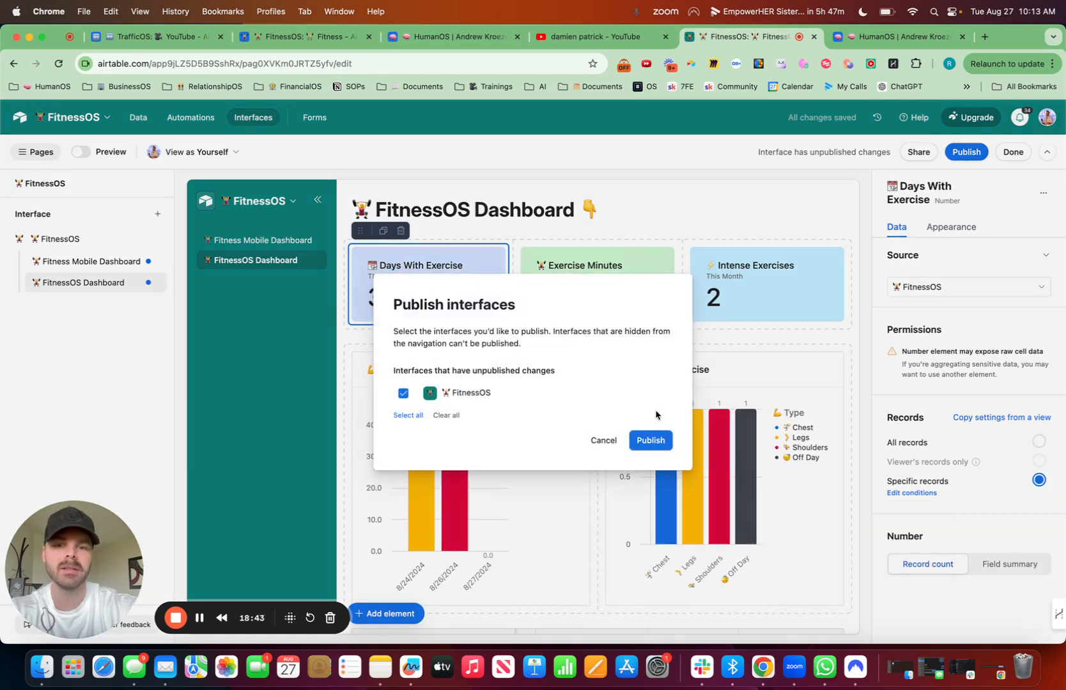
left_click(652, 440)
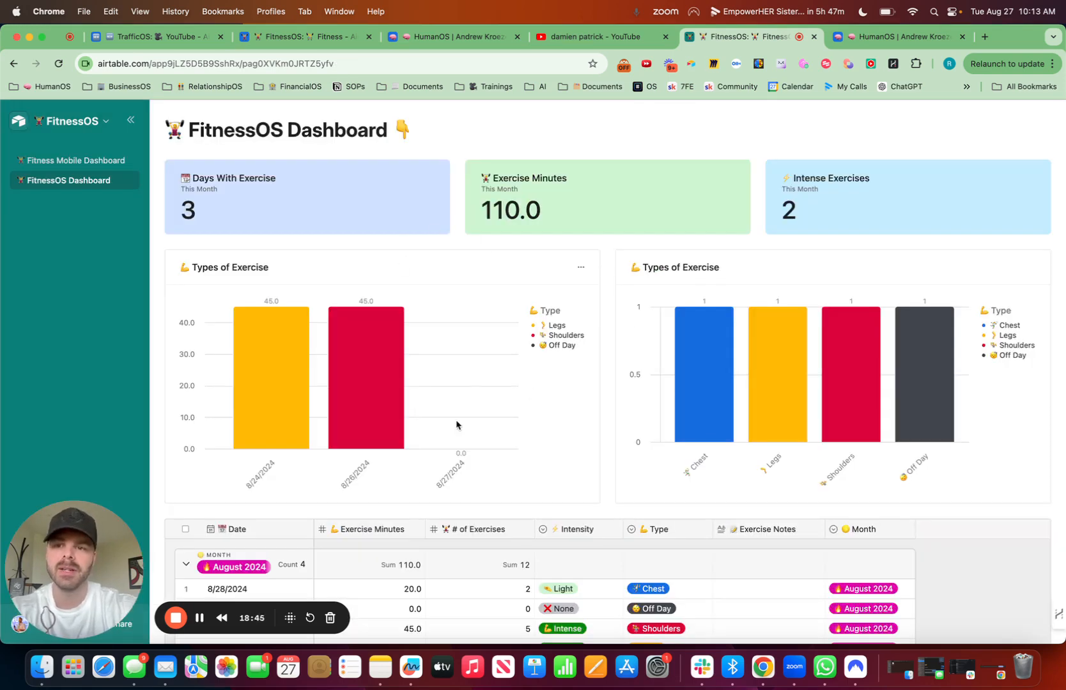
left_click(107, 122)
left_click(61, 152)
Step: Add a Filter element above the FitnessOS Dashboard heading
scroll(484, 447, "down", 5)
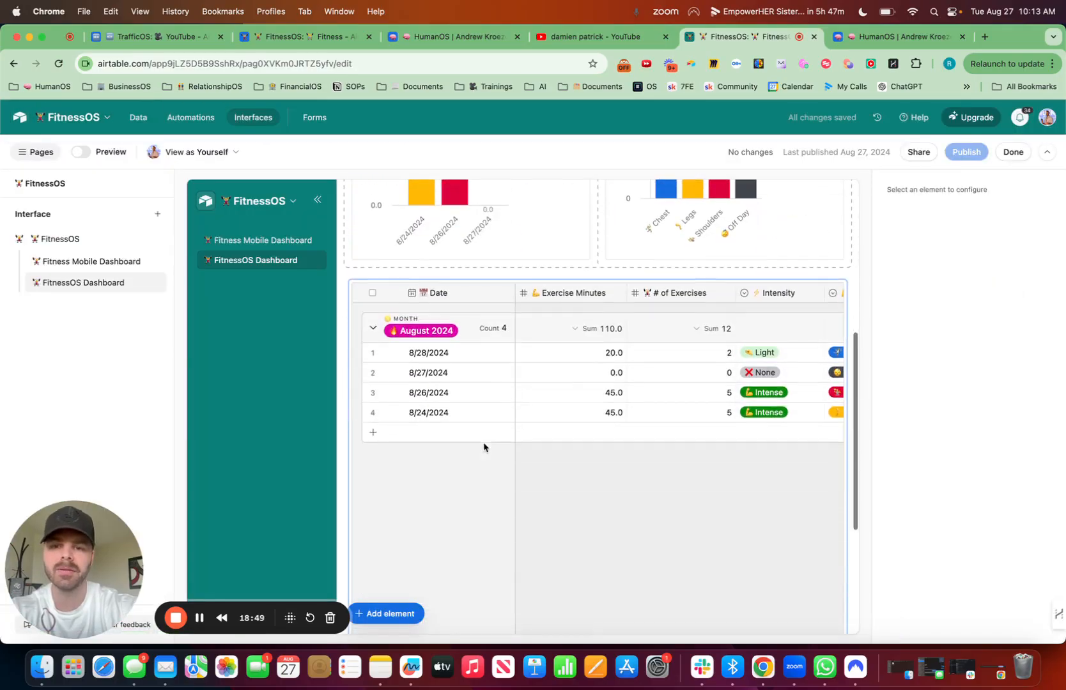
left_click(387, 614)
type("filt")
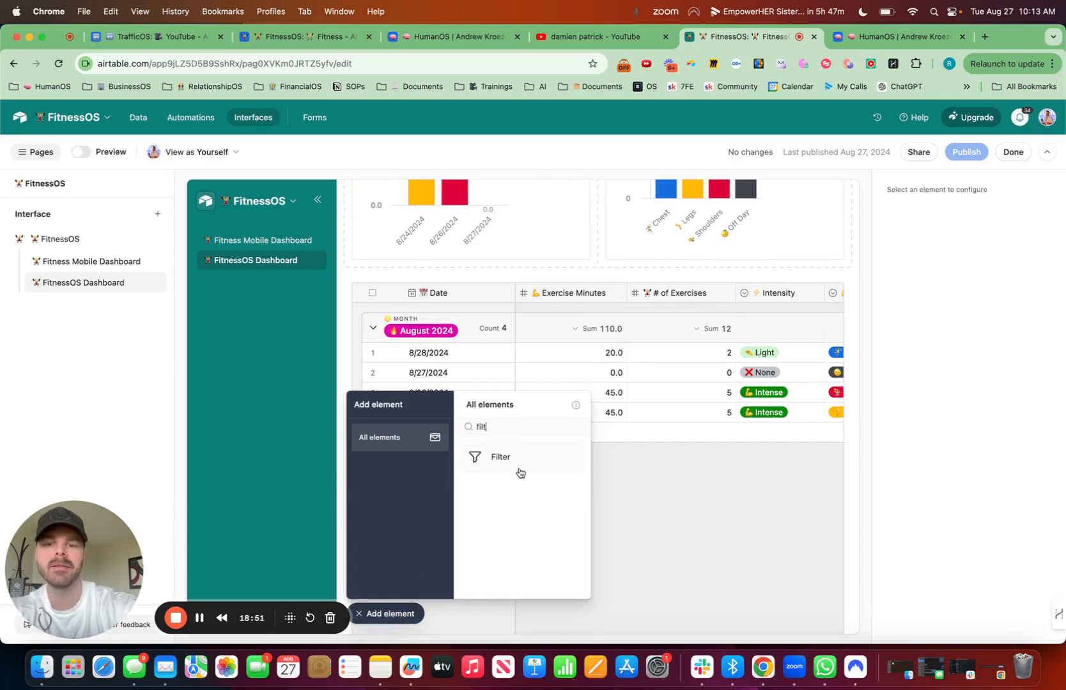
left_click_drag(521, 472, 509, 168)
Step: Connect the filter to the three number elements, both Types of Exercise charts and the FitnessOS grid
left_click(950, 323)
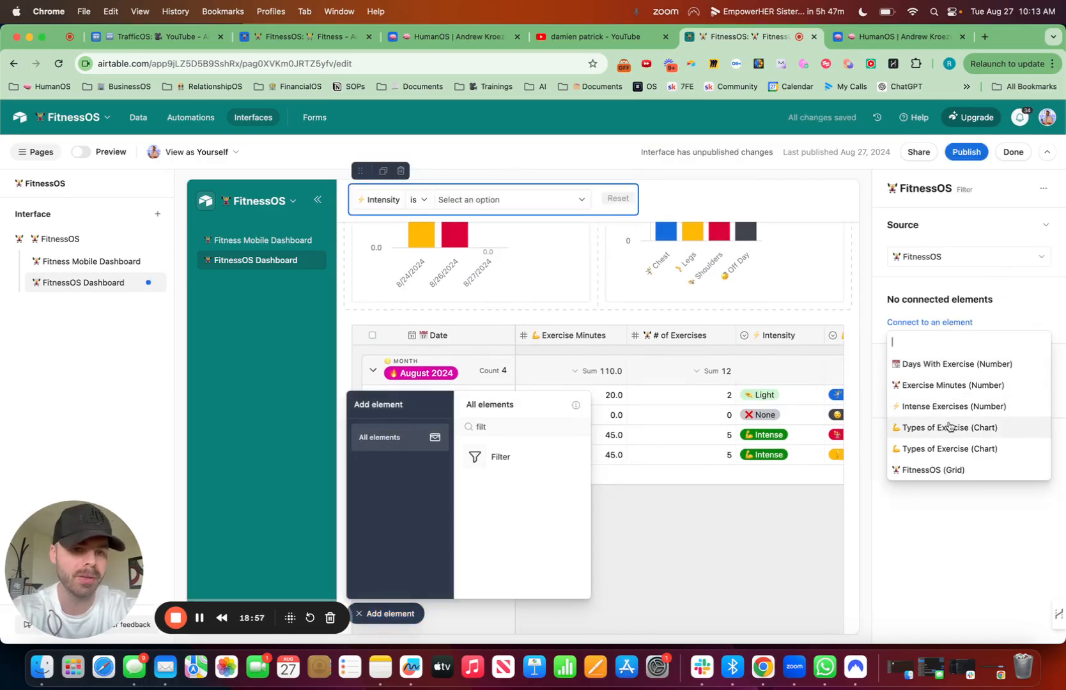
left_click(943, 371)
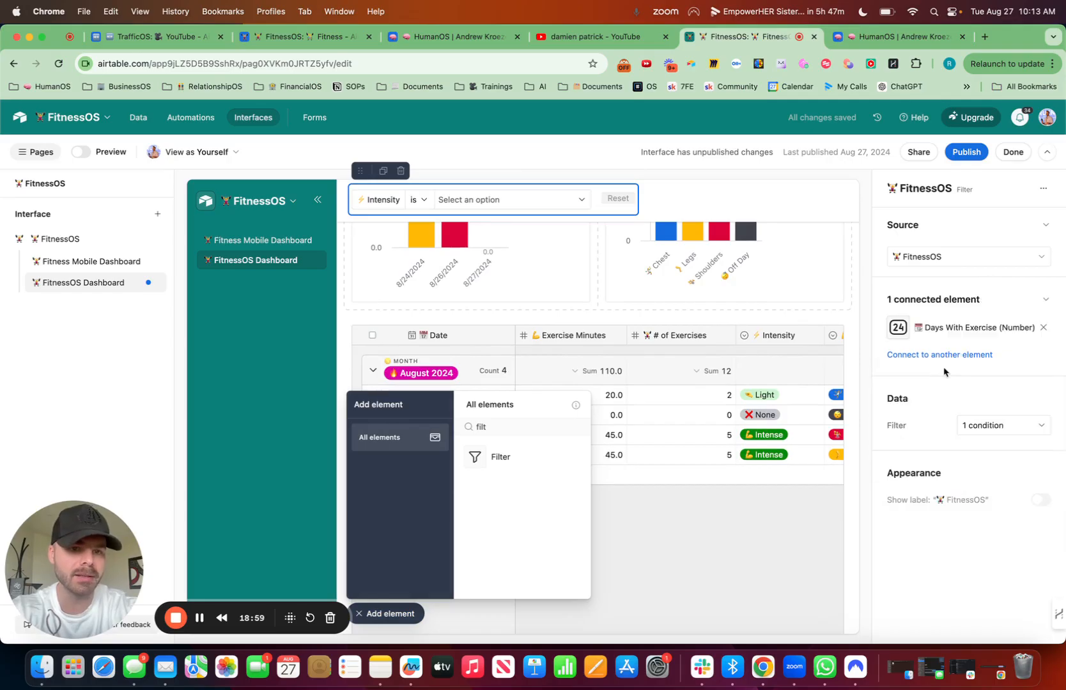
left_click(942, 354)
left_click(944, 396)
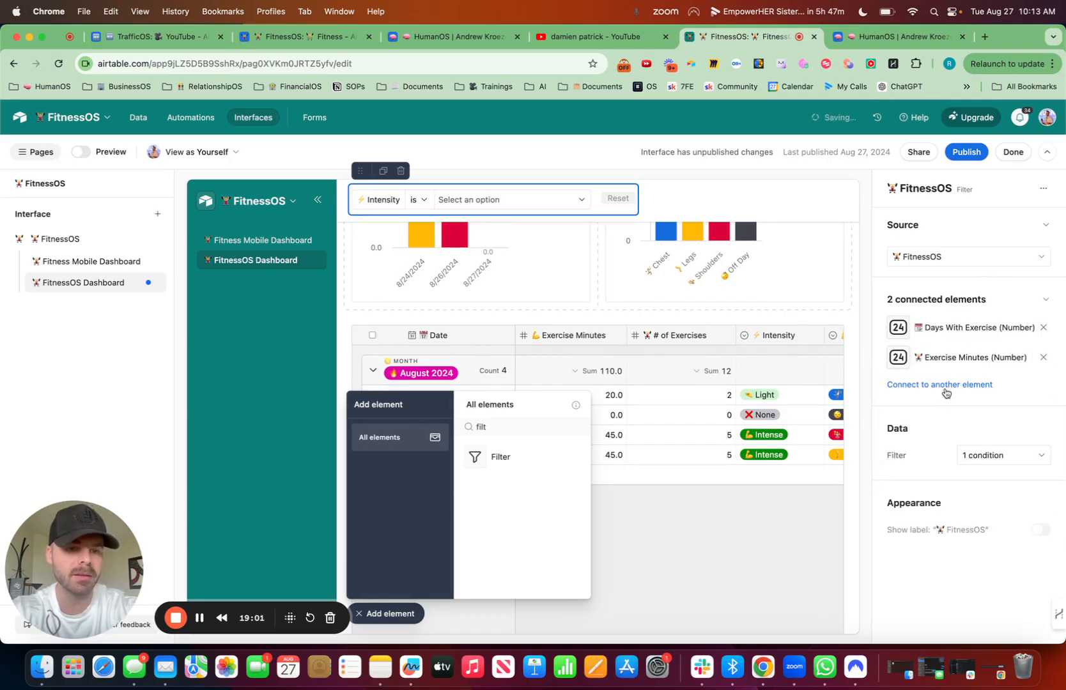
left_click(945, 385)
left_click(940, 425)
left_click(941, 415)
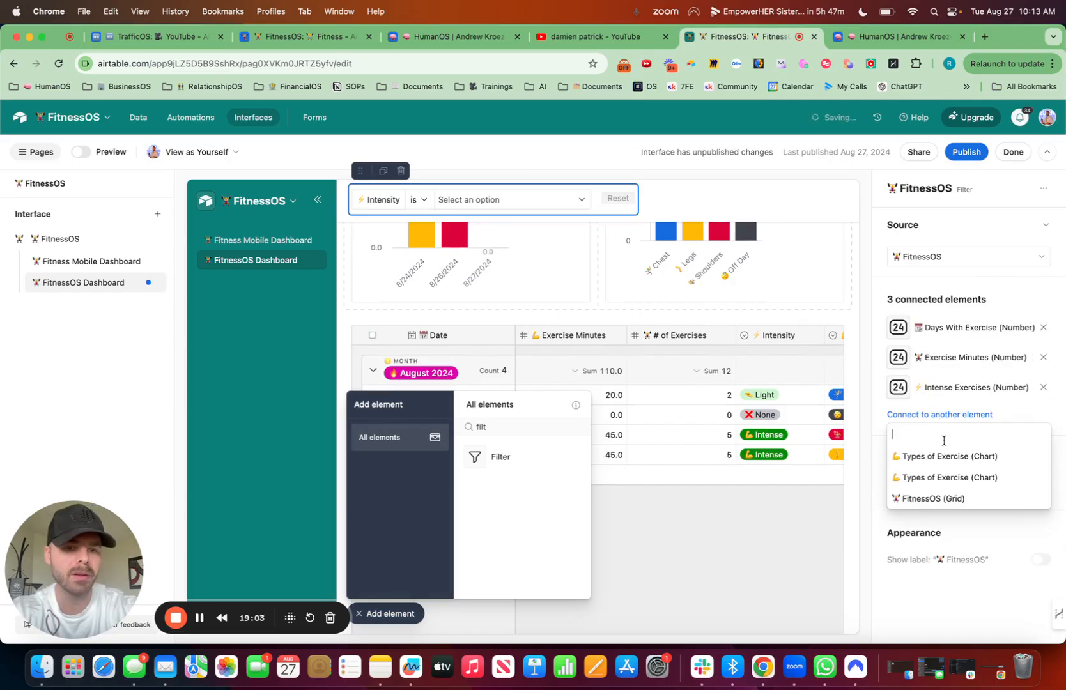
left_click(942, 447)
left_click(942, 446)
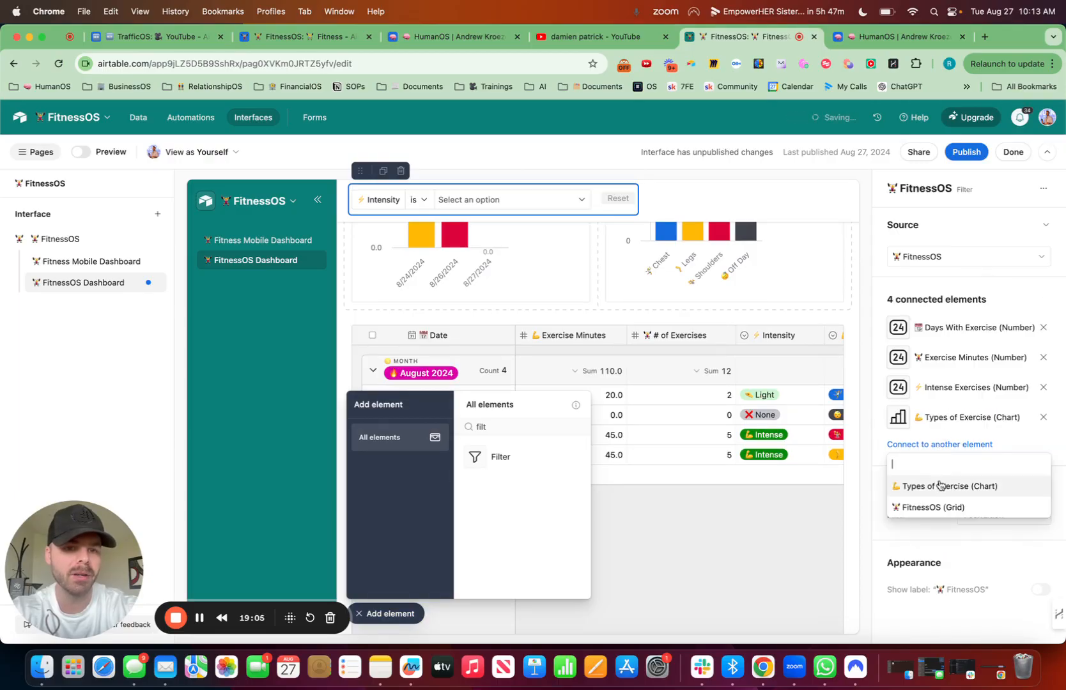
left_click(945, 485)
left_click(943, 476)
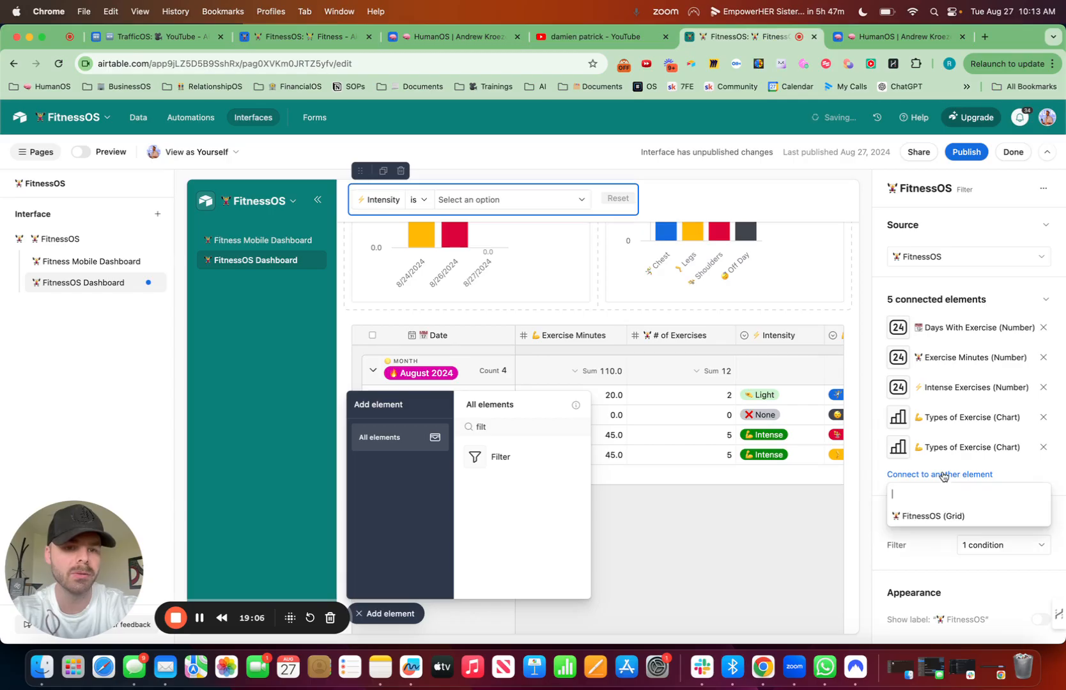
left_click(948, 516)
Step: Add a Month condition to the filter and order it before the Intensity condition
left_click(969, 573)
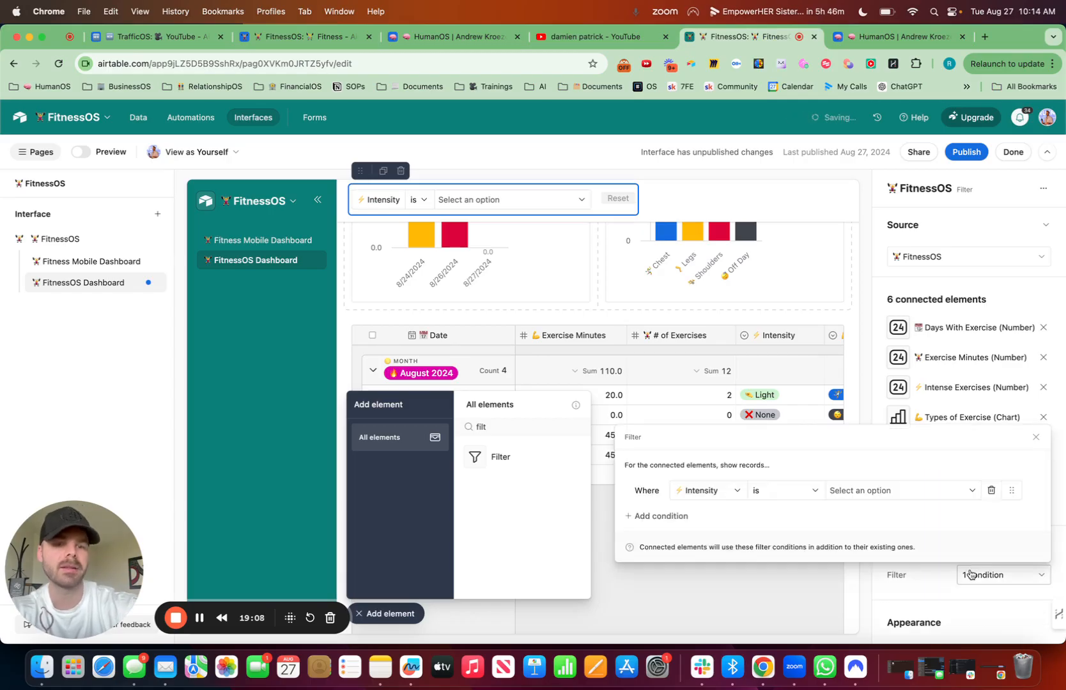
left_click(662, 516)
left_click(697, 490)
type("month")
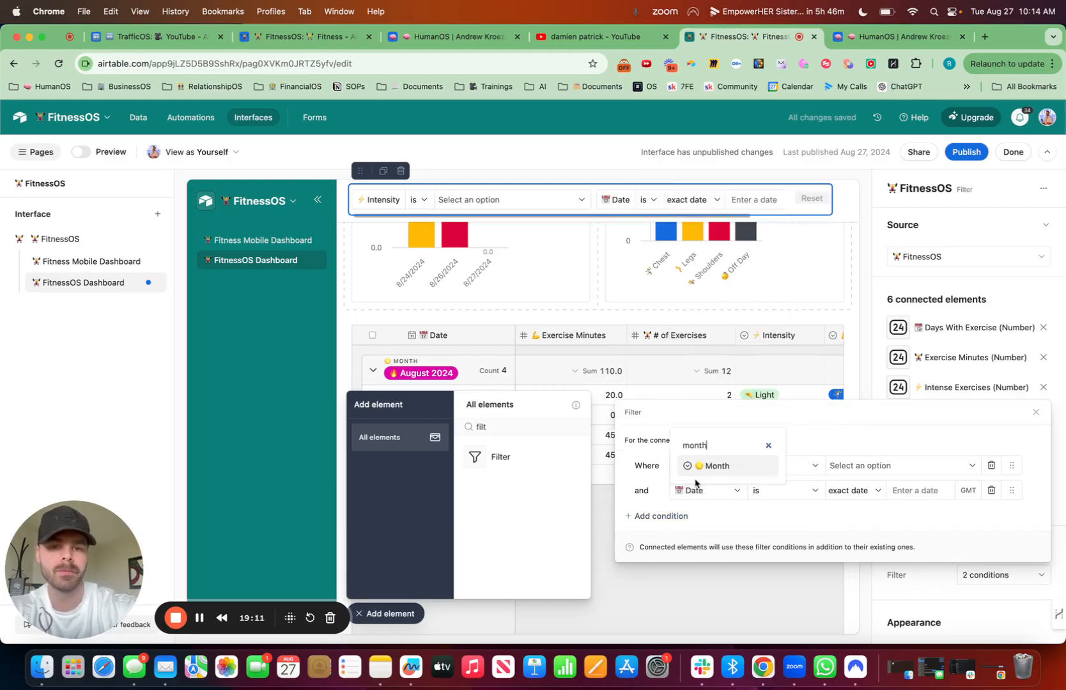
left_click(710, 466)
left_click_drag(1011, 490, 1005, 448)
scroll(459, 277, "up", 5)
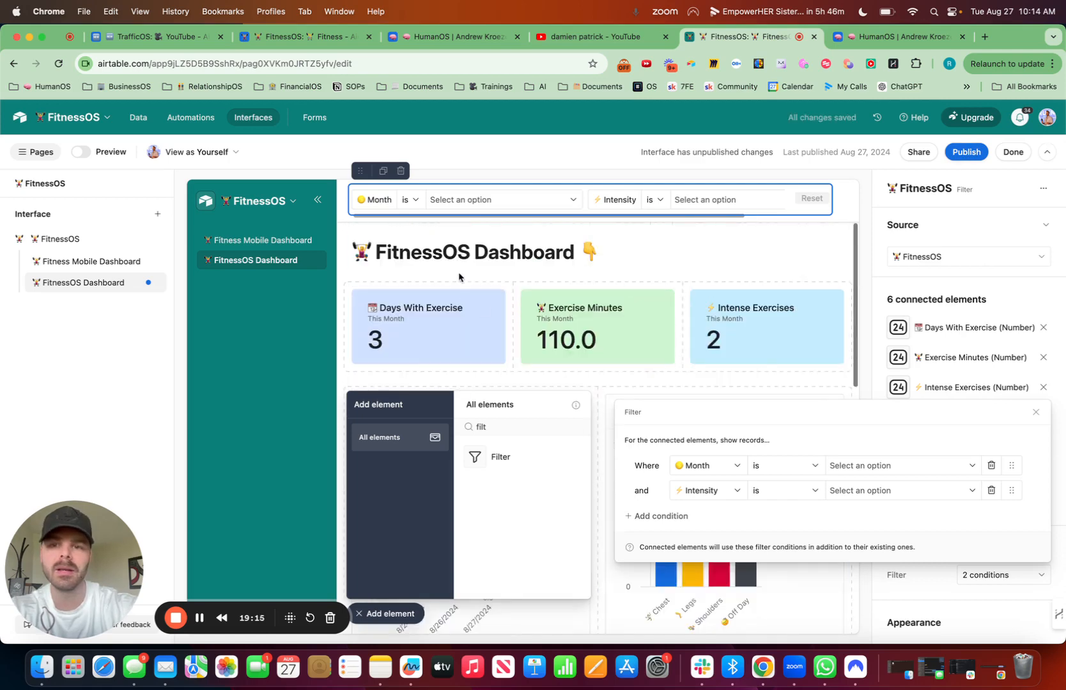
Step: Give the number row and the chart row a teal background
left_click(461, 279)
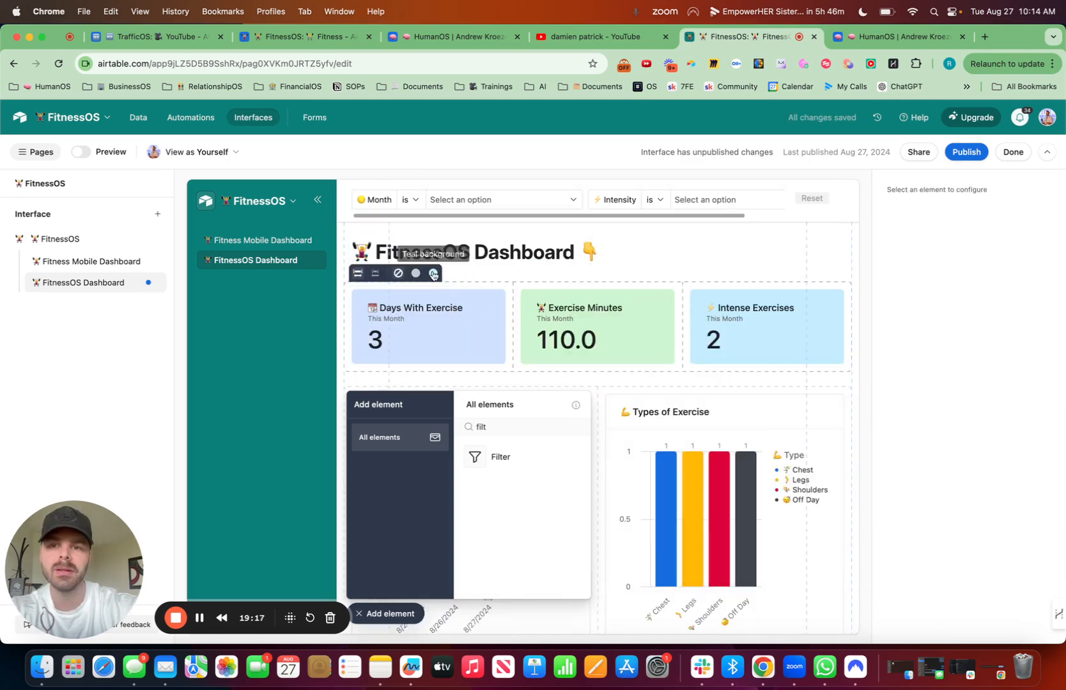
left_click(433, 274)
left_click(397, 614)
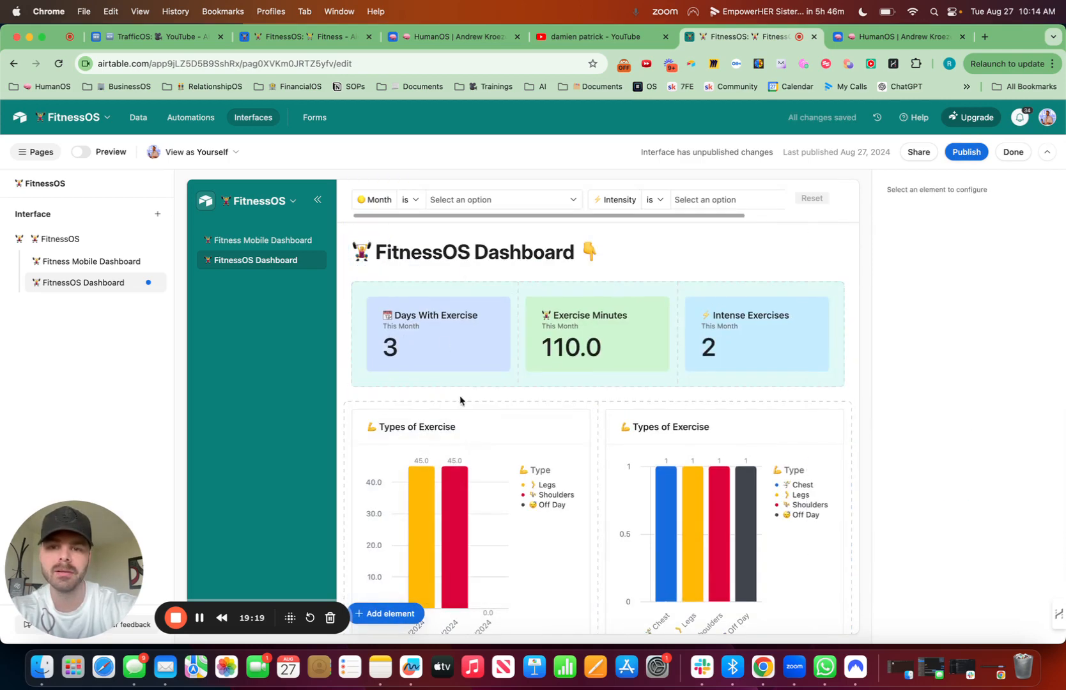
left_click(460, 422)
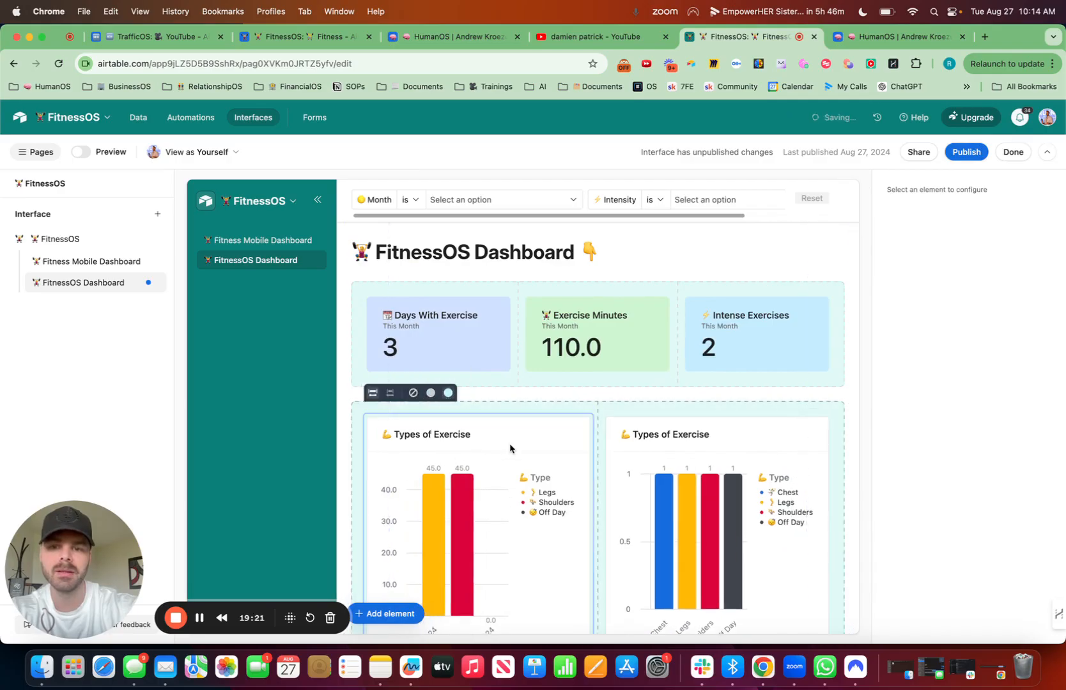
Step: Set the description of the first Types of Exercise chart, the one with exercise minutes by date, to "This Week"
left_click(954, 321)
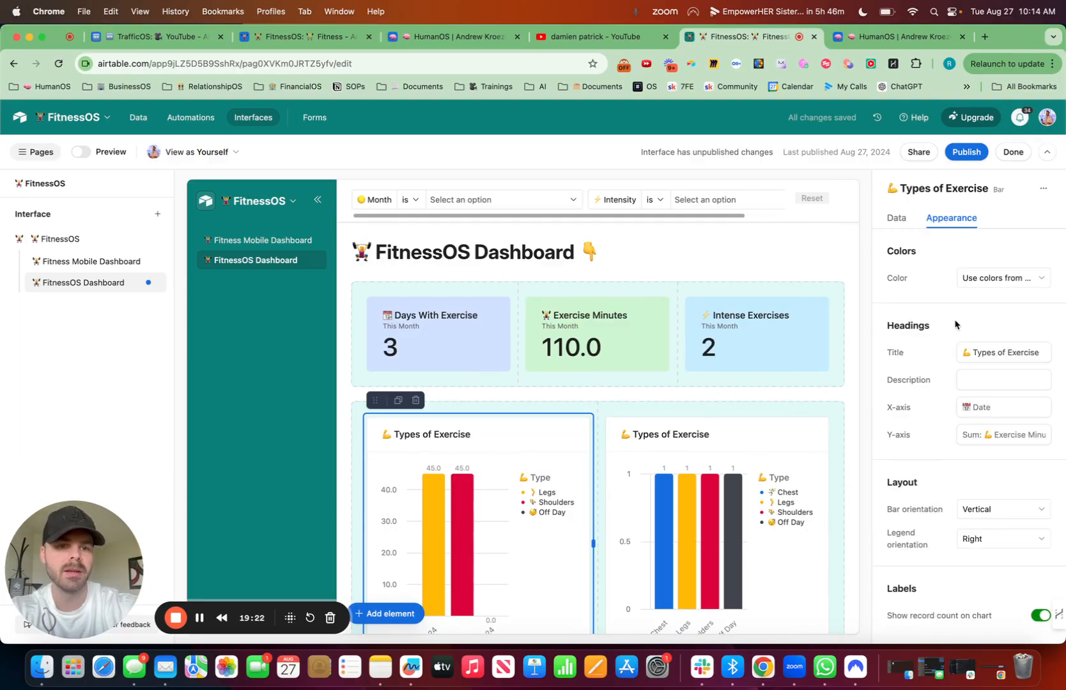
left_click(982, 381)
type("Thi")
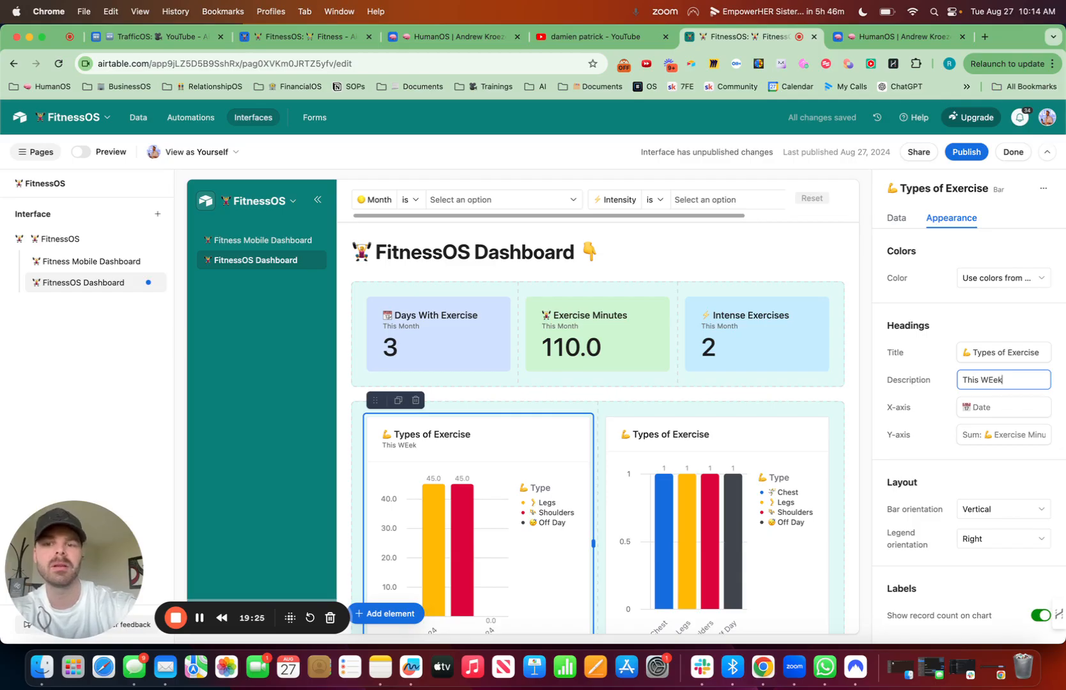
type("s Week")
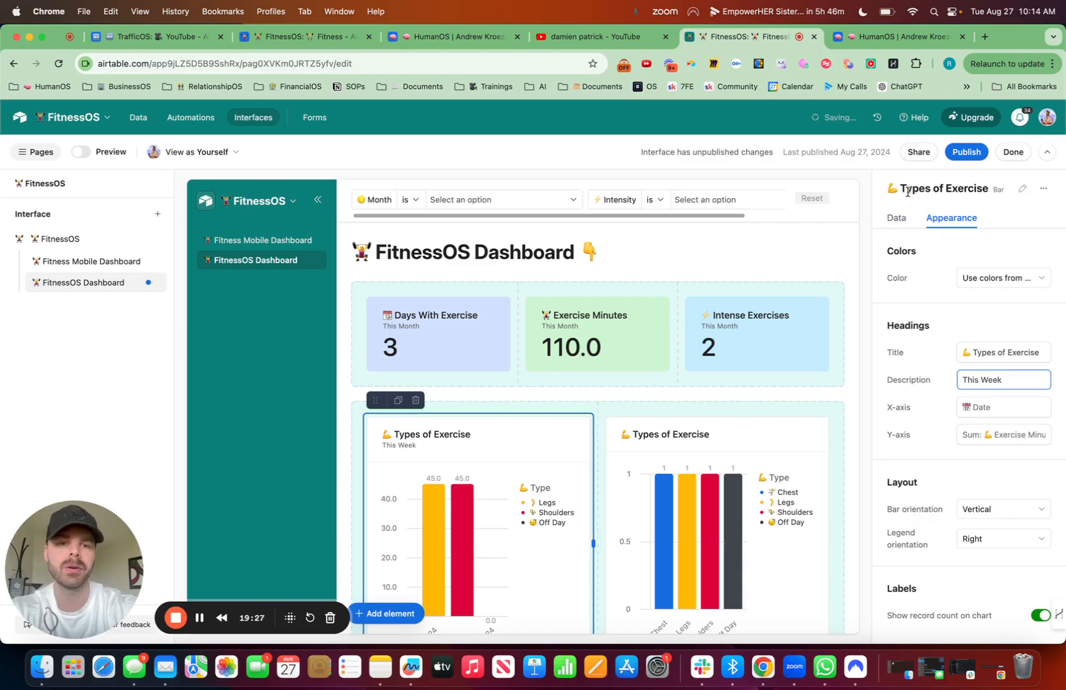
Step: Publish the FitnessOS interface and look through the published dashboard down to its record grid
left_click(967, 153)
left_click(651, 441)
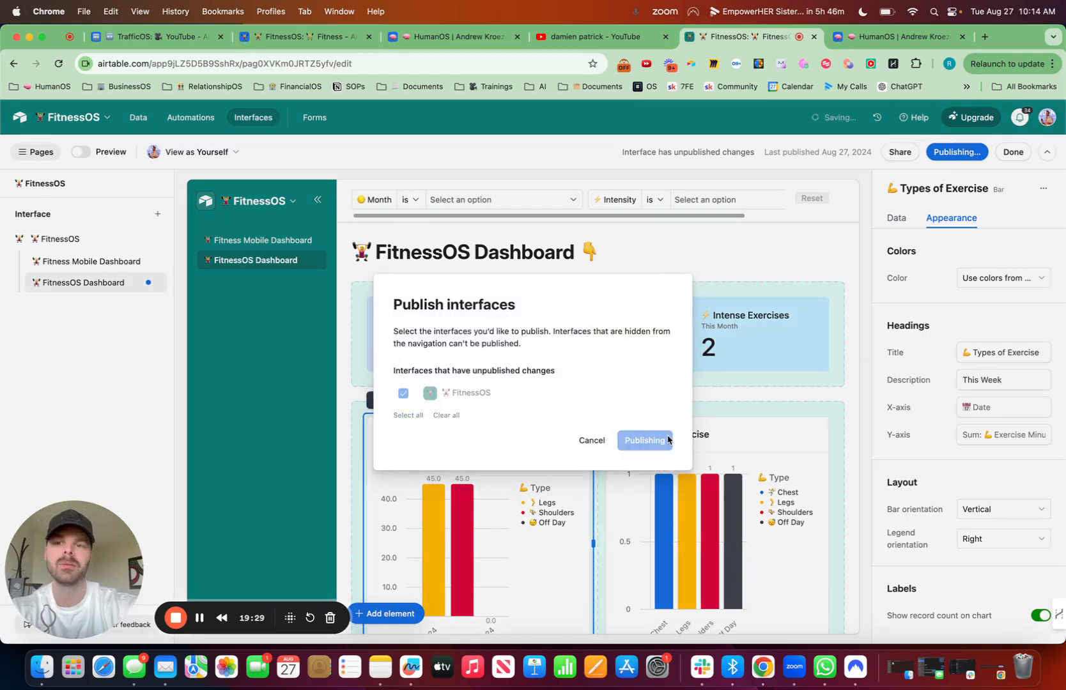
scroll(463, 327, "down", 7)
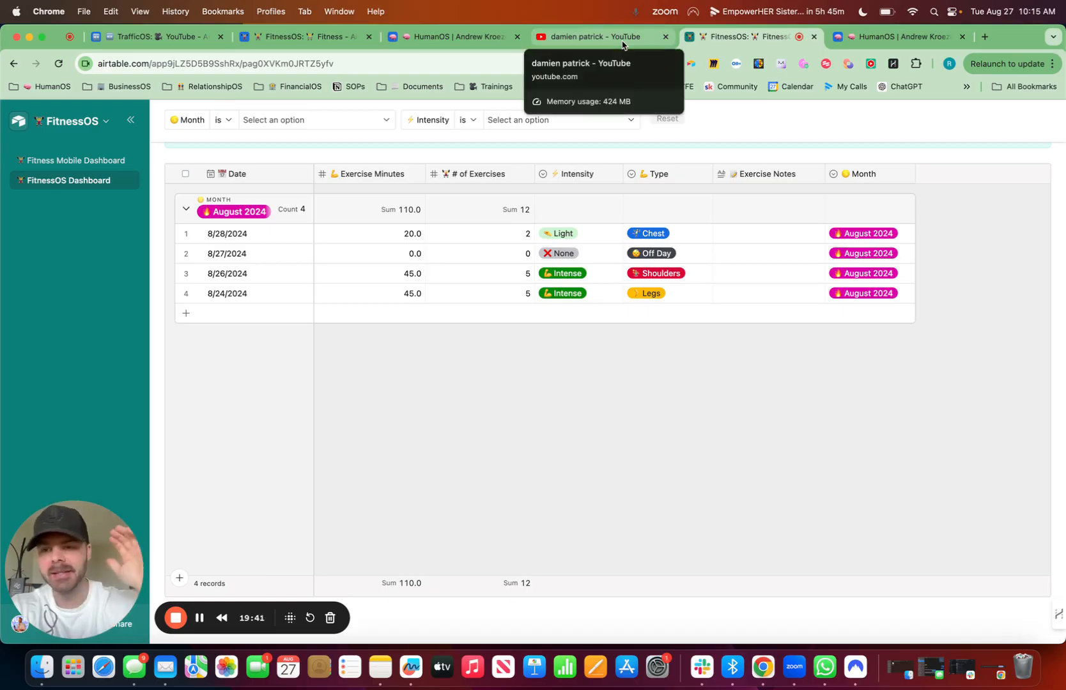
Step: Return to the FitnessOS base's data and add a blank table from scratch
left_click(96, 122)
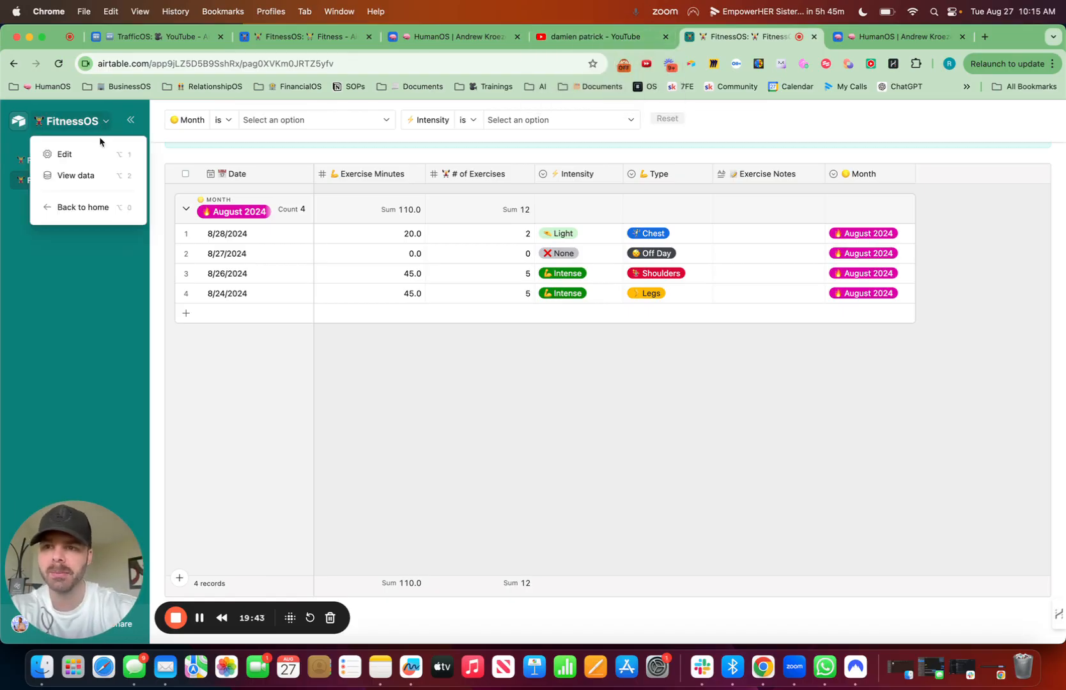
left_click(98, 159)
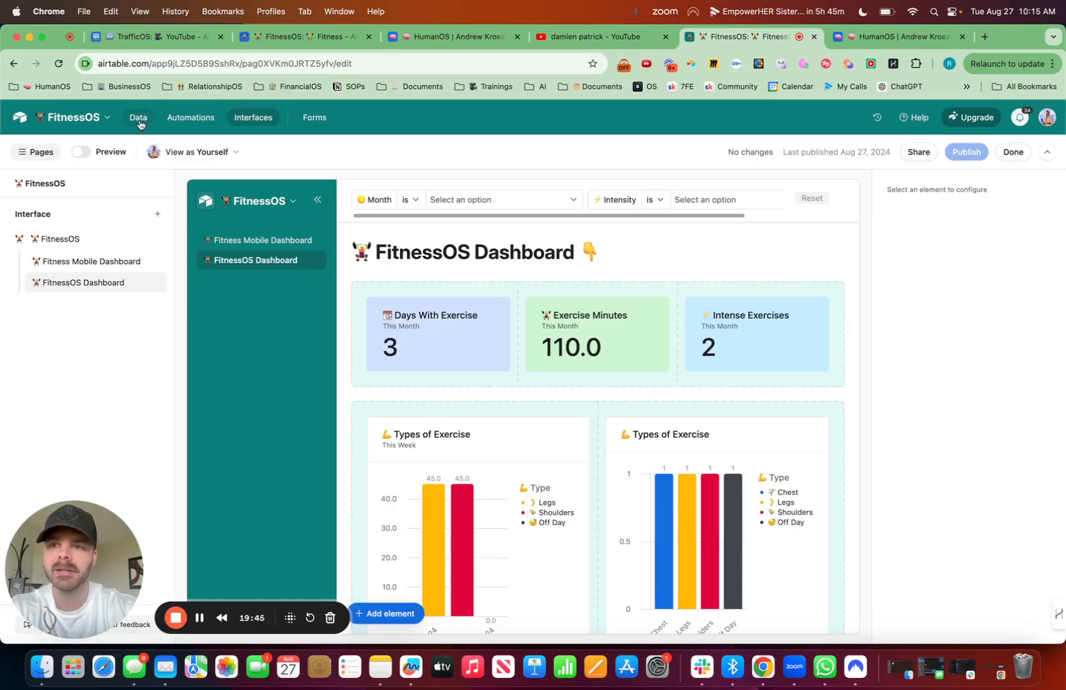
left_click(137, 119)
left_click(154, 145)
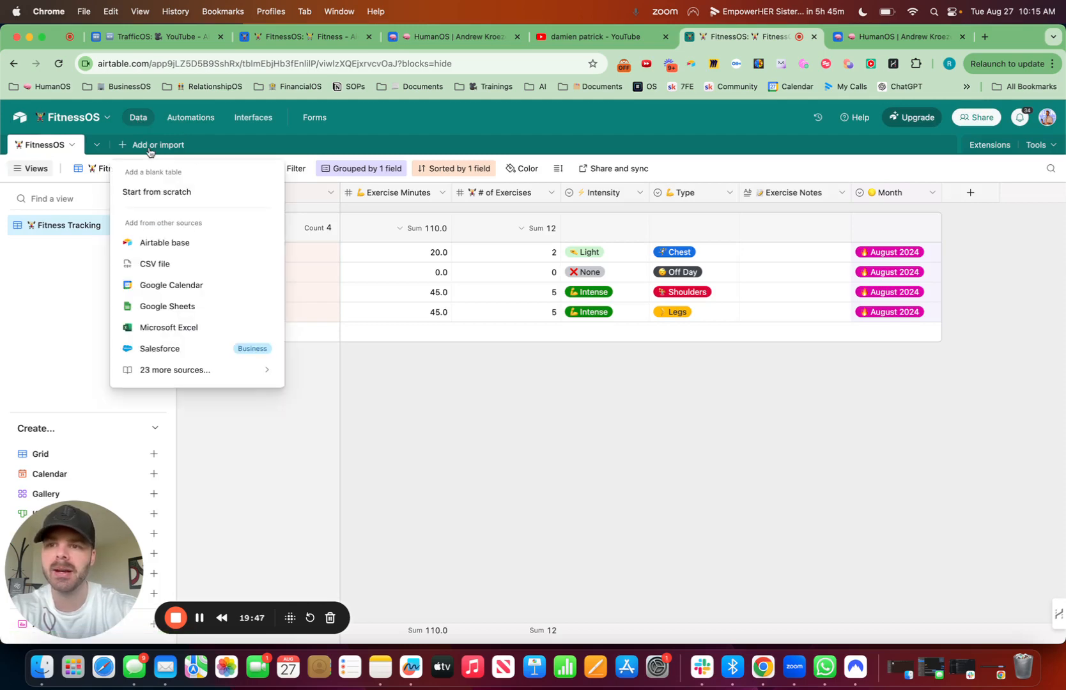
left_click(171, 191)
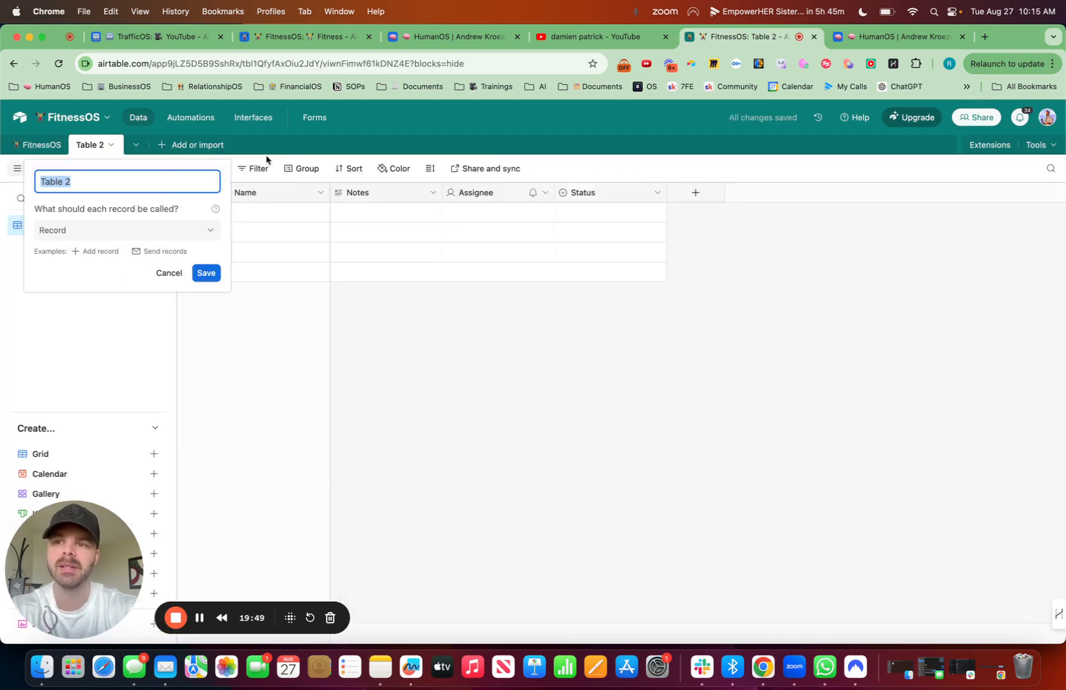
Step: Name the new table "Routines" with a weightlifter emoji in front and save it
key("ctrl+super+space")
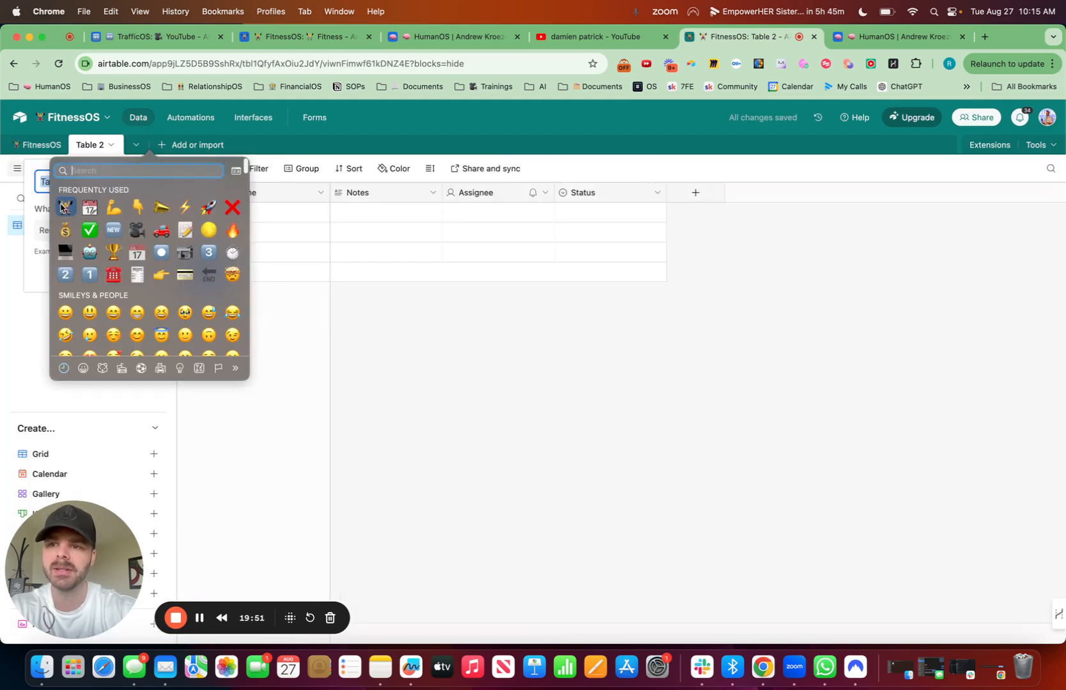
key("Escape")
key("BackSpace")
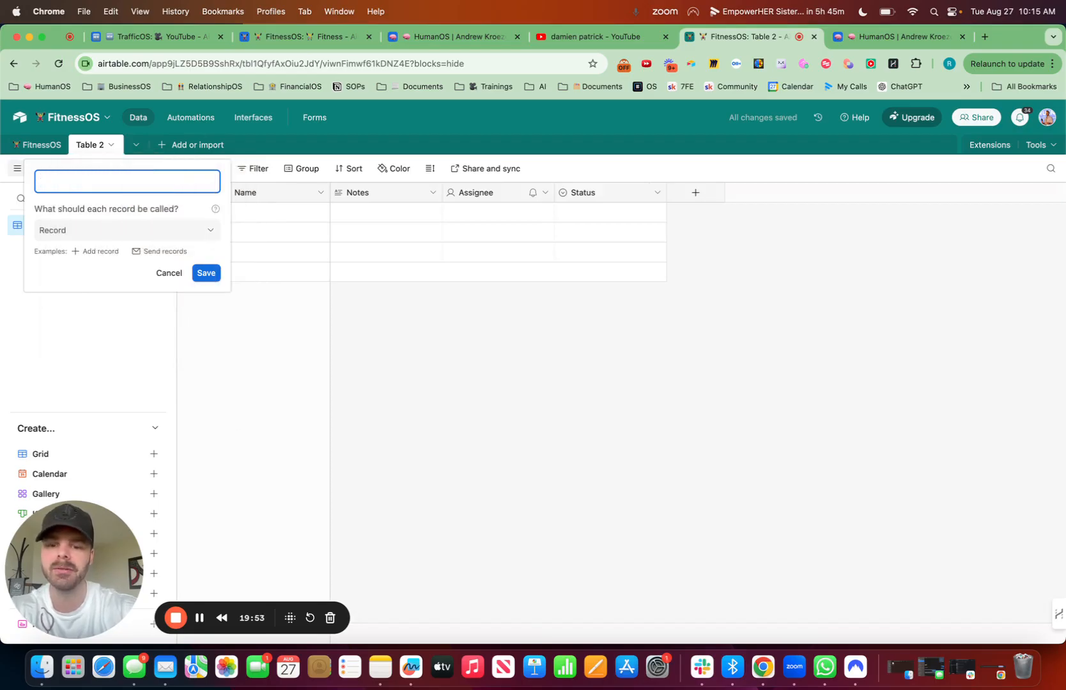
key("ctrl+super+space")
type("lift")
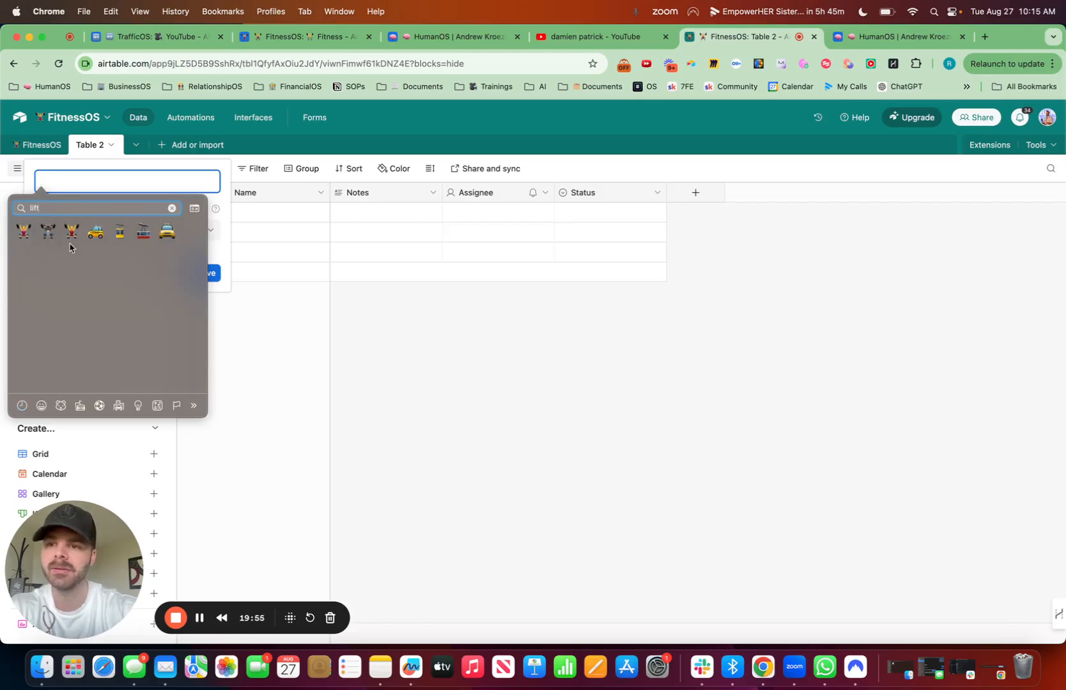
left_click(71, 231)
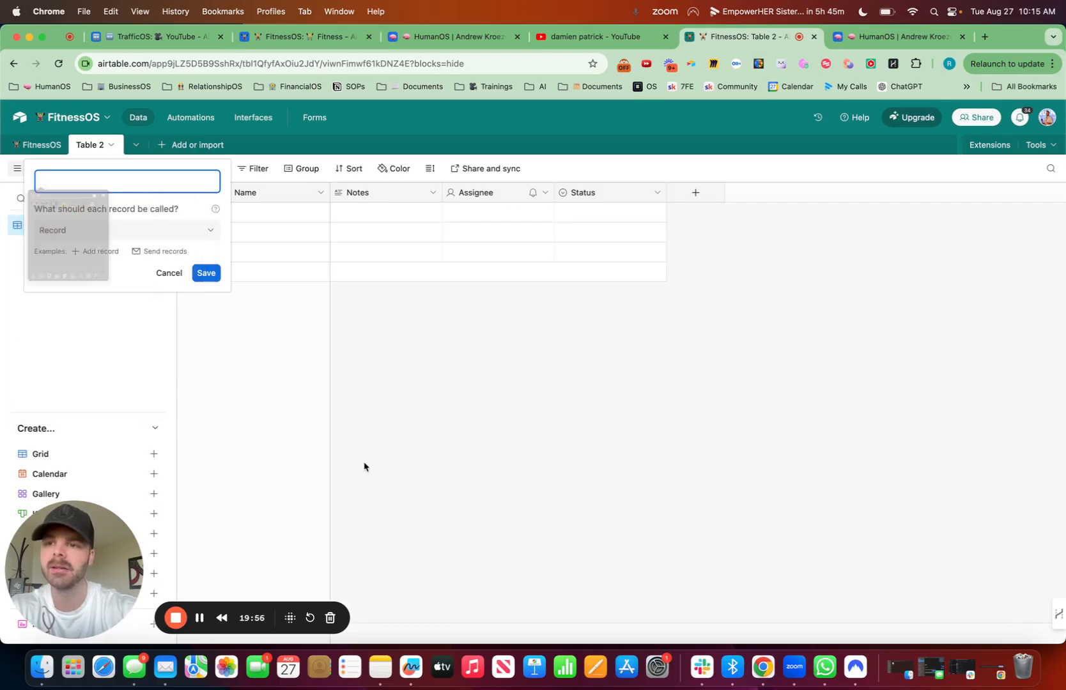
left_click(205, 273)
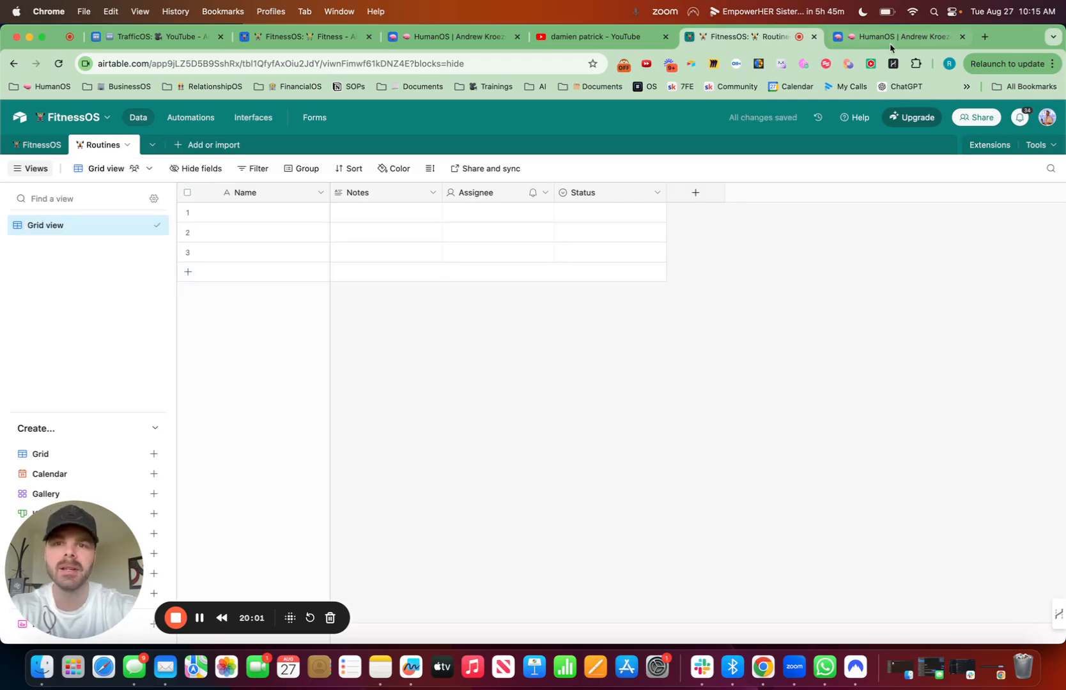
Step: Examine the fields of the Routines table in the HumanOS base, including the Primary Muscle field, and return to the FitnessOS Routines table
left_click(476, 39)
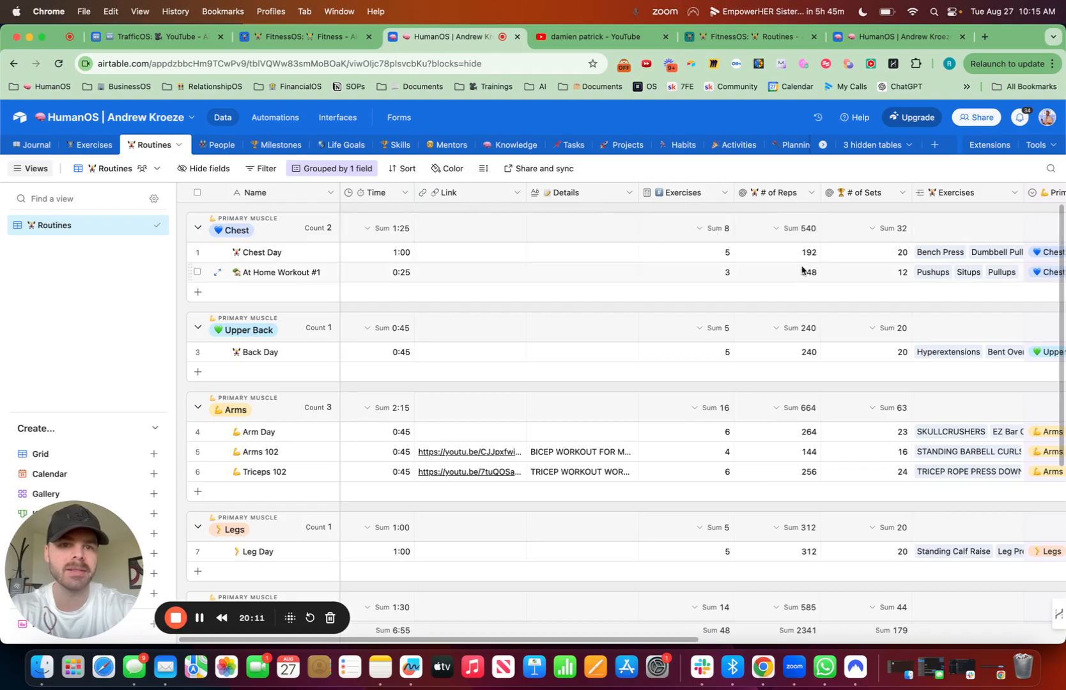
scroll(882, 264, "right", 2)
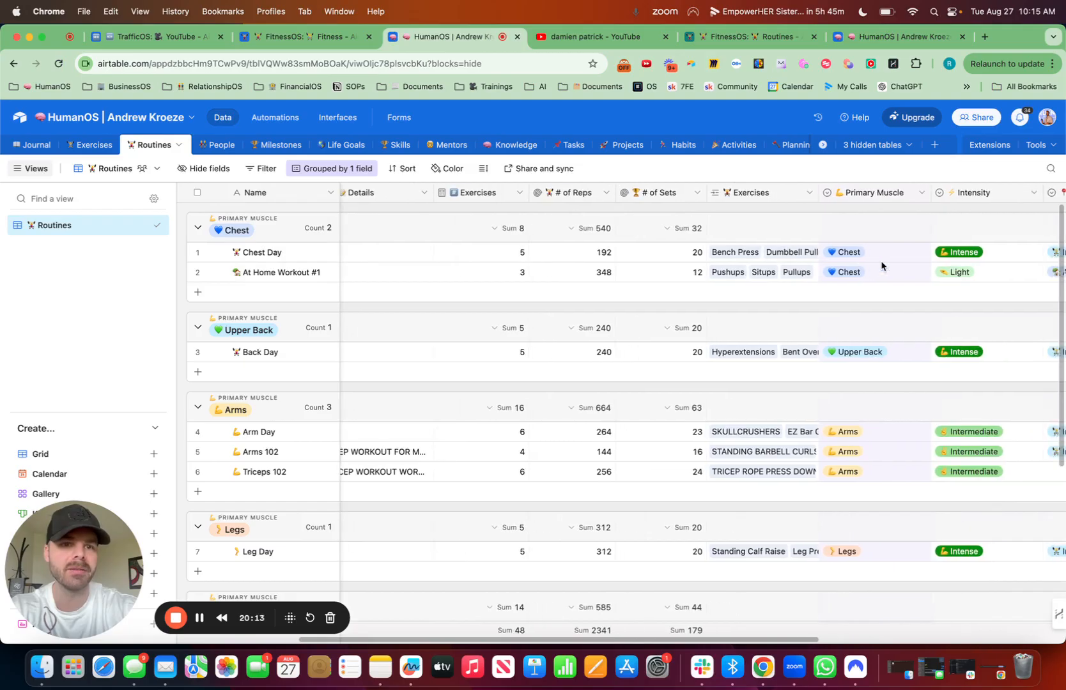
scroll(881, 265, "right", 2)
left_click(860, 253)
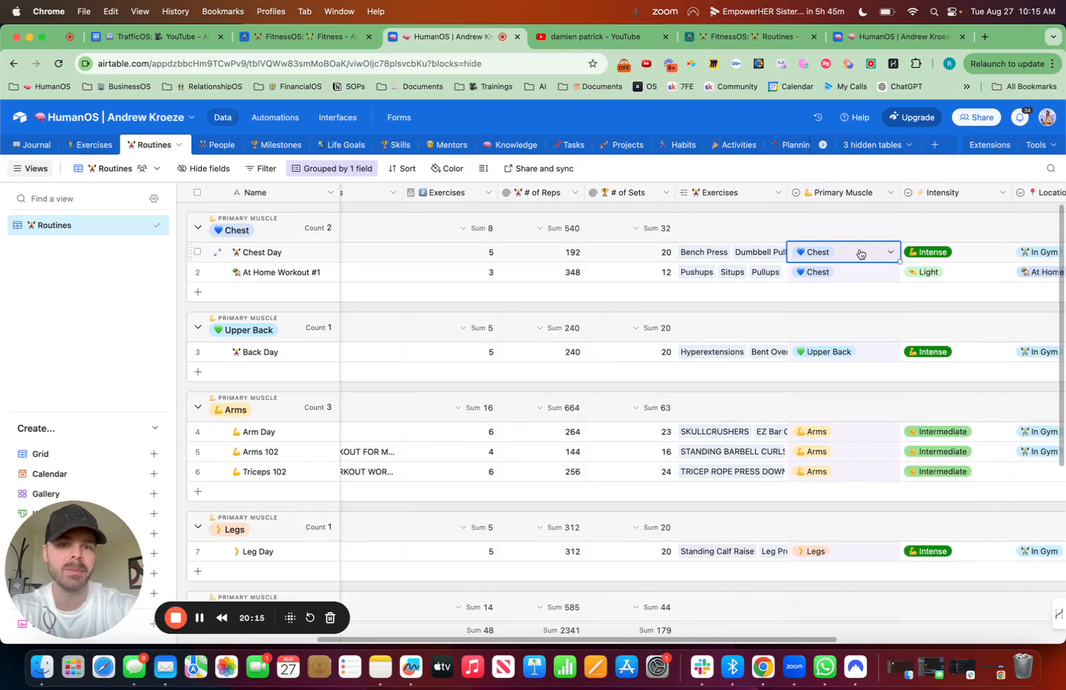
key("super+c")
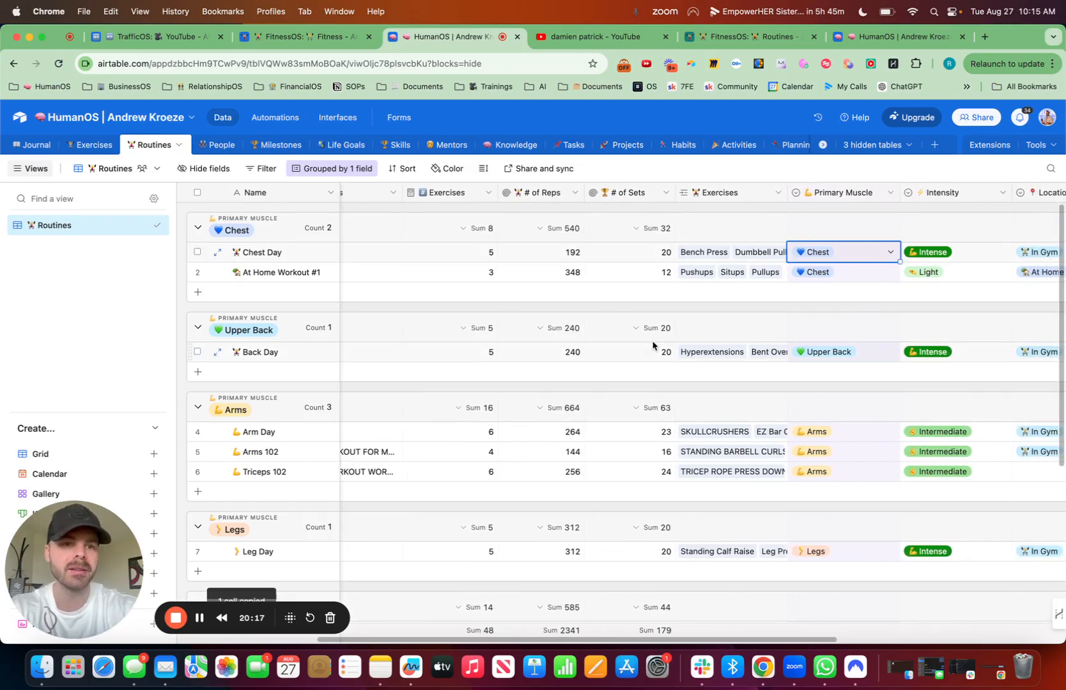
scroll(653, 346, "left", 10)
scroll(927, 286, "right", 10)
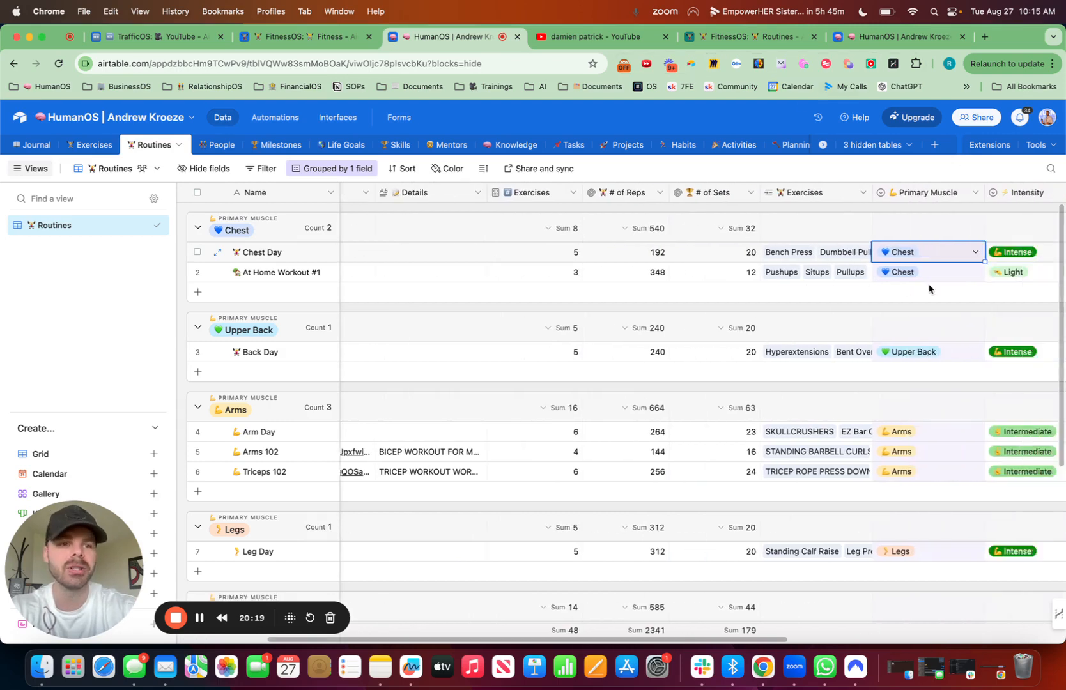
scroll(928, 289, "left", 10)
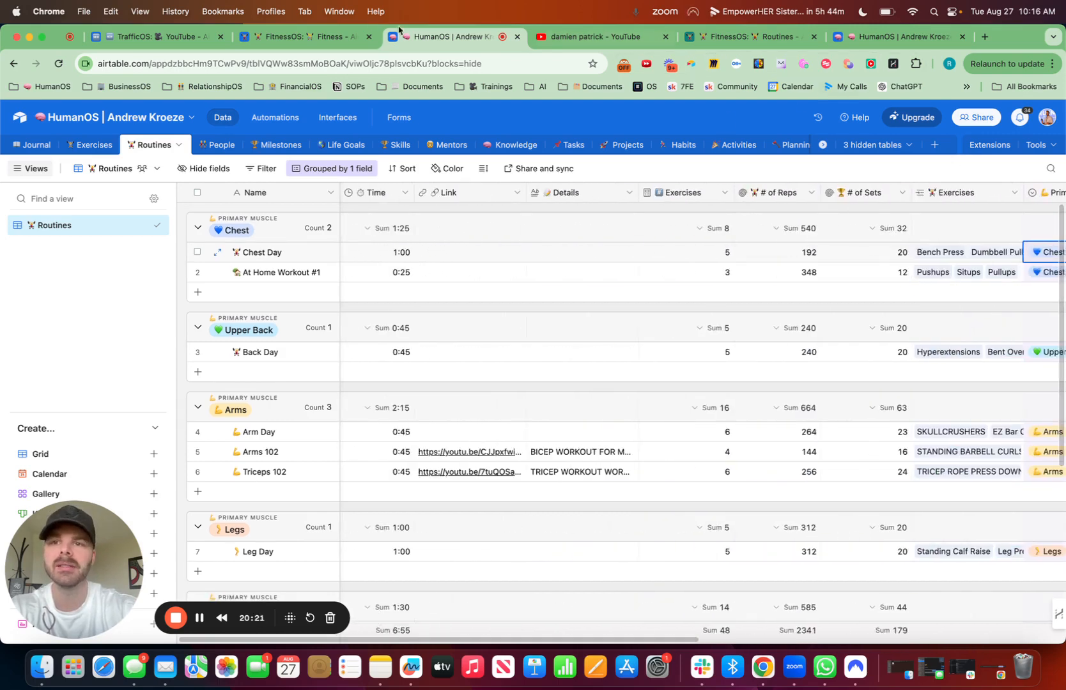
left_click(328, 39)
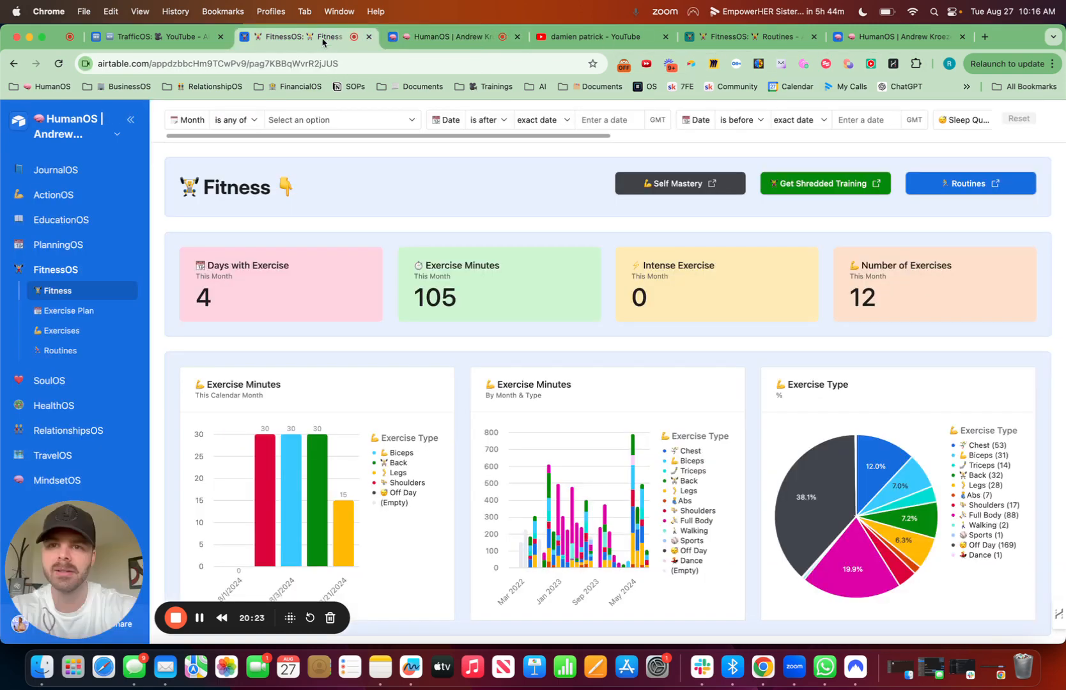
left_click(886, 39)
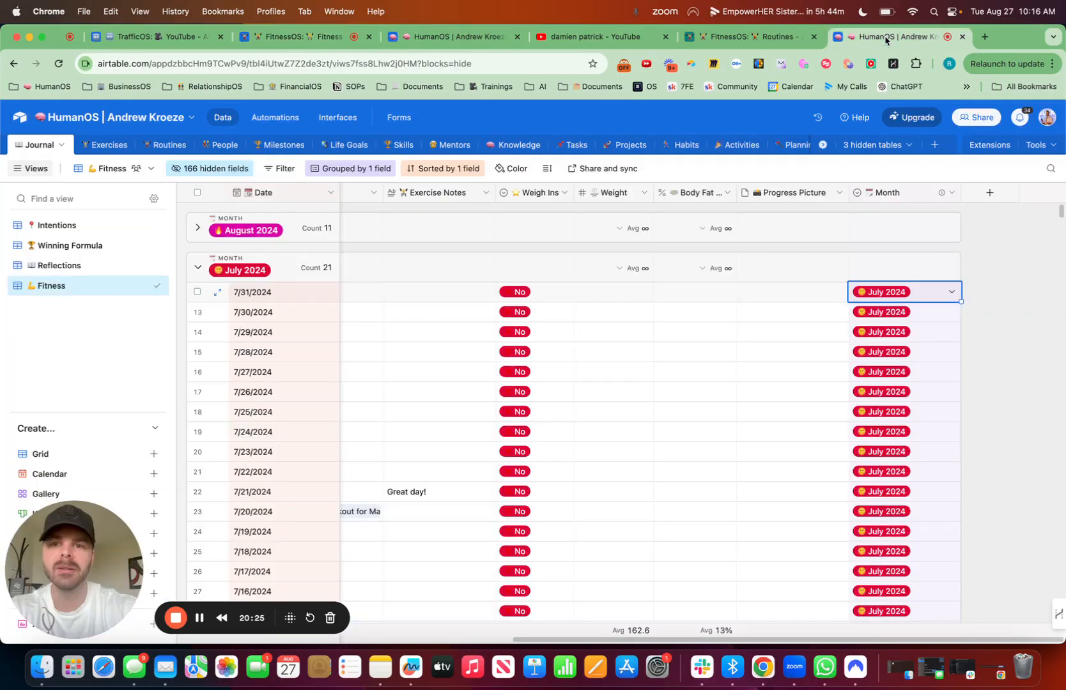
left_click(697, 37)
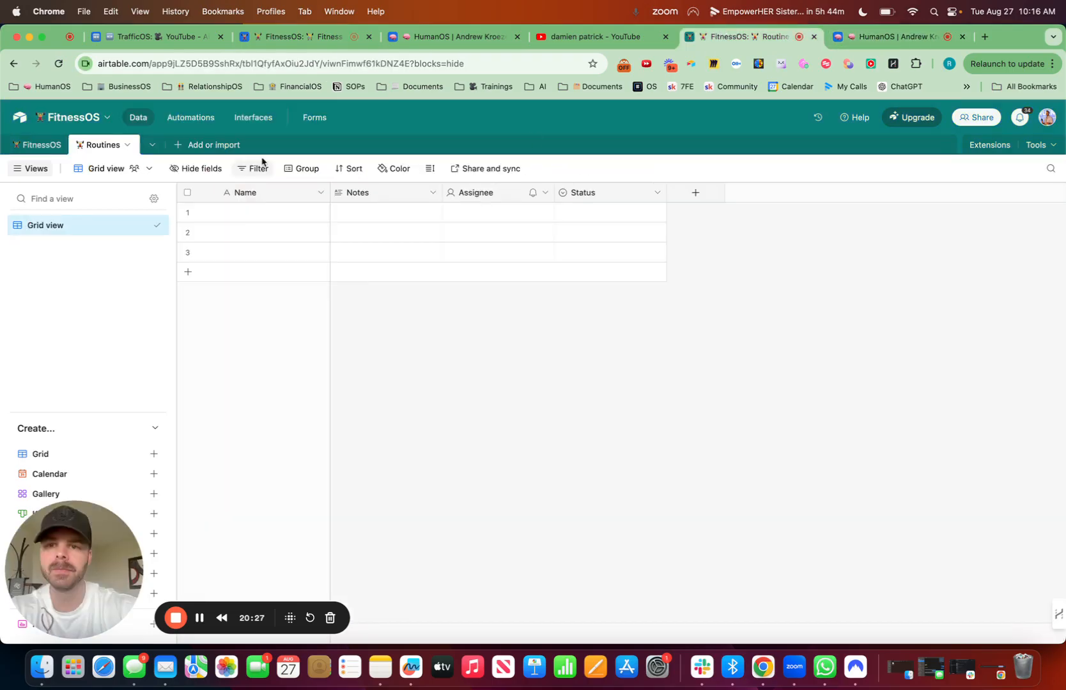
Step: Delete the default Notes, Assignee and Status fields from the Routines table
left_click(432, 192)
left_click(444, 549)
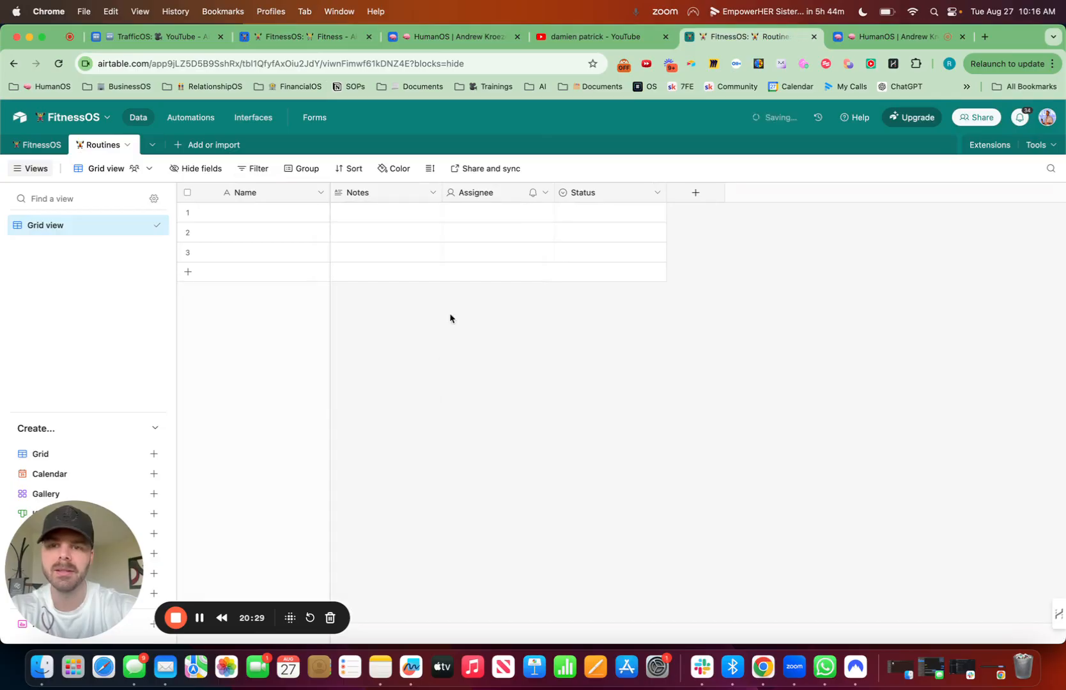
left_click(435, 193)
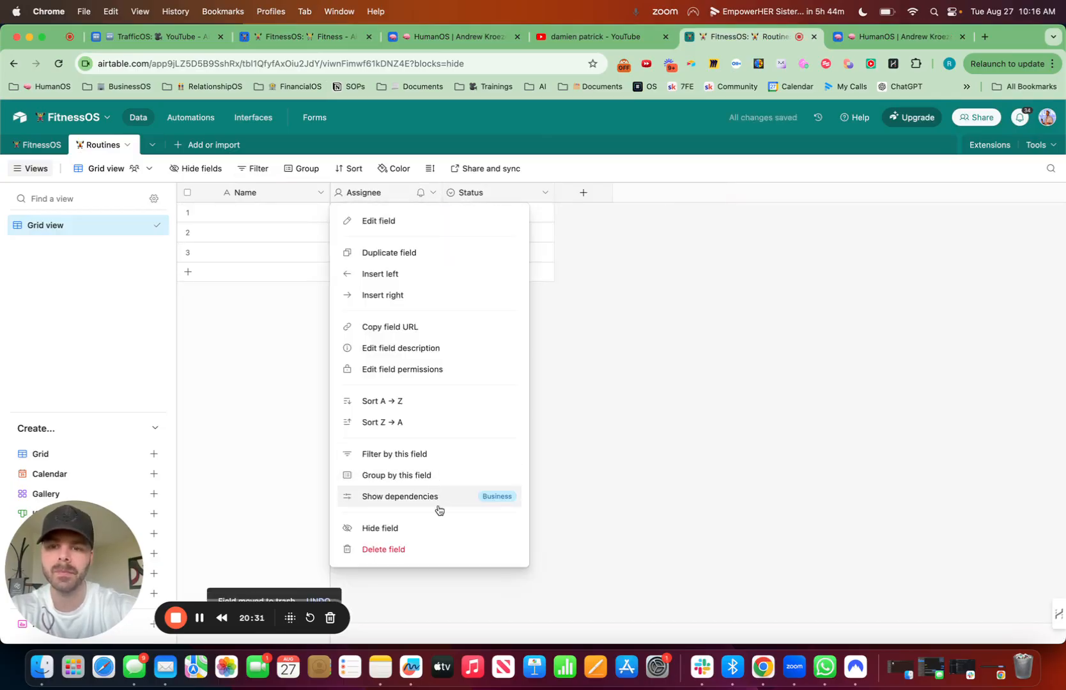
left_click(423, 549)
left_click(434, 193)
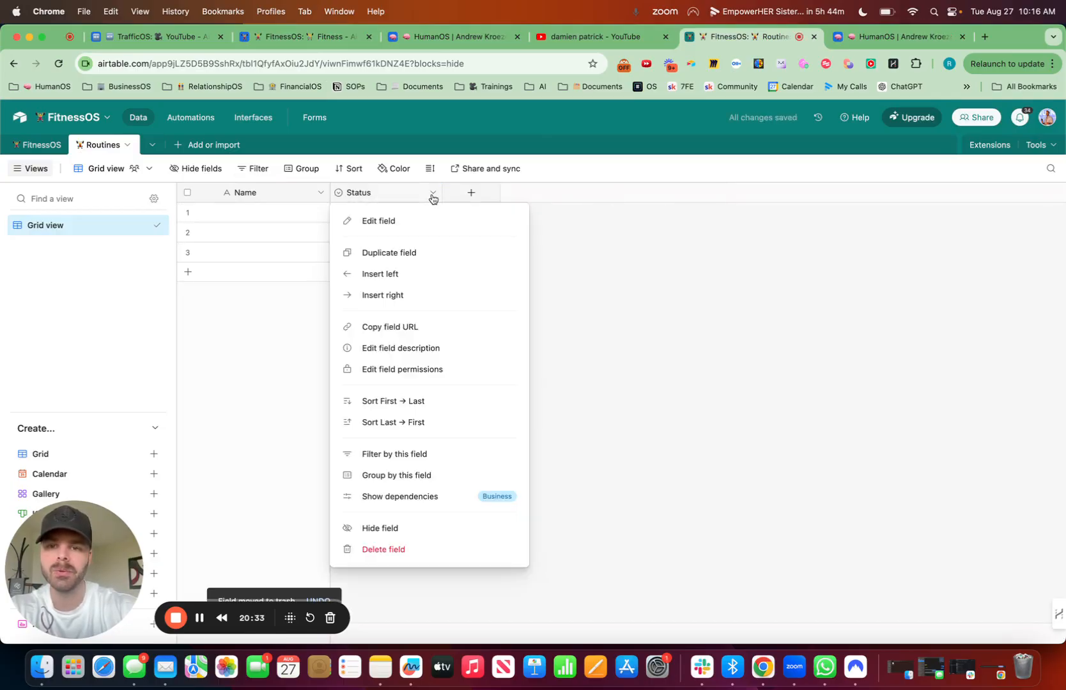
left_click(429, 556)
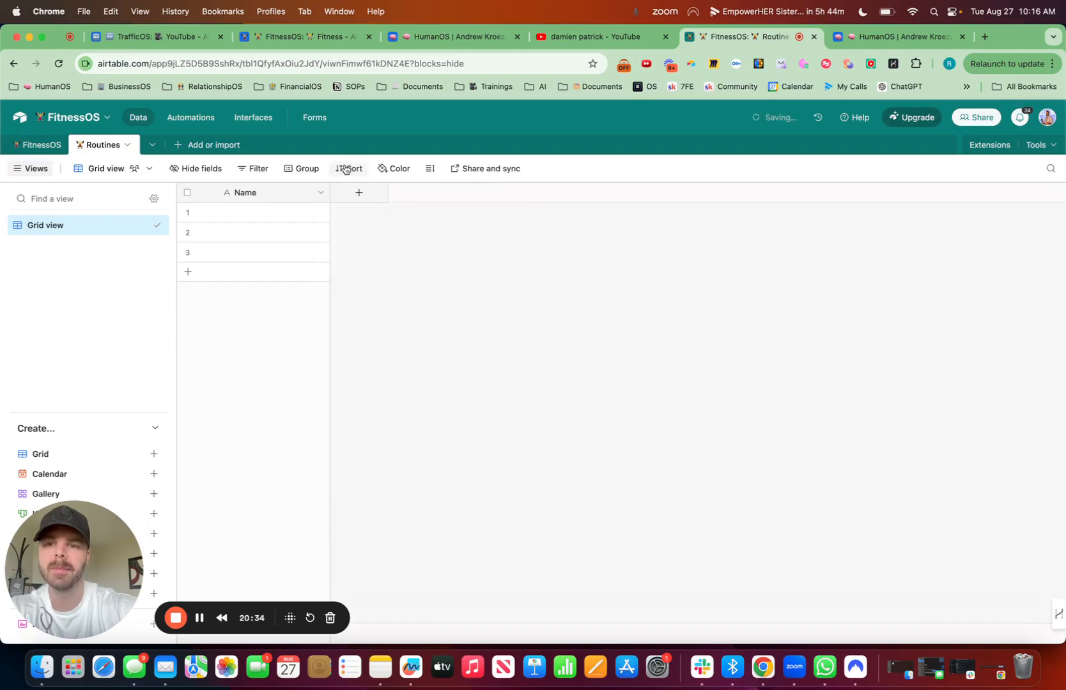
Step: Add a Duration field named "Time" with a stopwatch emoji to the Routines table
left_click(360, 192)
key("ctrl+super+space")
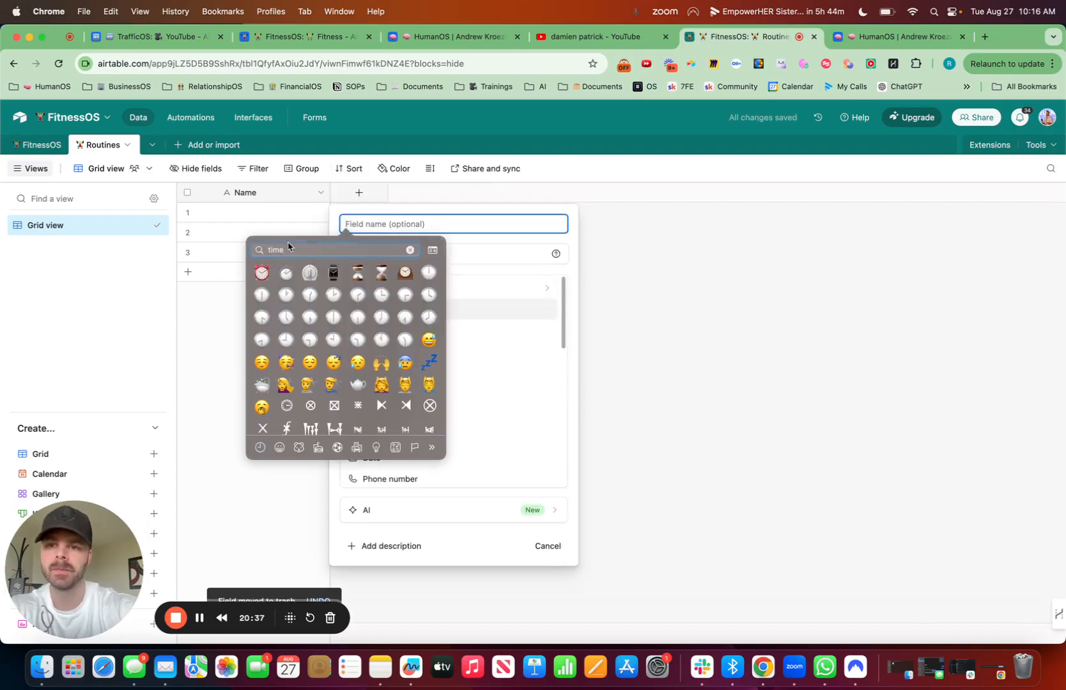
left_click(285, 274)
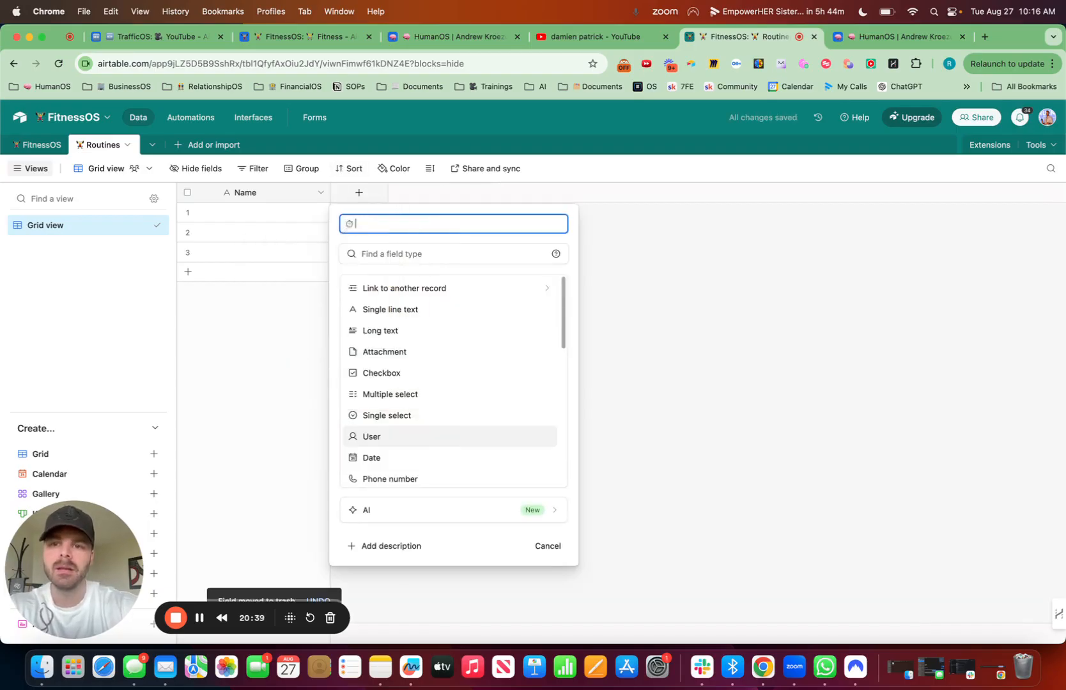
type("Time")
left_click(485, 255)
type("dur")
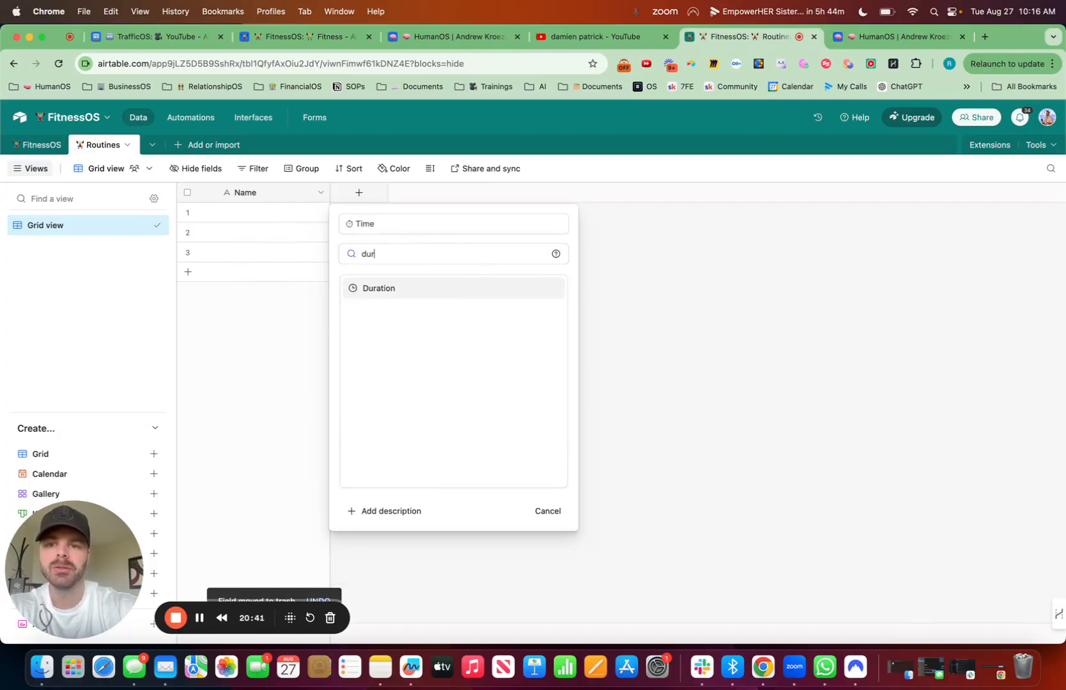
left_click(435, 288)
left_click(540, 412)
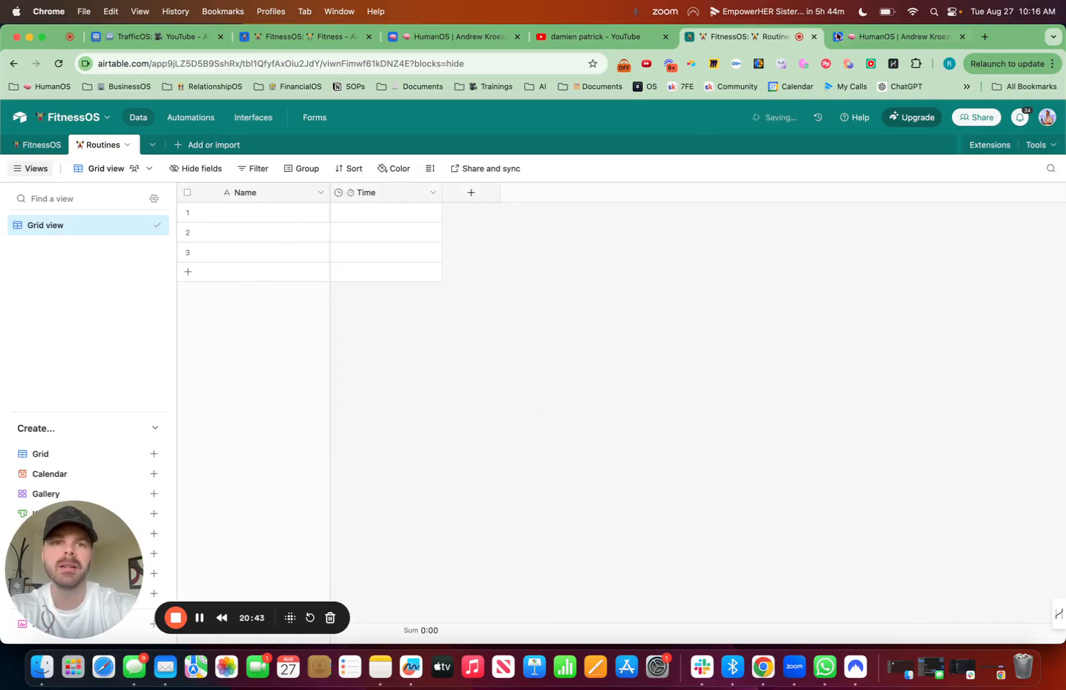
Step: Check the HumanOS Routines table for reference and add a URL field named "Link" with a link emoji to the FitnessOS Routines table
left_click(915, 40)
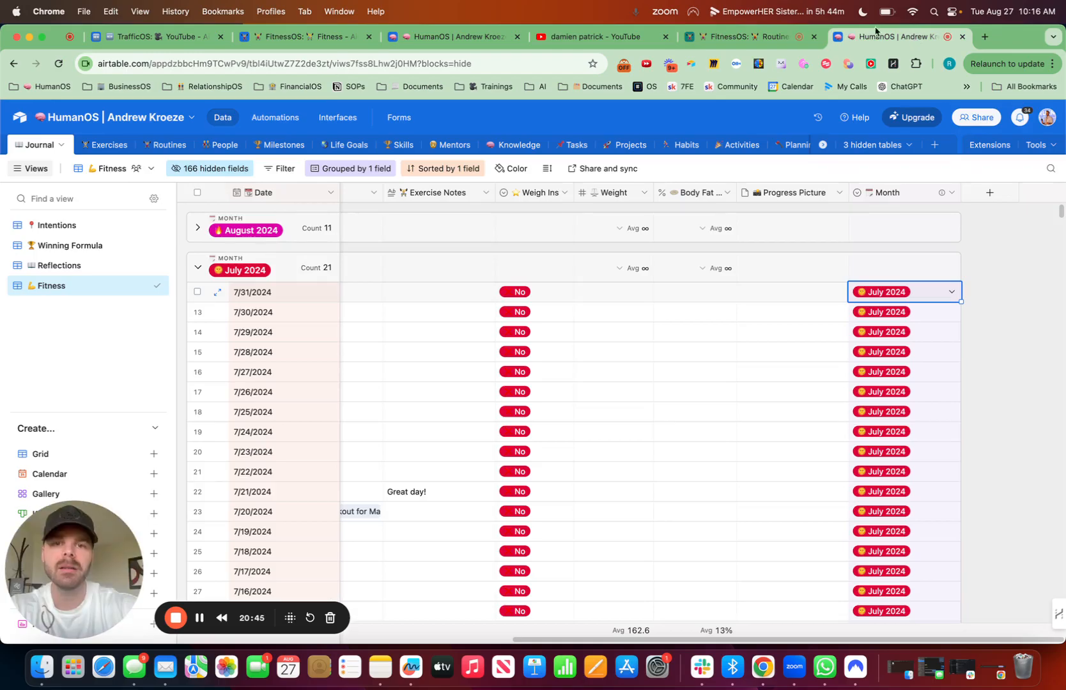
left_click(440, 40)
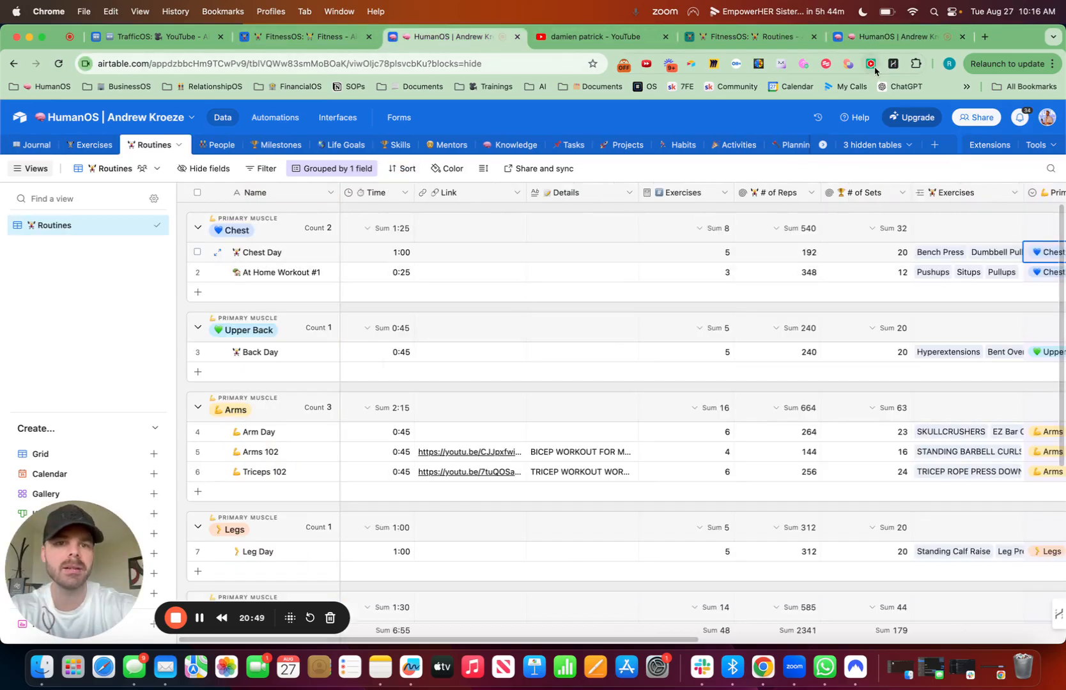
left_click(747, 38)
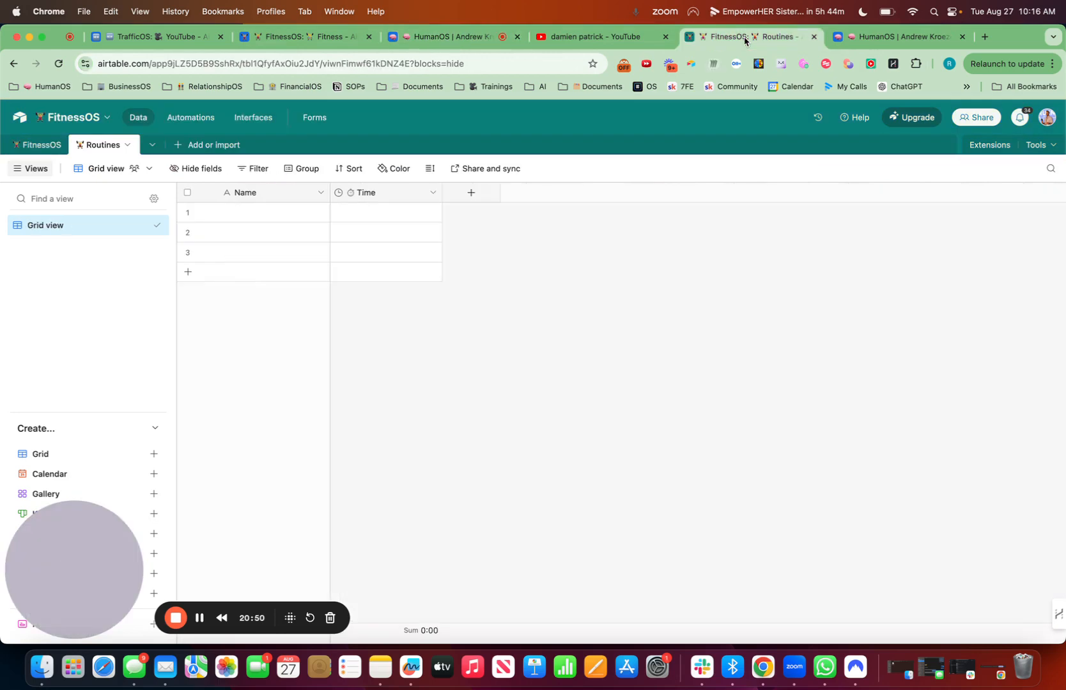
left_click(471, 192)
key("ctrl+super+space")
type("lin")
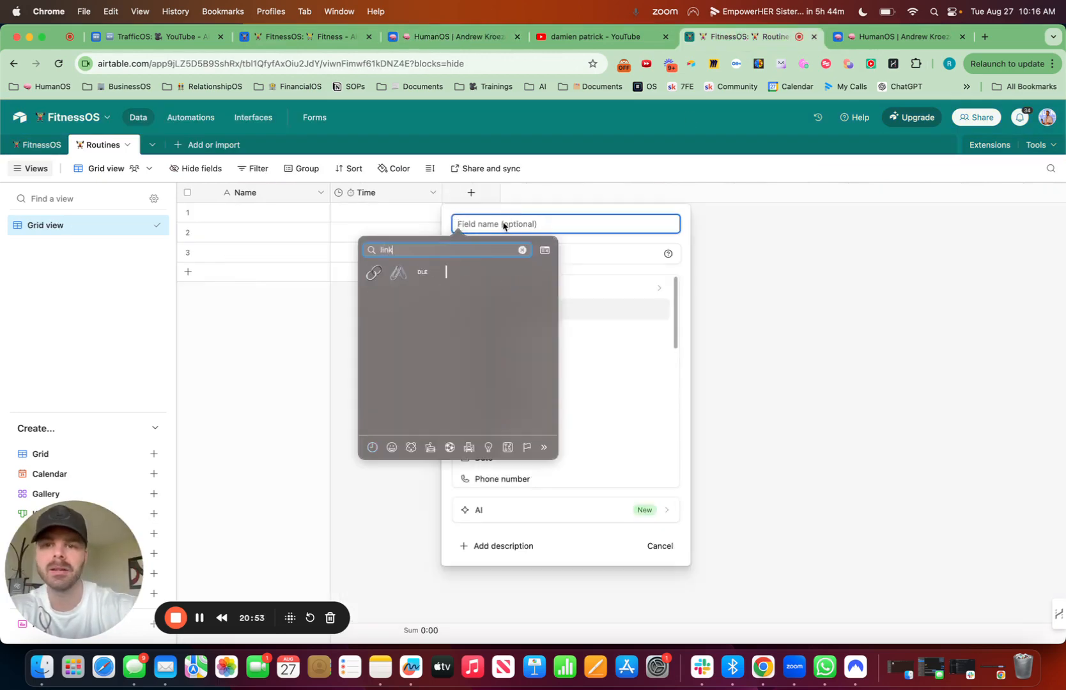
key("Escape")
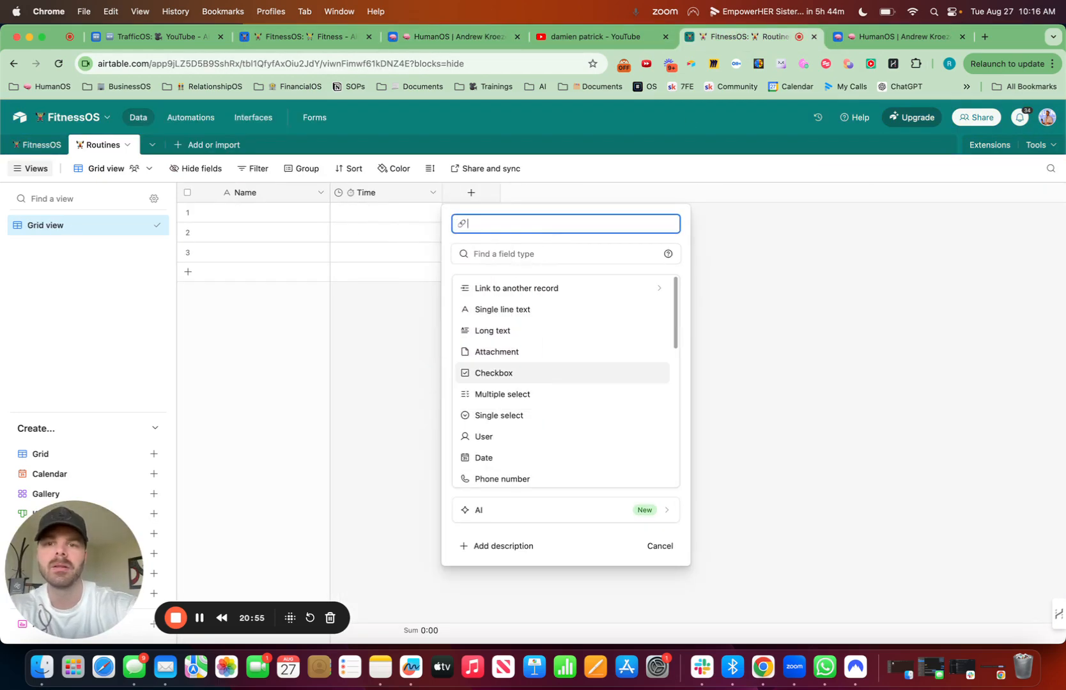
type("URL")
left_click(503, 254)
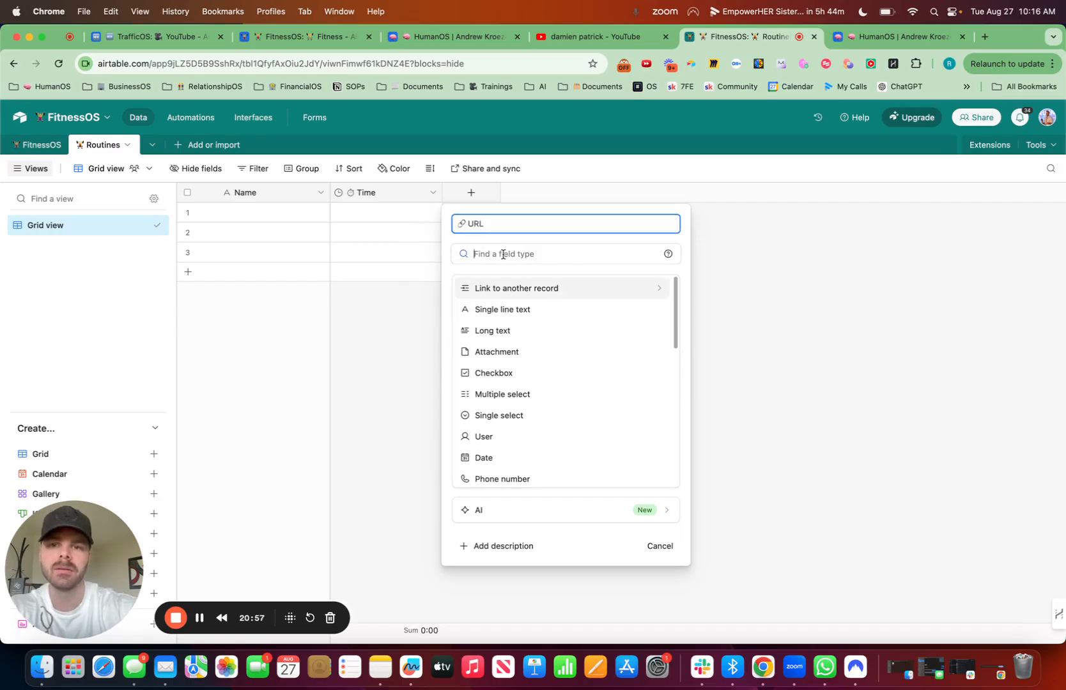
type("url")
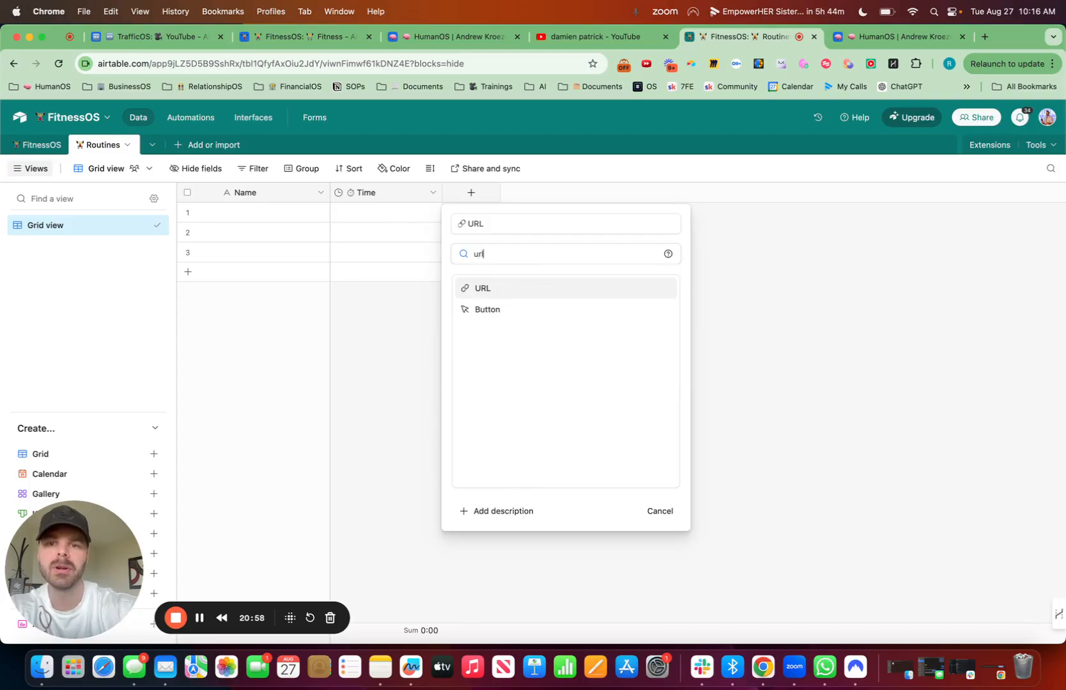
left_click(496, 287)
left_click_drag(486, 223, 476, 223)
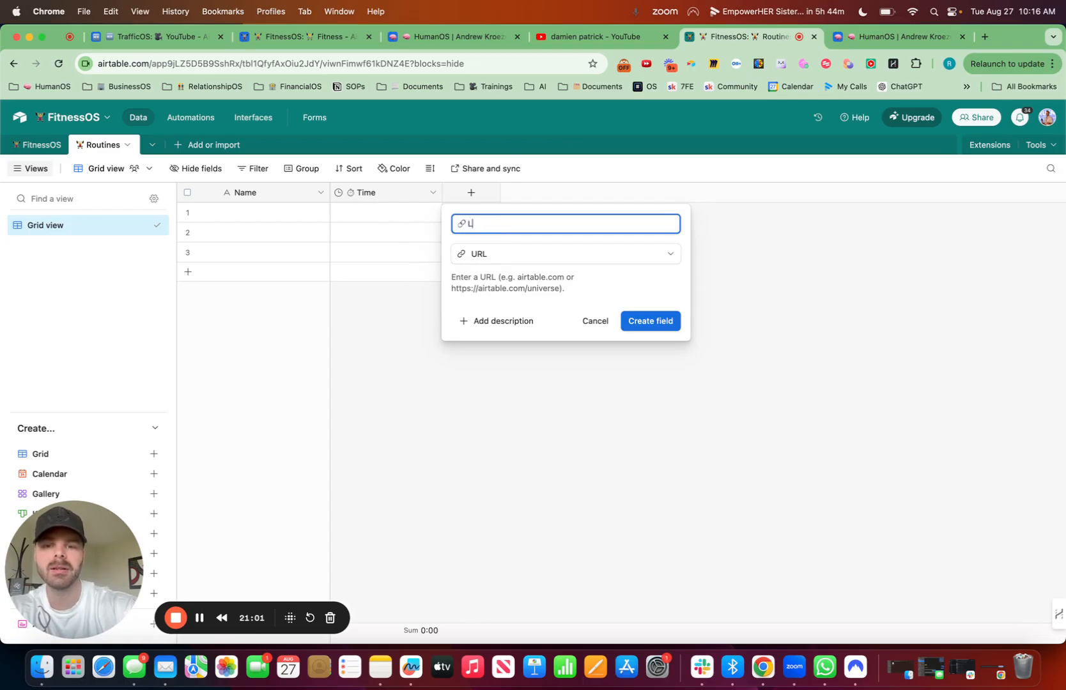
type("Link")
left_click(668, 326)
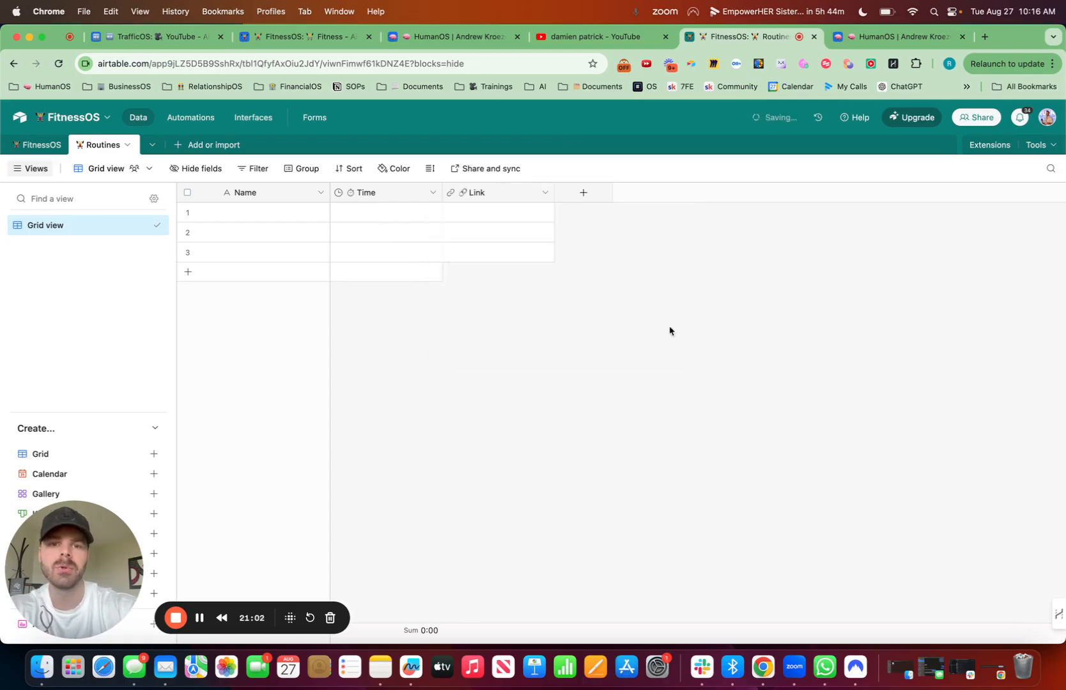
Step: Add a Number field named "# of Exercises" with a weightlifter emoji in front to the Routines table
left_click(582, 193)
key("ctrl+super+space")
type("lift")
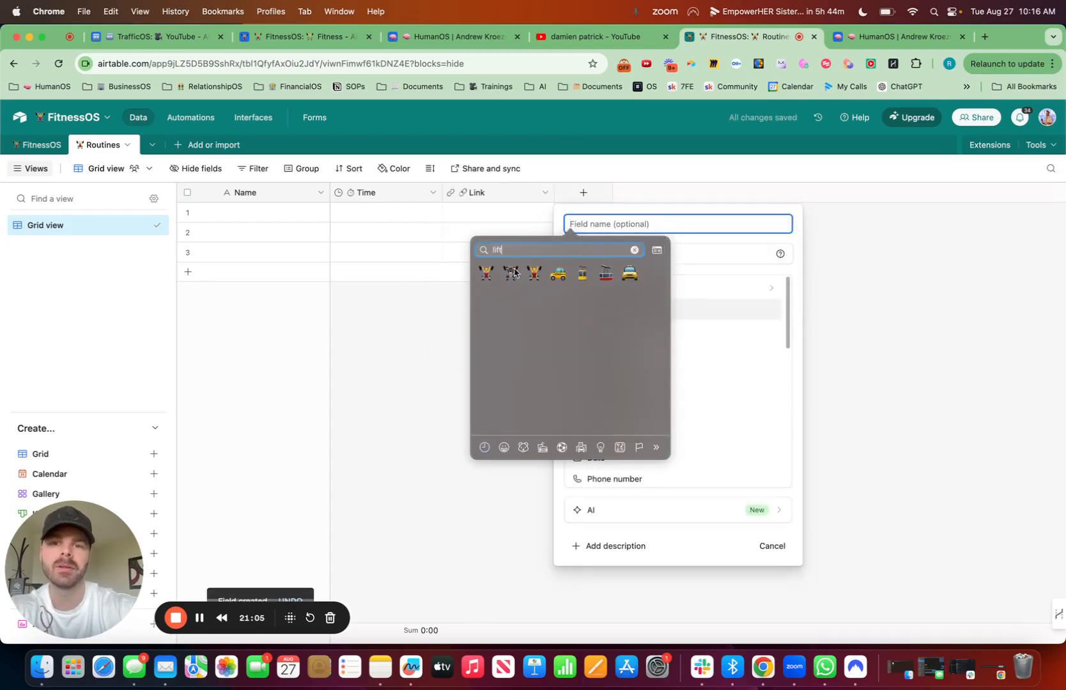
left_click(491, 274)
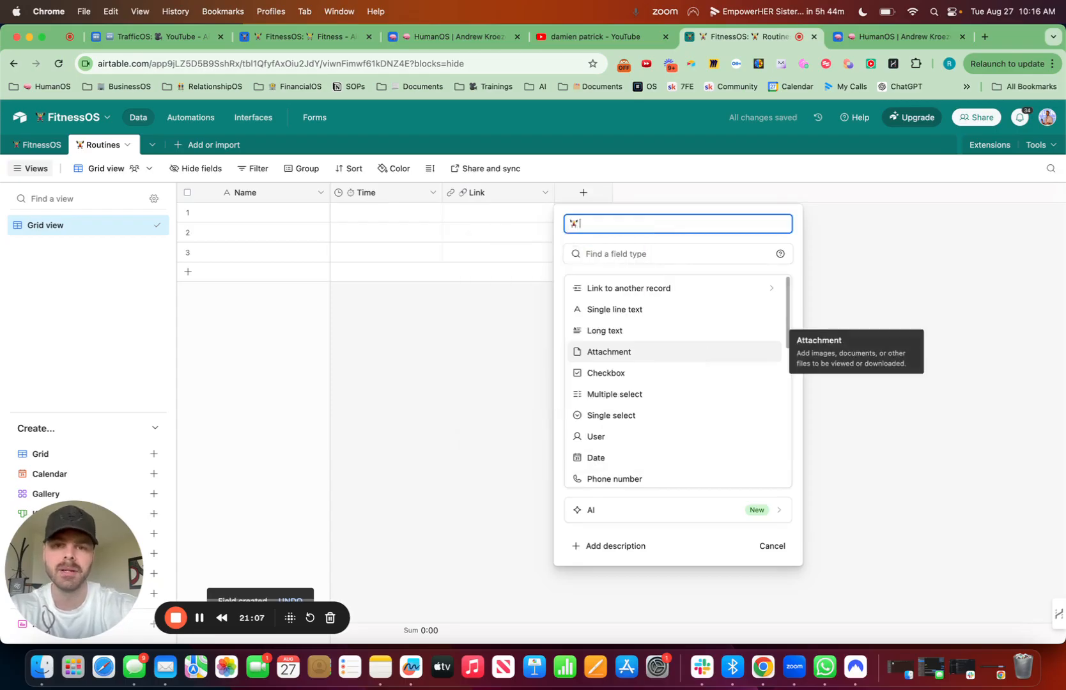
type("# of Exercises")
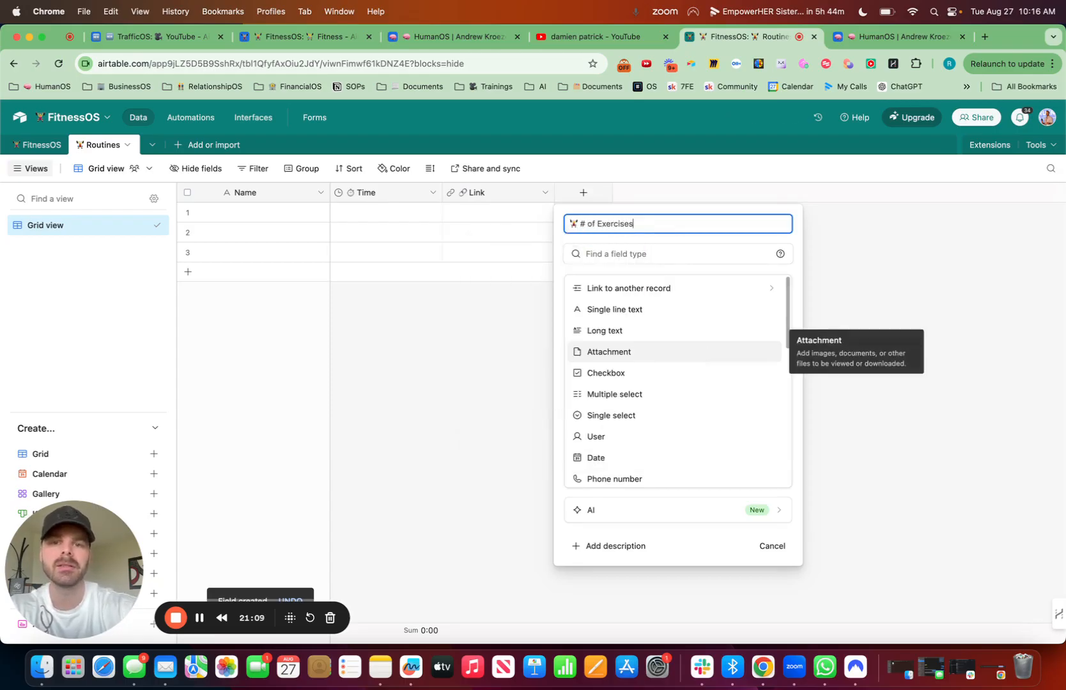
left_click(639, 253)
type("num")
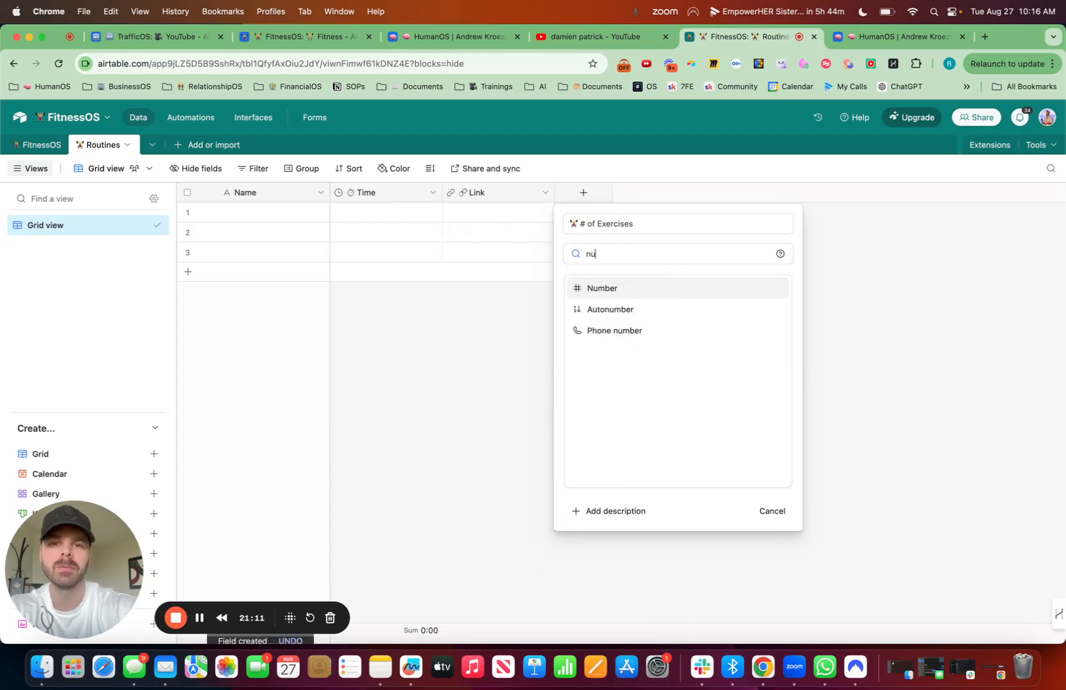
left_click(634, 281)
left_click(760, 579)
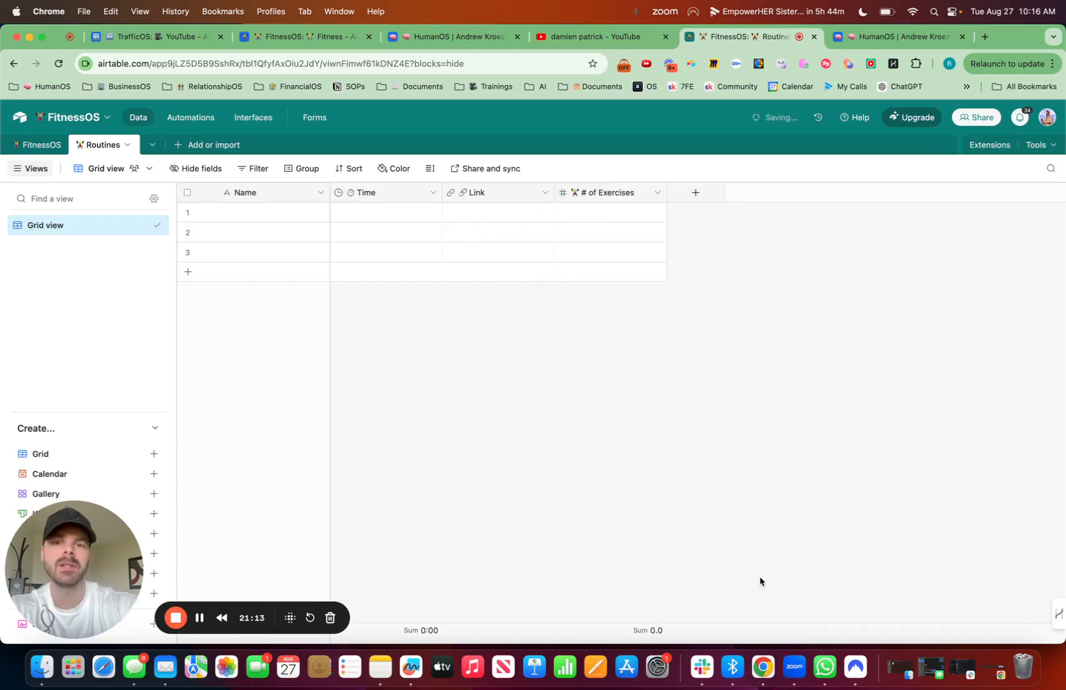
Step: Consult the HumanOS Routines fields and add a Number field named "# of Reps" with a flexed-biceps emoji to the FitnessOS Routines table
left_click(695, 193)
key("ctrl+super+space")
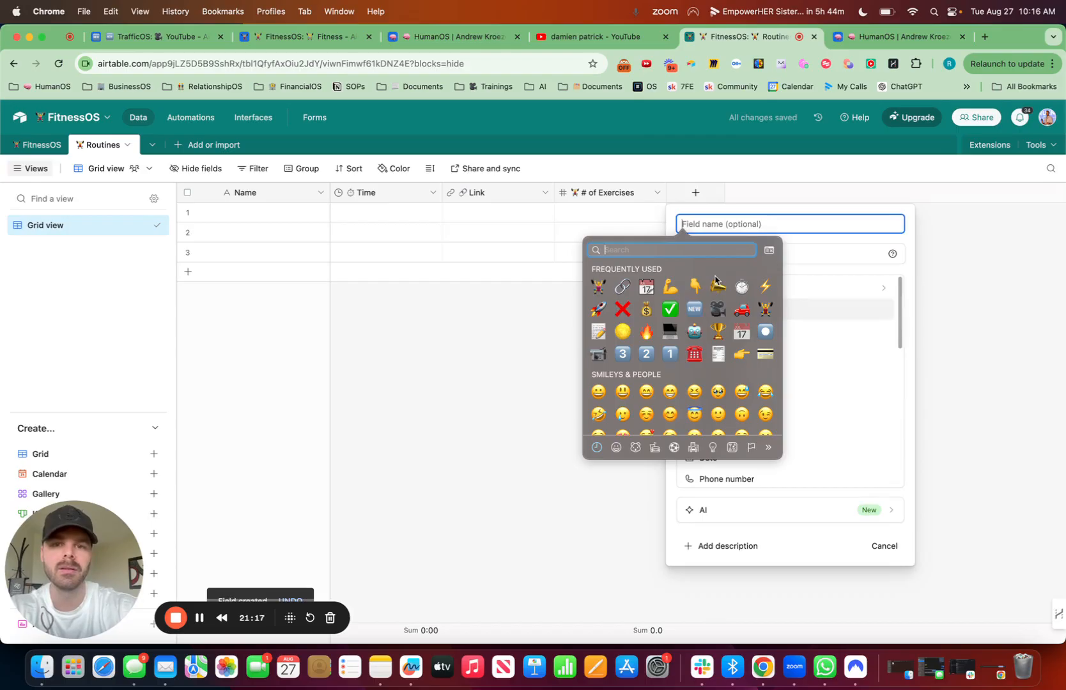
left_click(471, 40)
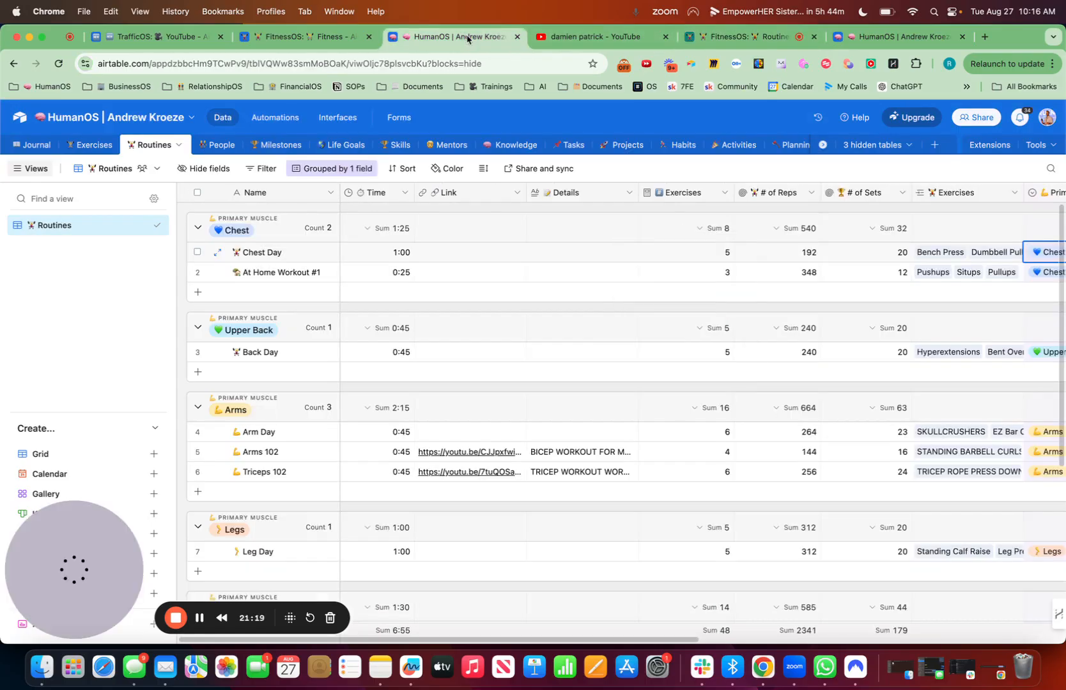
scroll(717, 274, "right", 5)
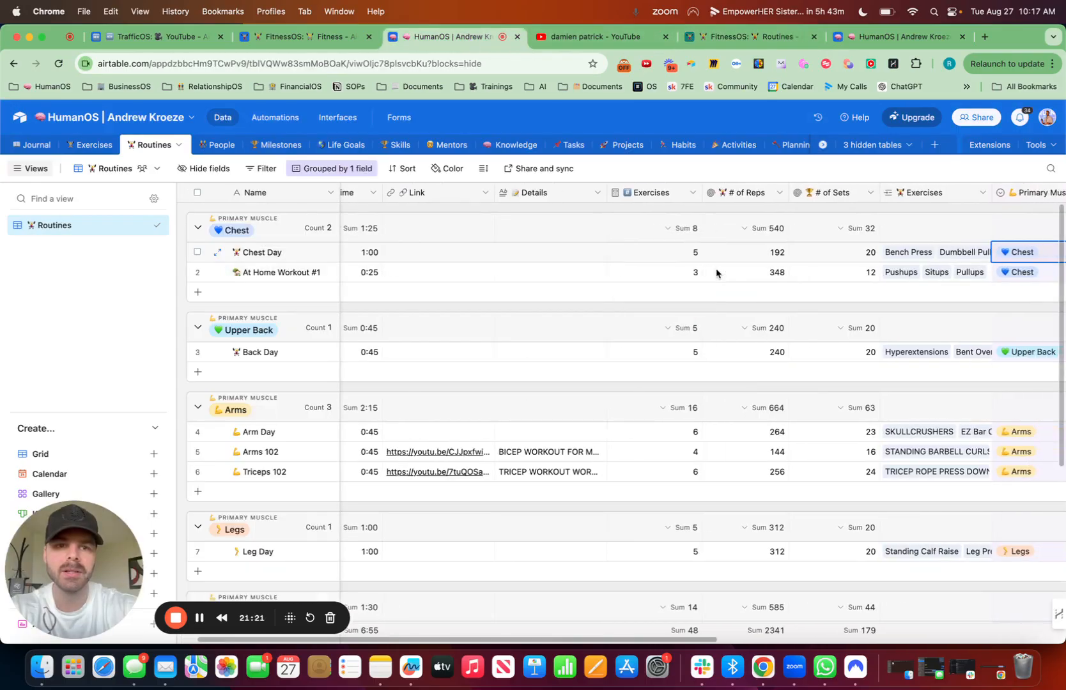
scroll(717, 274, "right", 2)
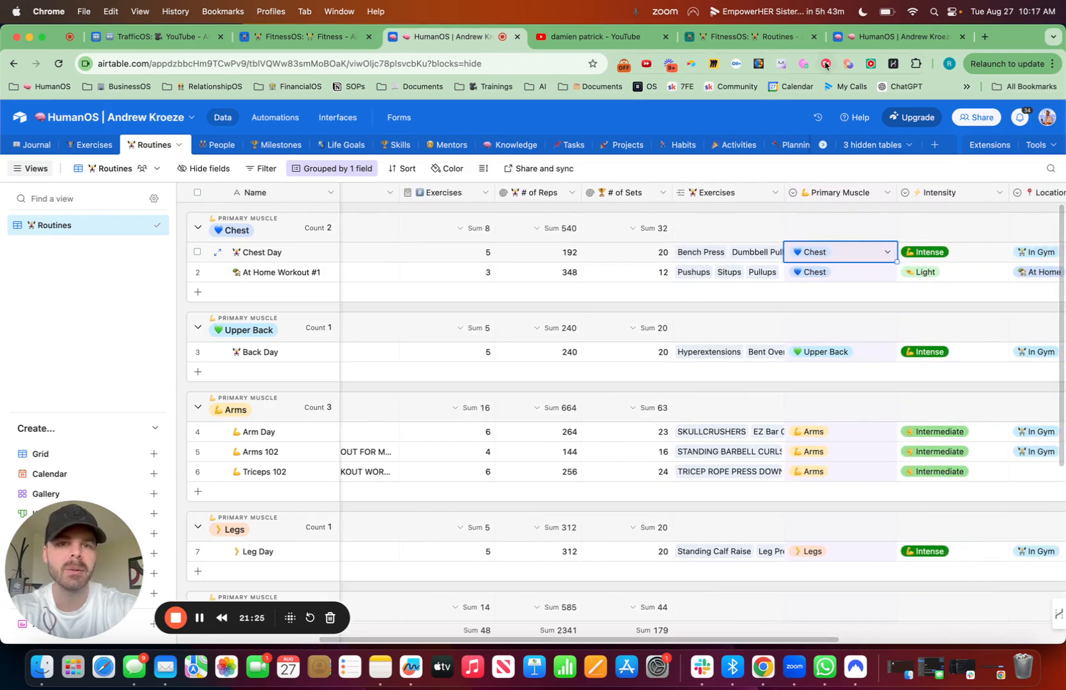
left_click(767, 37)
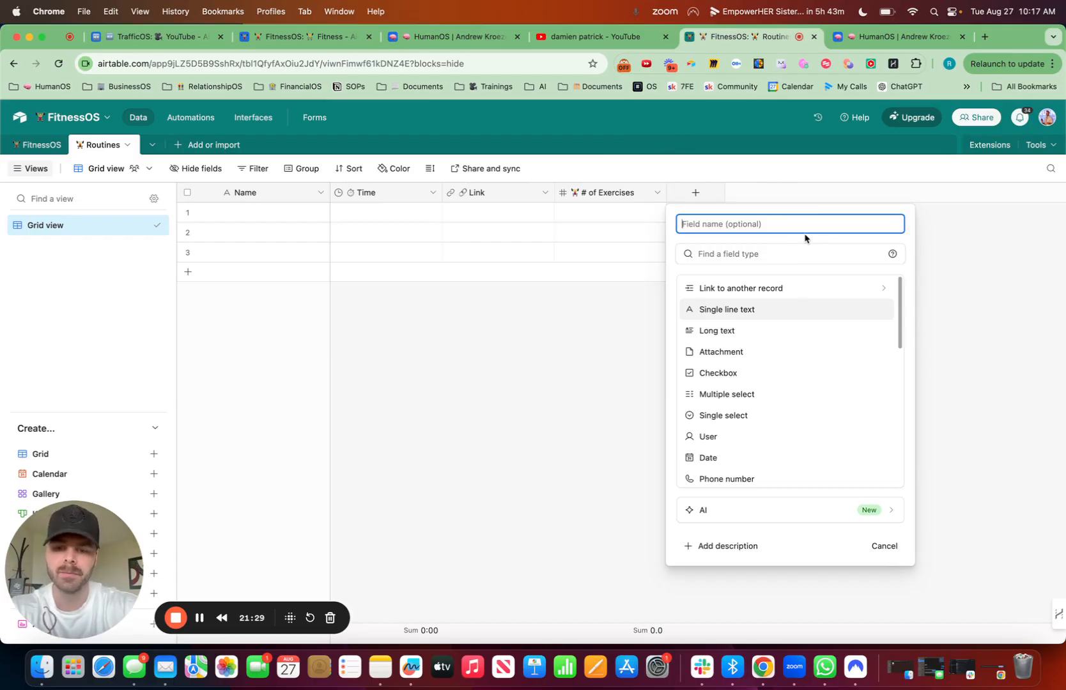
key("ctrl+super+space")
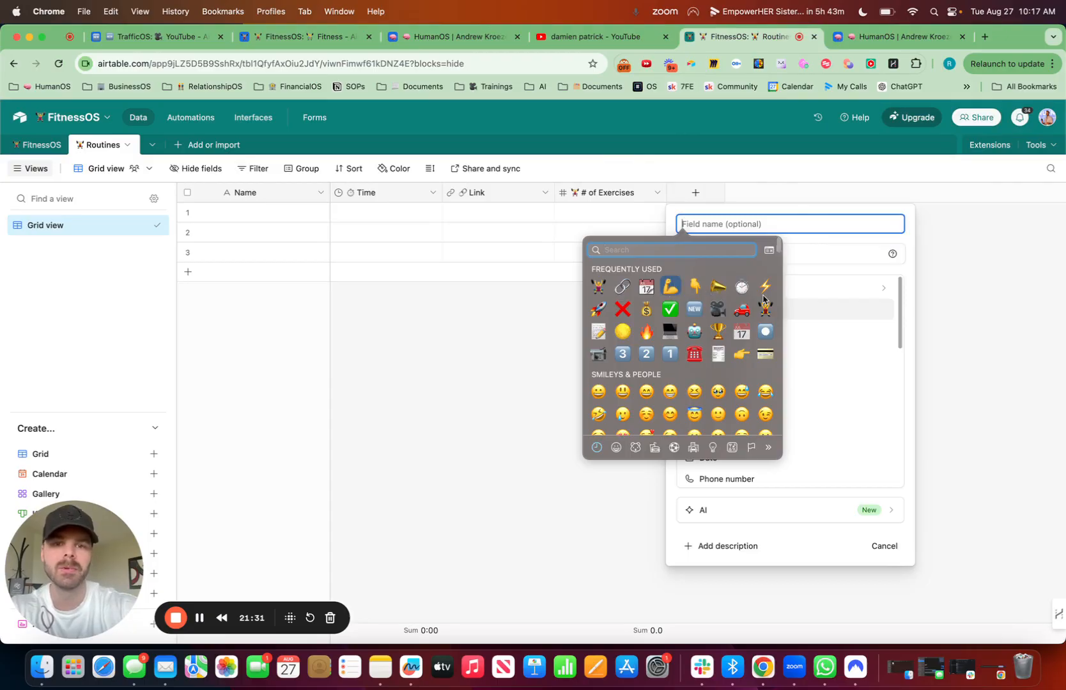
key("Return")
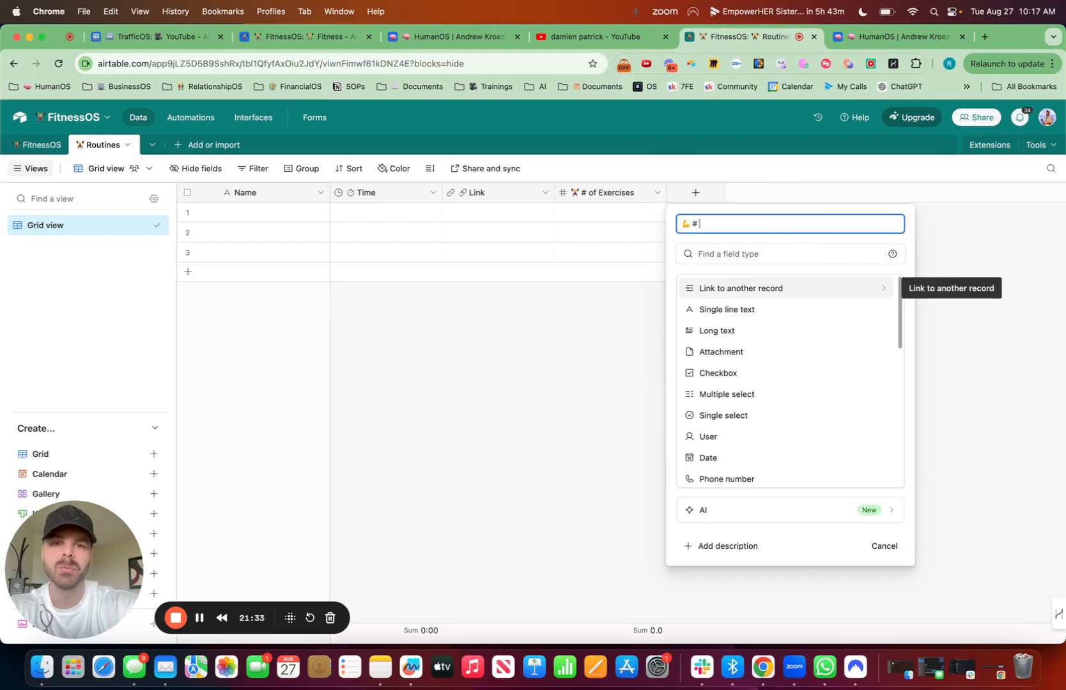
type("# of Reps")
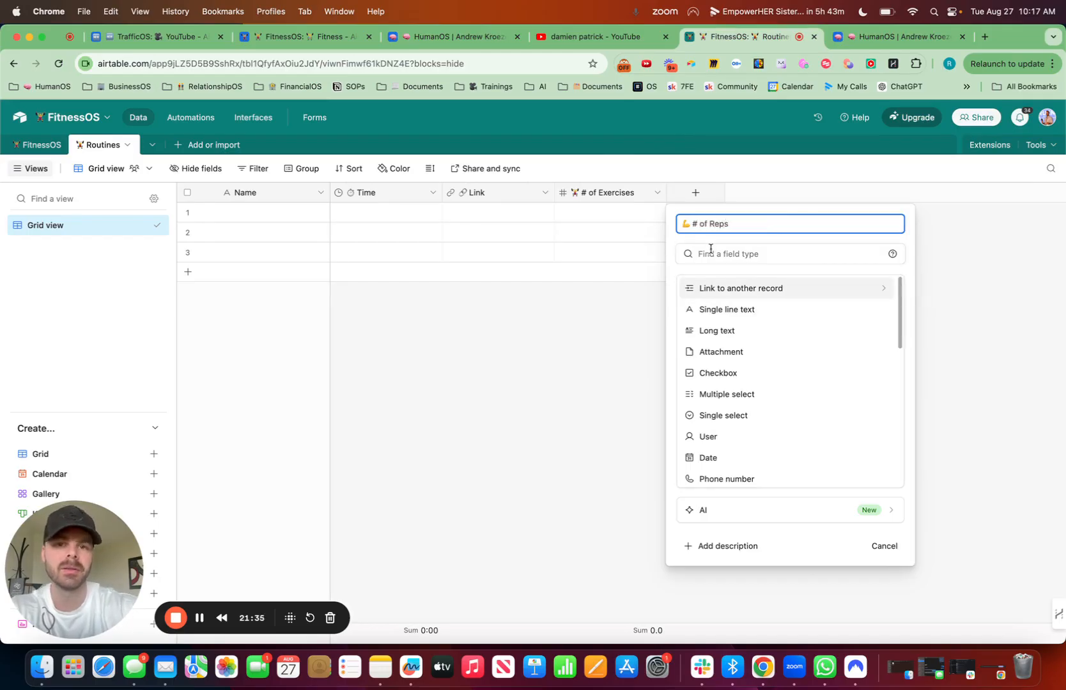
left_click(710, 253)
type("num")
left_click(730, 290)
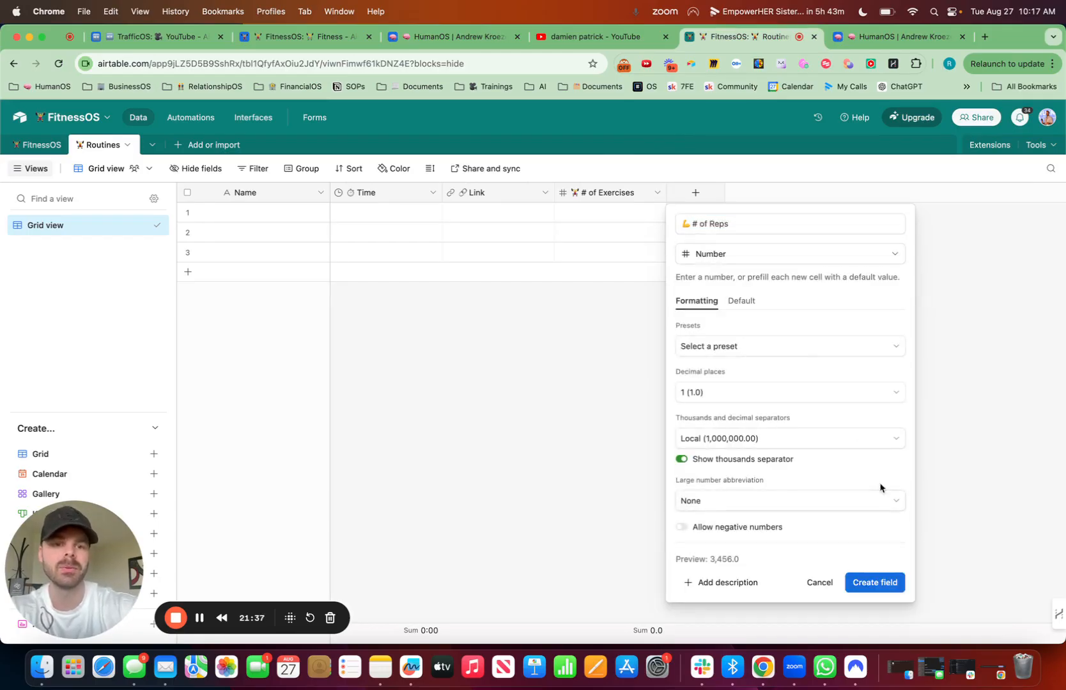
left_click(875, 582)
Step: Recheck the HumanOS Routines fields and add a Number field named "# of Sets" with a trophy emoji to the FitnessOS Routines table
left_click(808, 194)
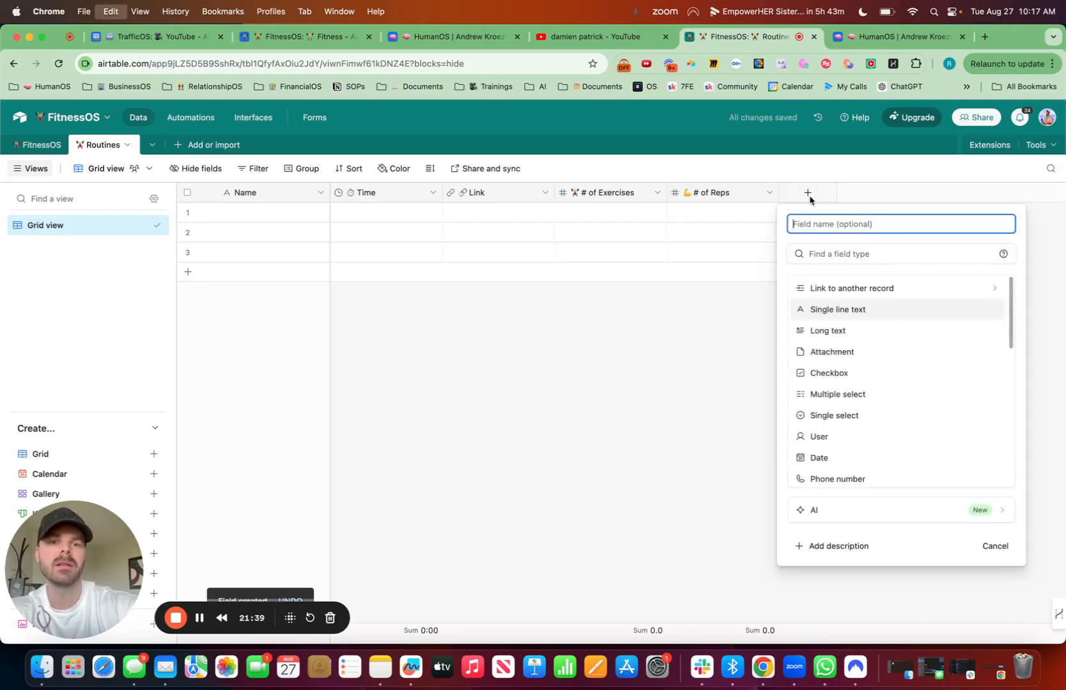
key("ctrl+super+space")
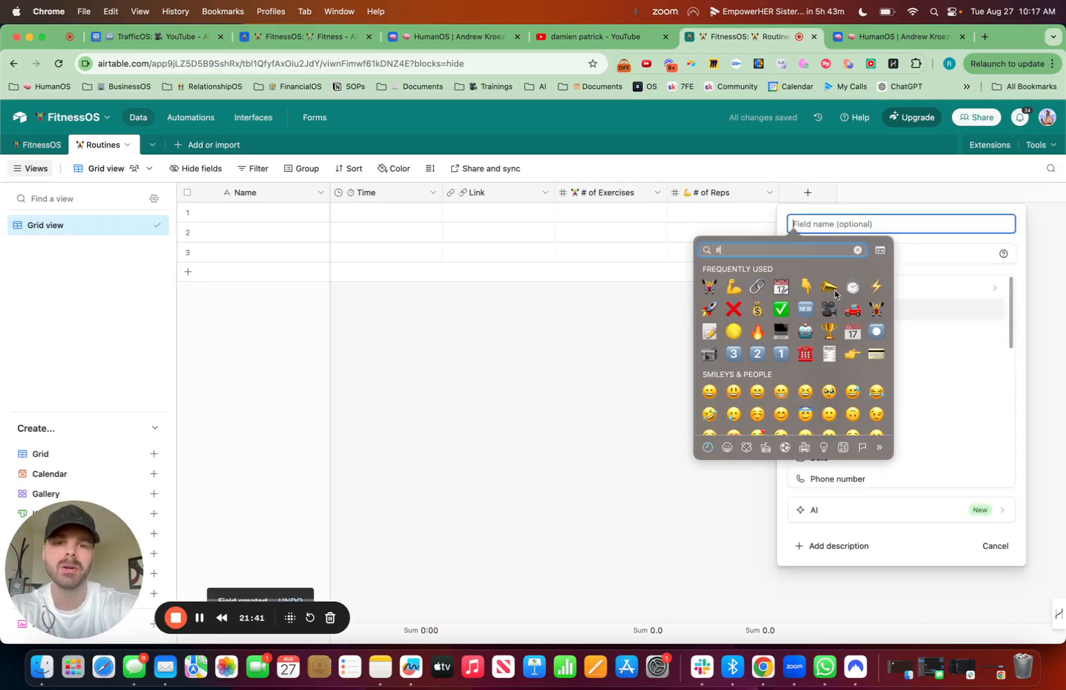
key("BackSpace")
key("BackSpace")
key("BackSpace")
key("BackSpace")
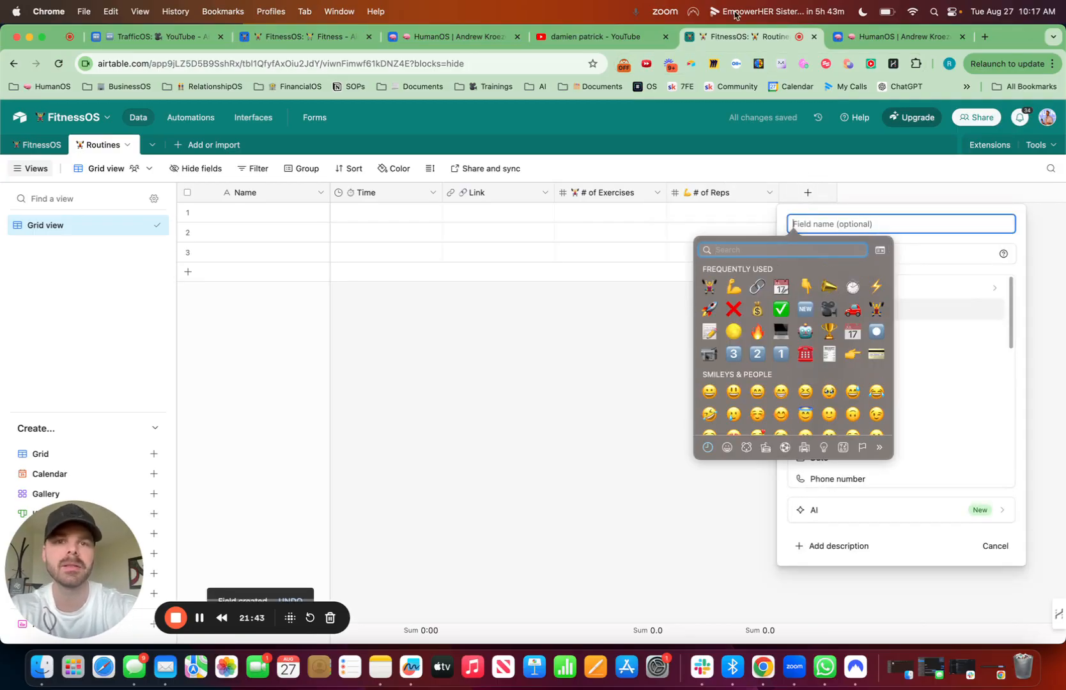
left_click(460, 40)
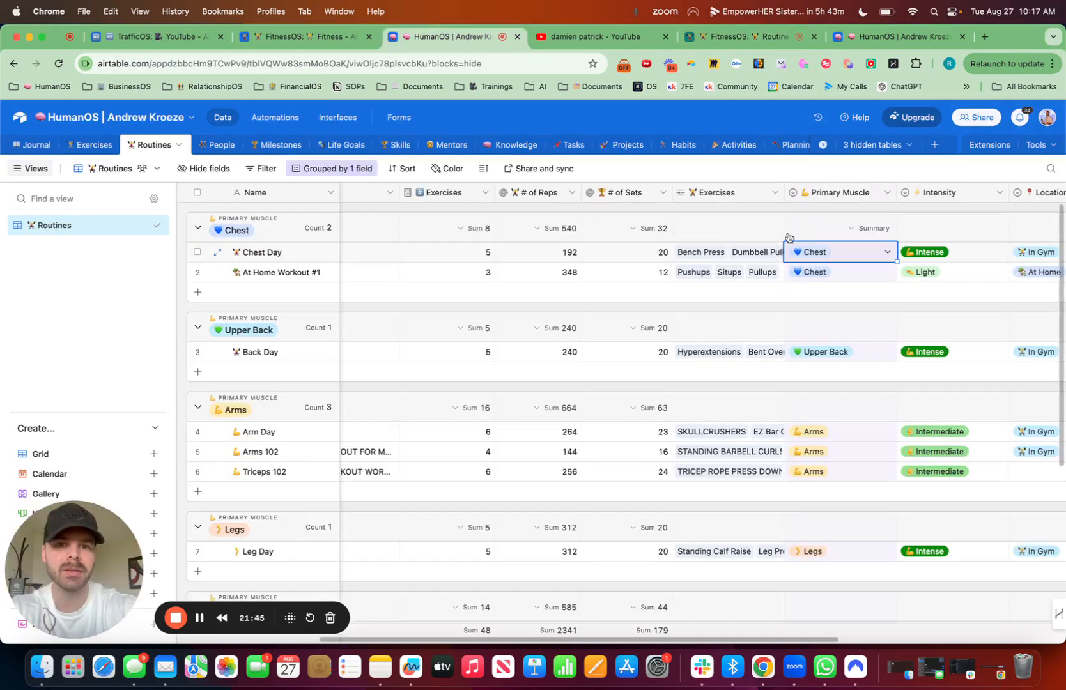
left_click(748, 36)
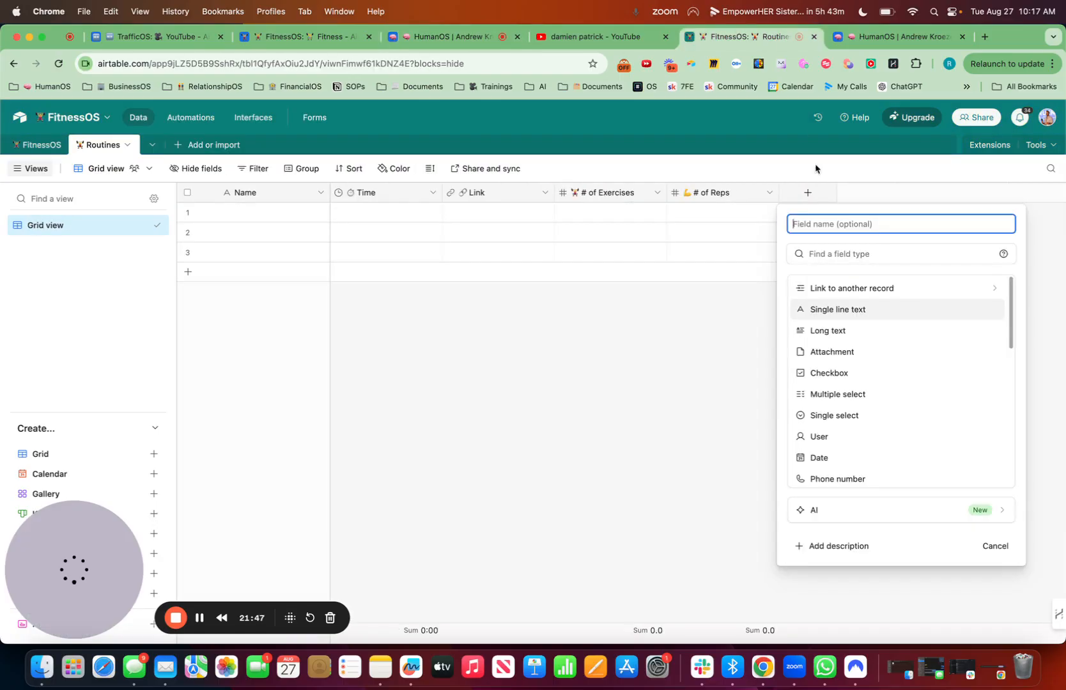
key("ctrl+super+space")
type("trophy")
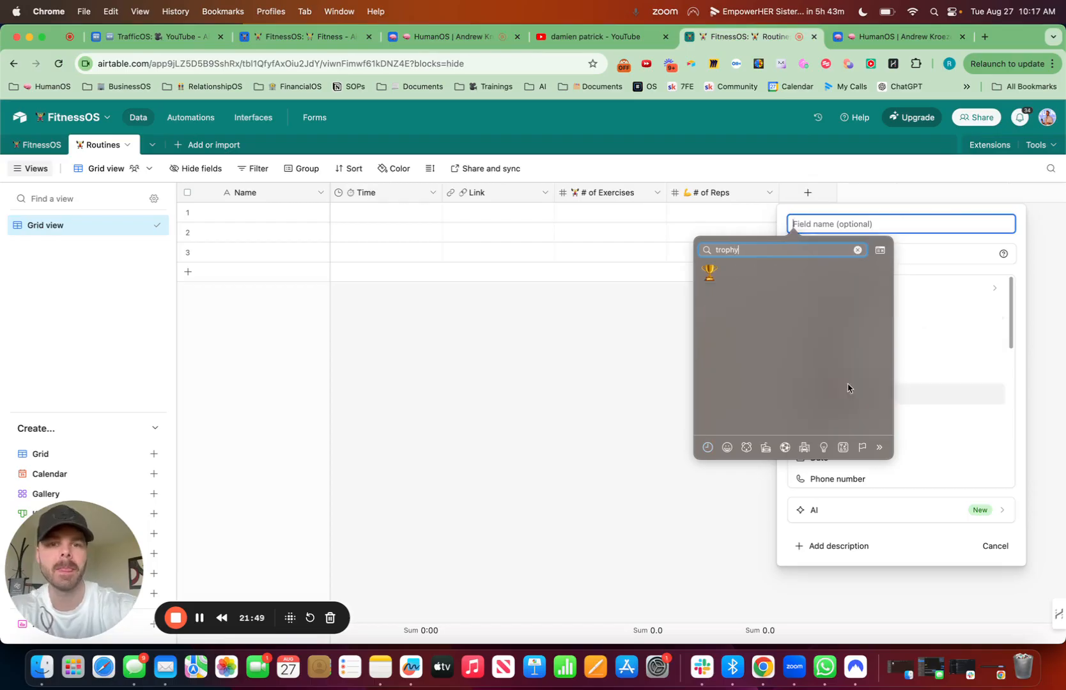
key("Return")
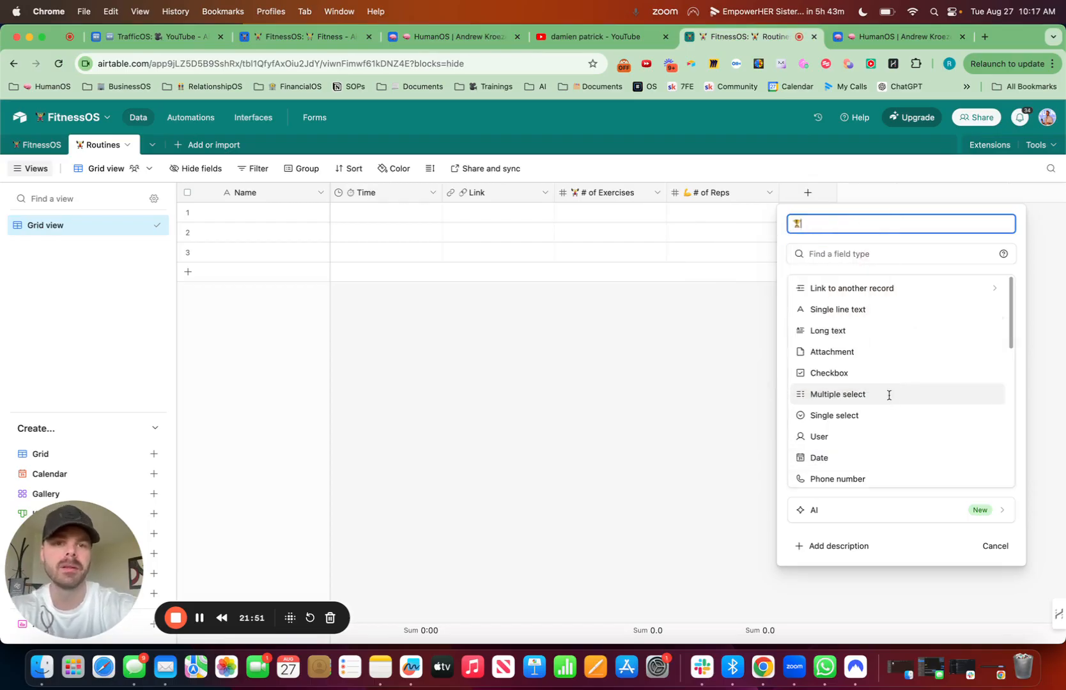
type("# of")
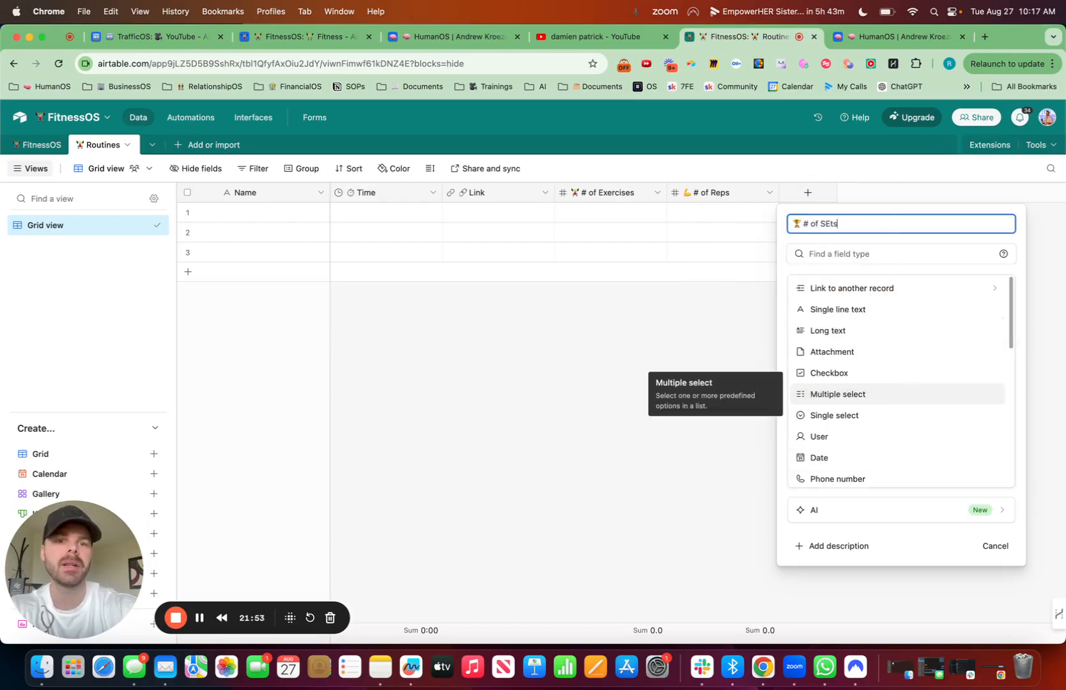
type(" Sets")
left_click(848, 252)
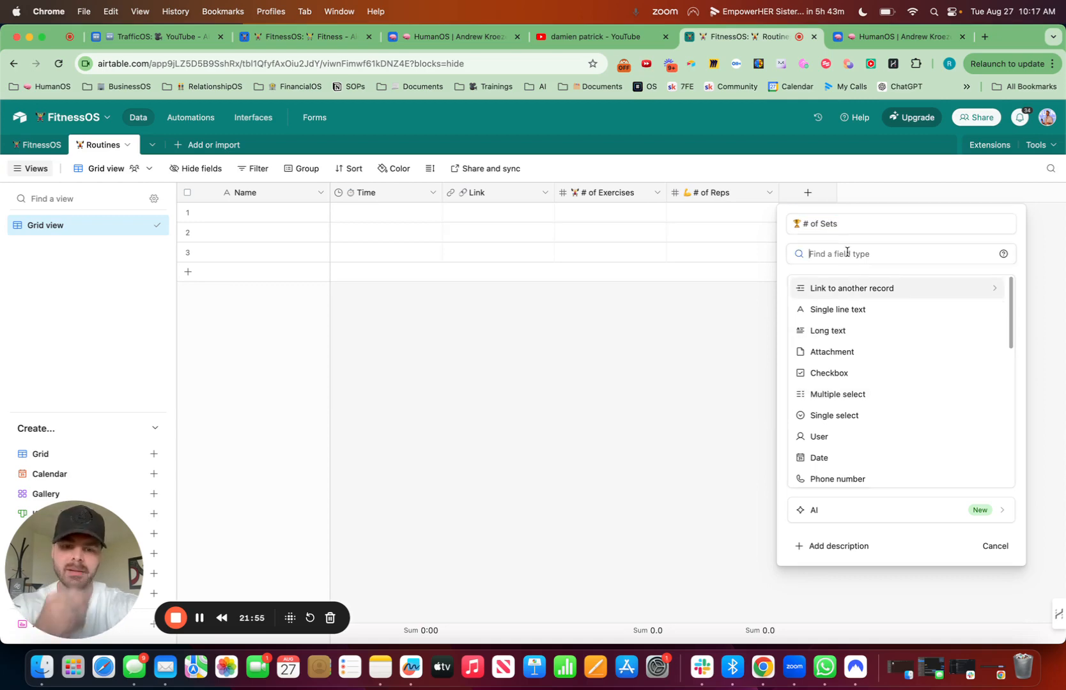
type("num")
left_click(858, 290)
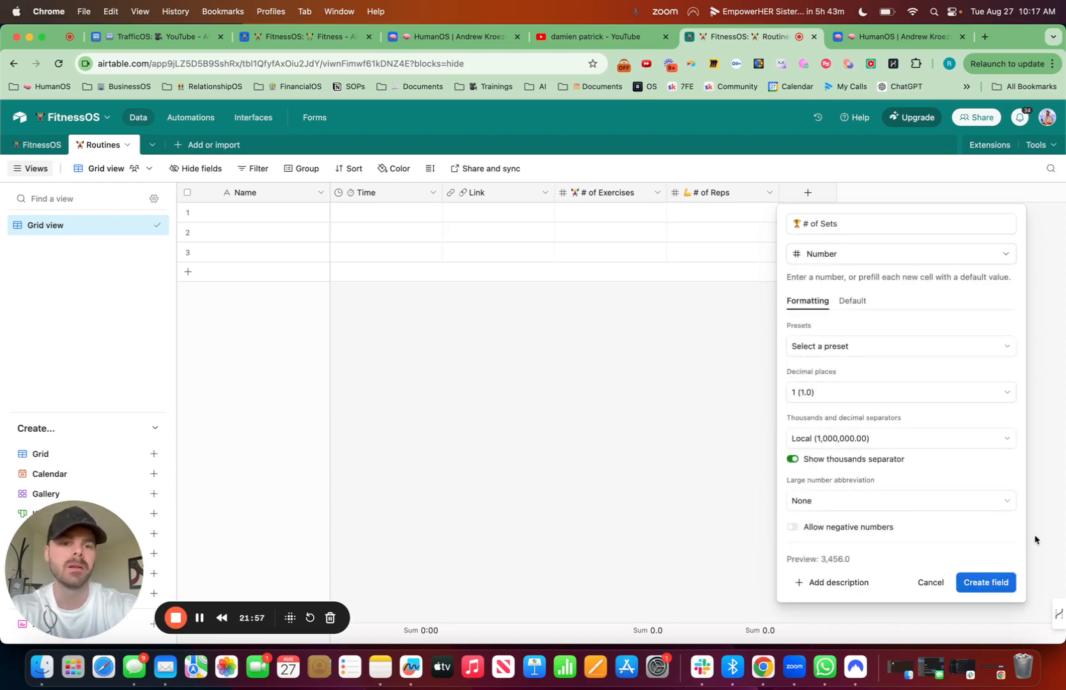
left_click(988, 583)
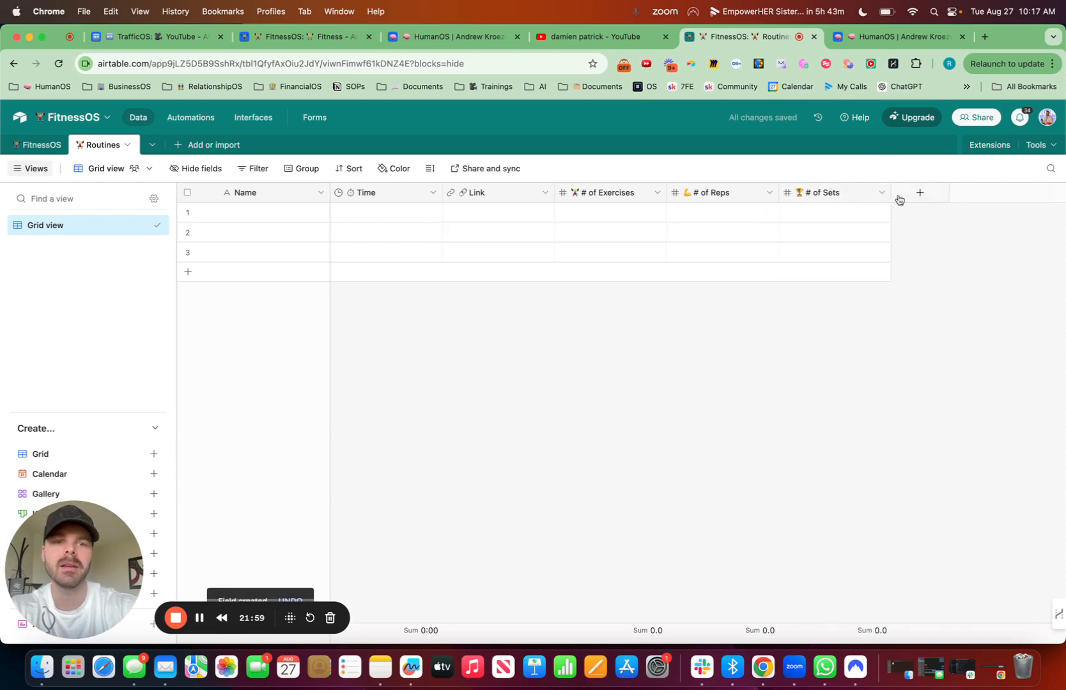
Step: Add a Long text field named "Details" with a memo emoji in front and rich text formatting enabled to the Routines table
left_click(917, 197)
key("ctrl+super+space")
type("w")
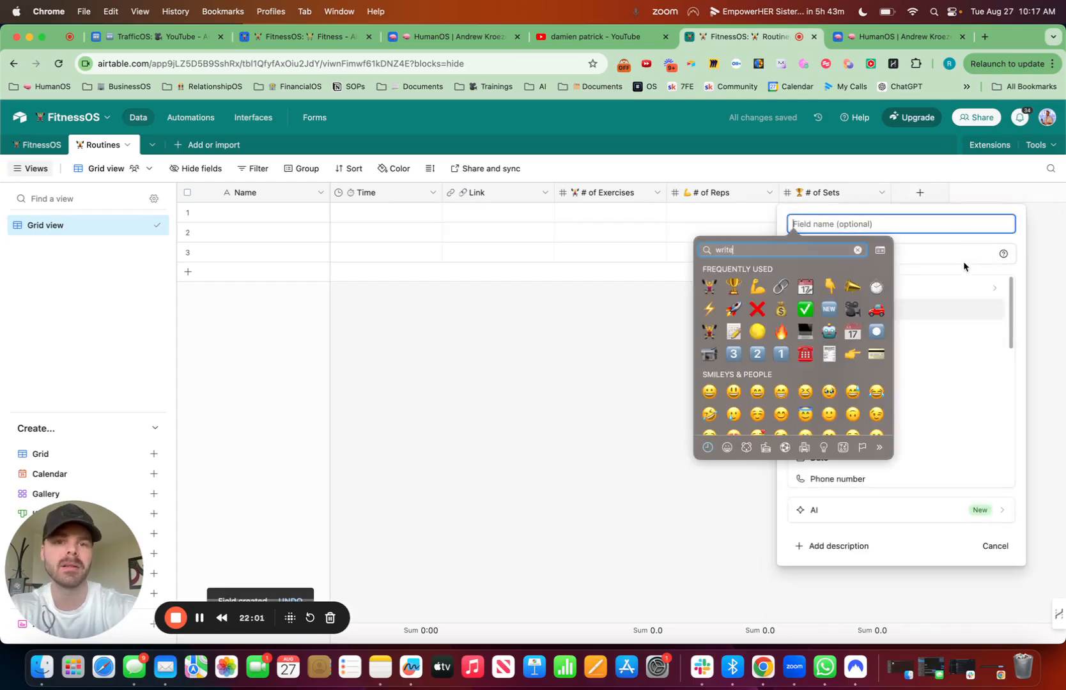
type("rite")
left_click(734, 273)
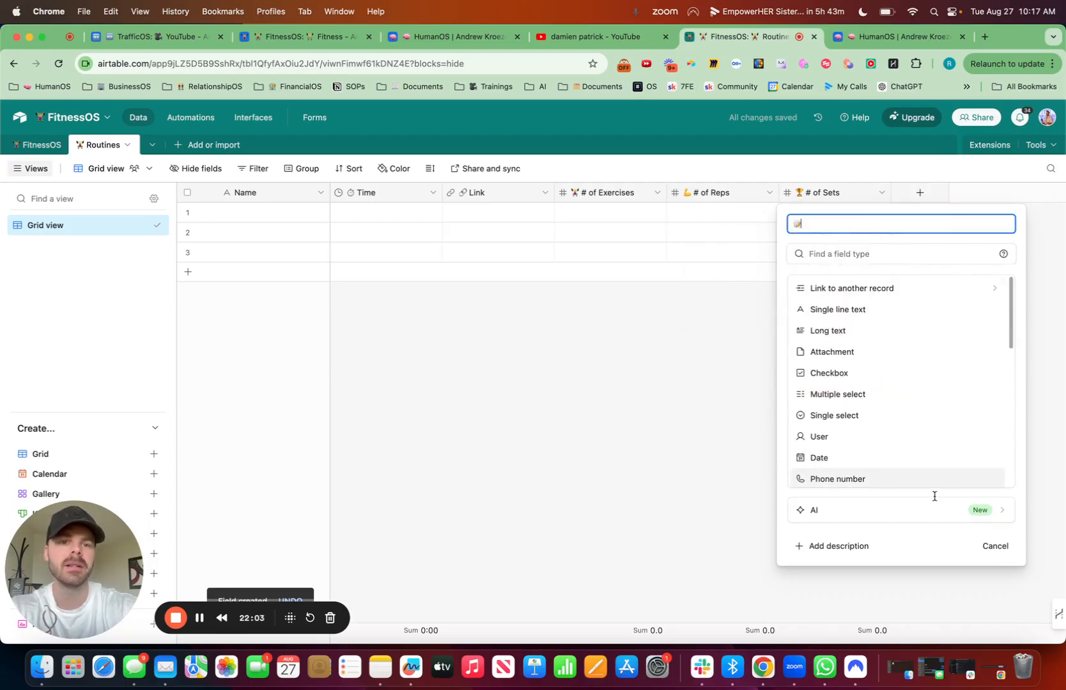
type("Details")
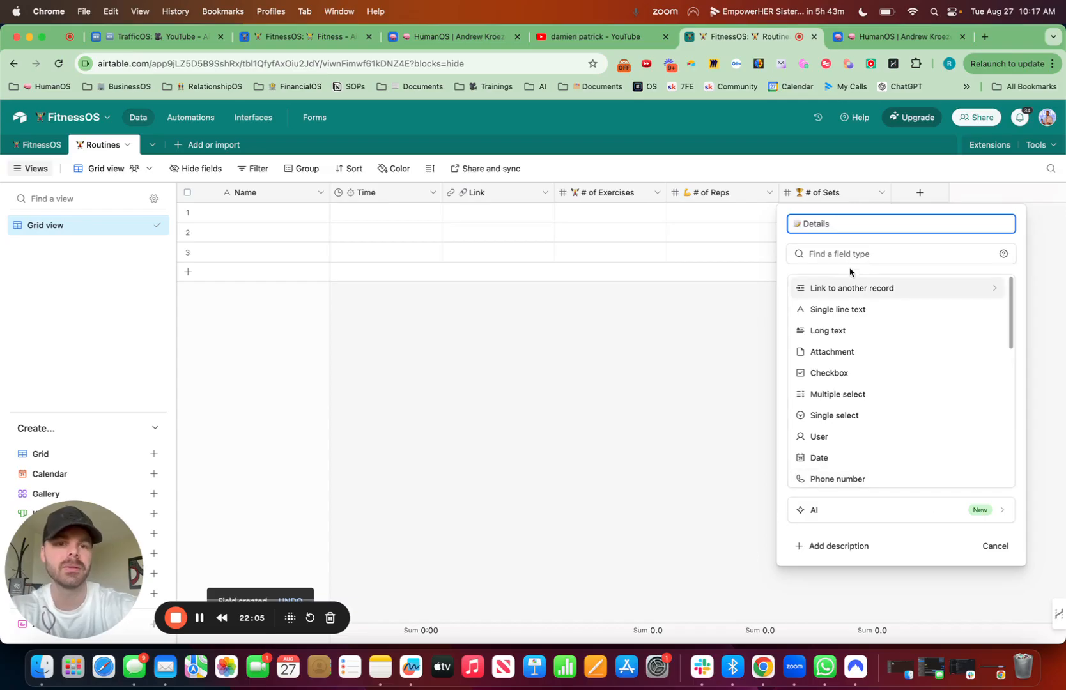
left_click(834, 331)
left_click(730, 300)
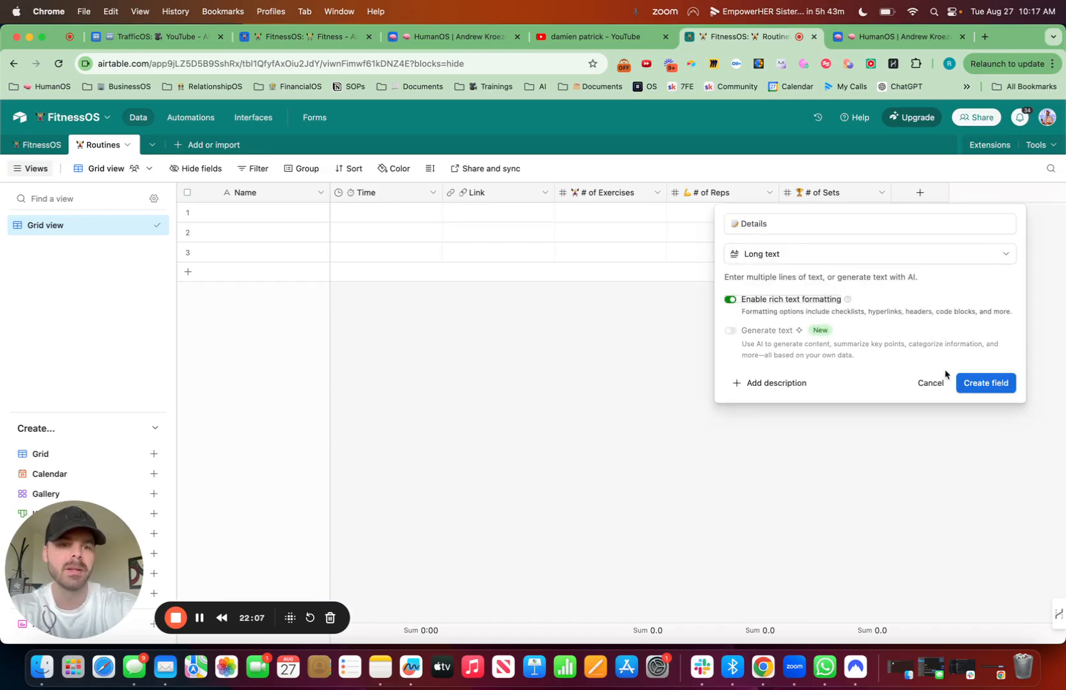
left_click(982, 382)
Step: Add a linked-record field named "FitnessOS" with a weightlifter emoji, linking to the FitnessOS table without any lookup fields
left_click(1034, 190)
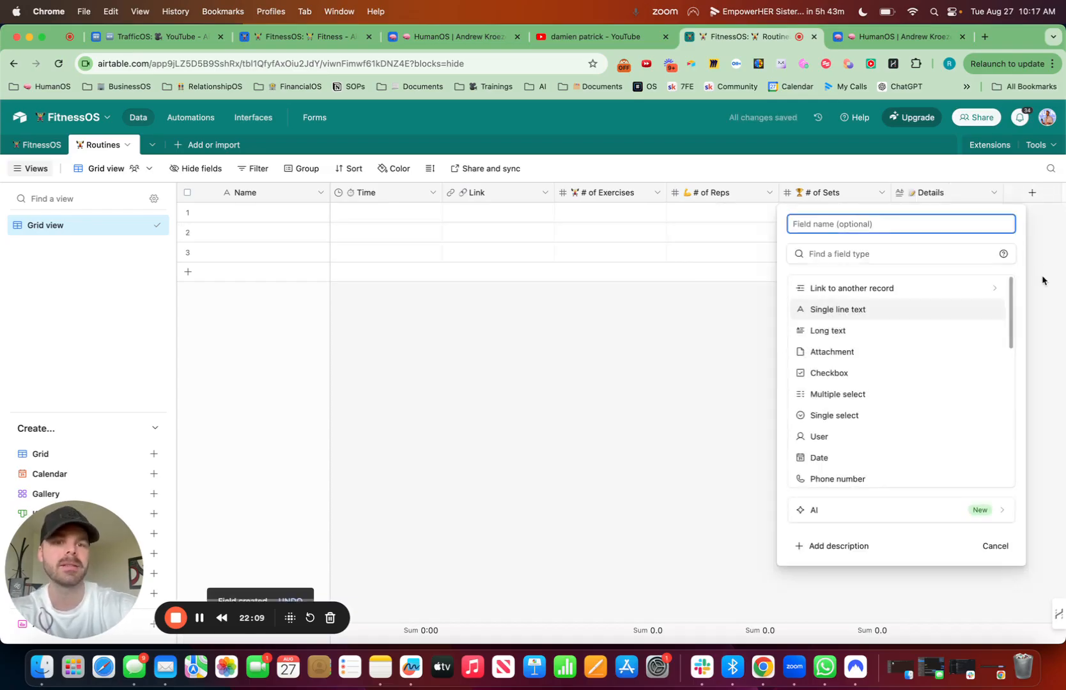
key("ctrl+super+space")
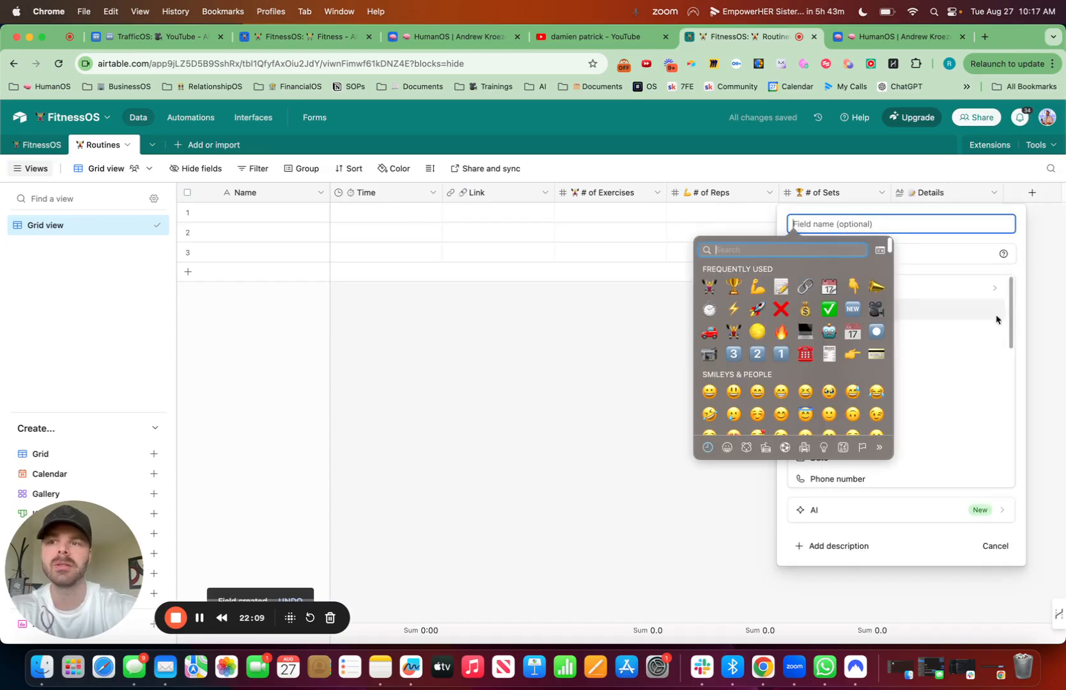
left_click(713, 288)
type("Fitnes")
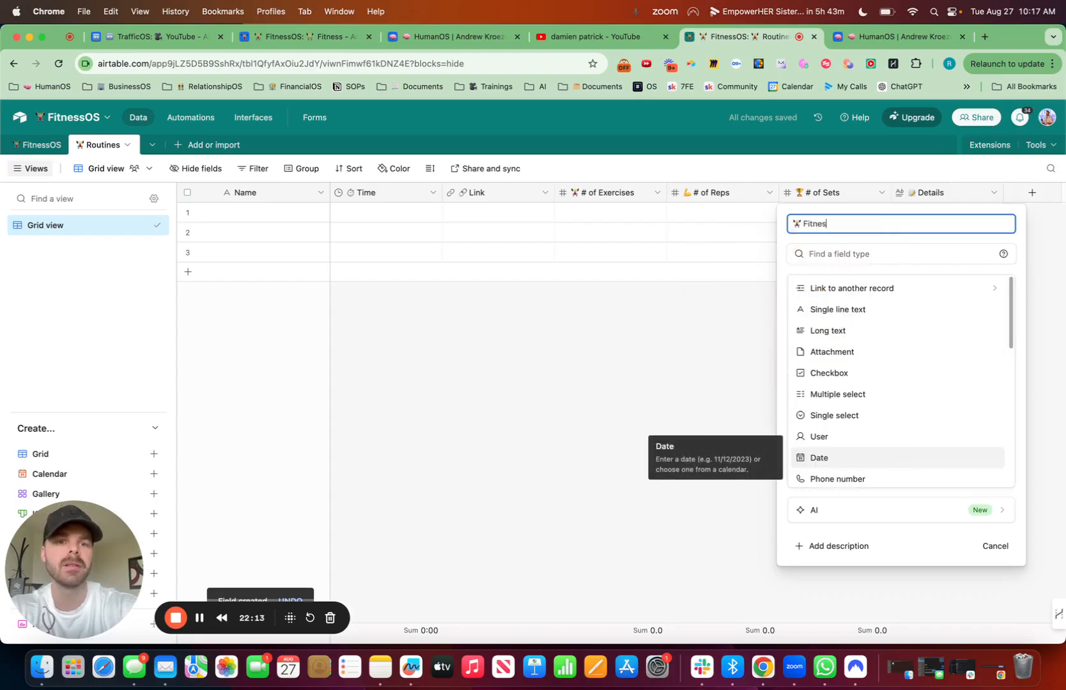
type("sOS")
left_click(869, 288)
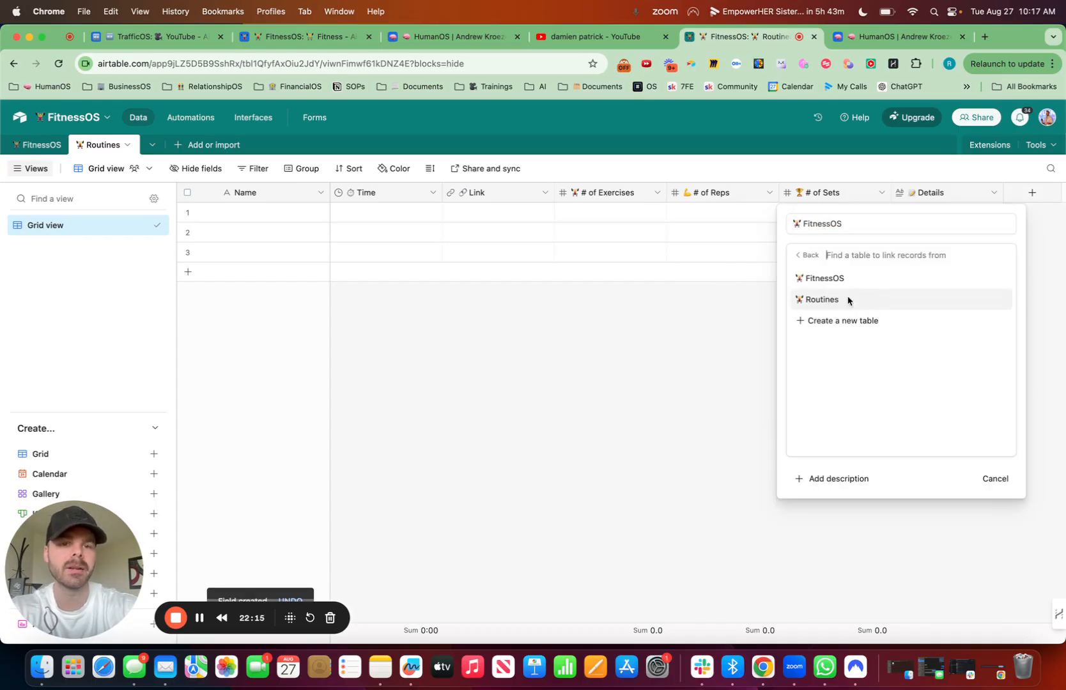
left_click(839, 279)
left_click(984, 372)
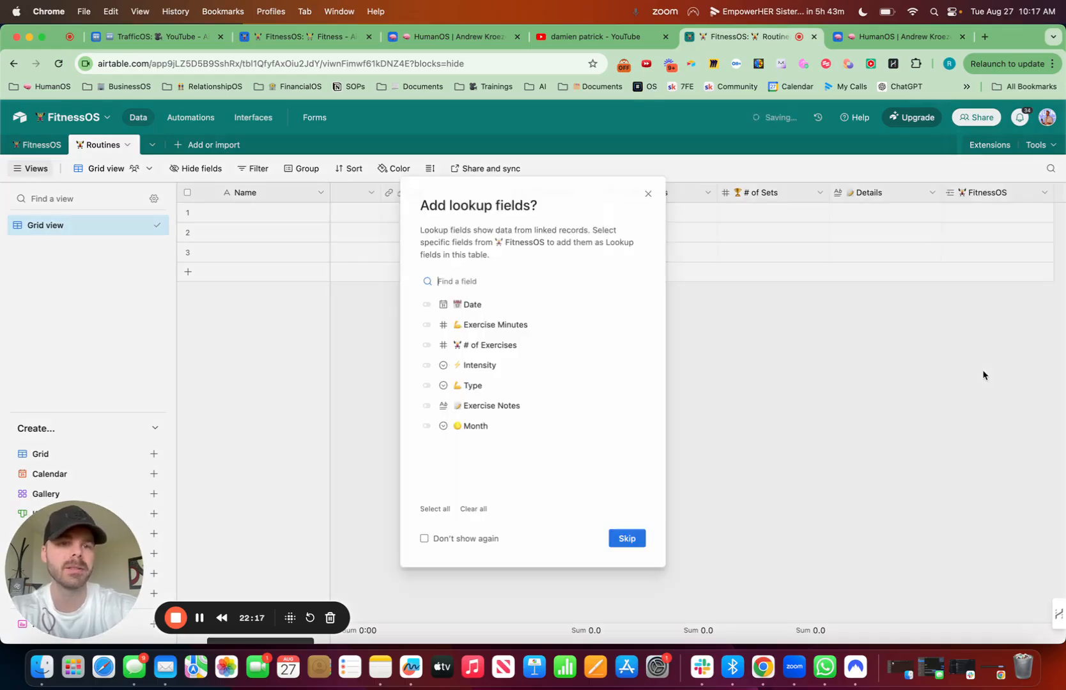
left_click(627, 538)
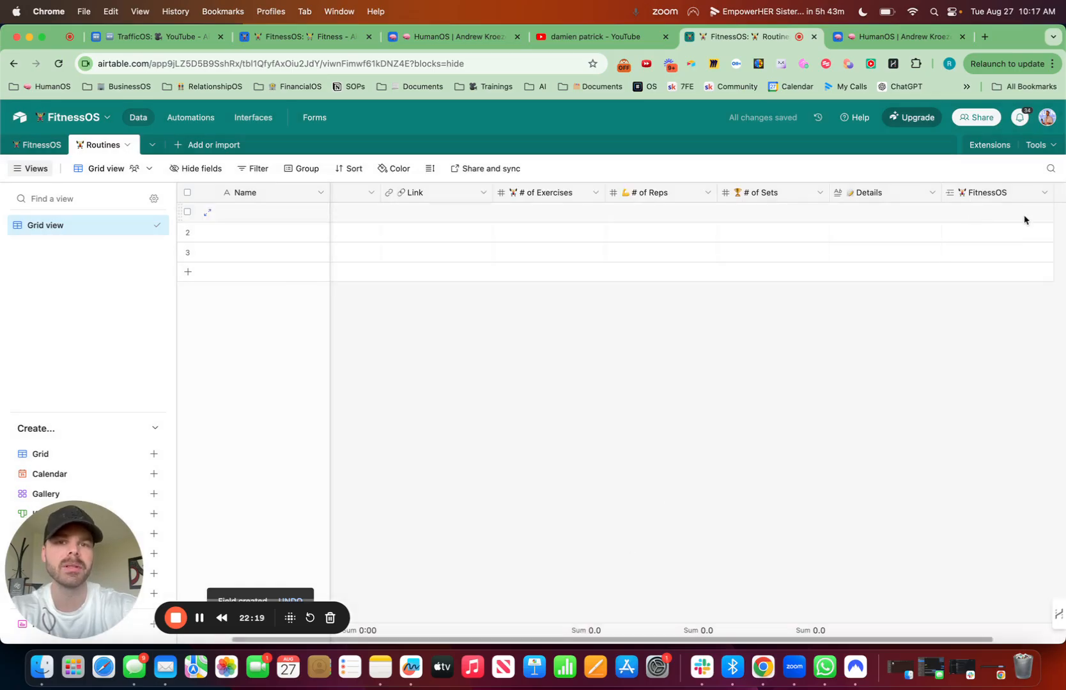
Step: Add a Single line text field named "Intensity" with a lightning emoji in front to the Routines table
scroll(1024, 220, "right", 2)
left_click(999, 190)
key("ctrl+super+space")
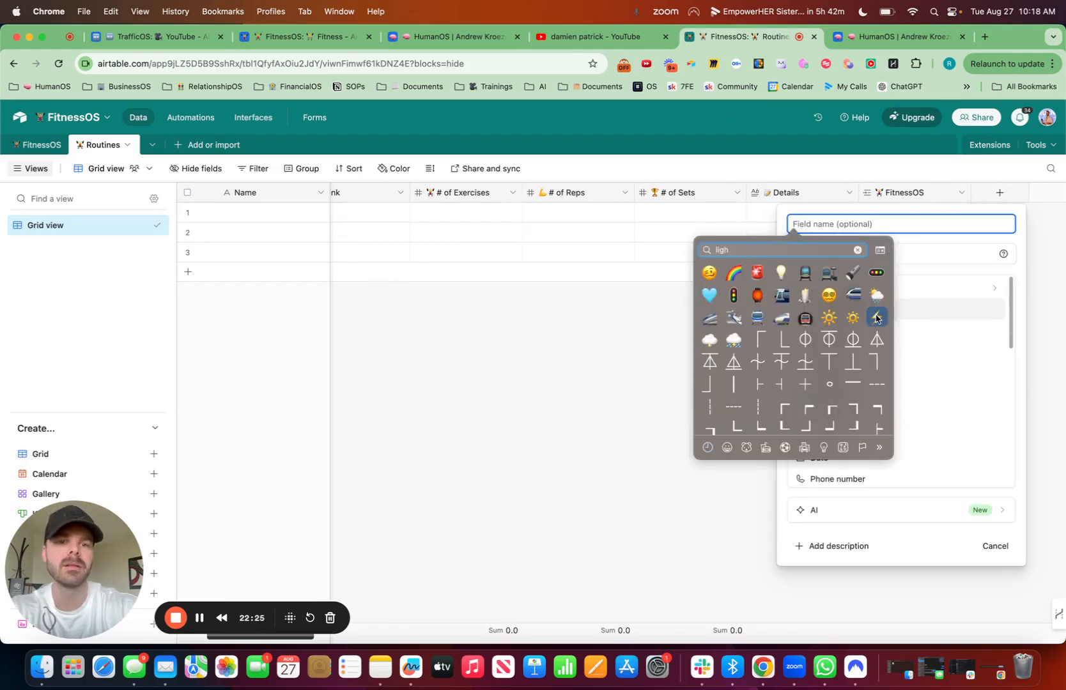
left_click(874, 317)
type("Intensity")
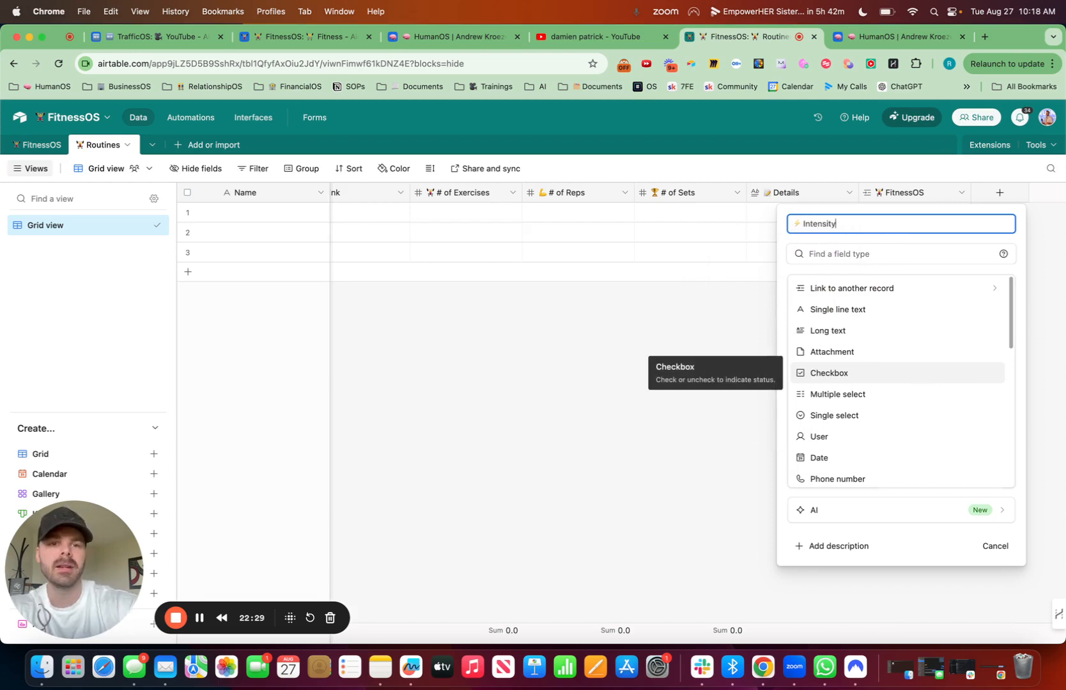
left_click(859, 309)
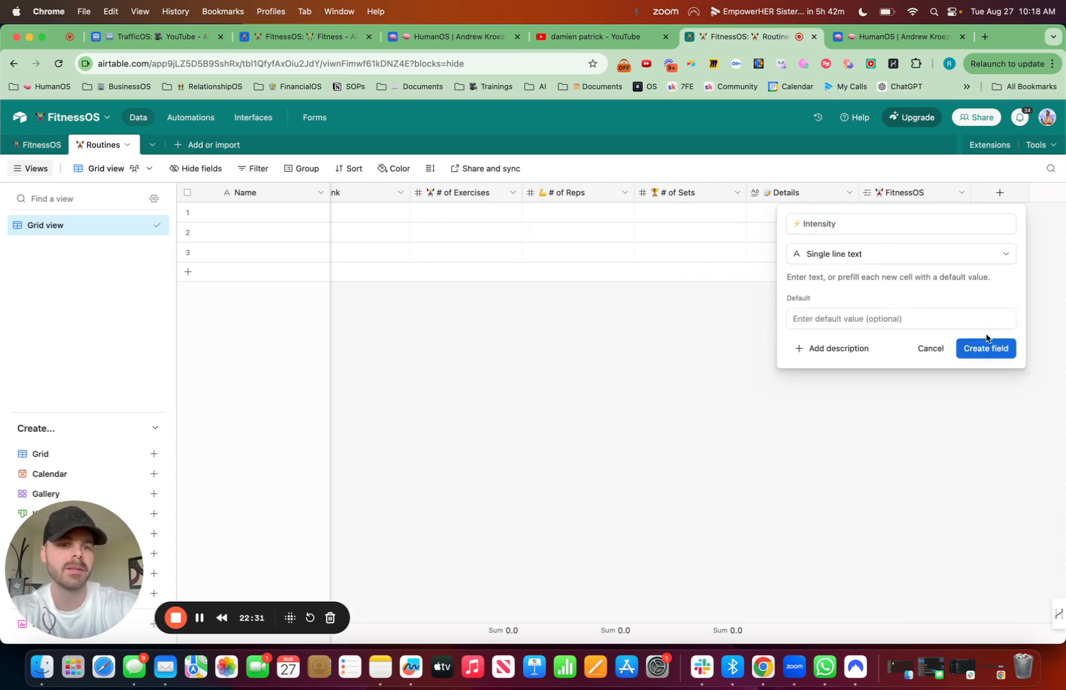
left_click(987, 348)
Step: Paste the copied "Chest" option into the first cell of the Intensity field and inspect its option list
double_click(958, 207)
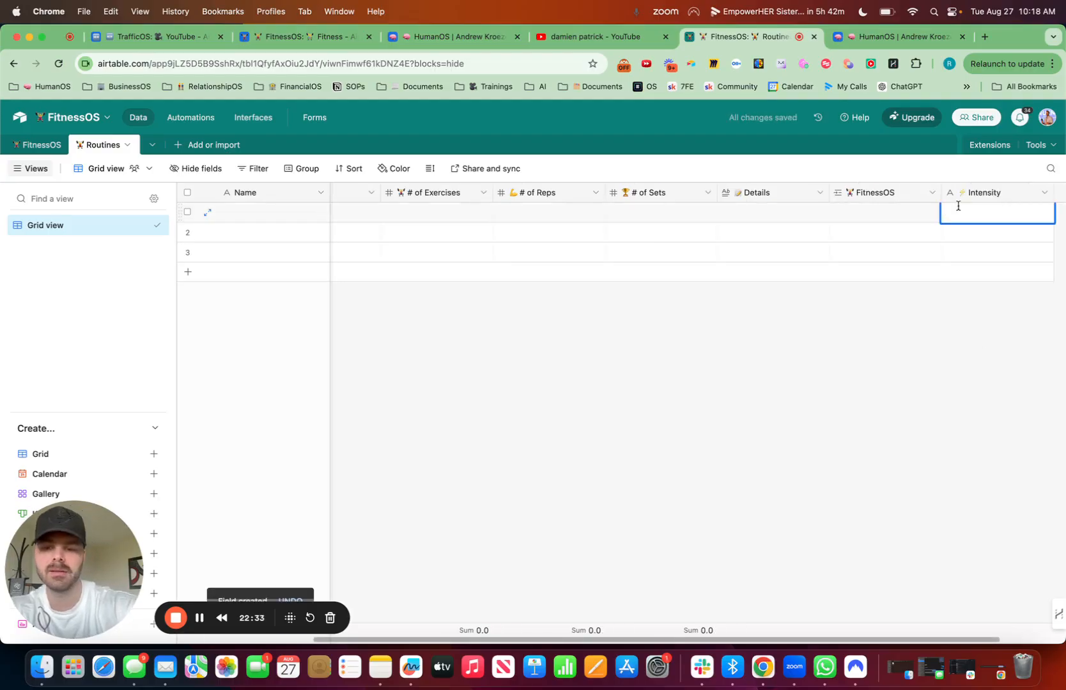
key("Escape")
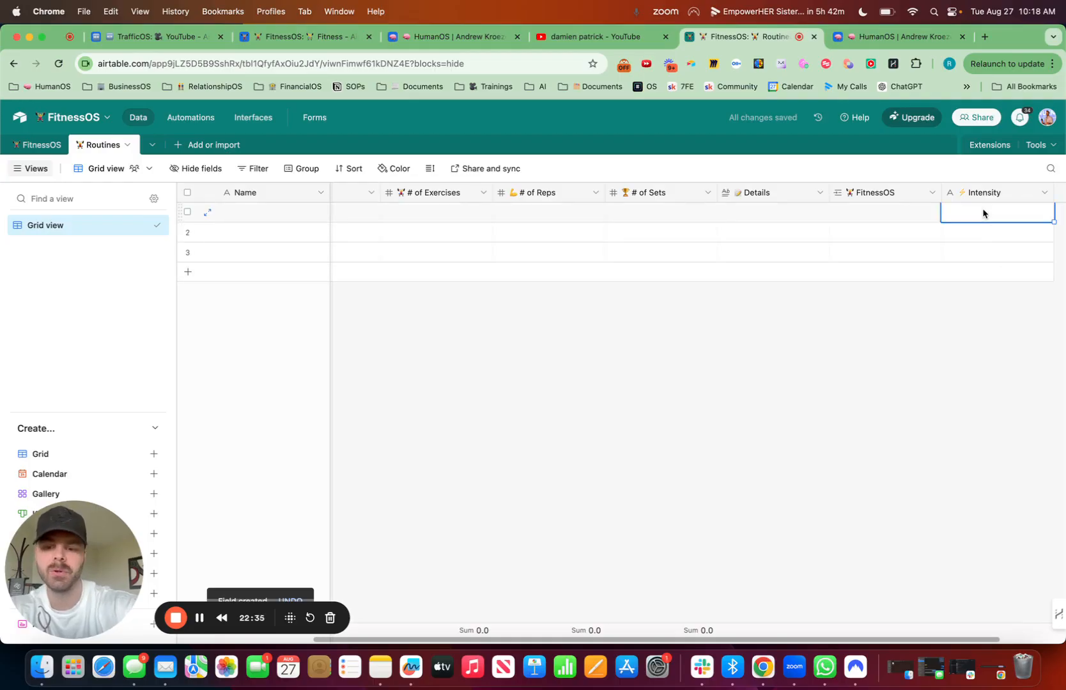
type("Chest")
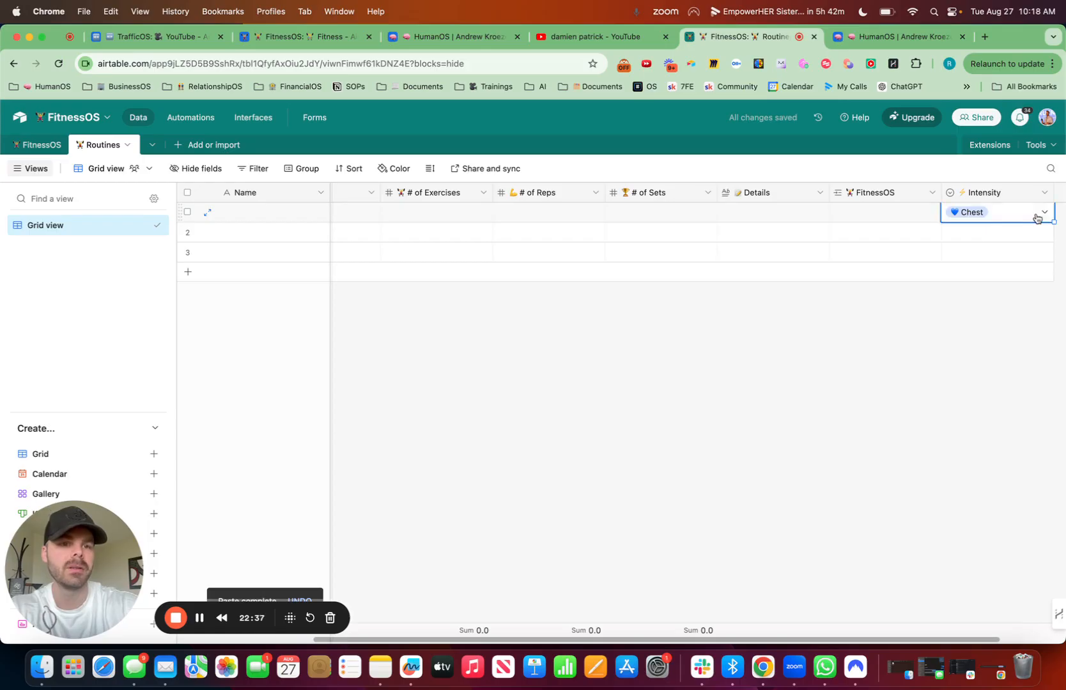
left_click(1036, 217)
left_click(821, 417)
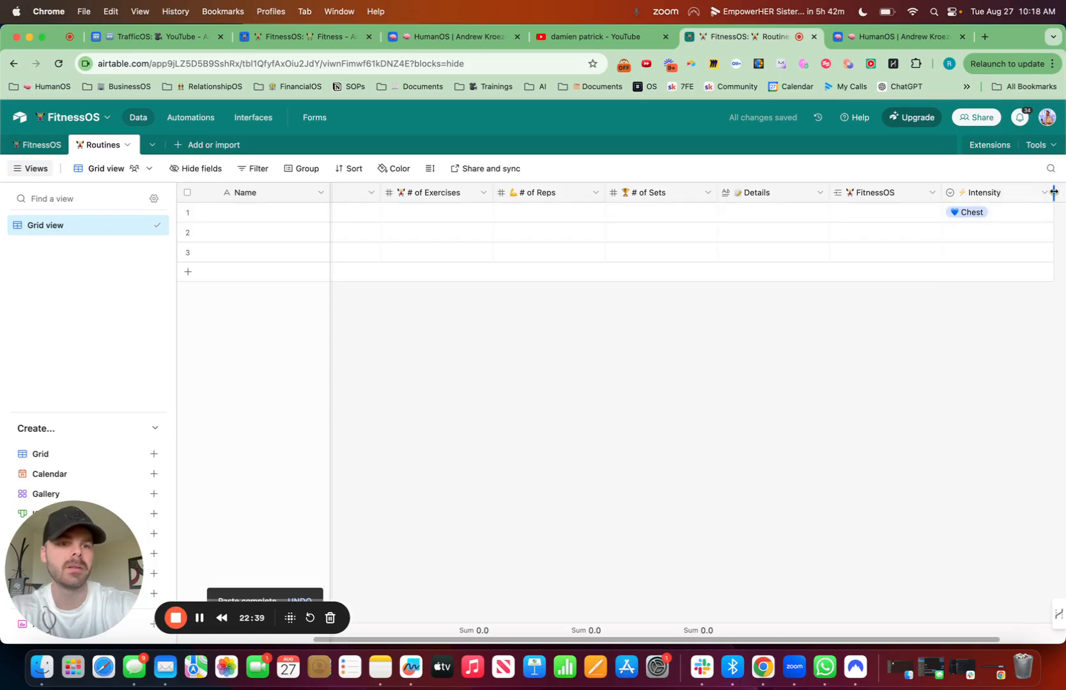
Step: Copy the Chest Day record's Primary Muscle value "Chest" from the HumanOS Routines table
left_click(913, 42)
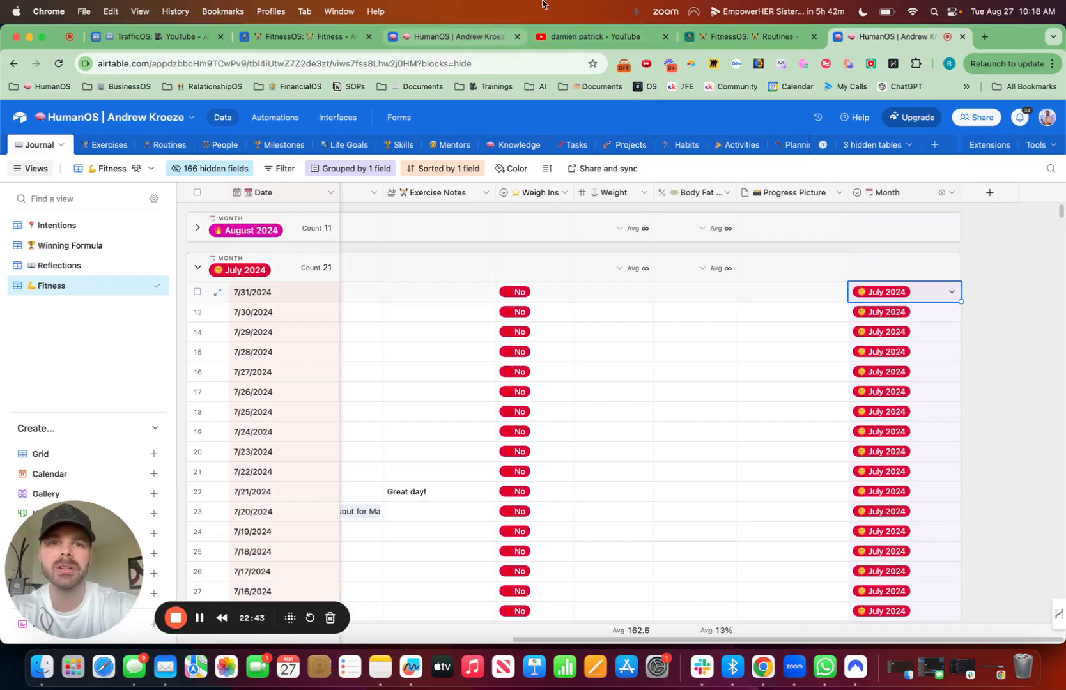
left_click(758, 39)
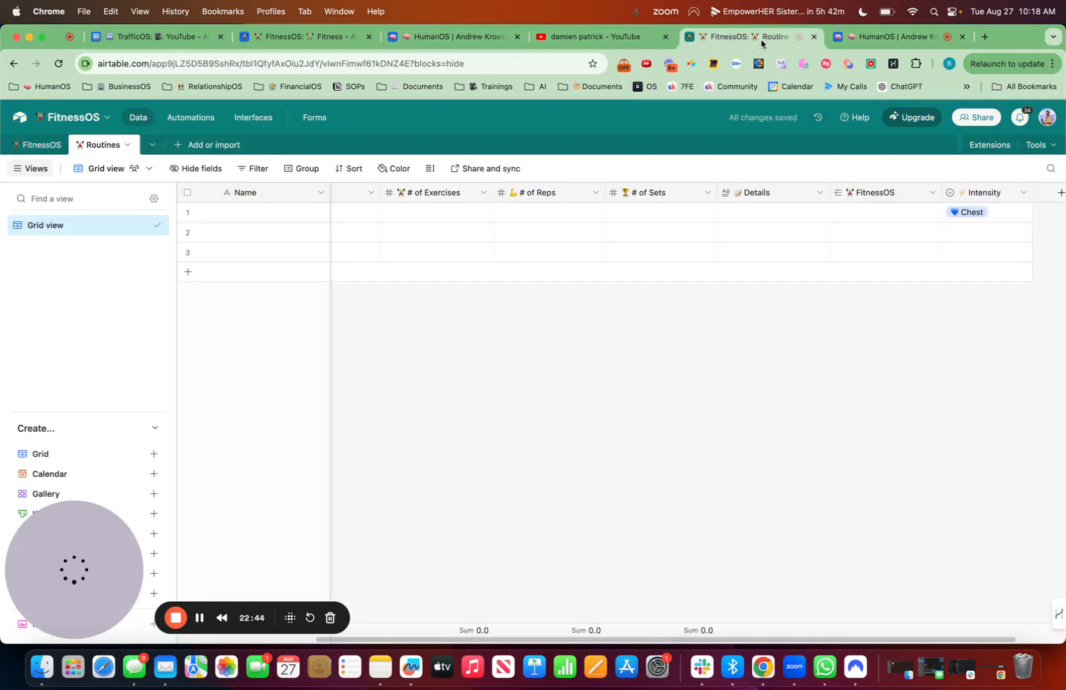
left_click(463, 40)
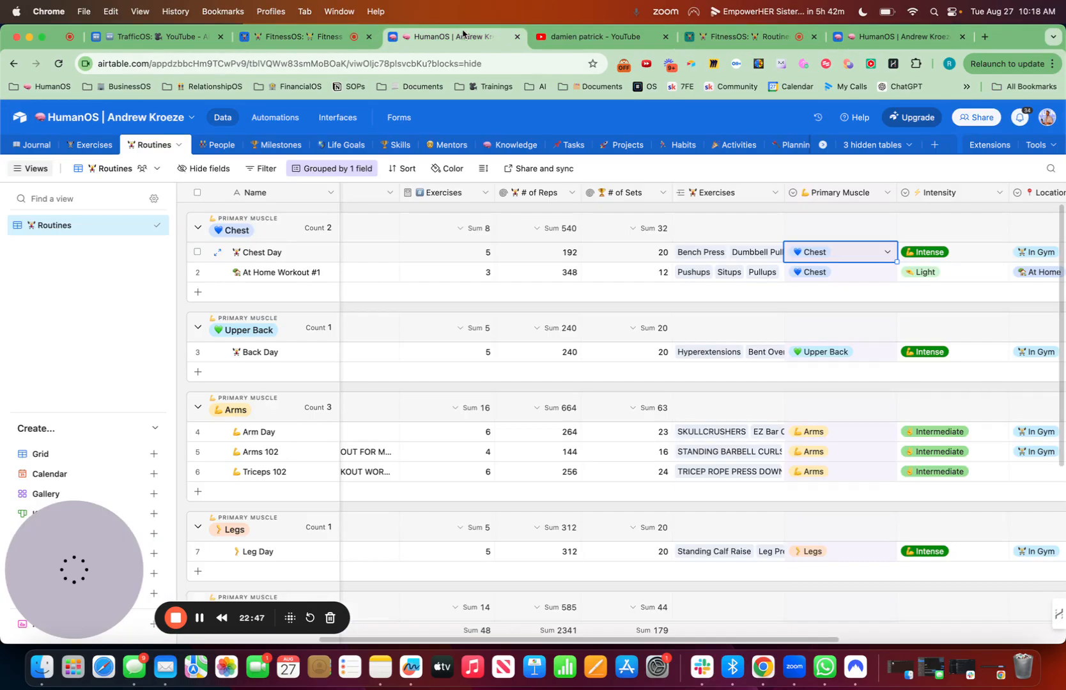
scroll(797, 247, "right", 5)
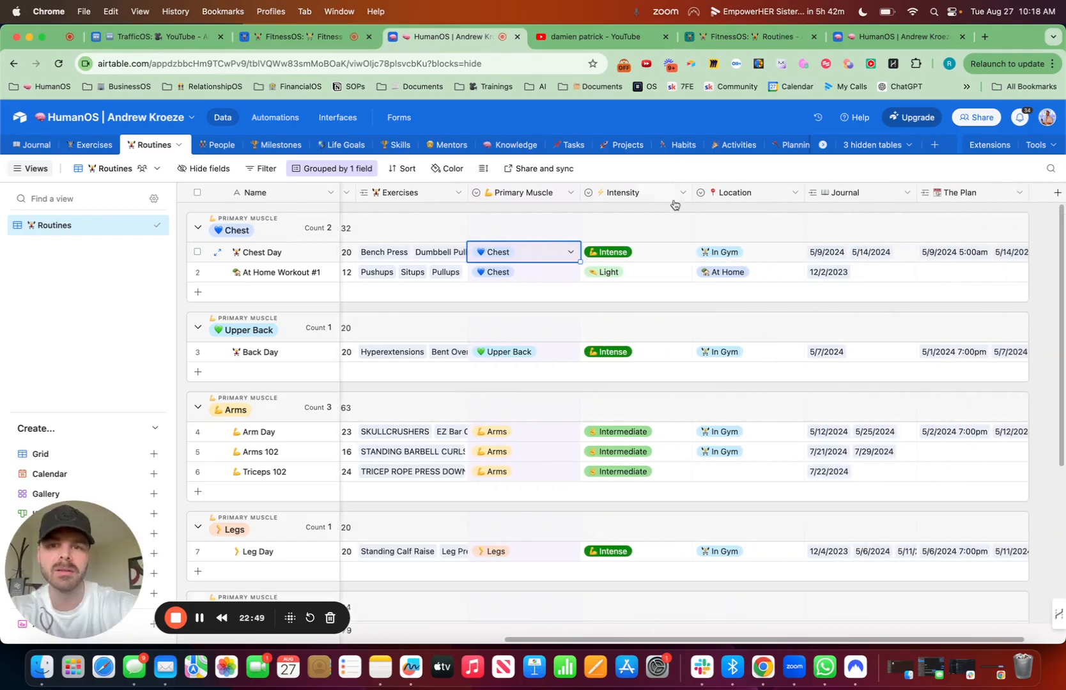
left_click(571, 192)
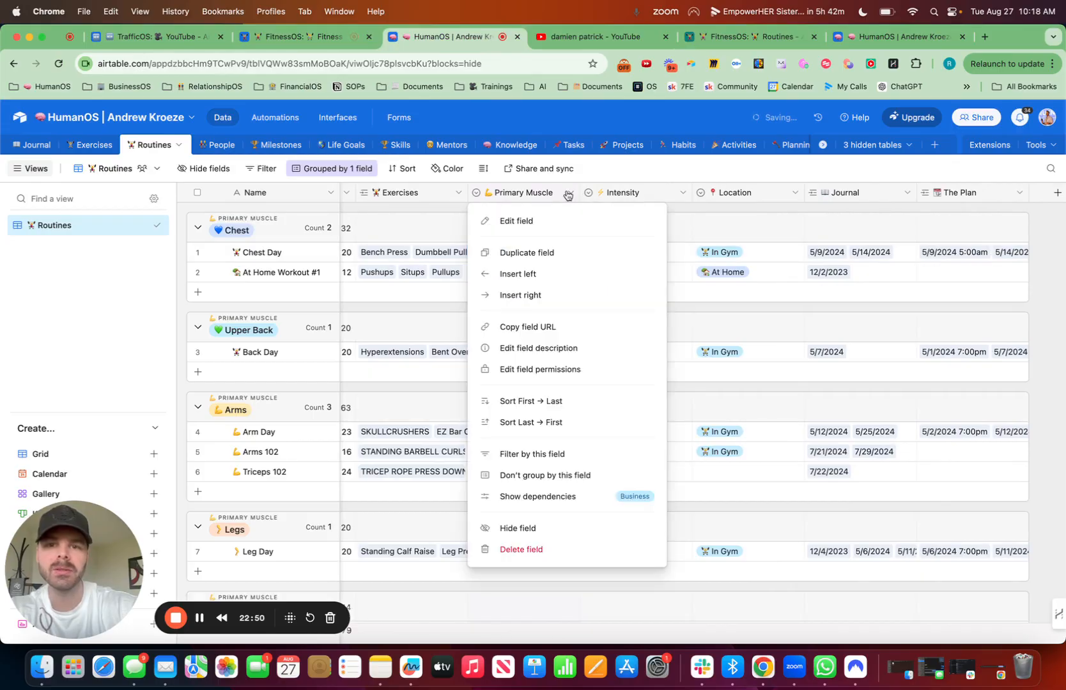
left_click(718, 304)
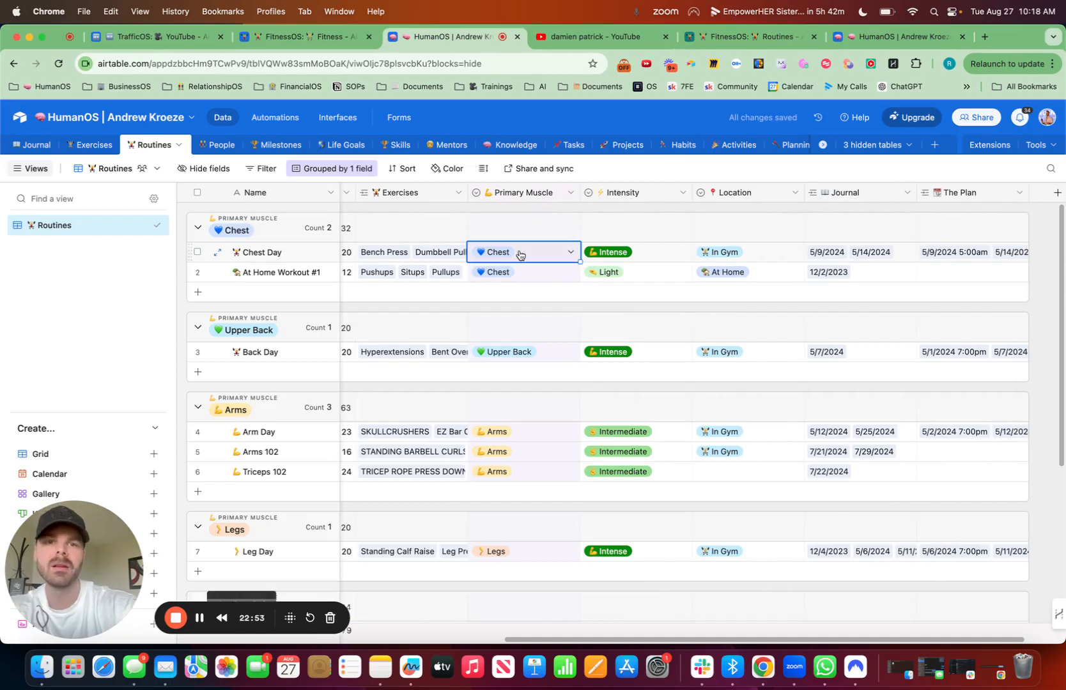
Step: Add a Single line text field named "Primary Muscle" with a flexed-biceps emoji to the FitnessOS Routines table and paste "Chest" into its first cell
left_click(729, 37)
scroll(933, 306, "right", 2)
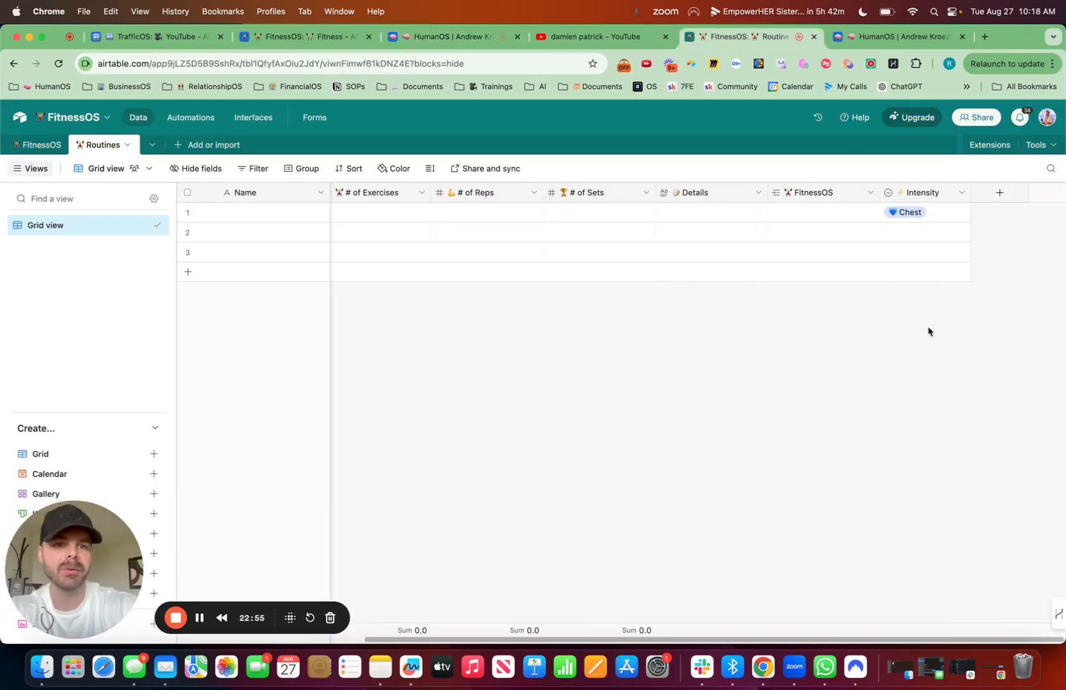
left_click(999, 193)
key("super+space")
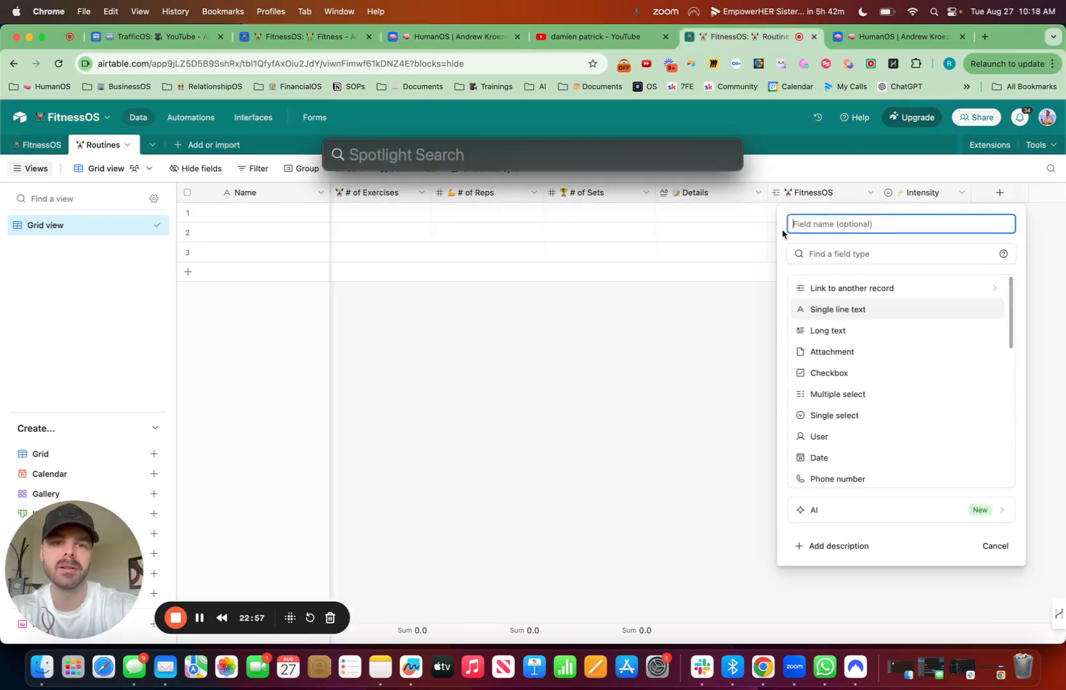
left_click(826, 227)
key("ctrl+super+space")
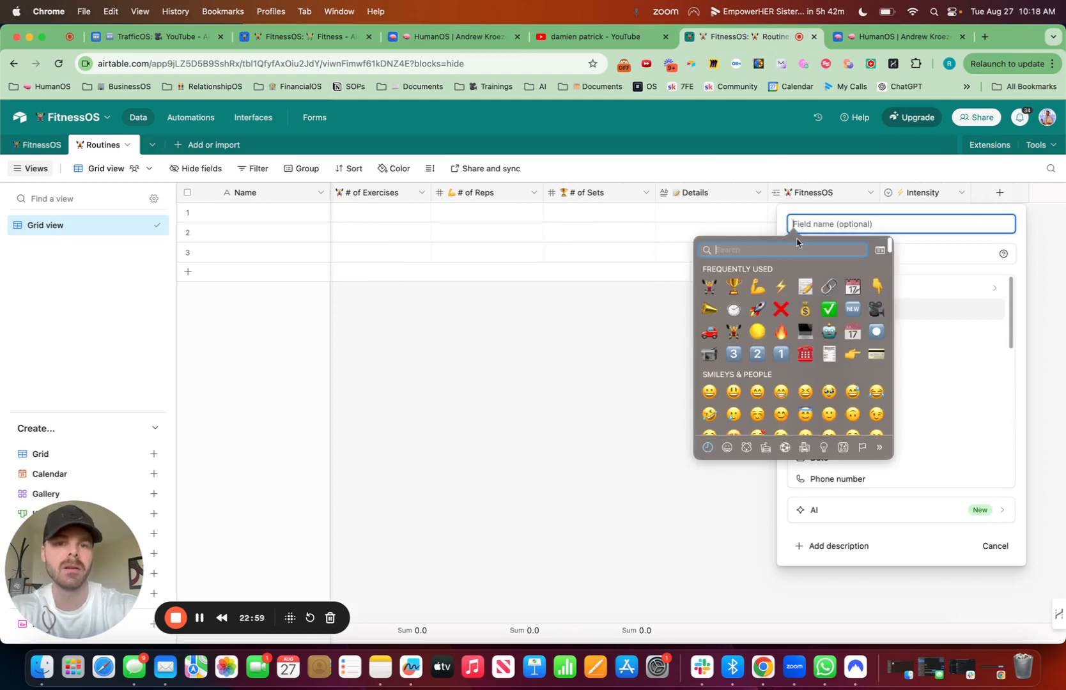
type("arm")
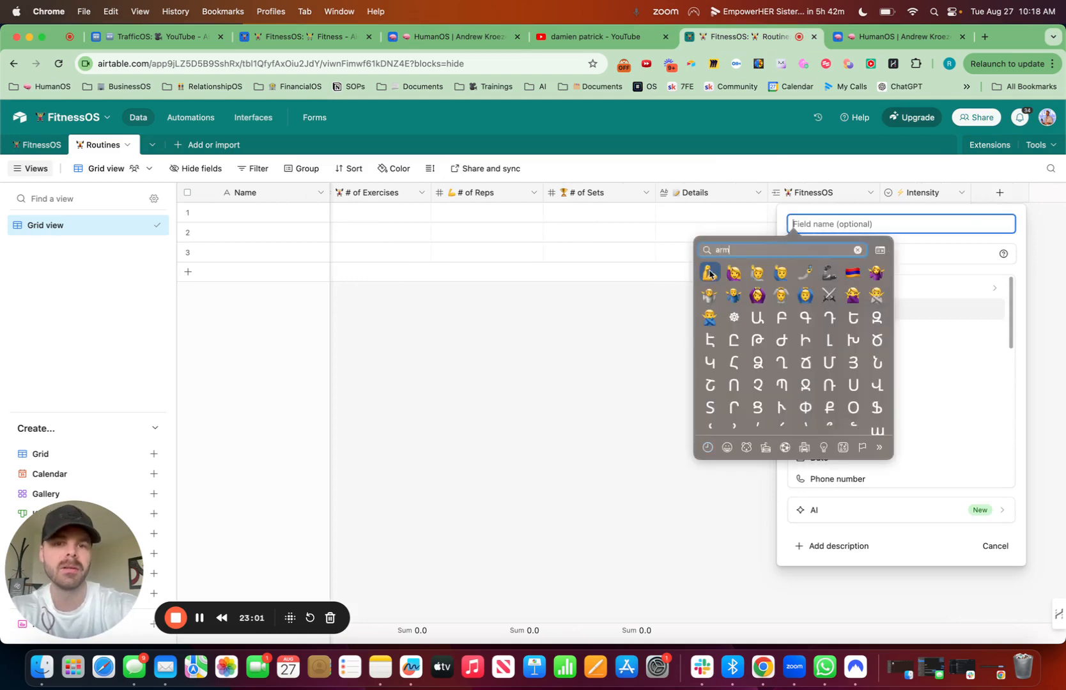
left_click(709, 272)
type("Prim")
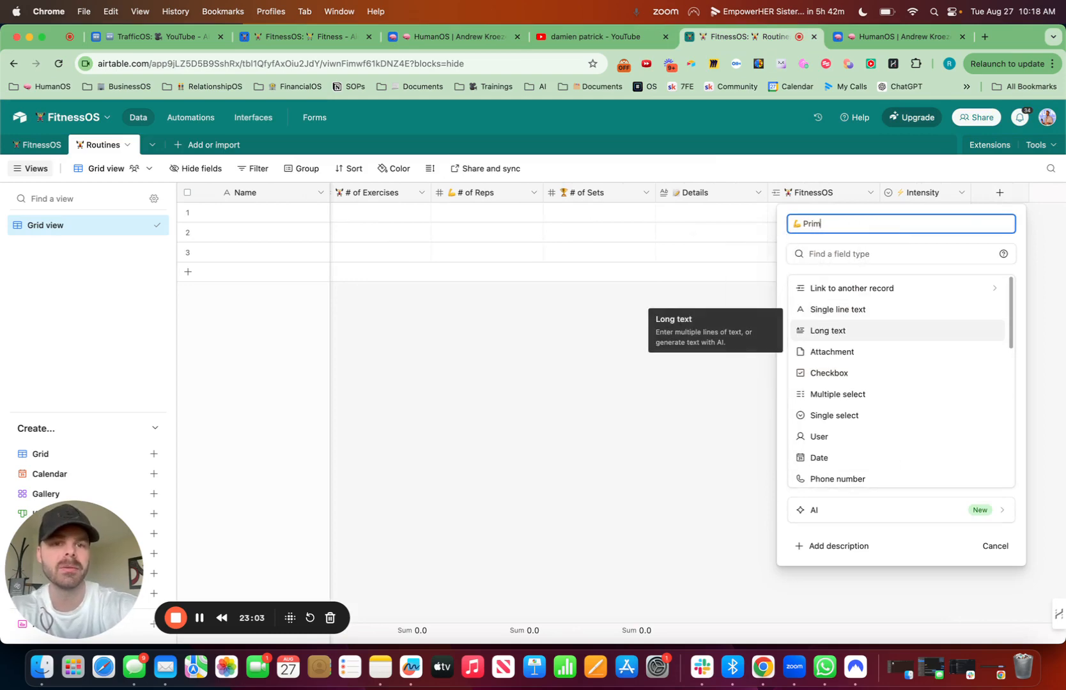
type("ary Muscle")
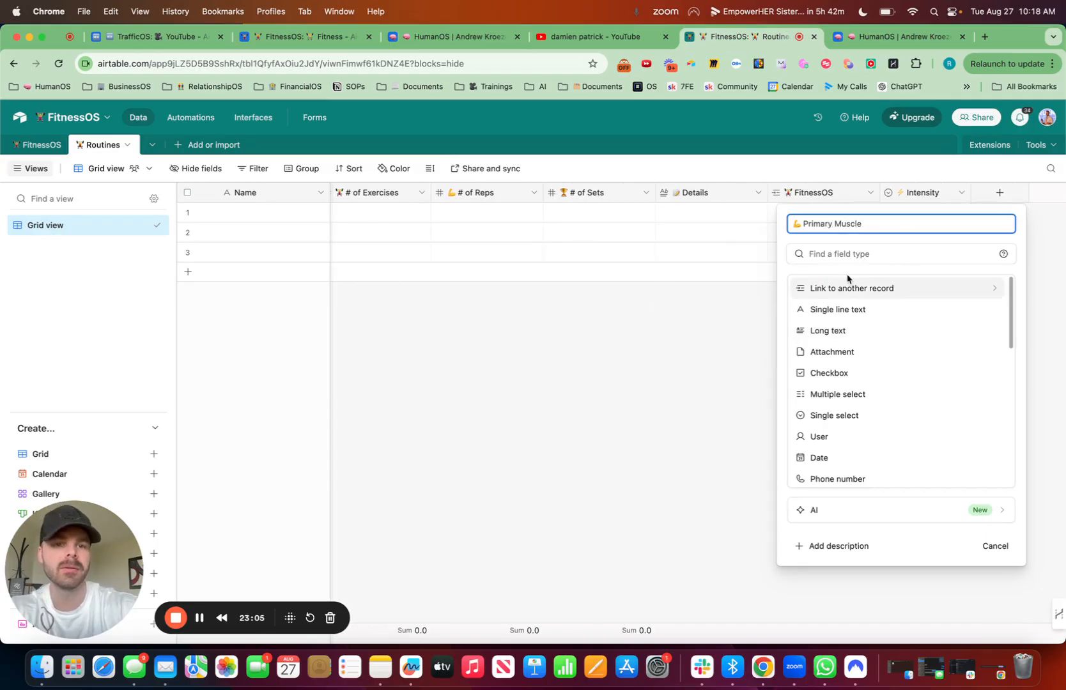
left_click(842, 309)
left_click(974, 359)
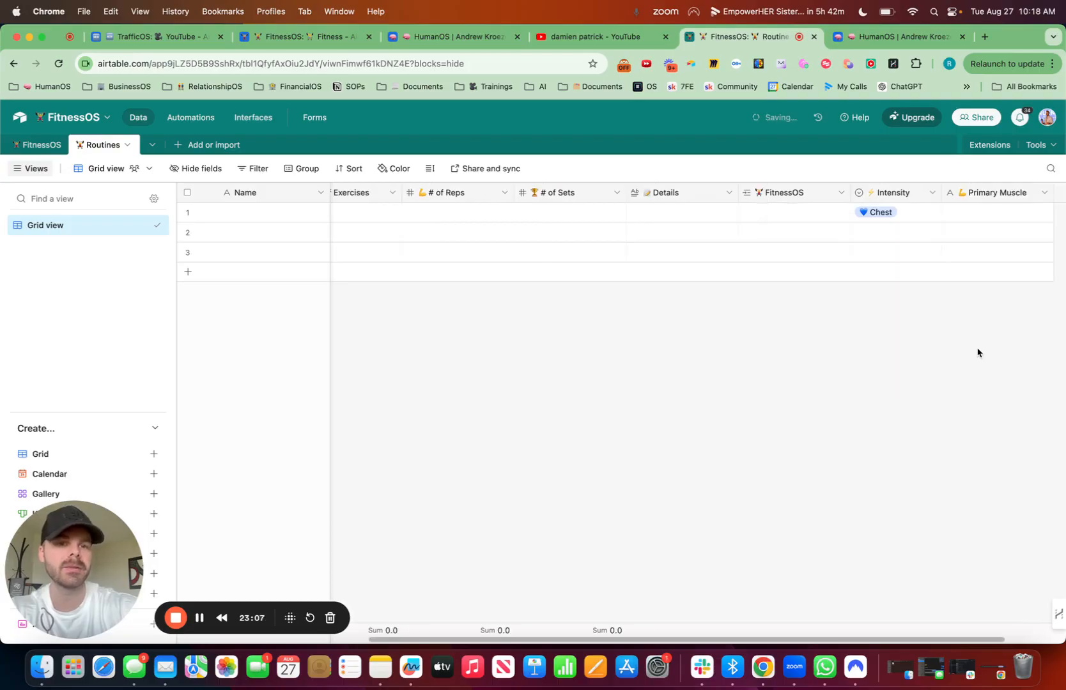
left_click(965, 213)
type("💙 Chest")
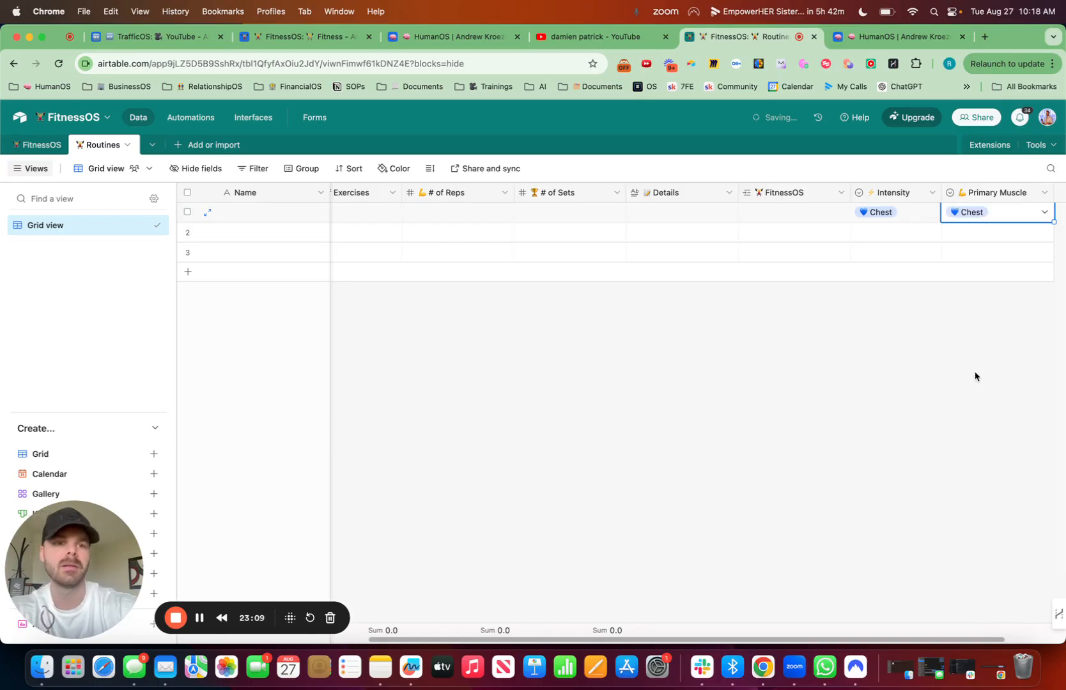
Step: Check the Intensity field's single-select options in its settings and leave them without saving
left_click(914, 221)
left_click(933, 192)
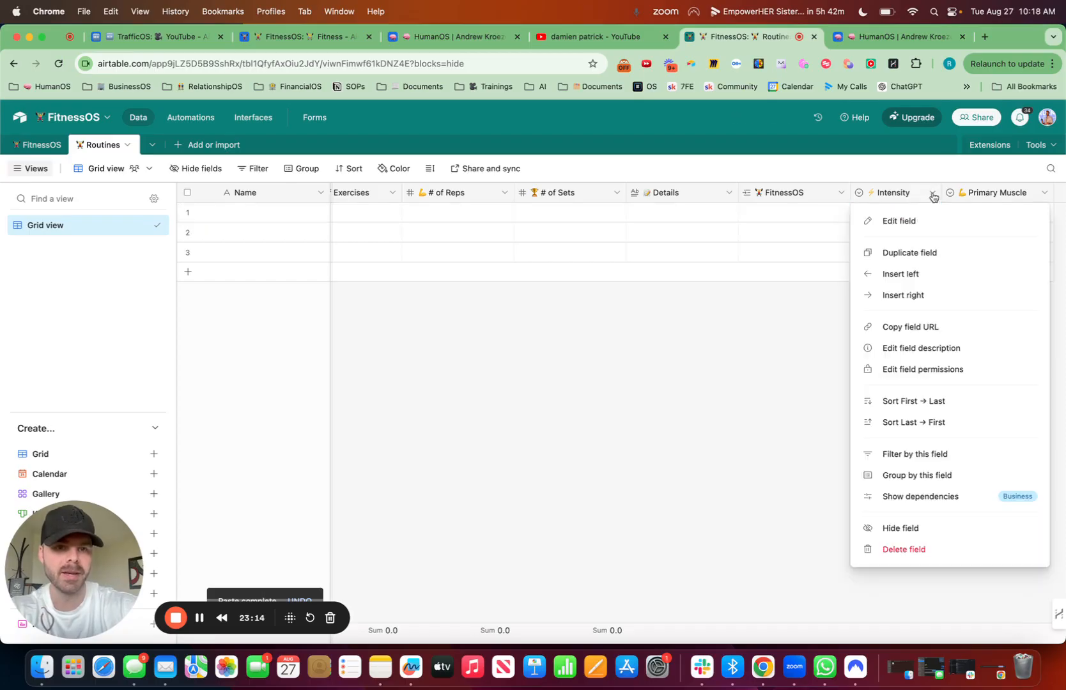
left_click(904, 221)
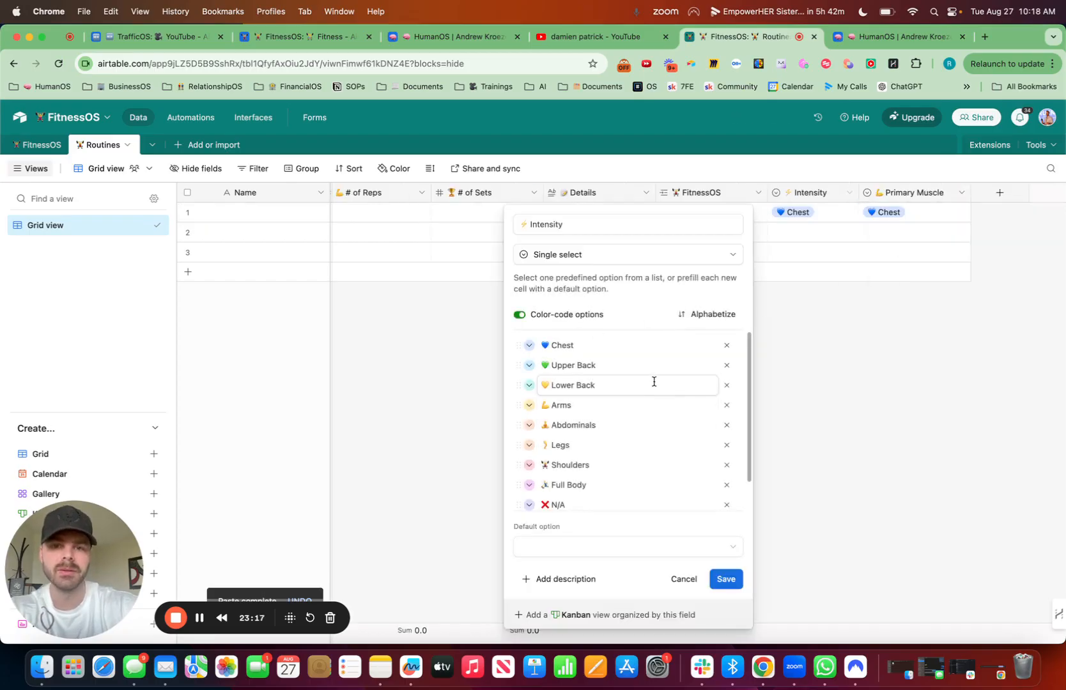
left_click(684, 579)
left_click(199, 623)
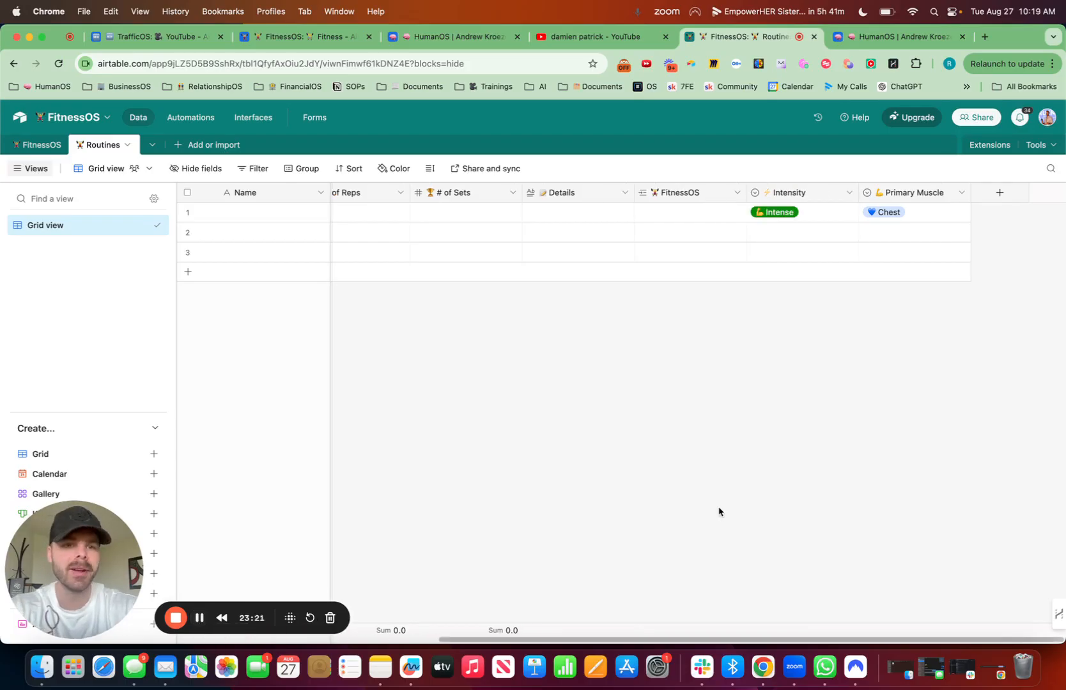
Step: Group the FitnessOS Routines grid by Primary Muscle, and move Primary Muscle after # of Sets and Details after Link
left_click(307, 170)
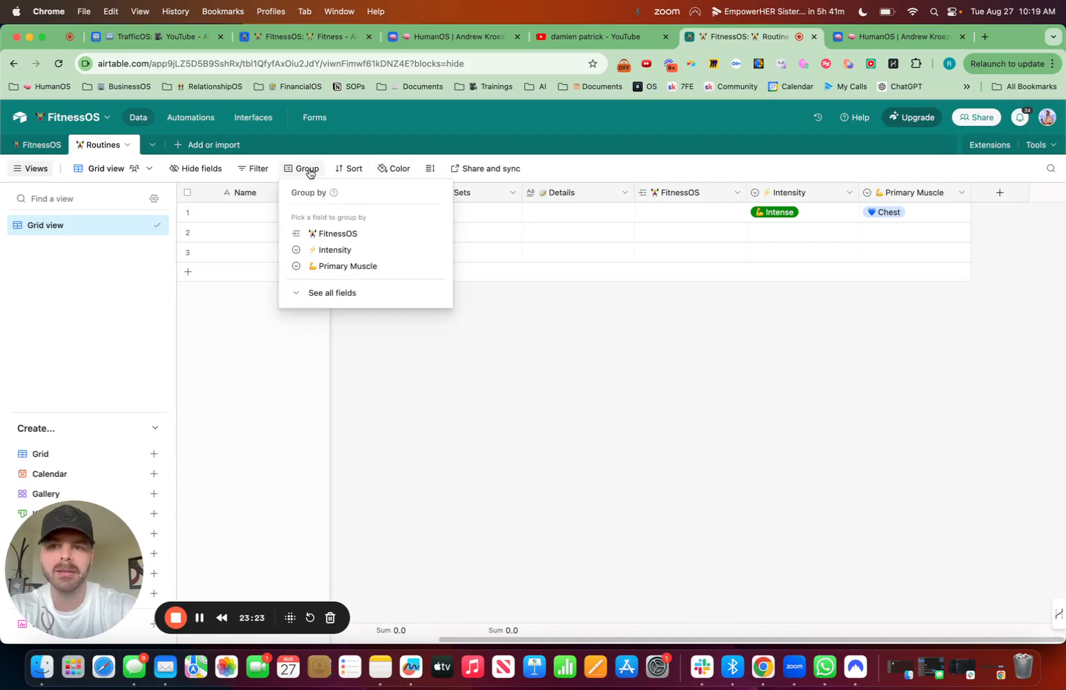
left_click(353, 267)
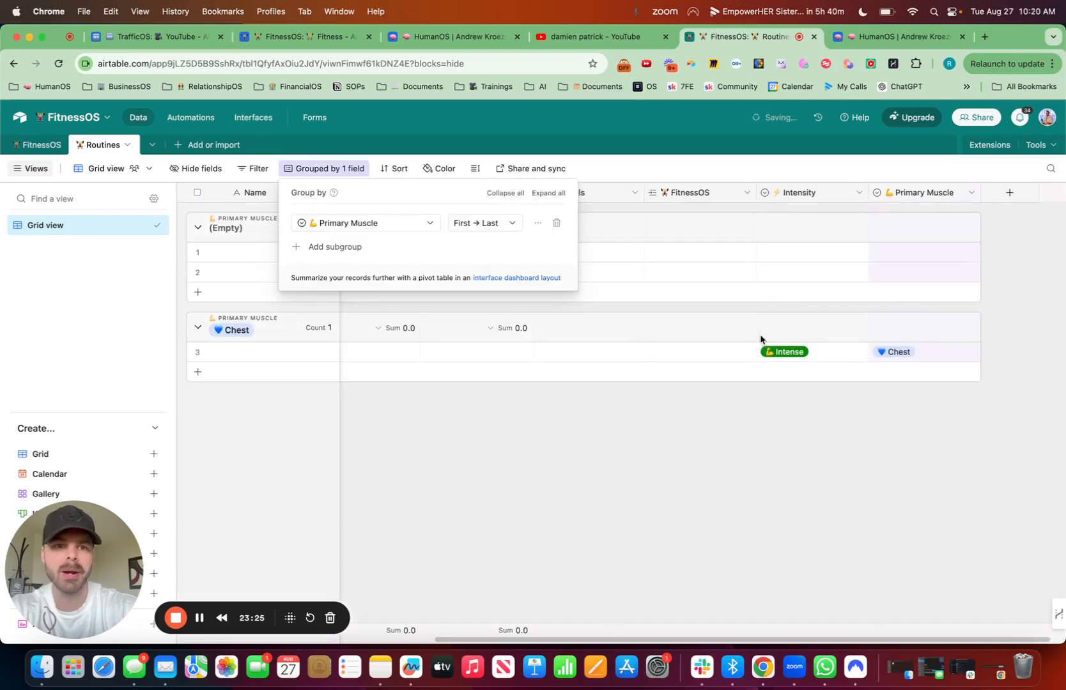
left_click_drag(923, 193, 639, 192)
left_click_drag(931, 193, 754, 192)
left_click_drag(581, 195, 552, 178)
left_click_drag(562, 191, 562, 192)
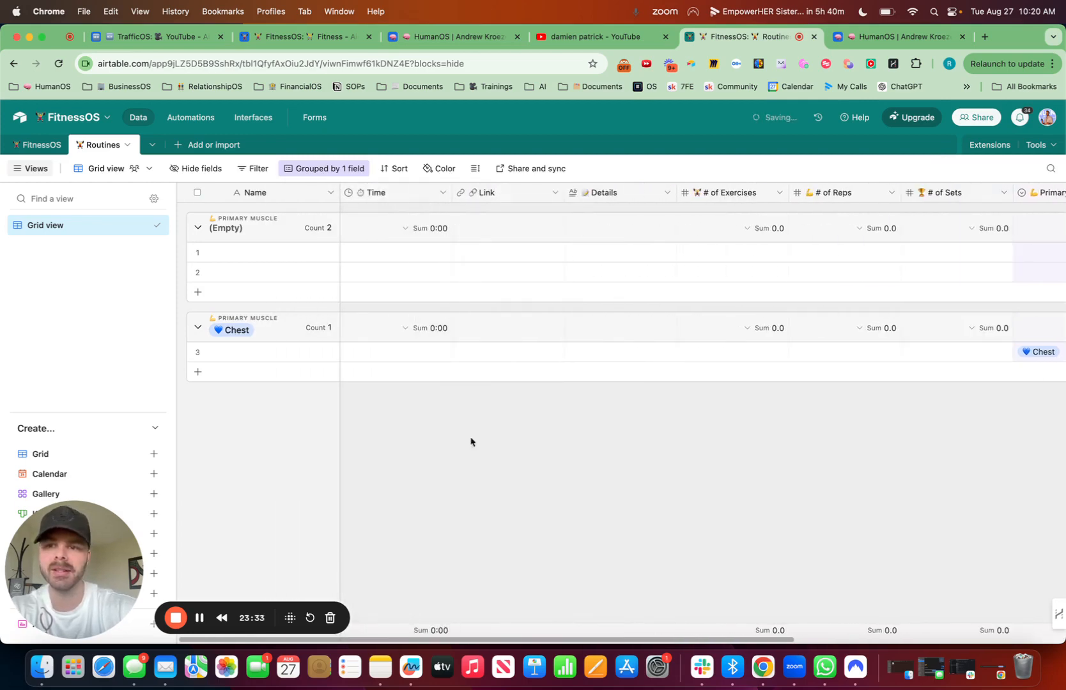
Step: Delete the two blank records in the (Empty) Primary Muscle group of the Routines table
left_click(198, 273)
right_click(199, 273)
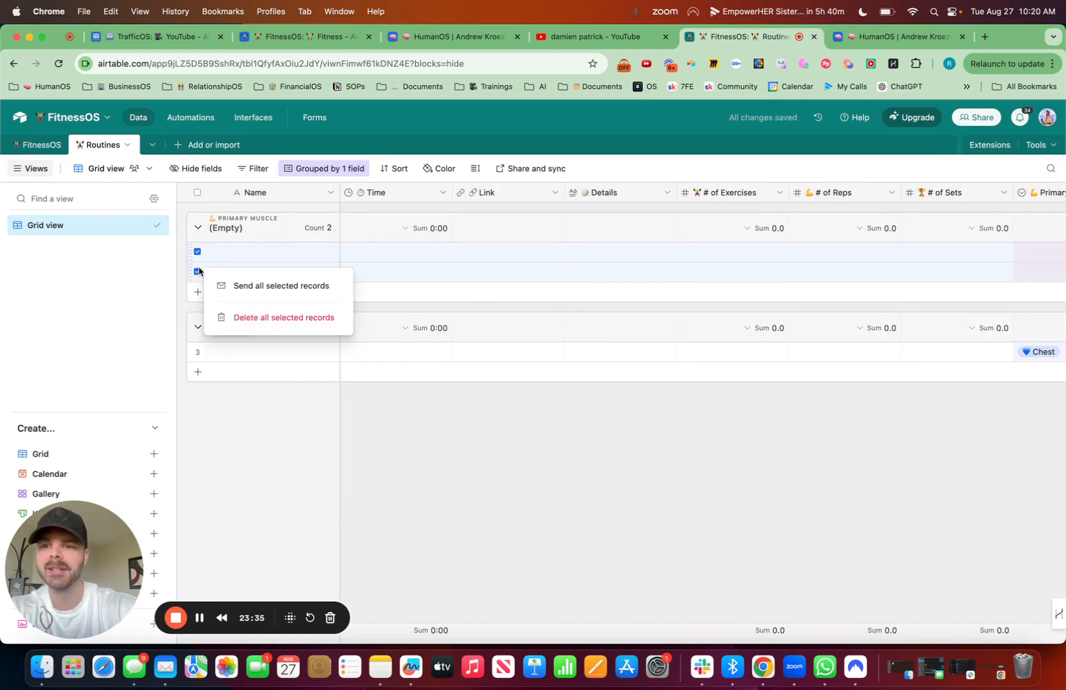
left_click(262, 321)
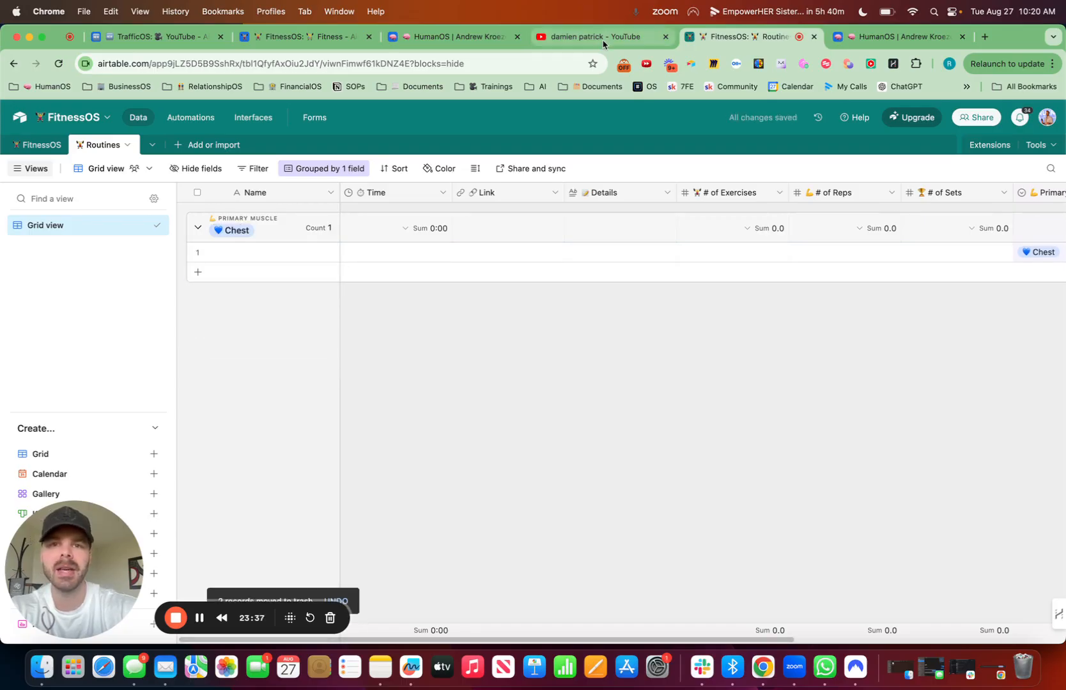
Step: Switch to YouTube, open the MrDamienPatrick channel and search its videos for "chest"
left_click(604, 41)
left_click(561, 197)
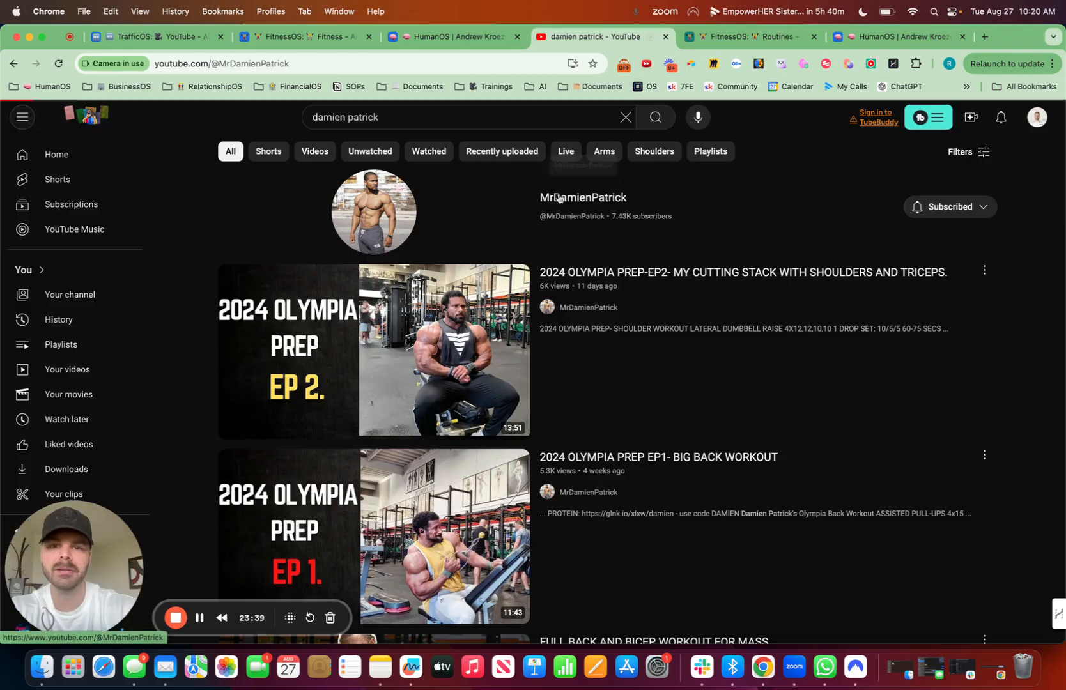
scroll(454, 300, "down", 2)
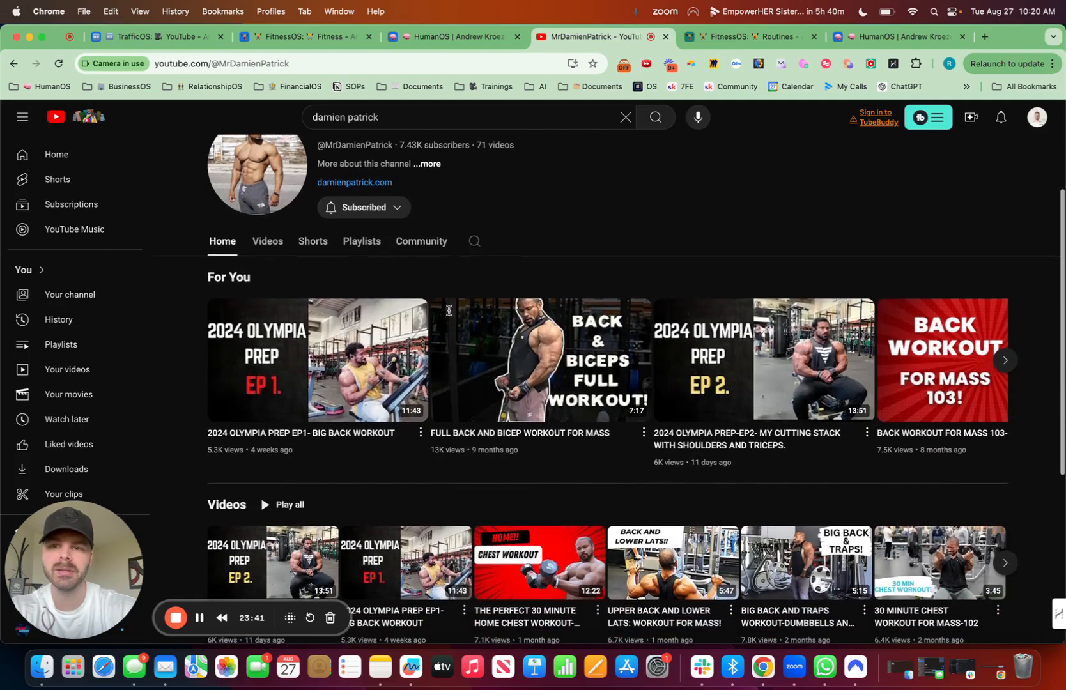
left_click(476, 243)
type("chest")
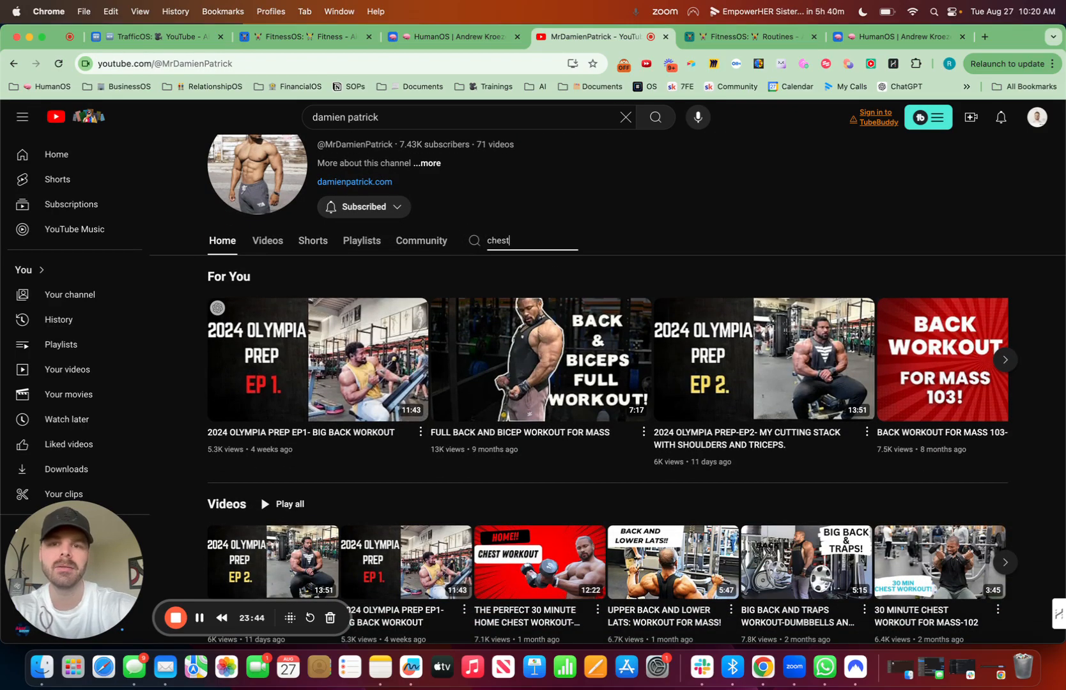
key("Return")
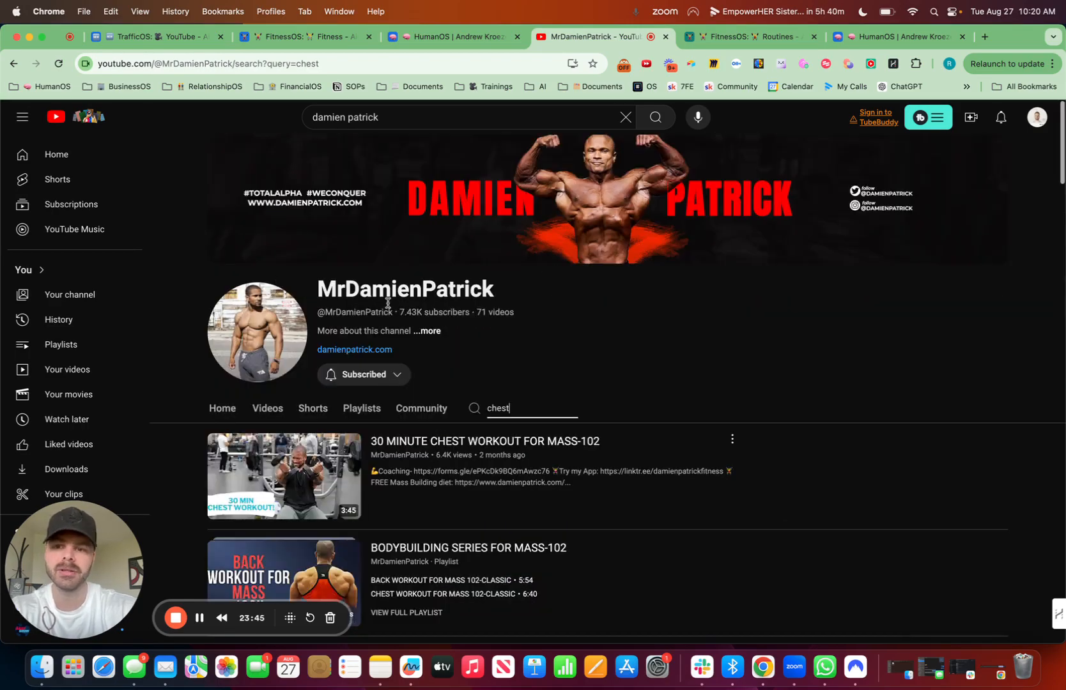
Step: Open the video "30 MINUTE CHEST WORKOUT FOR MASS-102" and copy its link
scroll(388, 302, "down", 2)
left_click(442, 369)
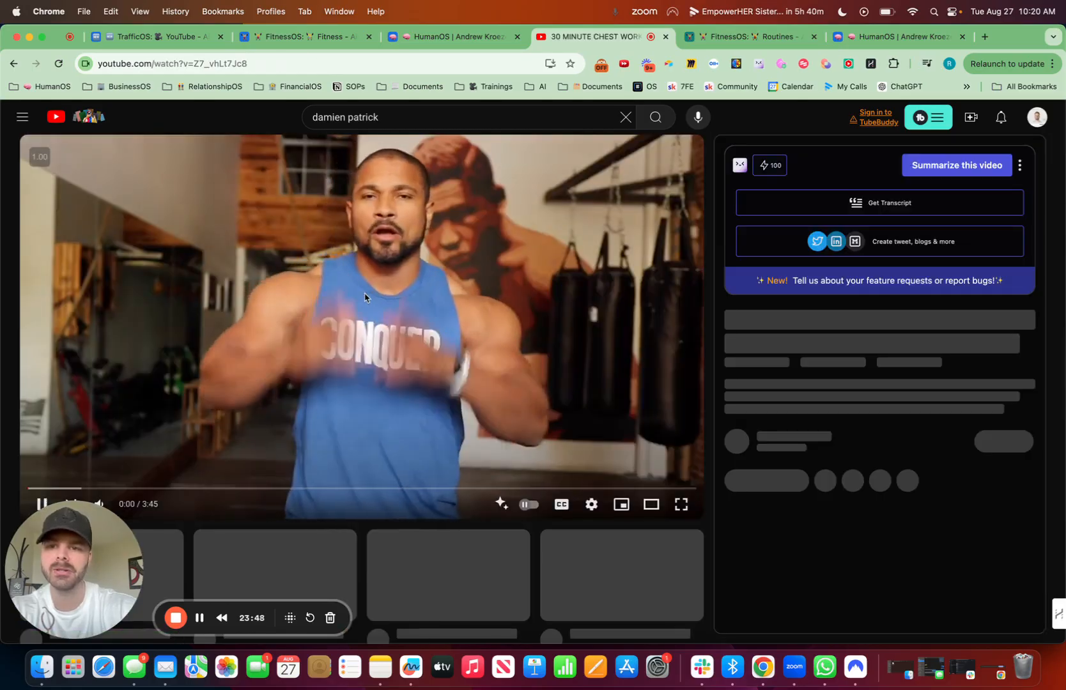
left_click(365, 296)
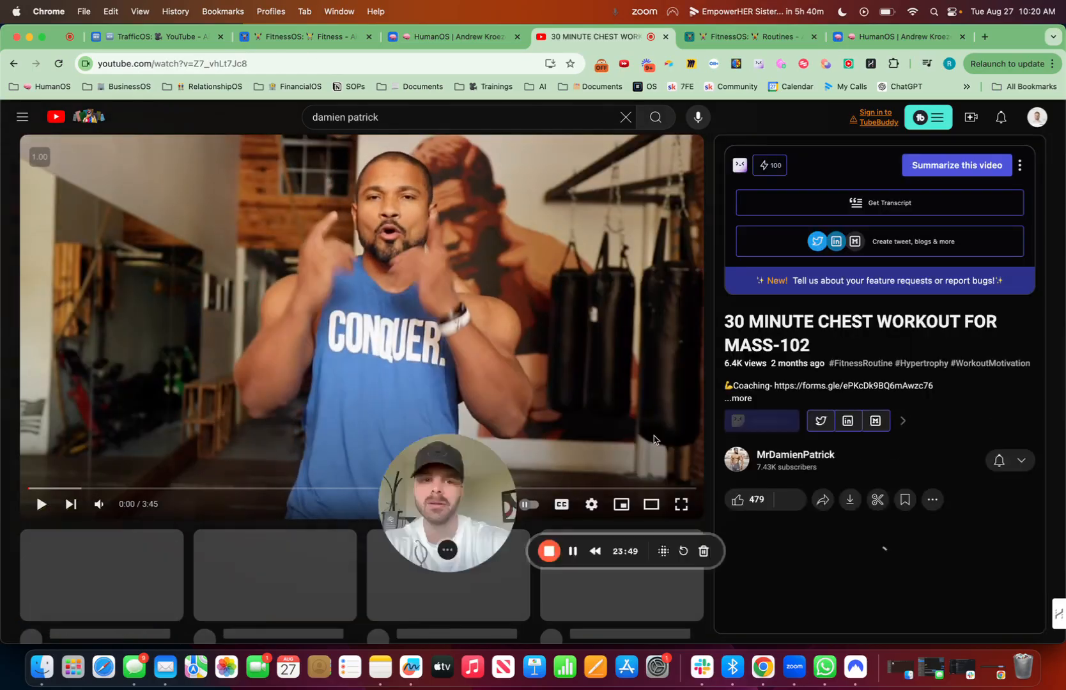
left_click(454, 62)
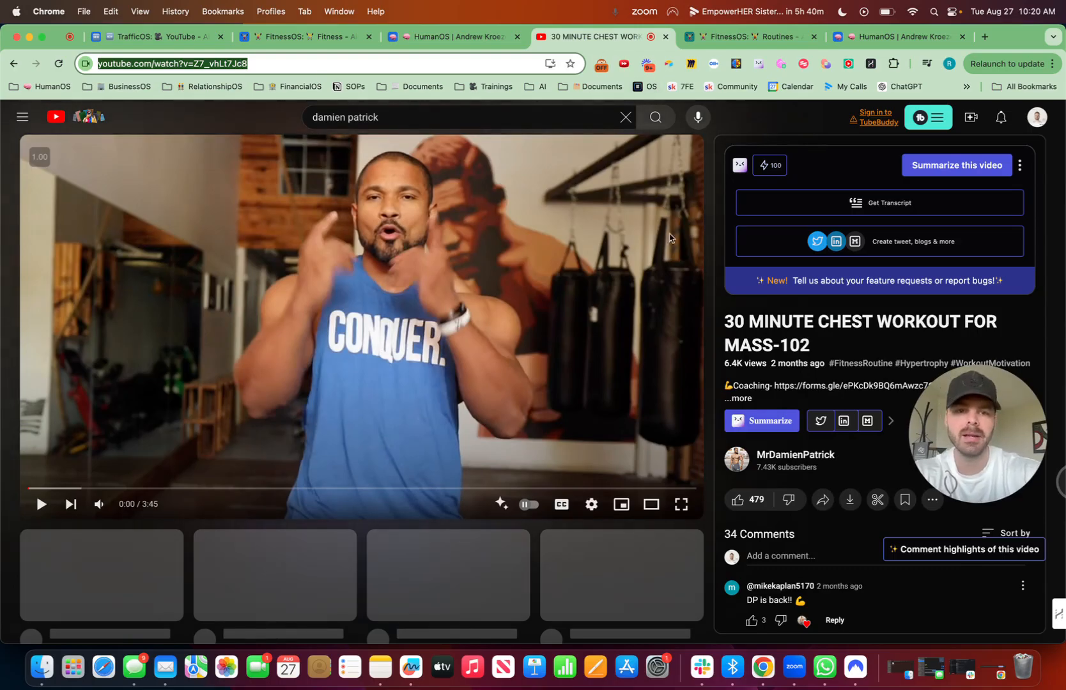
Step: Expand the 30-minute chest workout video's description and look through it for an exercise breakdown
left_click_drag(977, 454, 299, 546)
left_click(752, 401)
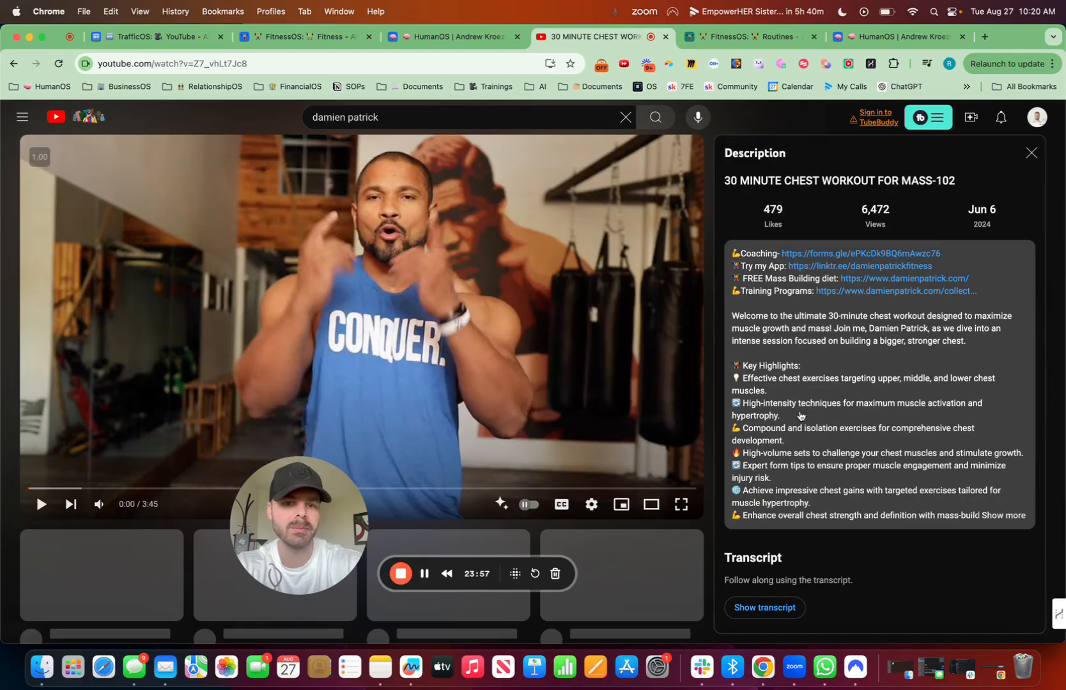
scroll(791, 408, "down", 2)
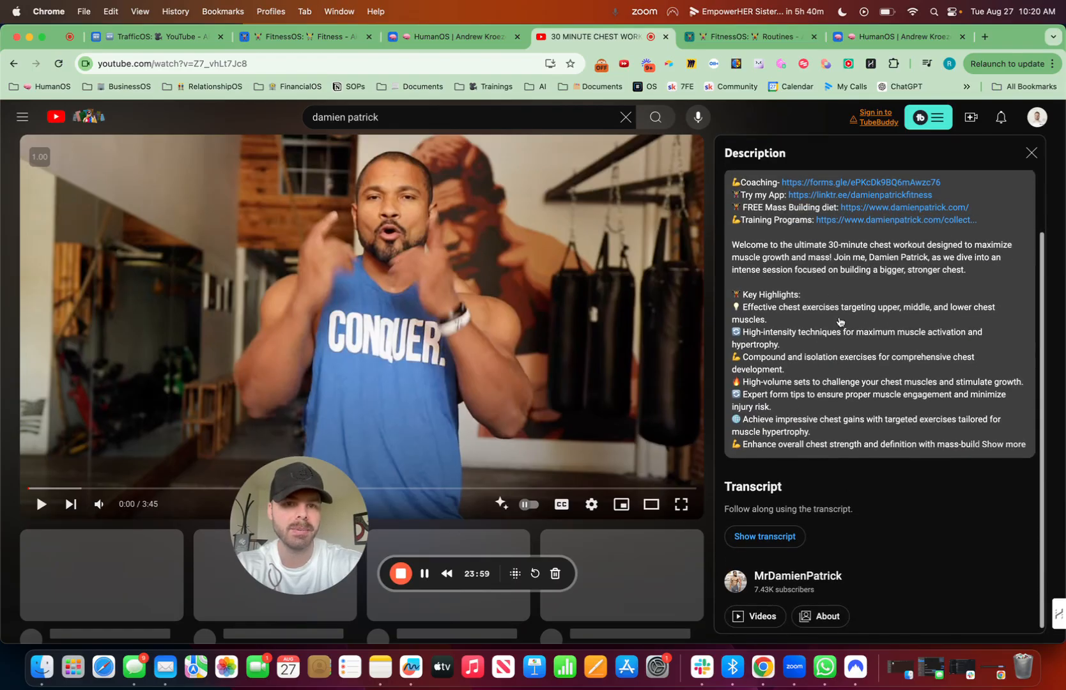
scroll(840, 322, "up", 2)
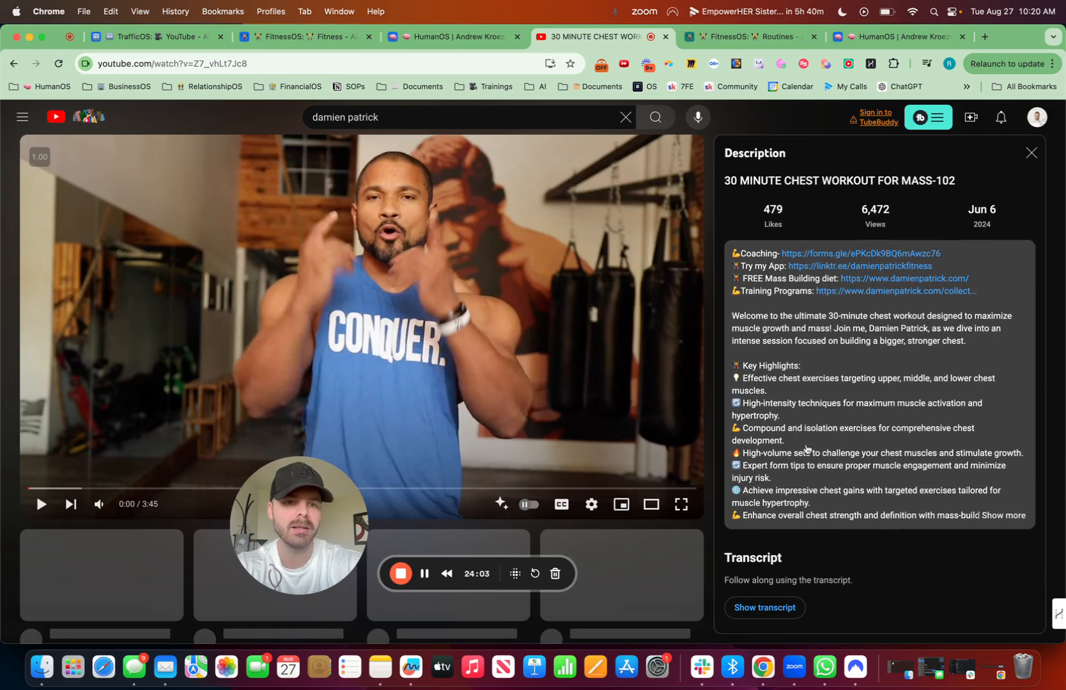
scroll(806, 449, "down", 2)
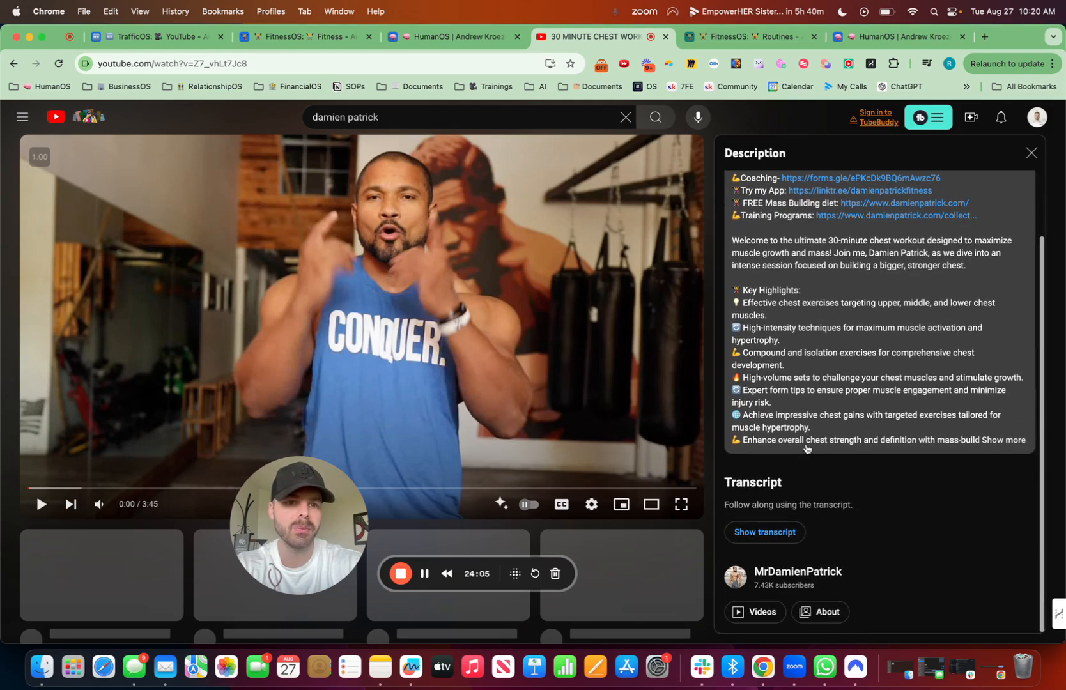
scroll(807, 448, "up", 2)
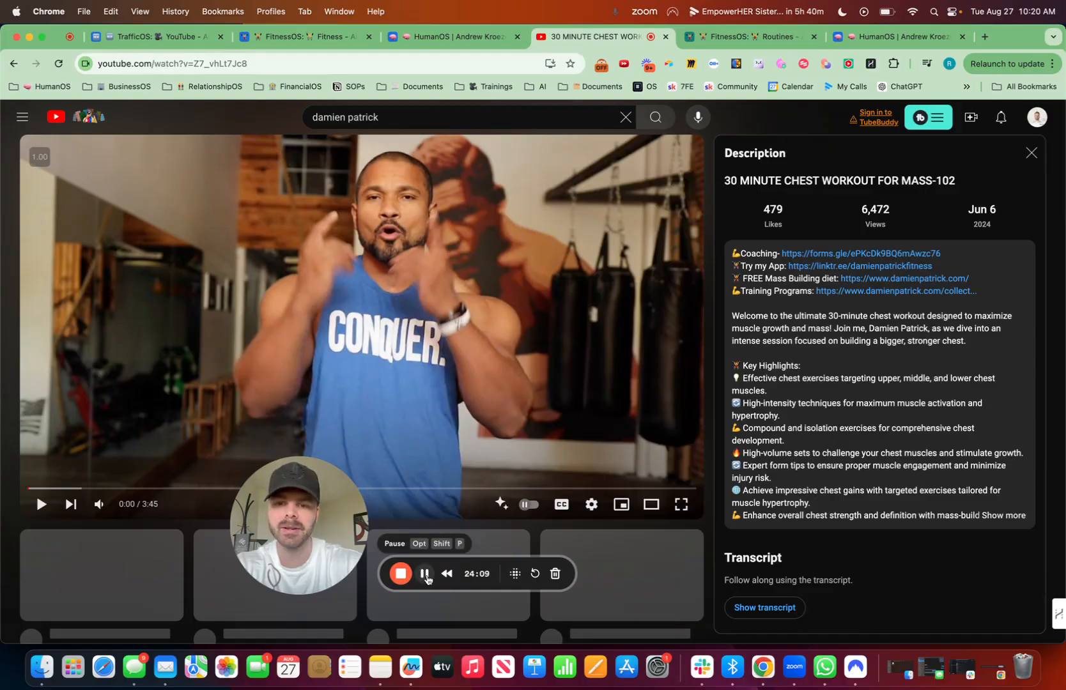
left_click(423, 573)
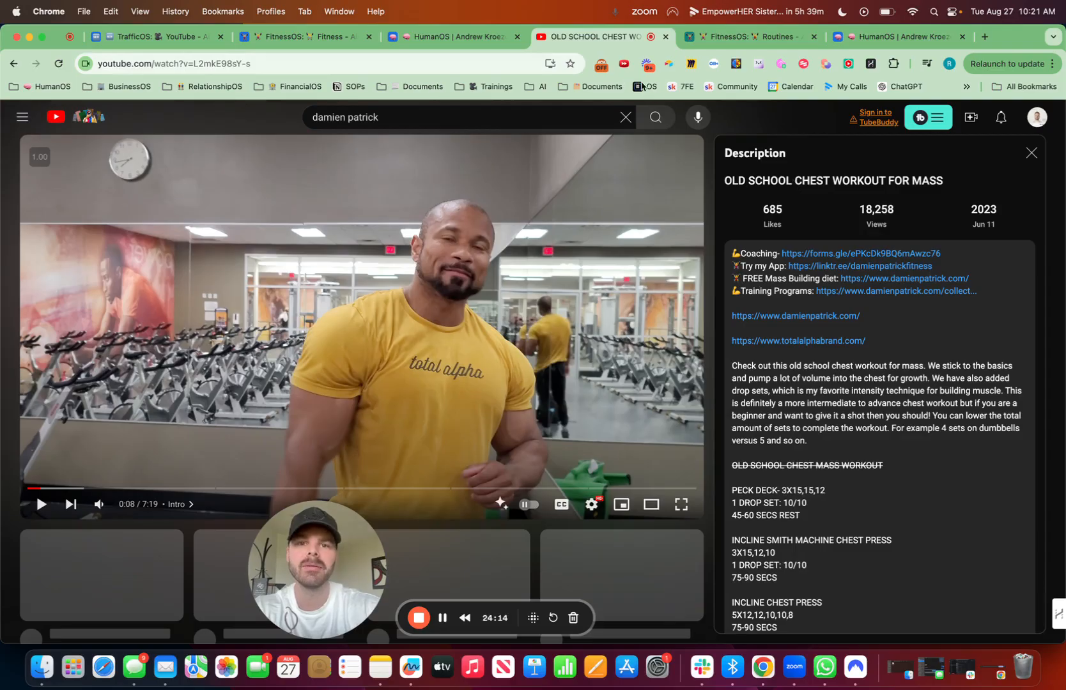
Step: Copy the link of the "OLD SCHOOL CHEST WORKOUT FOR MASS" video and return to the FitnessOS Routines table
left_click(299, 58)
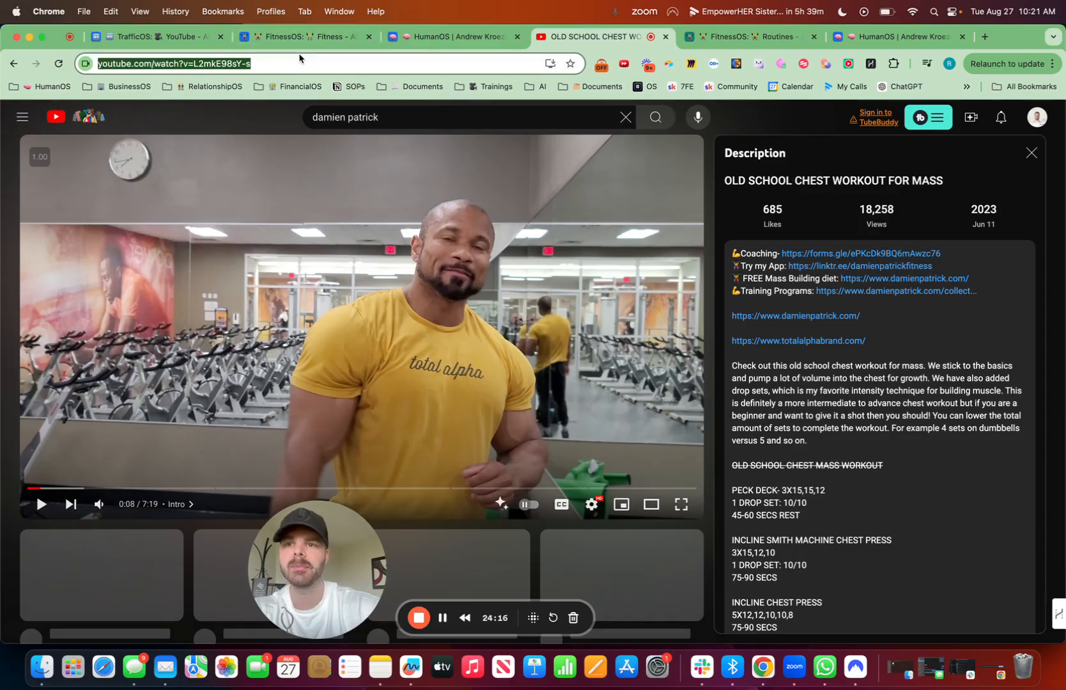
left_click(305, 36)
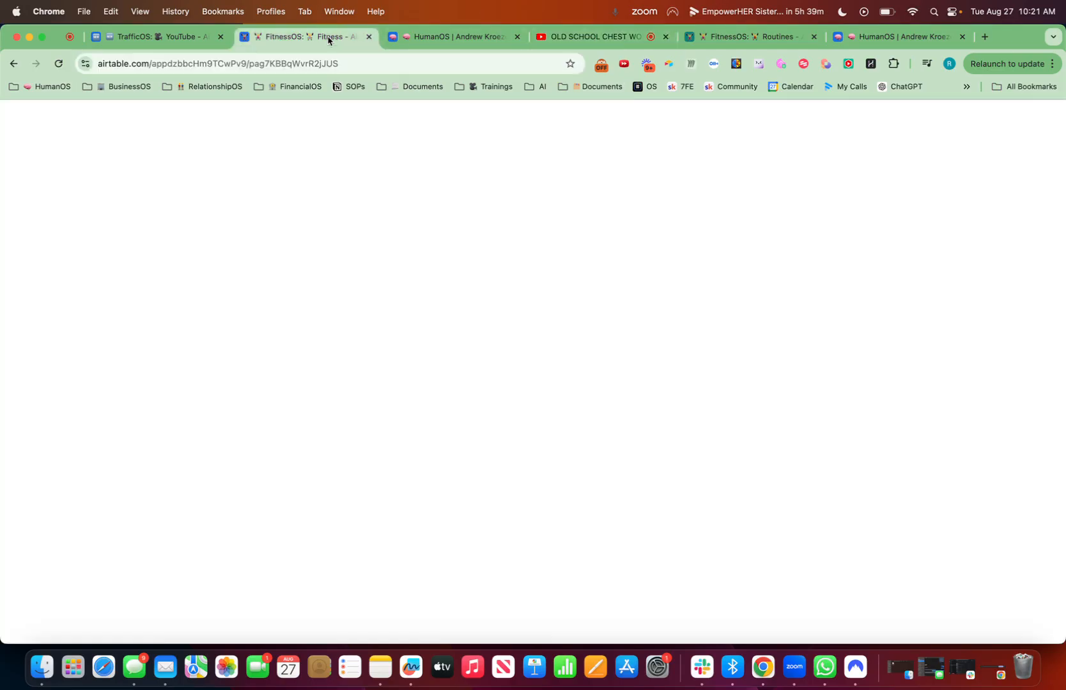
left_click(496, 38)
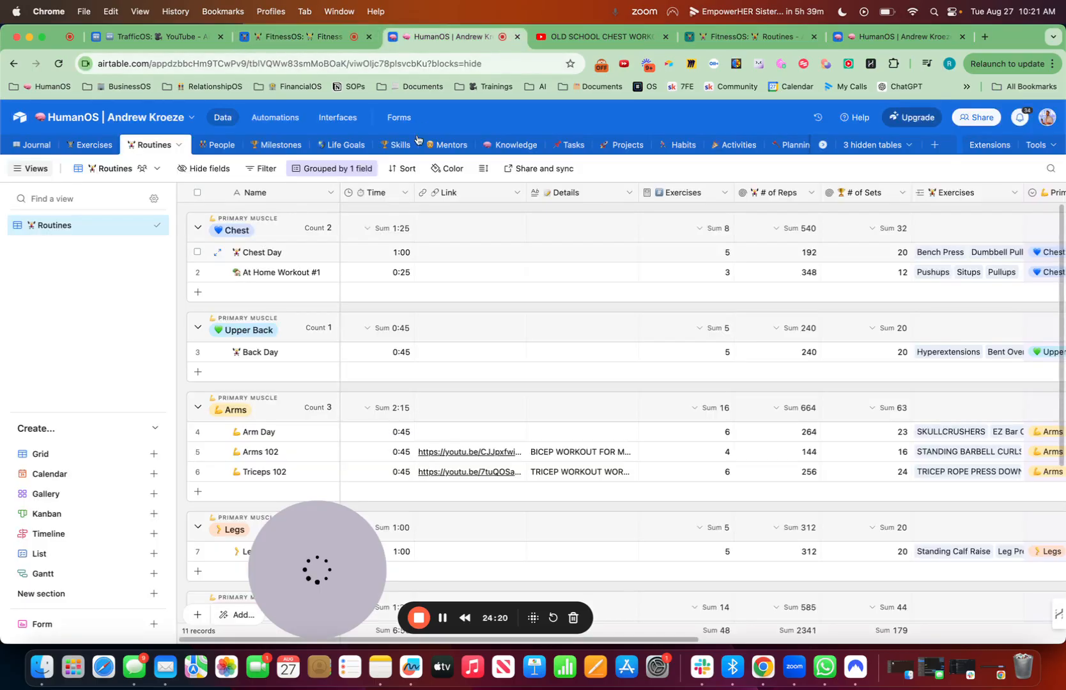
left_click(760, 37)
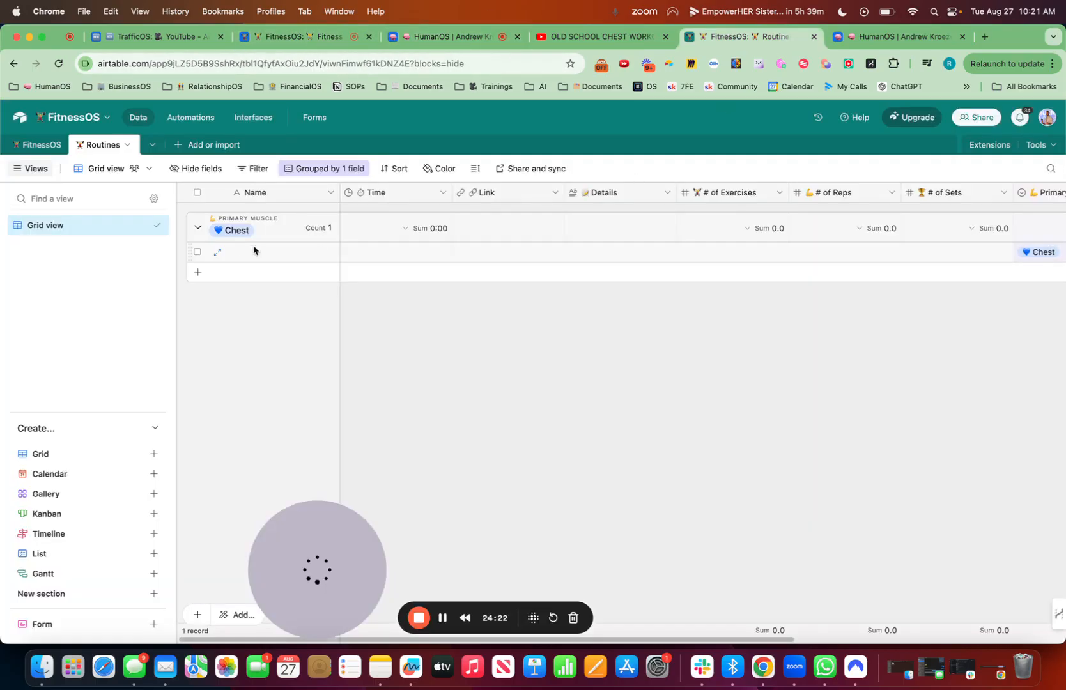
Step: Name the record in the Chest group "Old School Chest Workout" and set its Time to 0:50
double_click(253, 253)
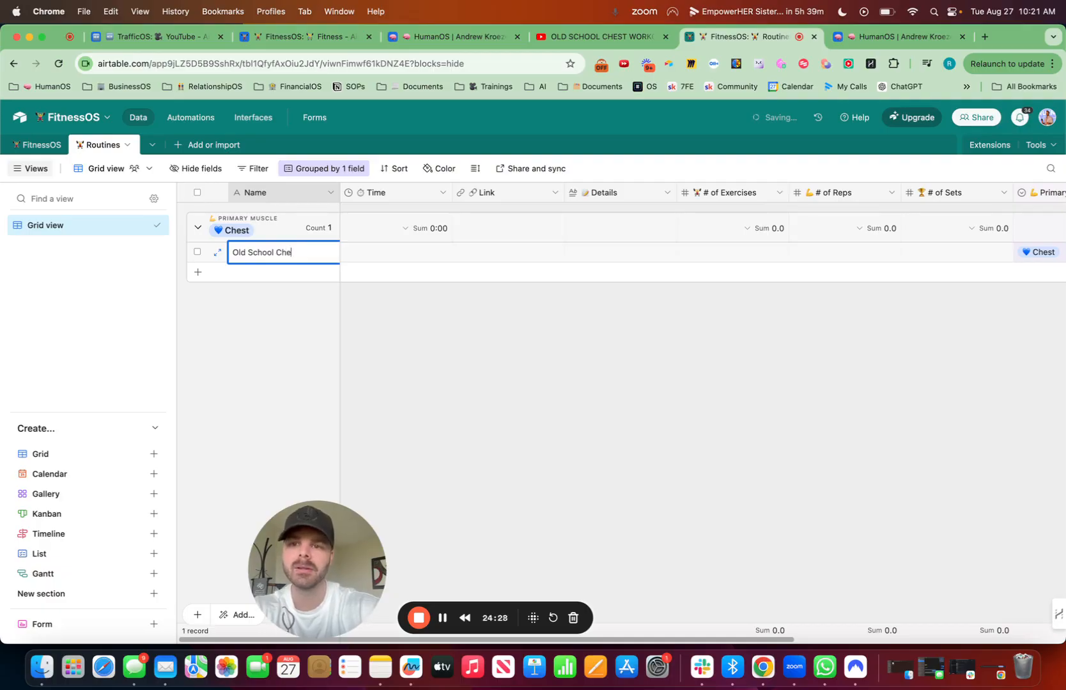
double_click(419, 252)
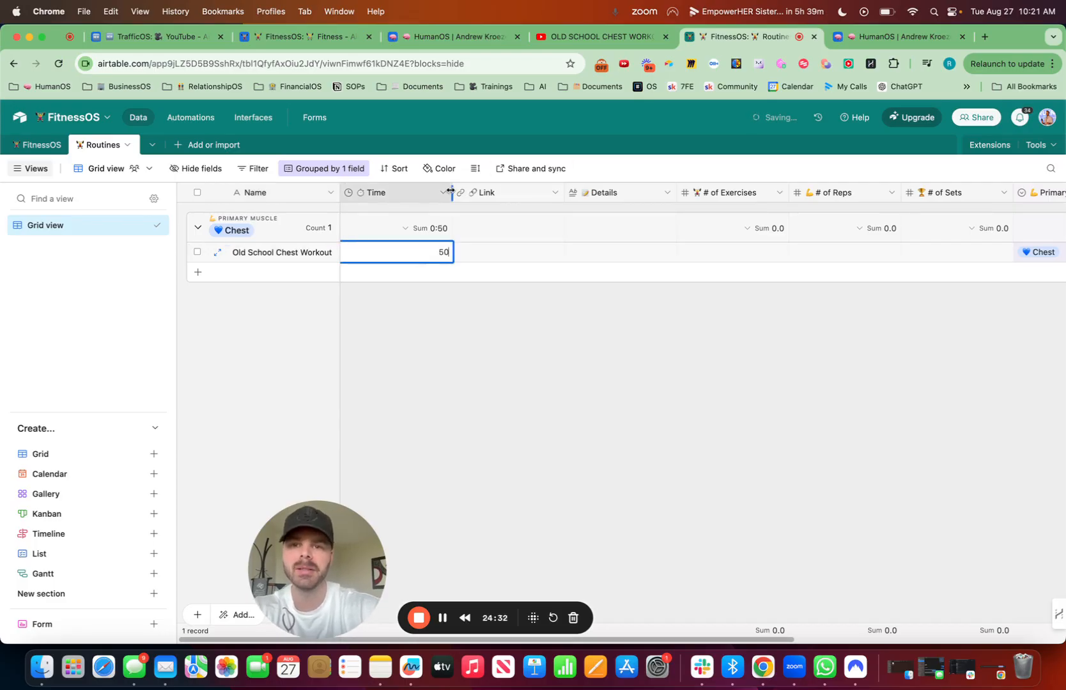
key("Return")
Step: Paste the copied YouTube link into the Link field of the Old School Chest Workout record
left_click(454, 256)
left_click(454, 254)
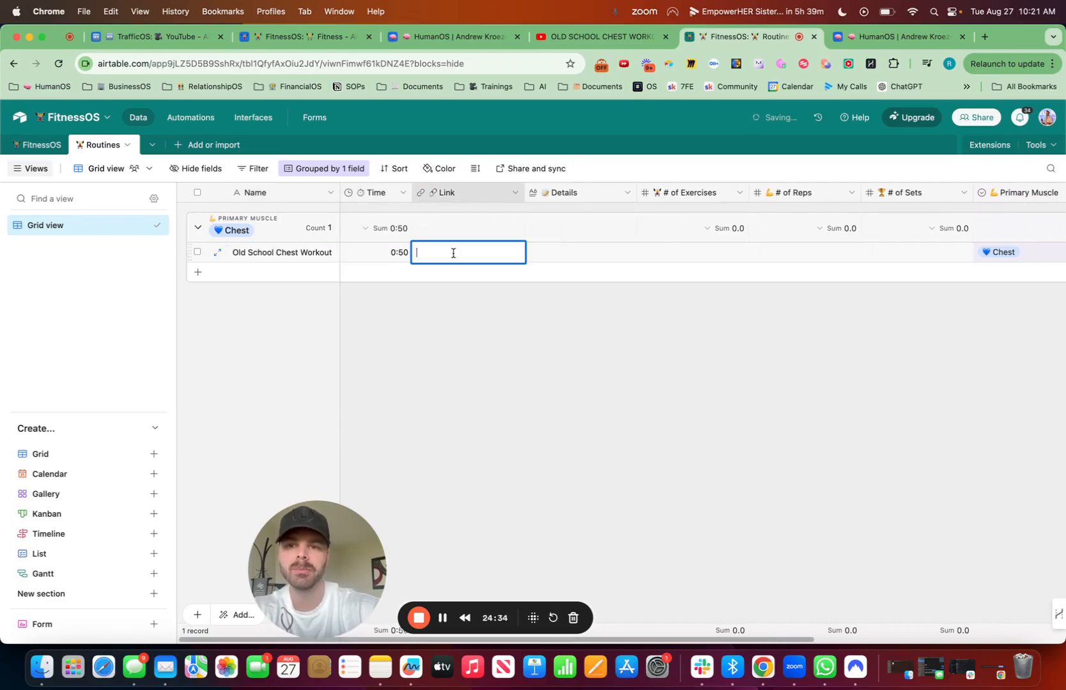
key("super+v")
left_click(657, 342)
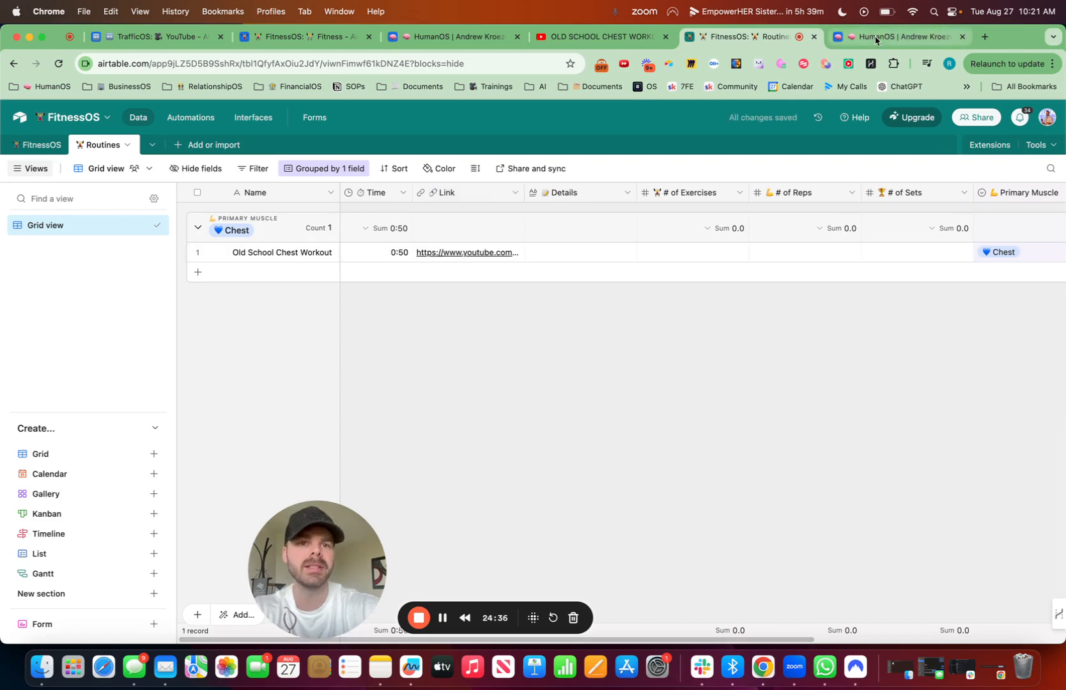
Step: Copy the exercise list from PECK DECK through LOW CABLE FLY in the YouTube video's description
left_click(873, 36)
left_click(575, 36)
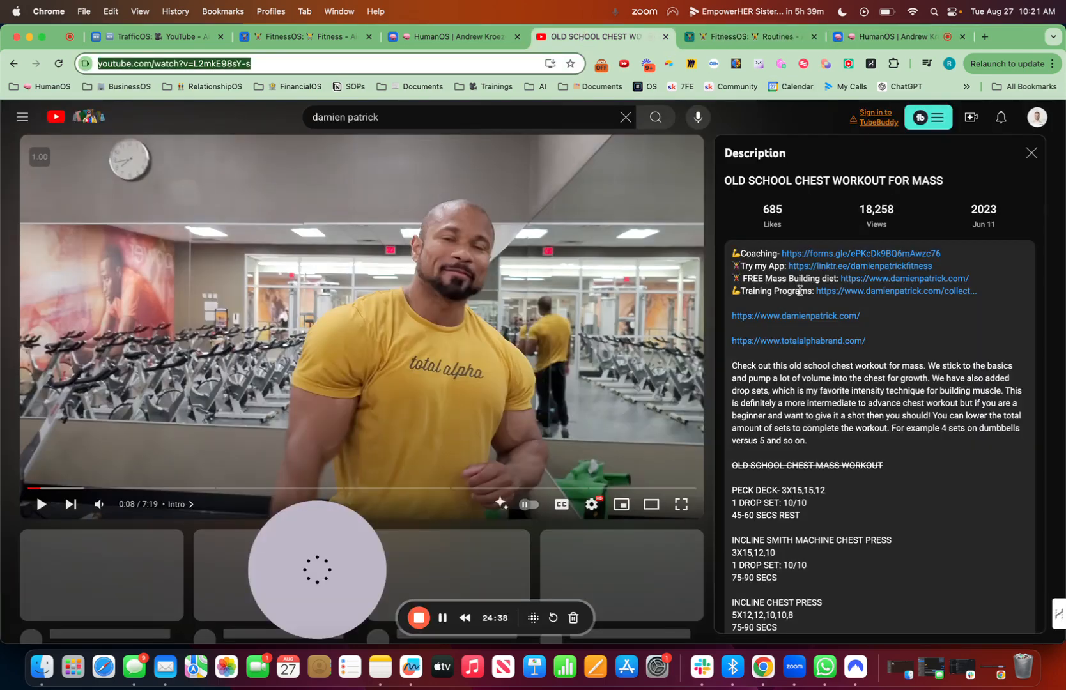
scroll(805, 467, "down", 5)
left_click_drag(731, 346, 778, 528)
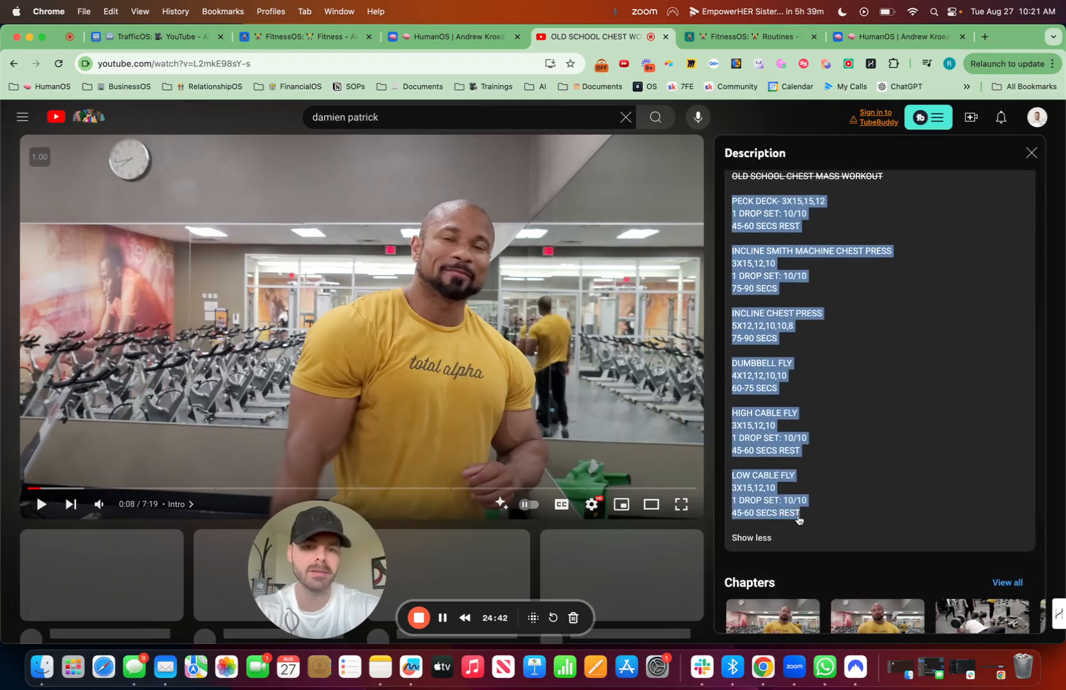
right_click(800, 517)
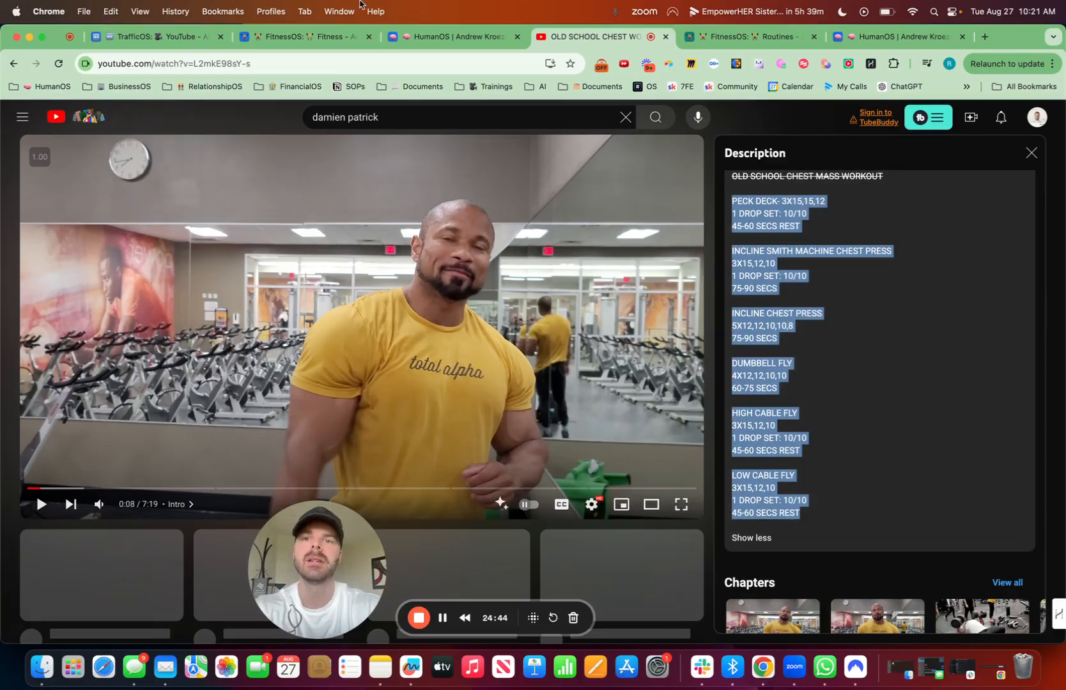
Step: Paste the copied exercise list into the Details field of the Old School Chest Workout record in FitnessOS Routines
left_click(323, 37)
left_click(454, 37)
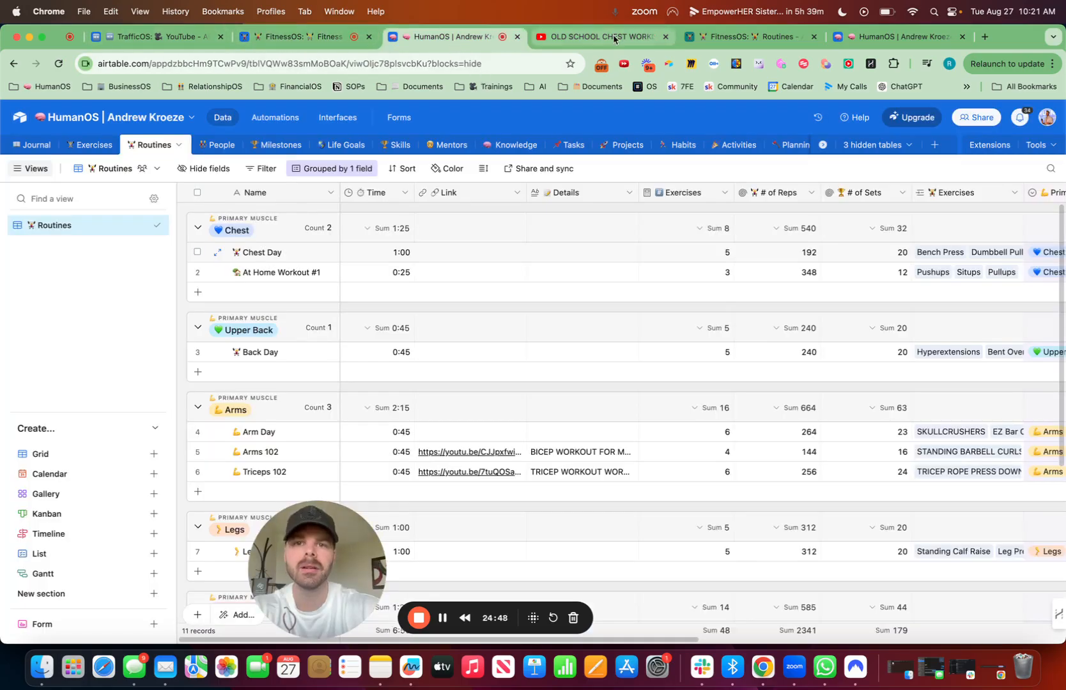
left_click(313, 38)
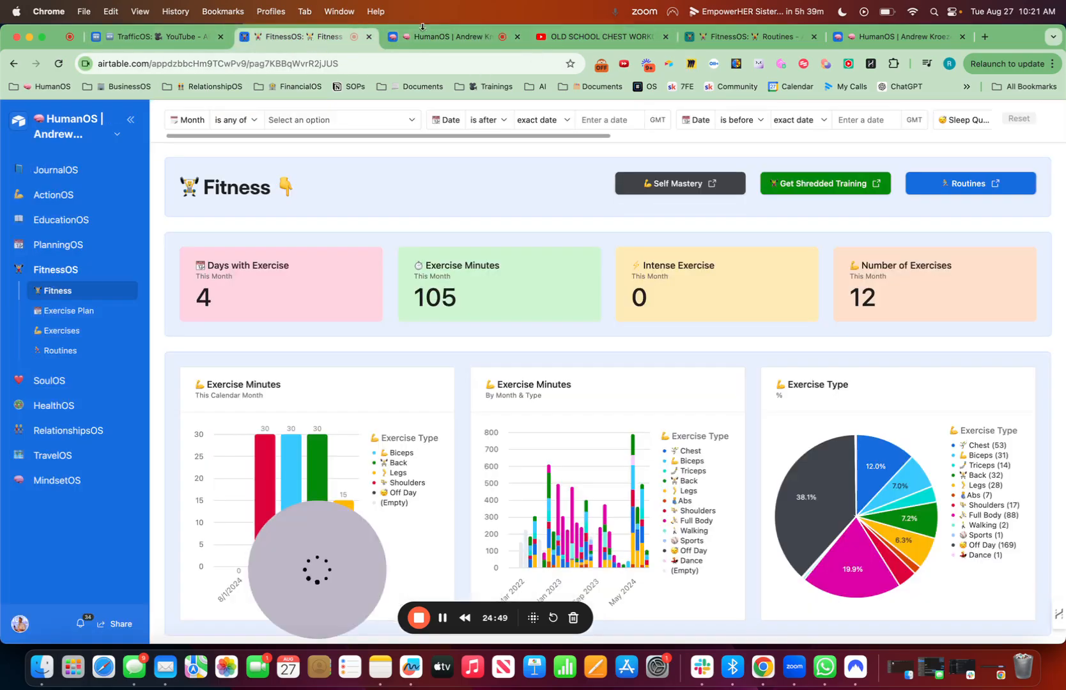
left_click(781, 37)
left_click(556, 254)
left_click(556, 254)
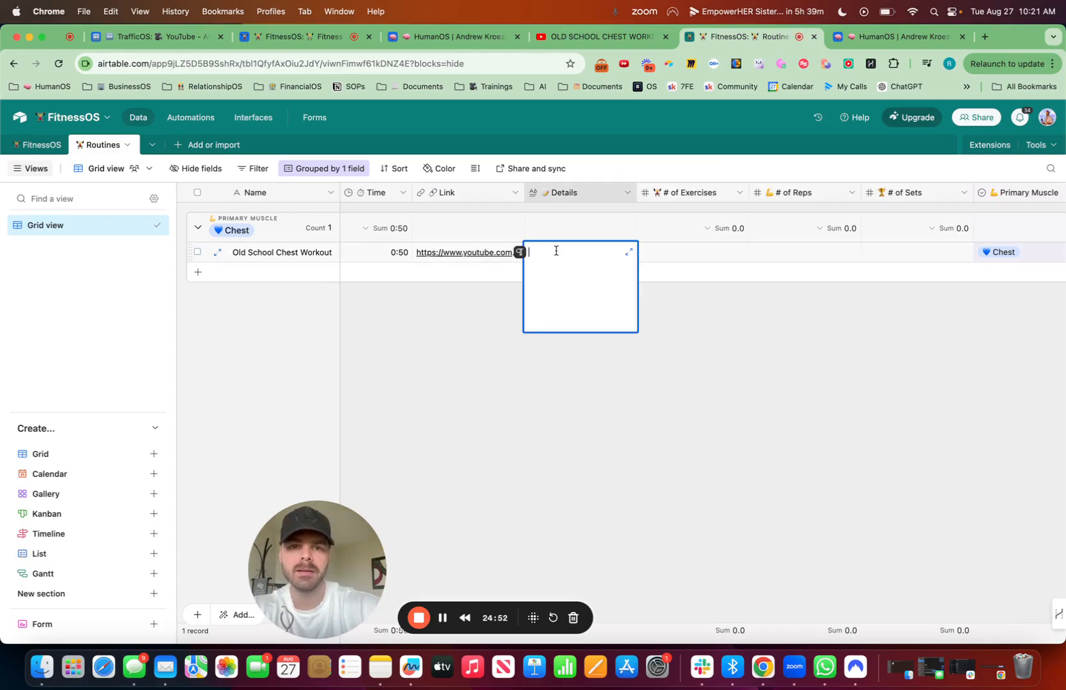
key("super+v")
left_click(756, 369)
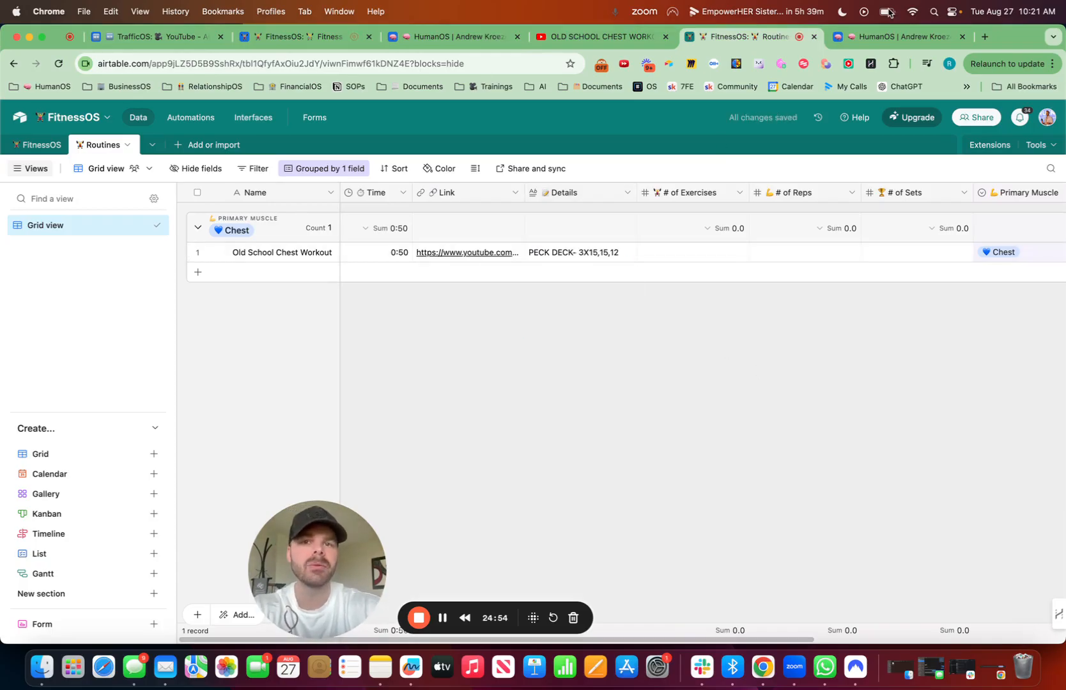
Step: Review the exercises and sets in the YouTube video's description, and return to the FitnessOS Routines table
left_click(592, 38)
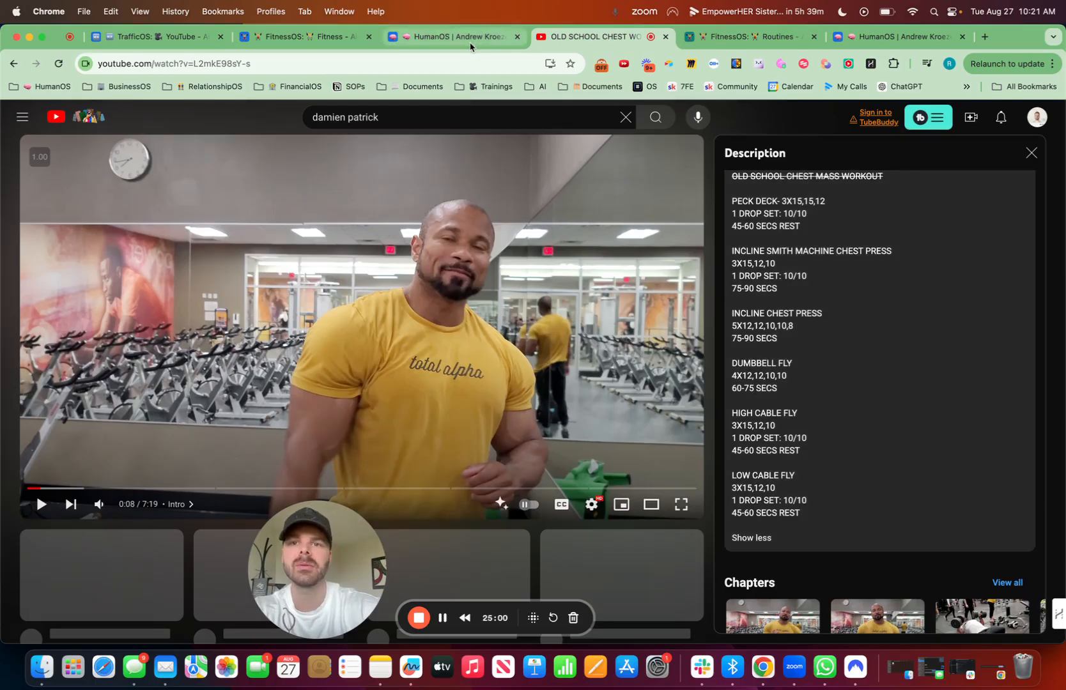
left_click(450, 37)
left_click(751, 36)
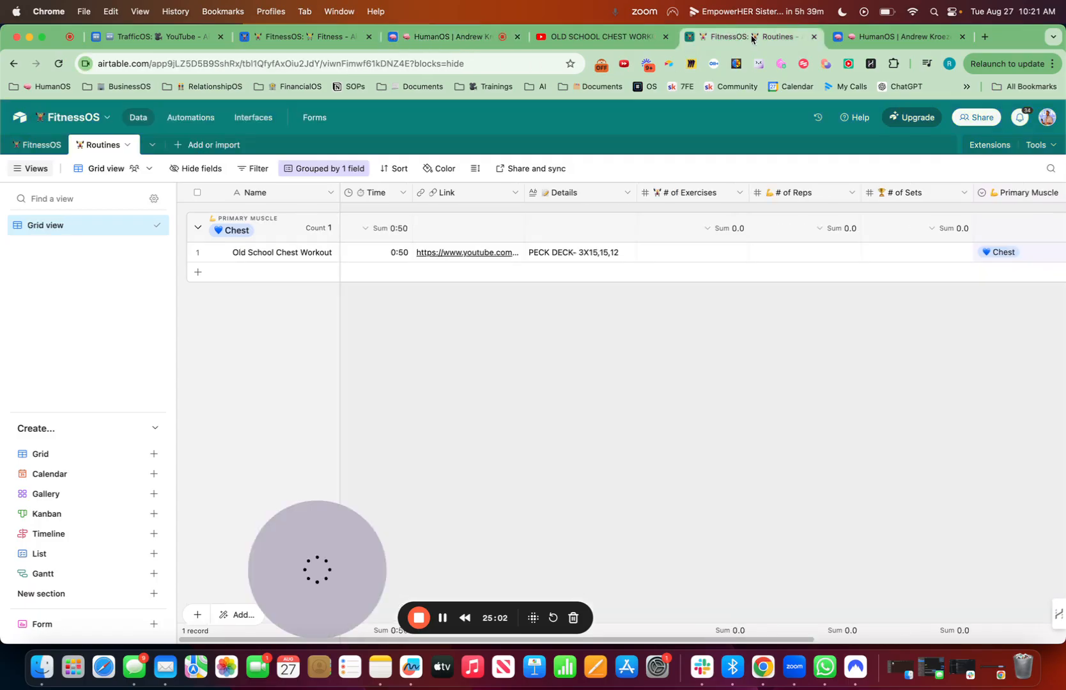
Step: Set # of Exercises to 6 for the Old School Chest Workout record, and delete the empty record below it in the Chest group
left_click(707, 270)
left_click(701, 256)
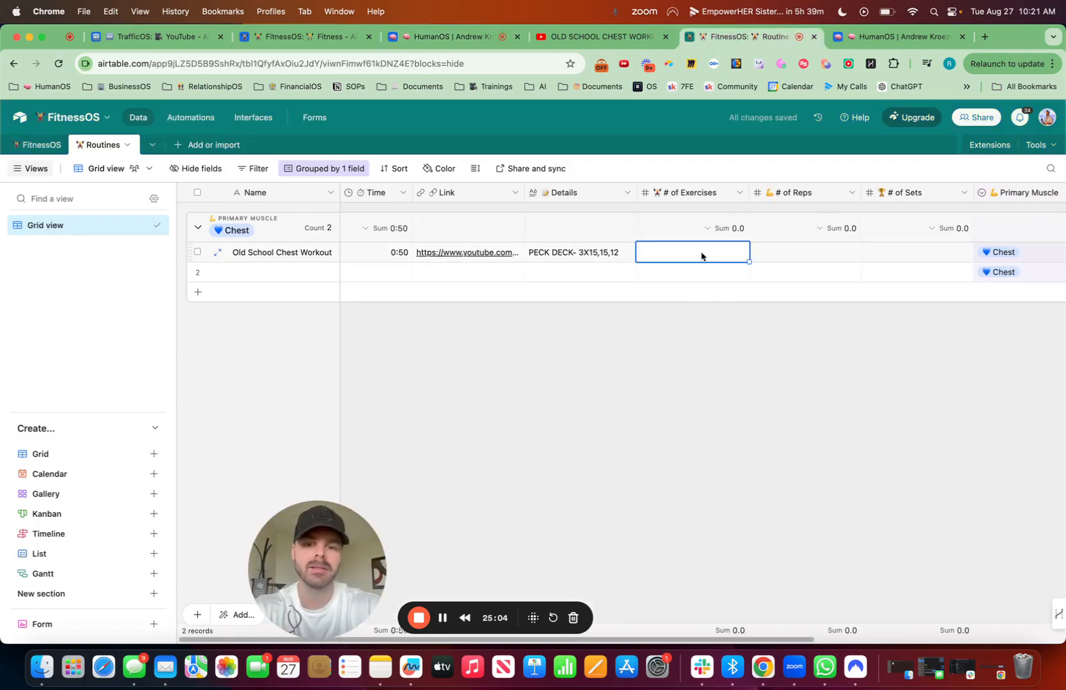
type("6")
key("Return")
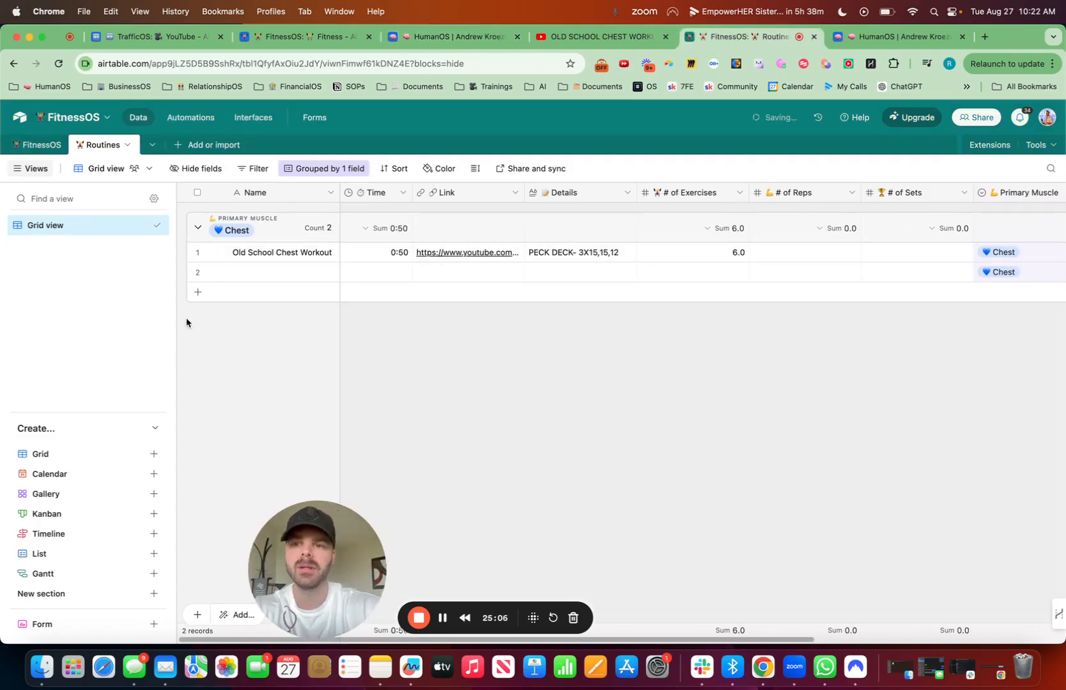
right_click(198, 274)
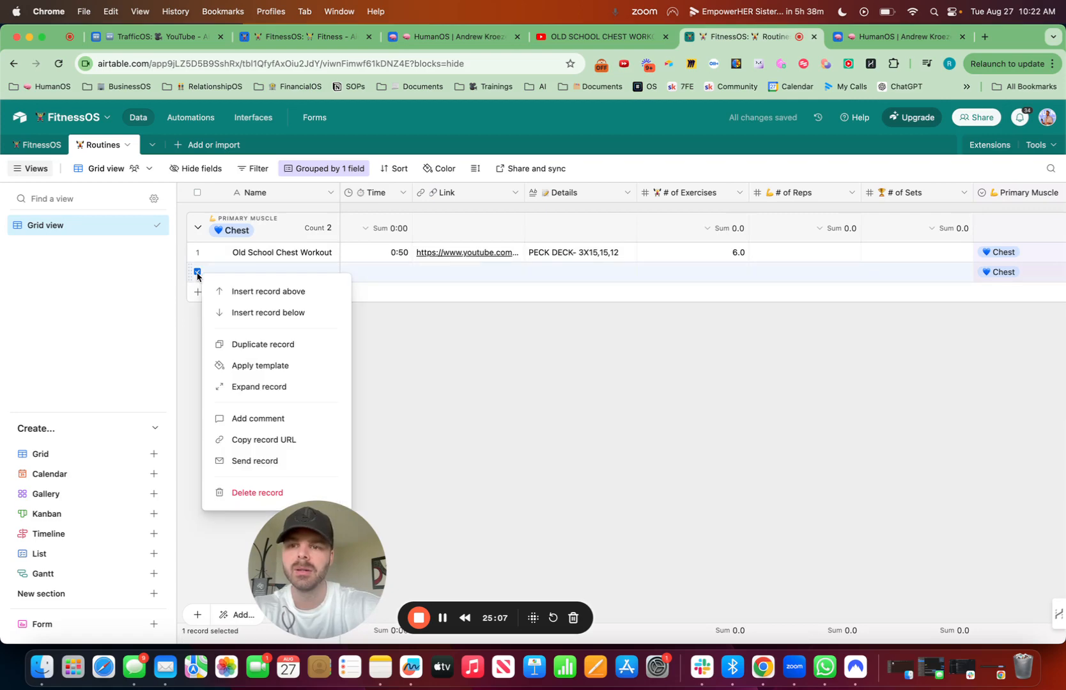
left_click(245, 493)
Step: Check the HumanOS Routines table for reference, and switch to the YouTube video's description to examine the sets and reps per exercise
left_click(894, 37)
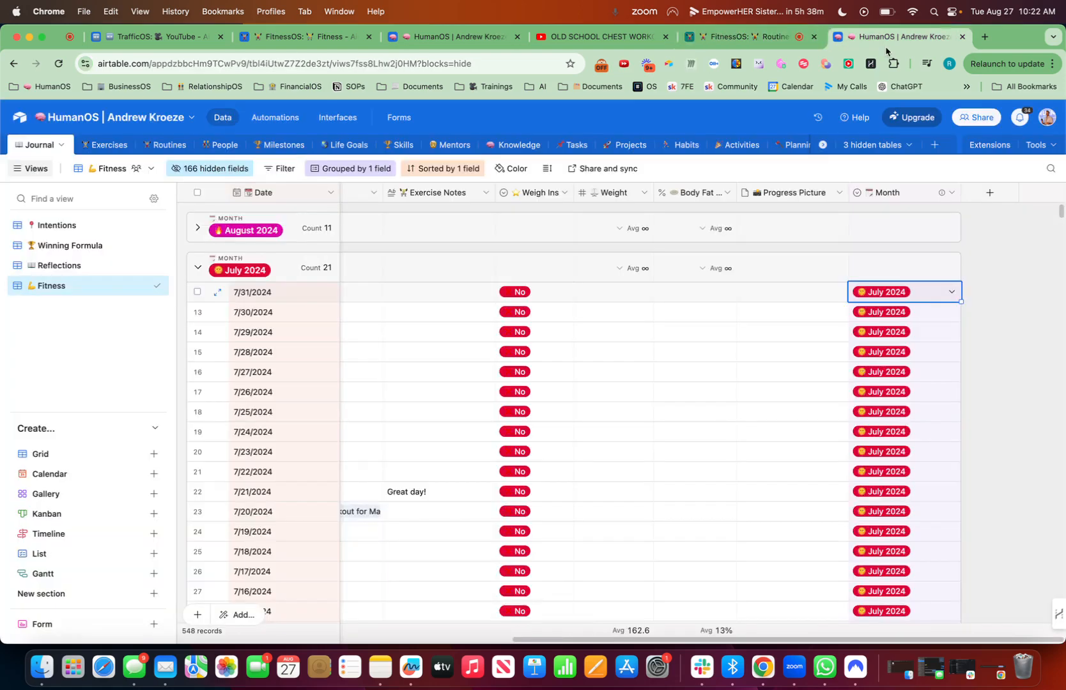
left_click(731, 36)
left_click(464, 38)
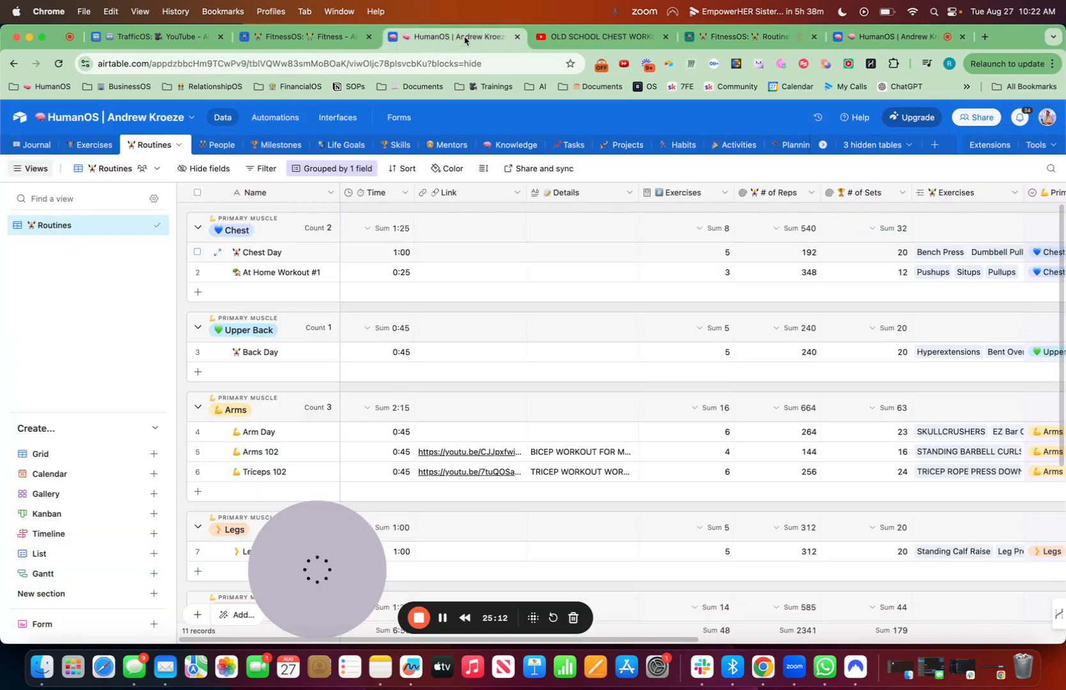
left_click(595, 37)
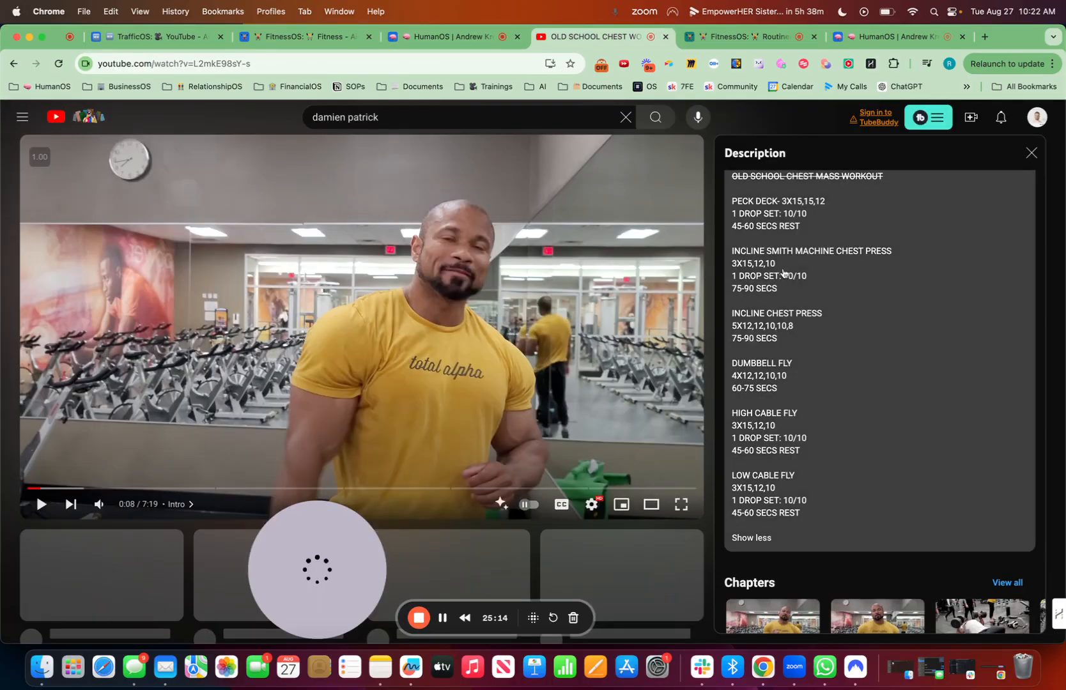
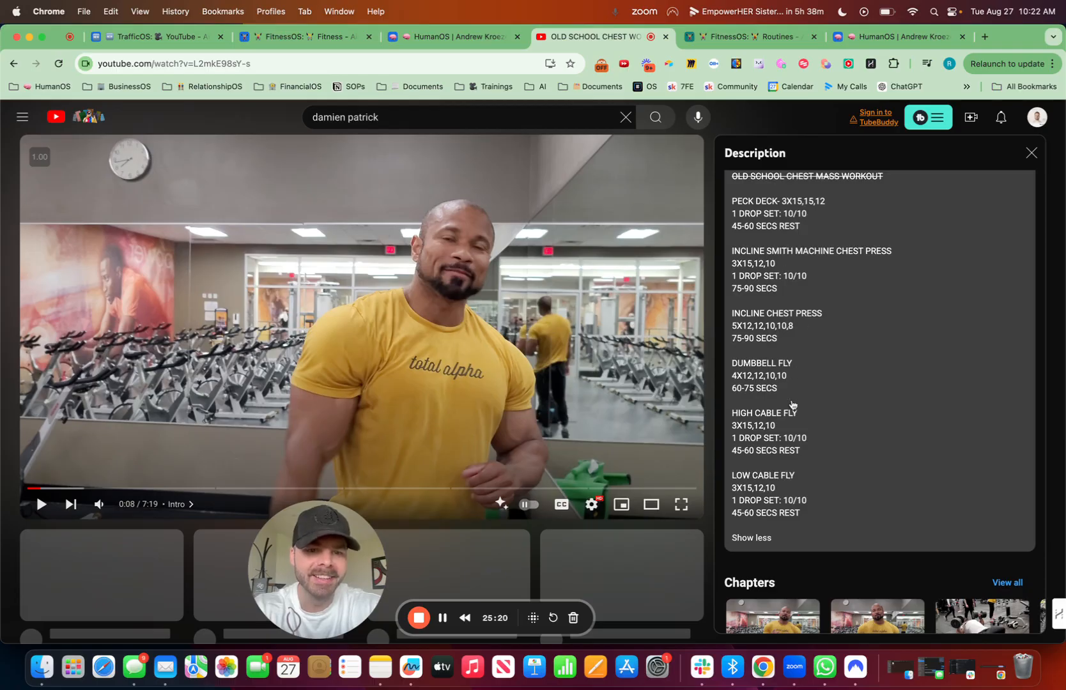
Step: Return to the FitnessOS Routines table and set # of Reps to 120 and # of Sets to 24 for the Old School Chest Workout record
left_click(447, 36)
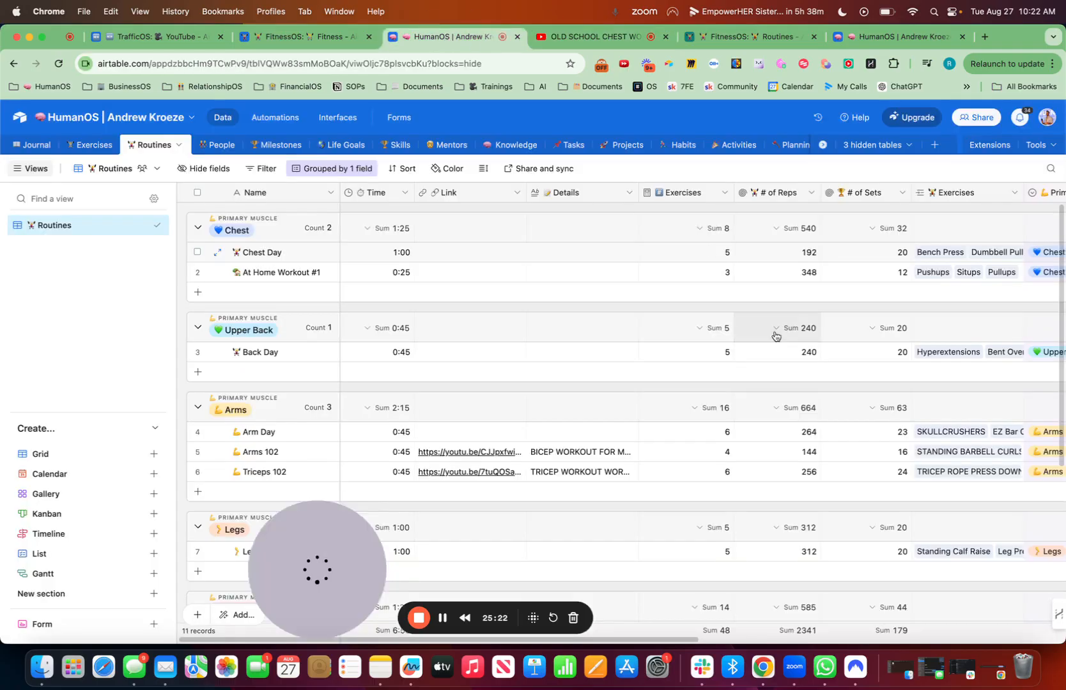
left_click(325, 37)
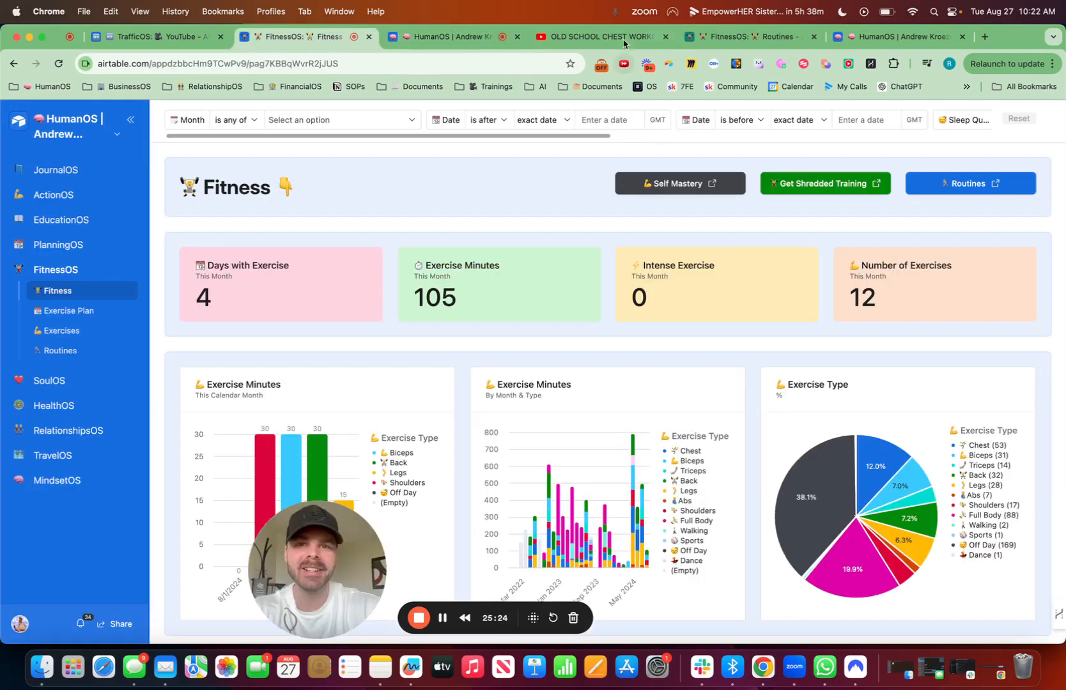
left_click(748, 37)
double_click(815, 255)
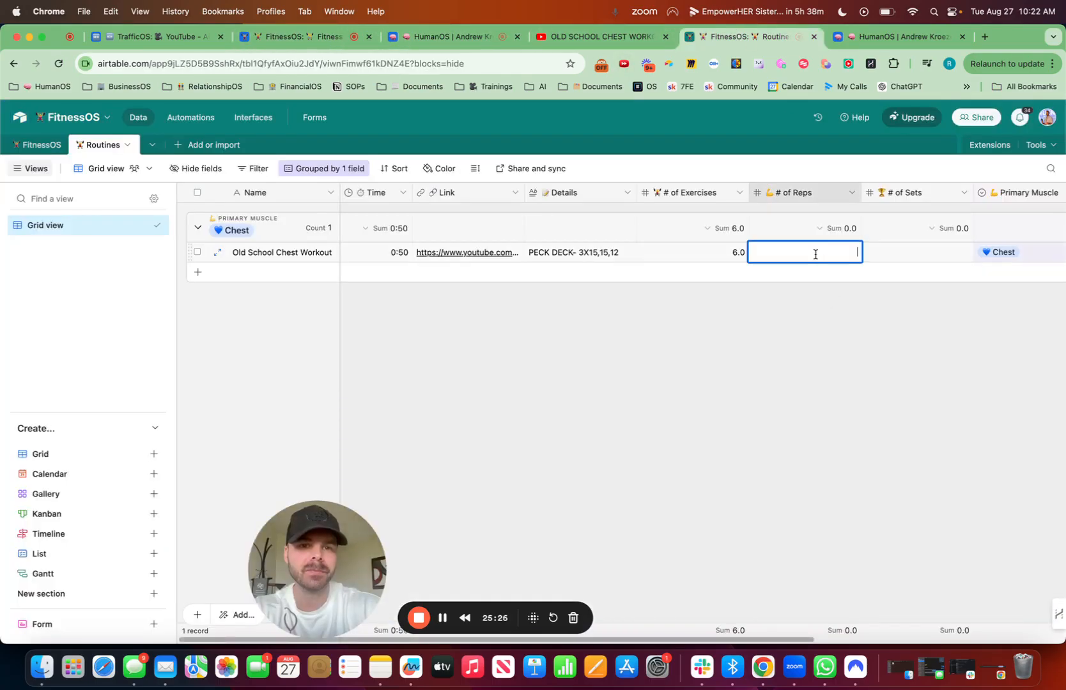
key("Return")
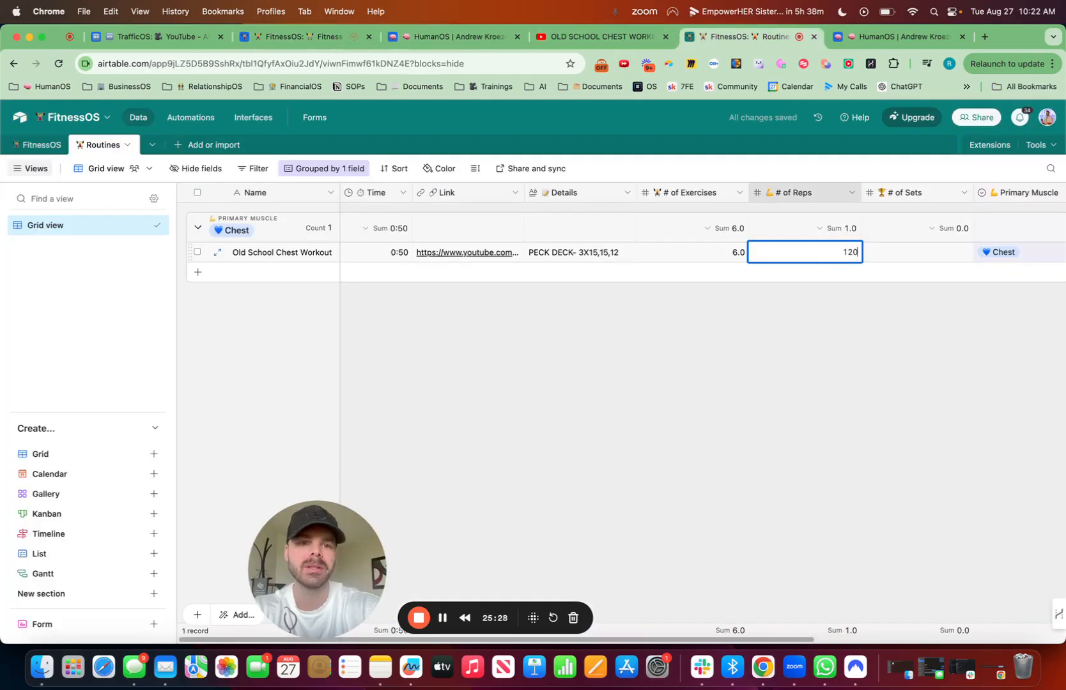
key("Return")
left_click(914, 255)
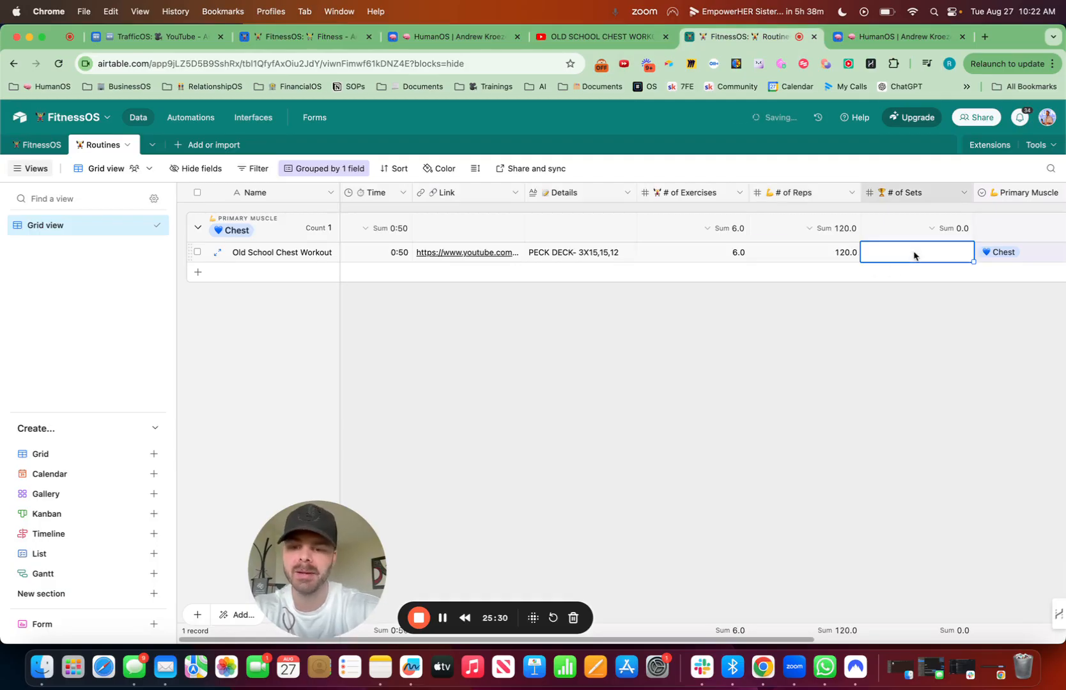
type("24")
key("Return")
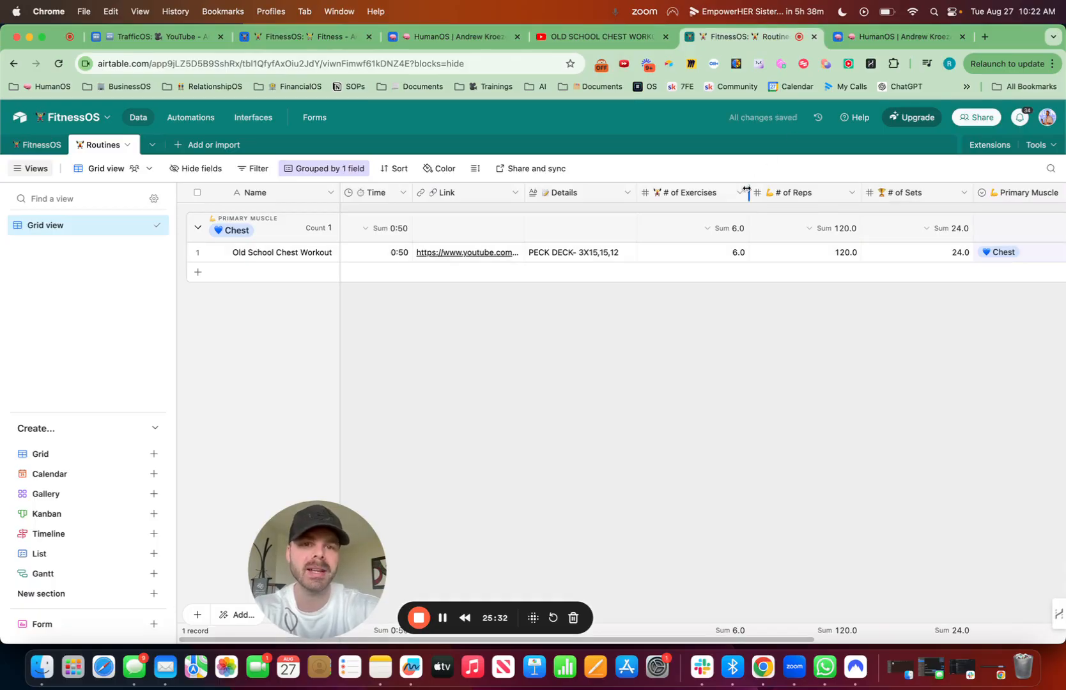
Step: Narrow the # of Exercises, # of Reps and # of Sets columns in the Routines table
left_click_drag(746, 189, 740, 190)
left_click_drag(854, 196, 837, 193)
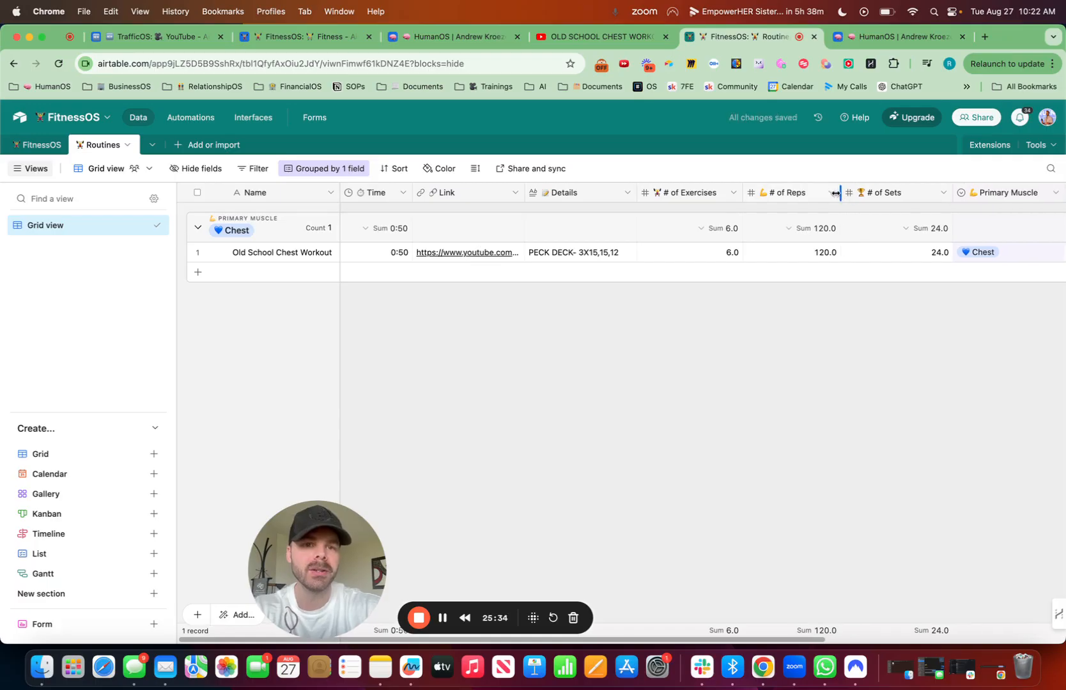
left_click_drag(948, 192, 923, 191)
Step: Move the Routines field right after Type in the FitnessOS table, and link Old School Chest Workout to the 8/28/2024 record
left_click(51, 148)
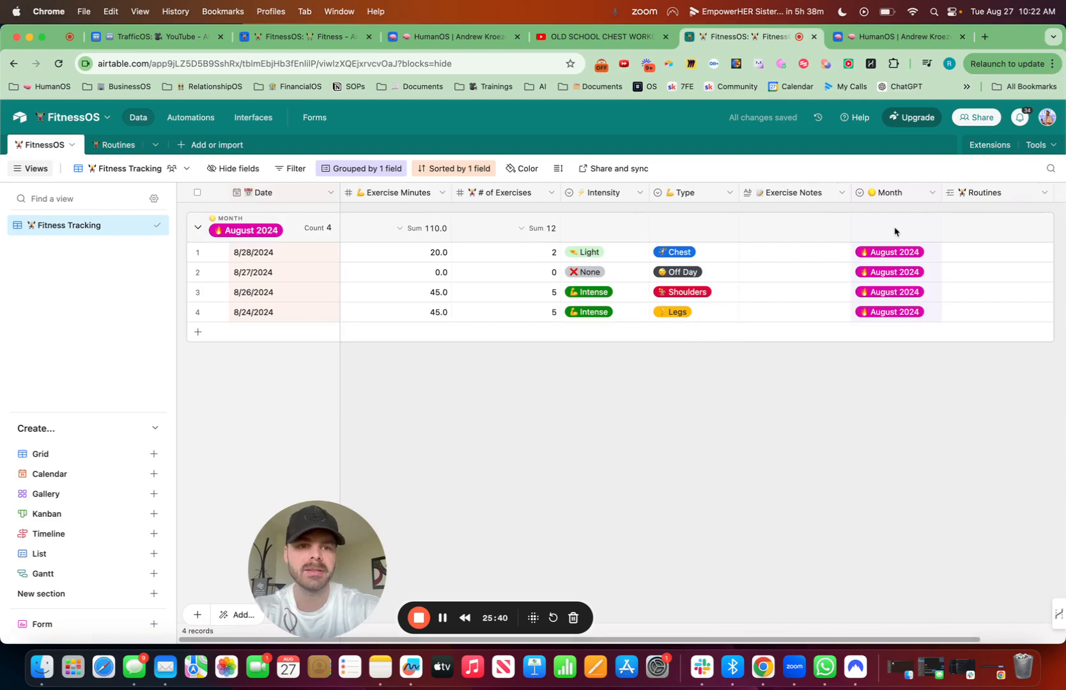
left_click_drag(995, 198, 735, 199)
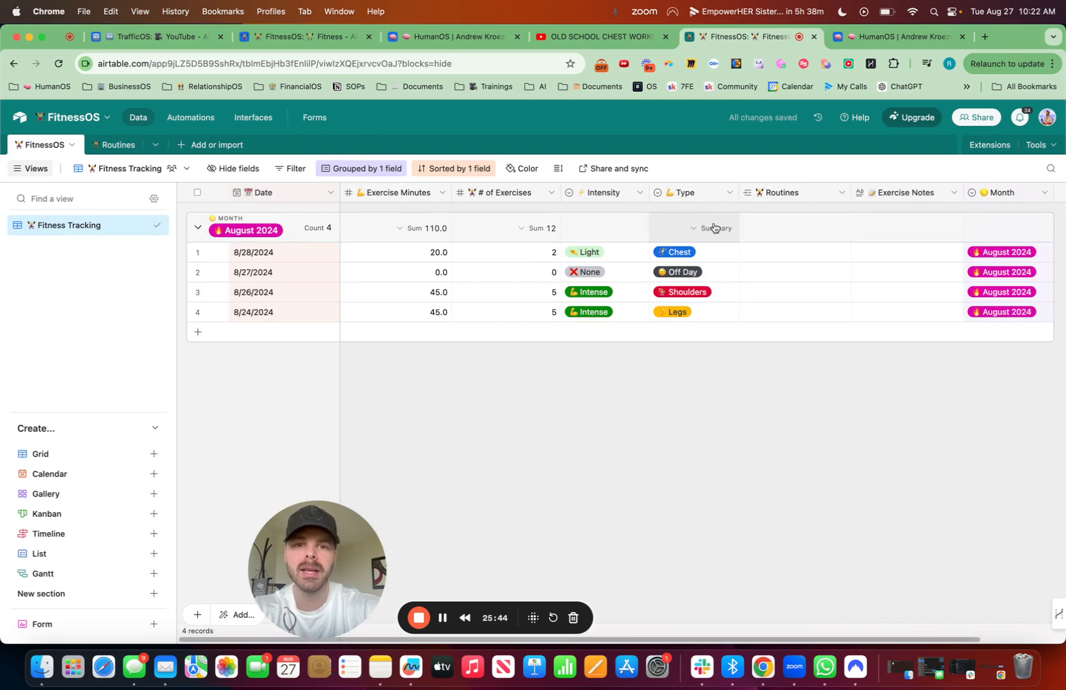
left_click(751, 252)
left_click(750, 252)
type("ch")
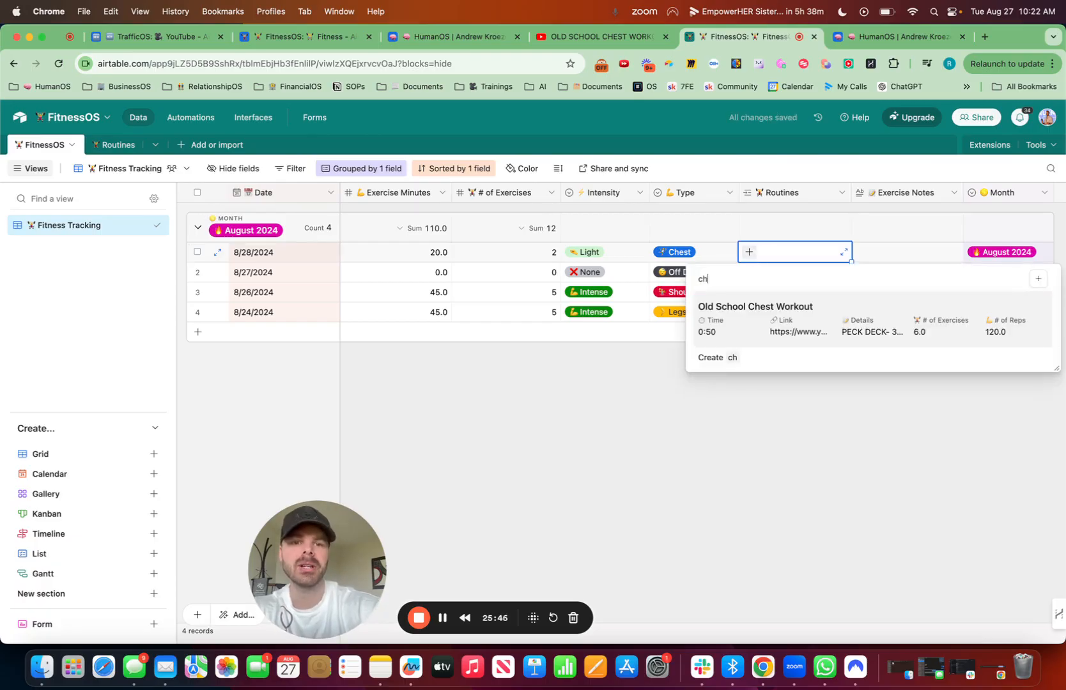
left_click(773, 326)
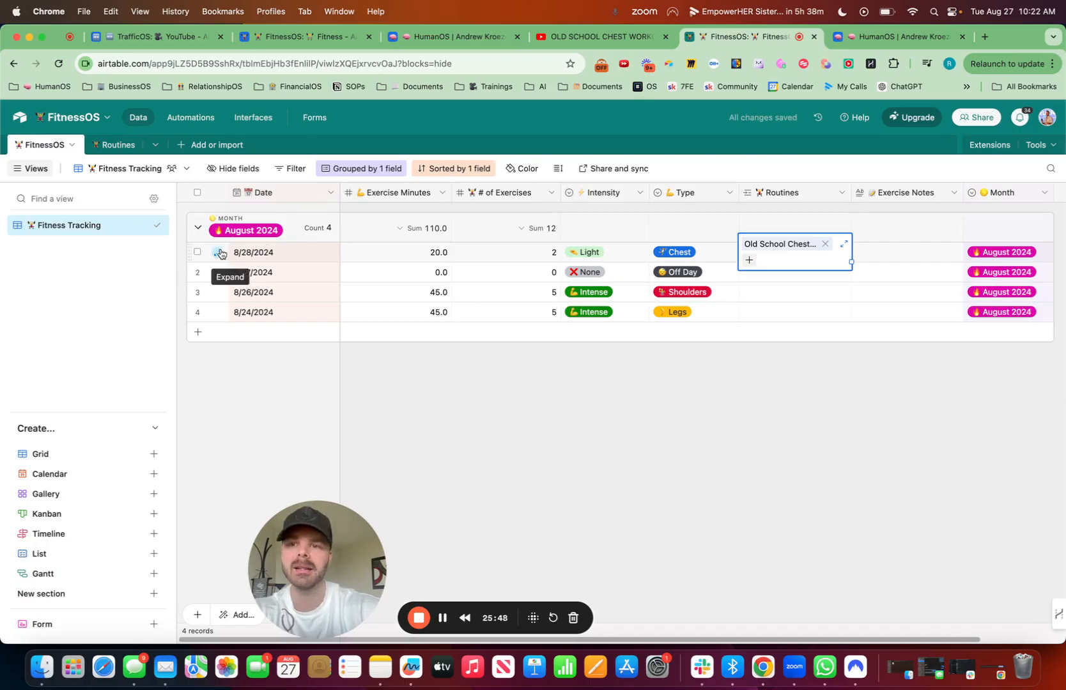
Step: Examine the linked Old School Chest Workout details from the expanded 8/28/2024 record, and close both records
left_click(217, 251)
left_click(518, 440)
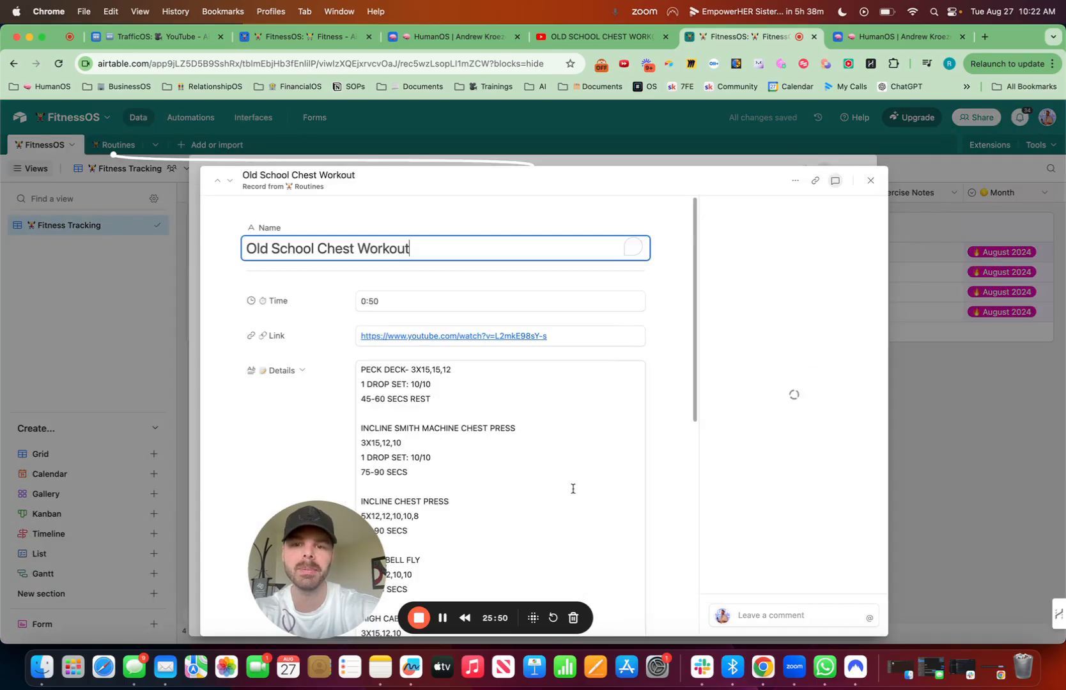
left_click(872, 181)
left_click(860, 170)
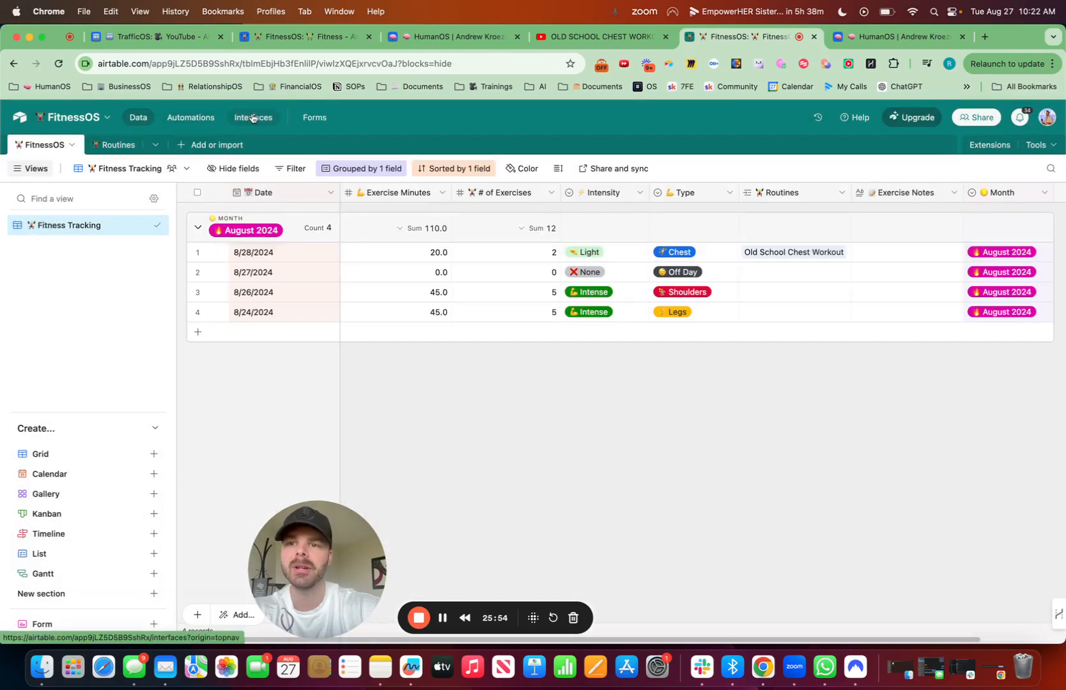
Step: Allow users to open record details from the grid on the FitnessOS Dashboard interface page
left_click(253, 117)
scroll(578, 390, "down", 10)
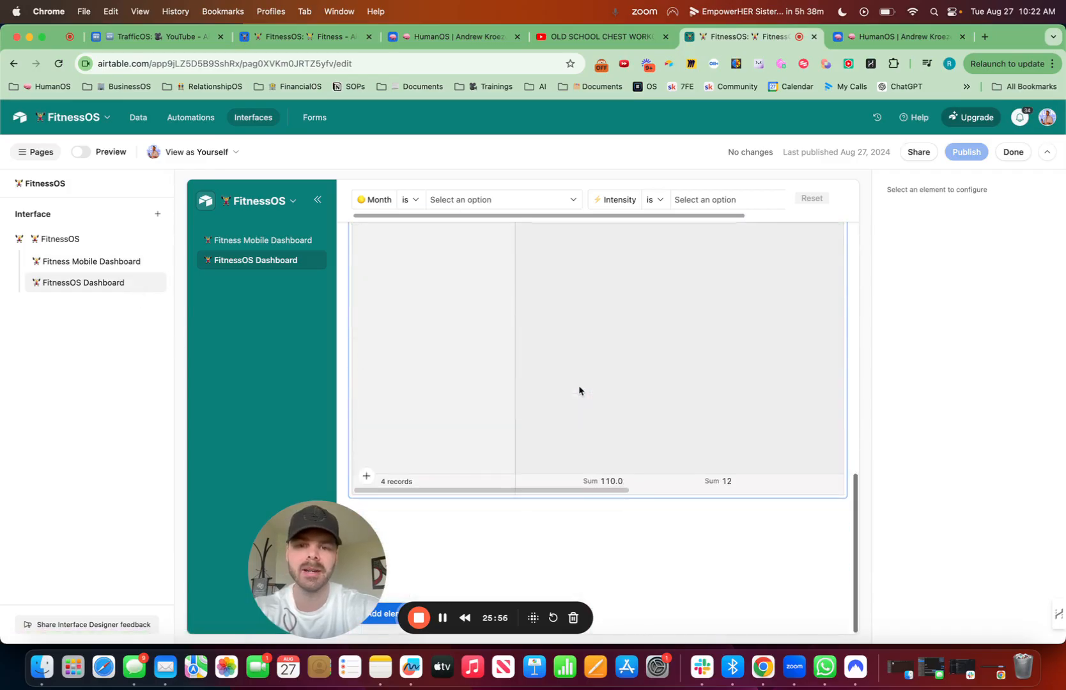
left_click(570, 470)
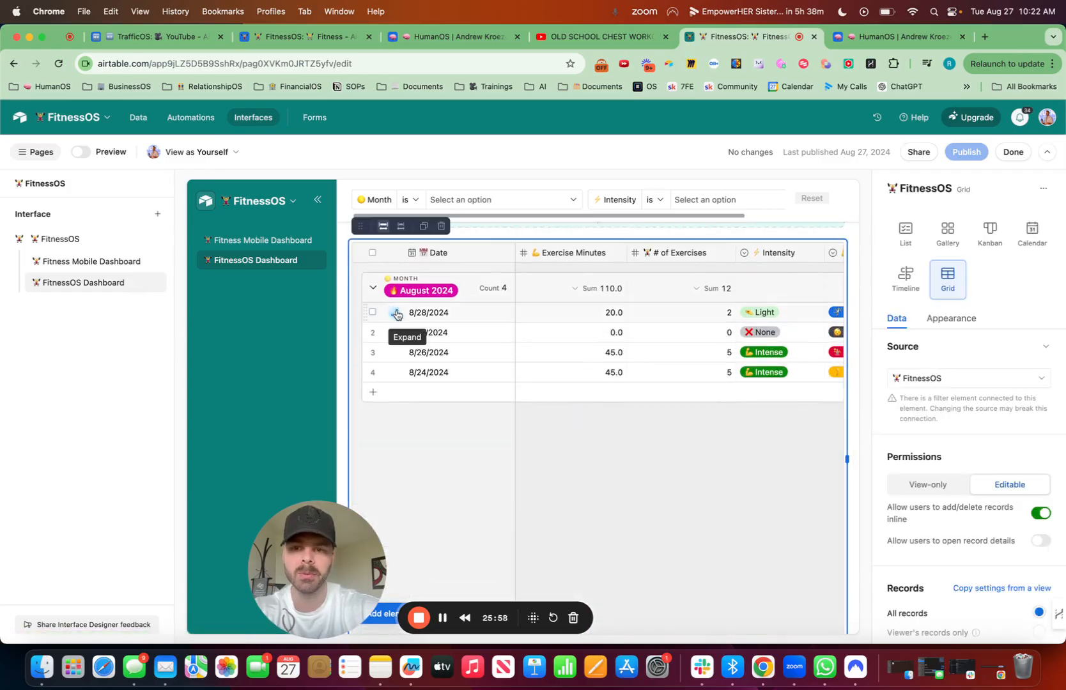
left_click(401, 313)
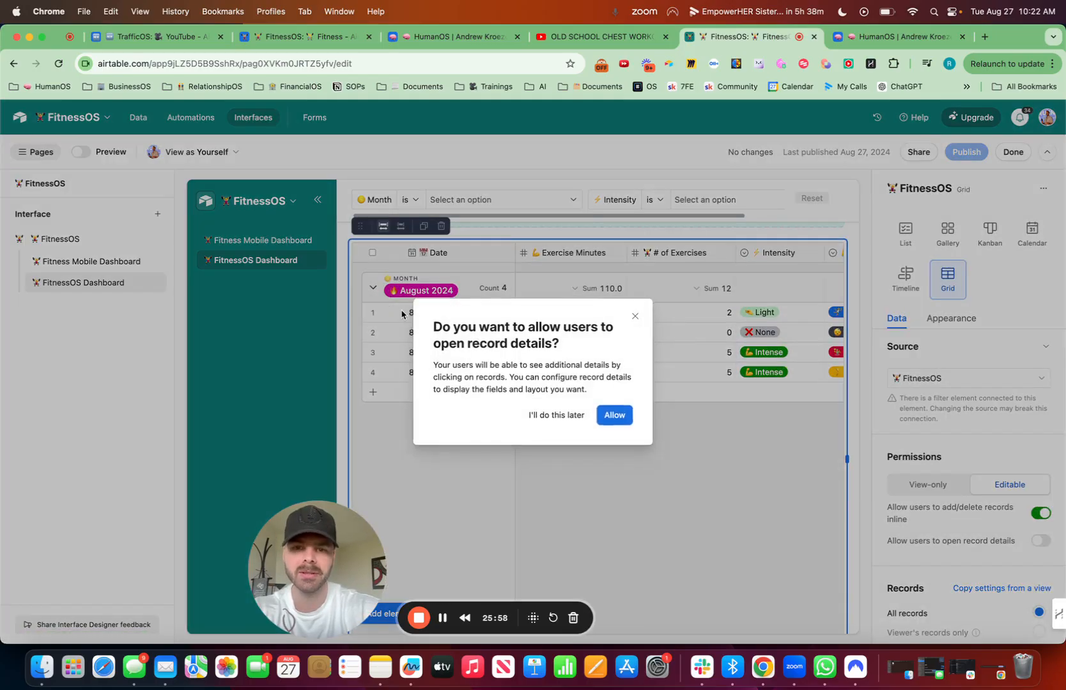
left_click(615, 416)
Step: Make Exercise Minutes, # of Exercises, Intensity, Type, Exercise Notes and Month editable in the dashboard's record detail layout
left_click(624, 286)
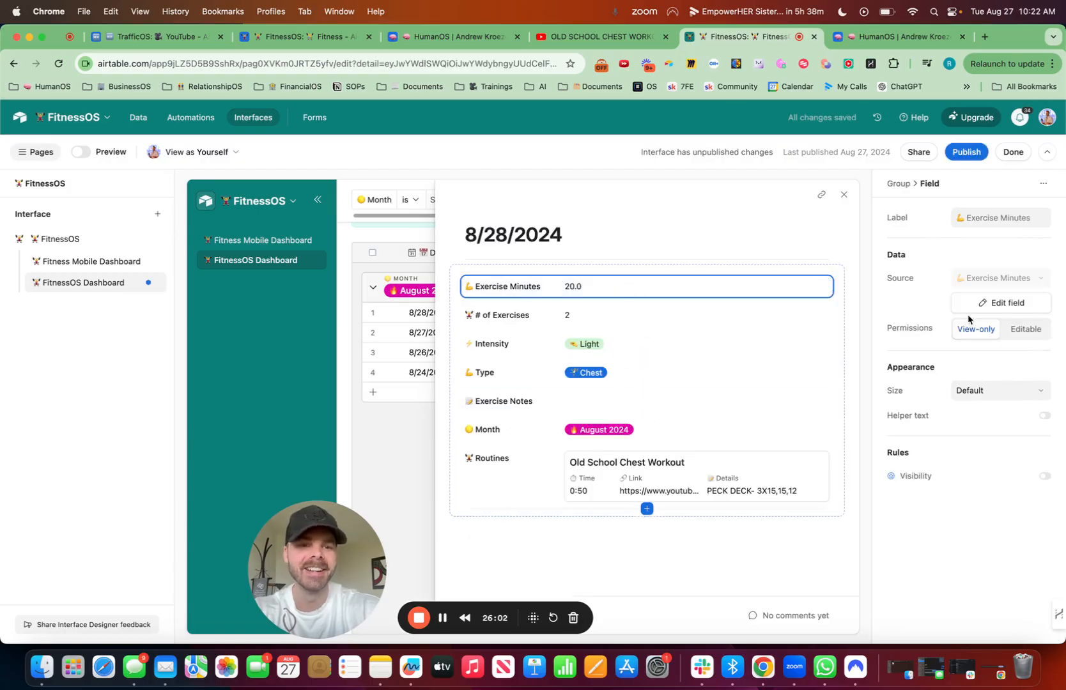
left_click(1026, 329)
left_click(633, 319)
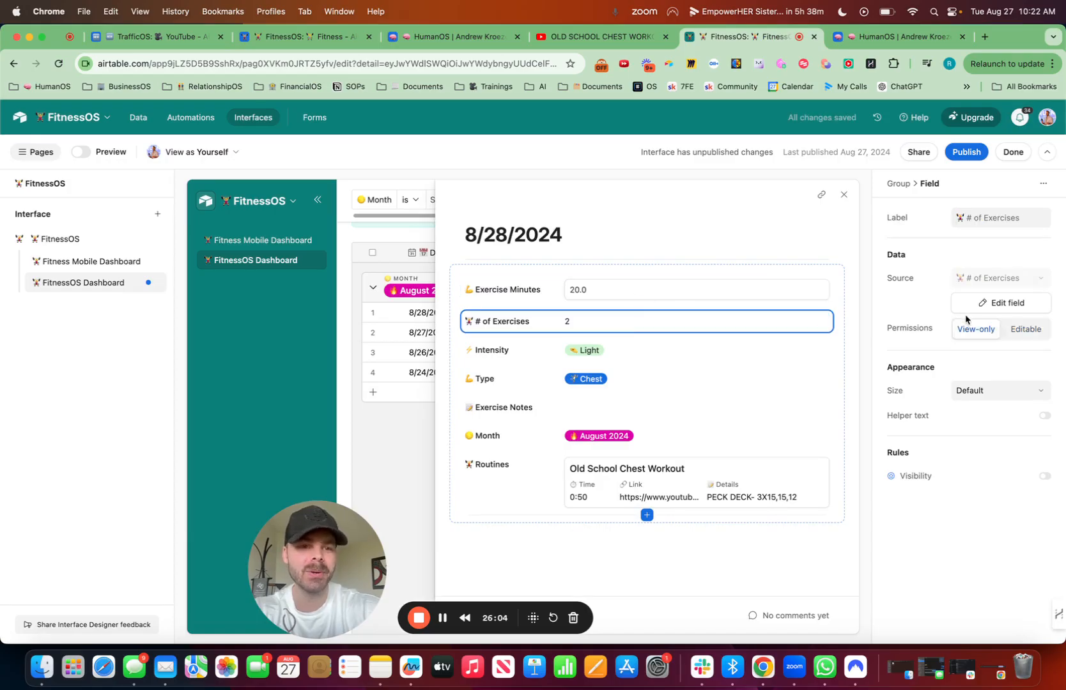
left_click(1021, 329)
left_click(678, 358)
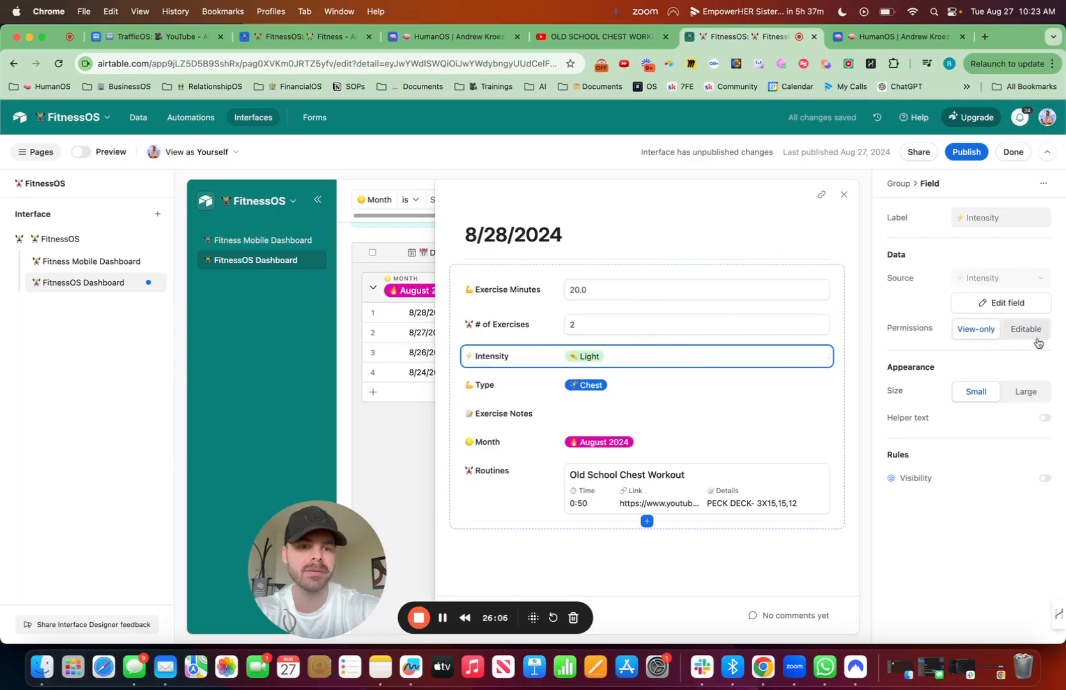
left_click(1026, 329)
left_click(813, 382)
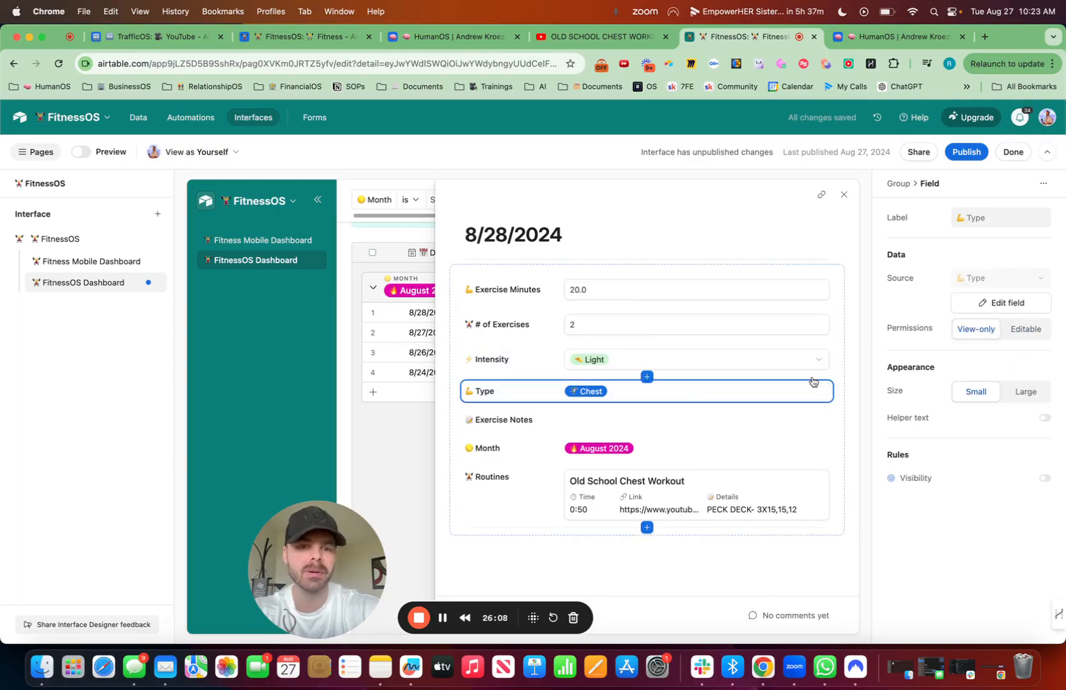
left_click(1024, 330)
left_click(721, 425)
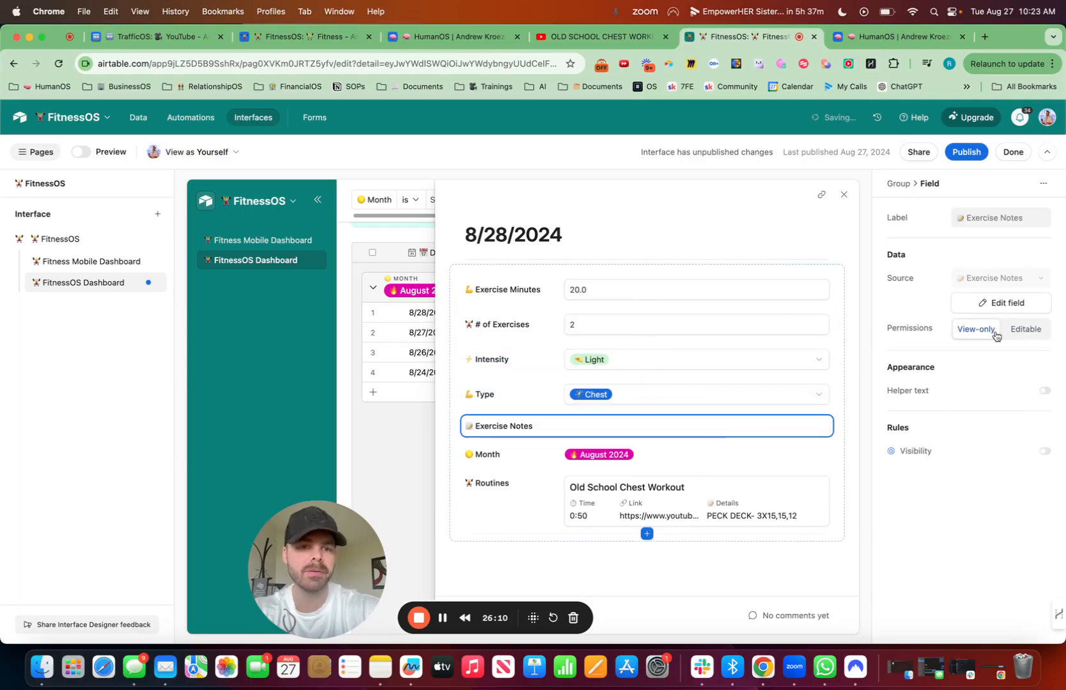
left_click(1022, 330)
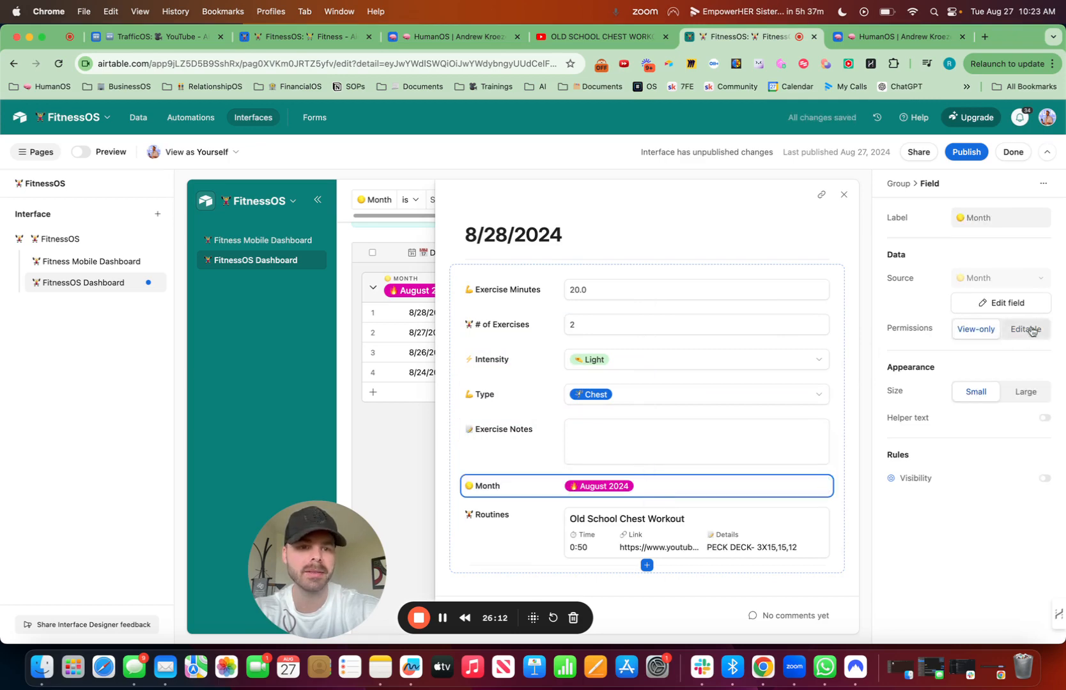
left_click(1030, 329)
Step: Enable linking/unlinking records and clicking into record details for the Routines field, and close the record detail layout
left_click(828, 560)
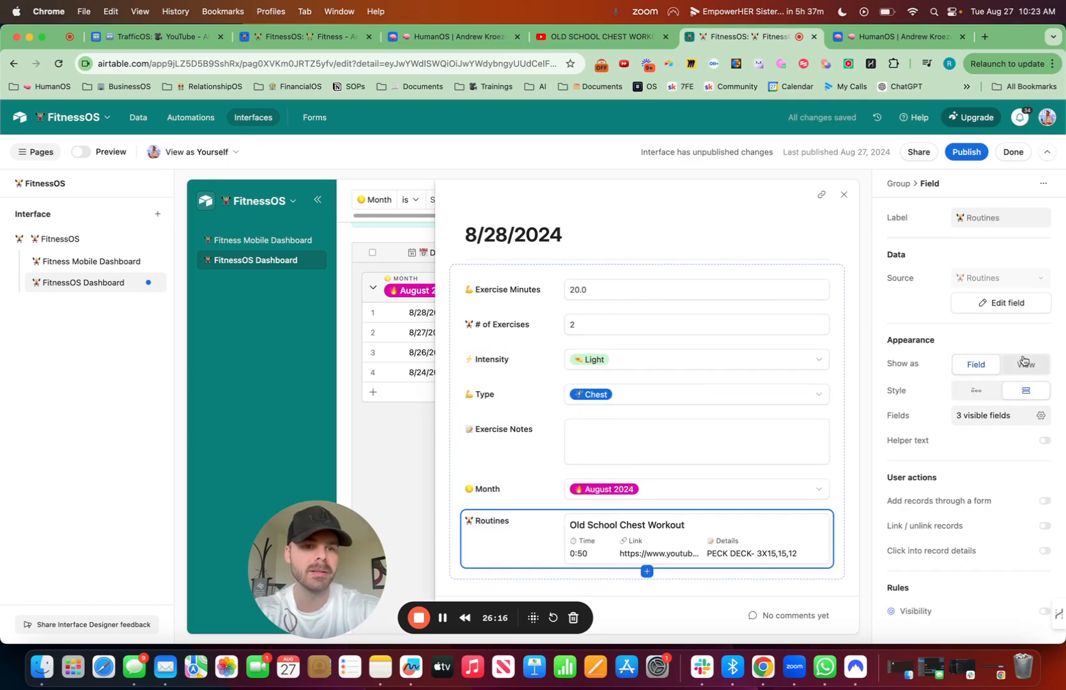
left_click(1044, 526)
left_click(1044, 551)
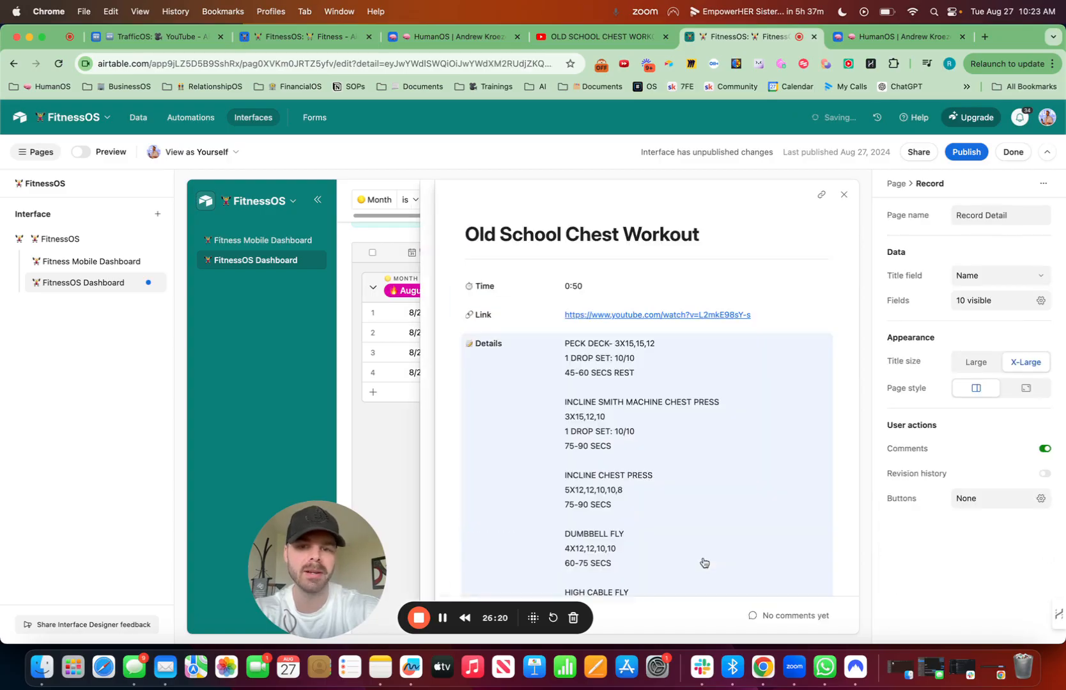
left_click(844, 196)
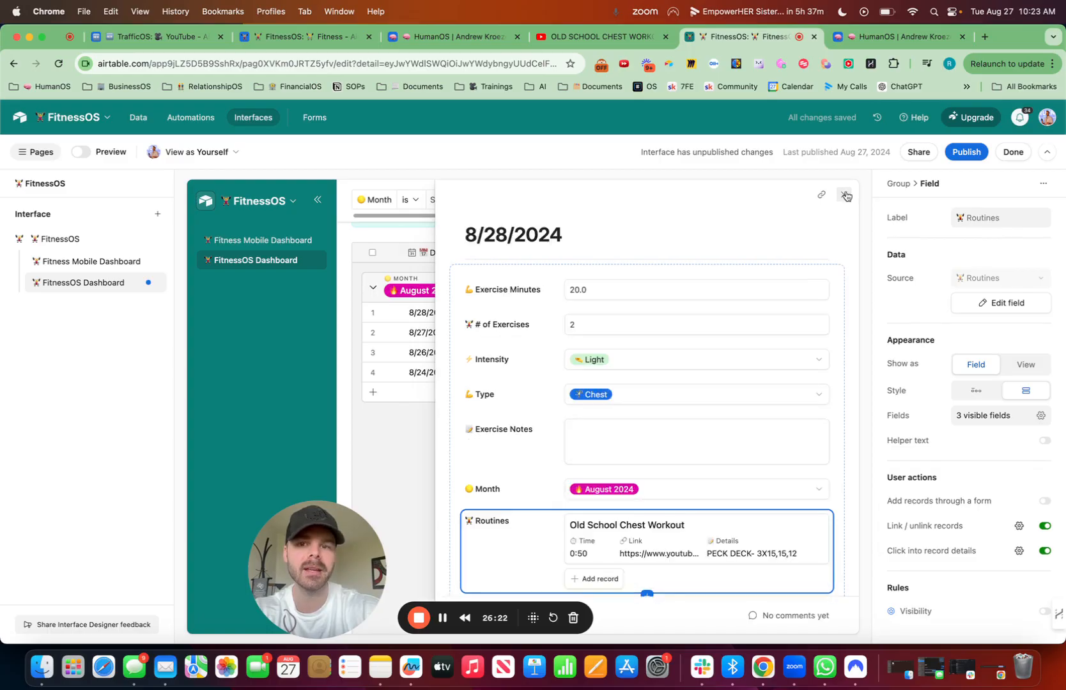
left_click(845, 195)
Step: Show the hidden Routines field in the FitnessOS Dashboard grid and place it between Type and Exercise Notes
scroll(768, 396, "right", 5)
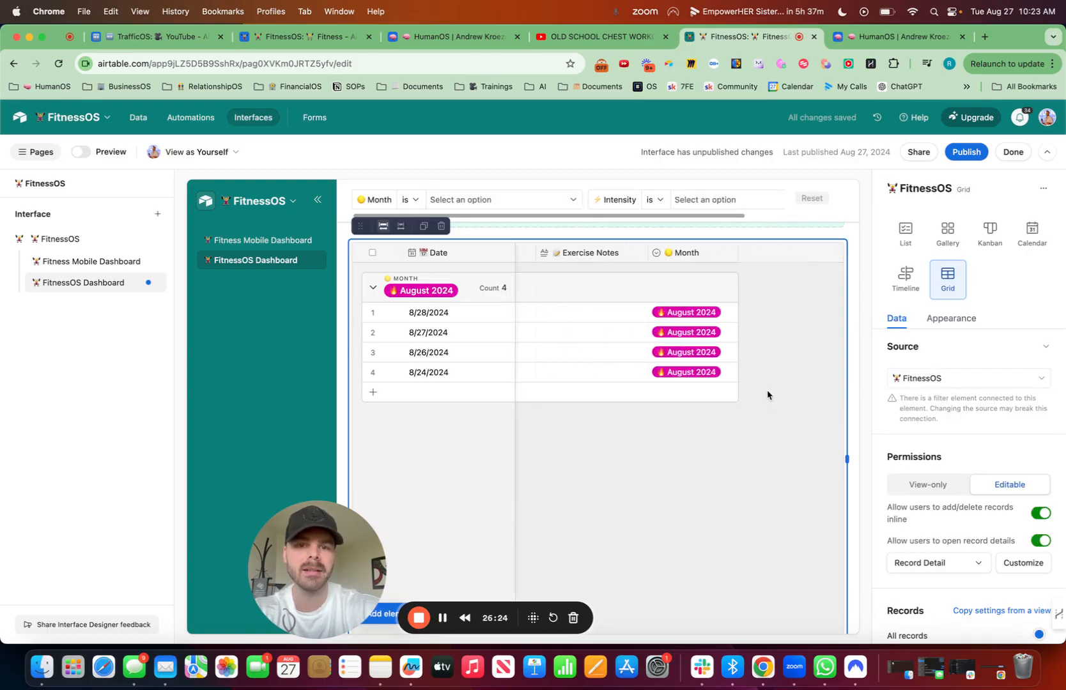
scroll(768, 396, "left", 5)
scroll(975, 533, "down", 5)
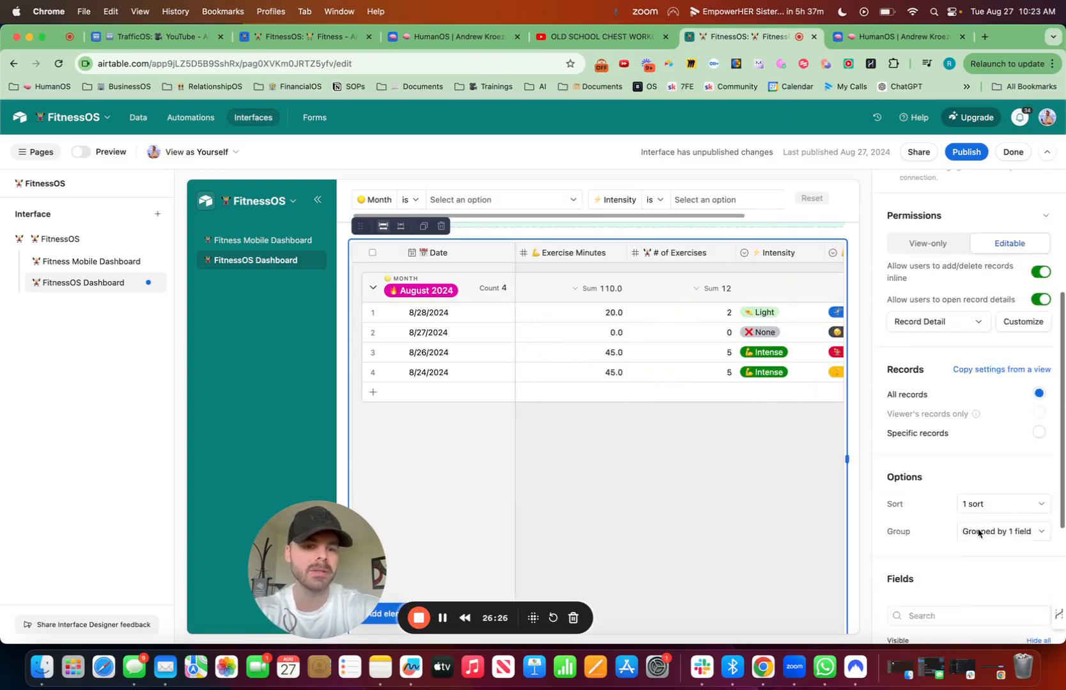
scroll(978, 533, "down", 5)
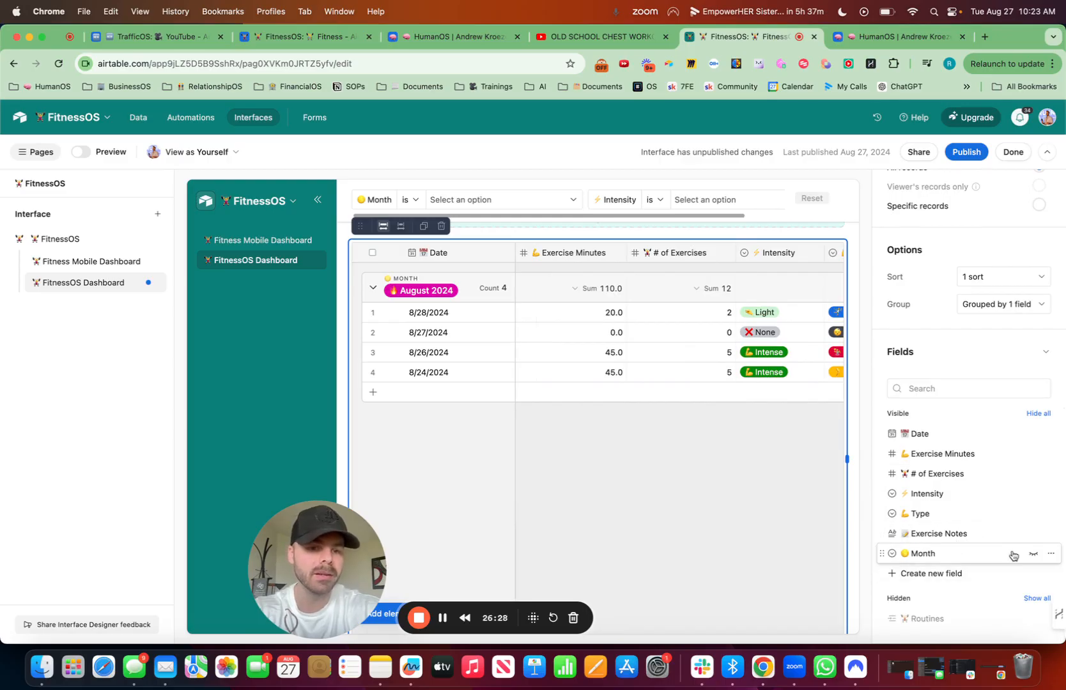
left_click(1032, 620)
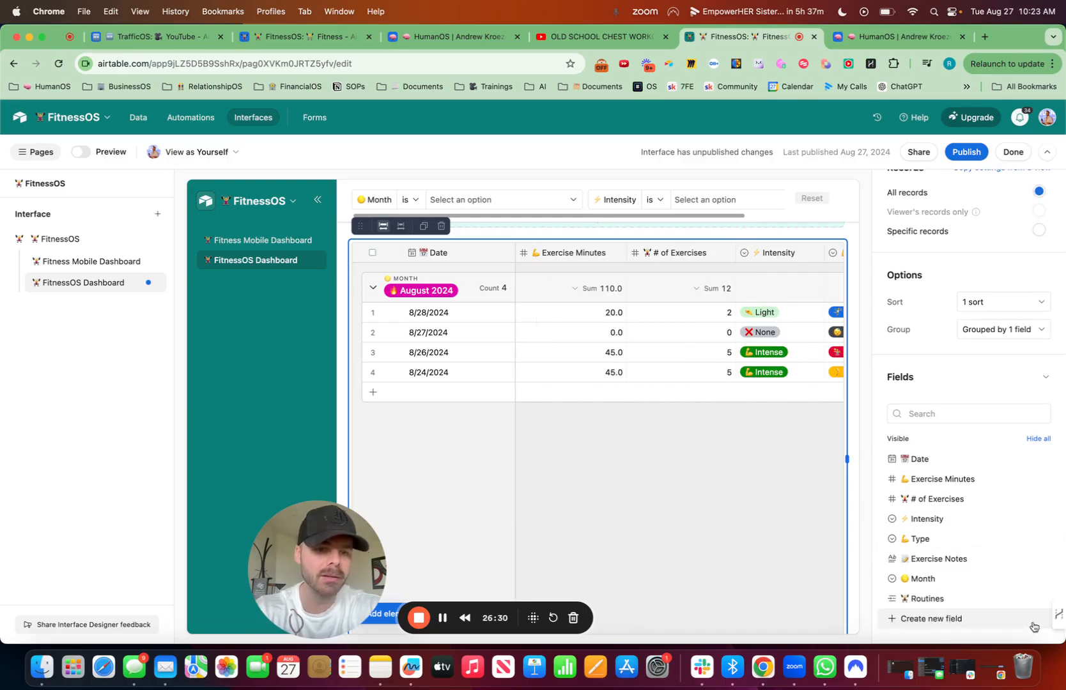
left_click_drag(882, 598, 880, 556)
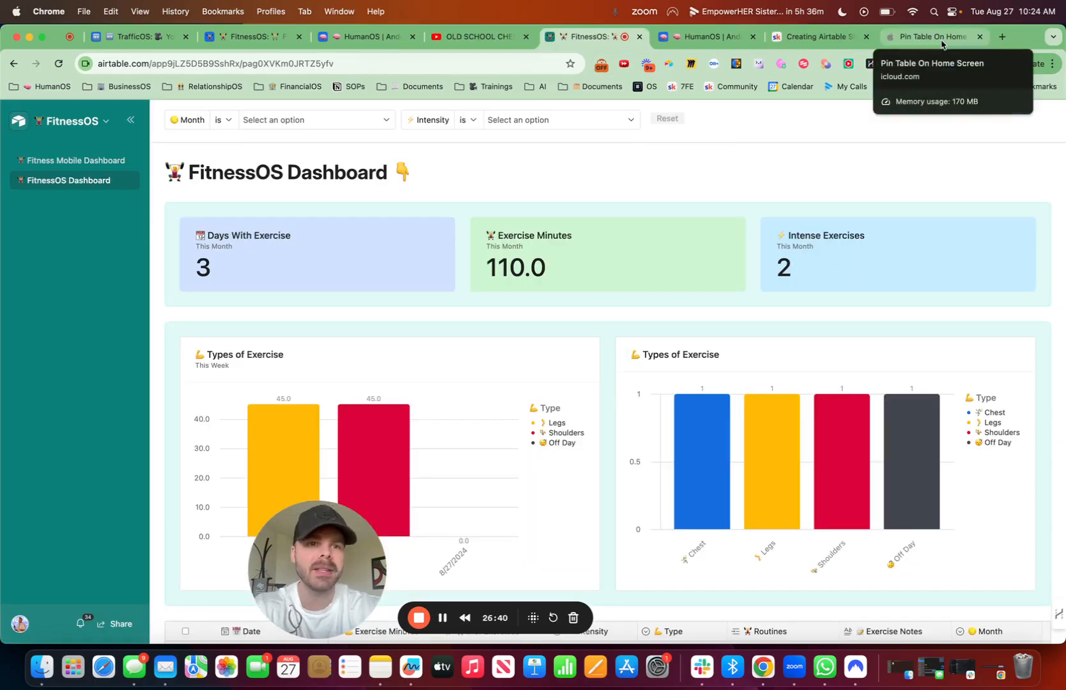
Step: Check the HumanOS fitness journal and the FitnessOS Dashboard, and bring up the Pin Table On Home Screen shortcut page on iCloud
left_click(934, 38)
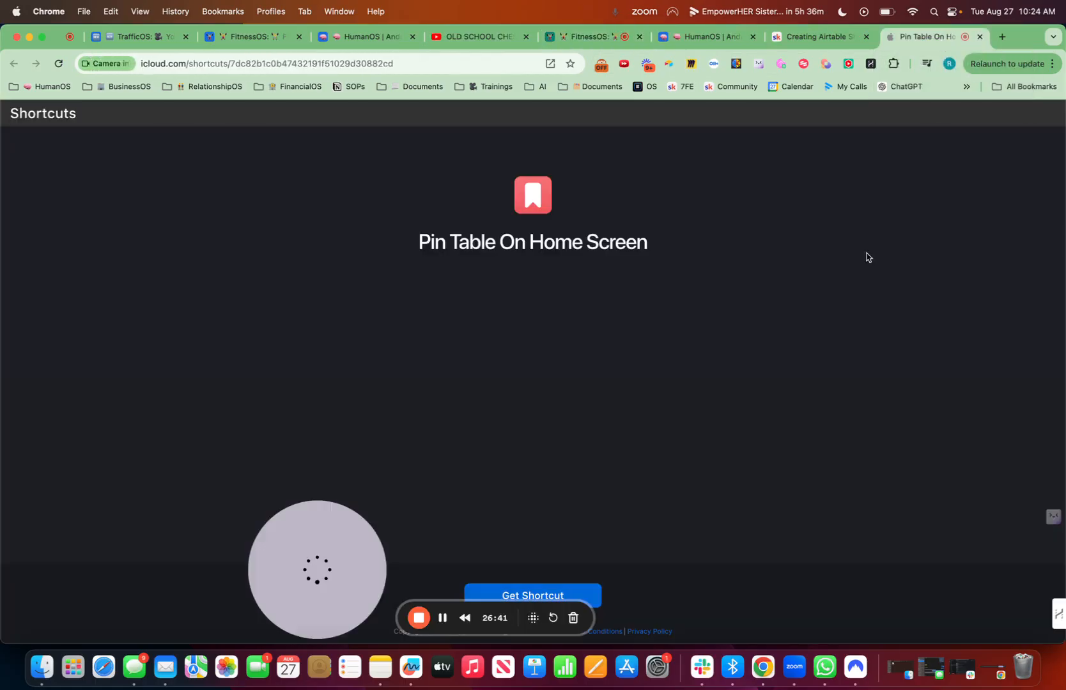
left_click(719, 37)
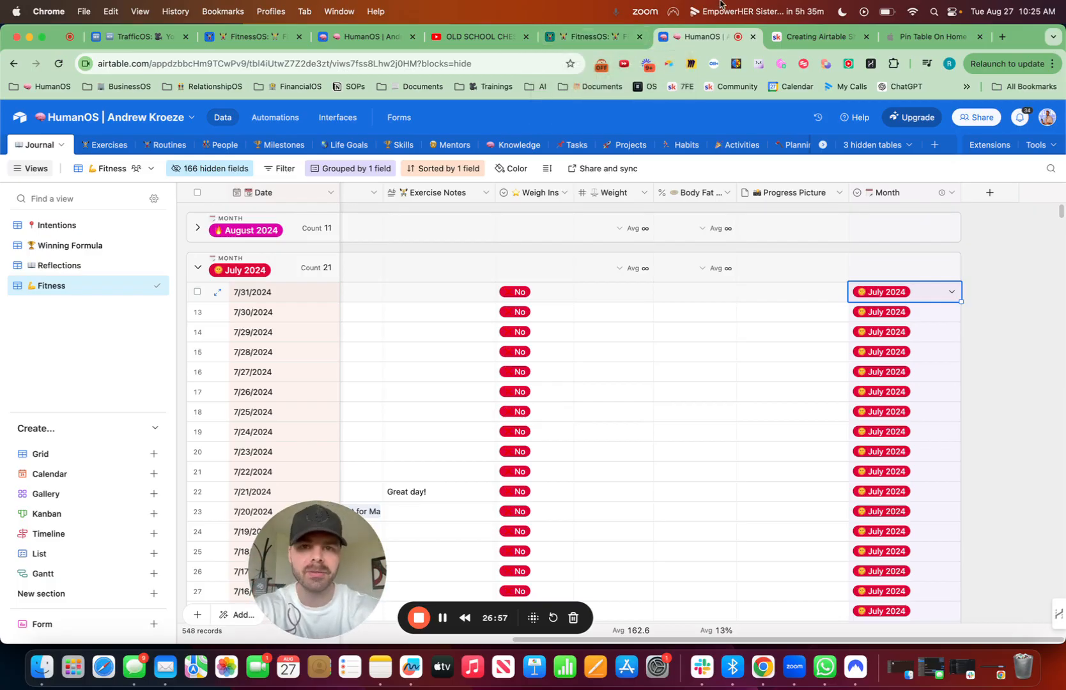
left_click(594, 36)
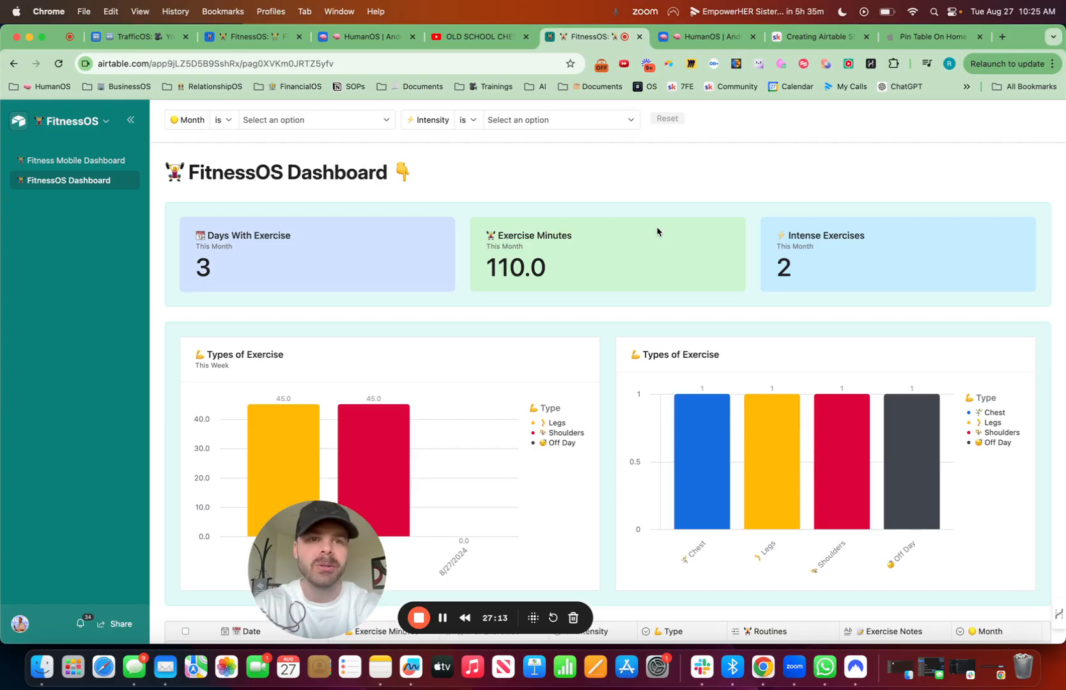
left_click(940, 37)
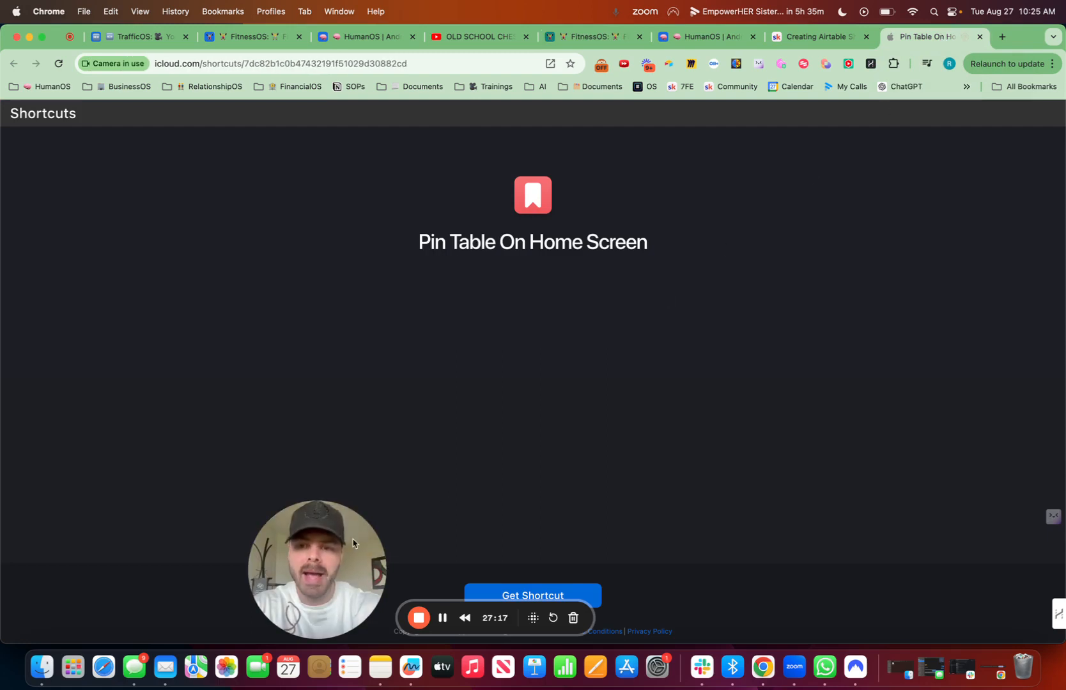
left_click_drag(229, 551, 42, 553)
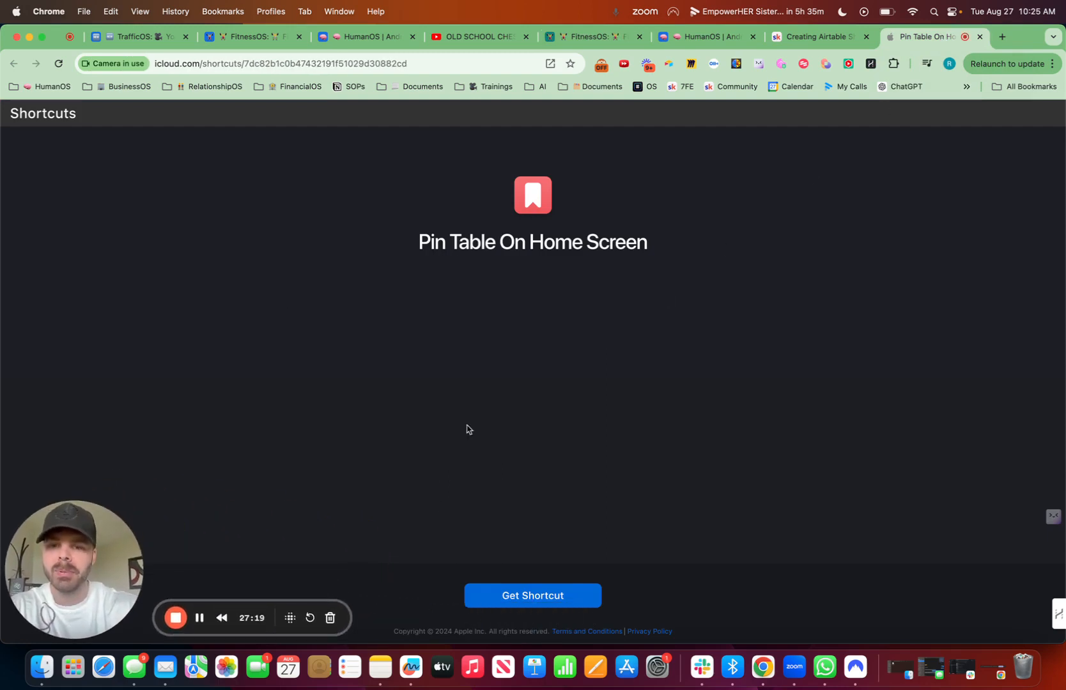
Step: Open the Pin Table On Home Screen shortcut in Shortcuts, and select the web address of the FitnessOS base's Fitness Tracking view
left_click(541, 596)
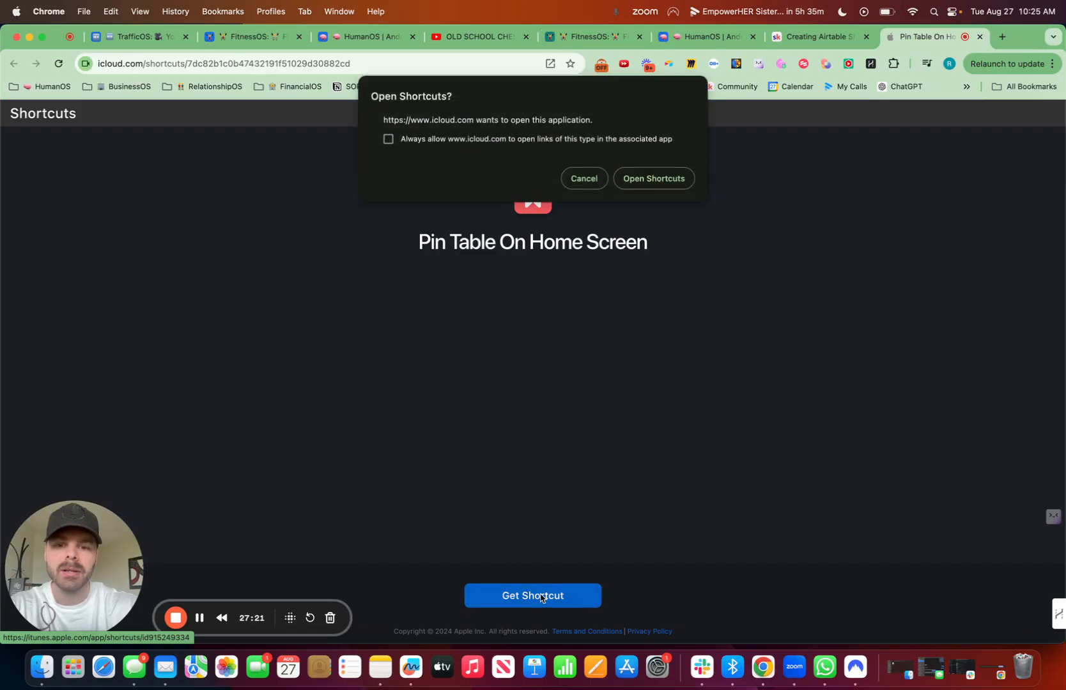
left_click(676, 179)
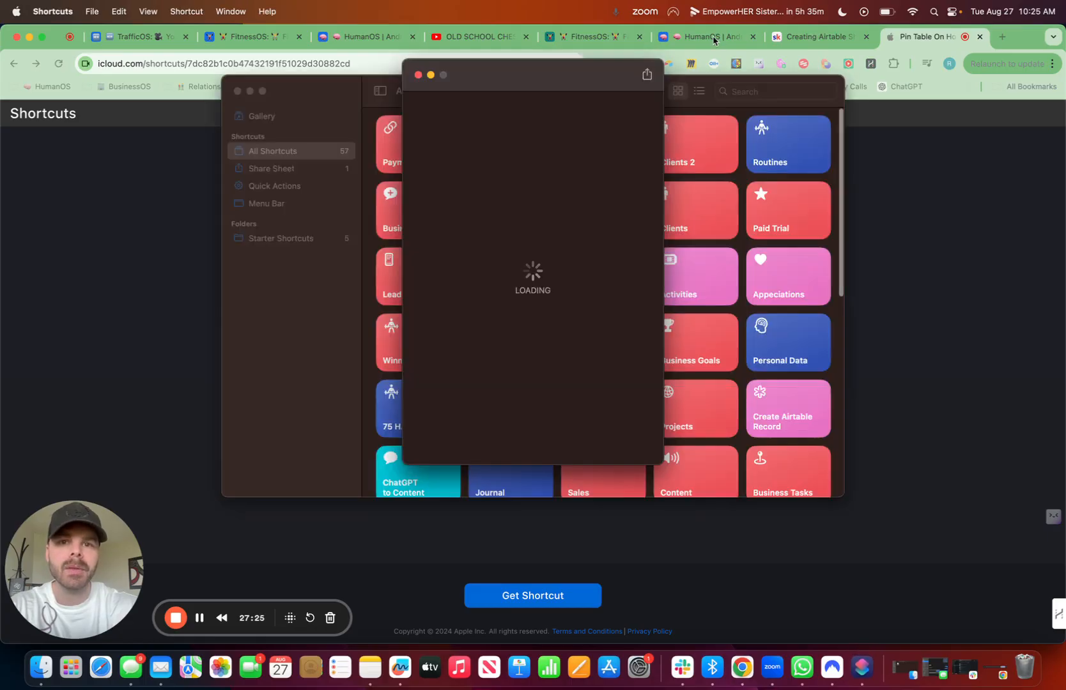
left_click(714, 39)
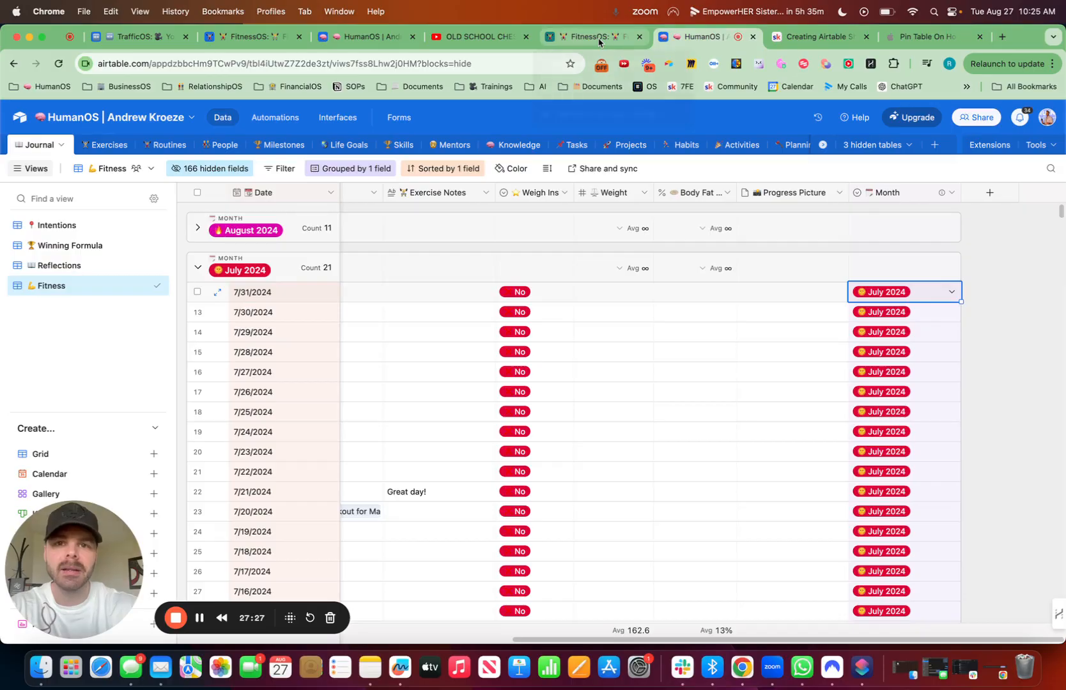
left_click(581, 37)
left_click(104, 121)
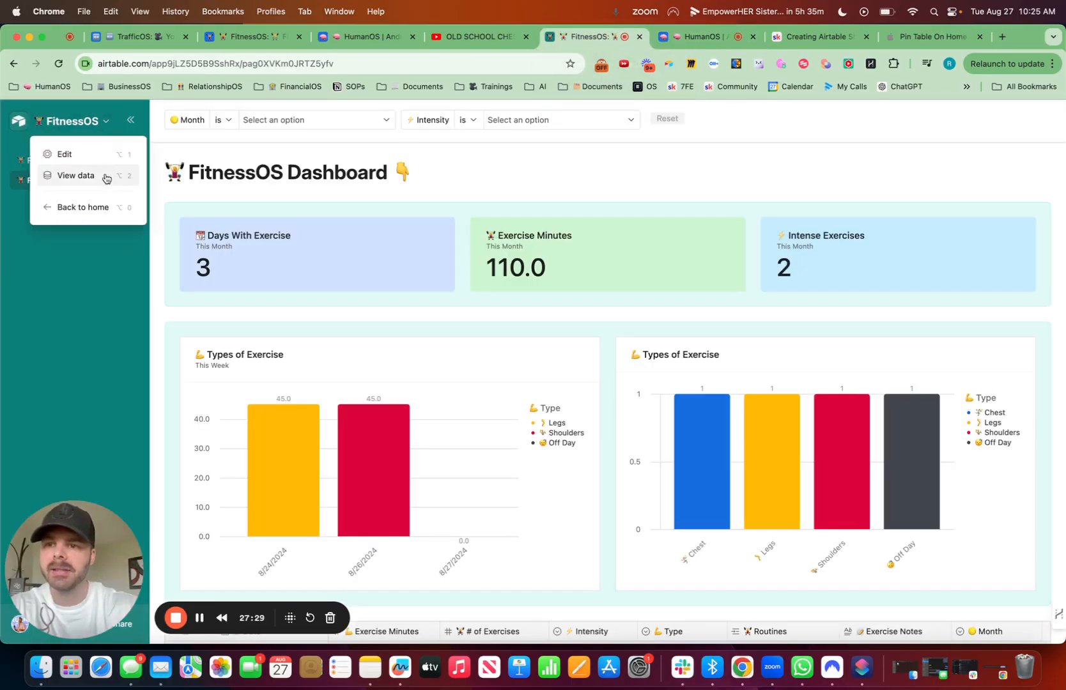
left_click(76, 176)
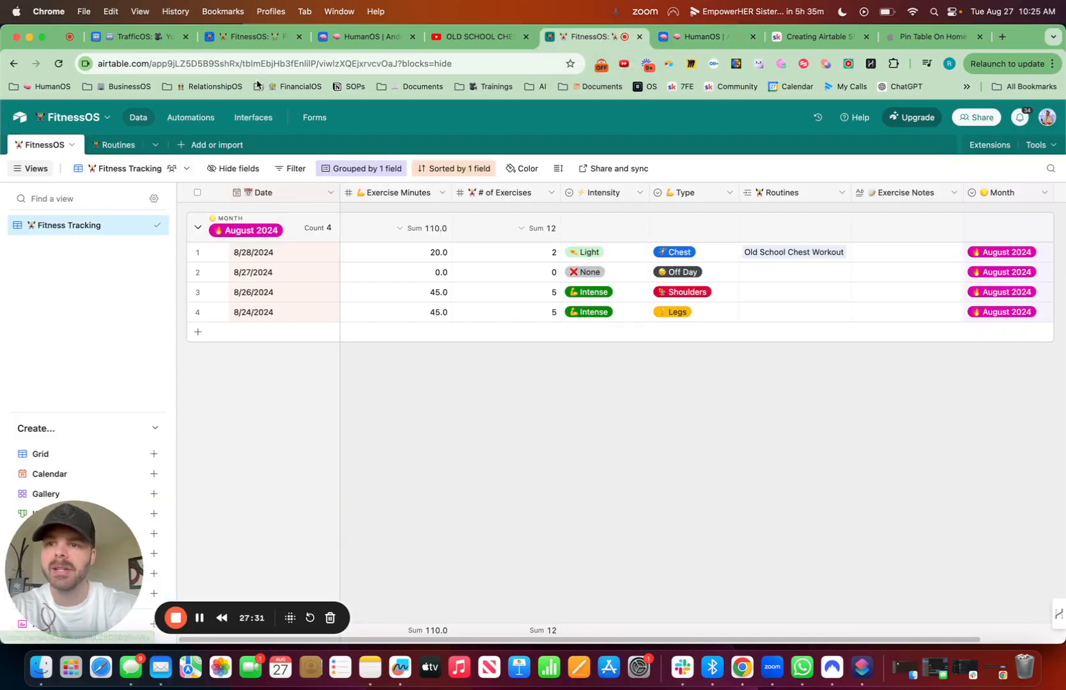
left_click(257, 65)
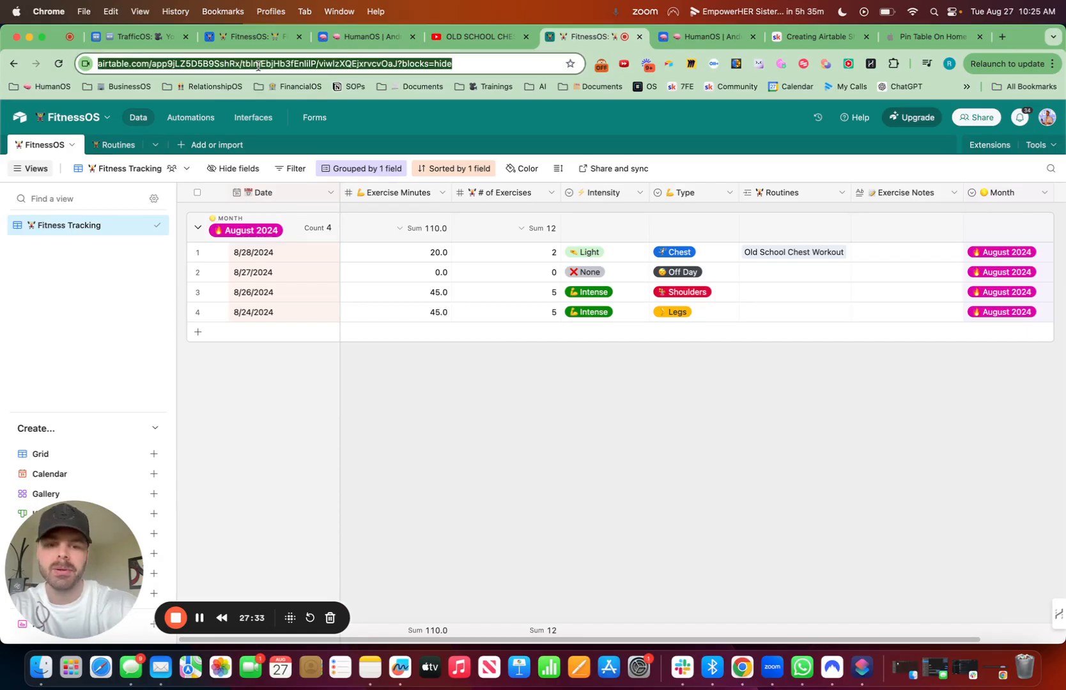
Step: Paste the Fitness Tracking link as the table link in the Pin Table On Home Screen setup and add the shortcut
left_click(862, 666)
left_click(554, 152)
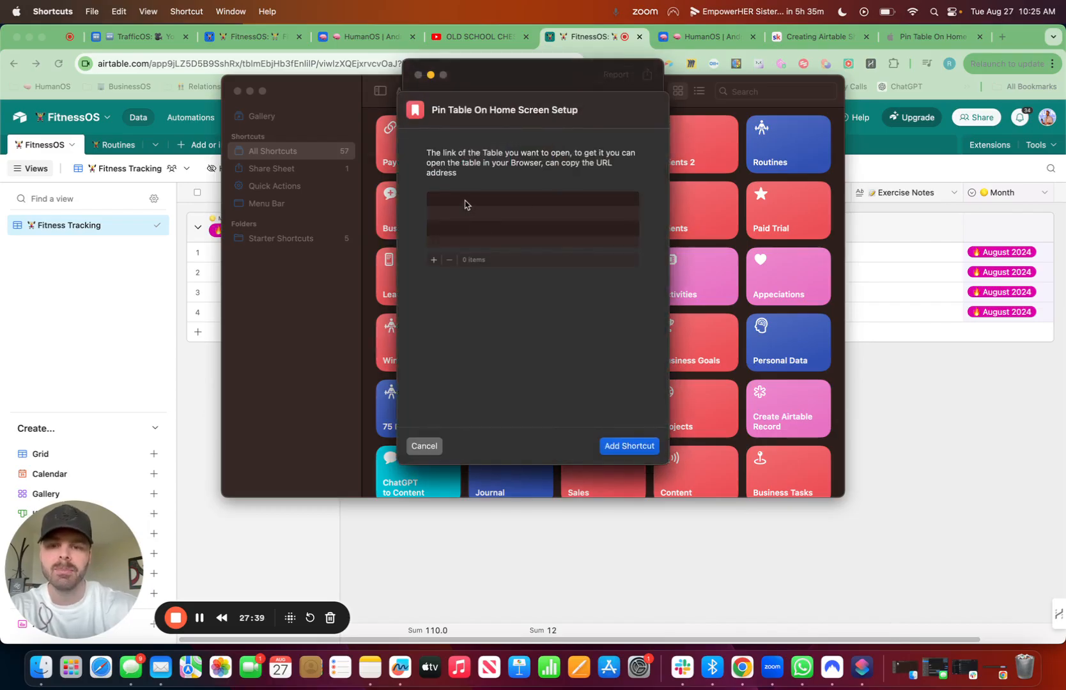
left_click(435, 259)
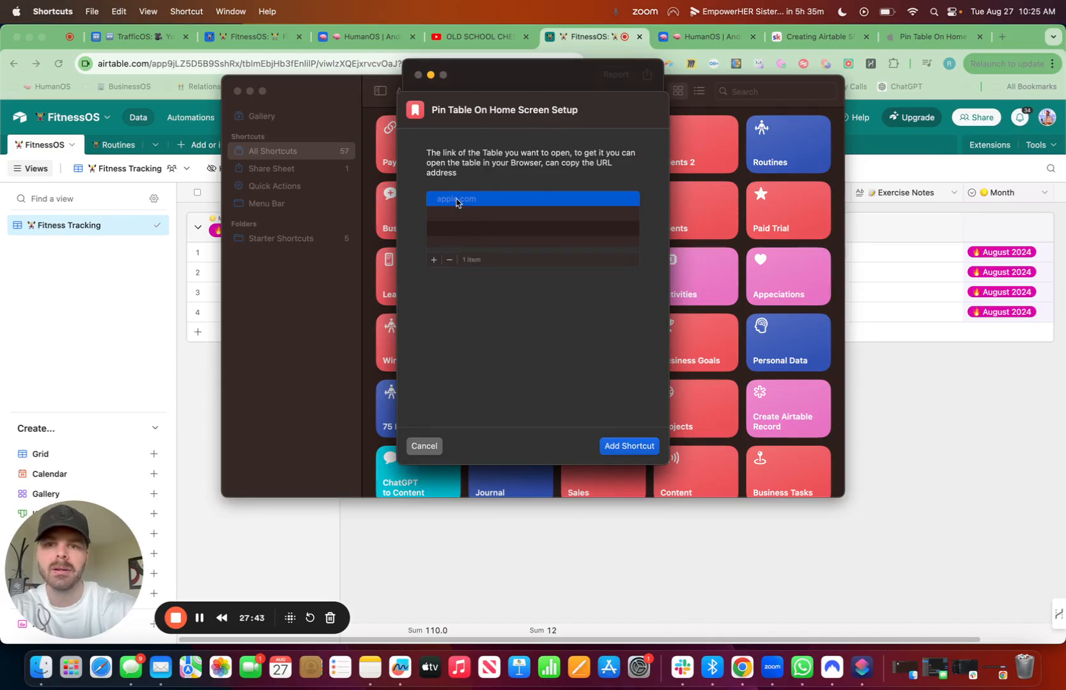
key("super+v")
left_click(641, 450)
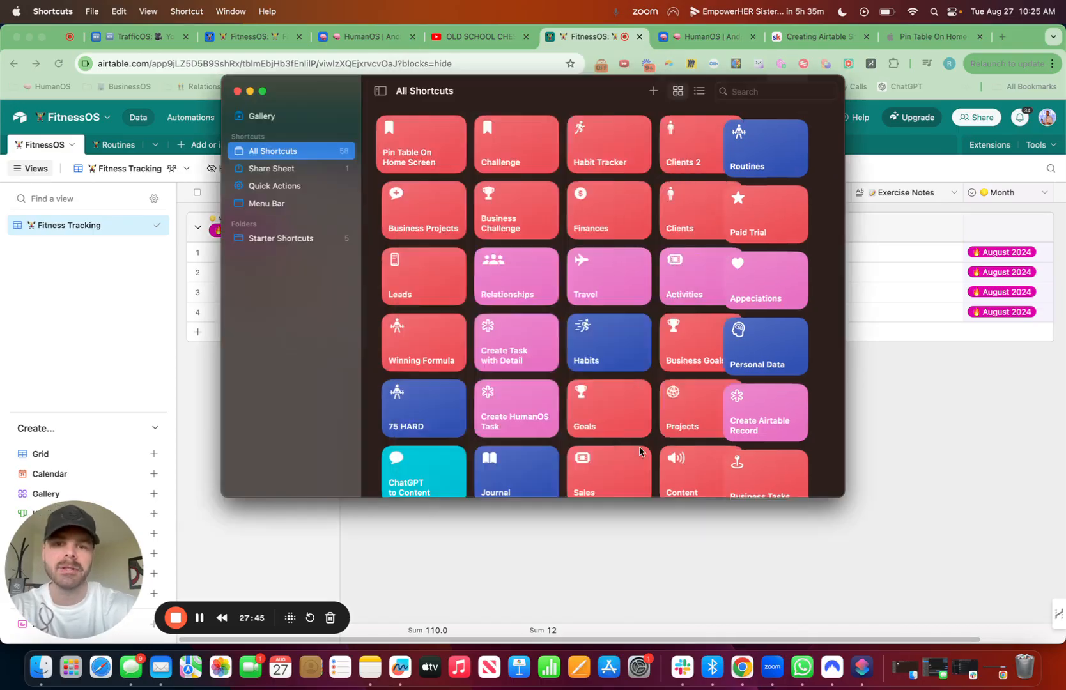
Step: Open the Pin Table On Home Screen shortcut for editing and rename it FitnessOS
right_click(434, 155)
left_click(455, 176)
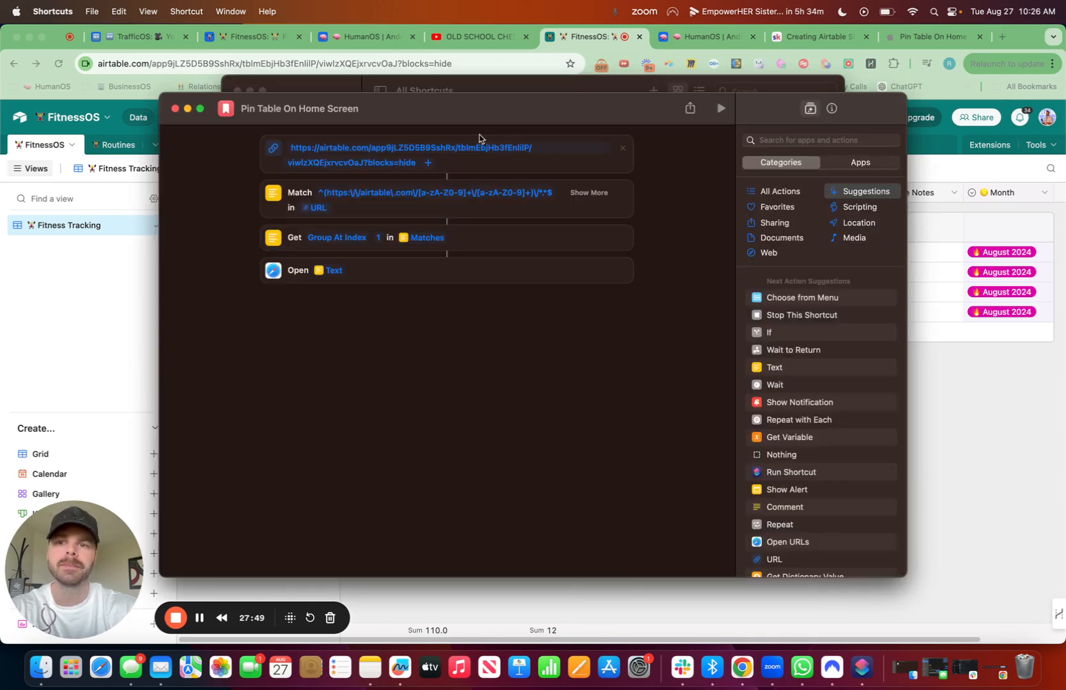
left_click(342, 109)
type("F")
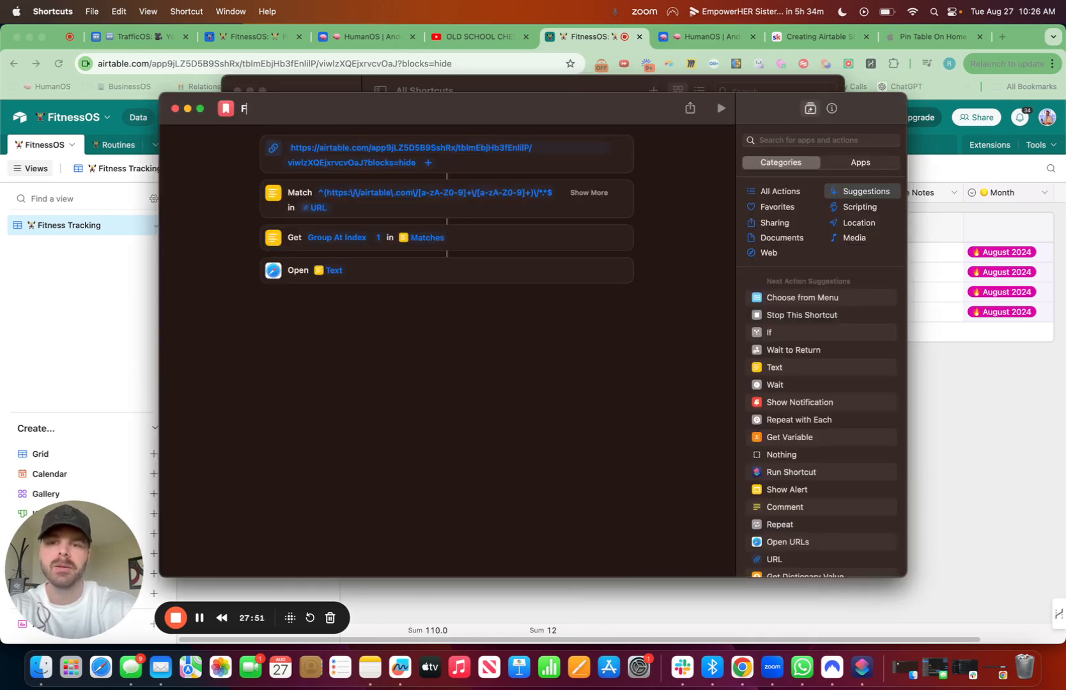
type("itnessOS")
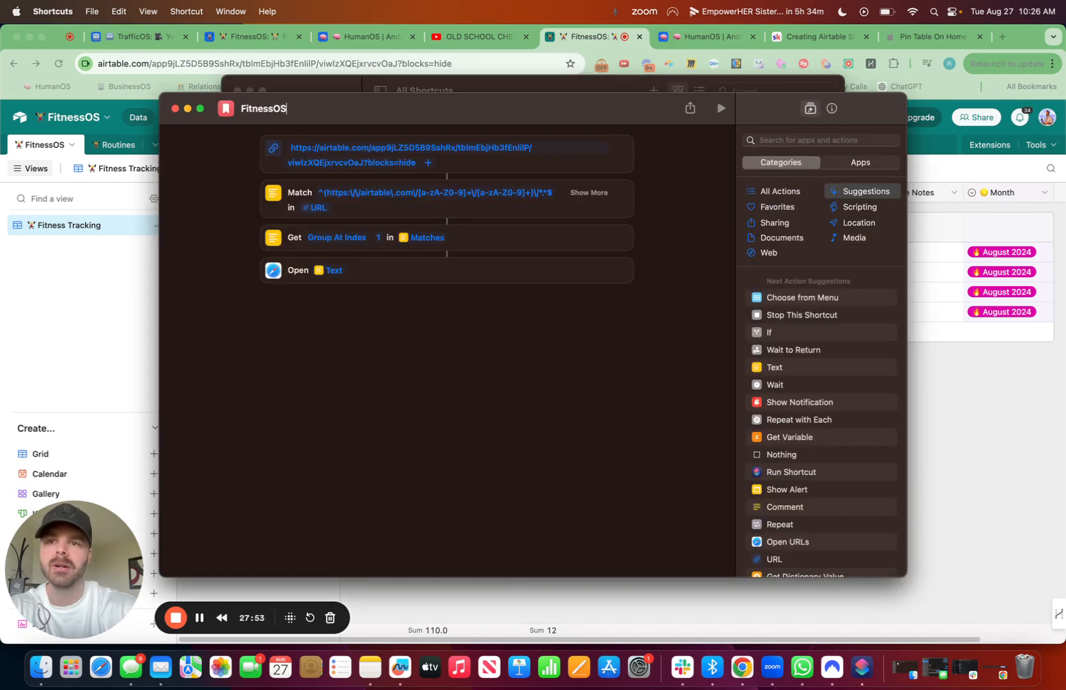
Step: Give the FitnessOS shortcut the weightlifter symbol found with "lift", and run it, allowing it to open Google Chrome
left_click(228, 109)
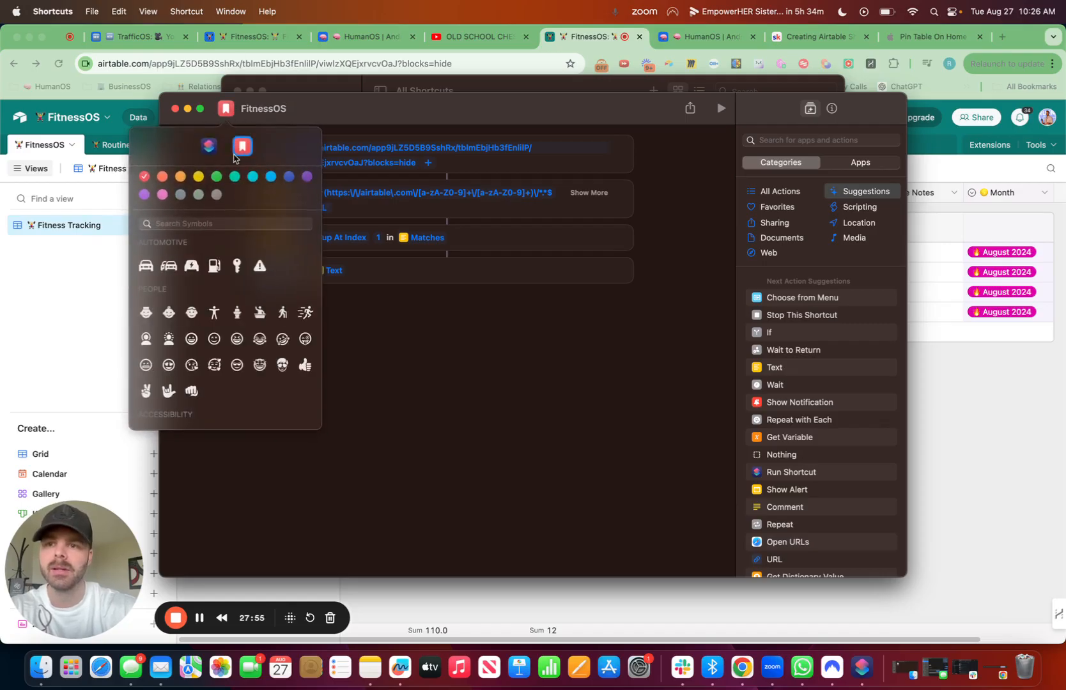
left_click(215, 225)
type("fit")
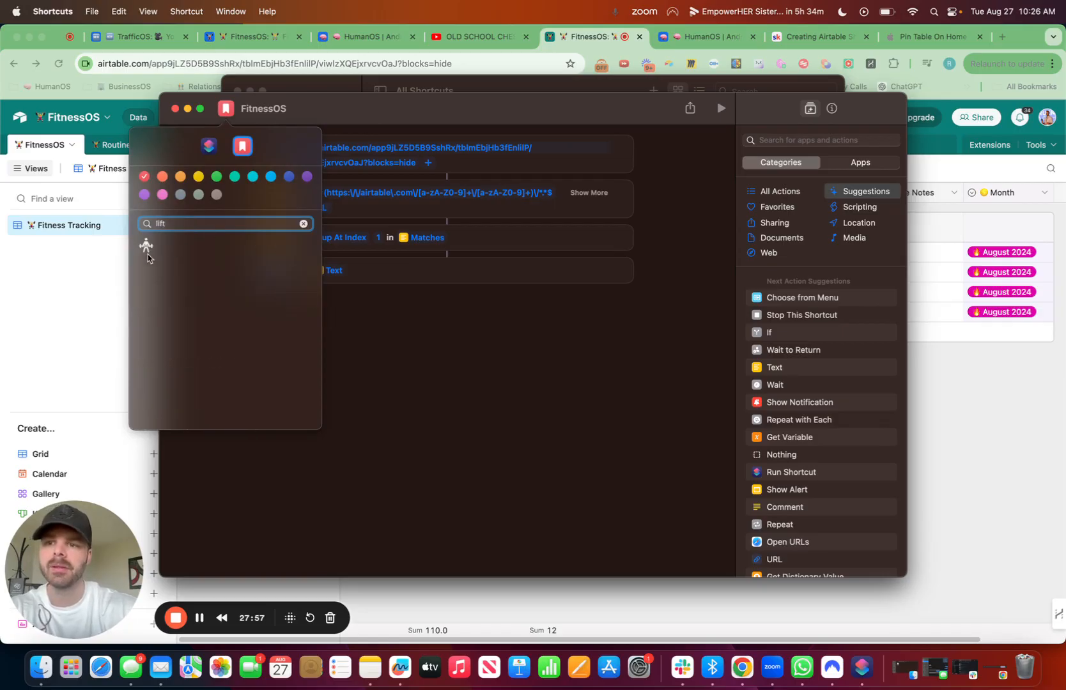
left_click(145, 251)
left_click(555, 400)
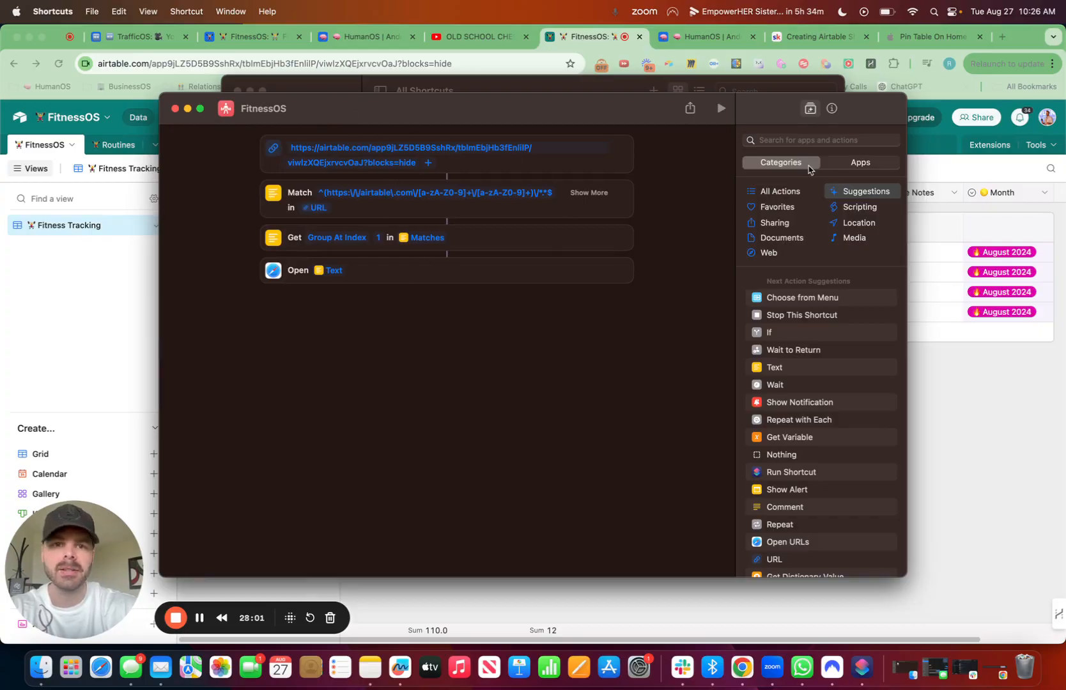
left_click(720, 109)
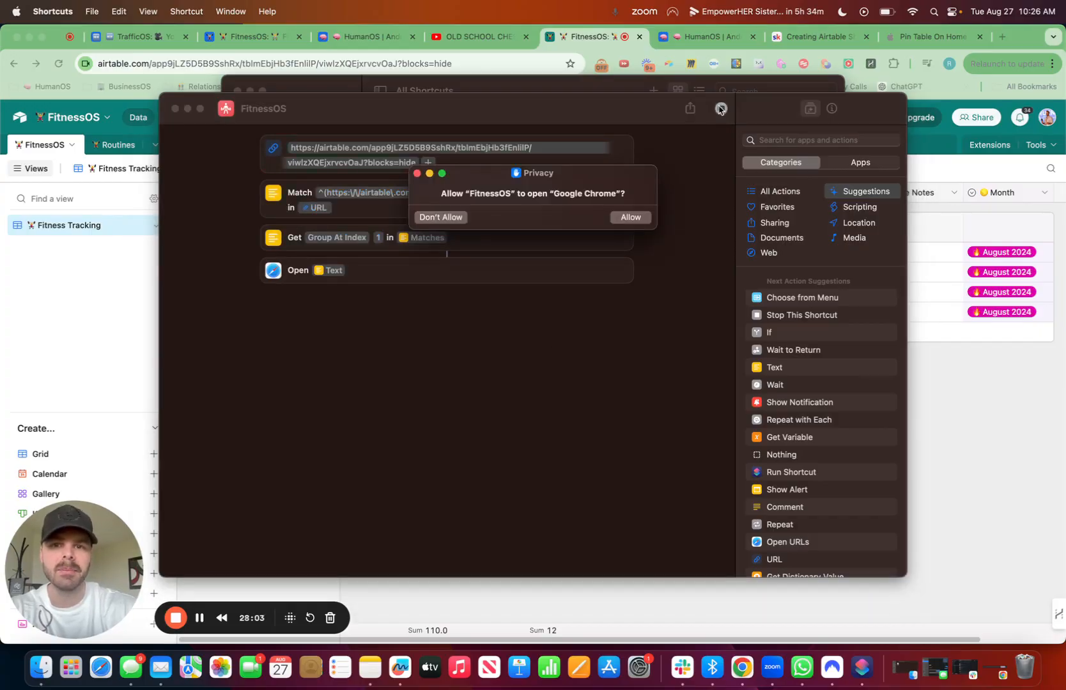
left_click(630, 218)
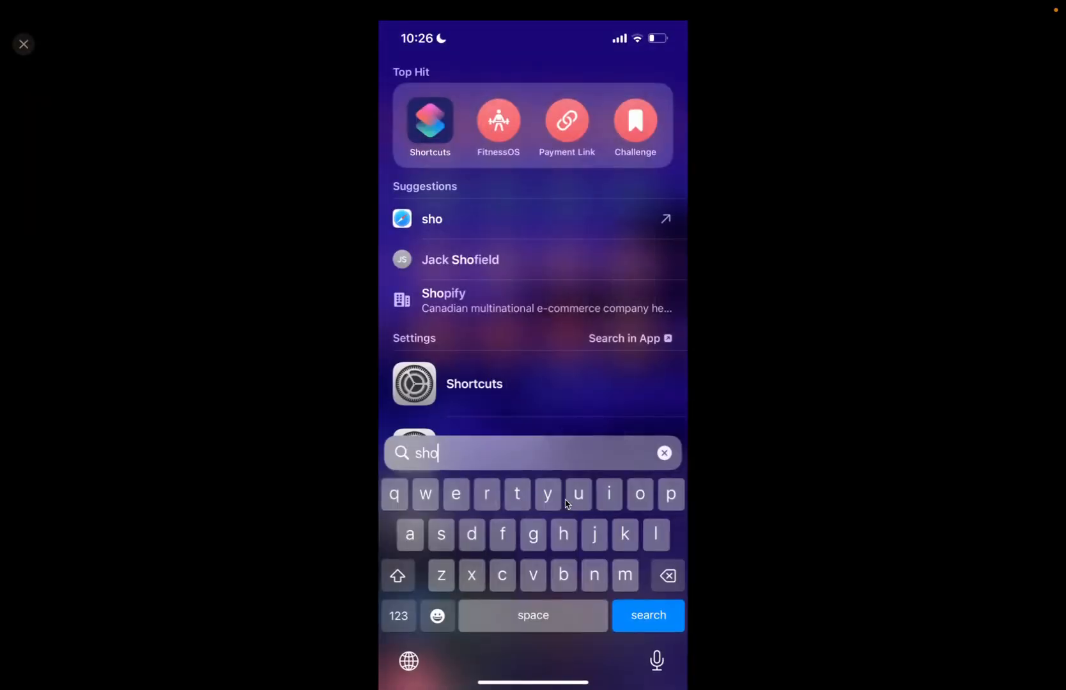
Step: On the phone, open the FitnessOS shortcut's details and add it to the home screen under the name FitnessOS
key("Return")
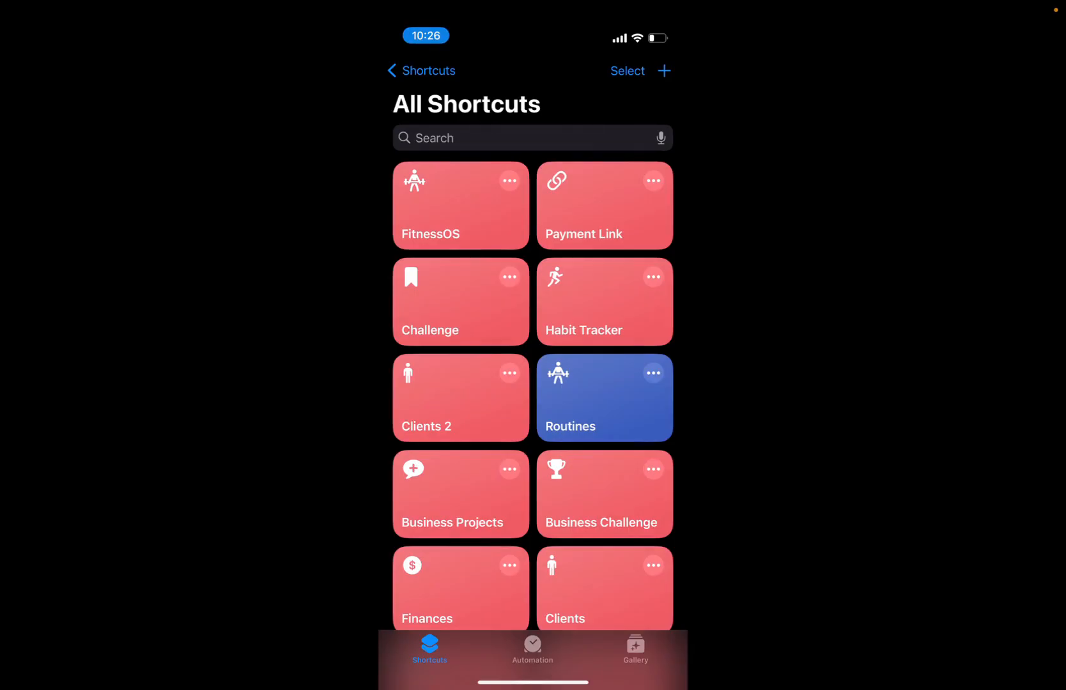
left_click(509, 181)
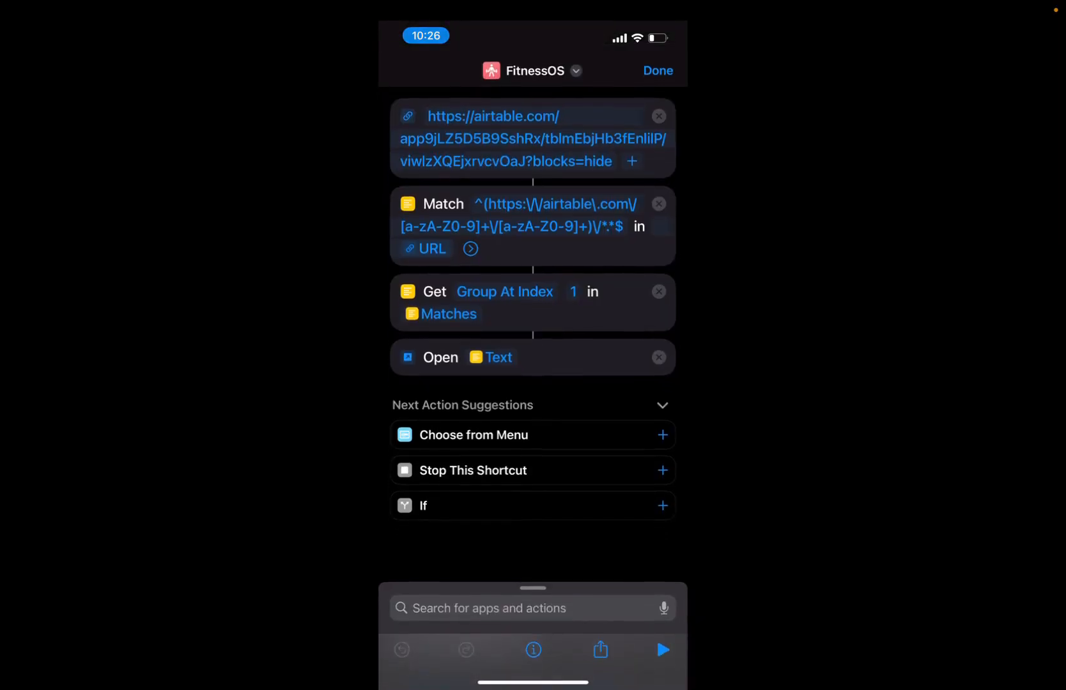
left_click(535, 70)
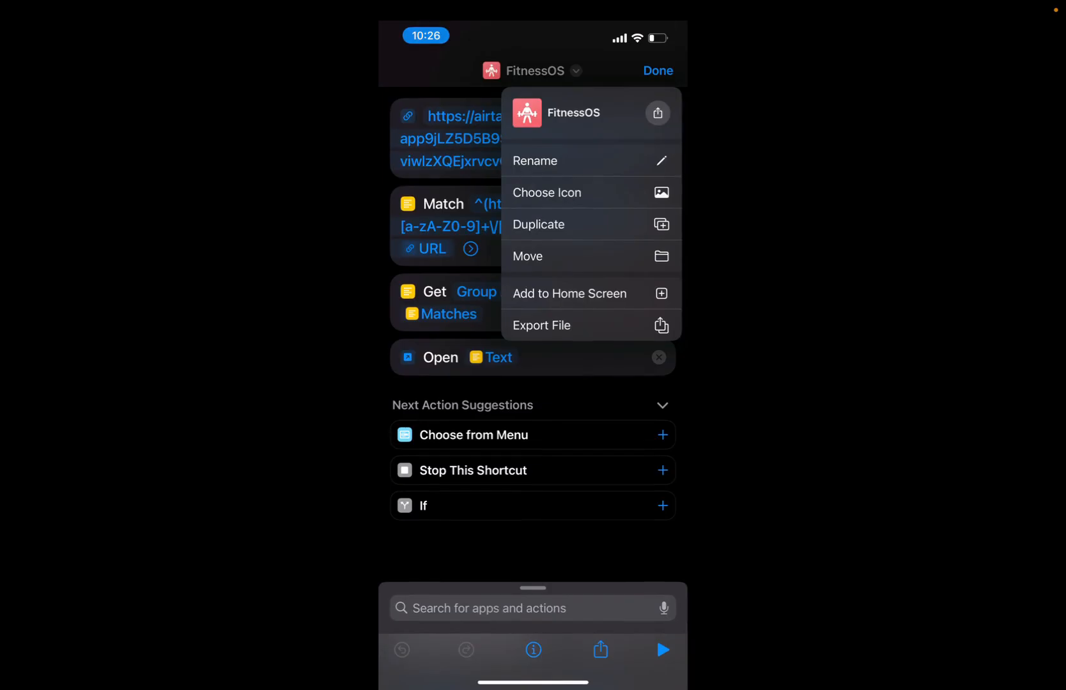
left_click(527, 256)
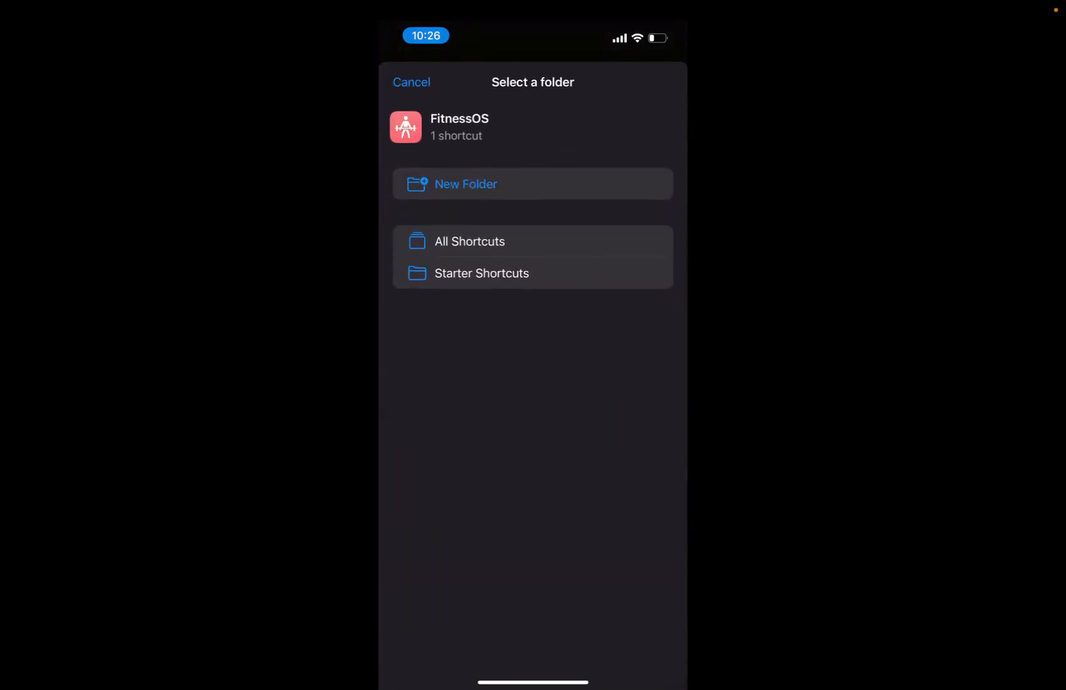
left_click(412, 82)
left_click(535, 71)
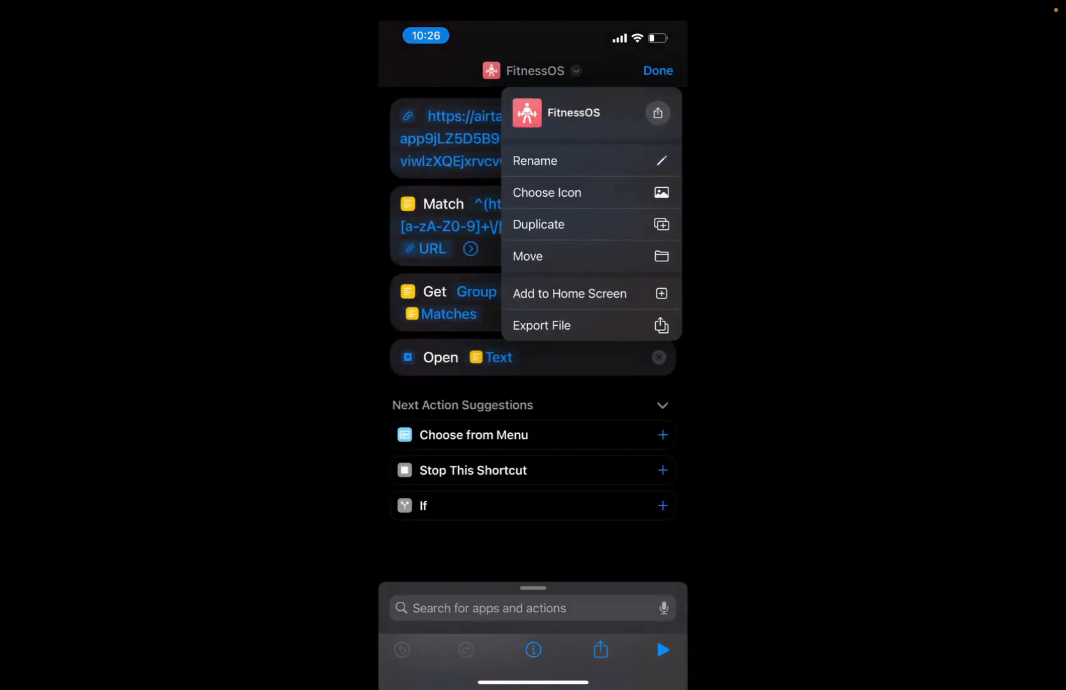
left_click(569, 293)
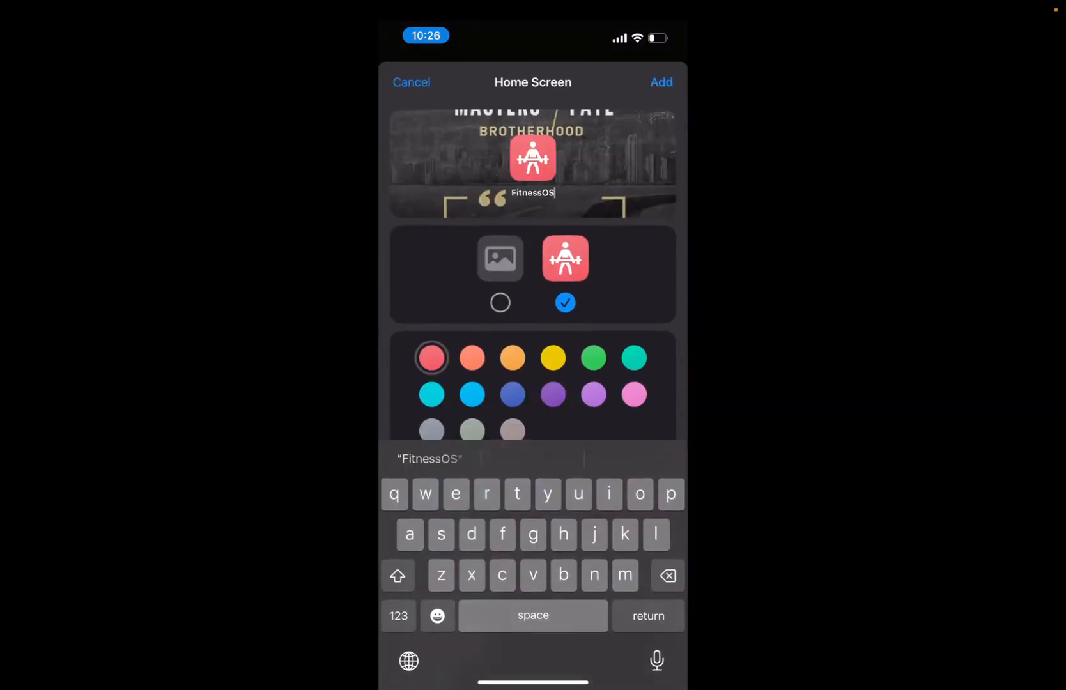
left_click(661, 81)
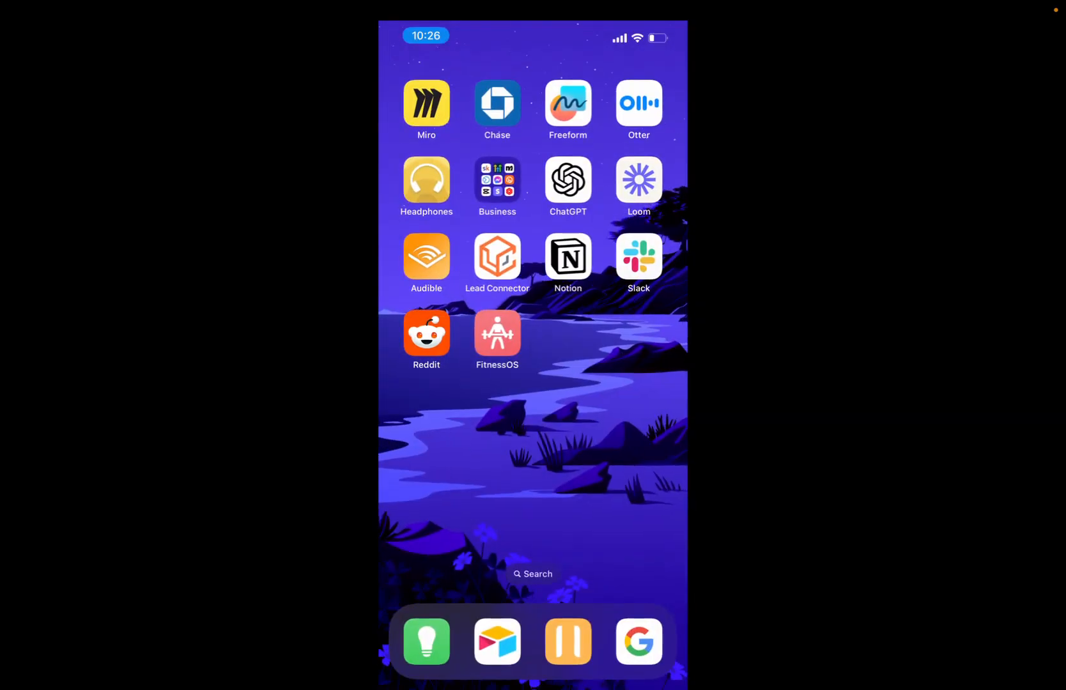
Step: Move the FitnessOS icon to the first home screen page, below Paid Trial, and finish editing the home screen
left_click(497, 333)
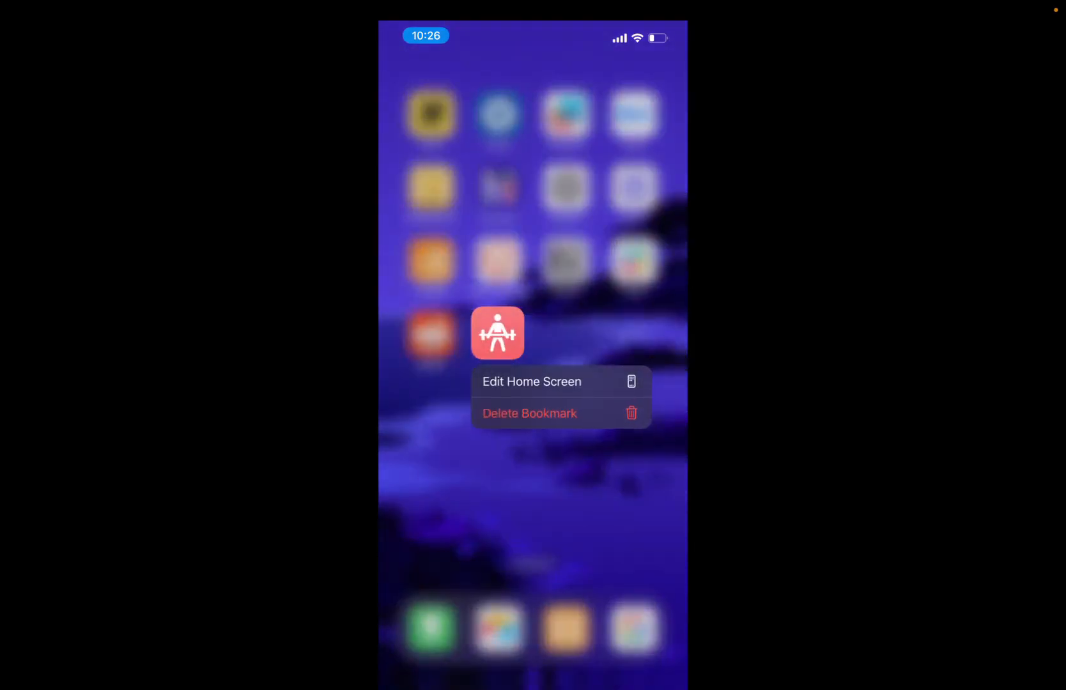
left_click(531, 382)
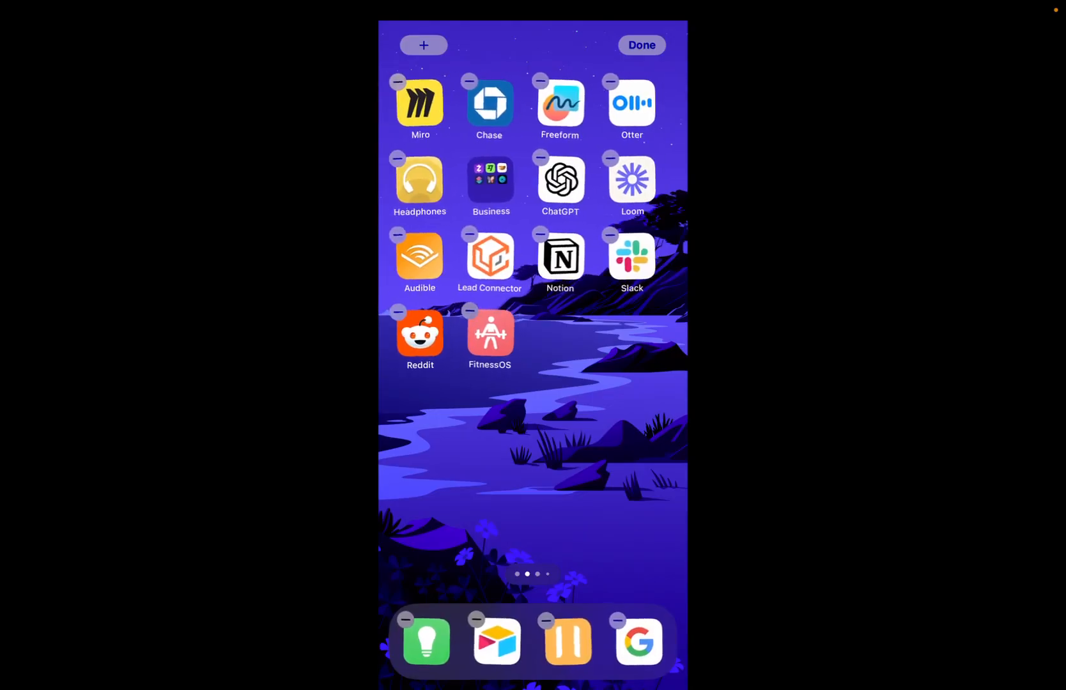
left_click_drag(497, 333, 427, 413)
left_click(641, 44)
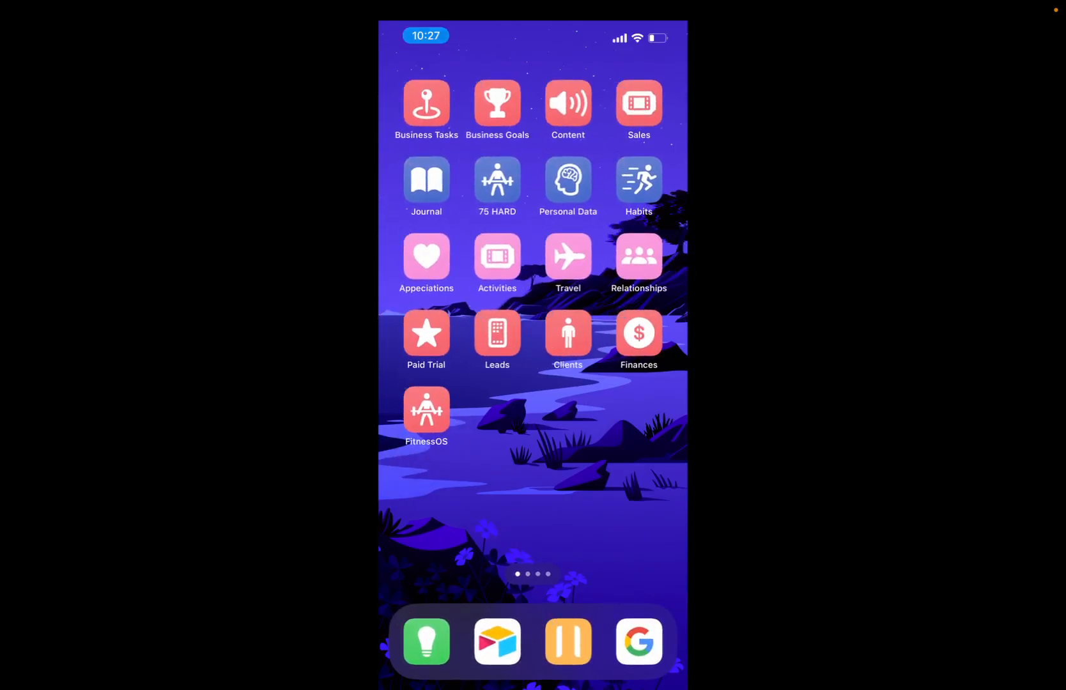
Step: Launch FitnessOS from the home screen, allowing it to open airtable.com, and add a Fitness Tracking record dated 08/27/2024
left_click(426, 410)
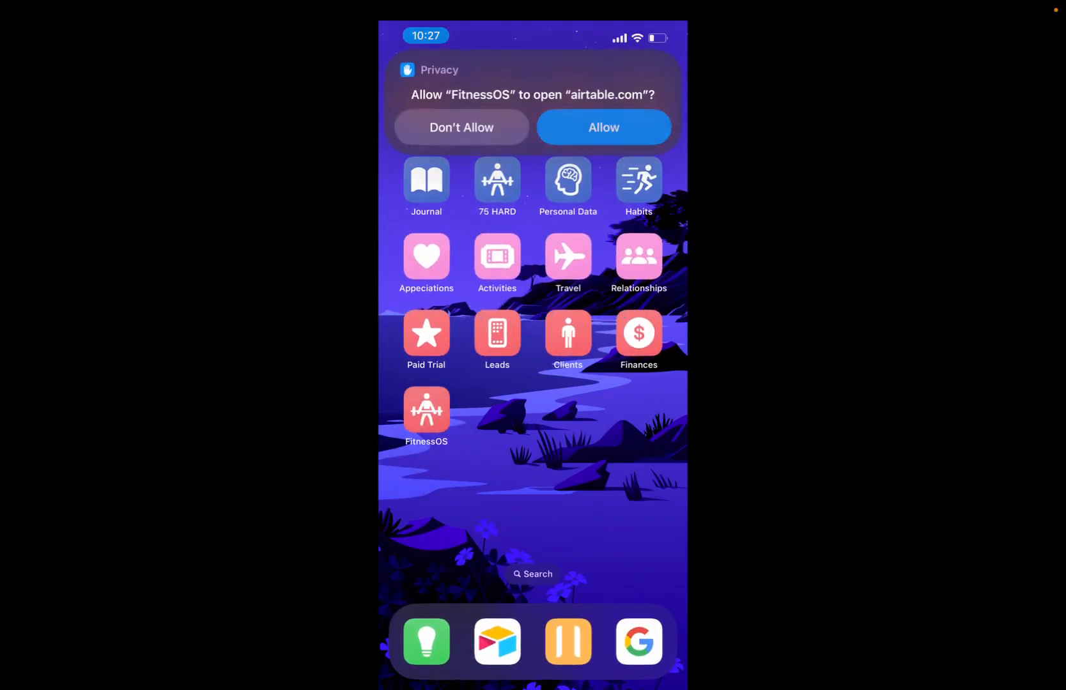
left_click(603, 127)
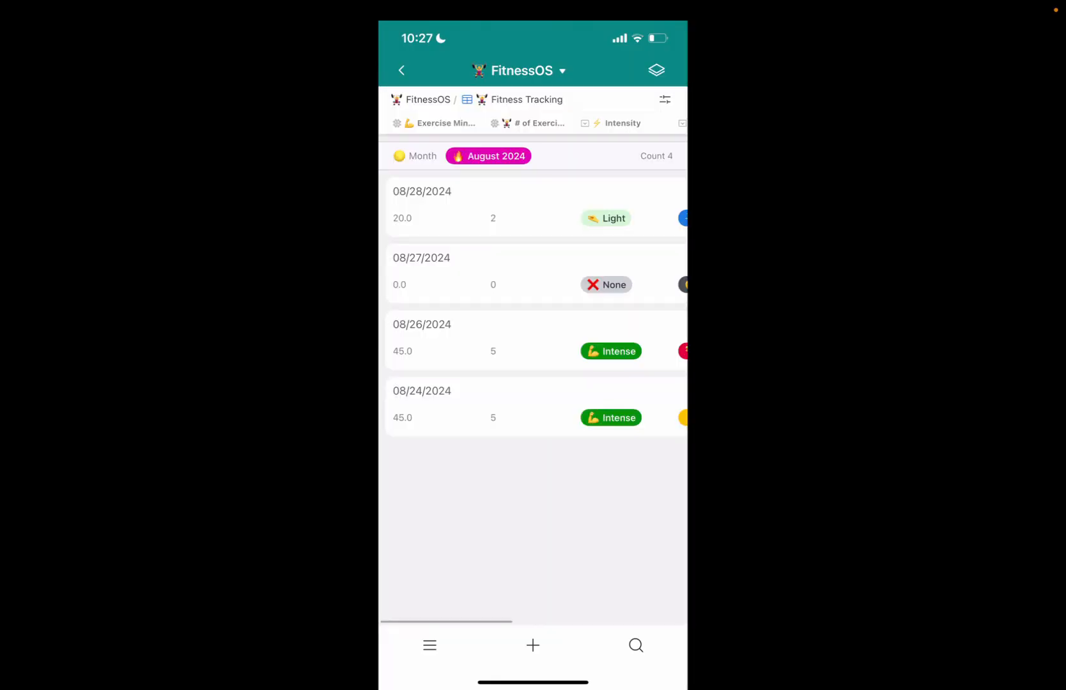
left_click(533, 645)
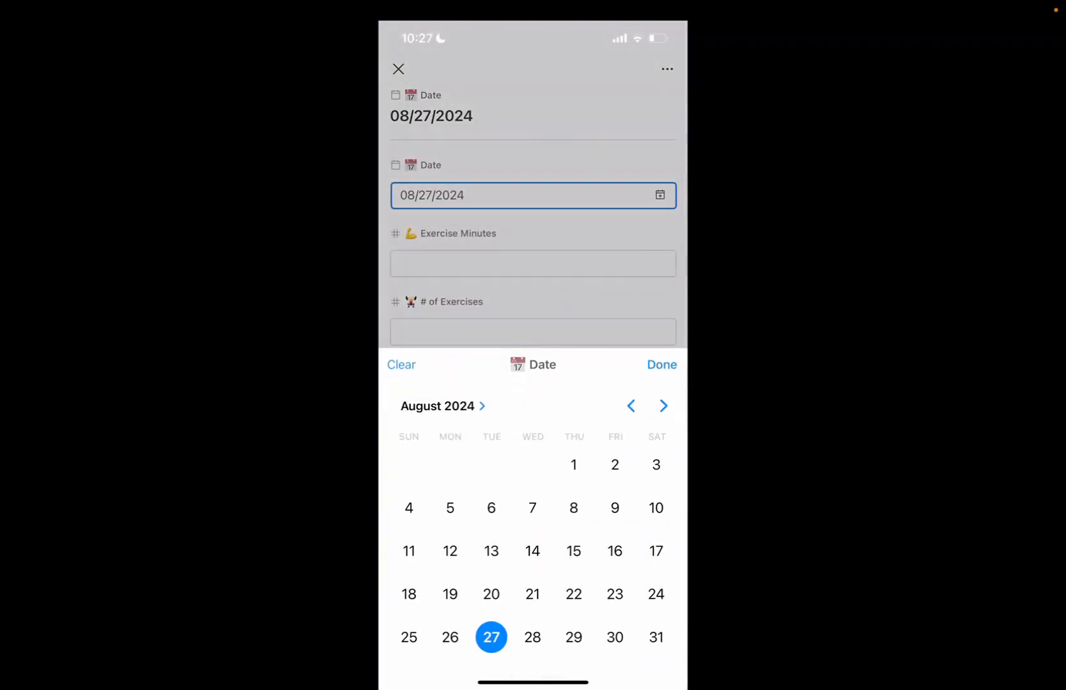
left_click(662, 365)
Step: Set the new record's Exercise Minutes to 30 and # of Exercises to 3
left_click(533, 263)
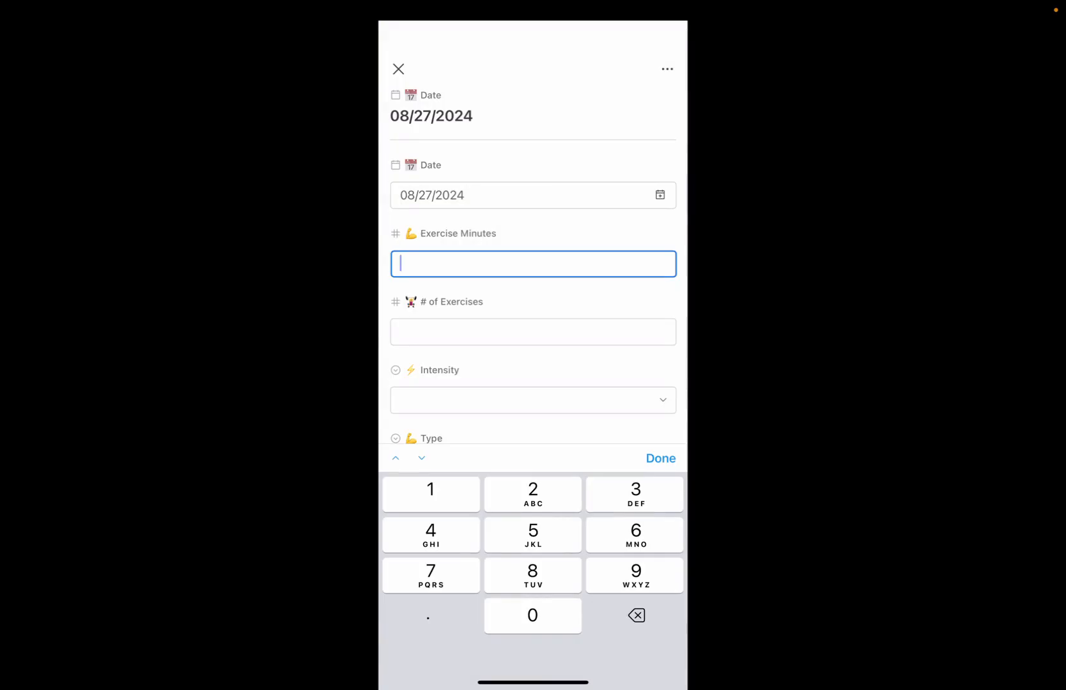
type("30")
left_click(660, 458)
left_click(532, 331)
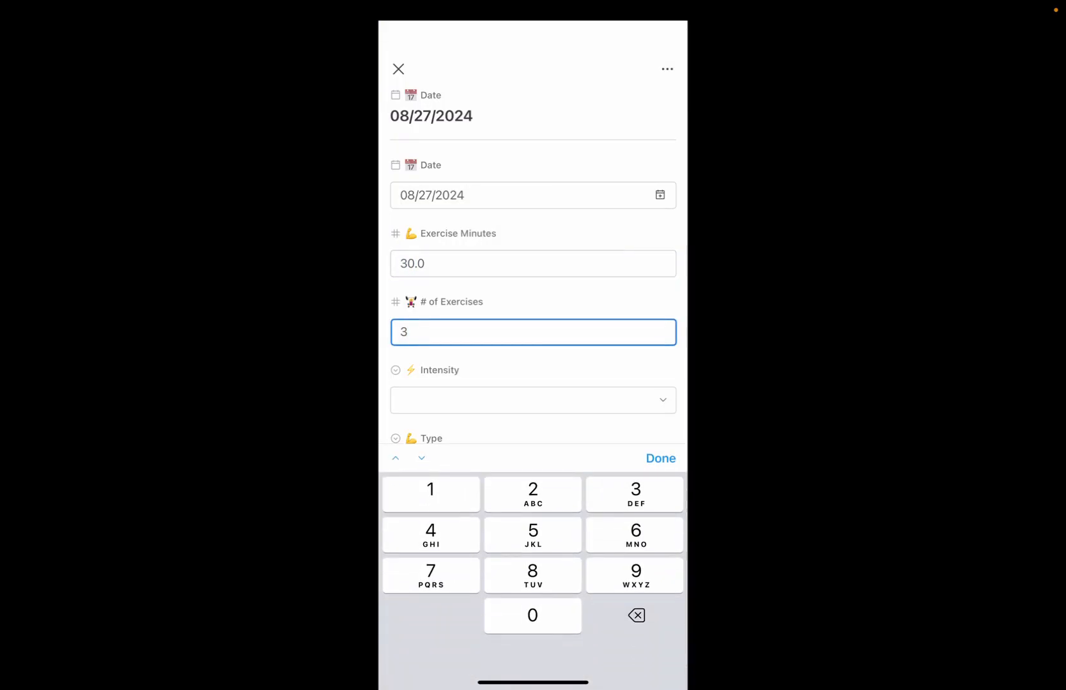
Step: Set the new record's Intensity to Intermediate and its Type to Chest
left_click(533, 400)
left_click(521, 594)
left_click(533, 476)
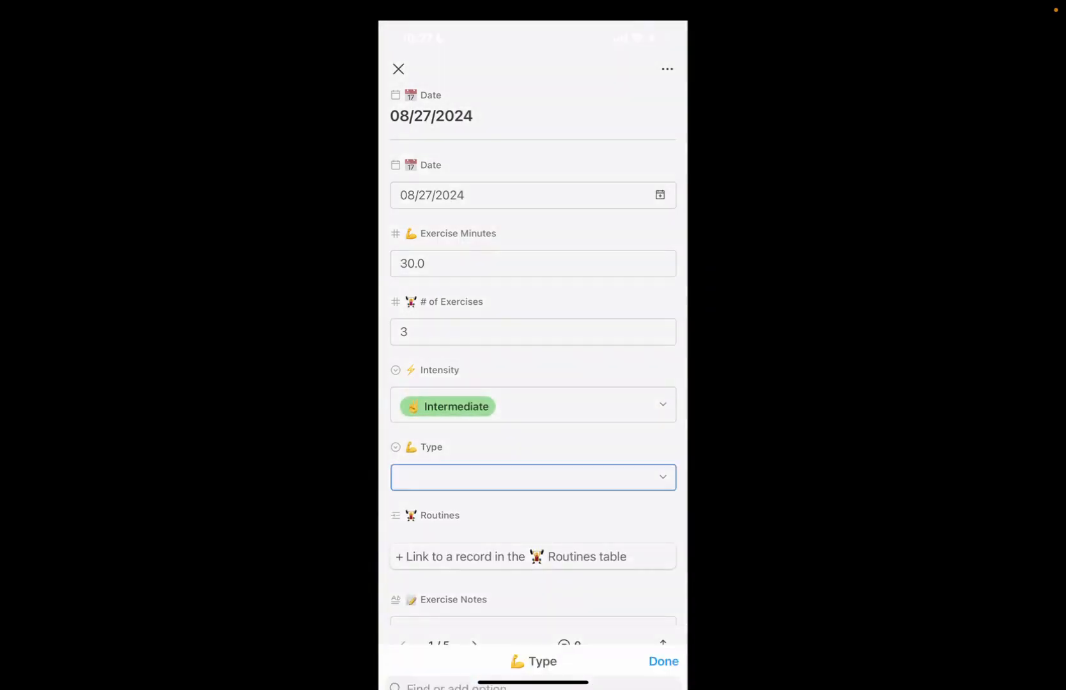
left_click(426, 560)
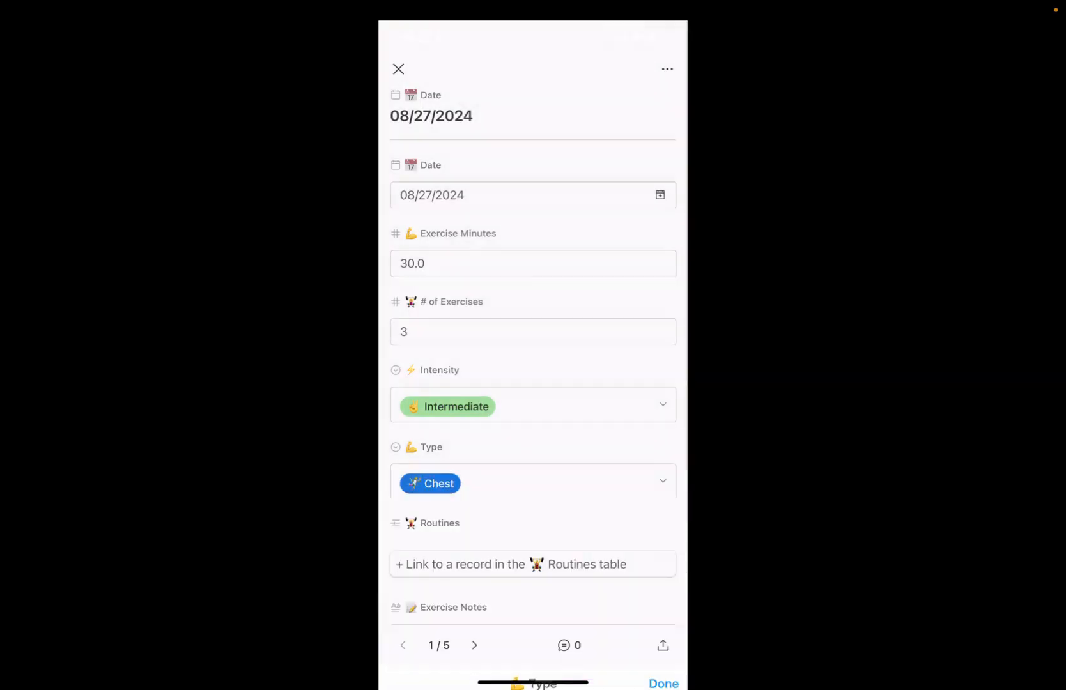
Step: Link the Old School Chest Workout routine to the record, enter "Awesome!" as its Exercise Notes, and close the record
left_click(533, 563)
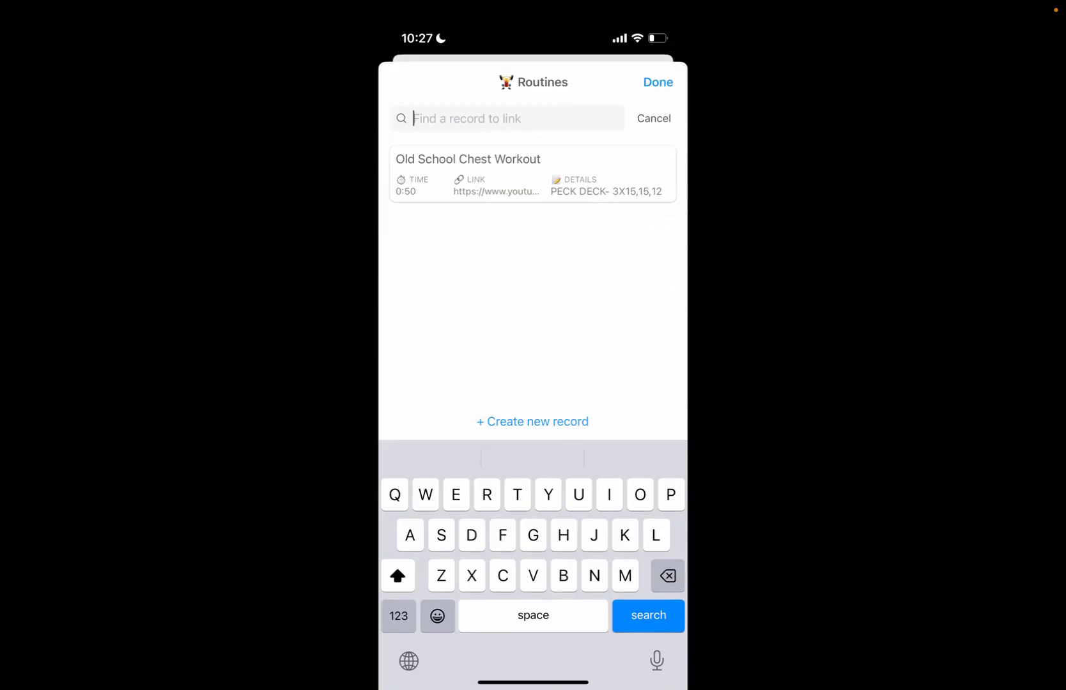
left_click(533, 173)
scroll(533, 396, "down", 2)
left_click(533, 593)
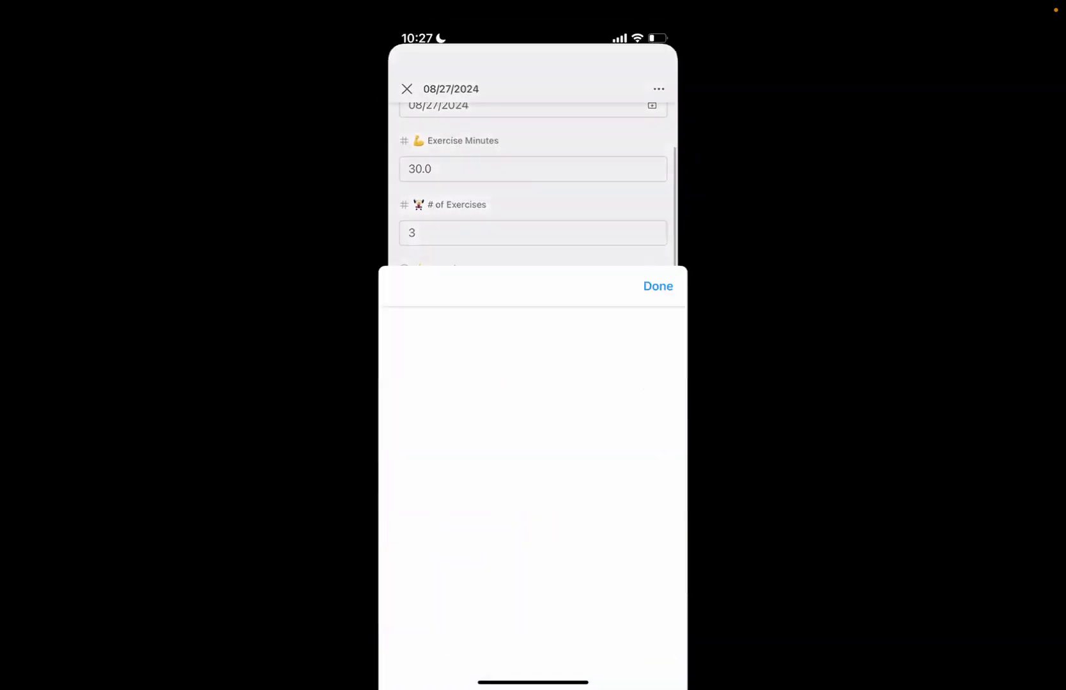
type("Aw")
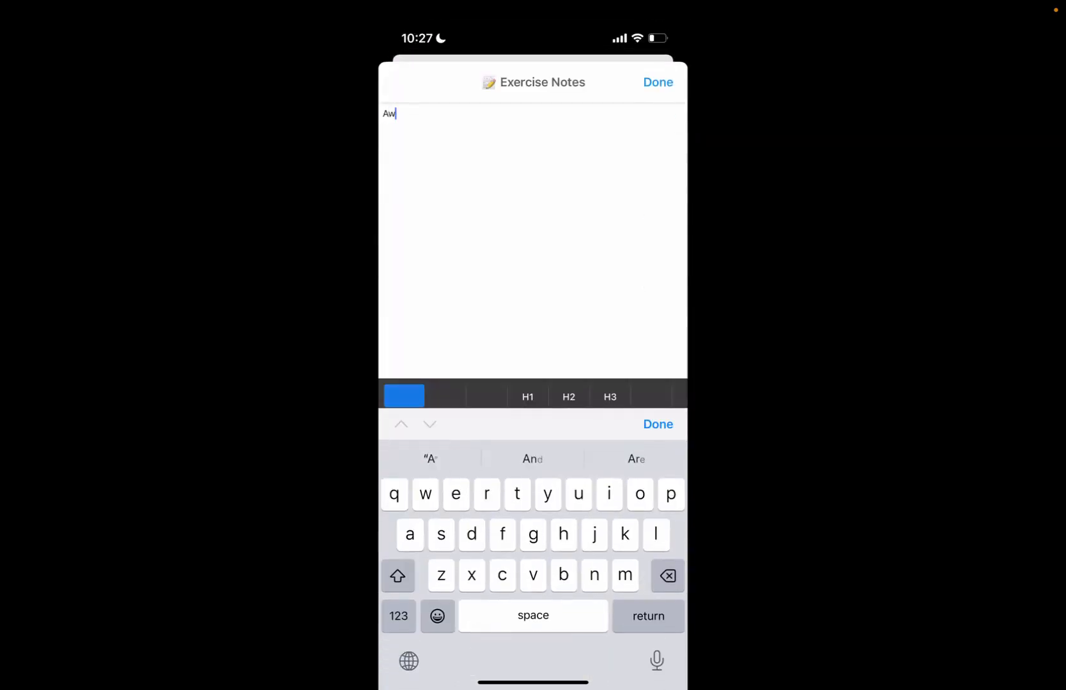
type("esome!")
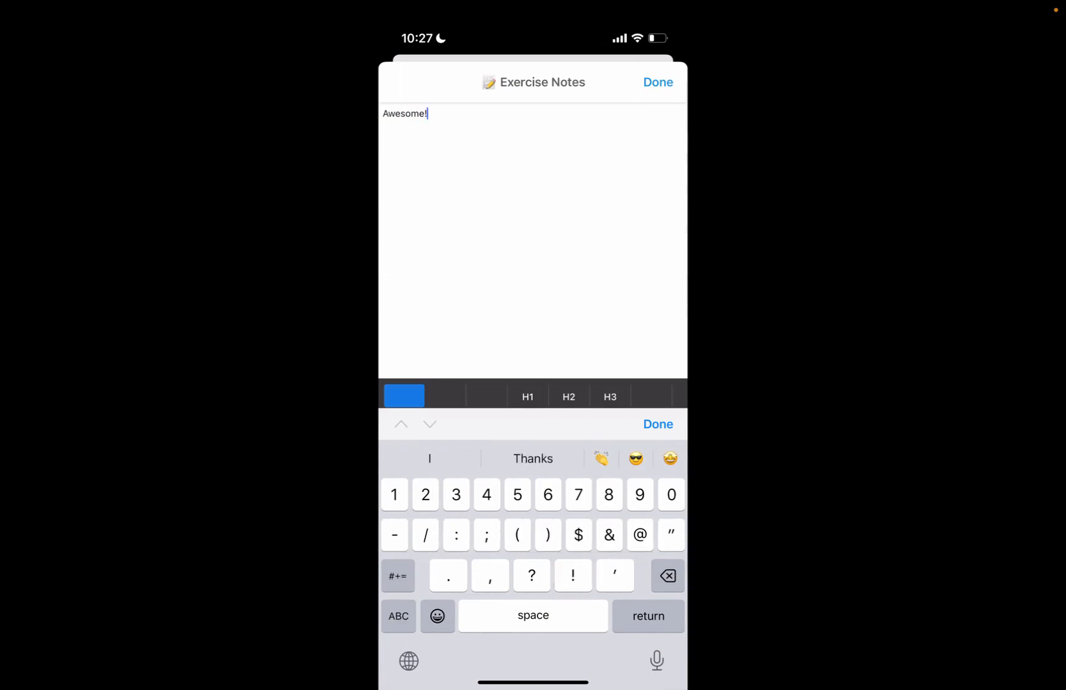
left_click(658, 82)
scroll(533, 383, "up", 5)
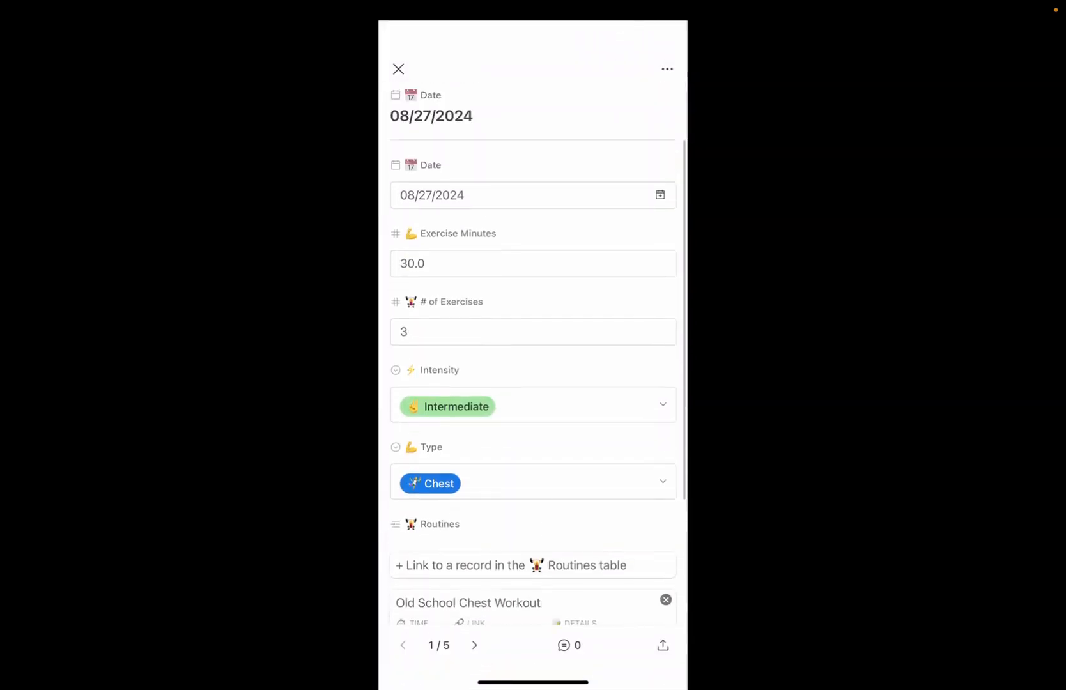
left_click(398, 69)
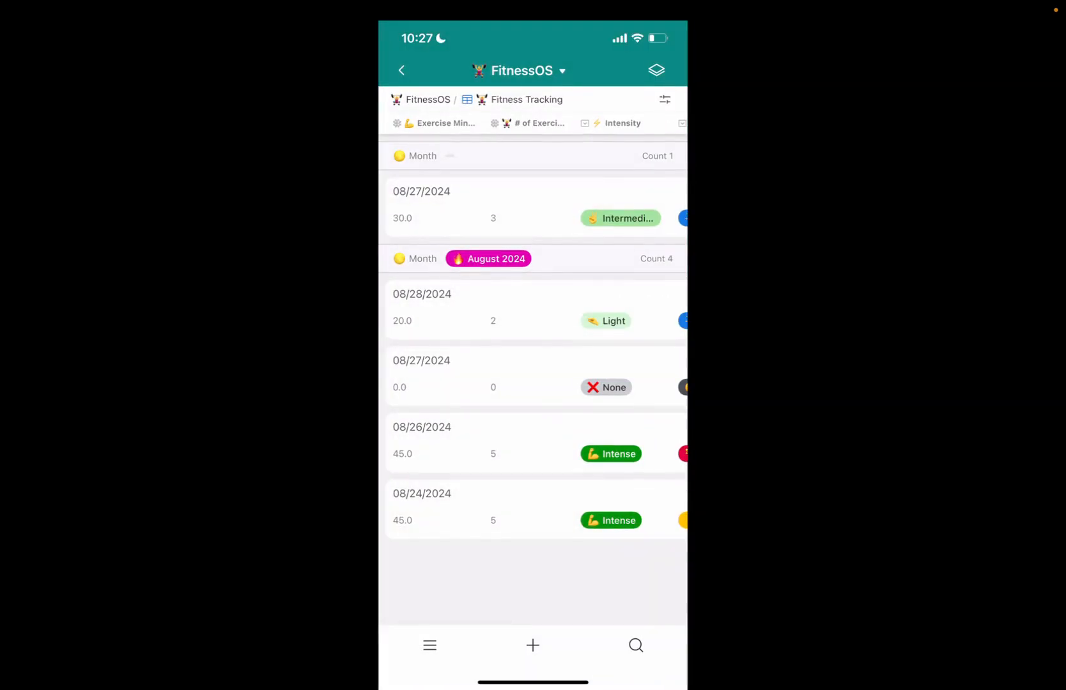
Step: Open the Old School Chest Workout record in the Routines table's Grid view and launch its YouTube link
left_click(656, 69)
left_click(563, 120)
left_click(443, 203)
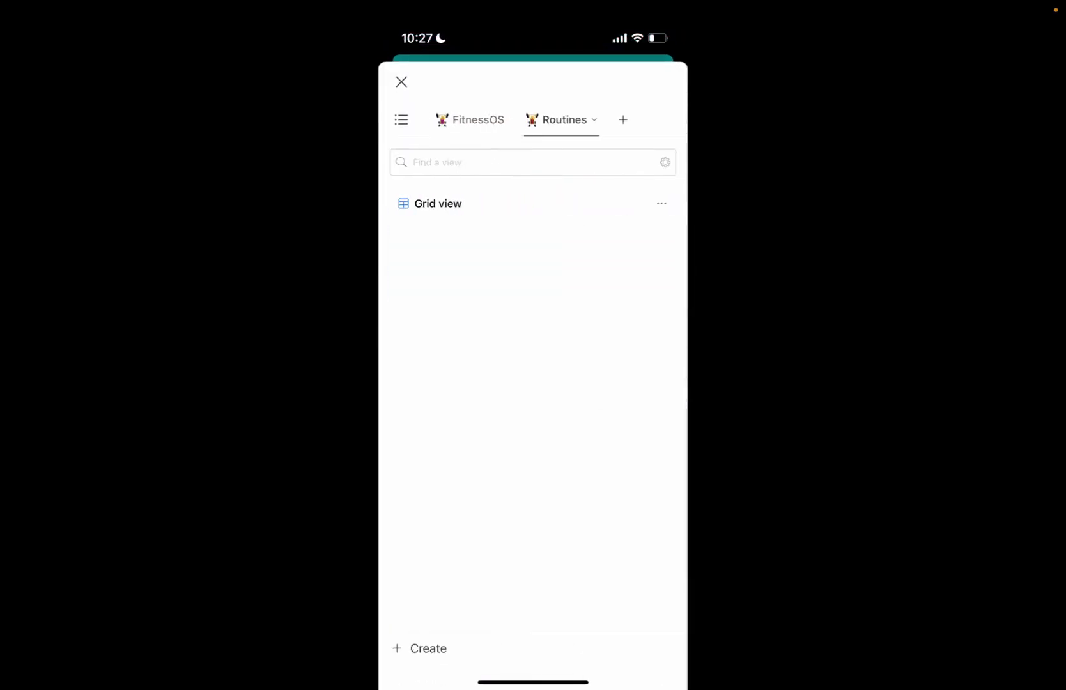
left_click(486, 204)
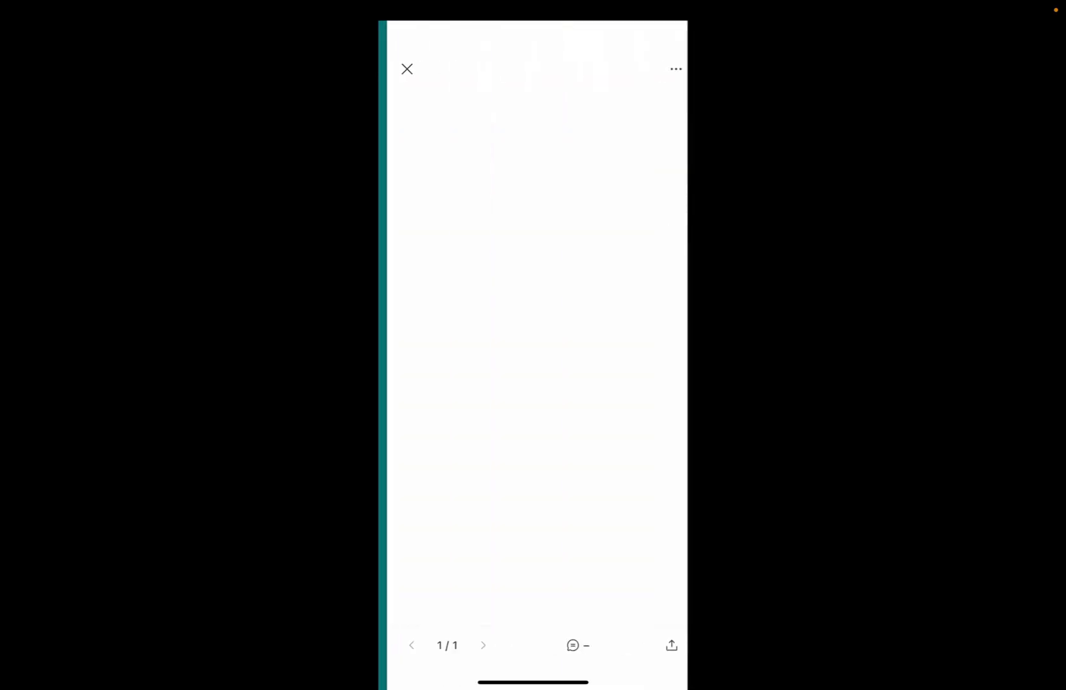
left_click(522, 332)
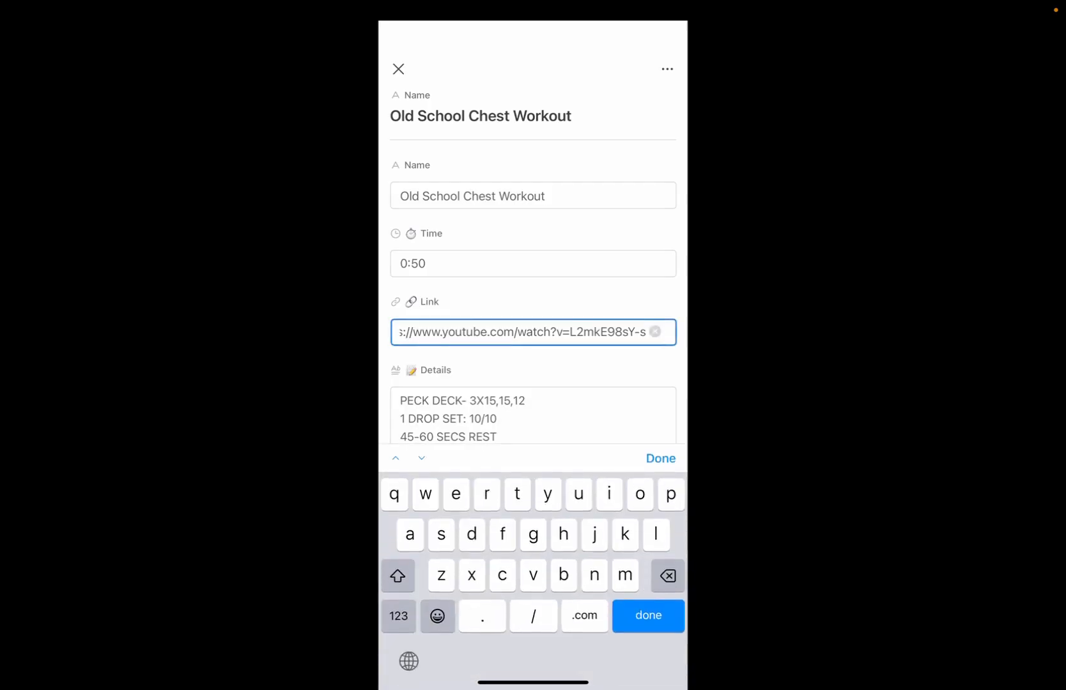
left_click(661, 458)
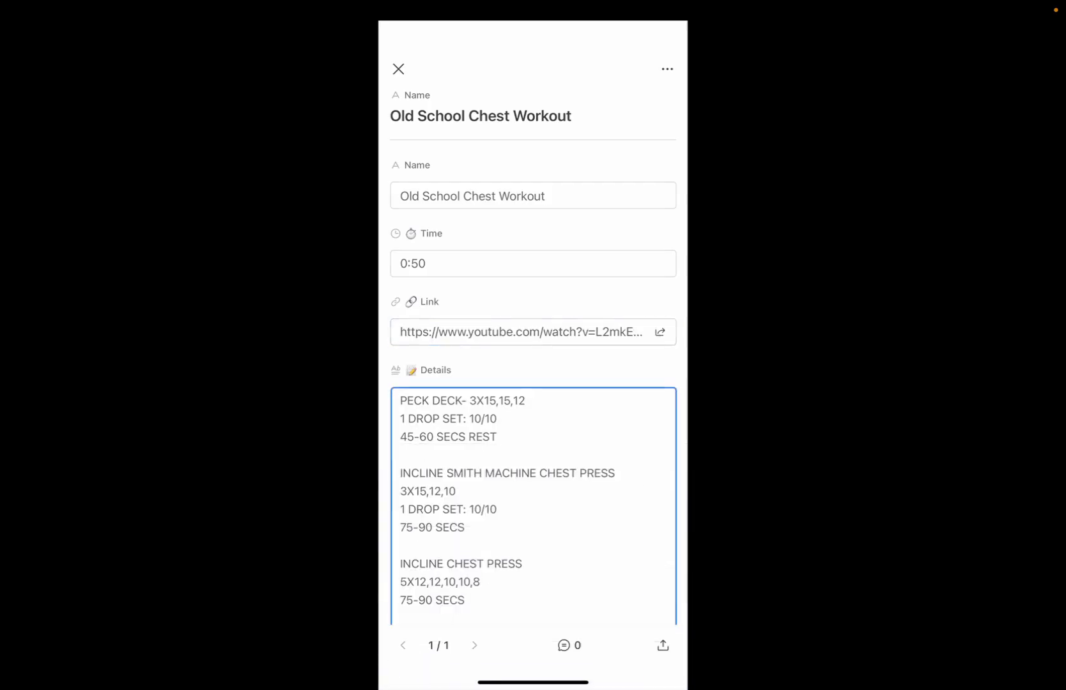
left_click(660, 331)
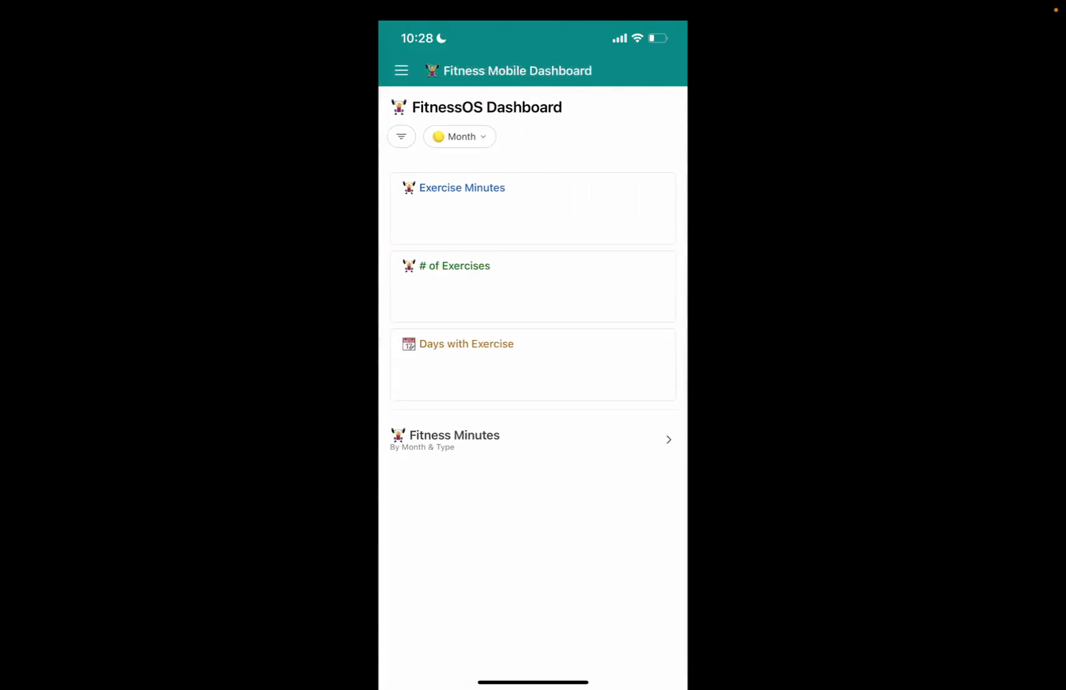
Step: Review the FitnessOS Dashboard's summary figures and the Fitness Minutes chart by month and type
scroll(533, 383, "down", 2)
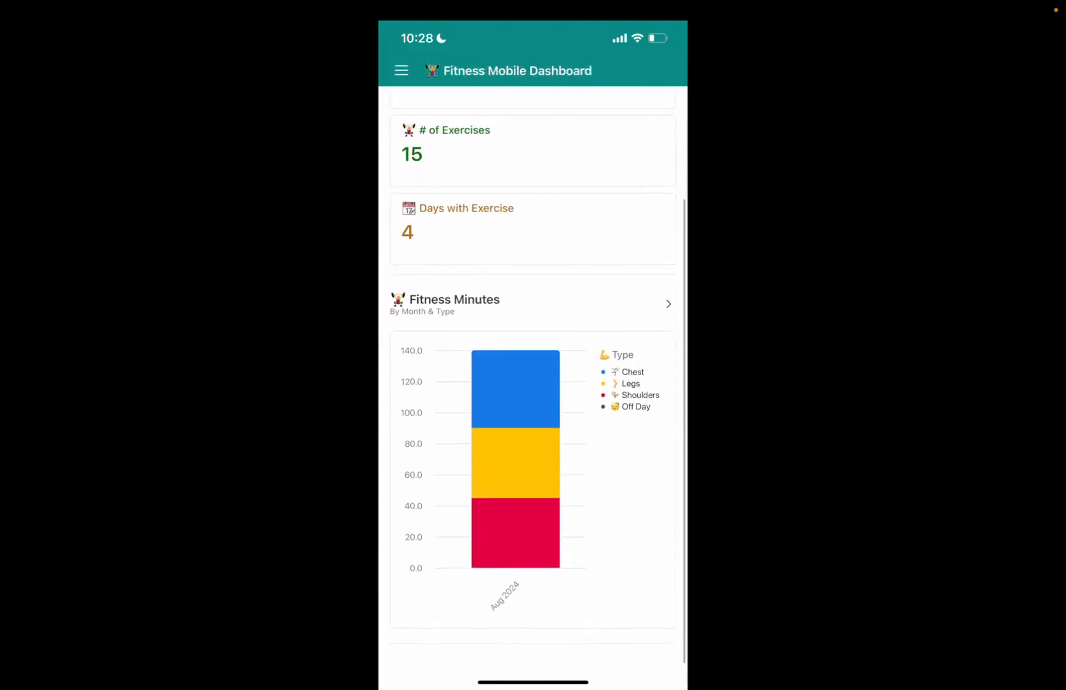
scroll(532, 383, "up", 3)
Step: Close the dashboard app to return to the home screen, and open the phone's Screen Mirroring options
left_click_drag(533, 682, 533, 486)
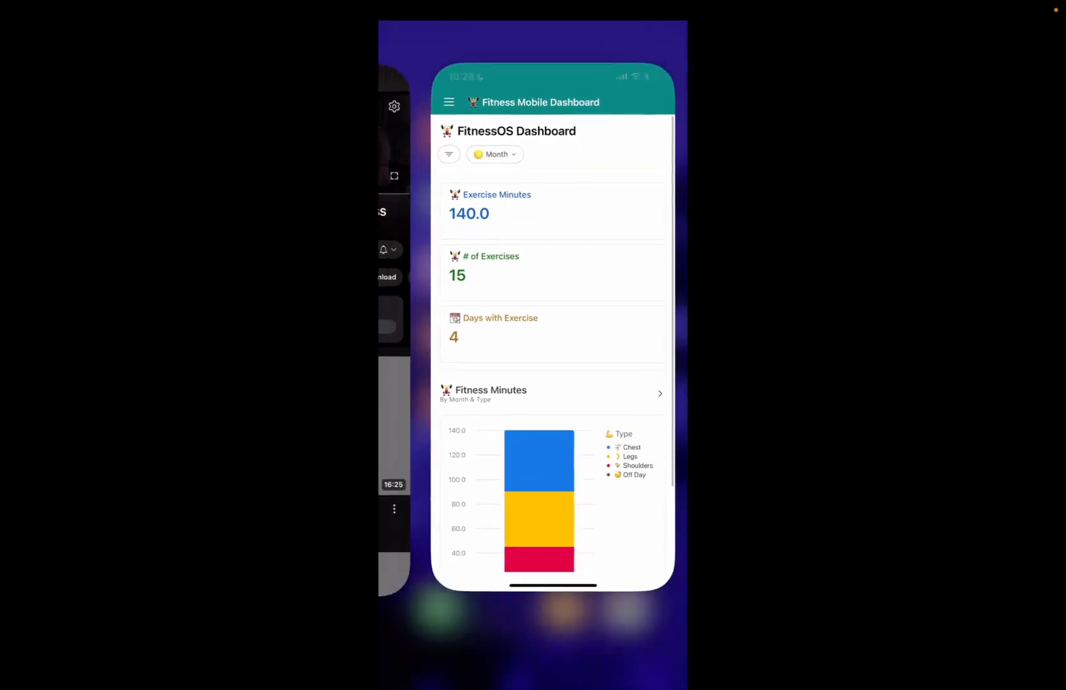
left_click_drag(549, 409, 550, 128)
left_click(533, 629)
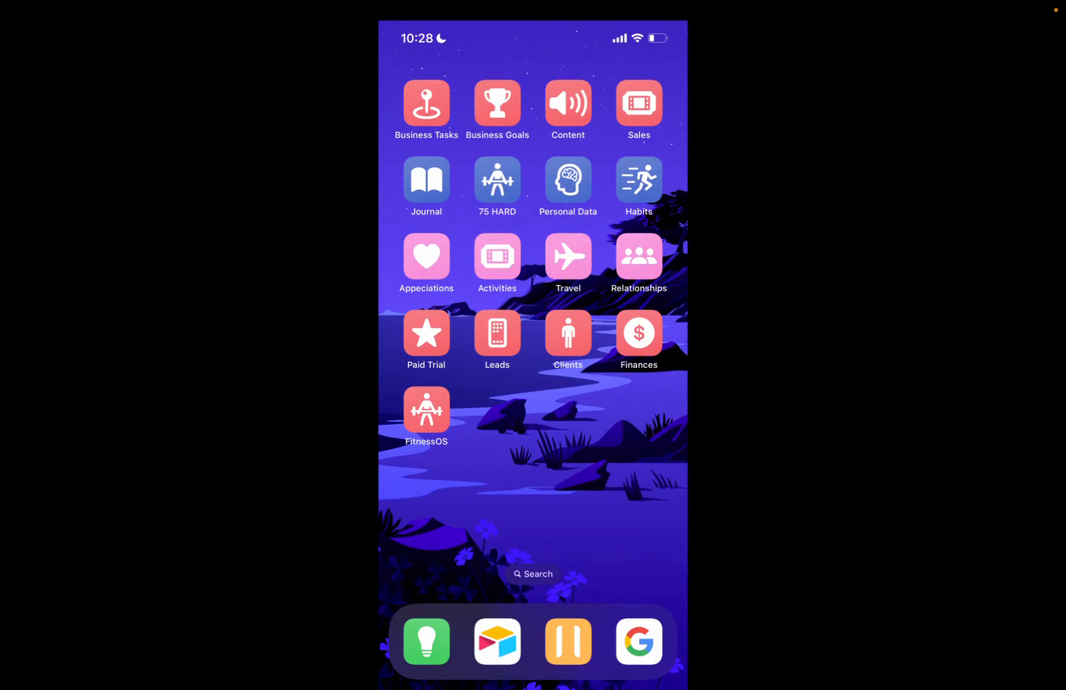
left_click_drag(639, 25, 593, 214)
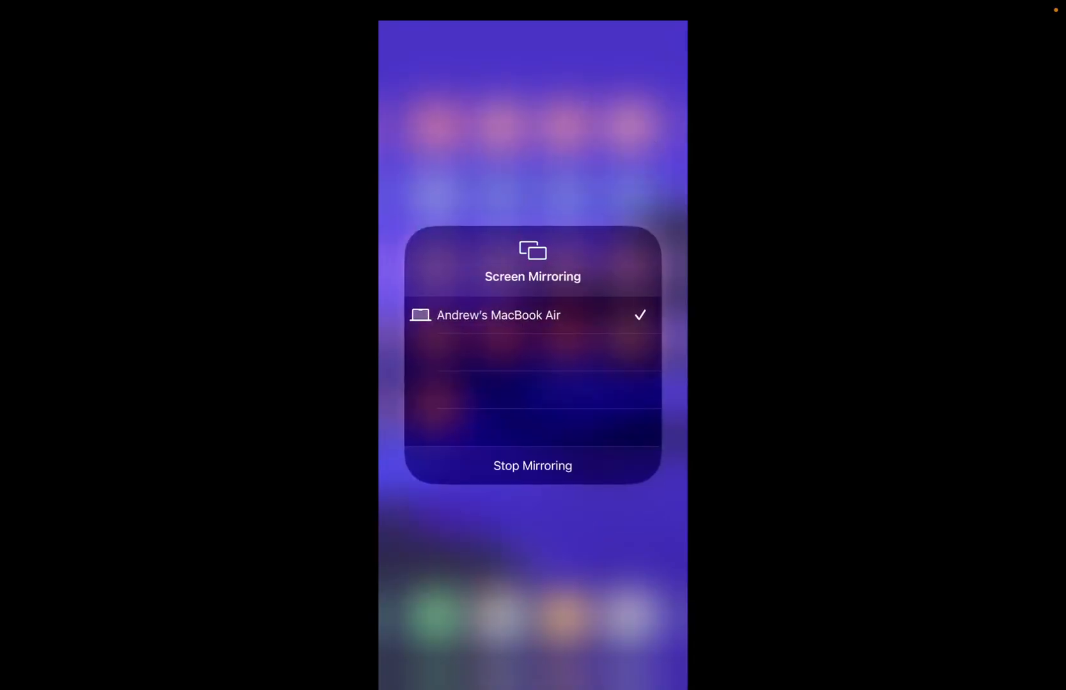